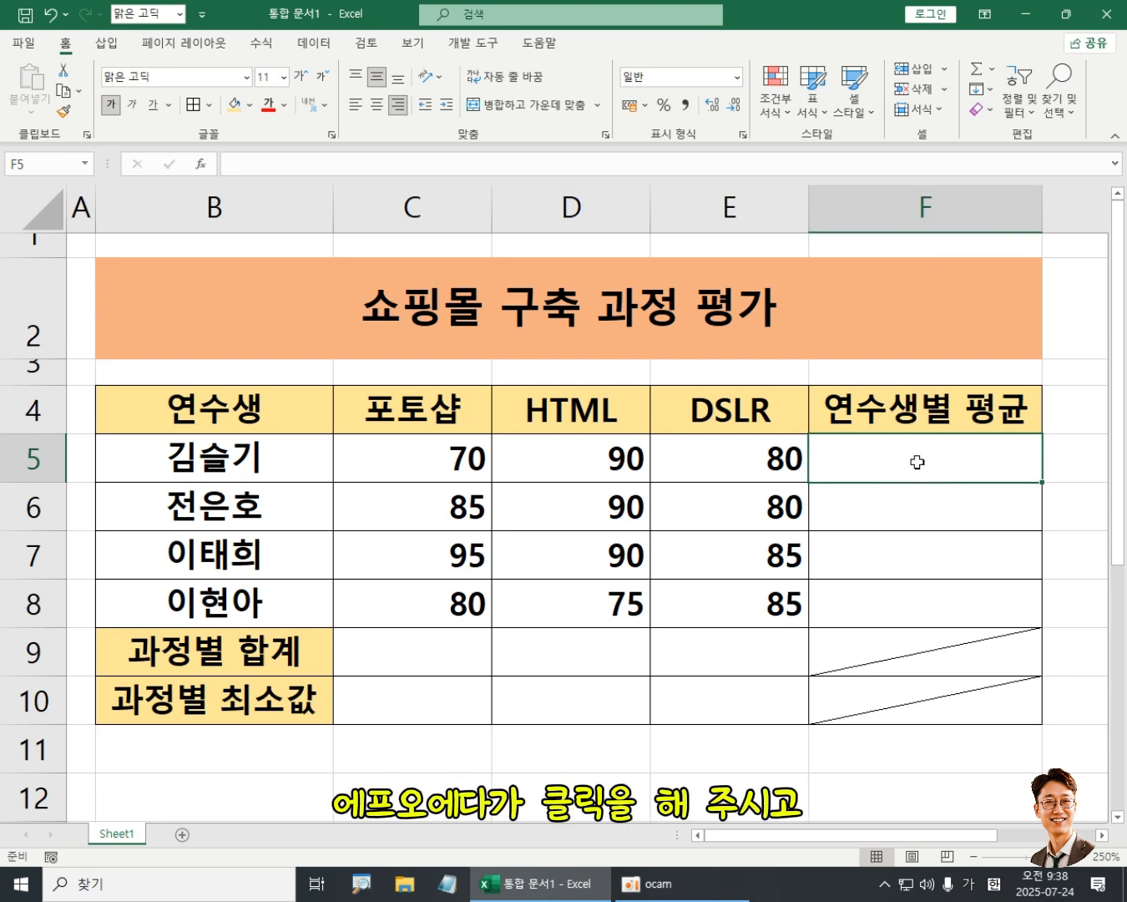
Insert an AutoSum Average formula in cell F5 for the first trainee's scores in C5:E5
click(261, 42)
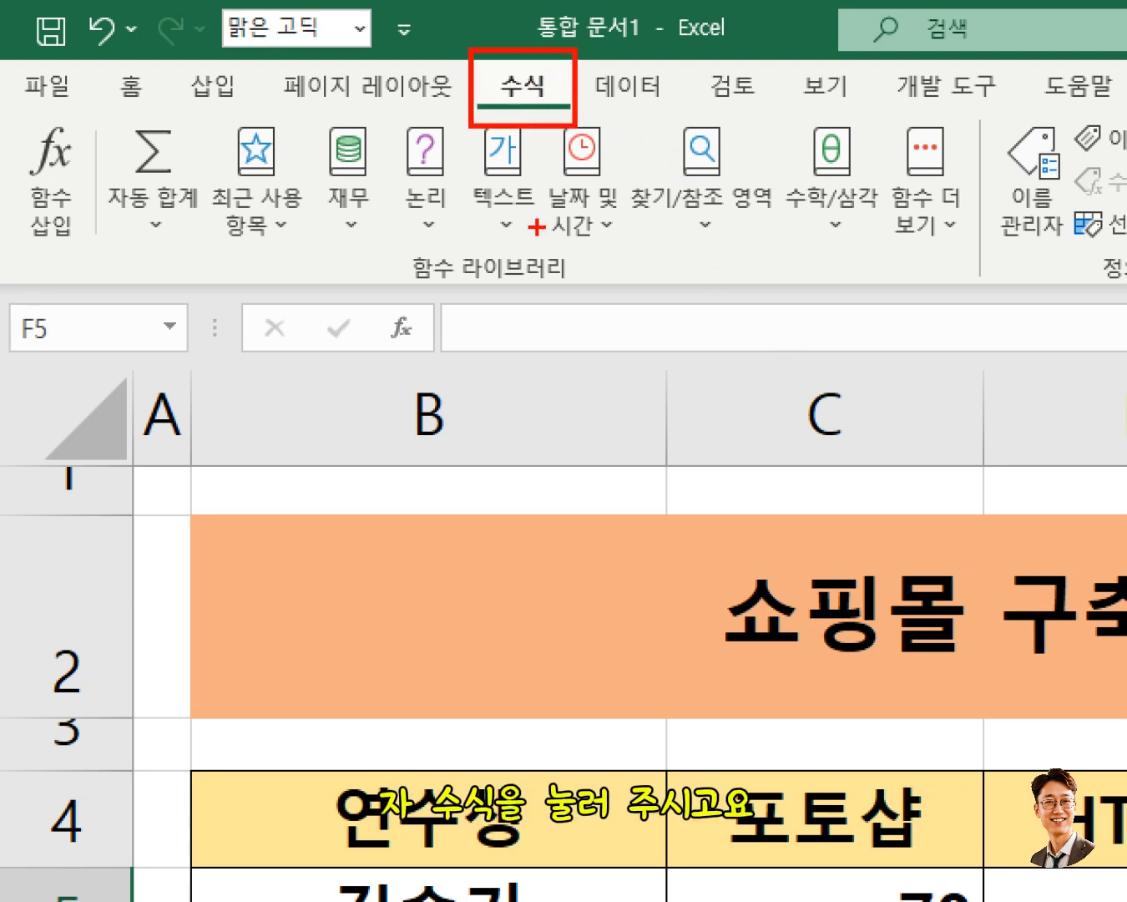
drag(97, 174, 240, 173)
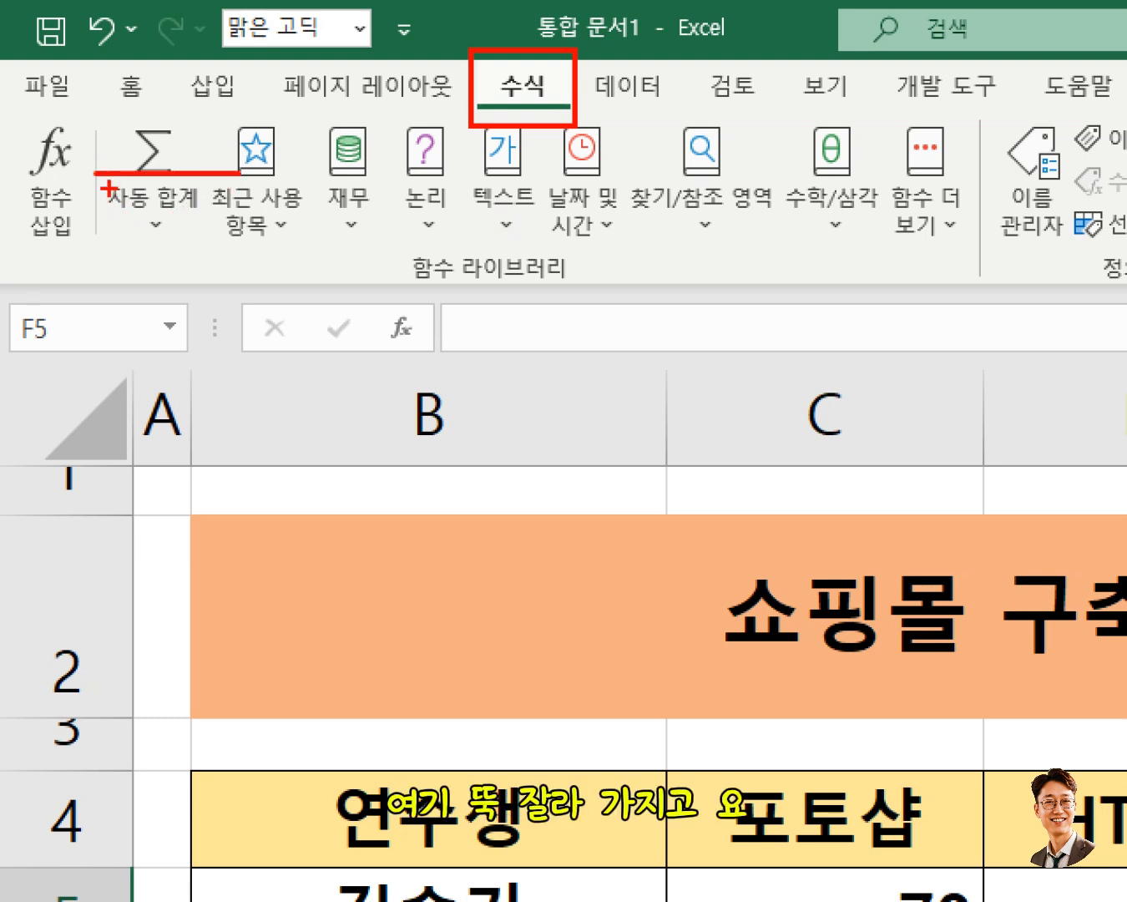
mouse_move(105, 176)
mouse_down()
mouse_move(142, 251)
mouse_move(209, 248)
mouse_up()
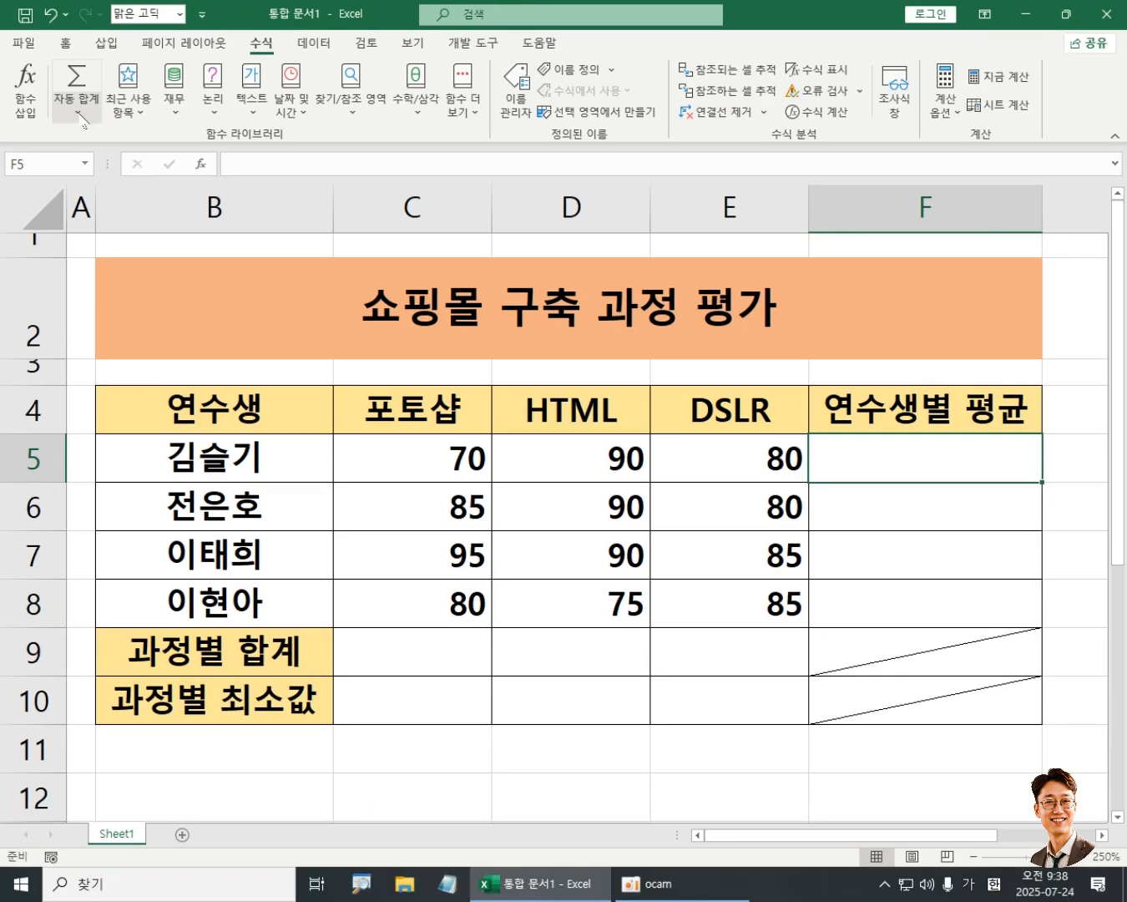
click(159, 227)
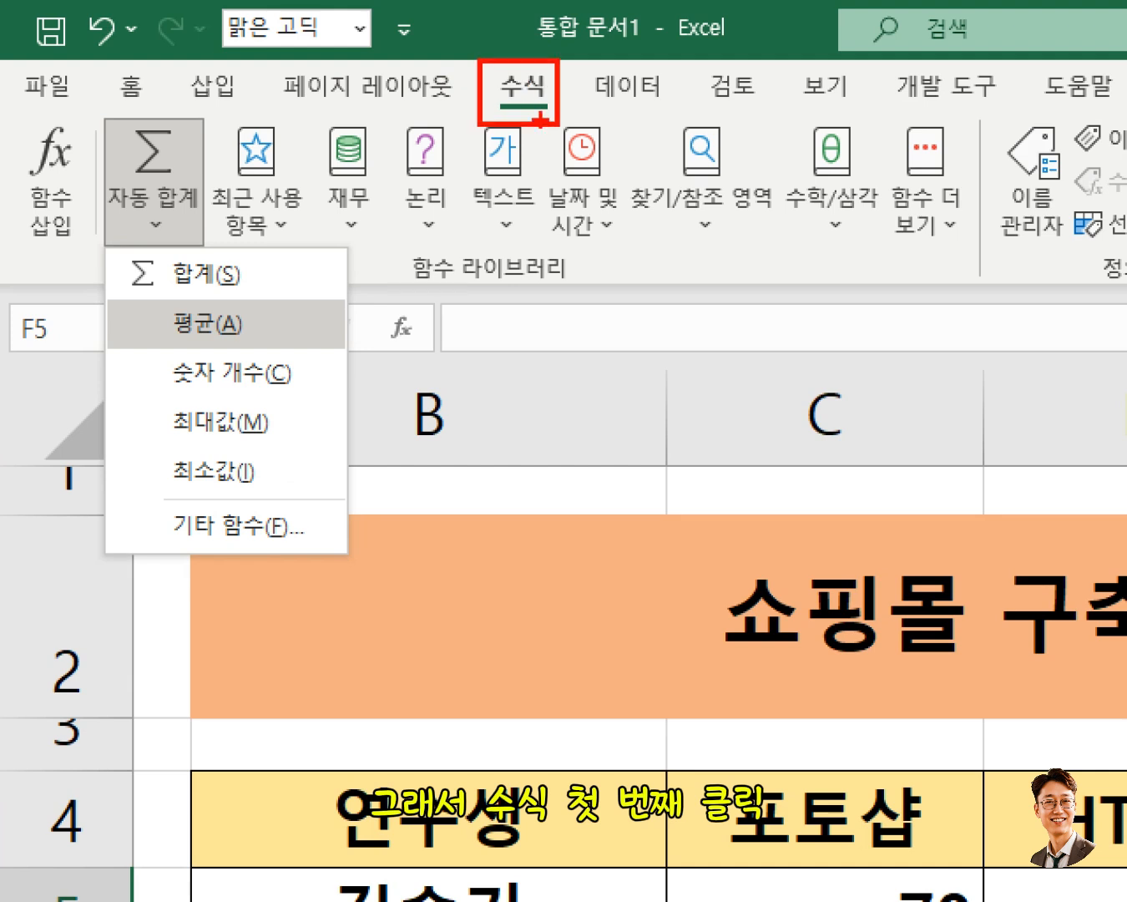
drag(464, 72, 442, 117)
mouse_move(103, 181)
mouse_down()
mouse_move(116, 222)
mouse_move(206, 243)
mouse_up()
mouse_move(70, 199)
mouse_down()
mouse_move(81, 226)
mouse_move(106, 233)
mouse_up()
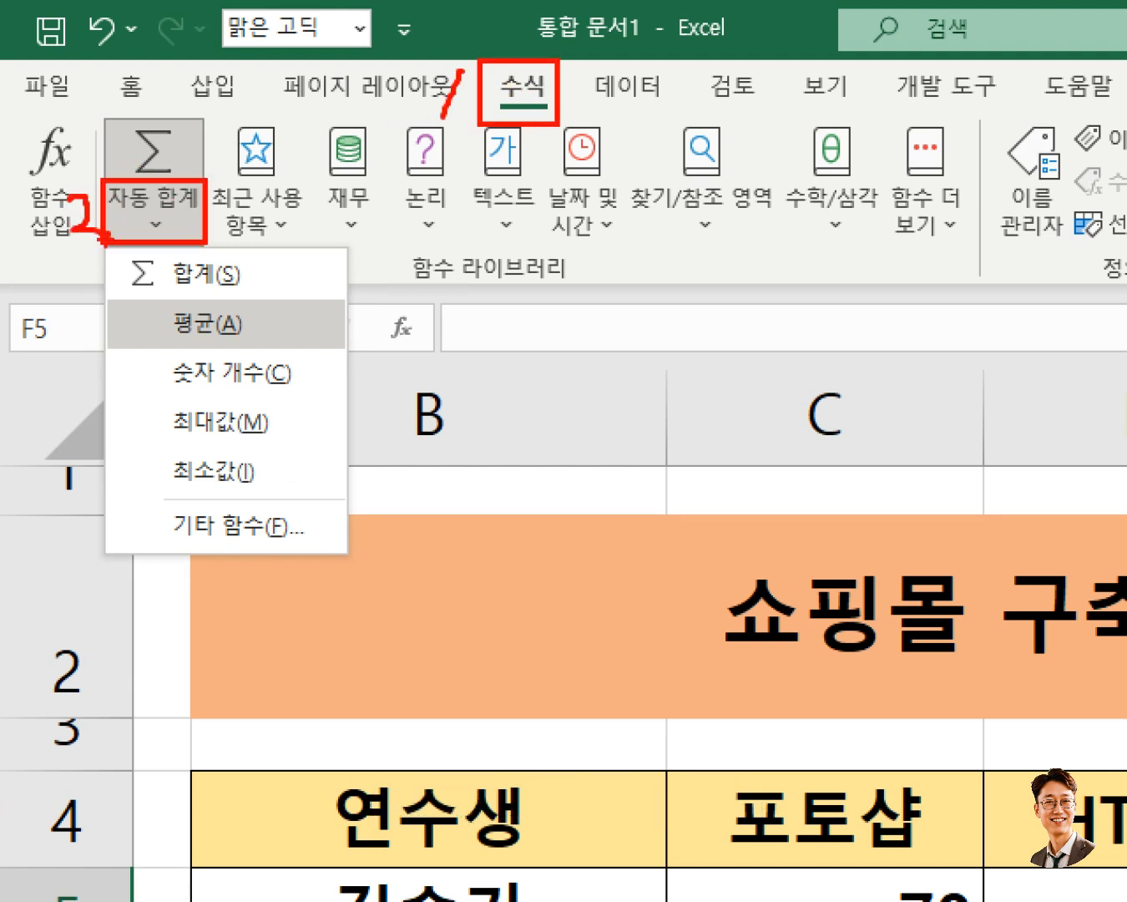
mouse_move(131, 299)
mouse_down()
mouse_move(171, 327)
mouse_move(272, 351)
mouse_up()
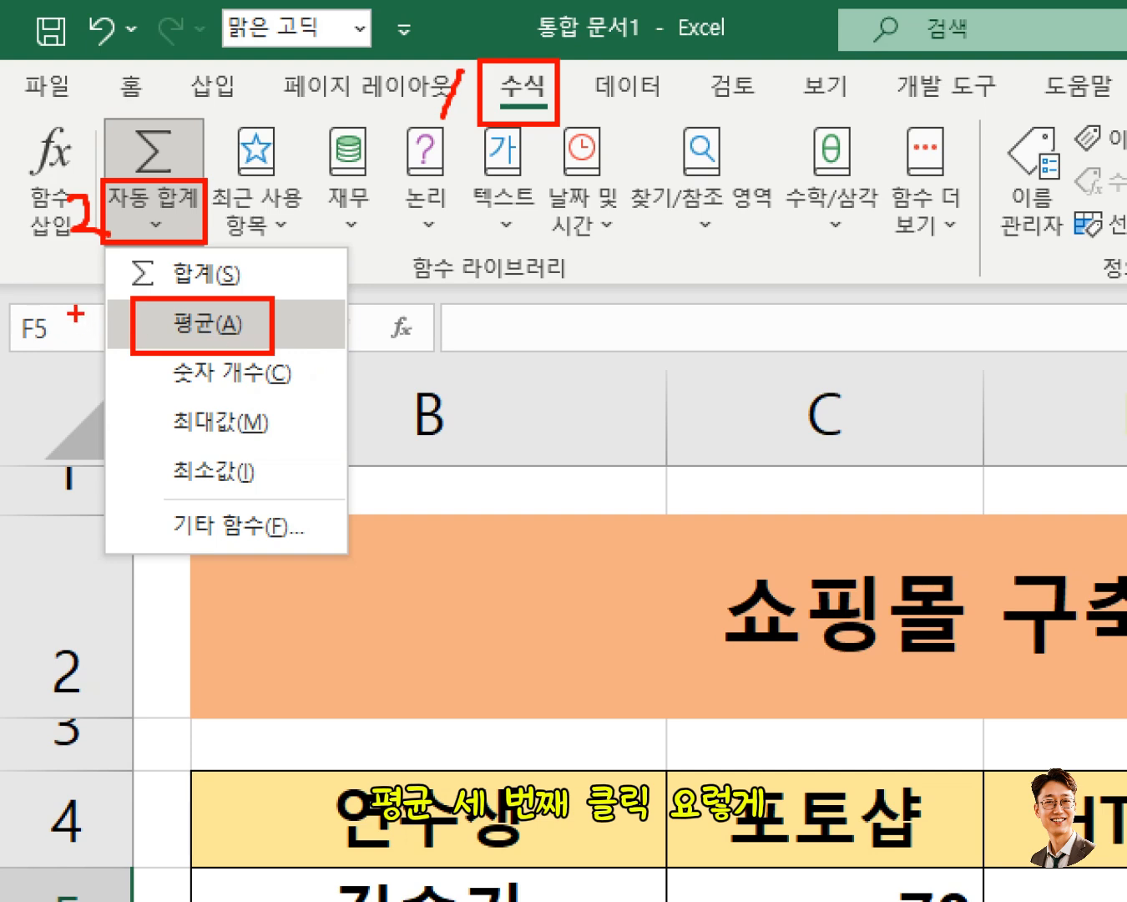
mouse_move(75, 307)
mouse_down()
mouse_move(109, 329)
mouse_move(80, 359)
mouse_up()
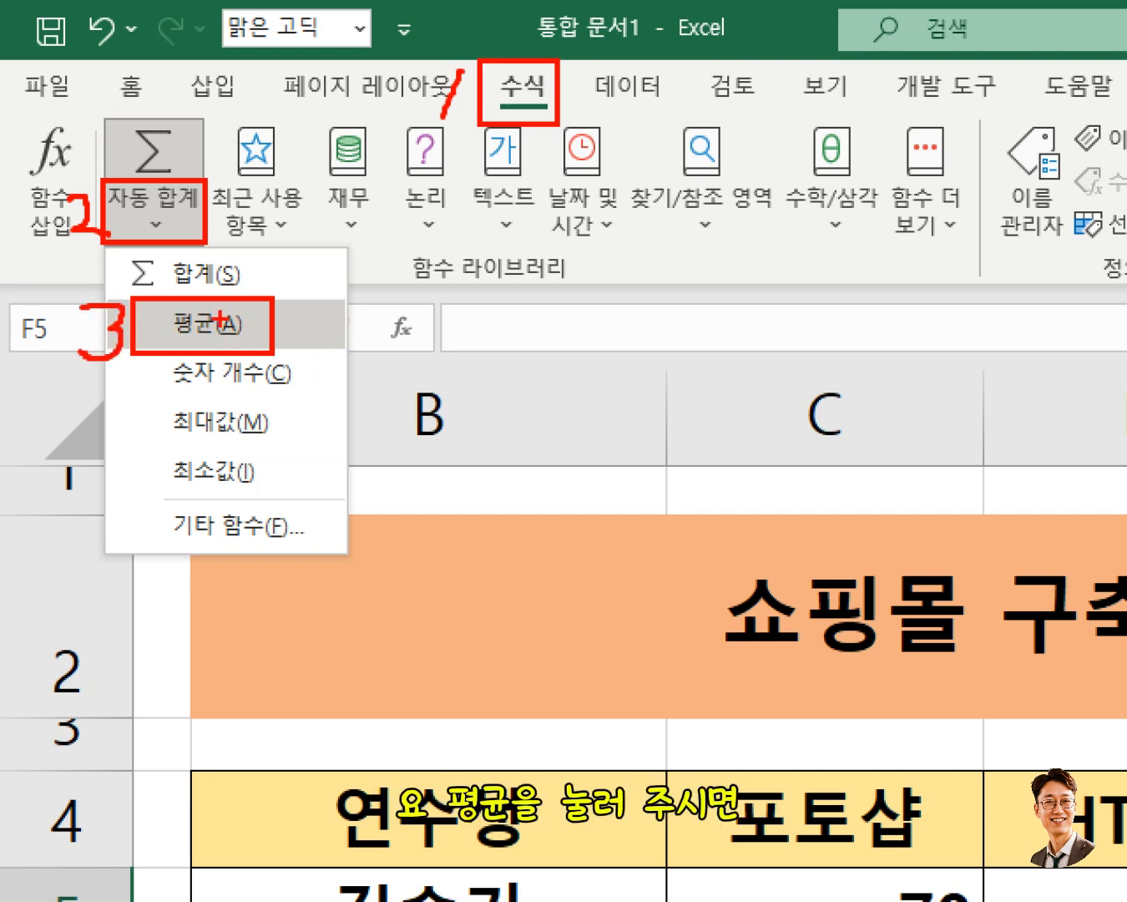
key(Escape)
click(157, 216)
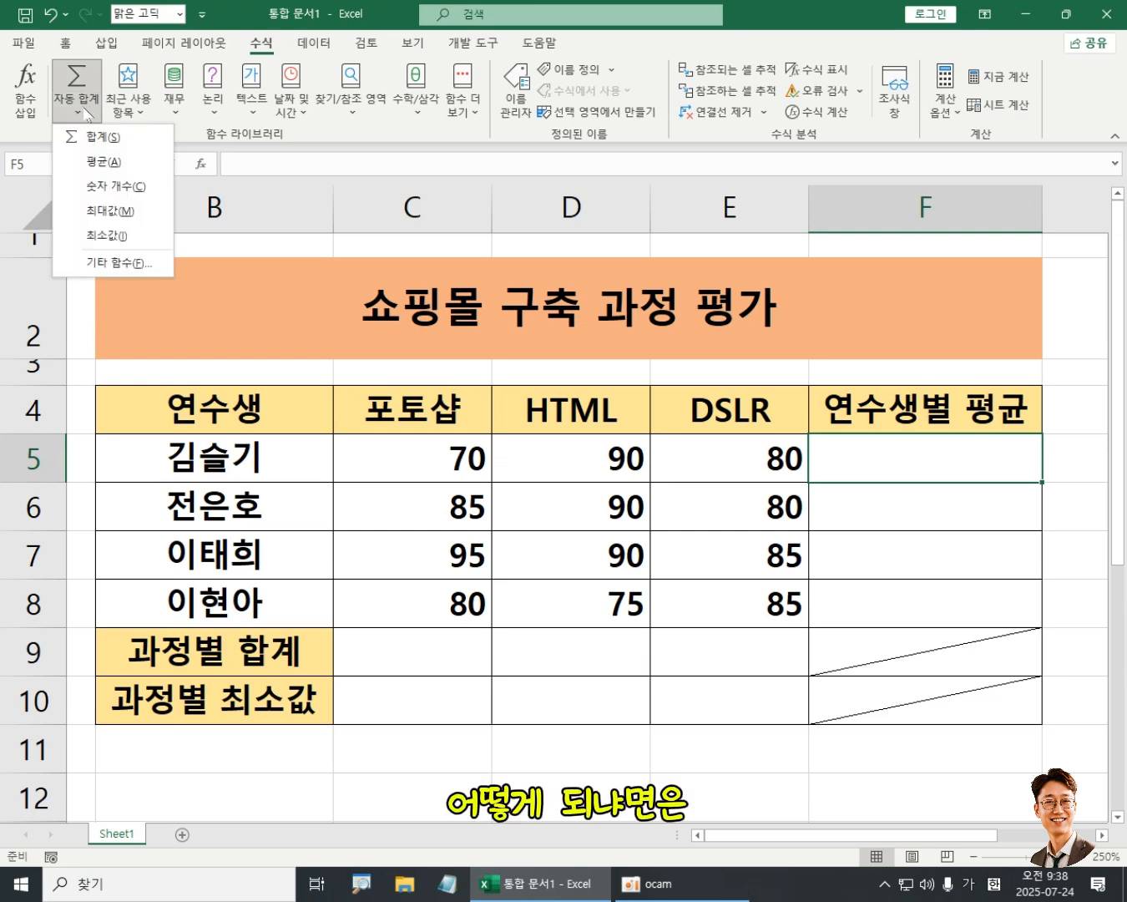
click(117, 162)
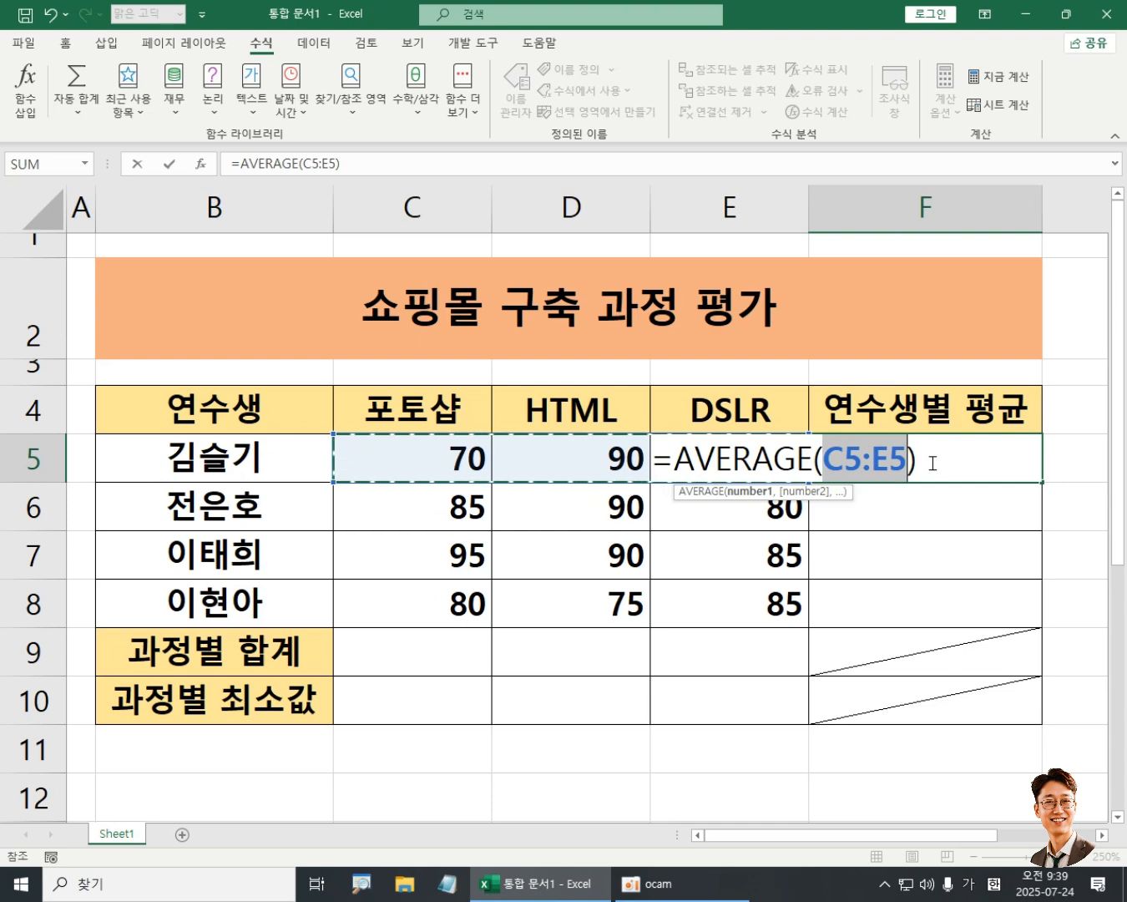
key(Return)
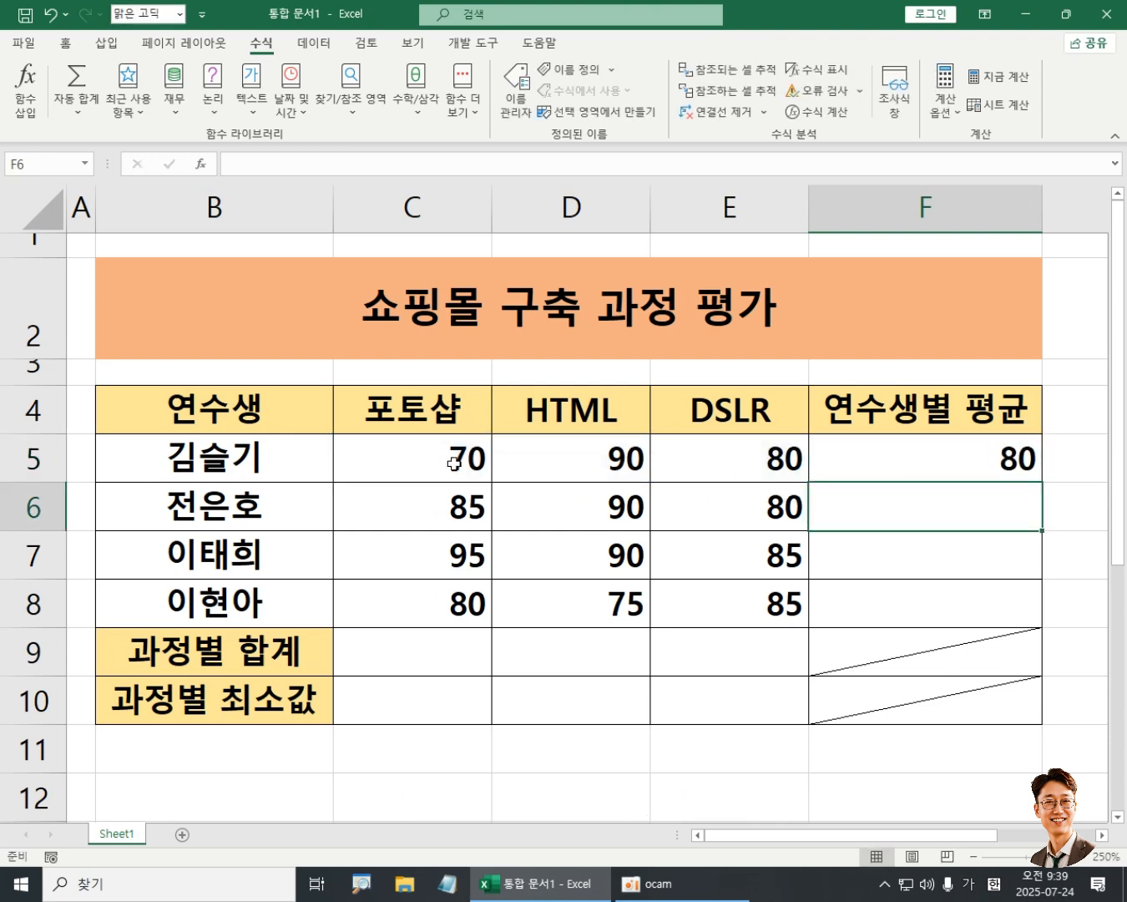
Fill the average formula from F5 down to F8 for the remaining trainees
drag(463, 458, 751, 459)
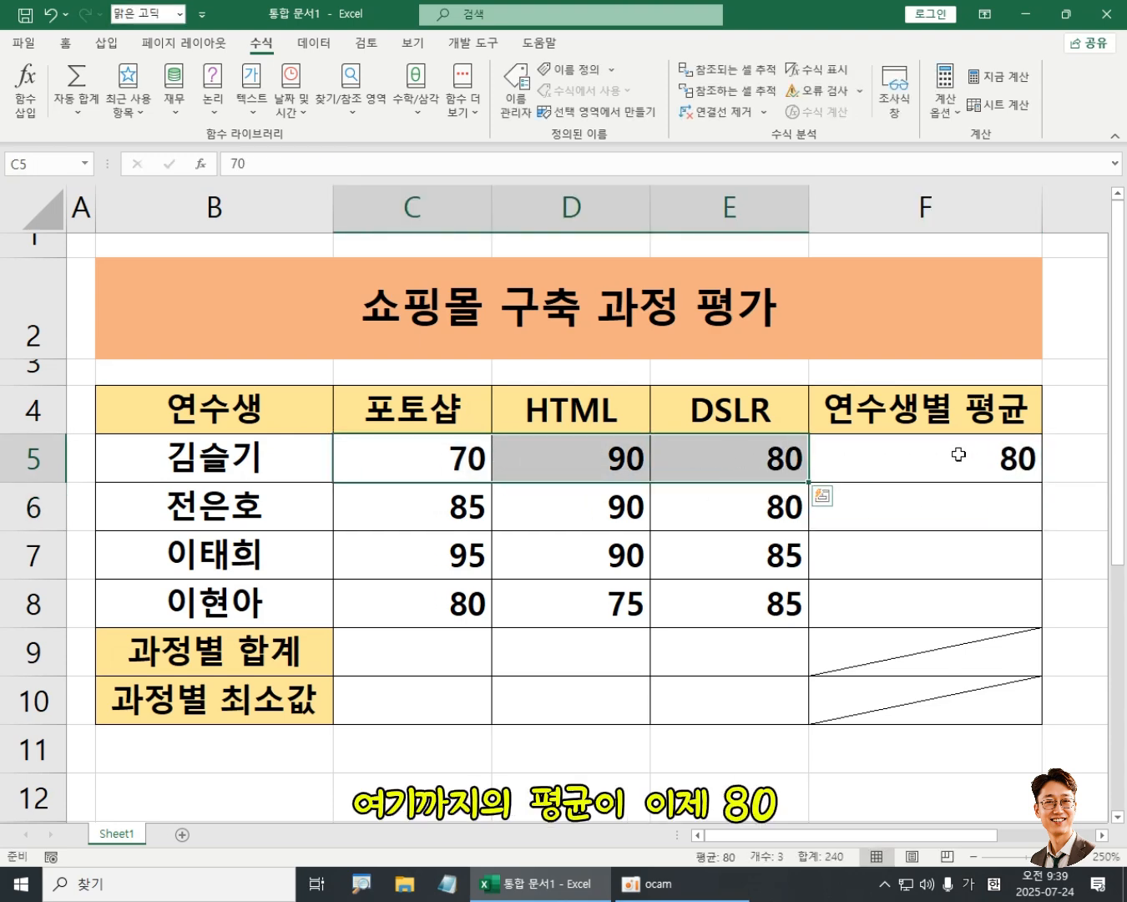
click(952, 463)
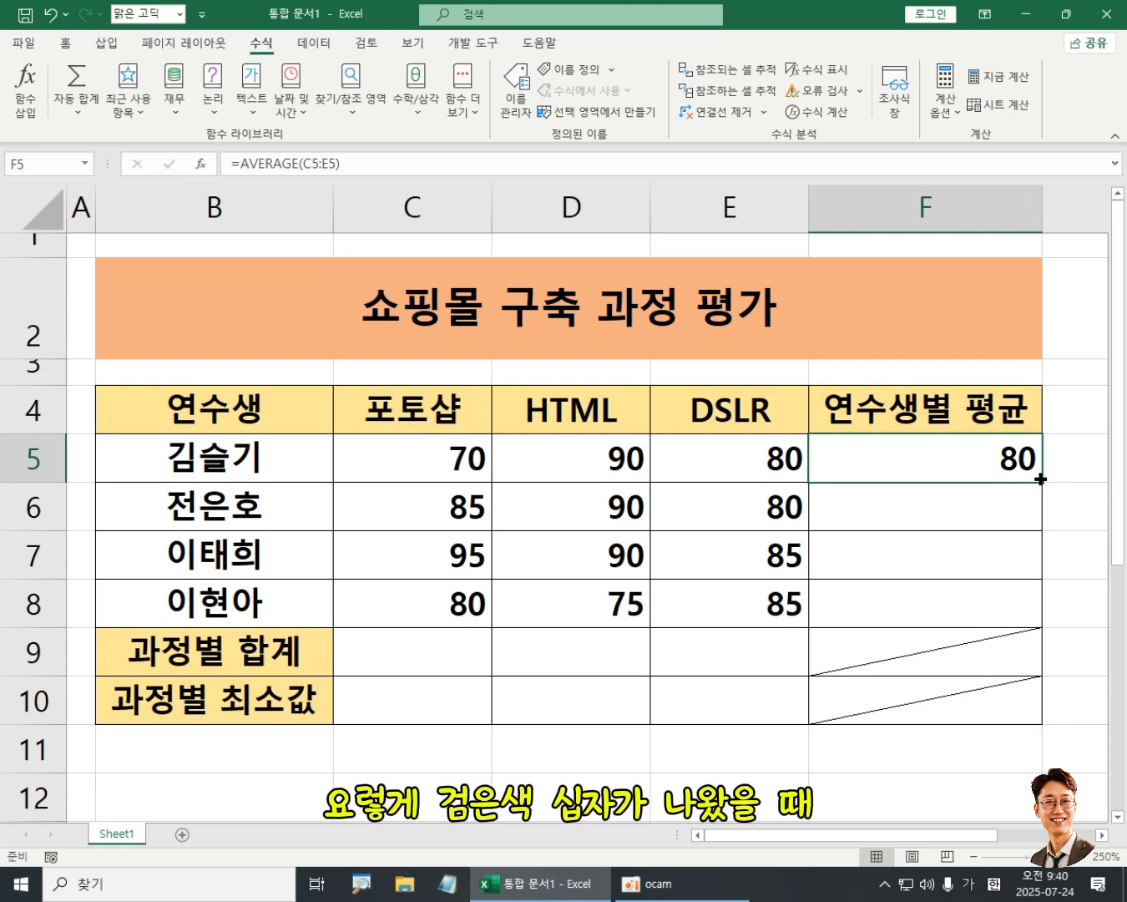
drag(1041, 478, 1039, 618)
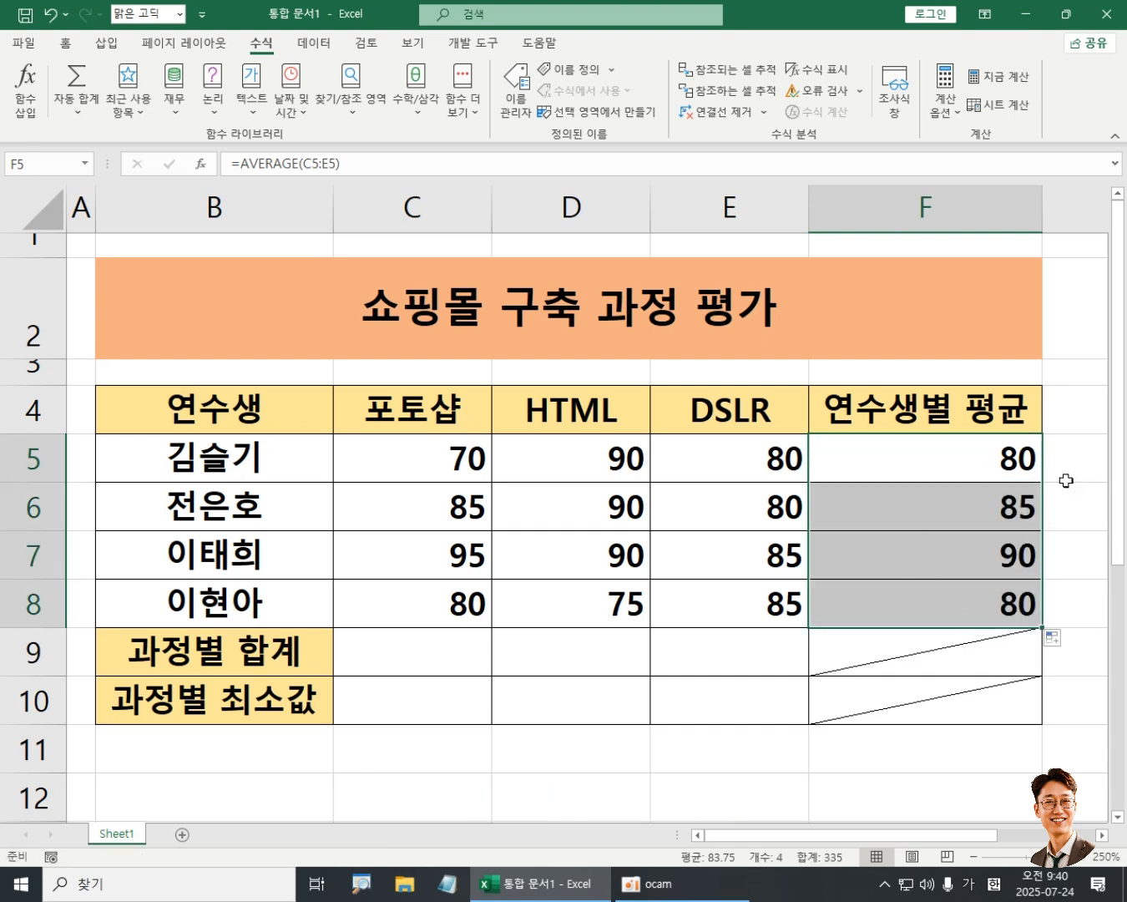
Inspect the filled average formulas in cells F6, F7 and F8 without changing them
double_click(949, 511)
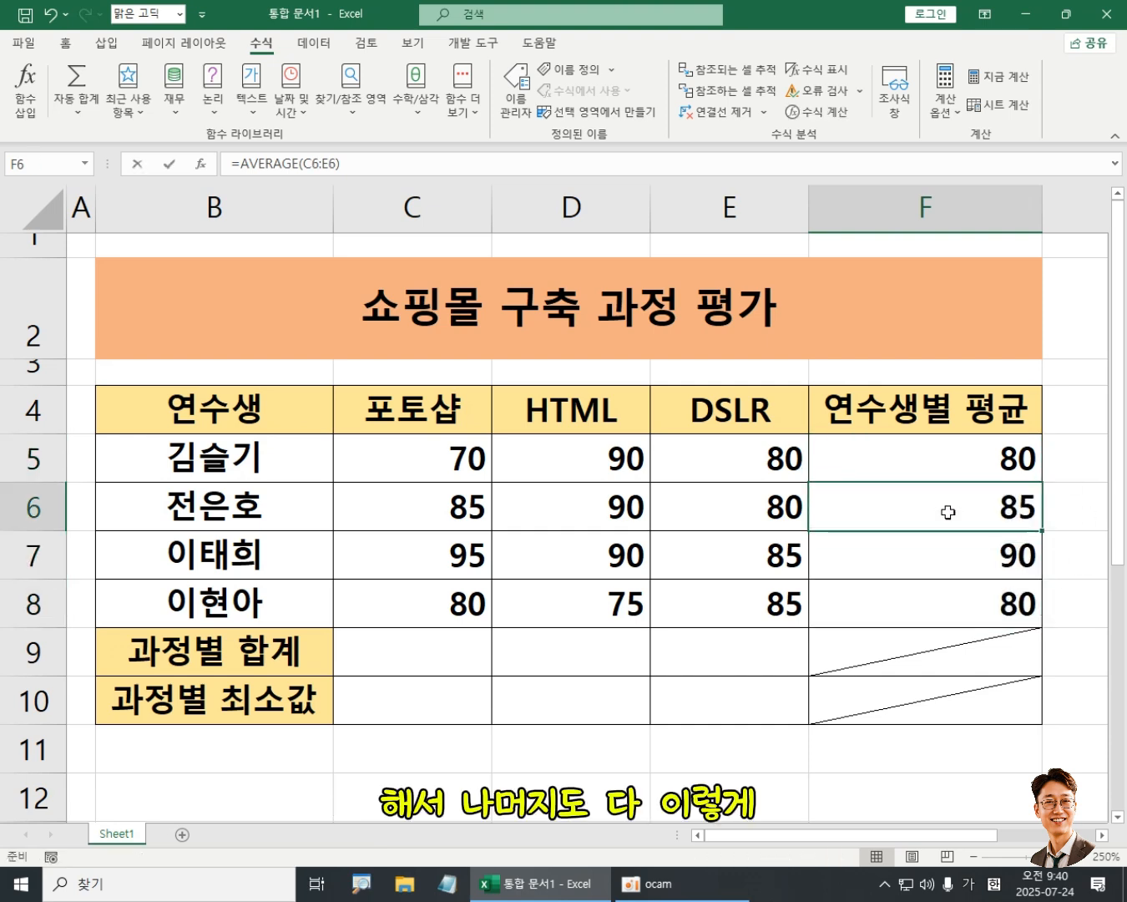
key(Escape)
double_click(911, 565)
key(Escape)
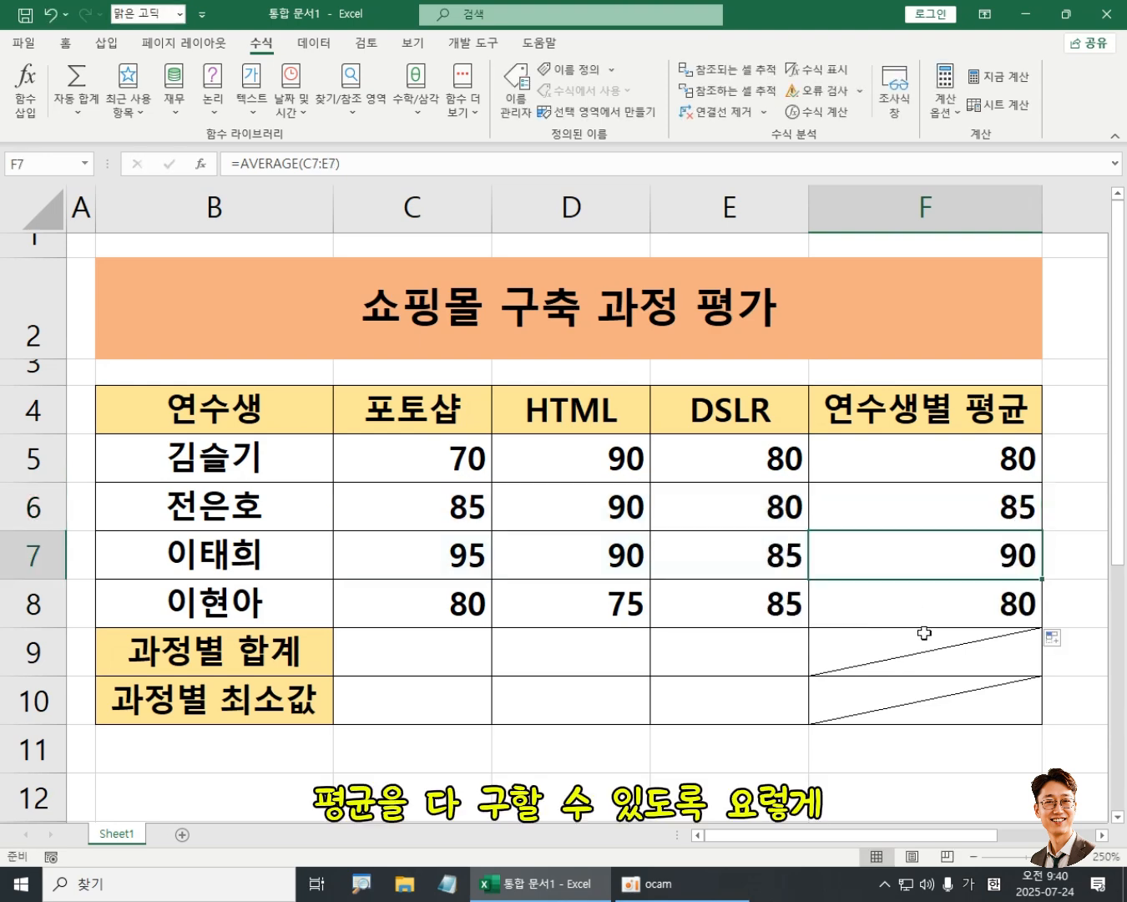
double_click(931, 603)
key(Escape)
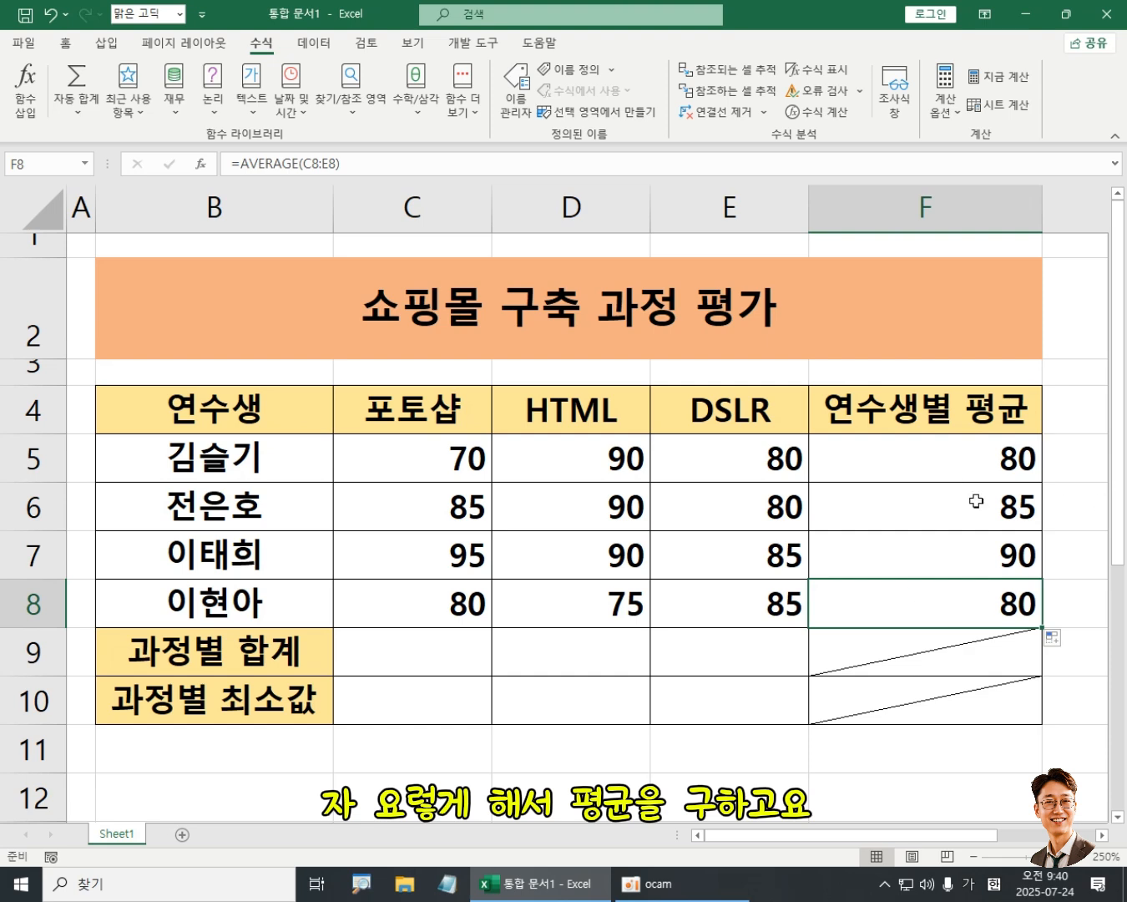
Sum the Photoshop scores C5:C8 in cell C9 with AutoSum and fill the formula across to E9
click(425, 654)
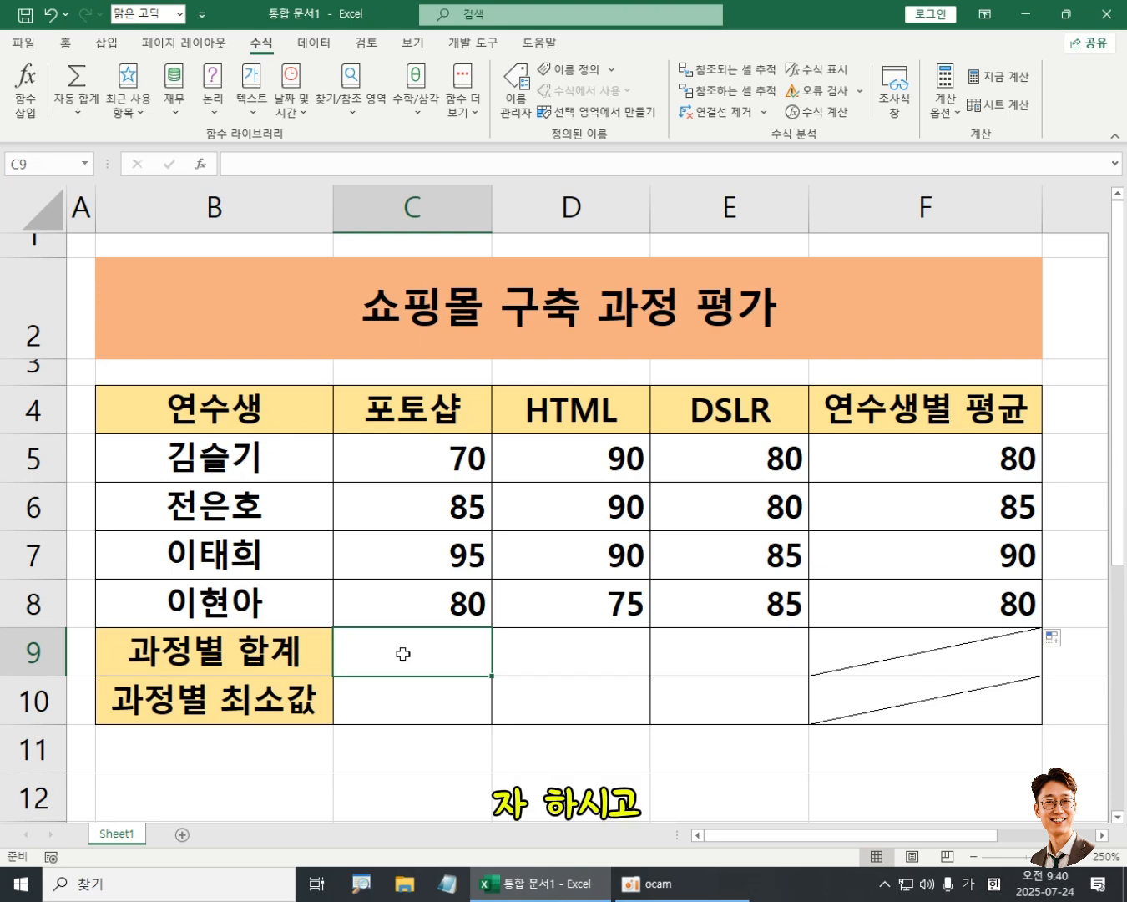
click(76, 117)
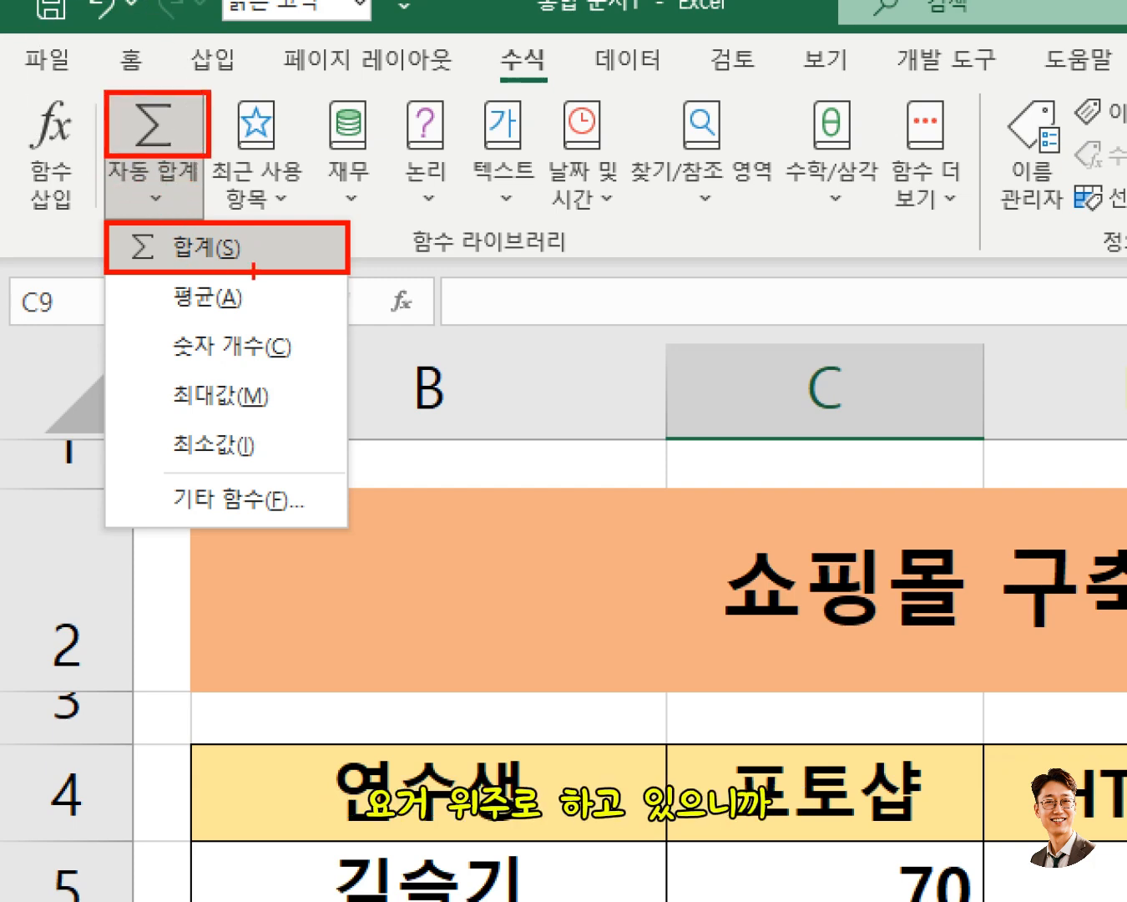
mouse_move(238, 260)
mouse_down()
mouse_move(137, 279)
mouse_move(218, 206)
mouse_move(185, 266)
mouse_up()
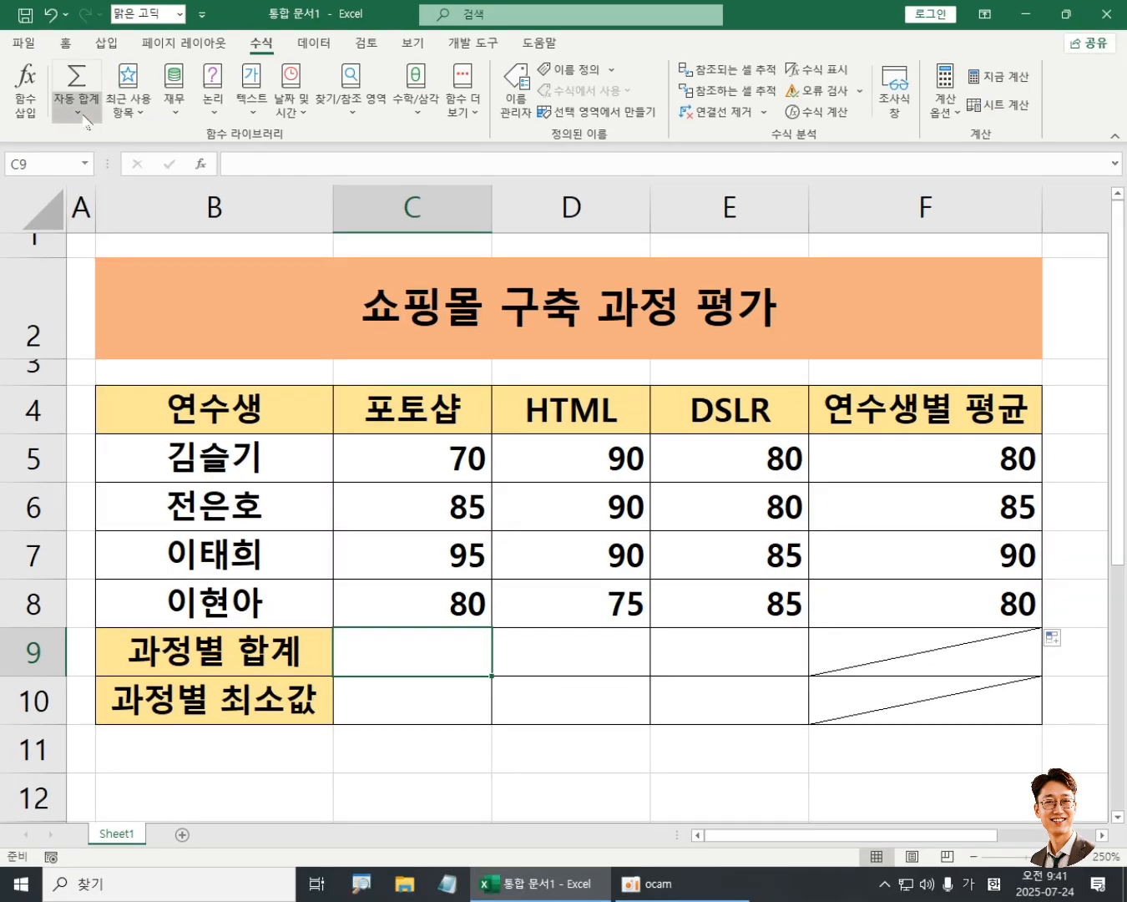
click(155, 198)
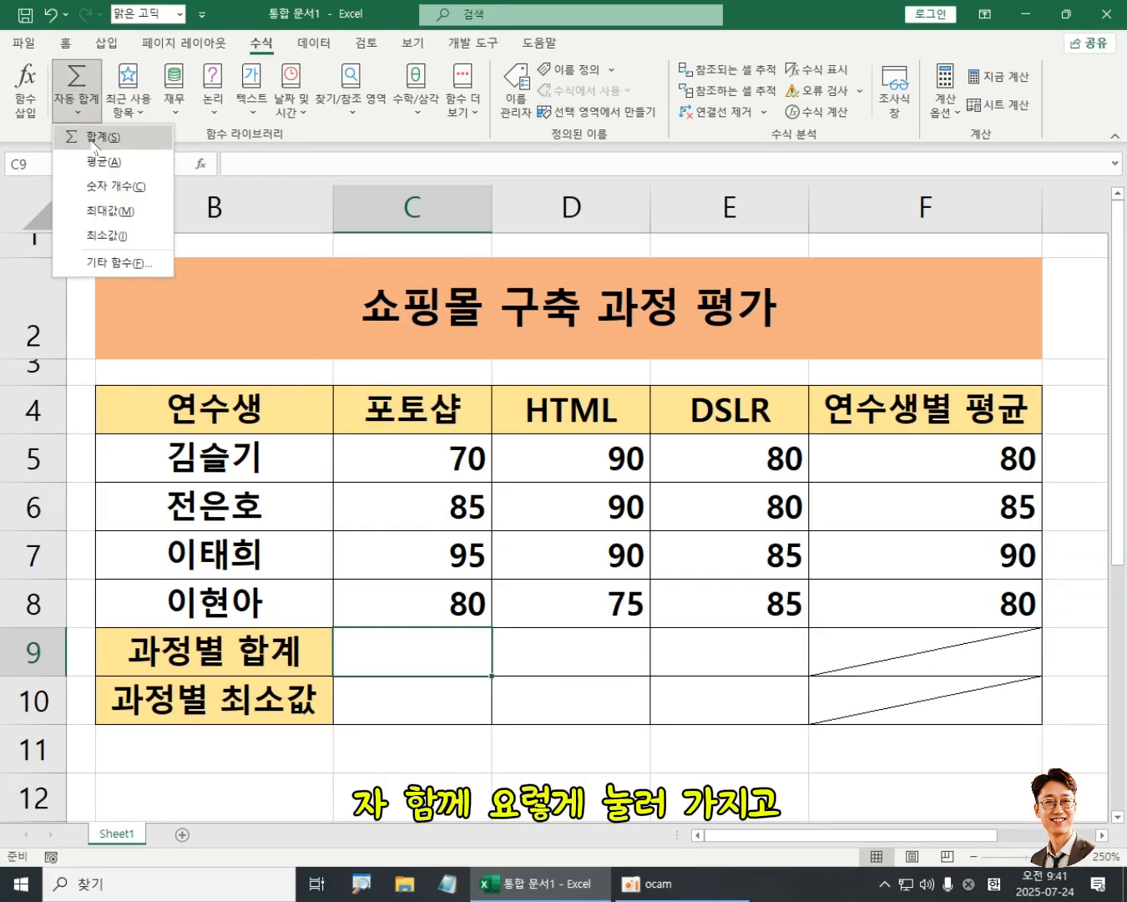
click(97, 139)
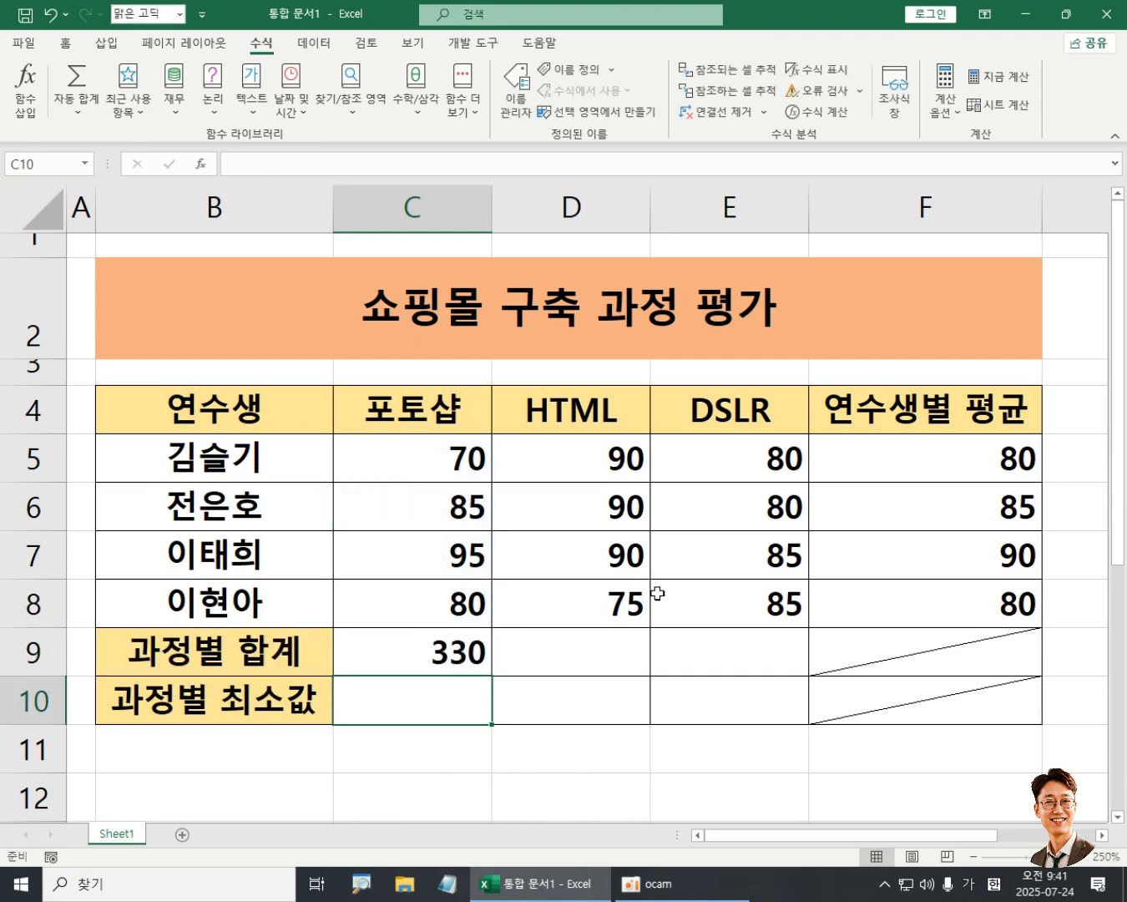
key(Return)
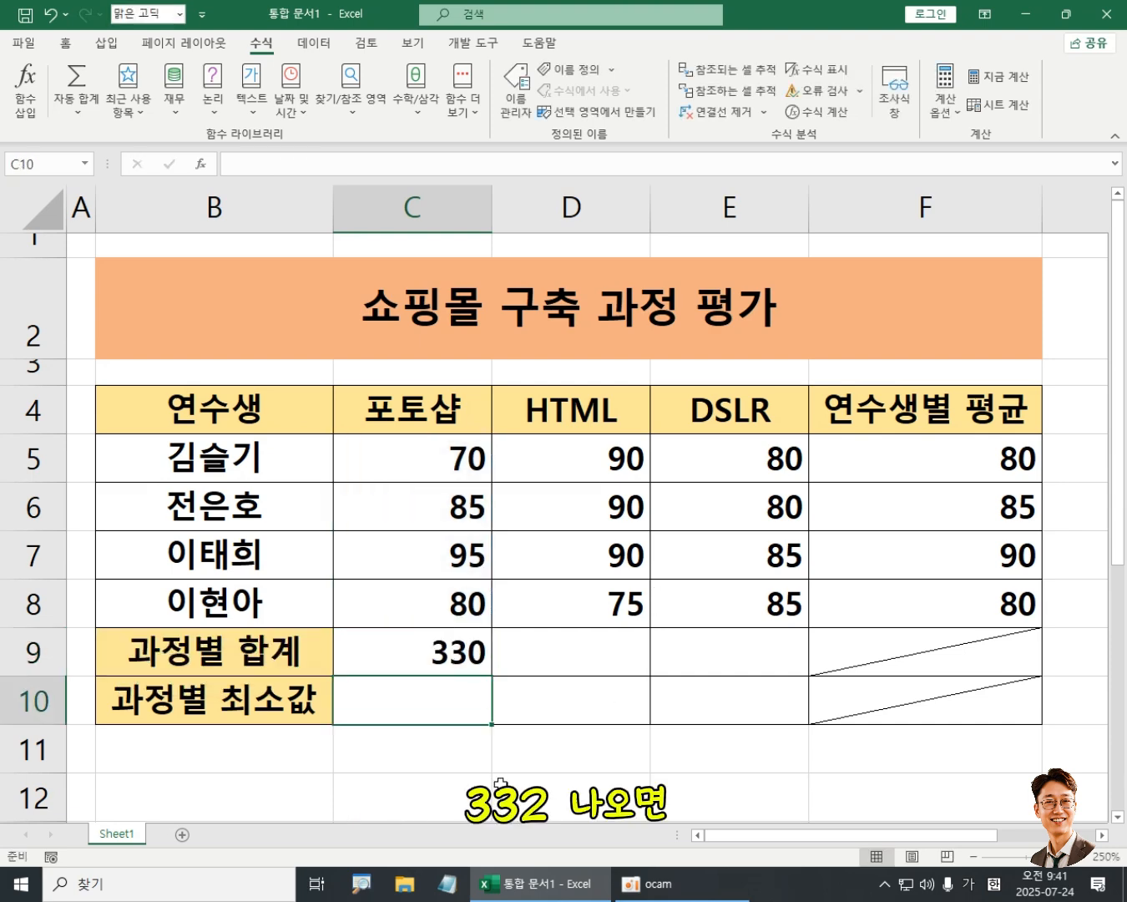
click(448, 643)
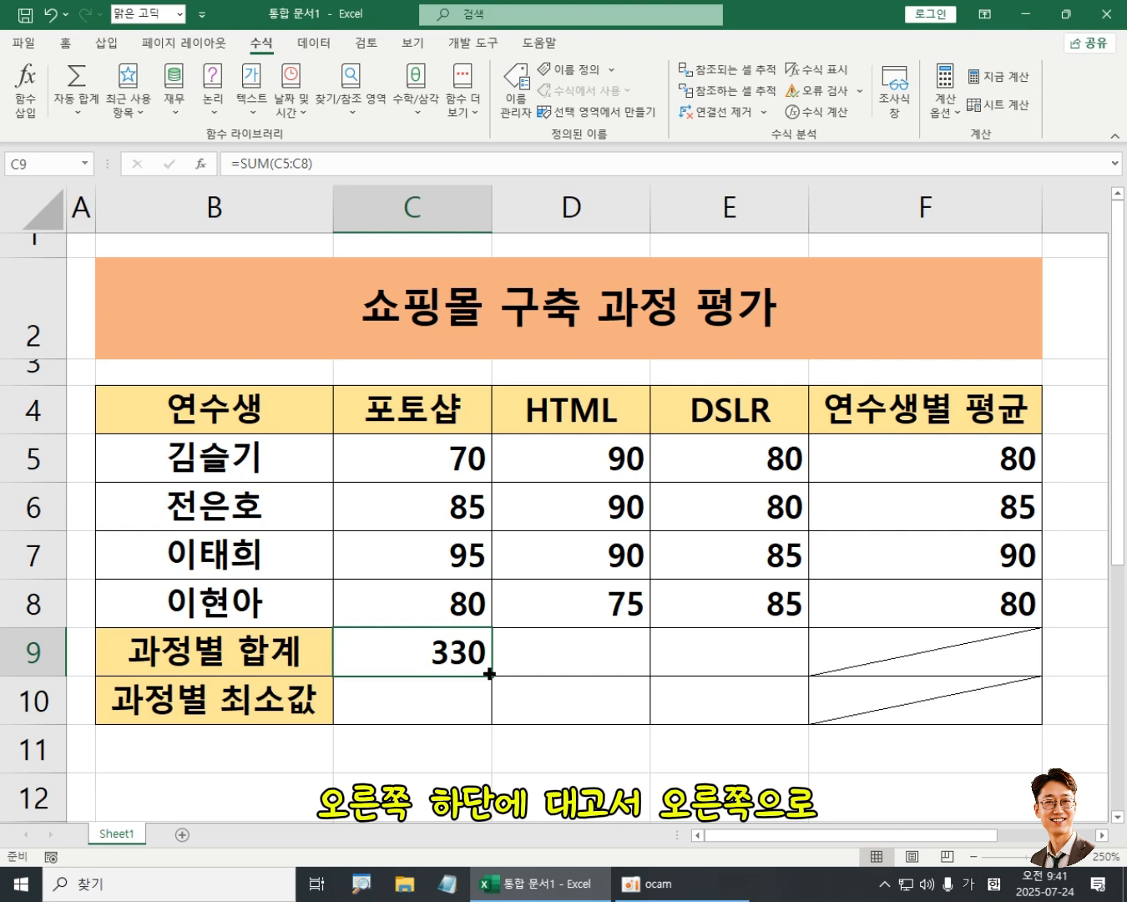
drag(489, 673, 794, 665)
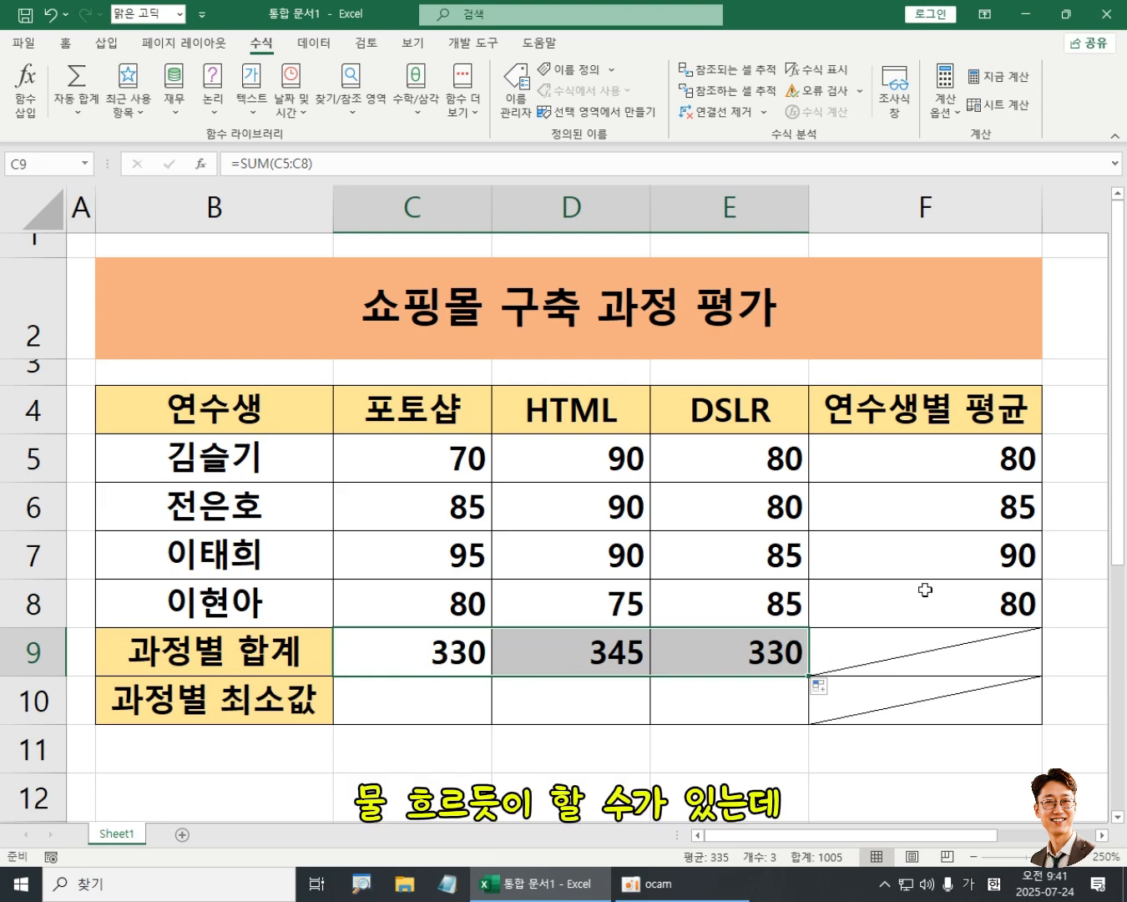
Start an AutoSum minimum (MIN) formula in cell C10 for the Photoshop column
click(430, 708)
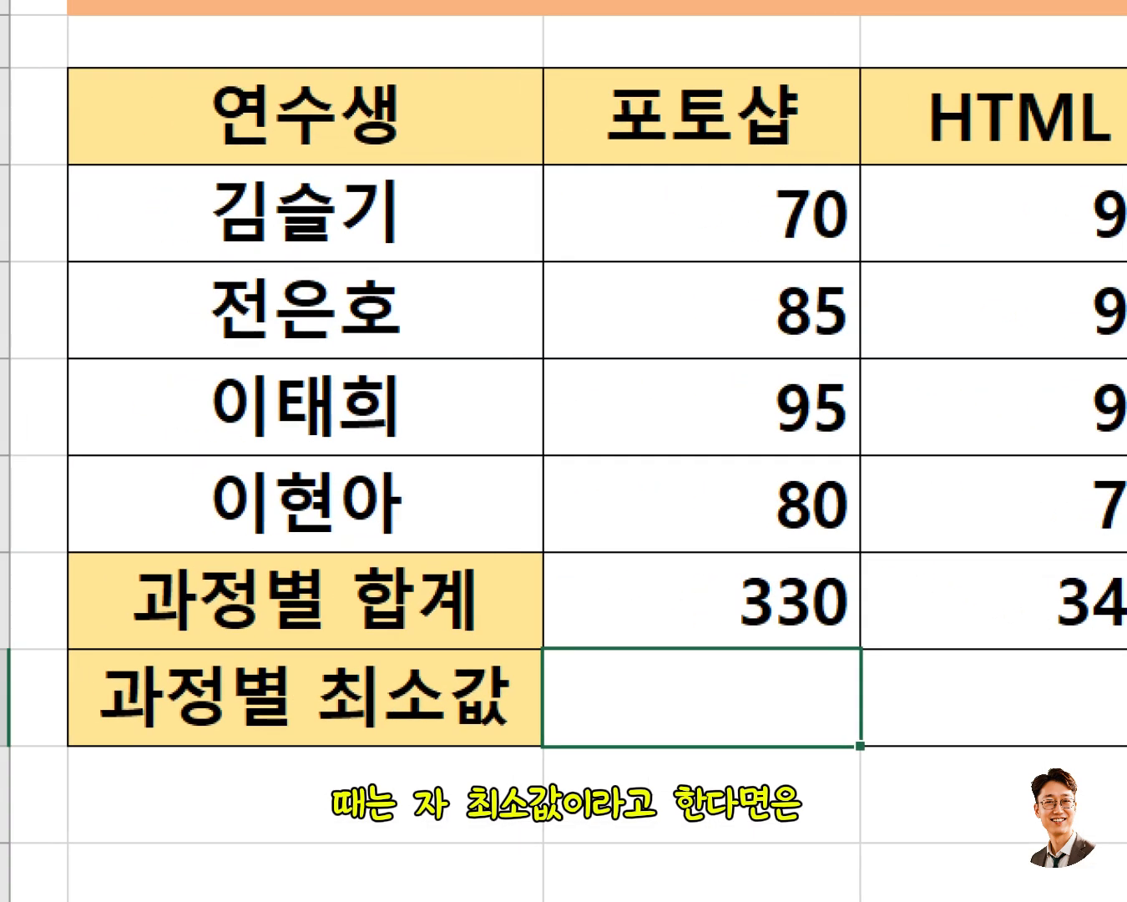
drag(696, 174, 861, 536)
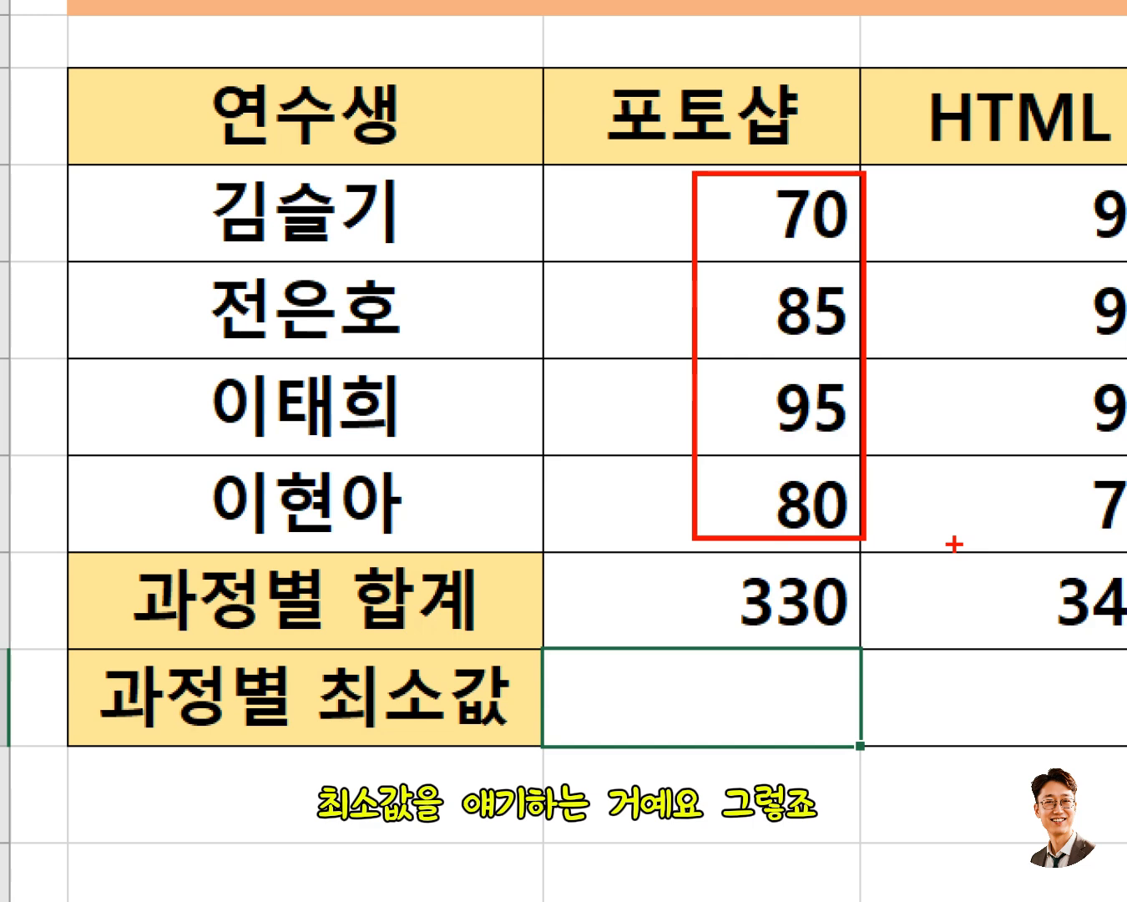
drag(852, 565, 710, 639)
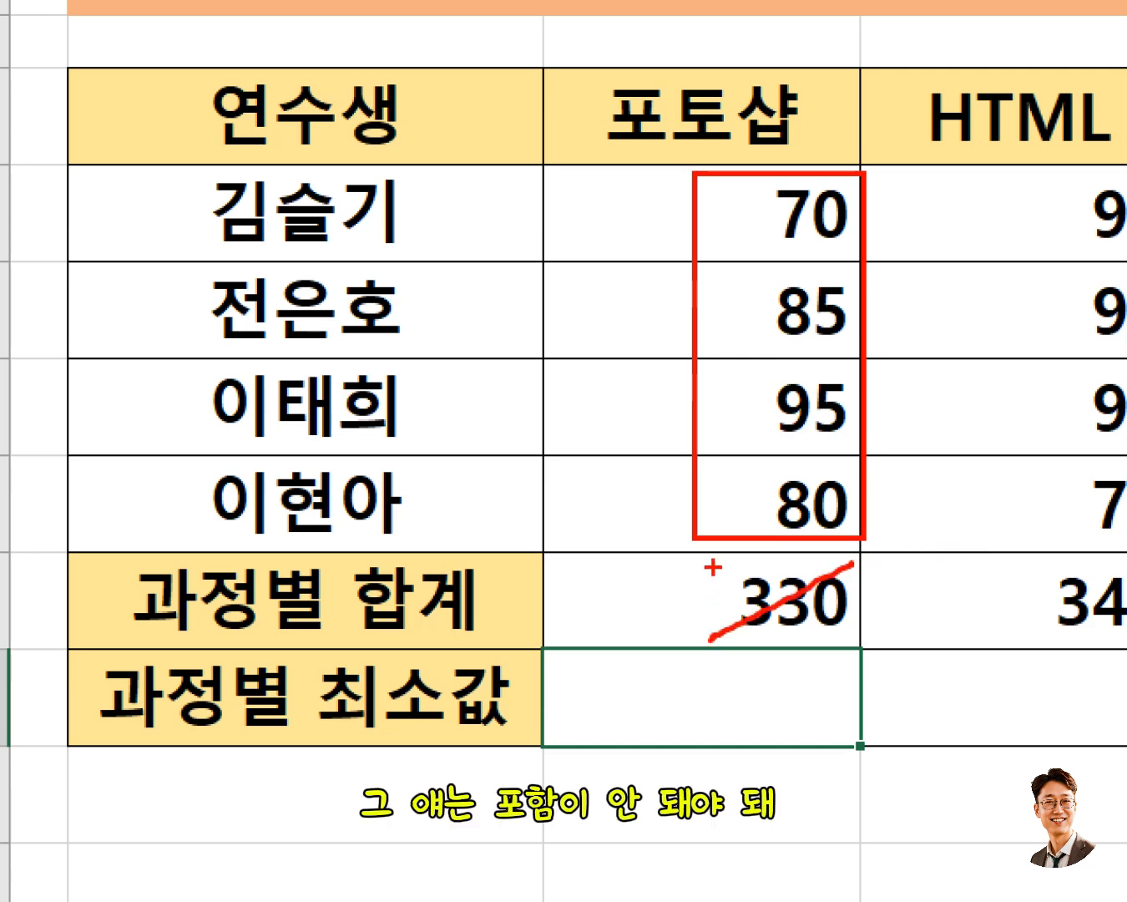
drag(705, 549, 894, 658)
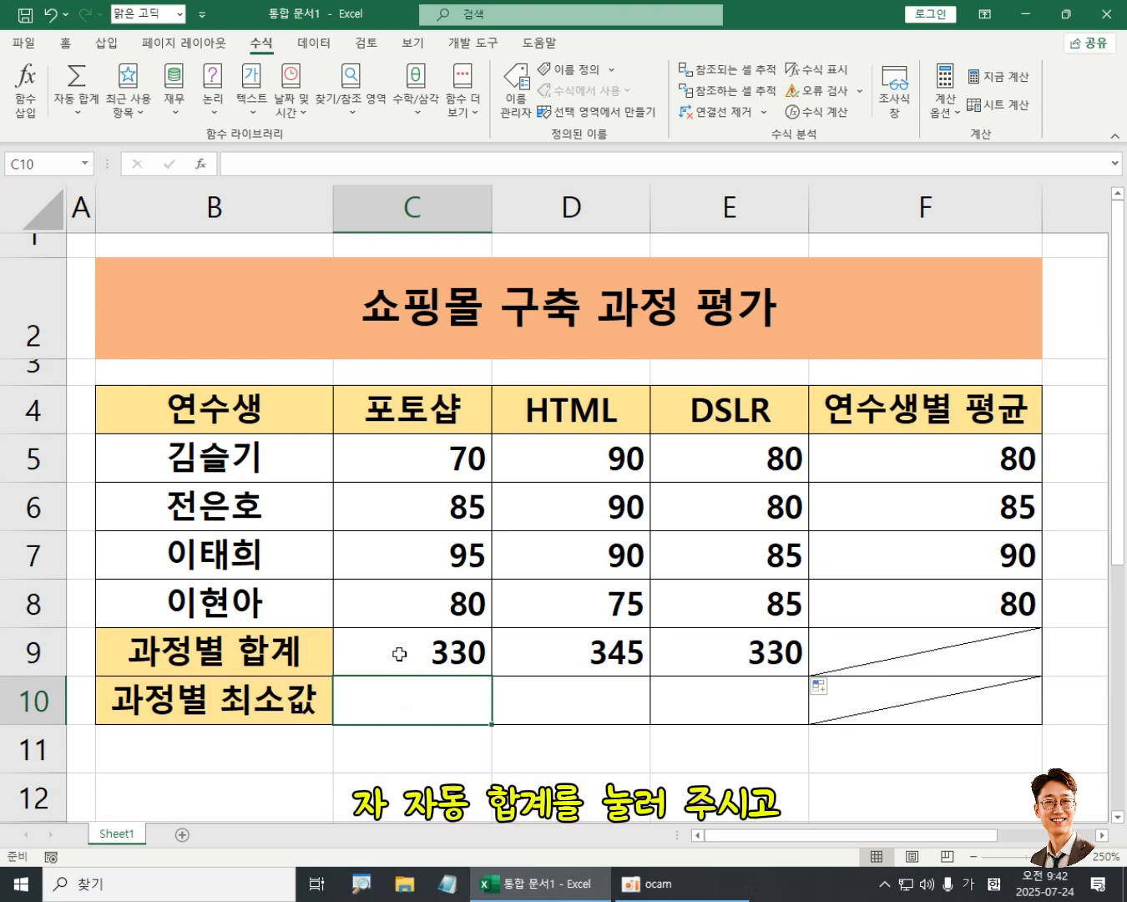
click(77, 115)
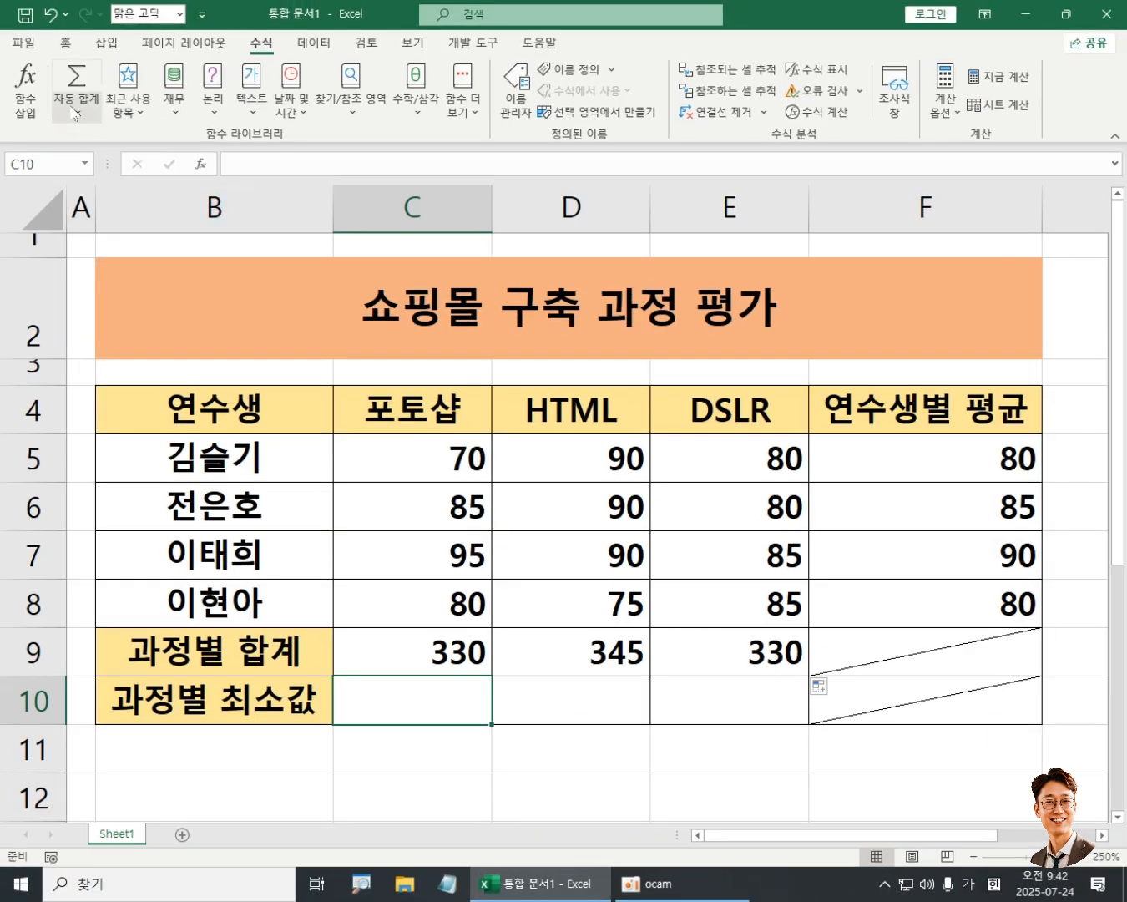
click(89, 110)
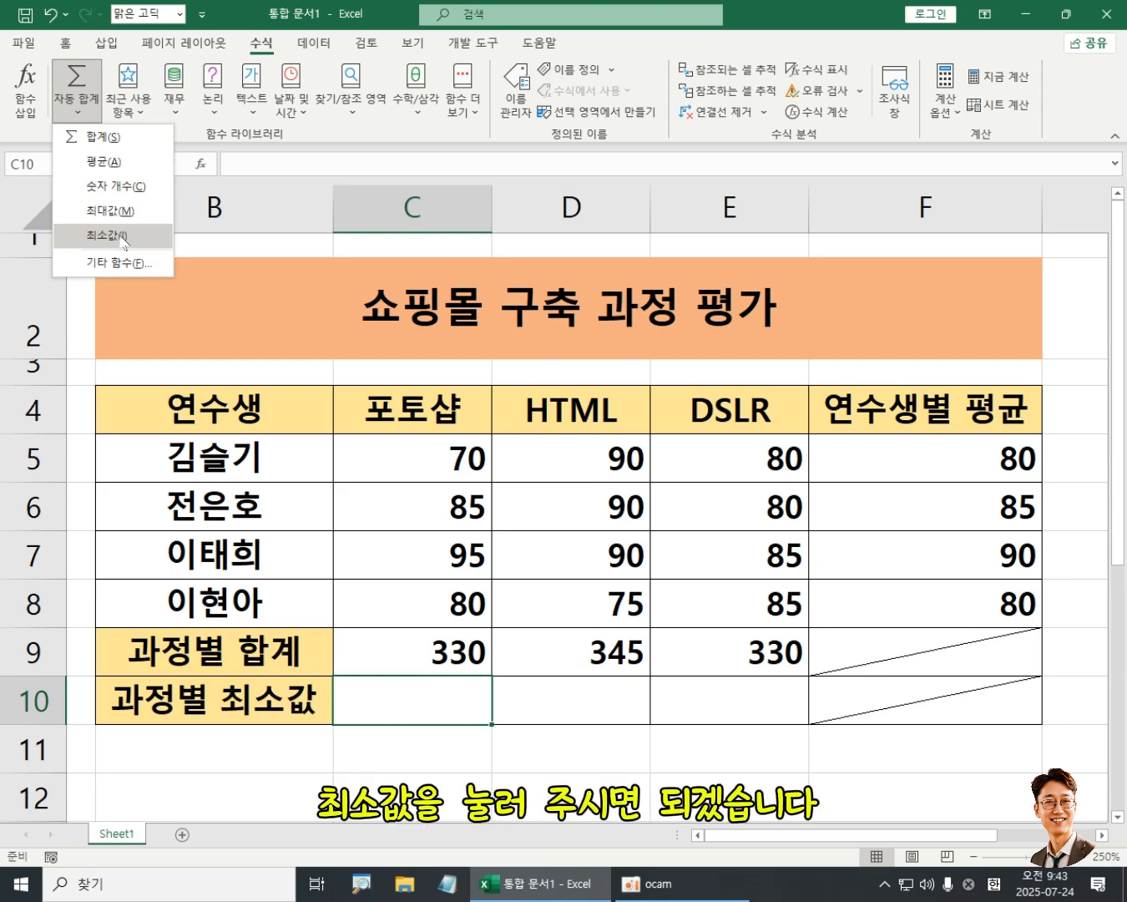
click(122, 237)
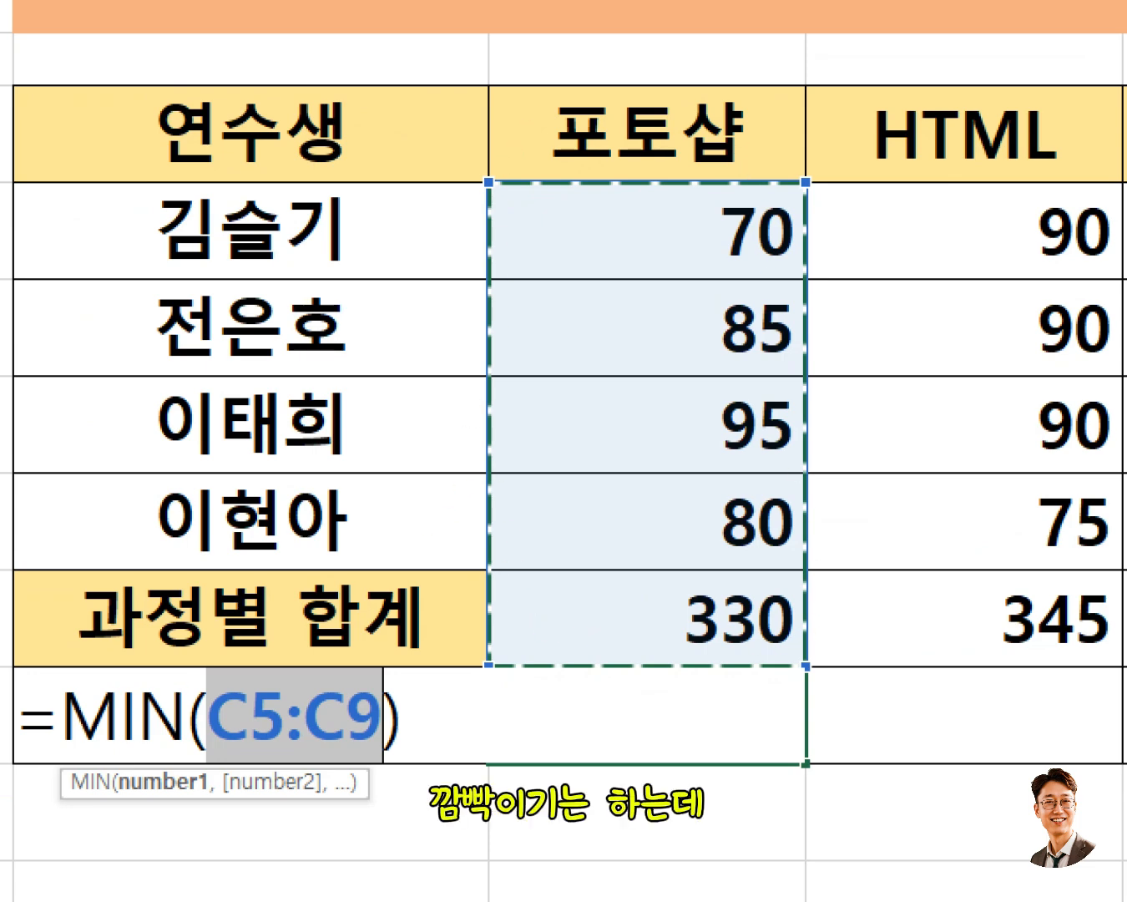
drag(787, 580, 675, 640)
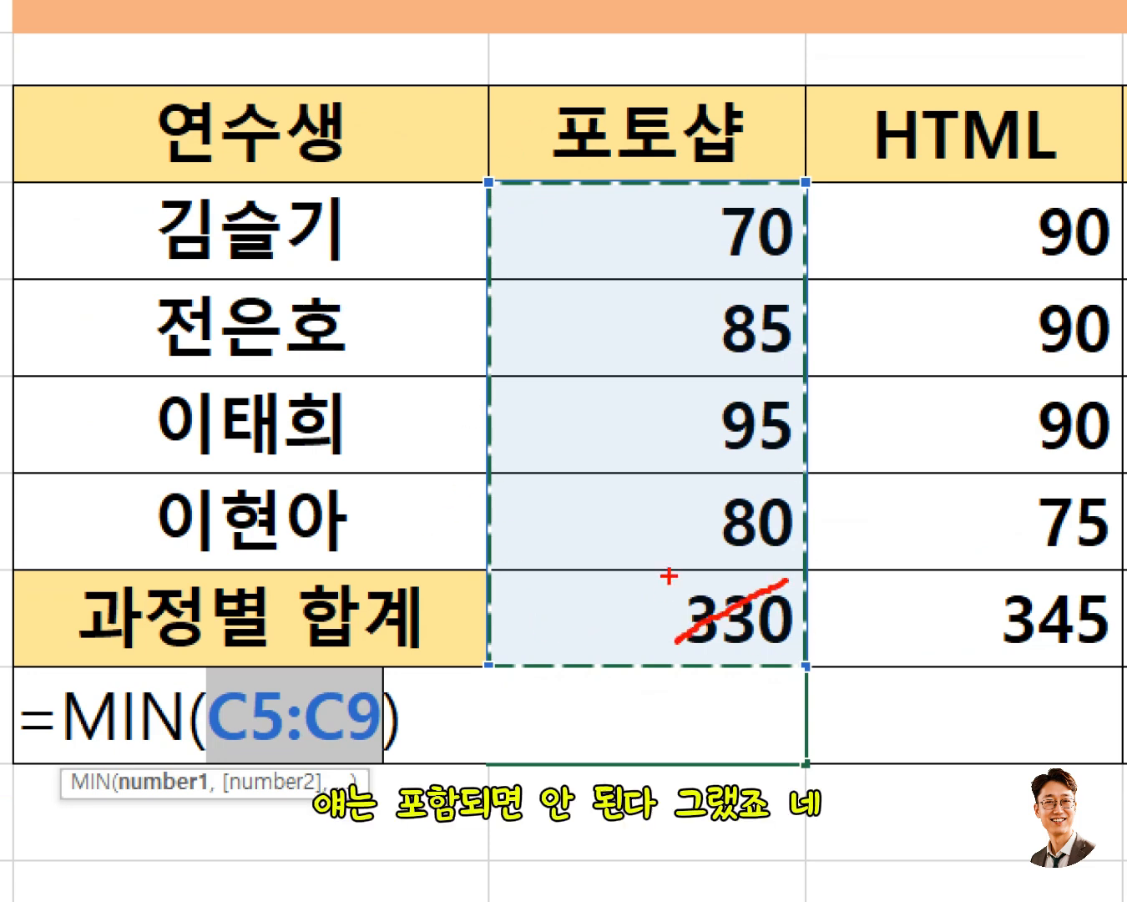
drag(669, 575, 800, 653)
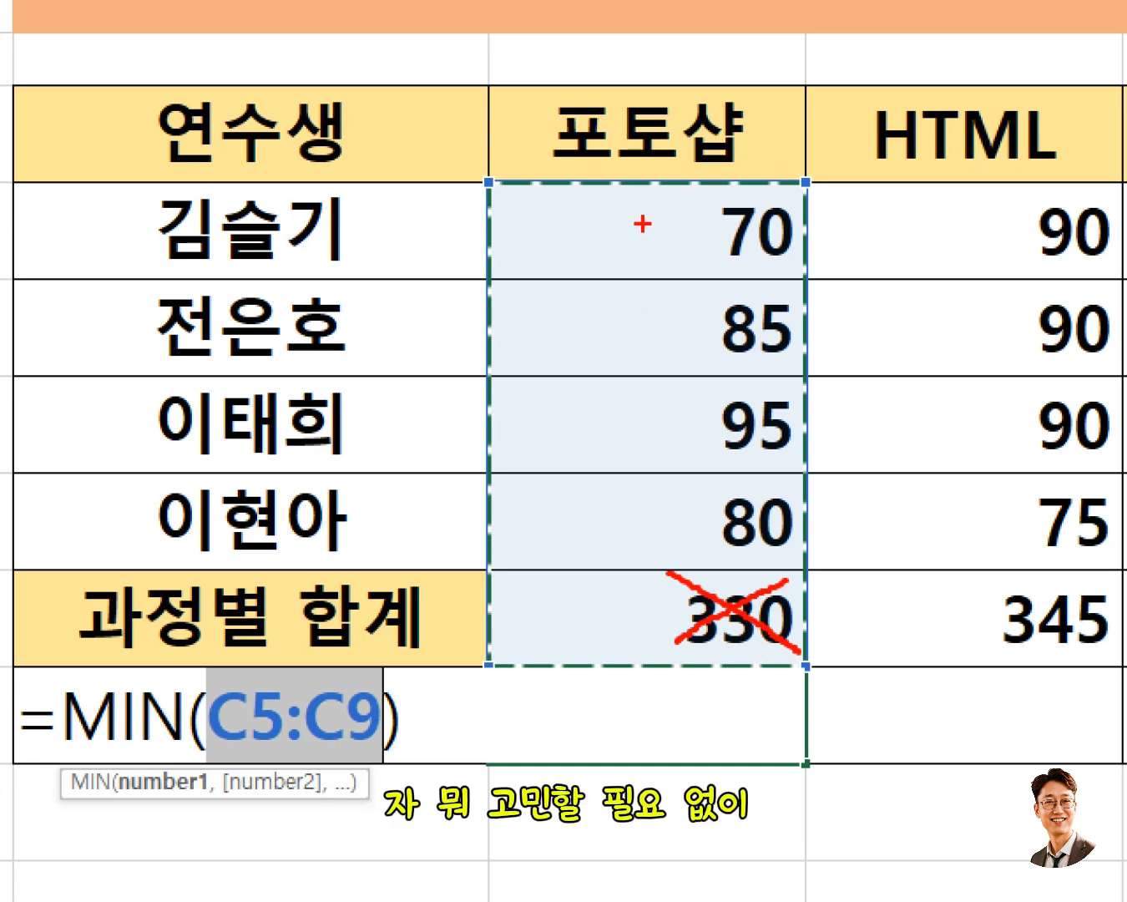
mouse_move(644, 224)
mouse_down()
mouse_move(643, 532)
mouse_move(672, 484)
mouse_up()
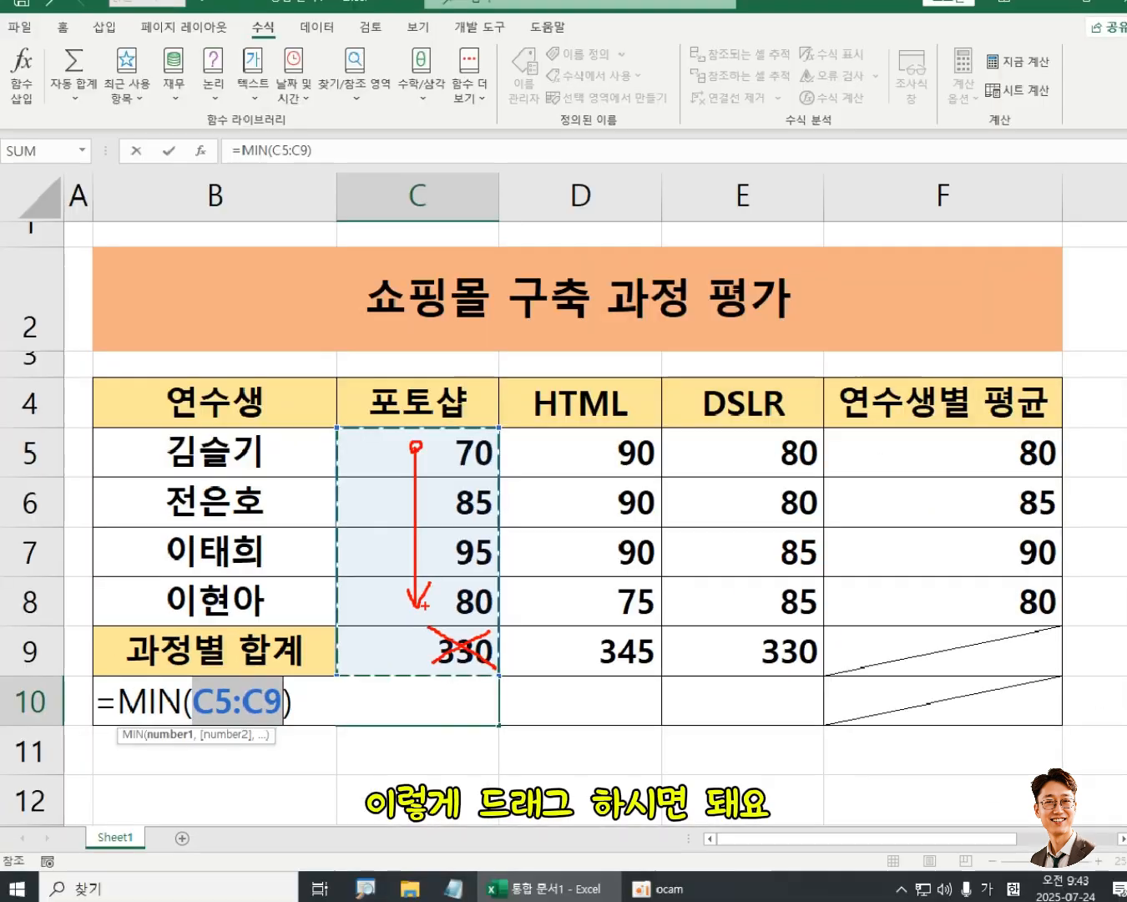
key(Escape)
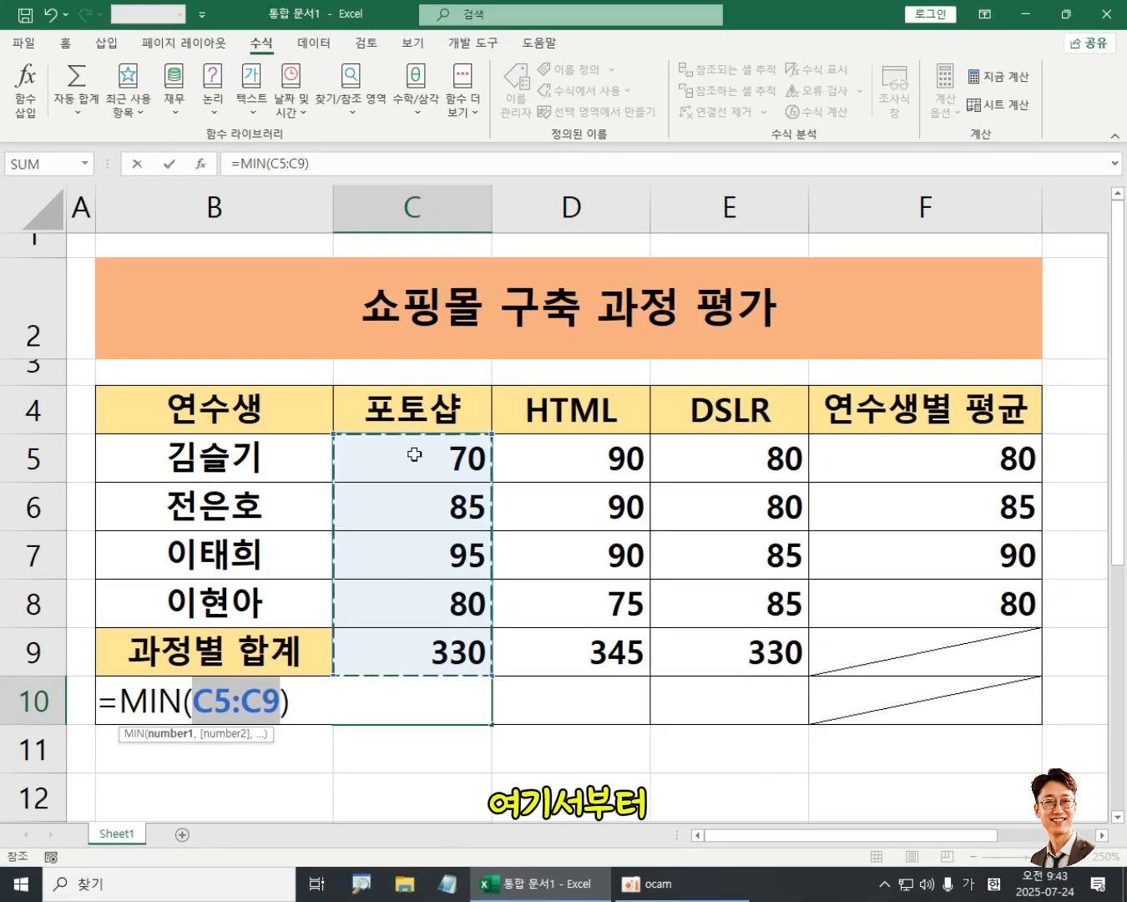
Set the Photoshop minimum formula's range in C10 to C5:C8 and fill it across to E10
drag(415, 455, 406, 596)
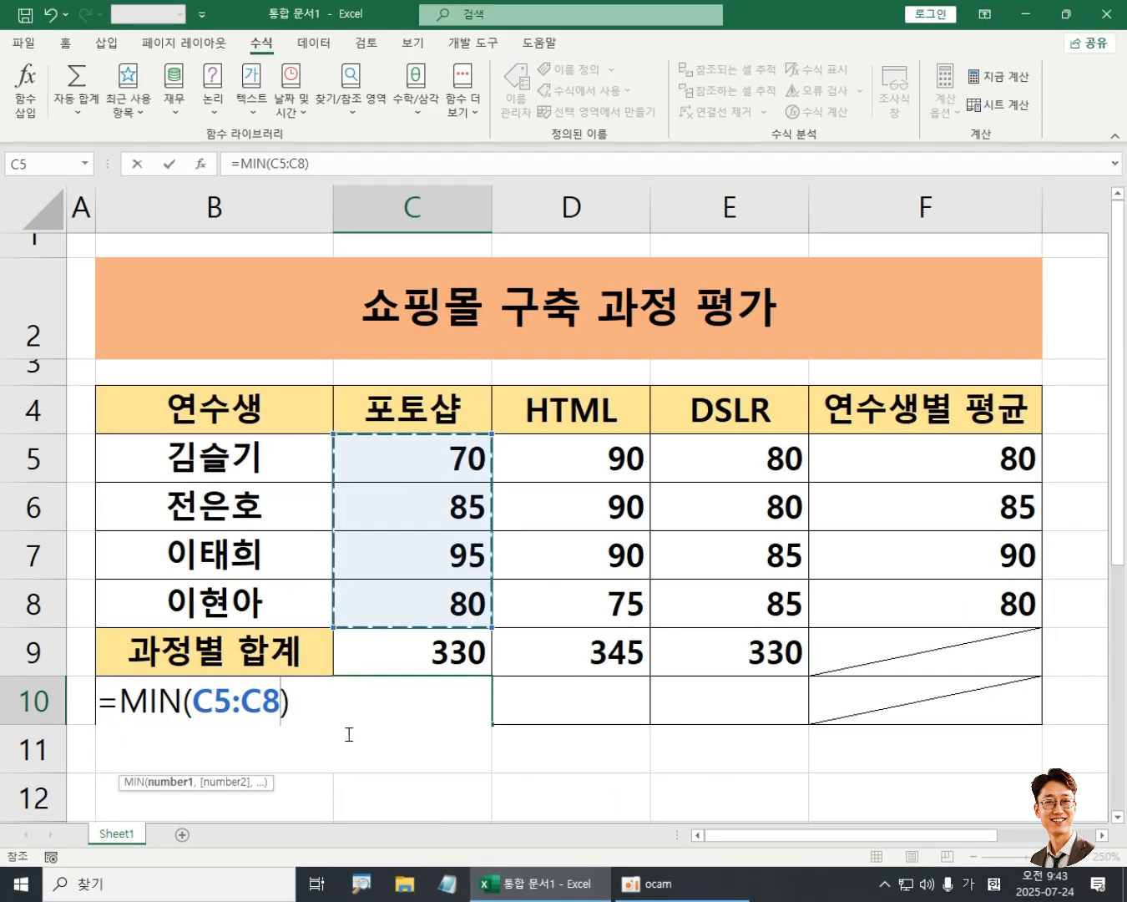
key(Return)
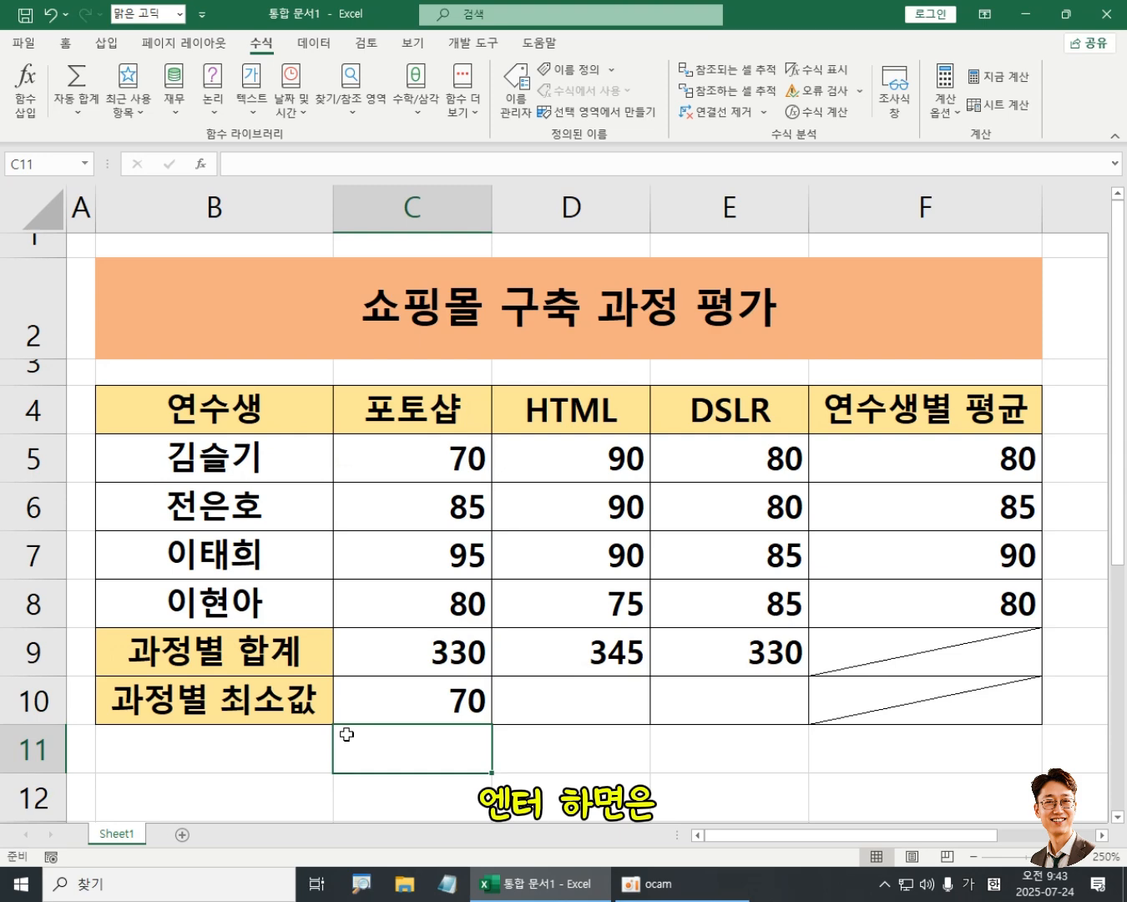
click(432, 700)
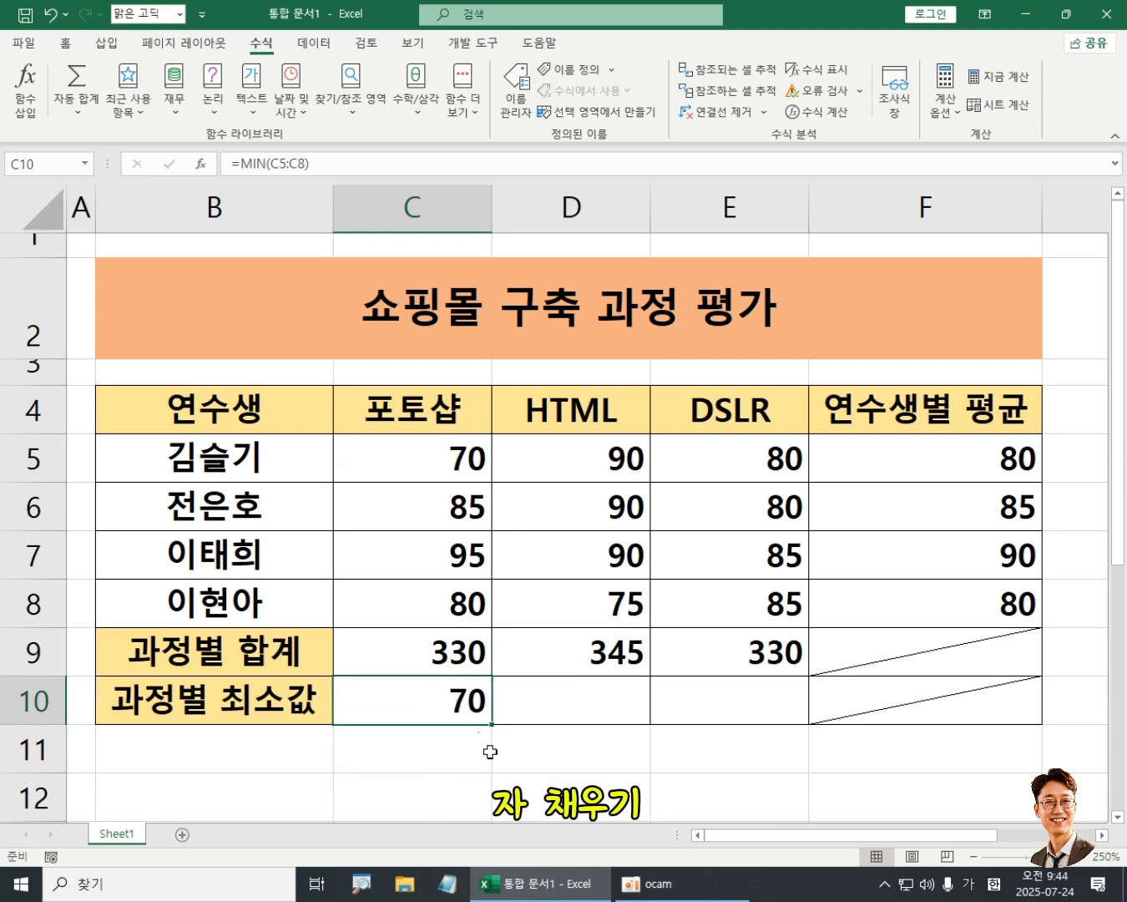
drag(491, 722, 752, 728)
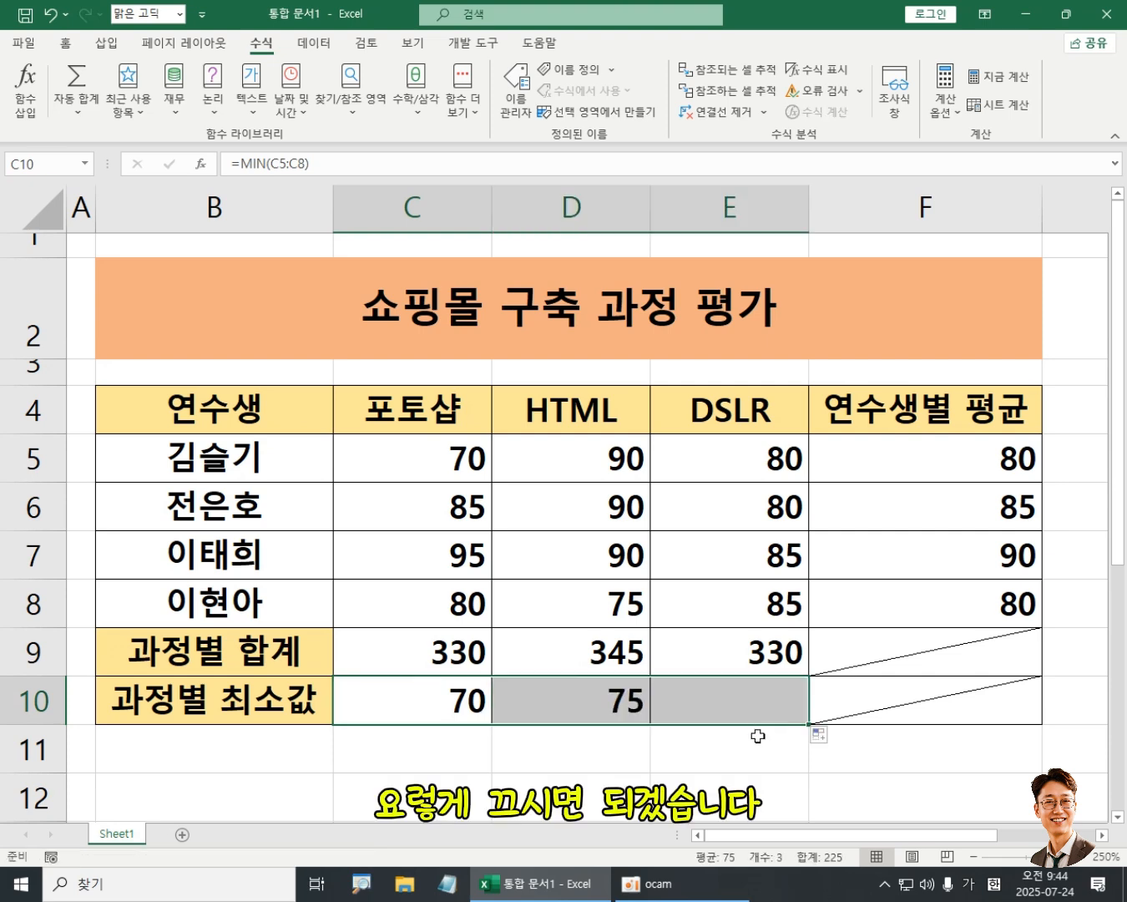
click(712, 785)
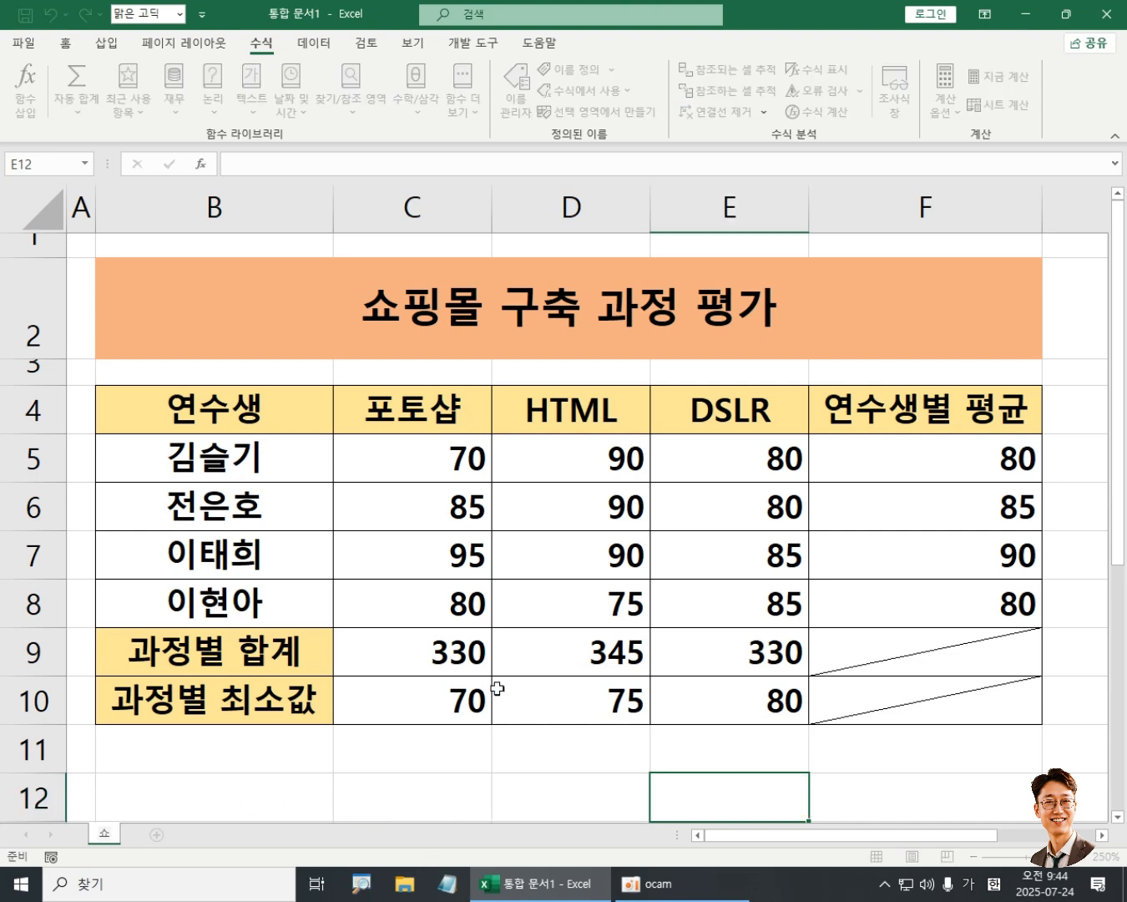
Rename the current sheet 쇼핑몰 and add a new worksheet
text(쇼핑몰)
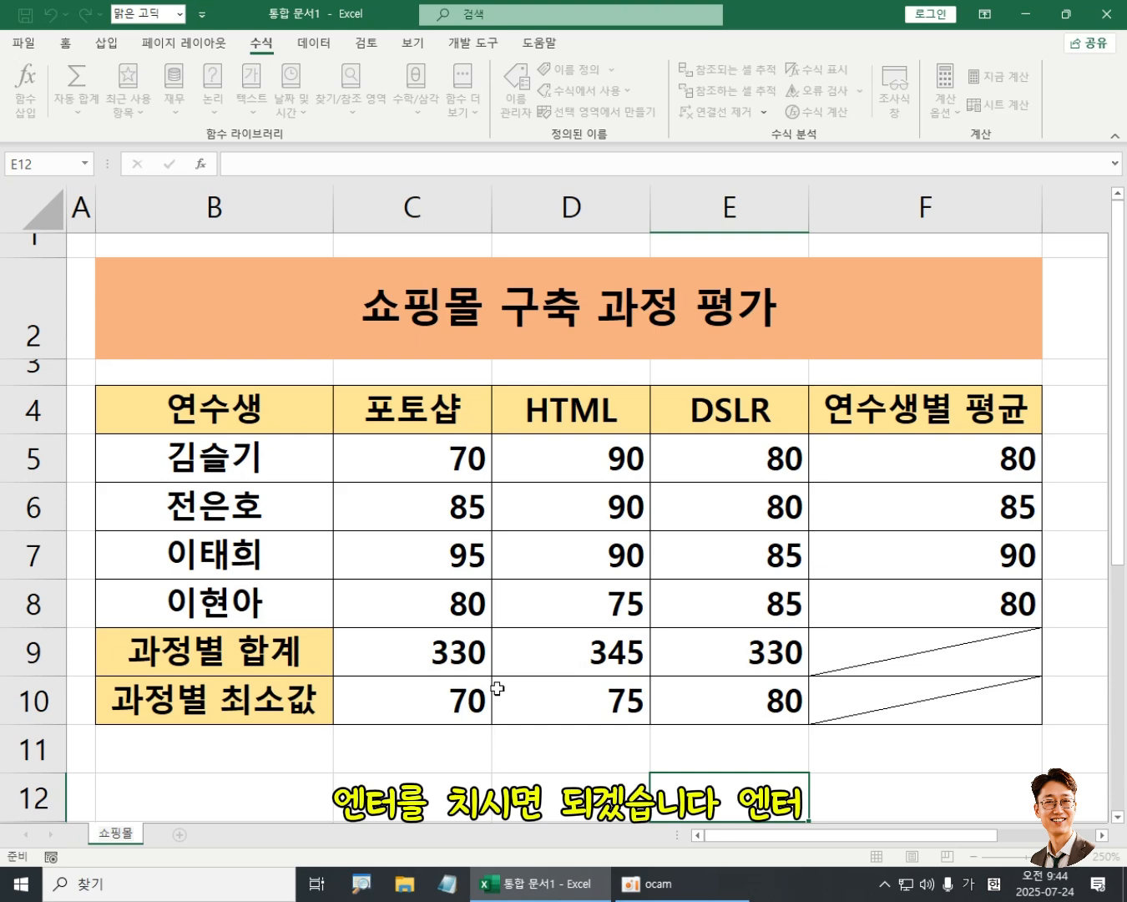
key(Return)
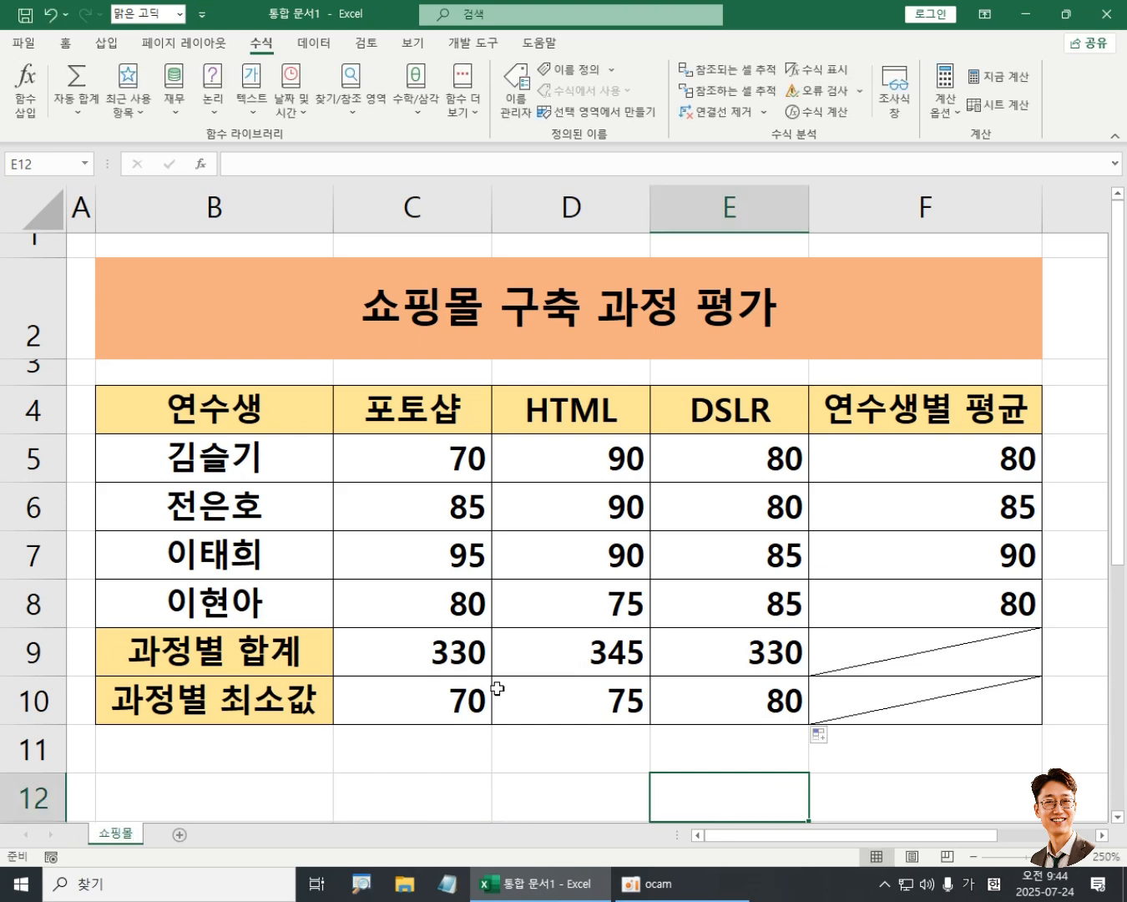
click(180, 835)
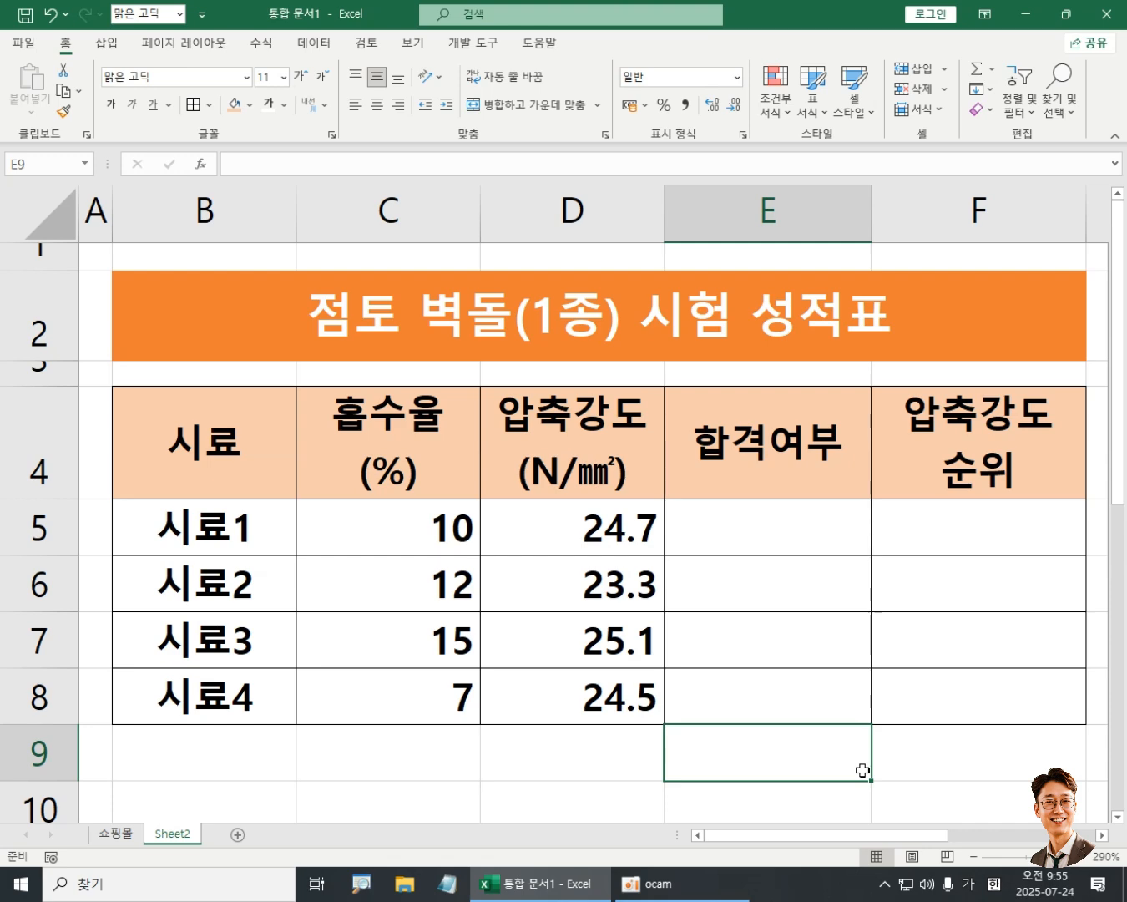
click(645, 884)
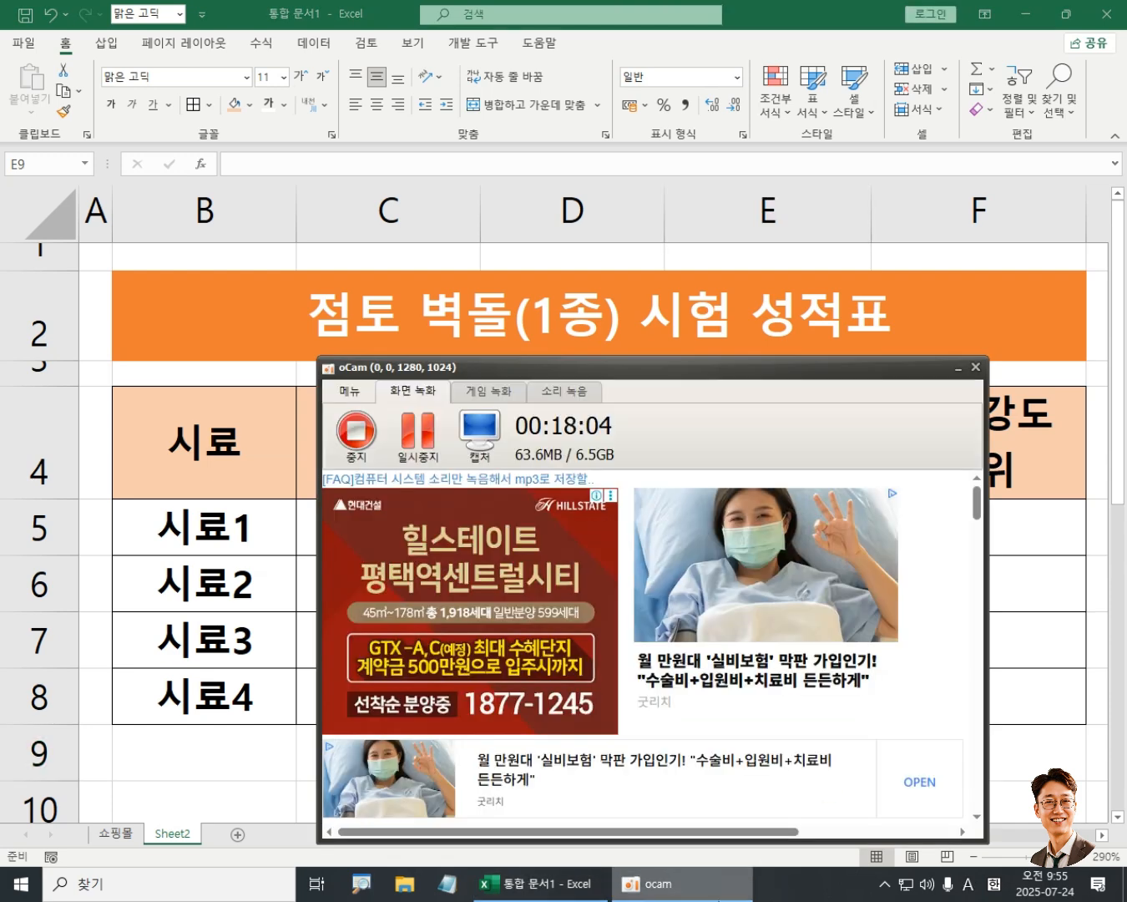
click(431, 433)
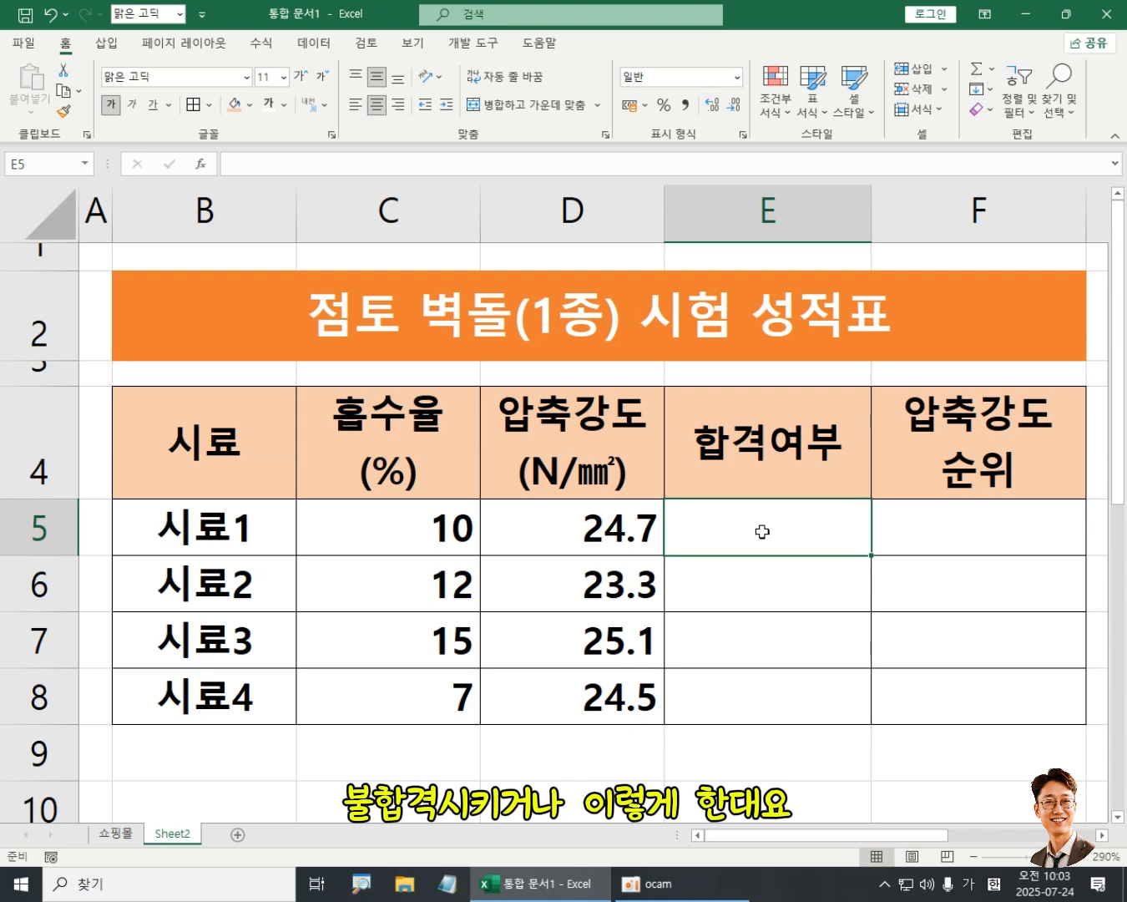
Insert a note on the 합격여부 header cell E4 and clear its default author text
right_click(747, 443)
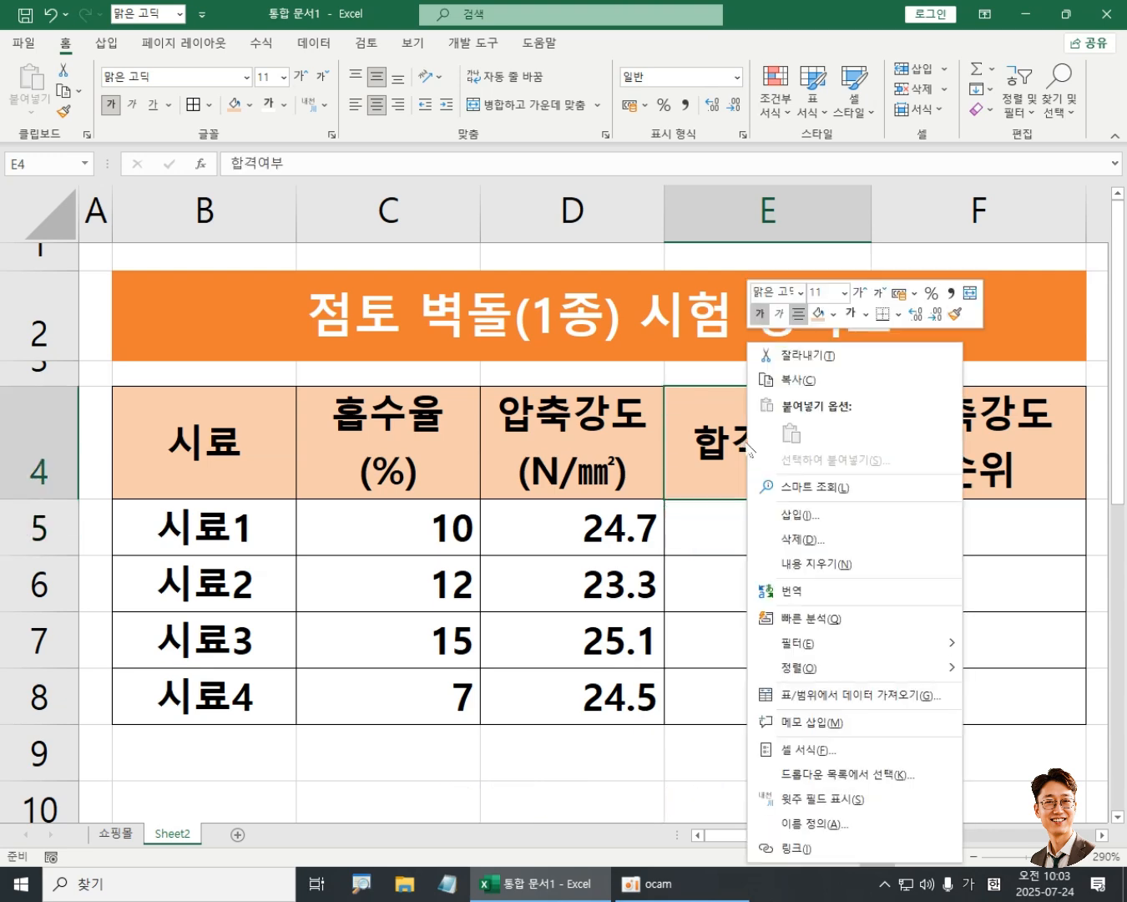
click(817, 720)
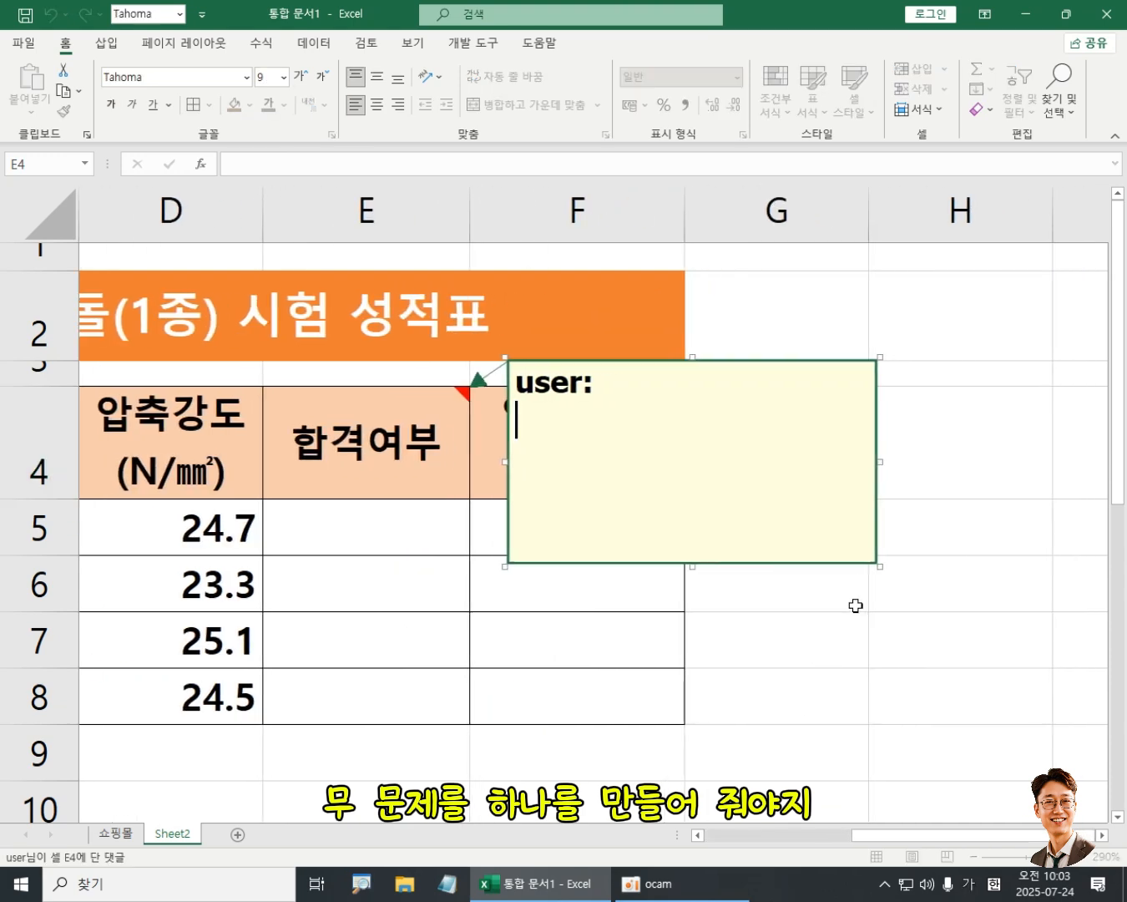
drag(530, 436, 518, 380)
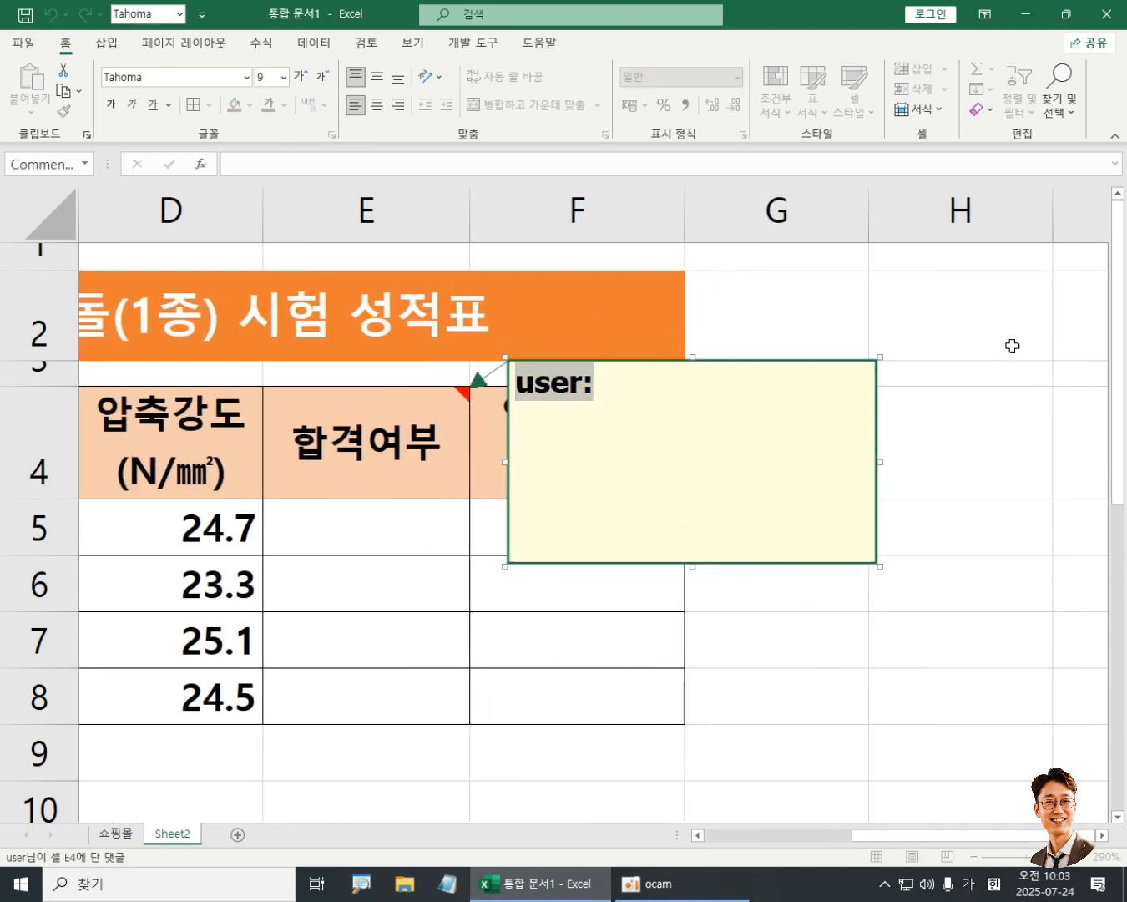
key(BackSpace)
Write the E4 note's text: 흡수율이 10이상이면 "합격" 그렇지 않으면 "불합격"
text(흡수율이)
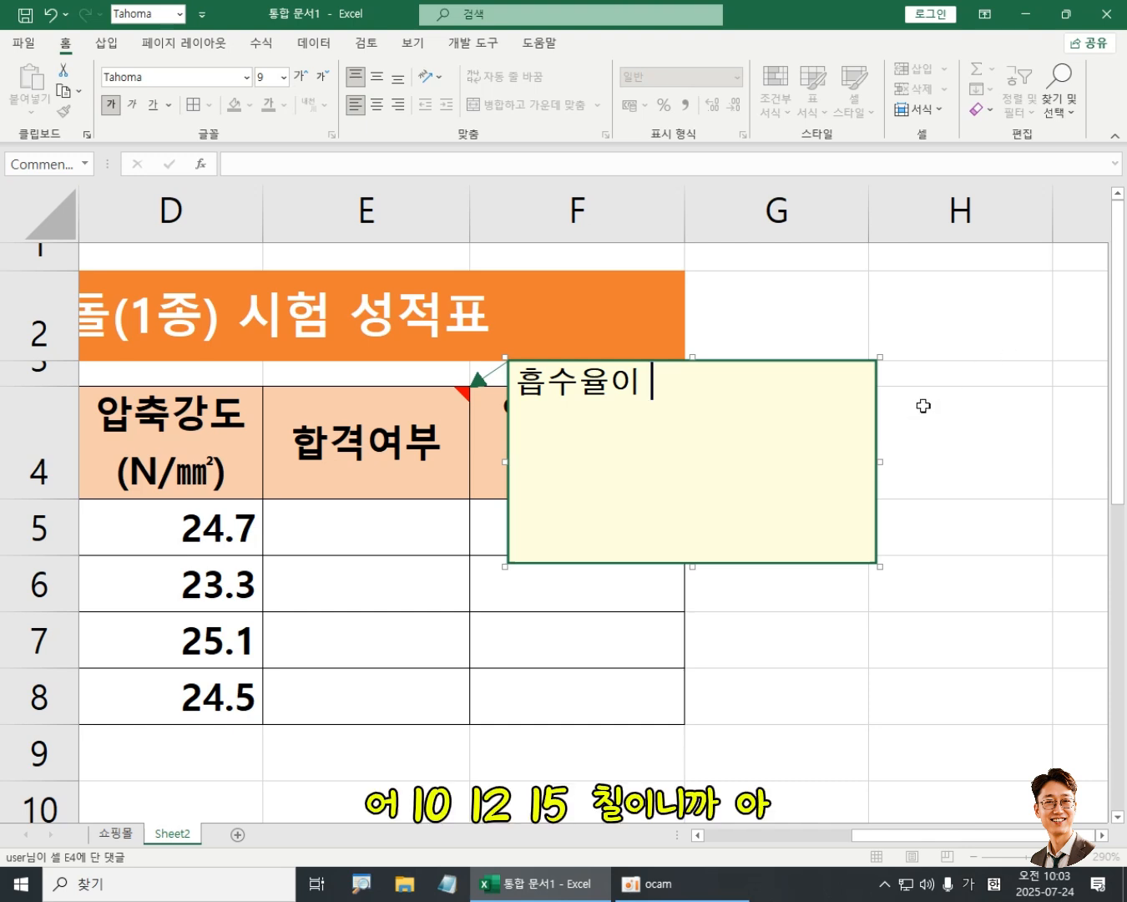
text(1)
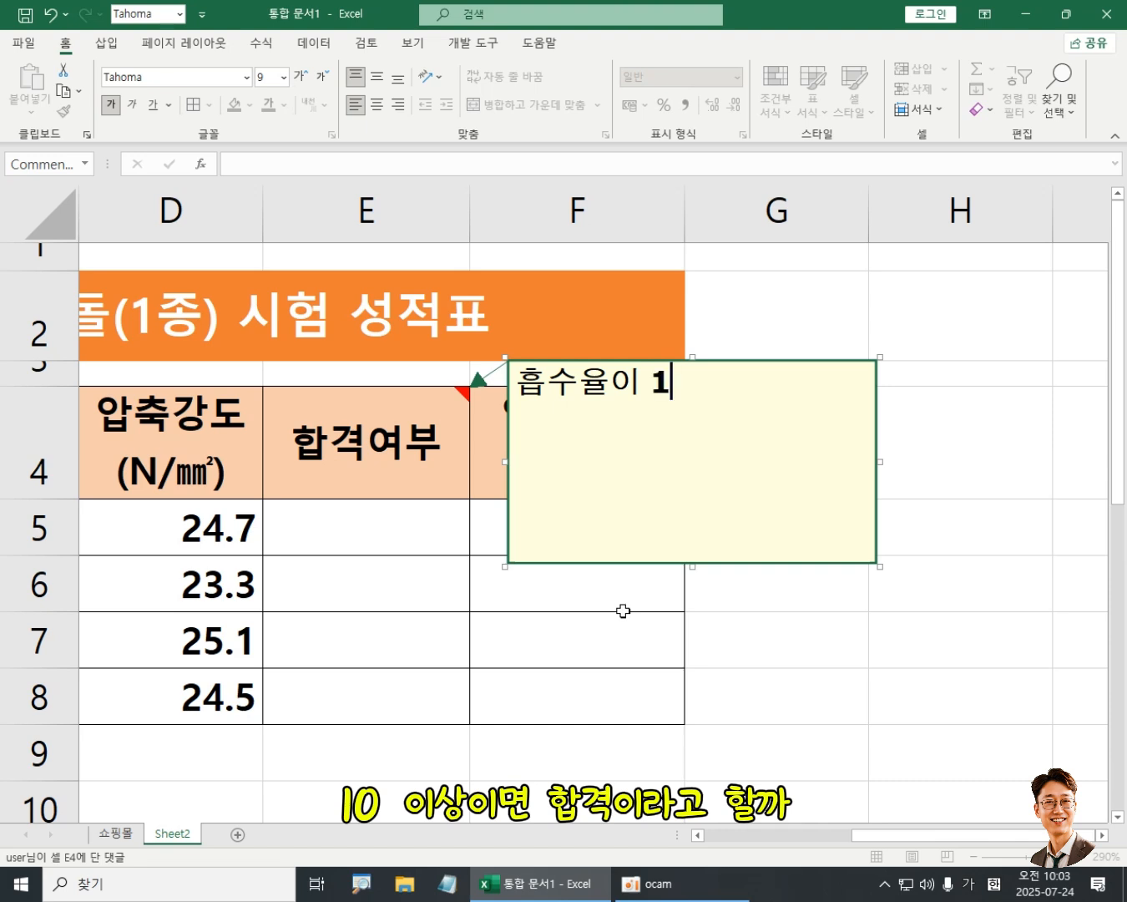
text(0이사ㅇ이면)
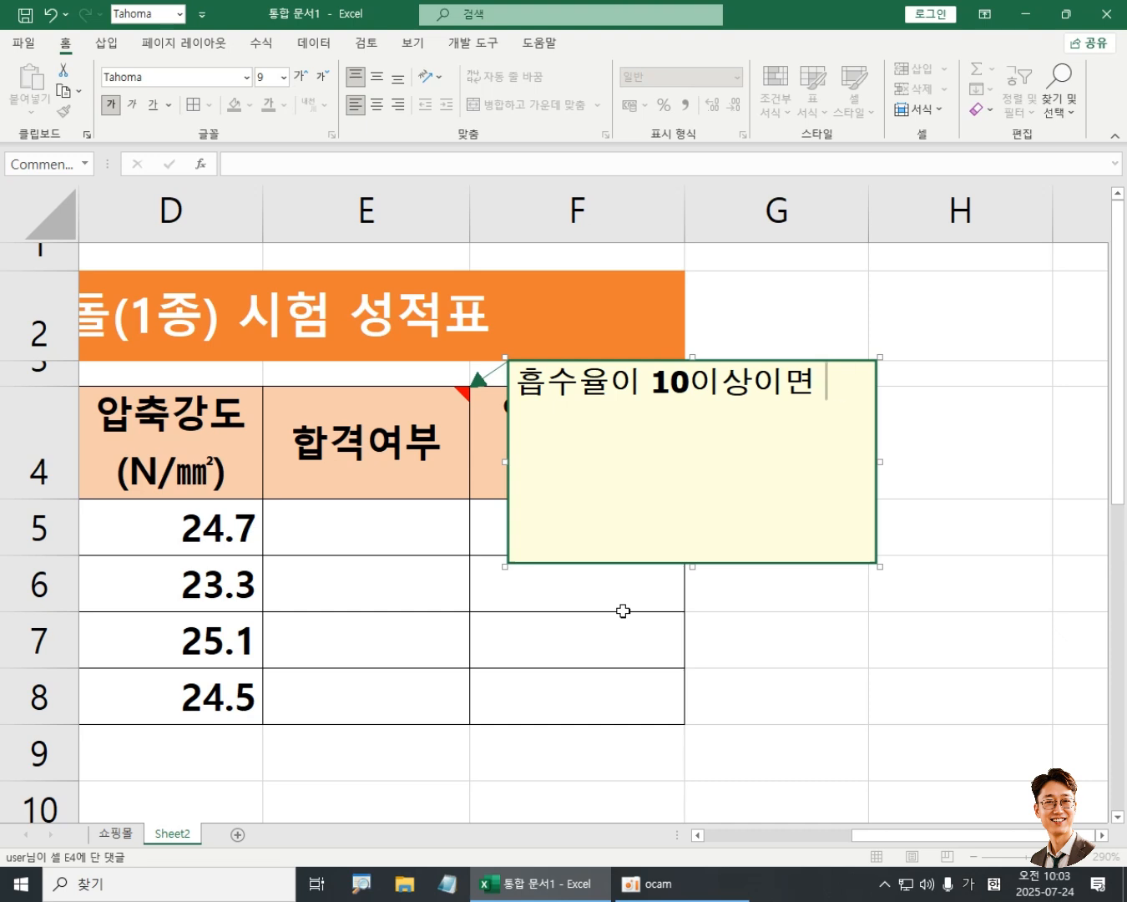
text( "합격)
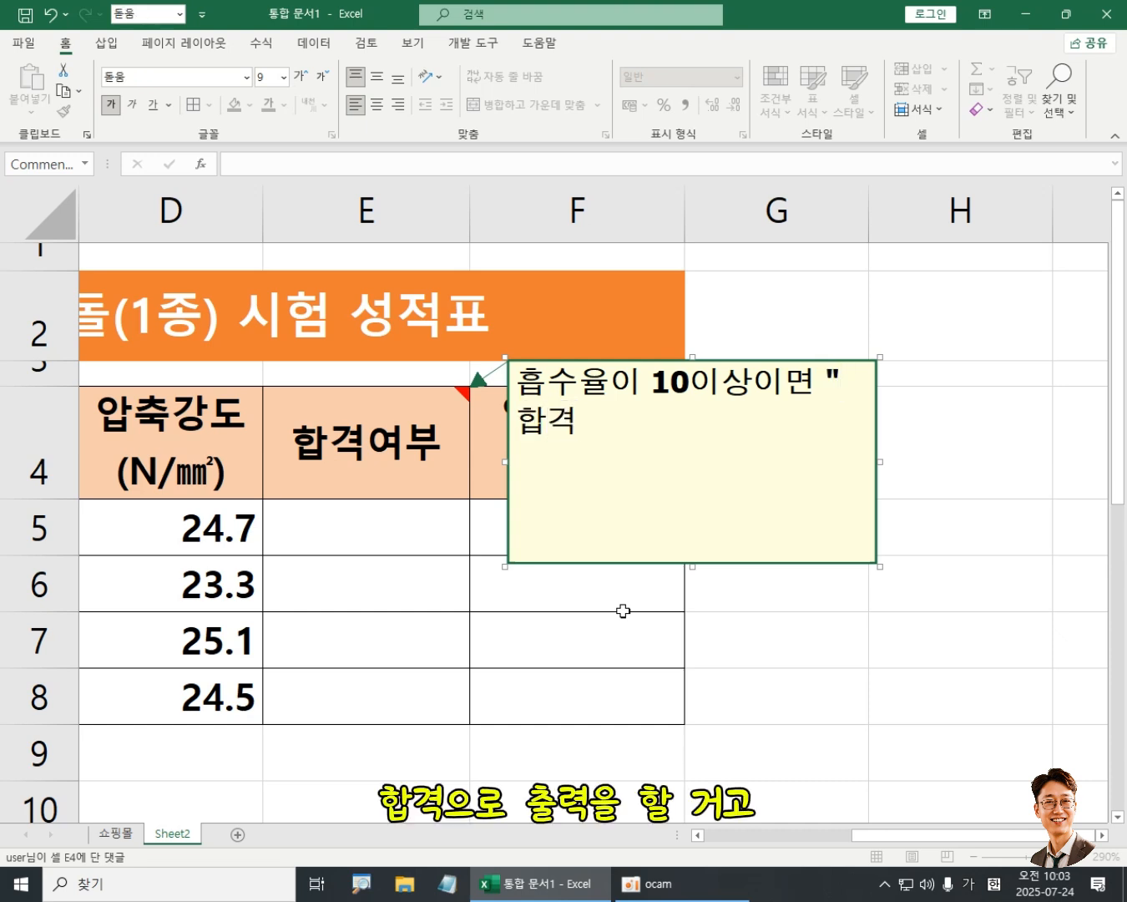
text(",)
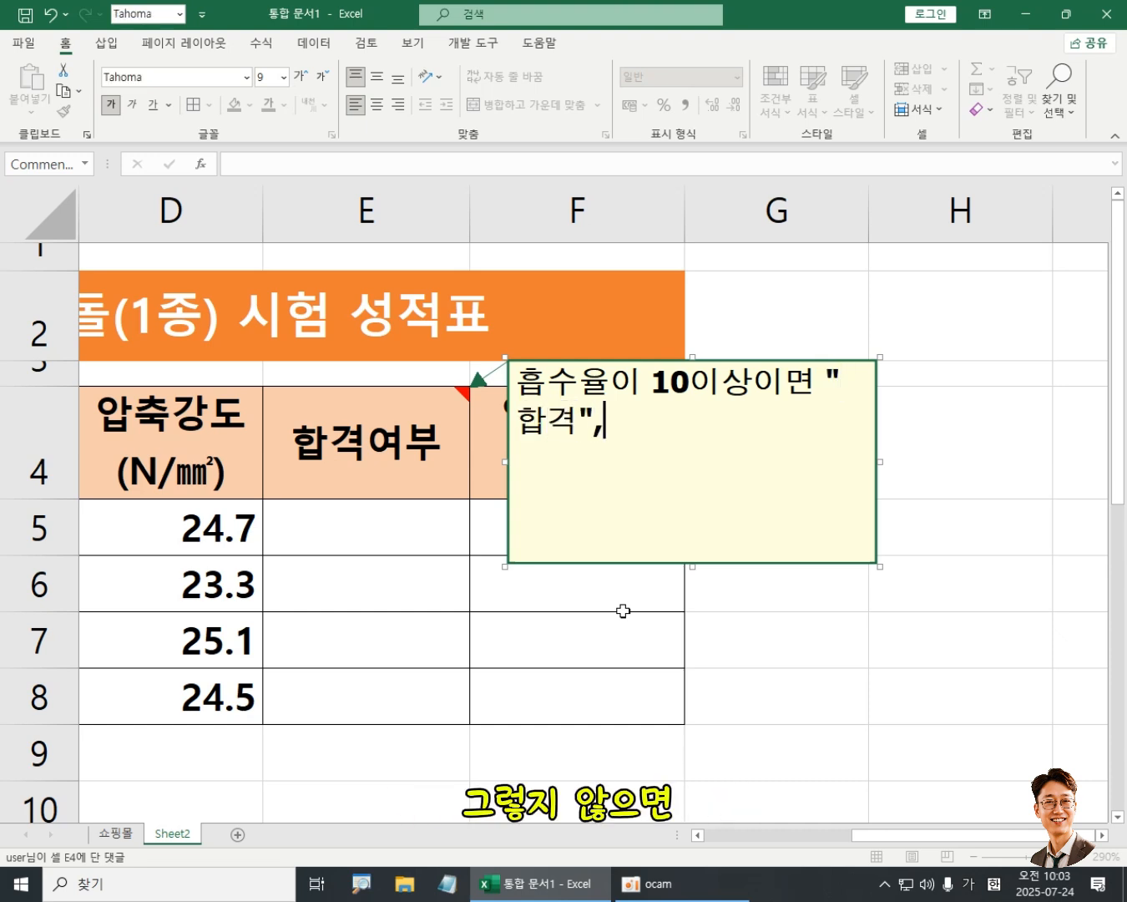
key(BackSpace)
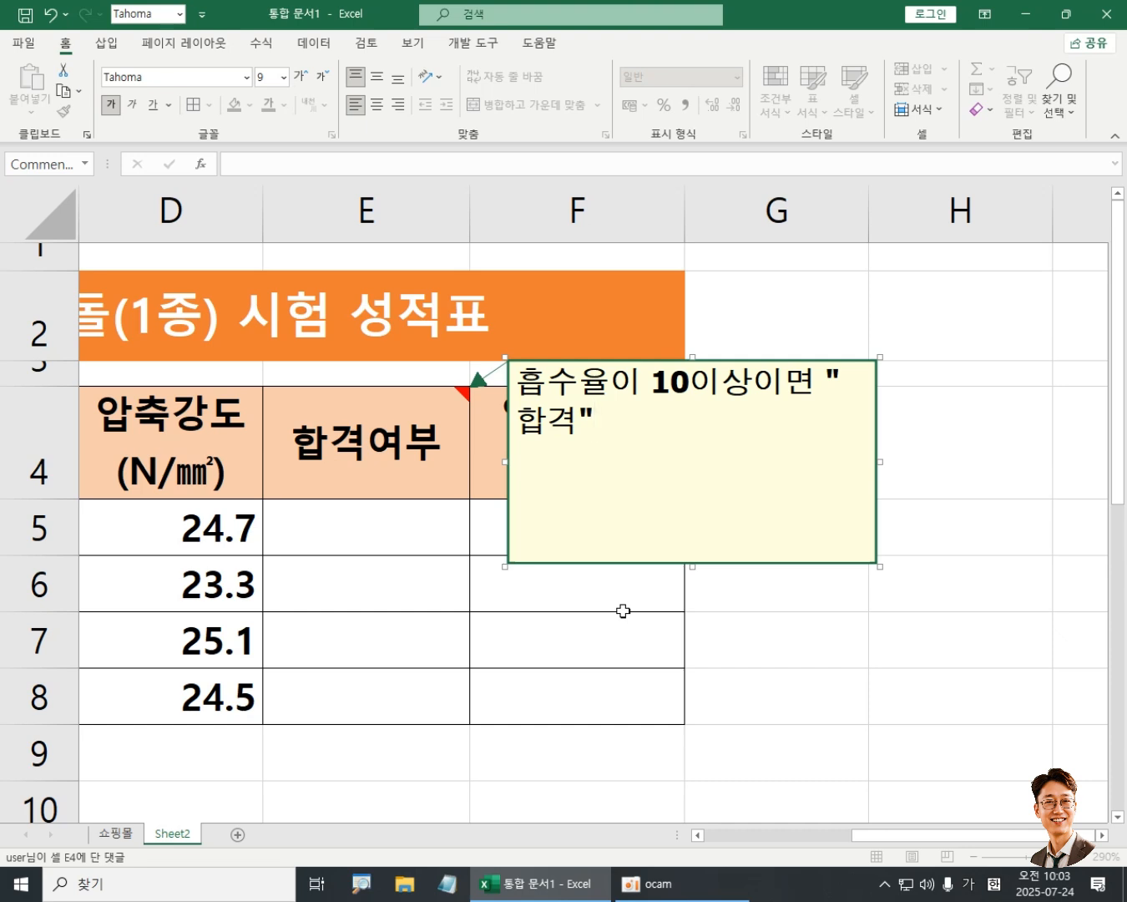
text(그렇ㅈㅣ 않으면)
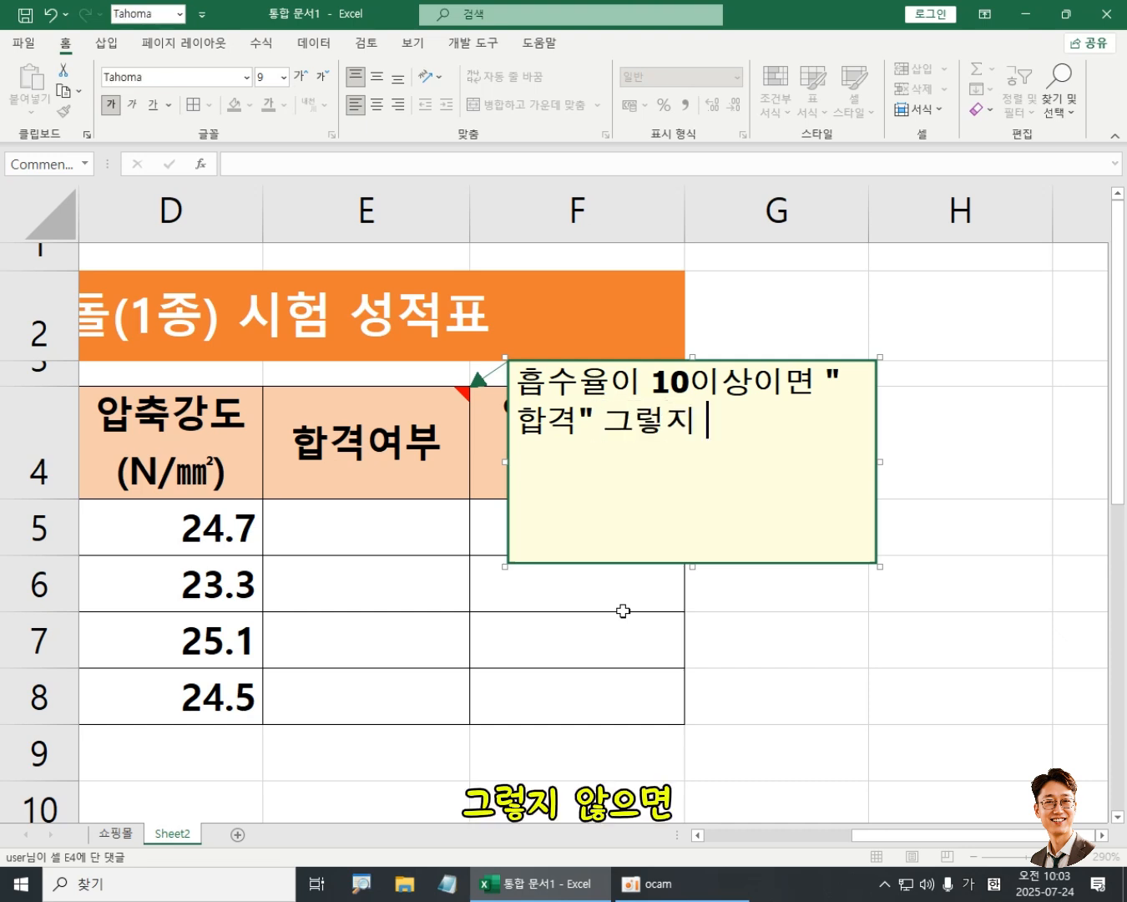
text( "불)
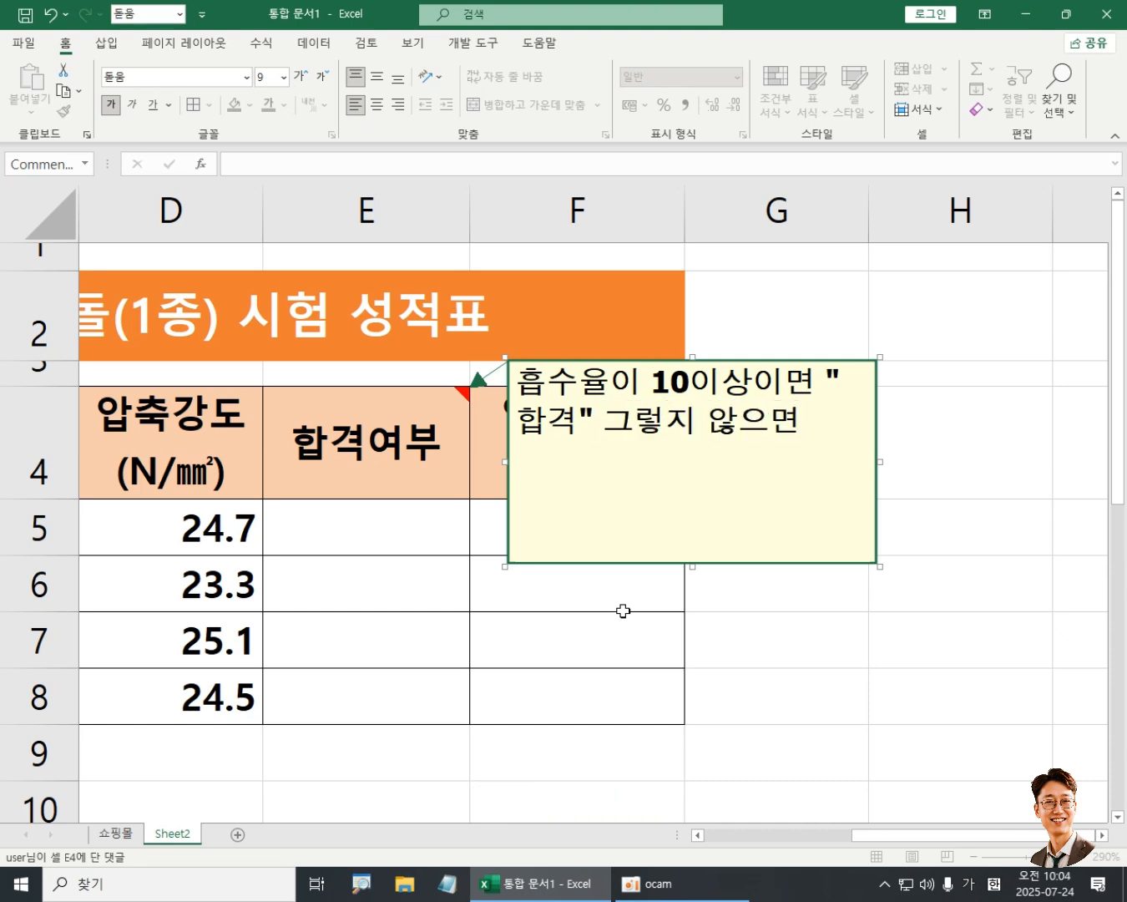
text(합격")
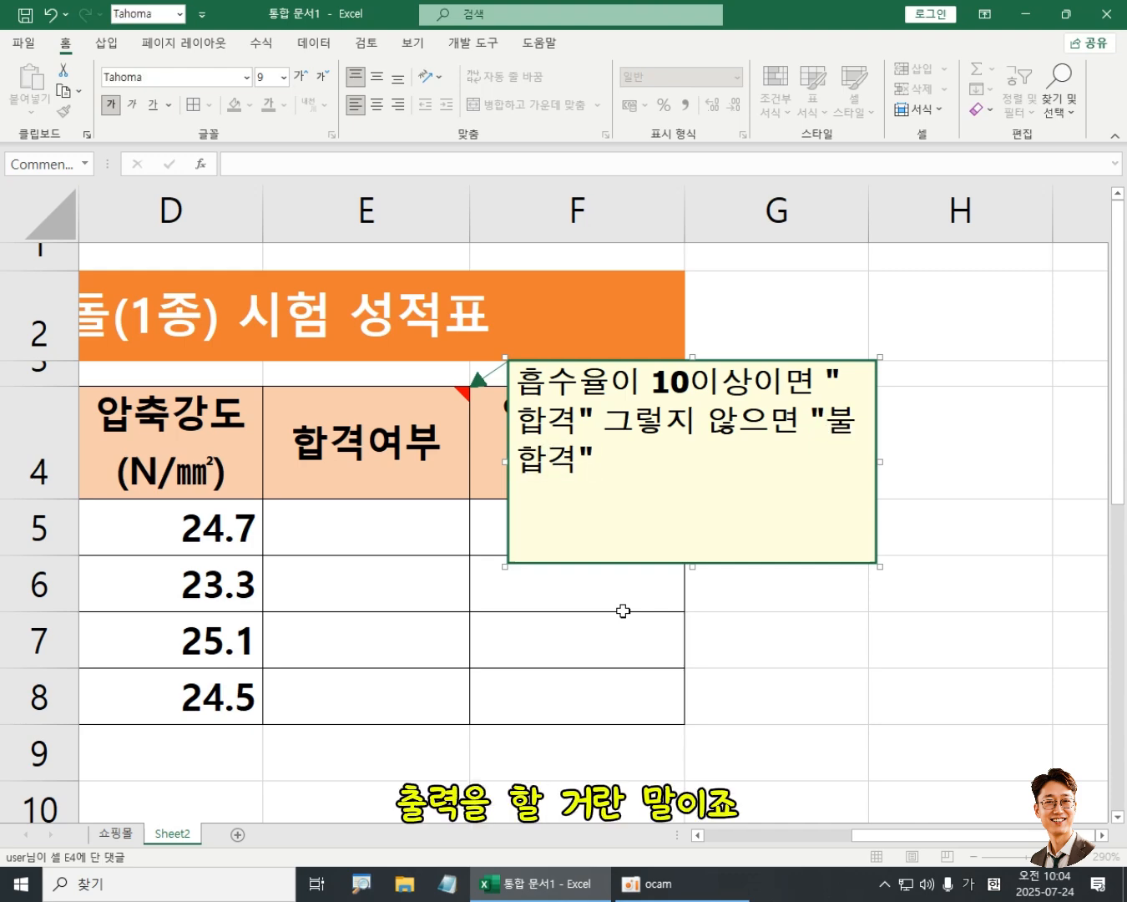
Move the E4 note up beside the table title and enlarge its box beyond column G
drag(692, 567, 684, 500)
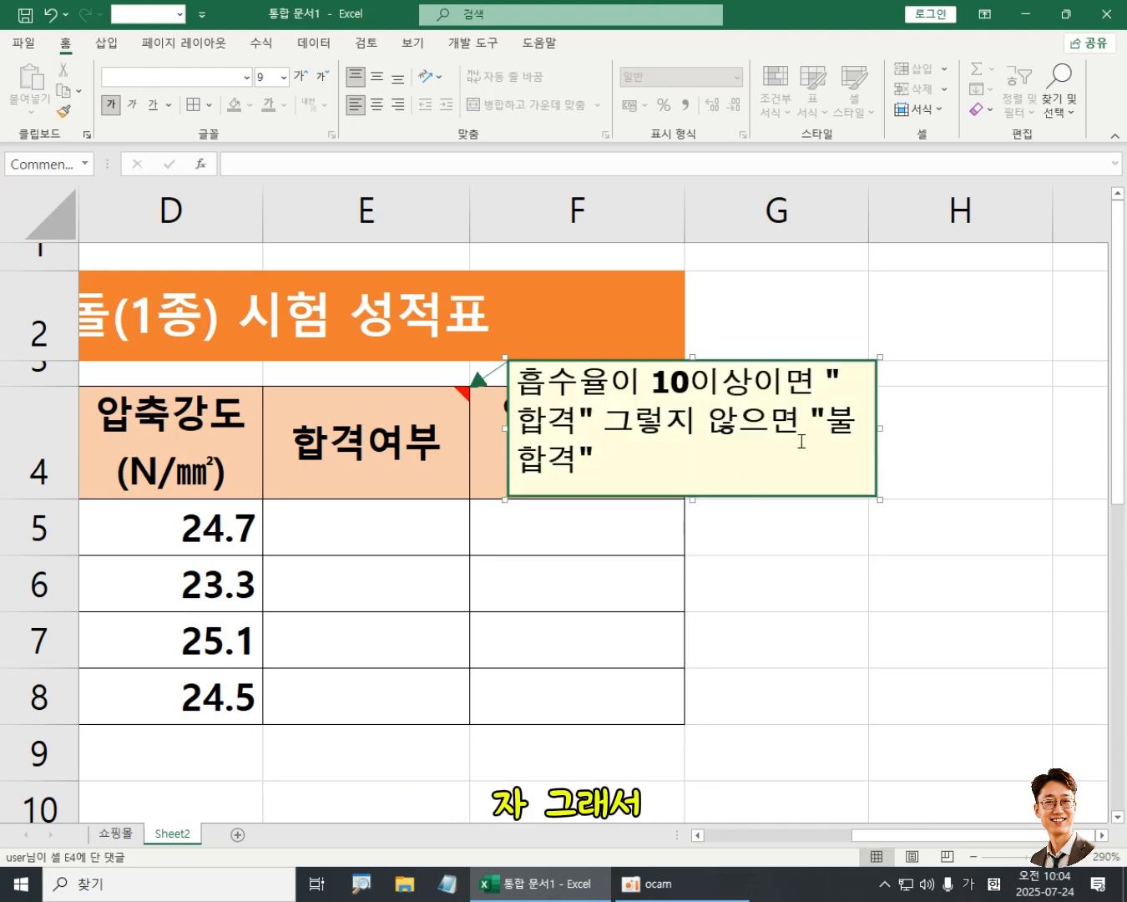
drag(572, 358, 560, 253)
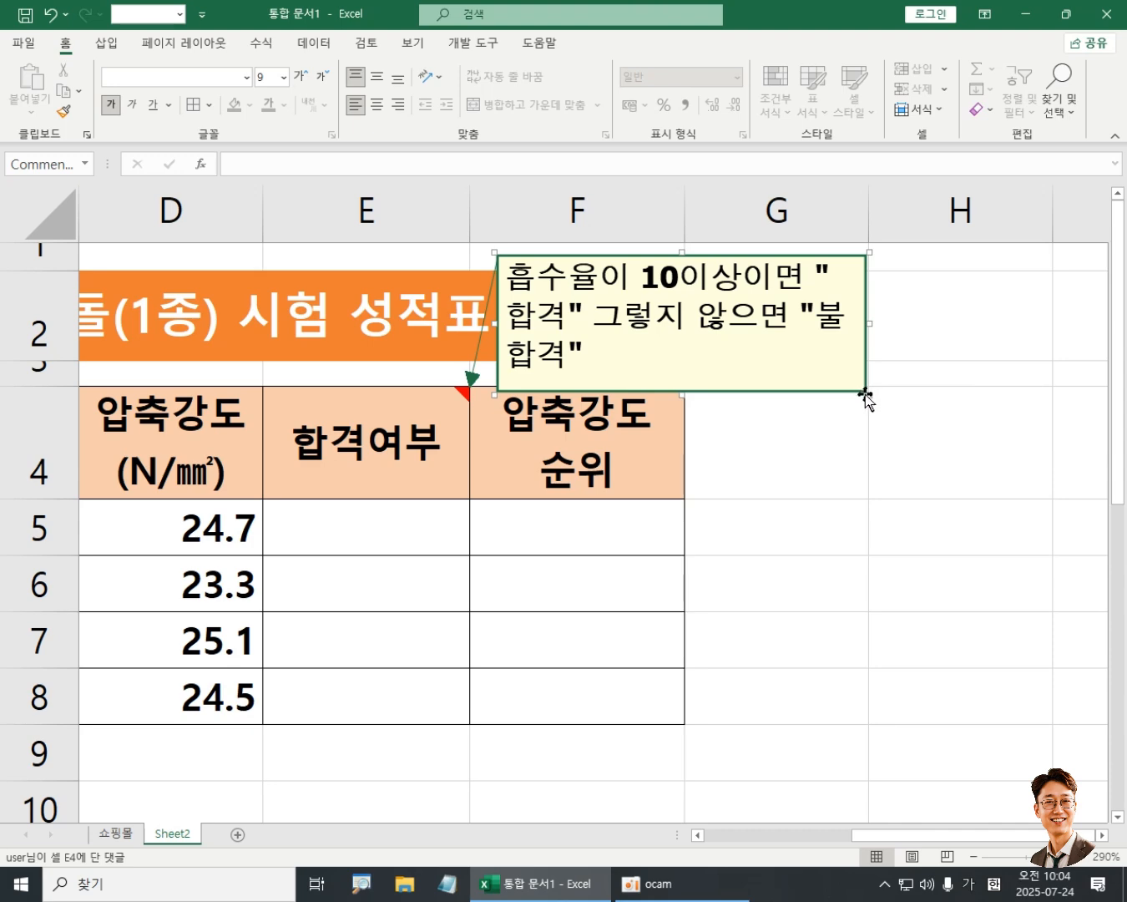
drag(865, 395, 986, 496)
Increase the font size of the E4 note's text to 14
click(300, 77)
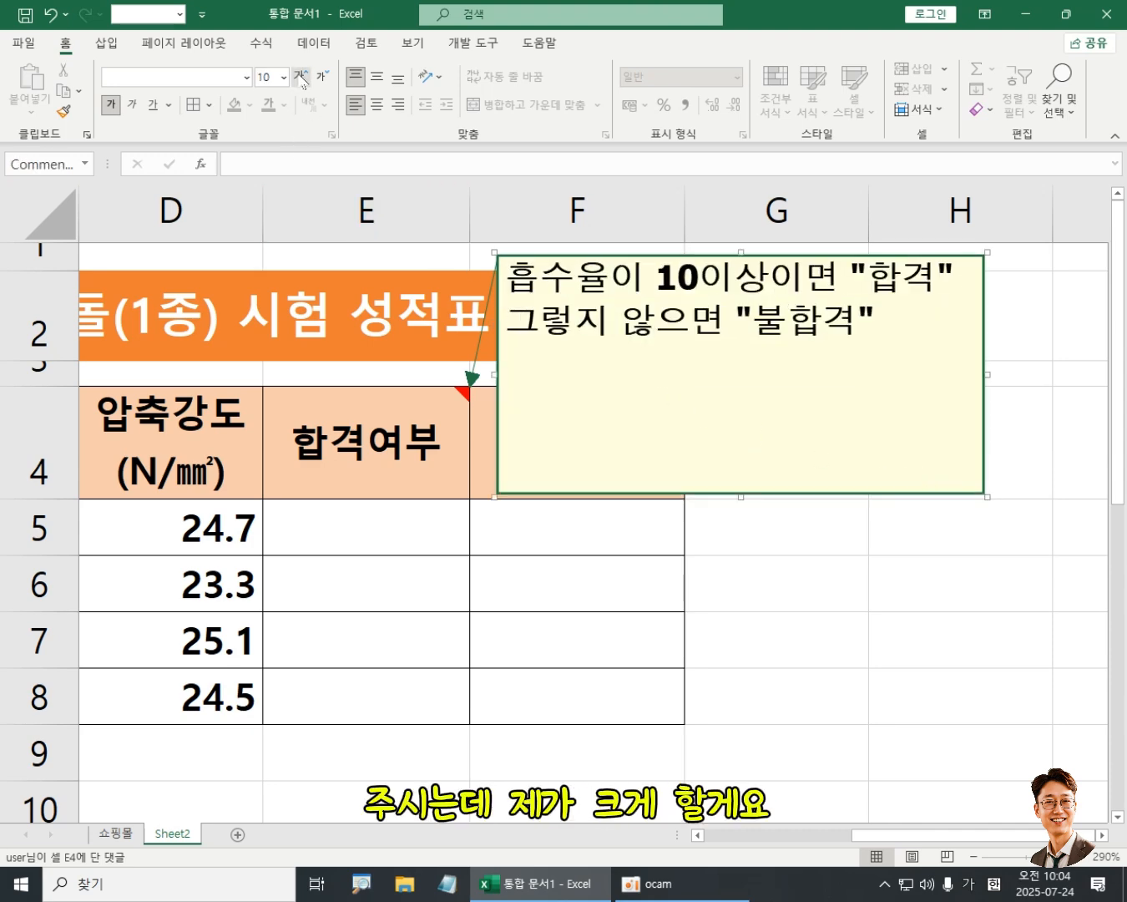
click(301, 79)
click(302, 79)
click(300, 78)
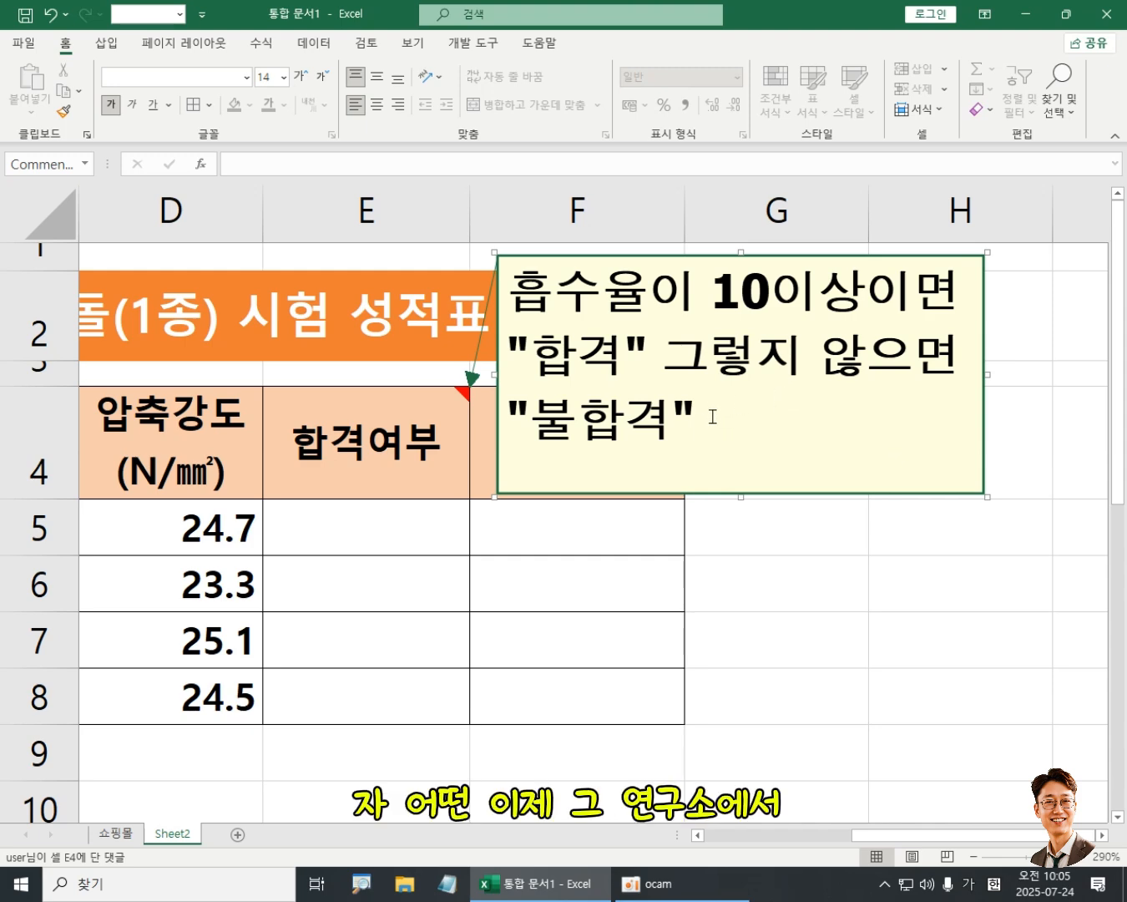
Review the absorption threshold and the pass and fail wording in the E4 note
click(510, 294)
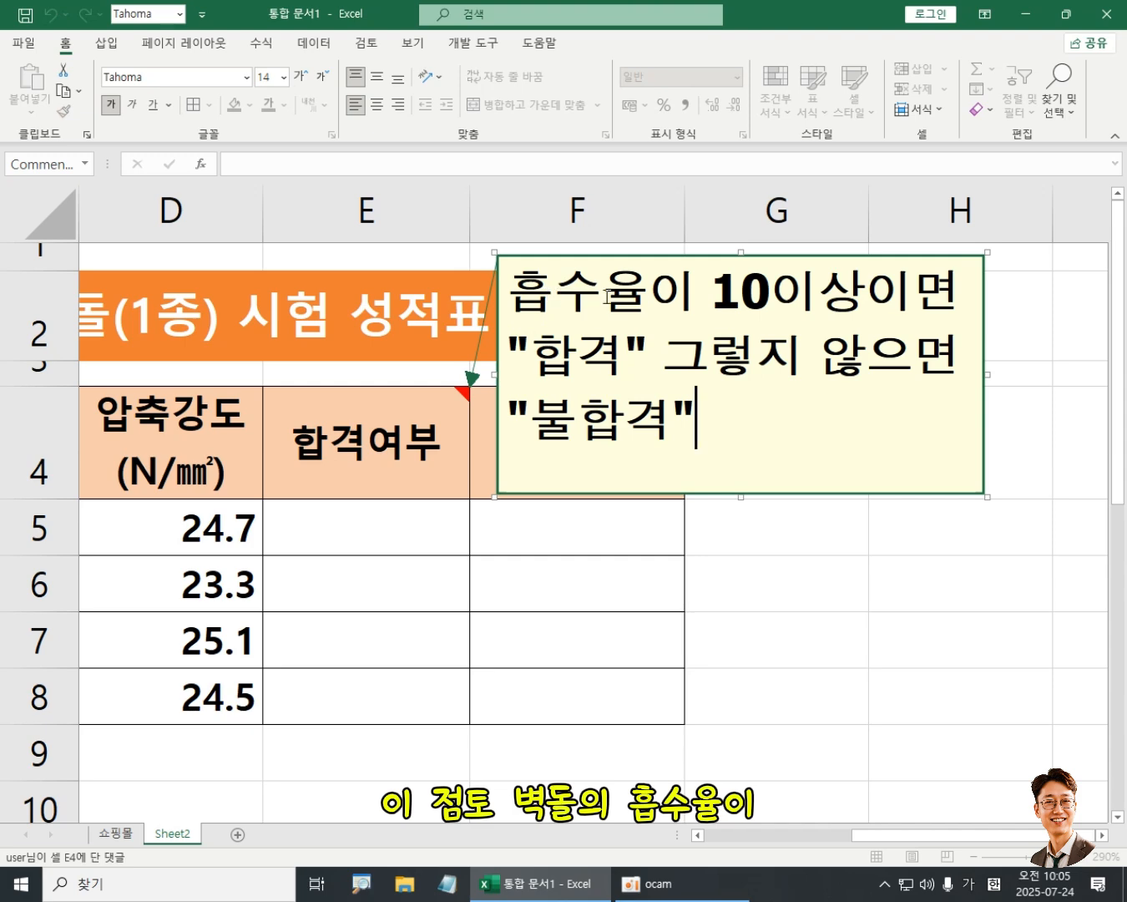
drag(717, 289, 869, 290)
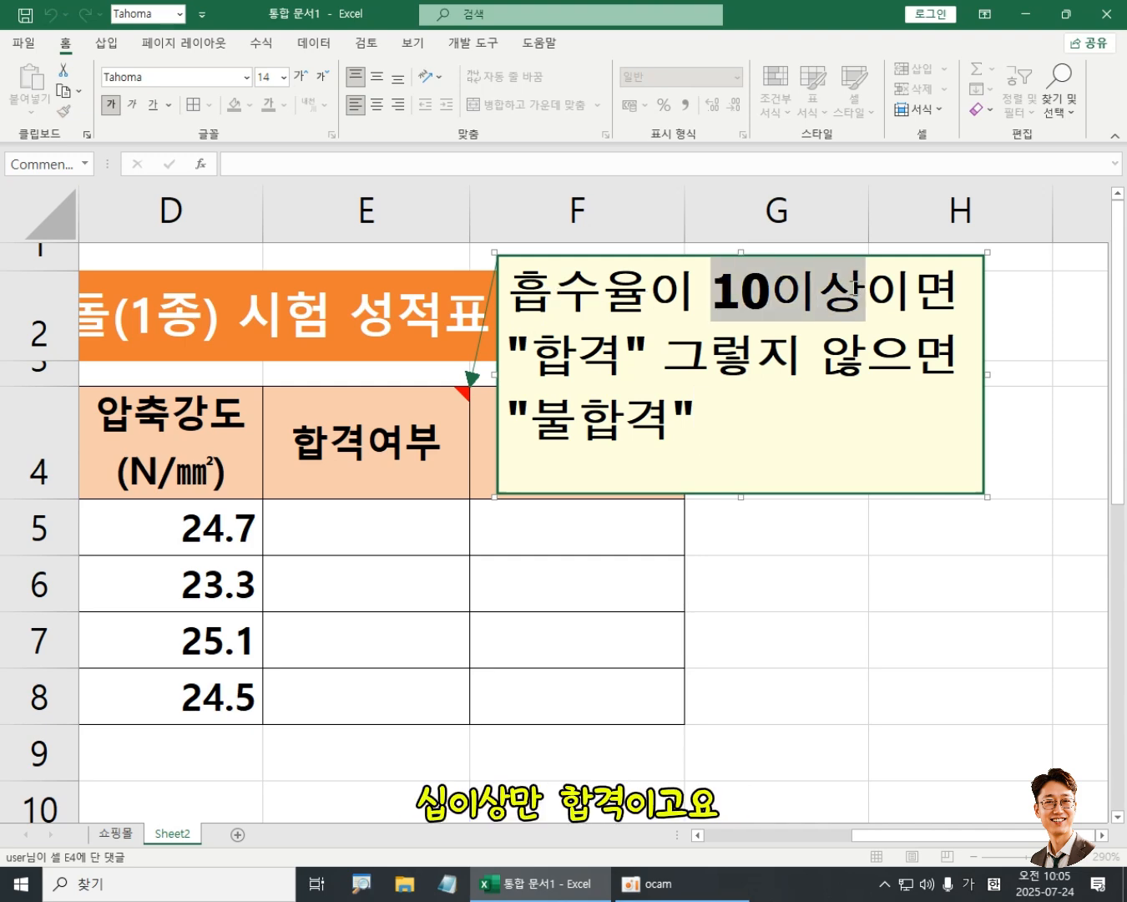
drag(531, 354, 641, 354)
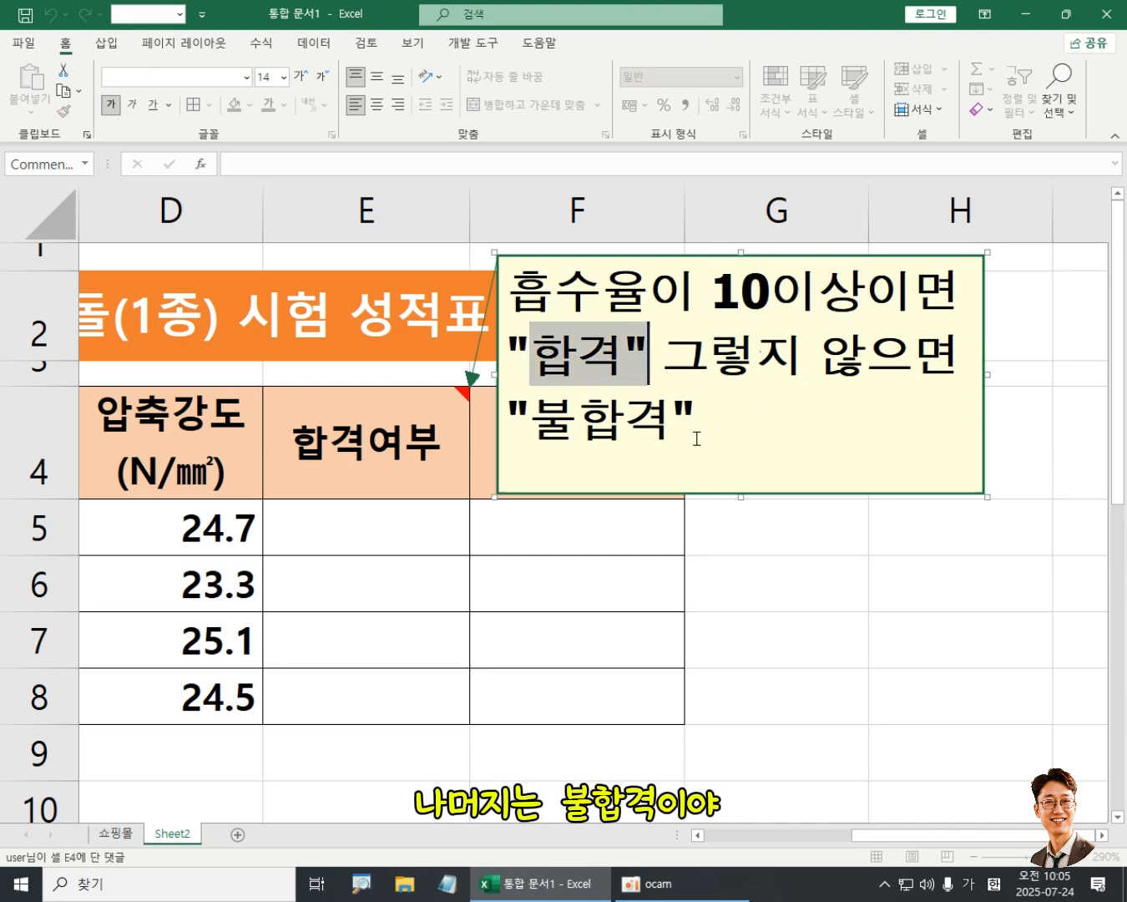
drag(532, 418, 672, 417)
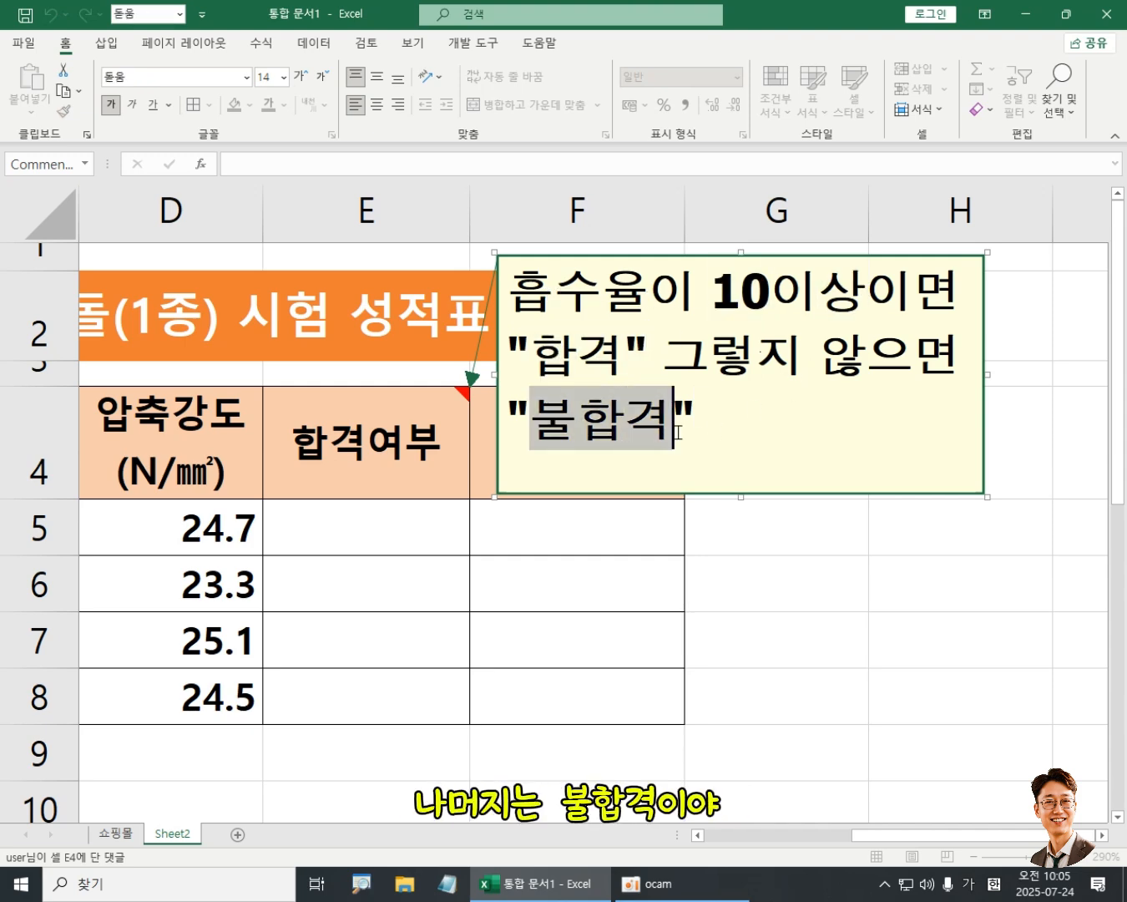
Keep the note on cell E4 permanently shown
click(395, 439)
right_click(396, 464)
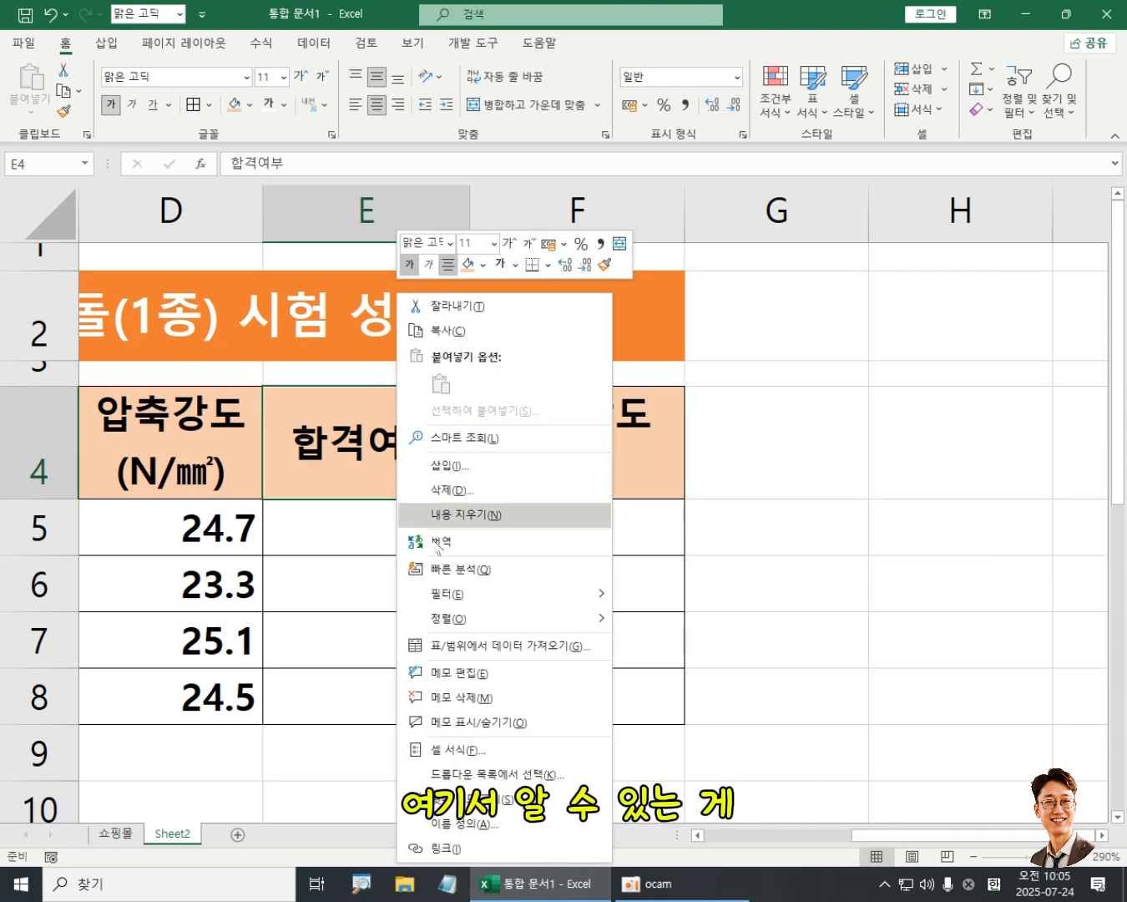
click(492, 721)
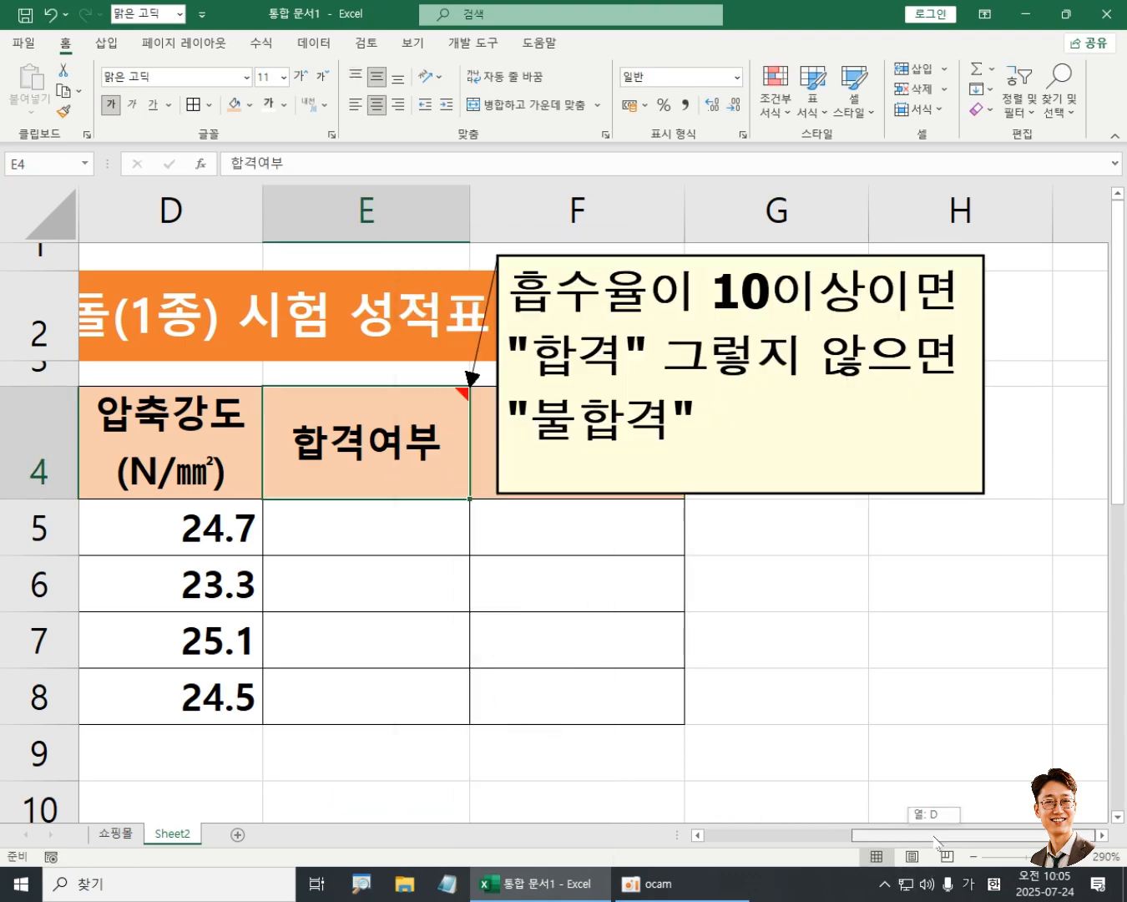
Review each sample's absorption rate in C5:C8 against its pass/fail cell in E5:E8
drag(952, 835, 806, 834)
click(431, 550)
drag(433, 550, 496, 718)
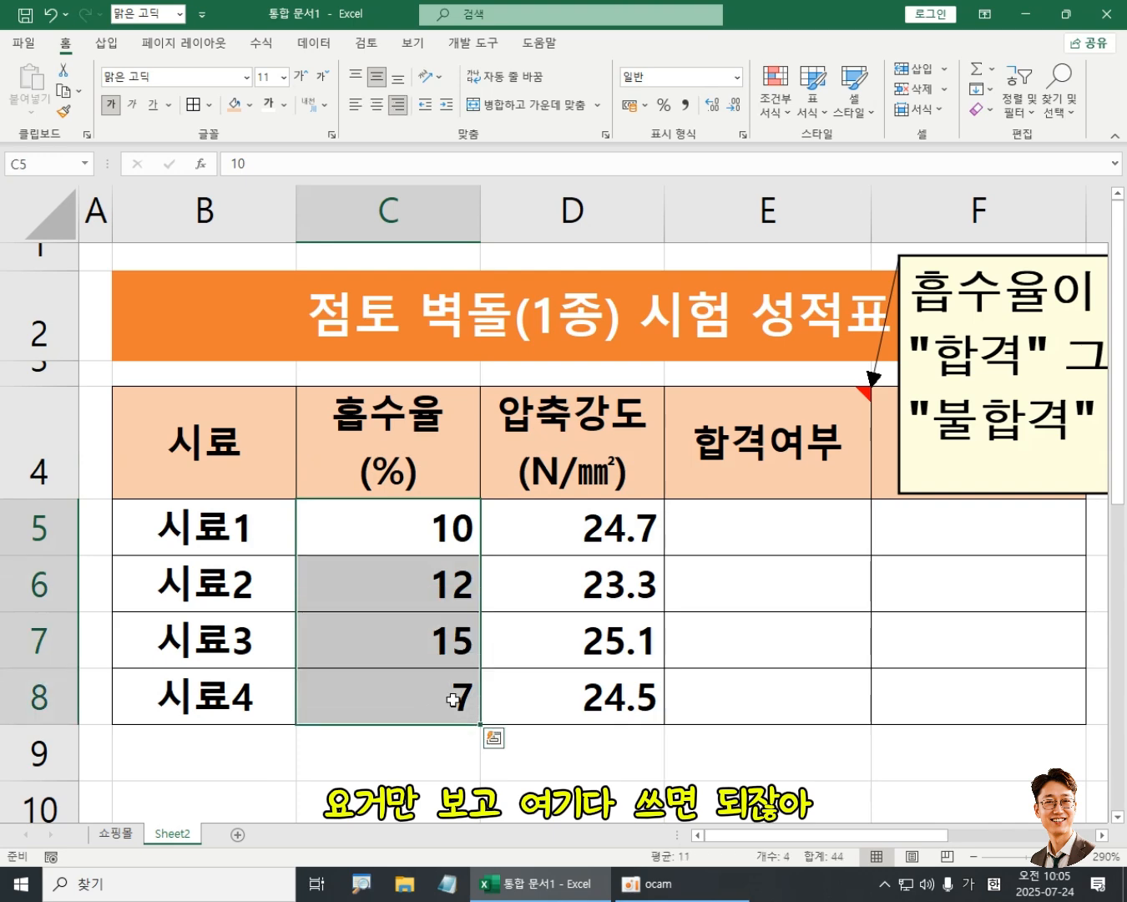
click(755, 521)
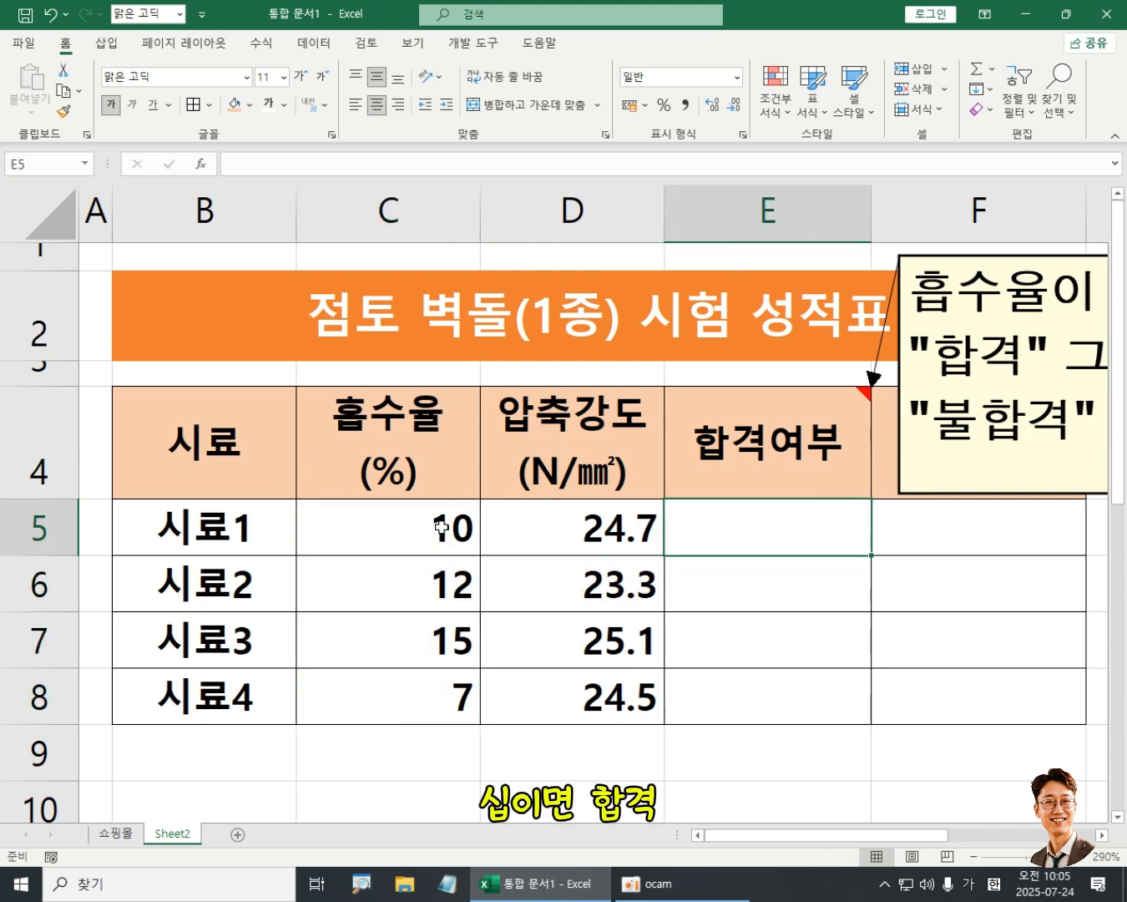
click(758, 578)
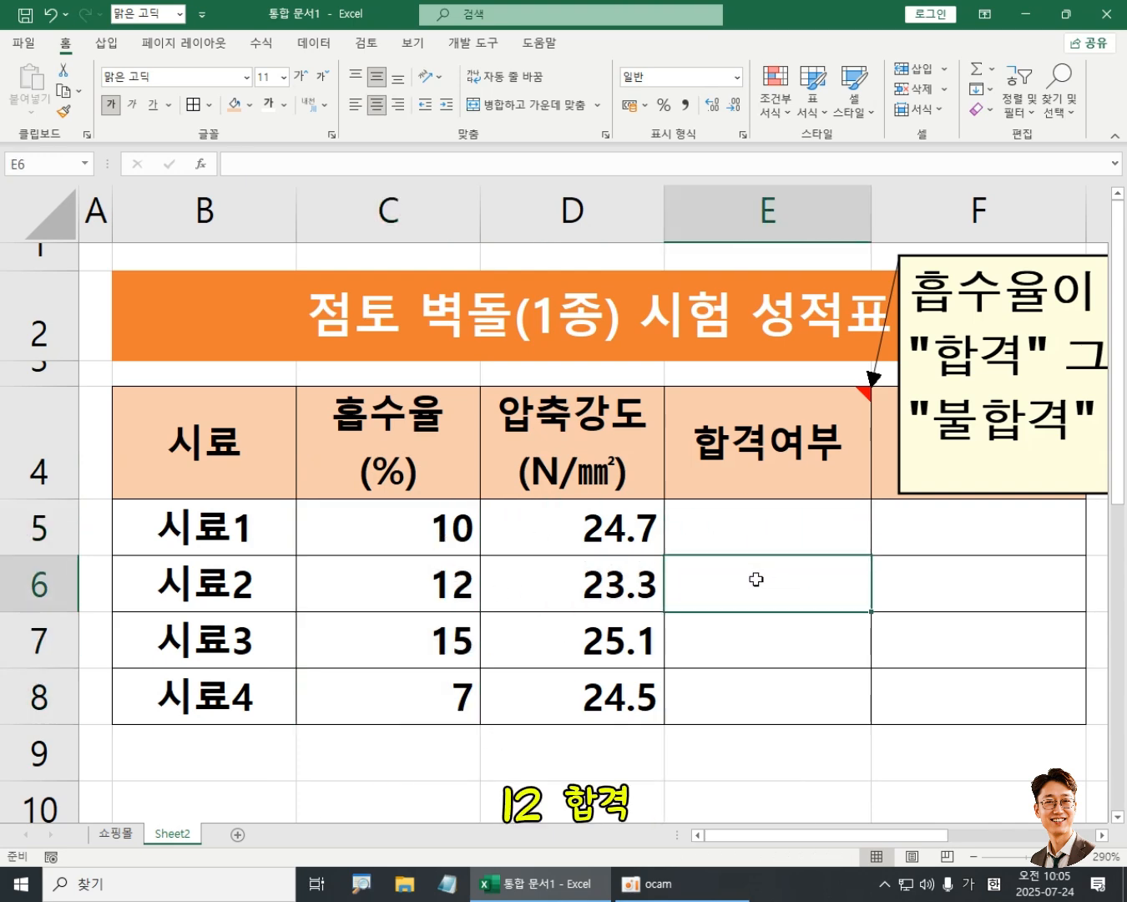
click(776, 640)
click(772, 695)
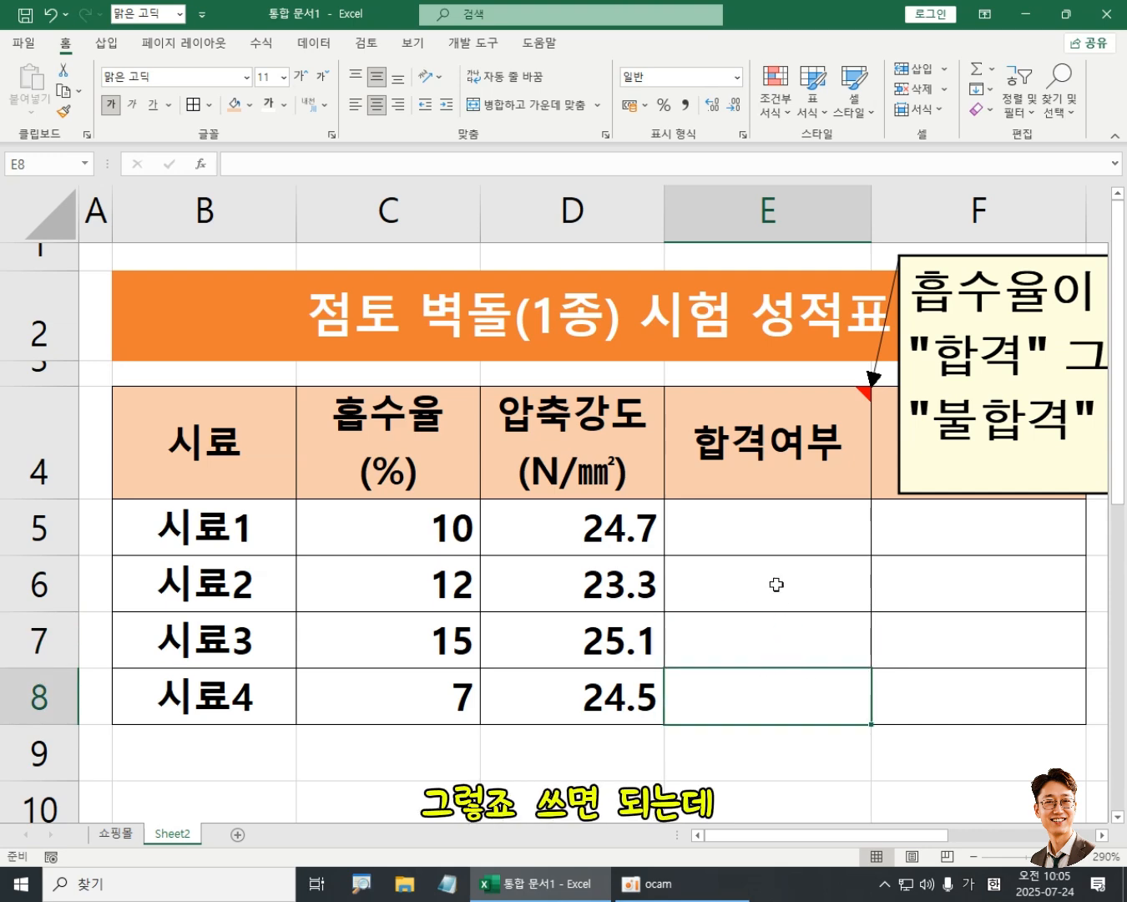
drag(403, 528, 410, 697)
click(417, 463)
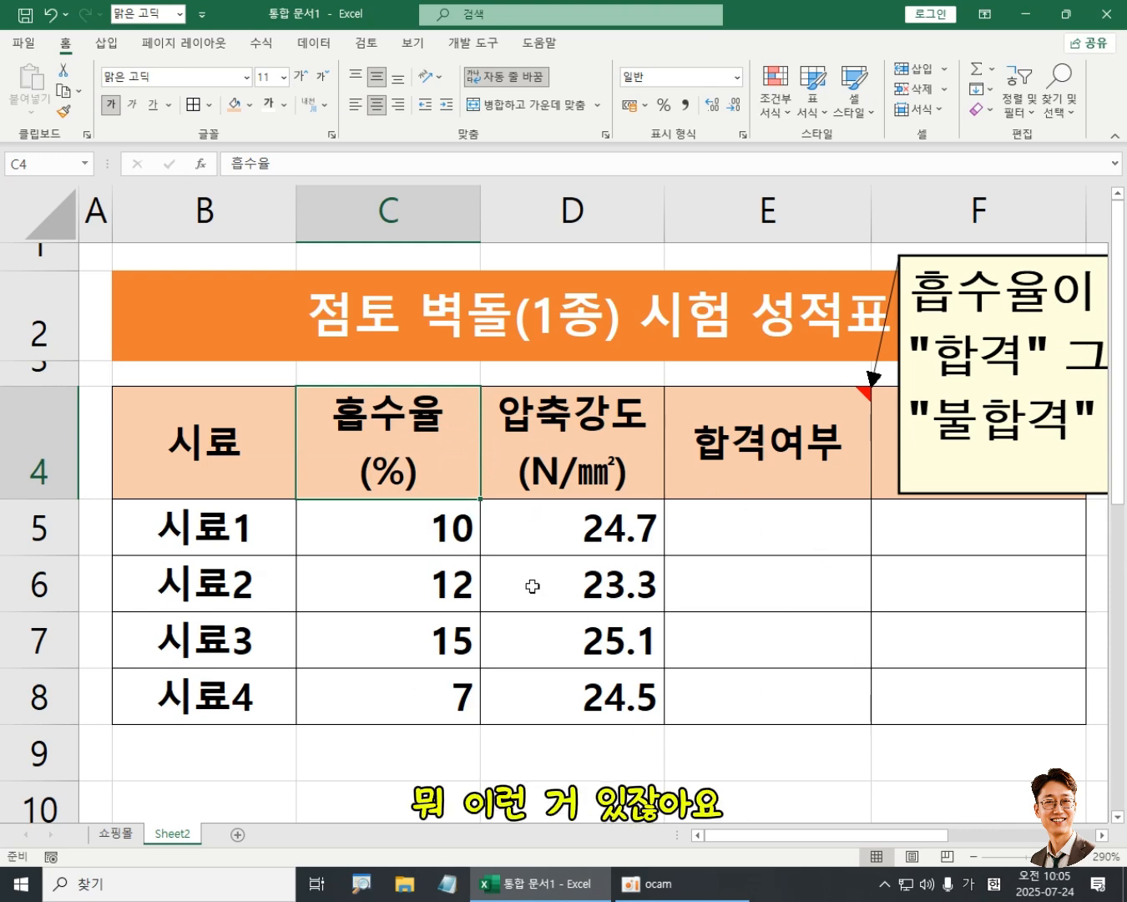
drag(397, 524, 403, 697)
click(771, 519)
click(765, 573)
click(776, 659)
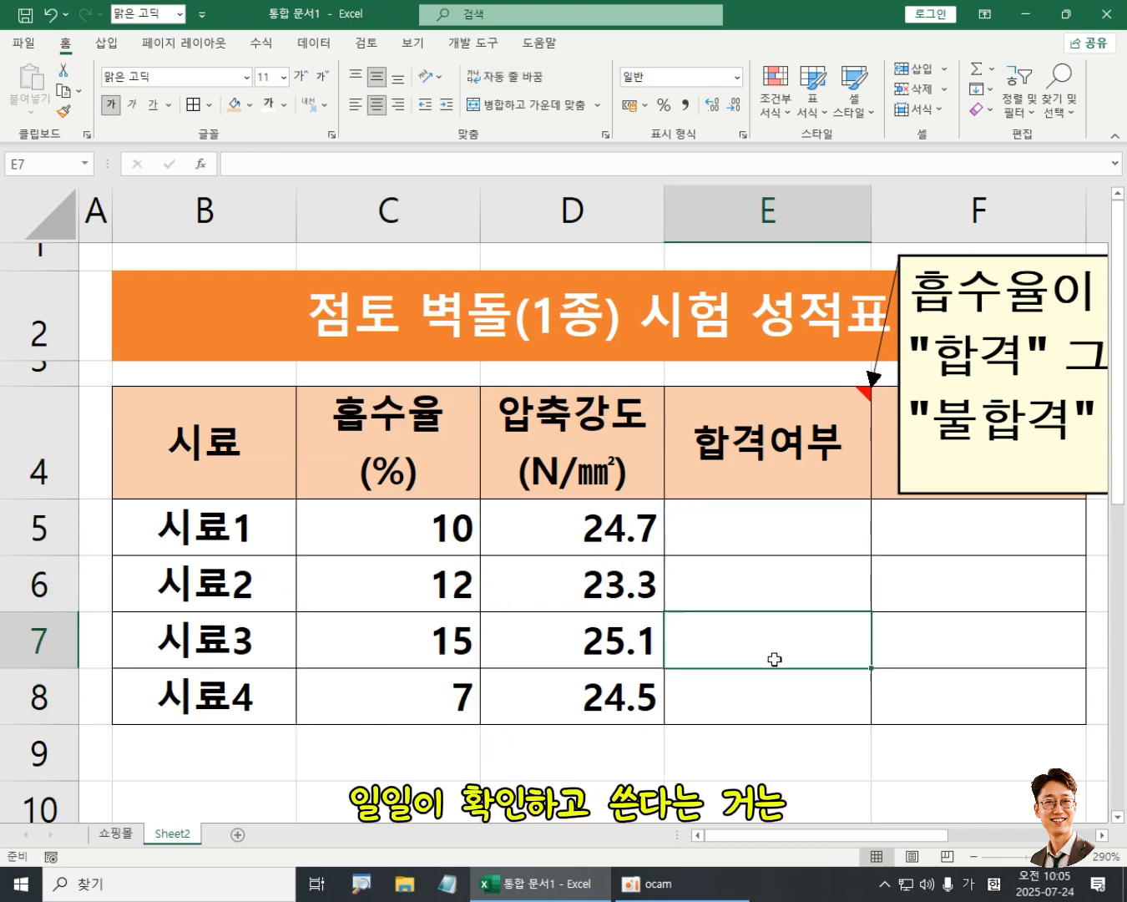
click(778, 696)
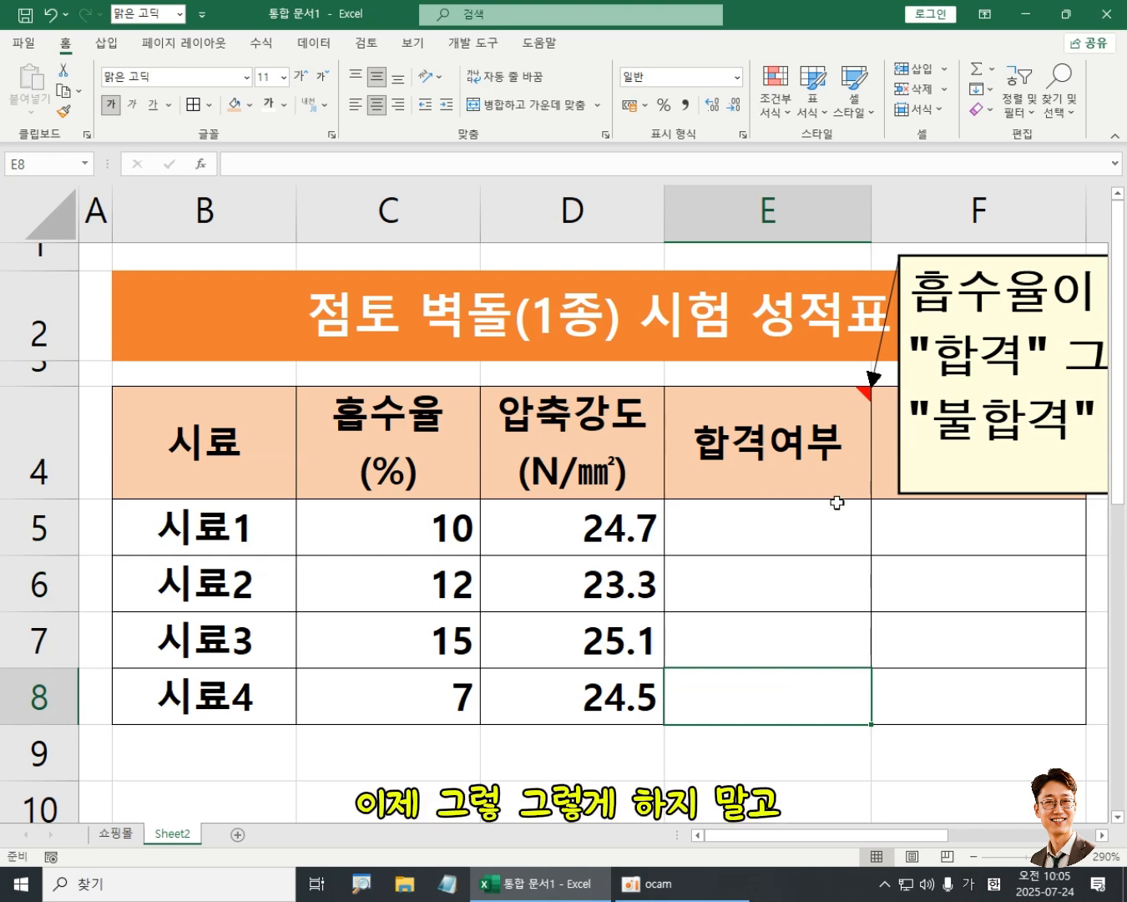
Begin the pass/fail formula in cell E5 with =IF, checking the condition in the E4 note
click(764, 535)
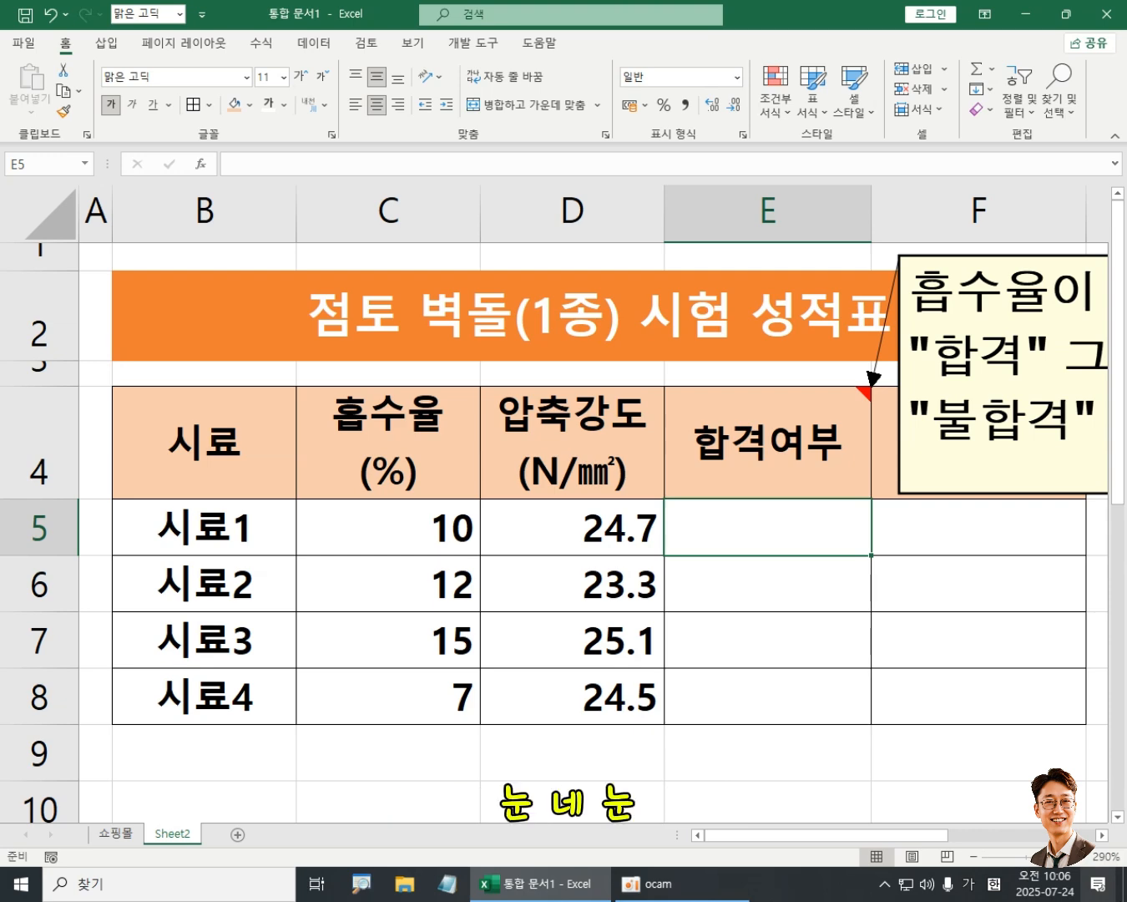
text(=)
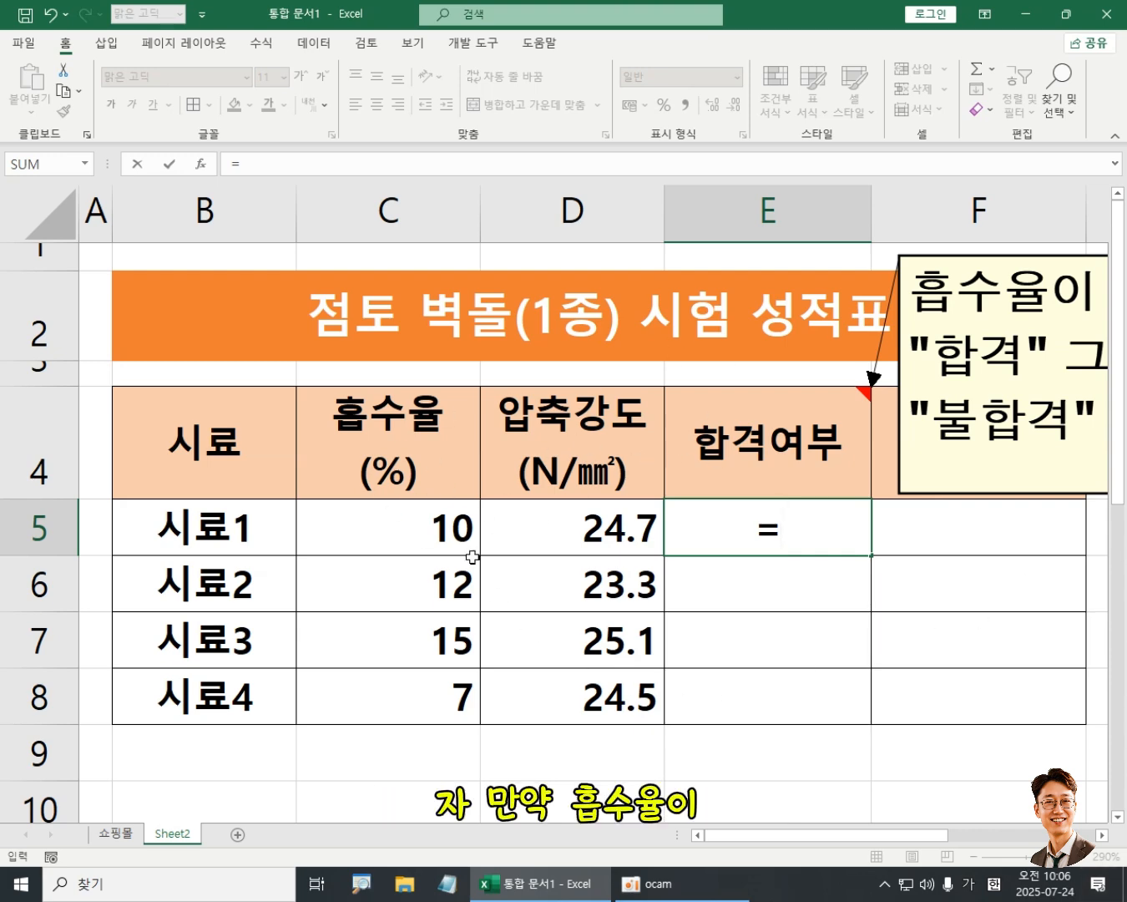
drag(825, 836, 997, 835)
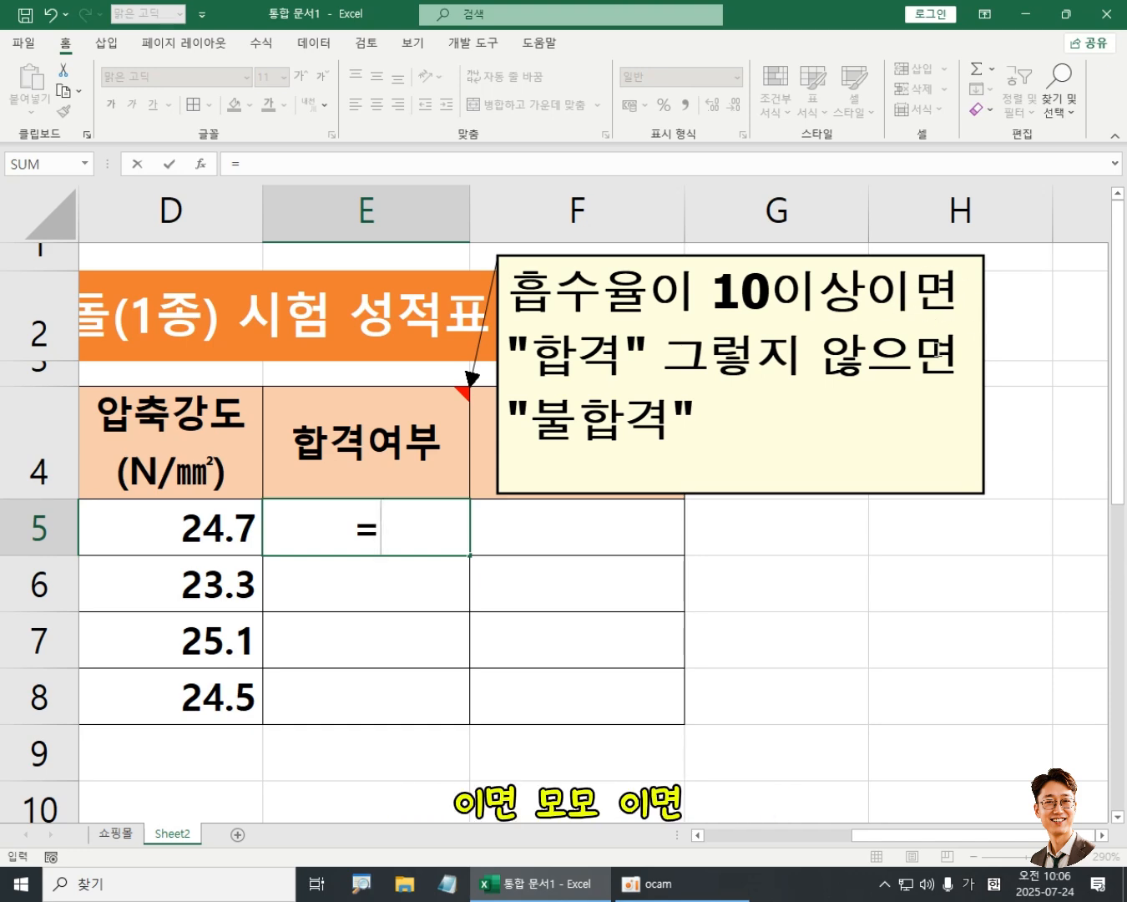
drag(956, 839, 813, 837)
click(797, 524)
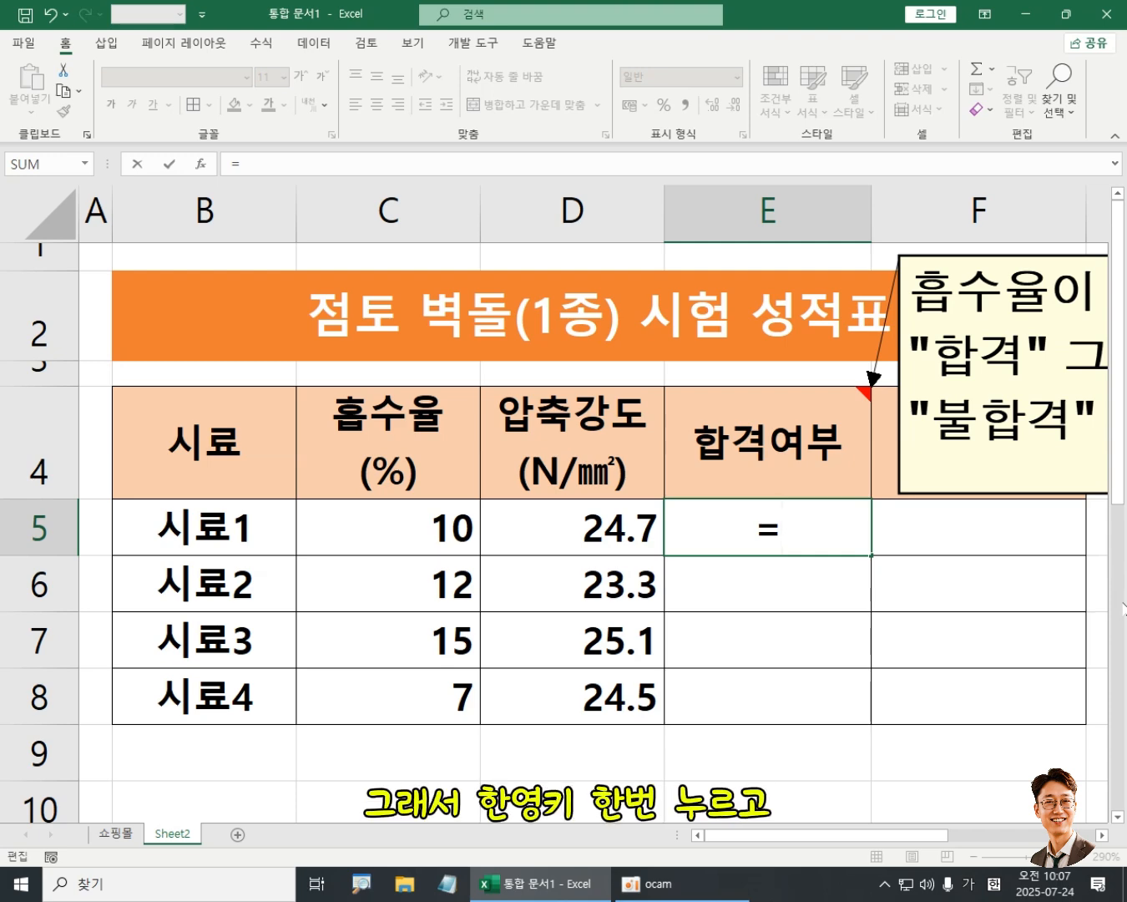
key(Hangul)
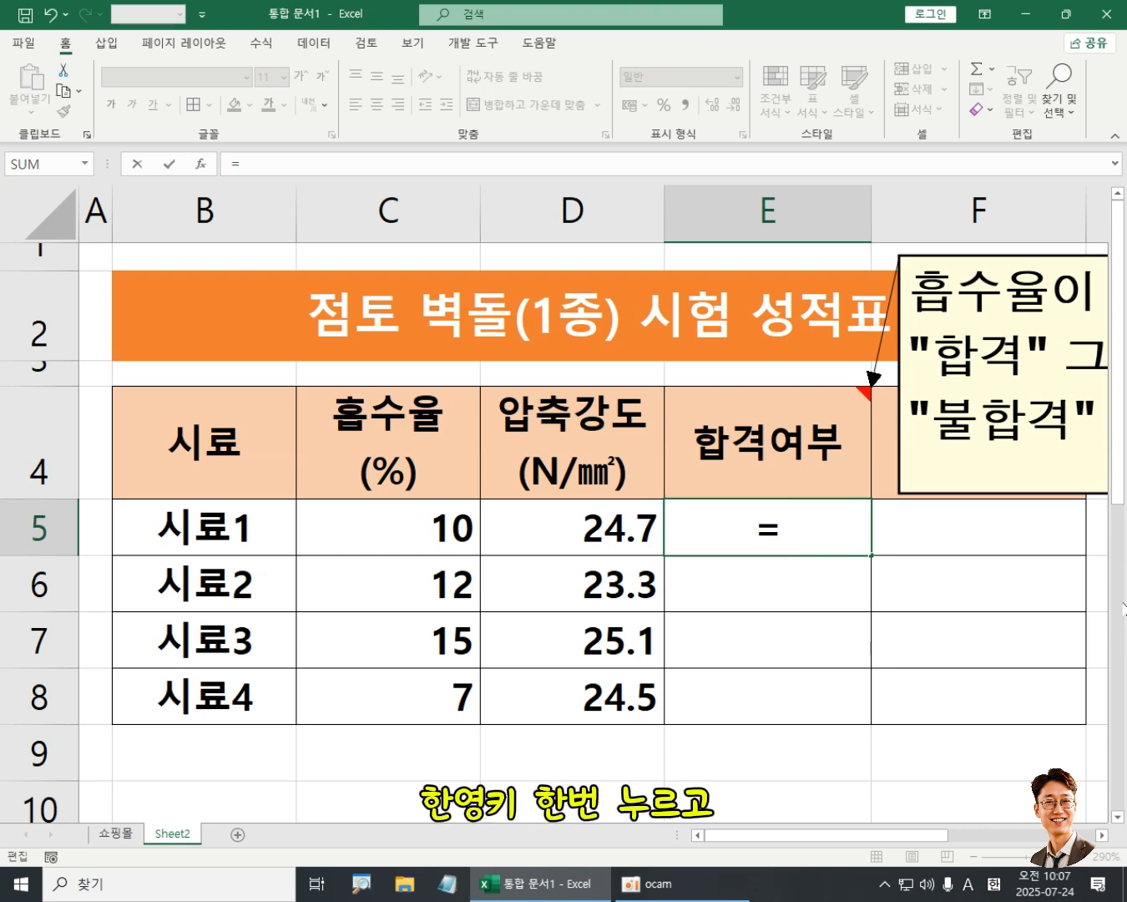
text(IF)
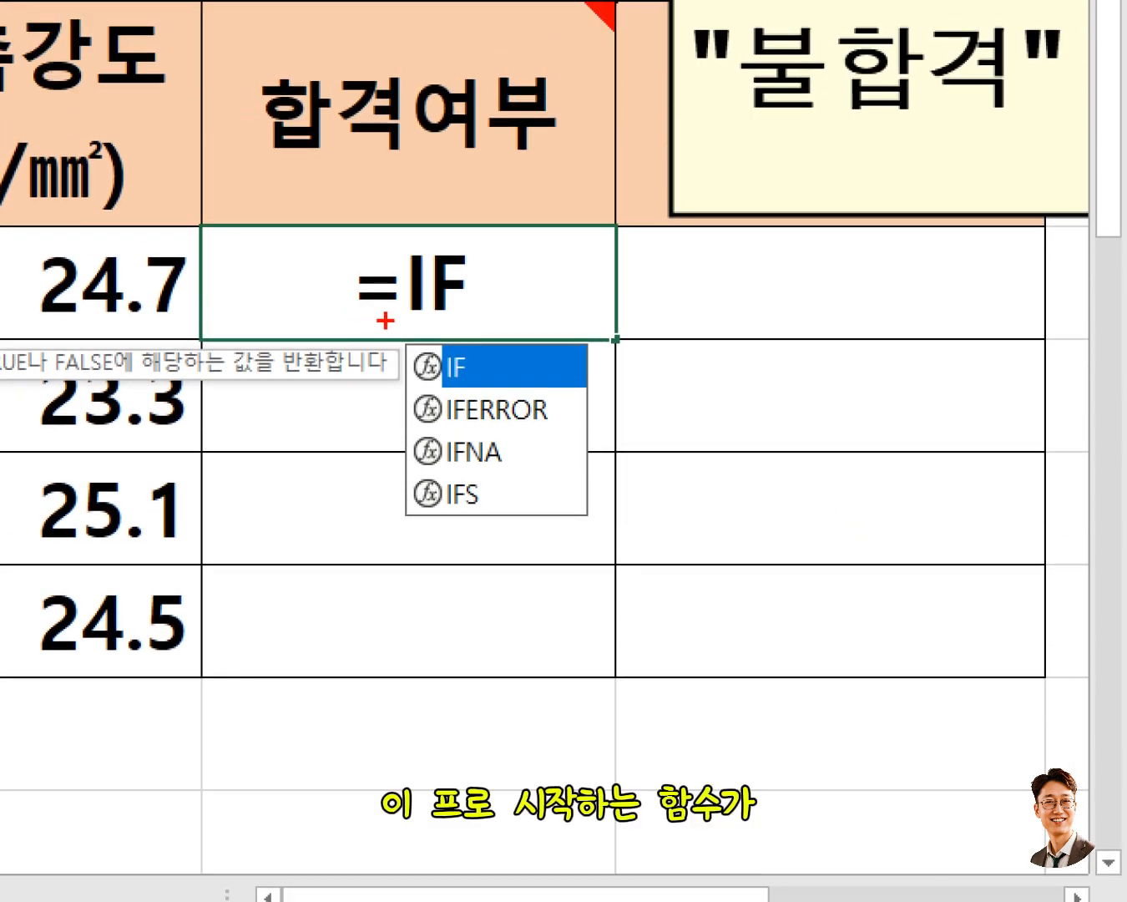
drag(385, 320, 474, 320)
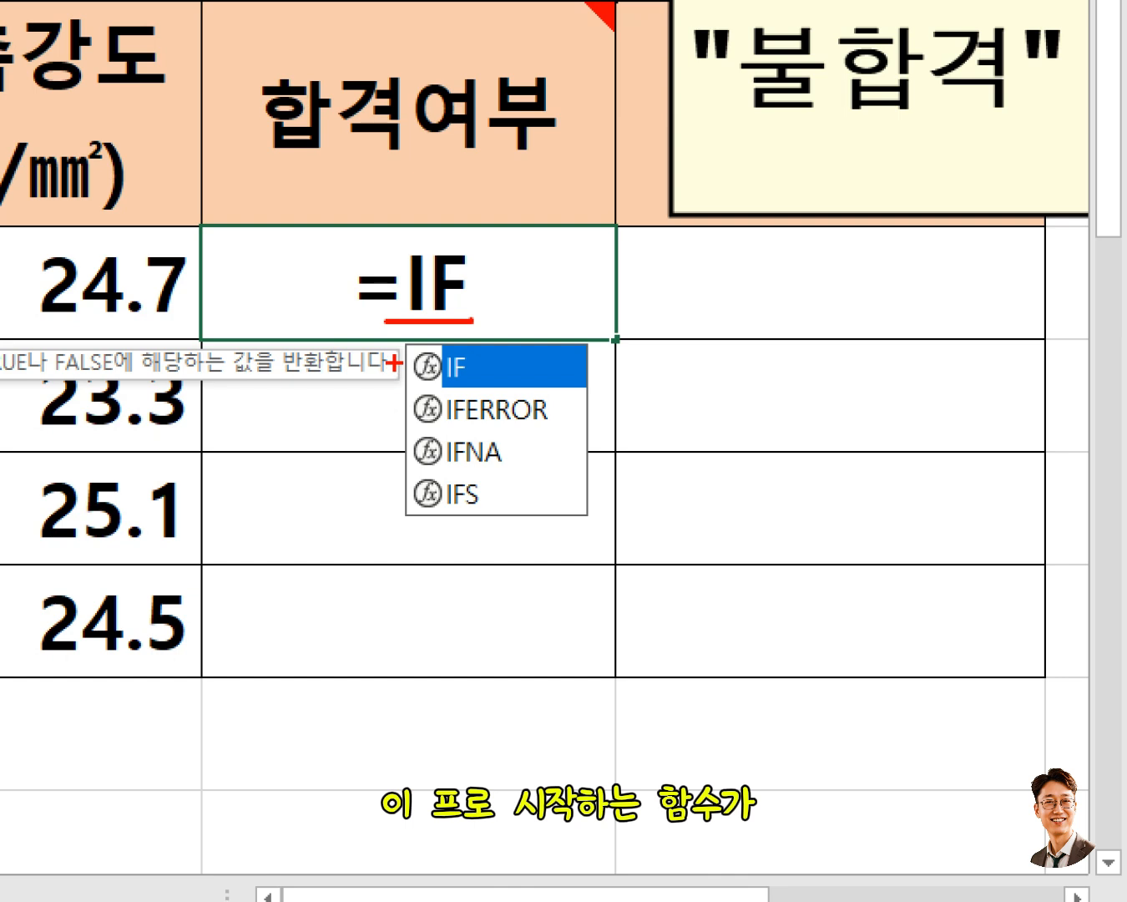
mouse_move(394, 361)
mouse_down()
mouse_move(368, 434)
mouse_move(384, 511)
mouse_up()
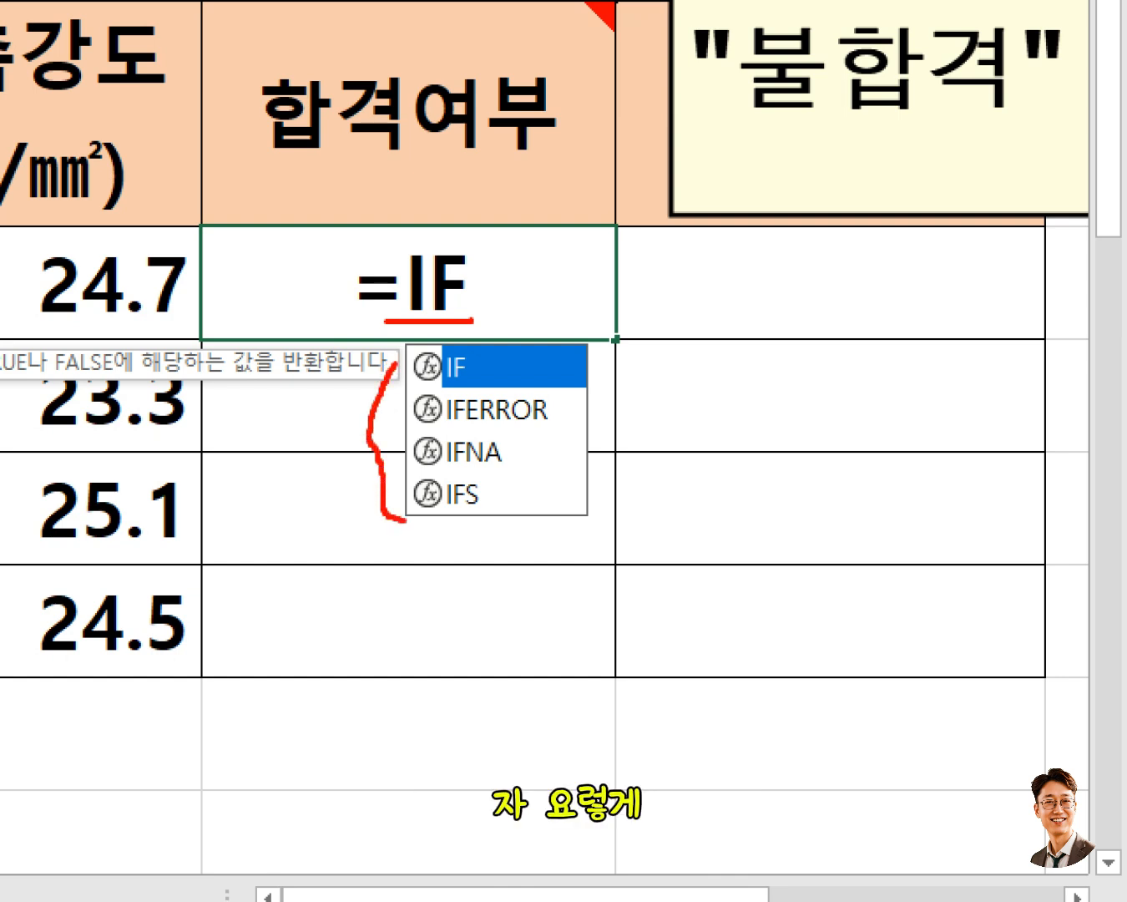
mouse_move(493, 523)
mouse_down()
mouse_move(426, 476)
mouse_move(470, 552)
mouse_move(459, 551)
mouse_up()
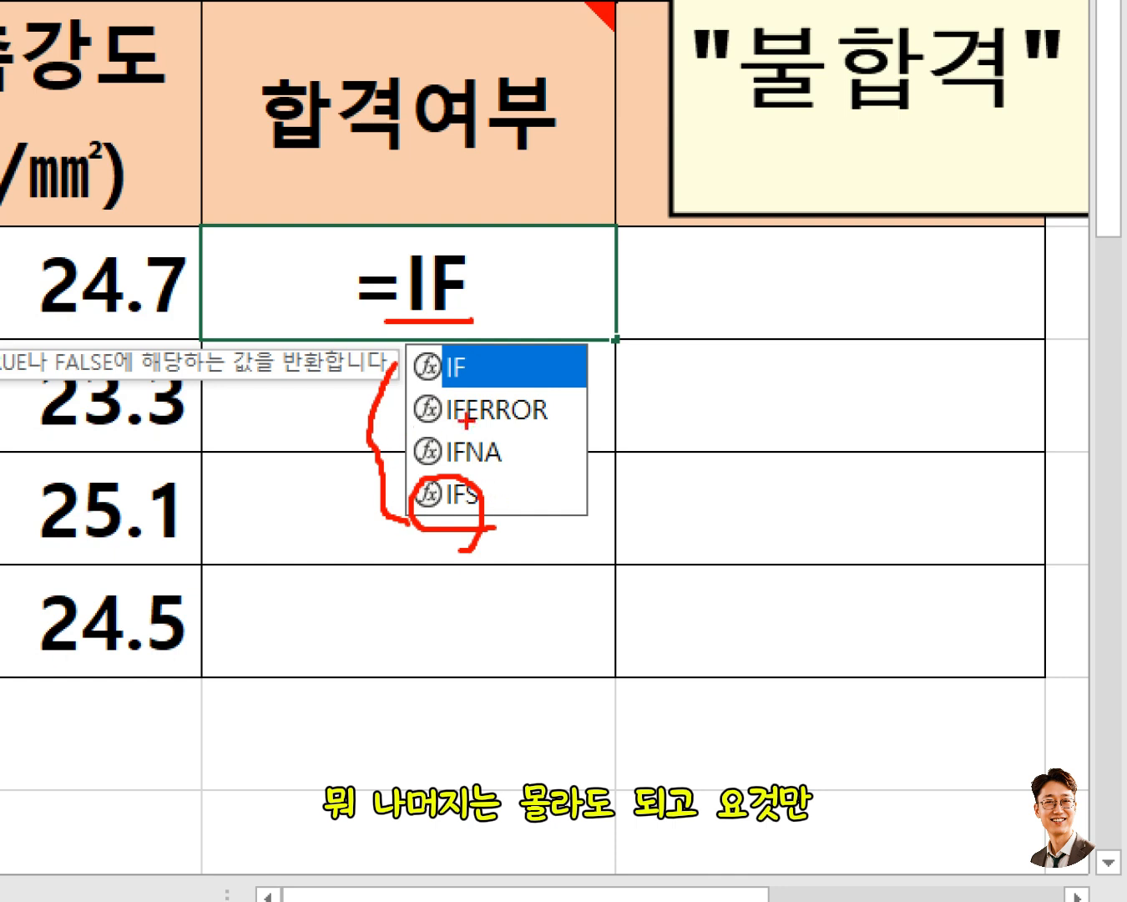
mouse_move(404, 342)
mouse_down()
mouse_move(459, 399)
mouse_move(605, 393)
mouse_up()
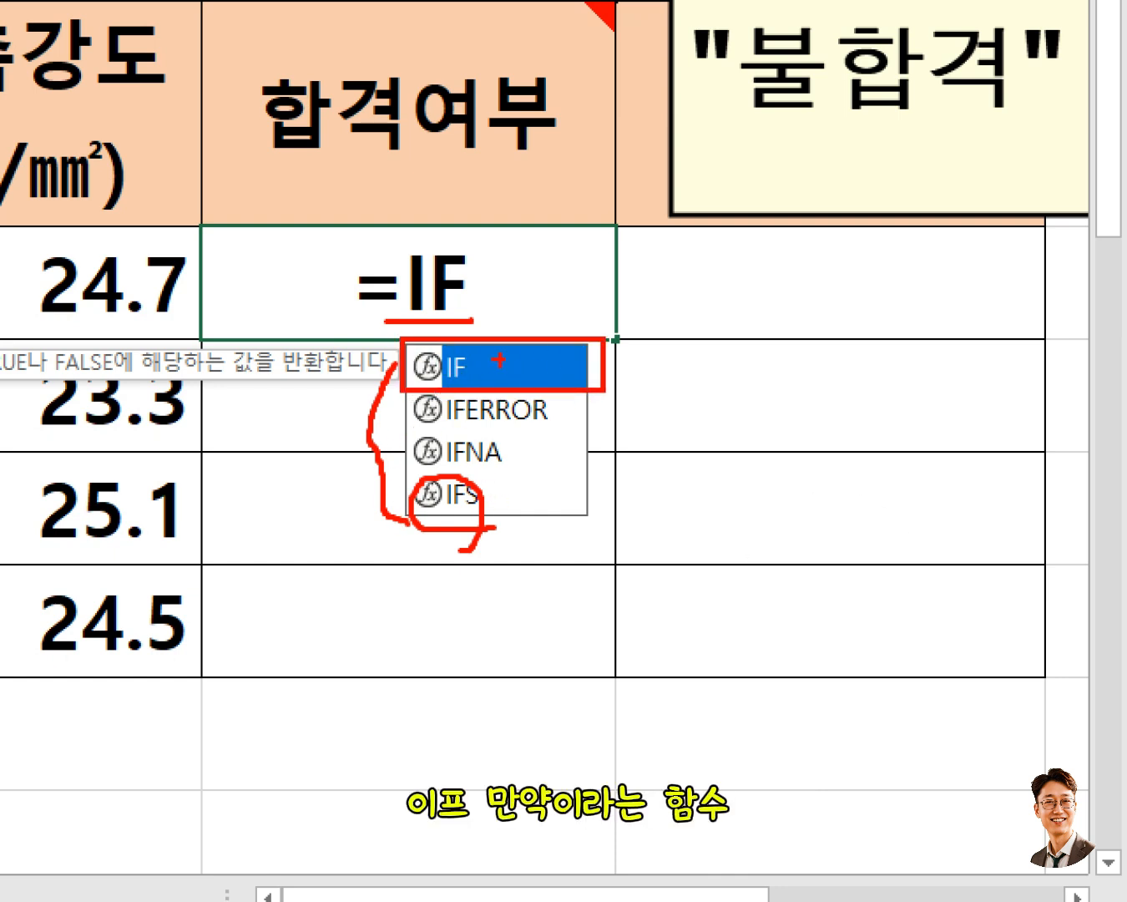
key(Escape)
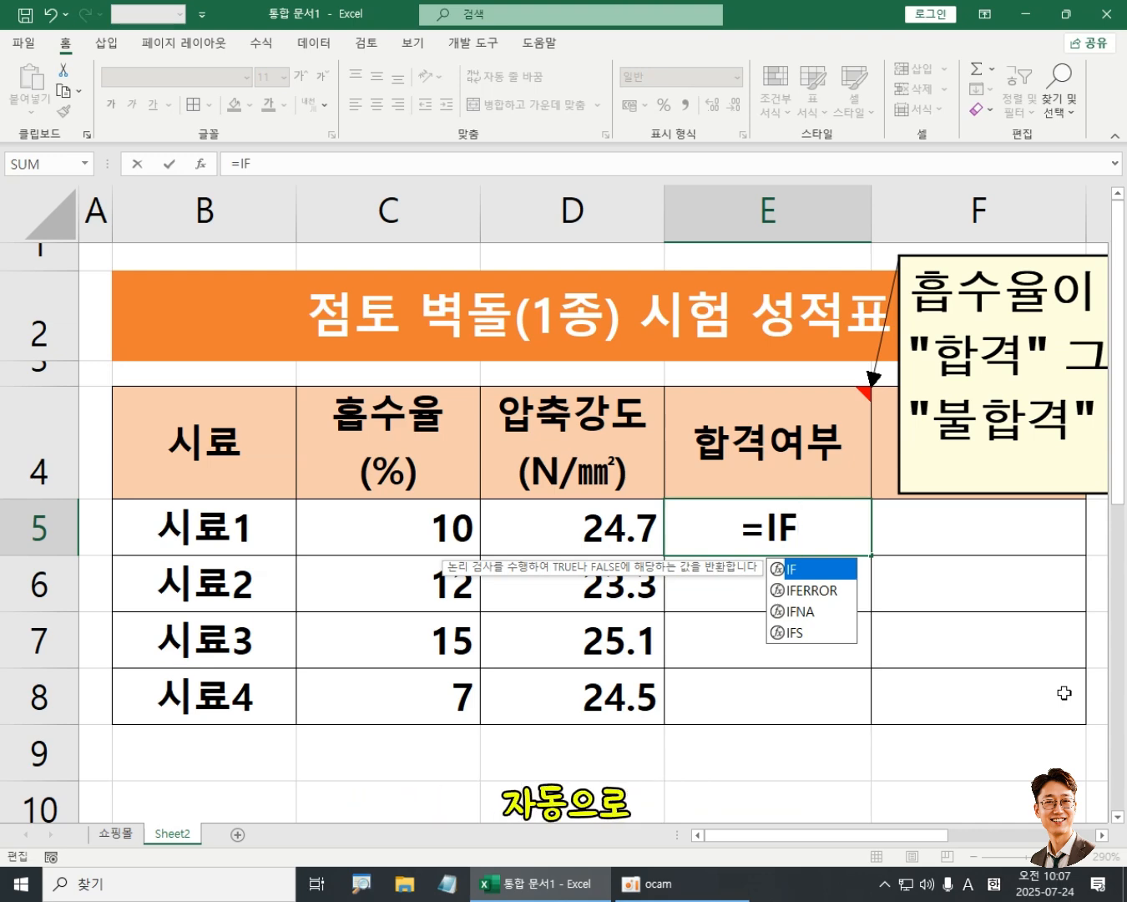
Insert the IF function in cell E5 with the placeholder arguments 조건, "참" and "거짓"
key(Tab)
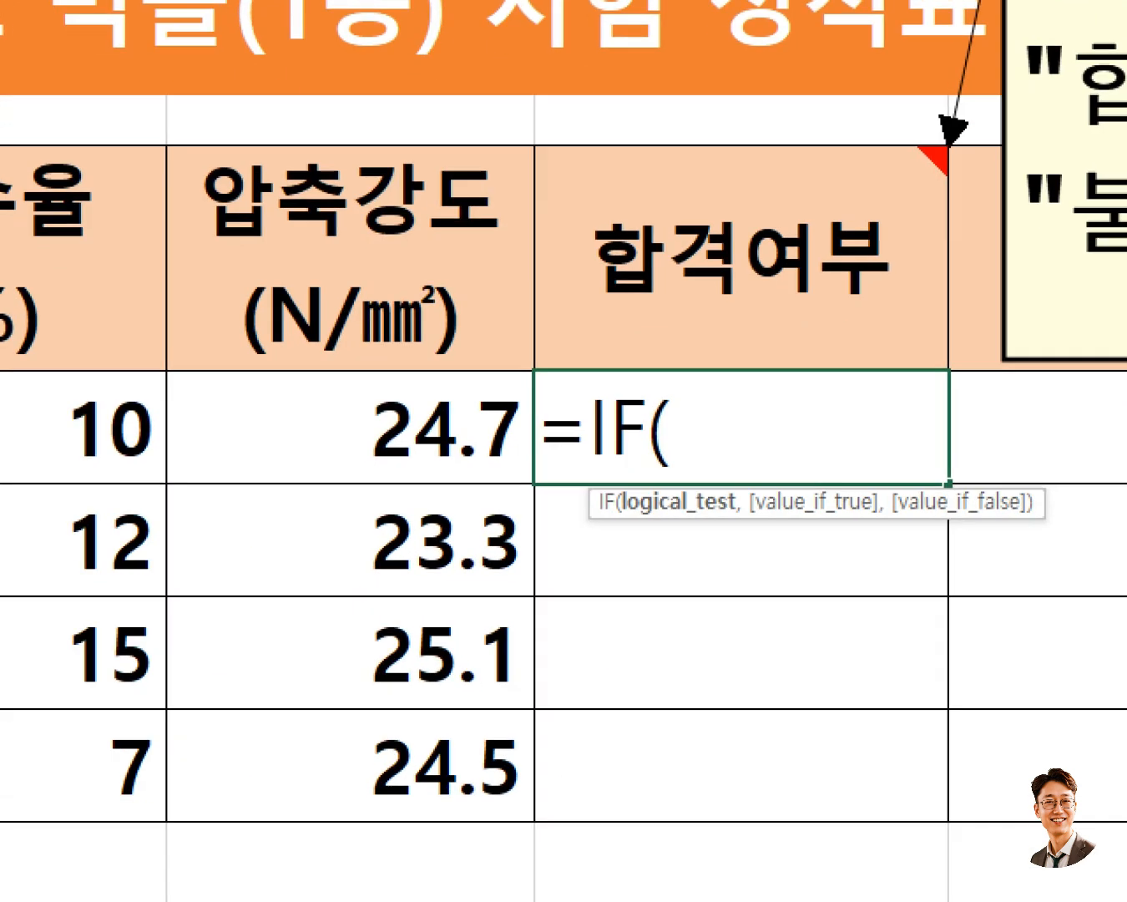
drag(588, 482, 684, 483)
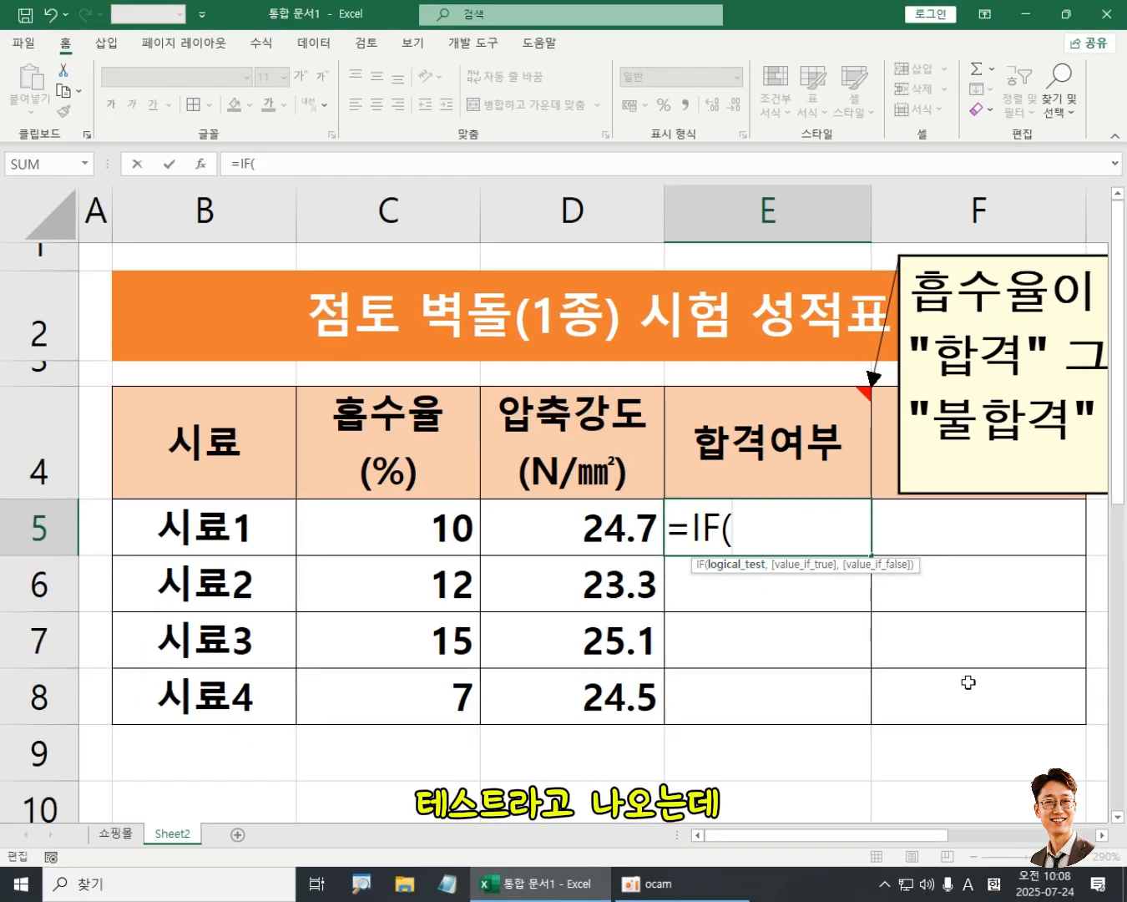
text(WH)
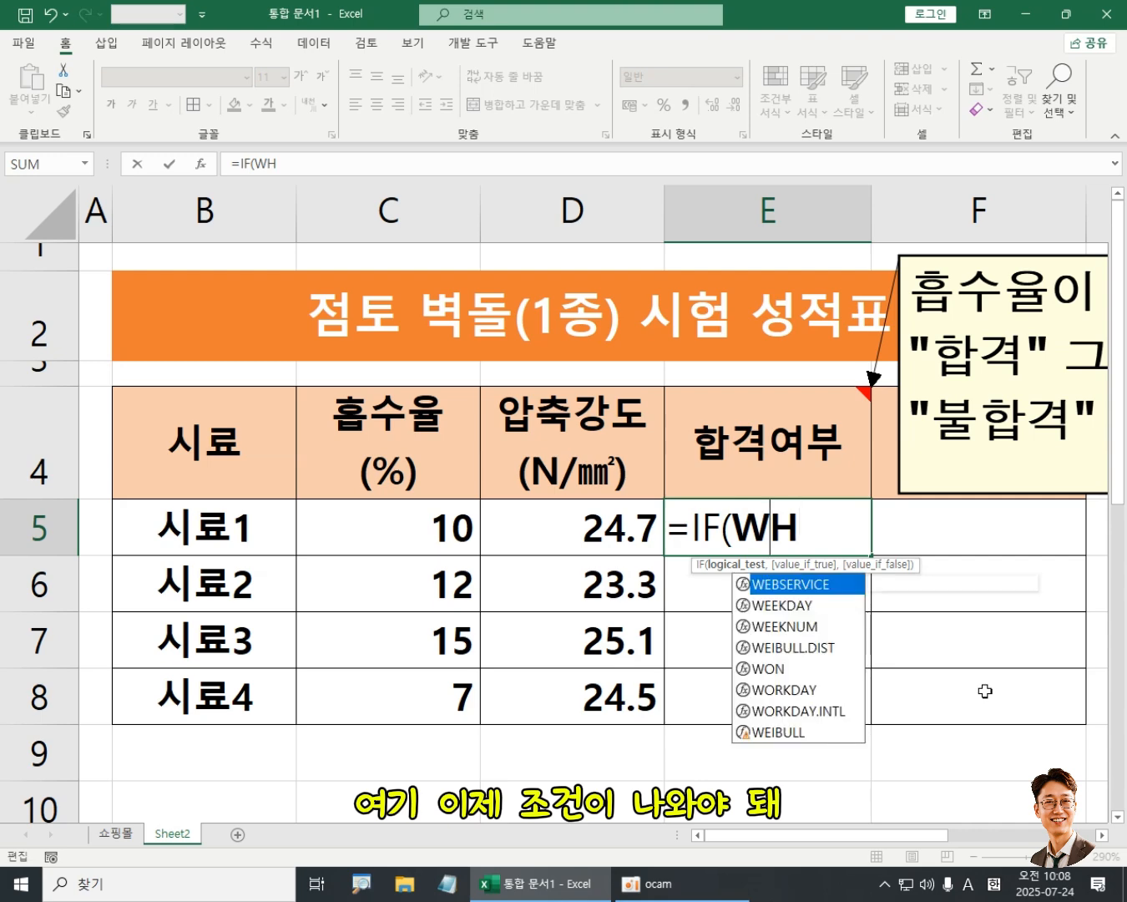
key(BackSpace)
key(BackSpace)
key(Hangul)
text(조건)
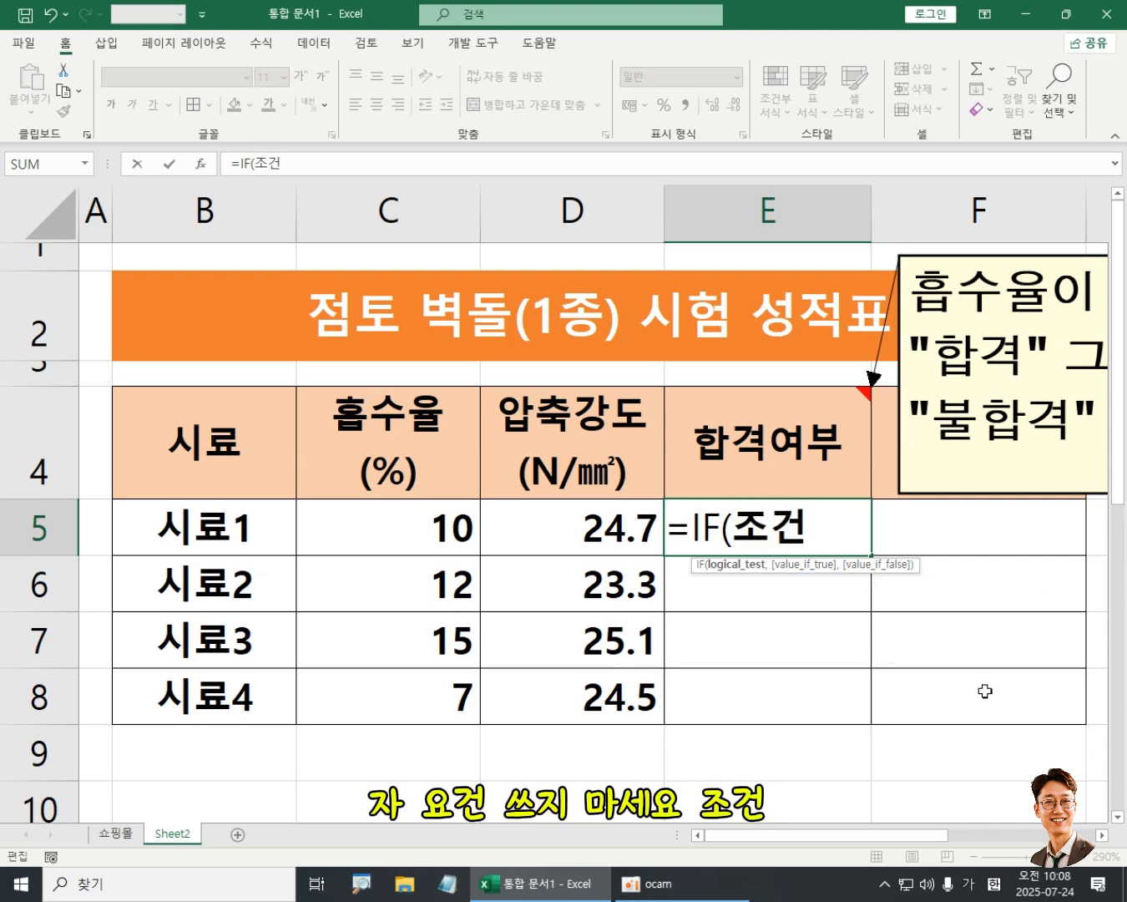
text(,"참)
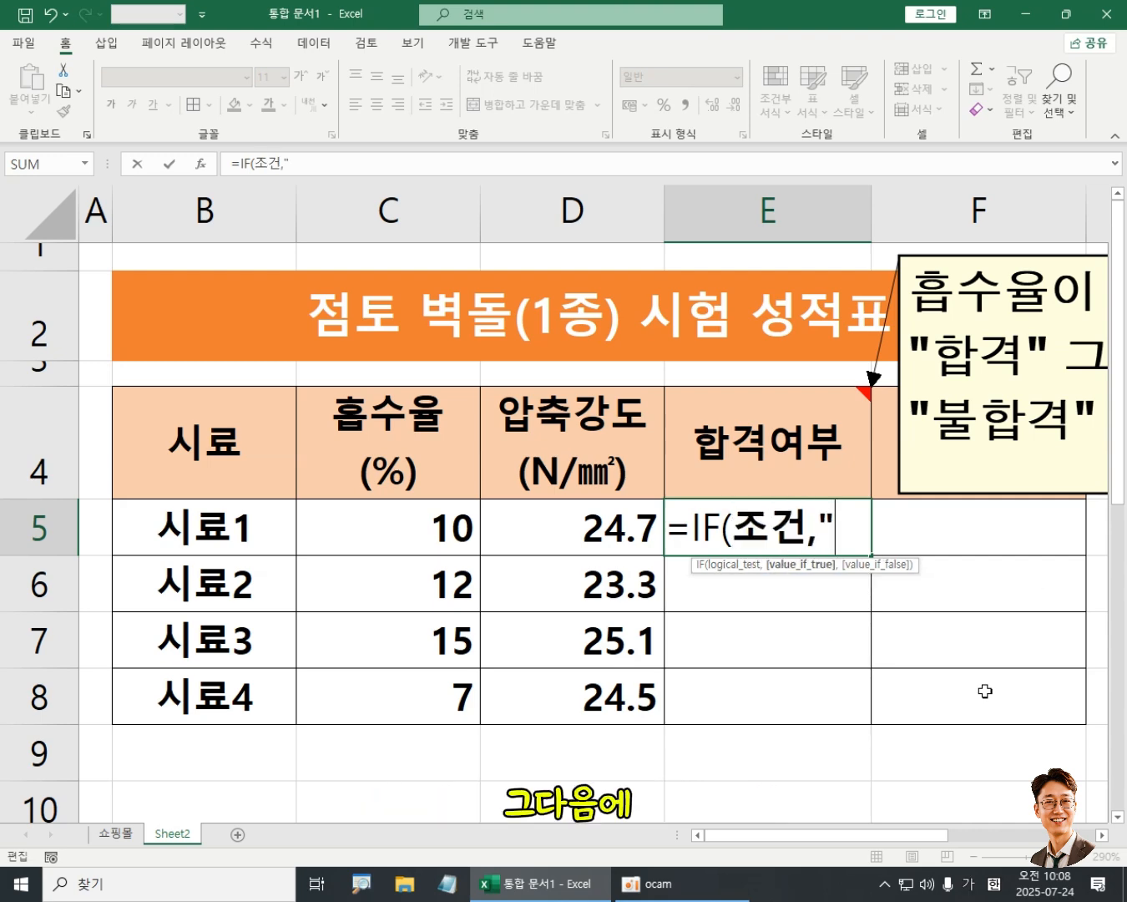
text(",)
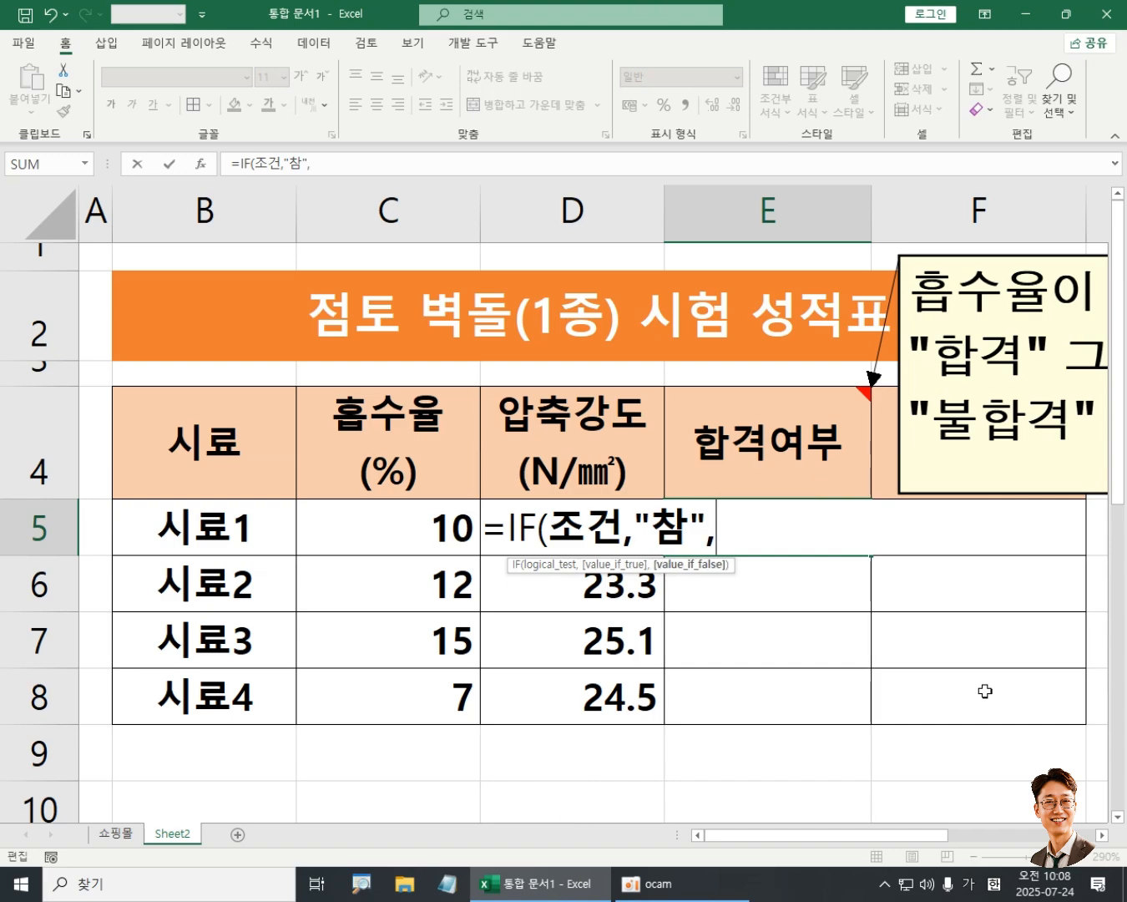
text("거짓"))
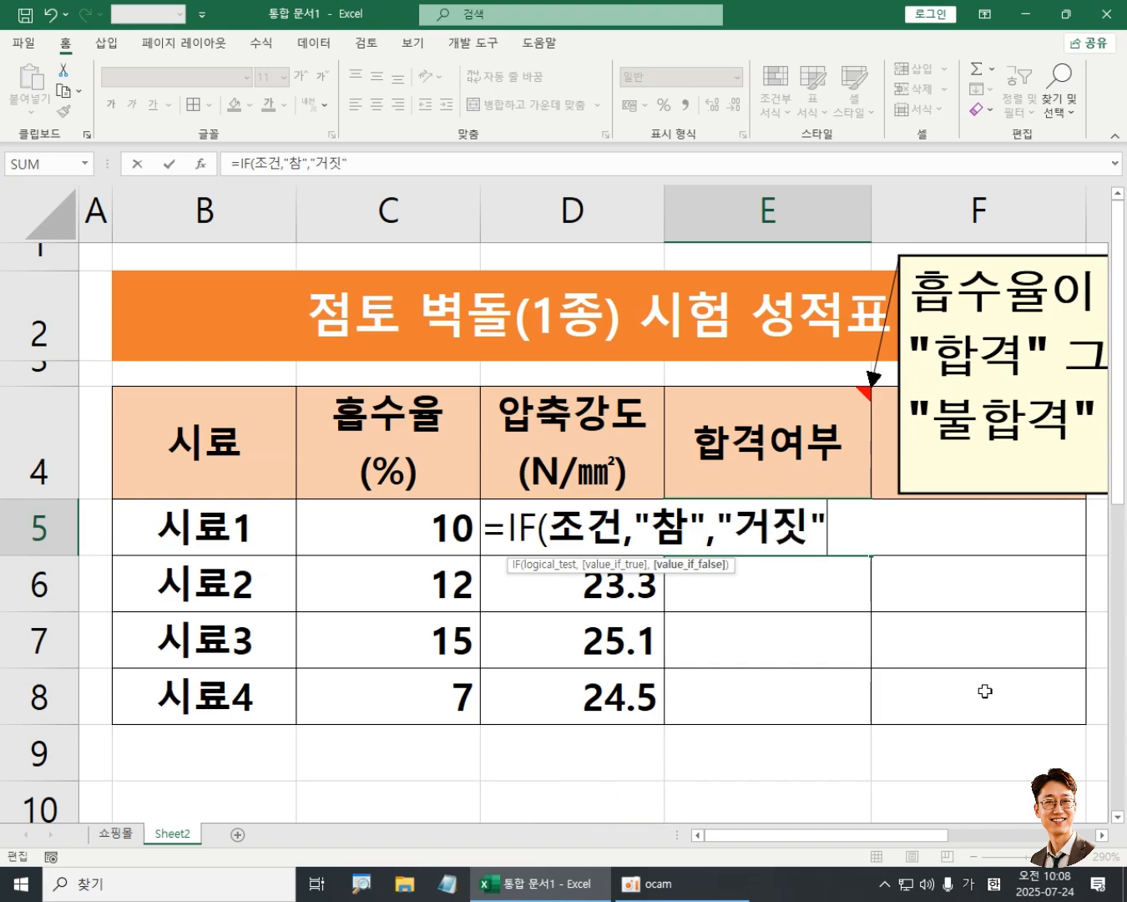
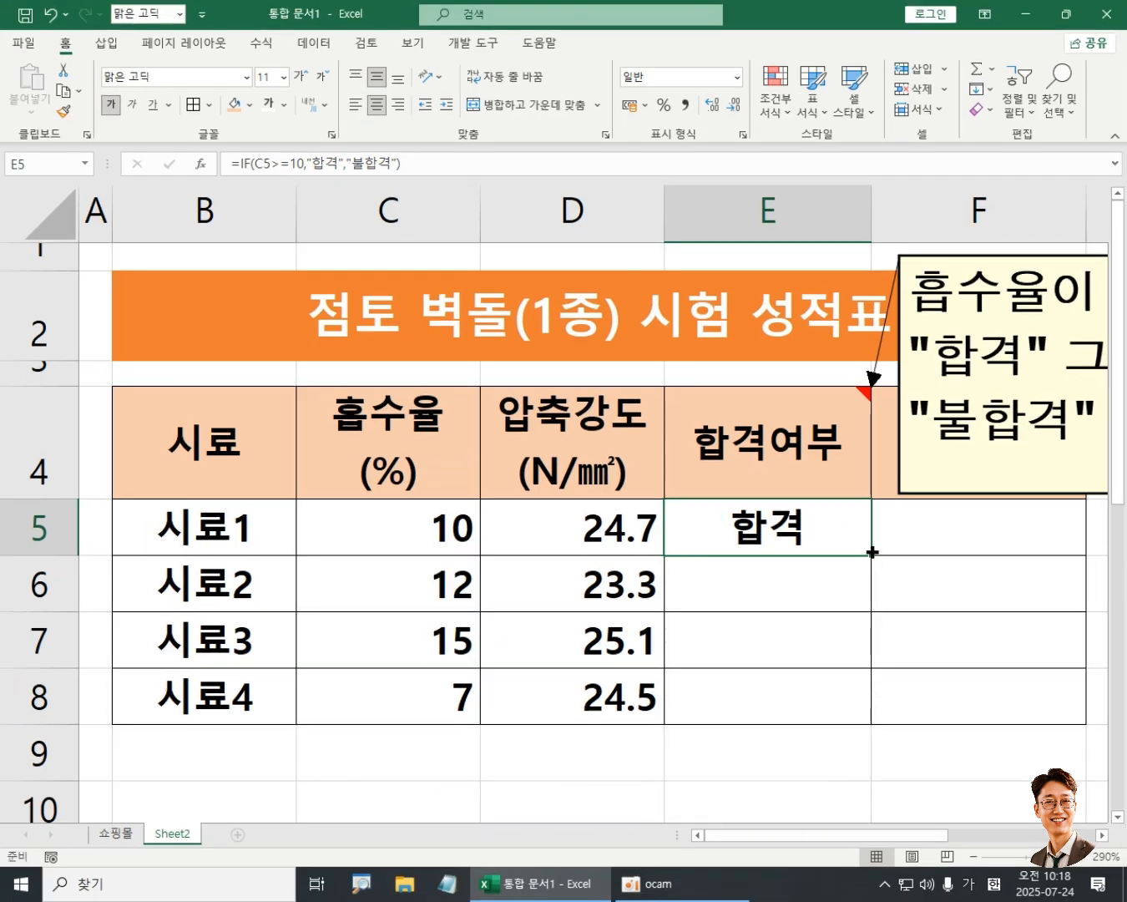
Fill the IF formula in E5 down through E8 and check the copied formula in E6
double_click(873, 553)
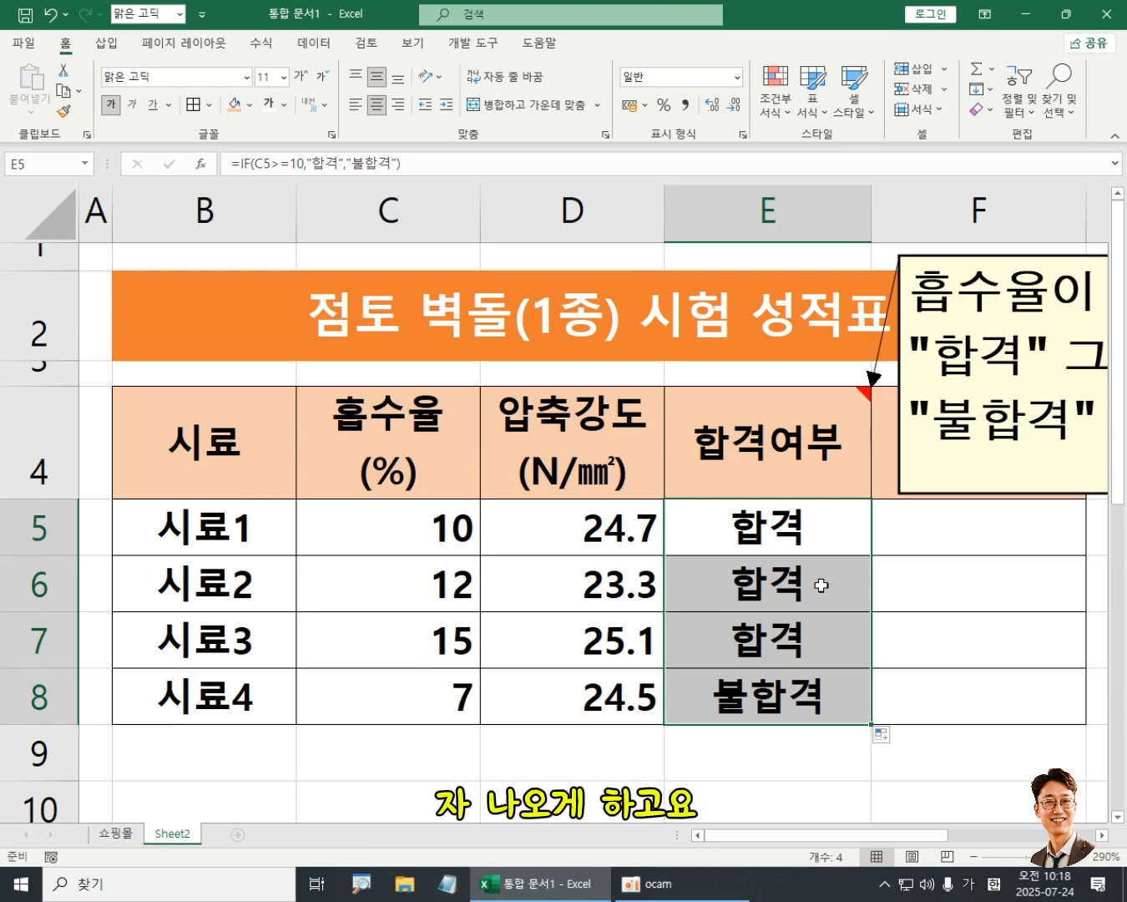
click(820, 581)
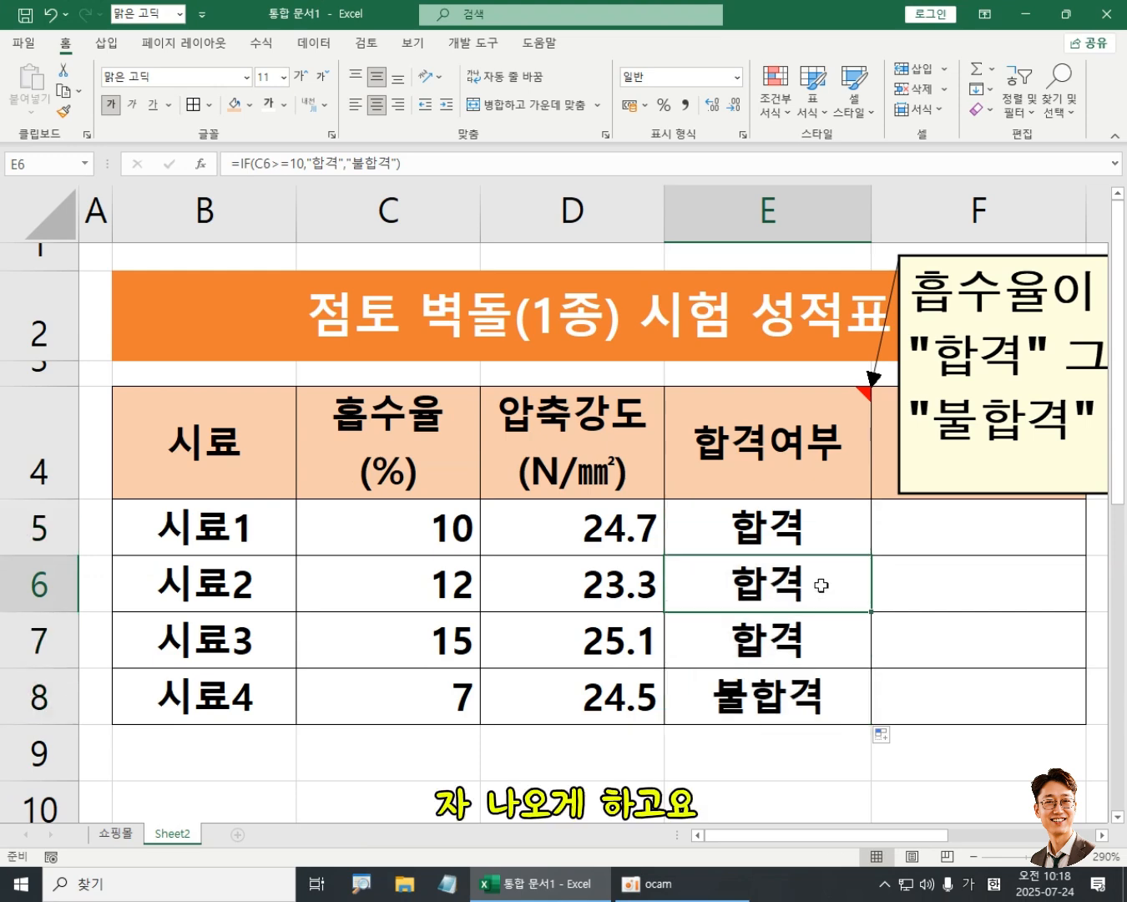
Switch to the Notepad file on comparison operators and review each sign with its meaning
click(724, 887)
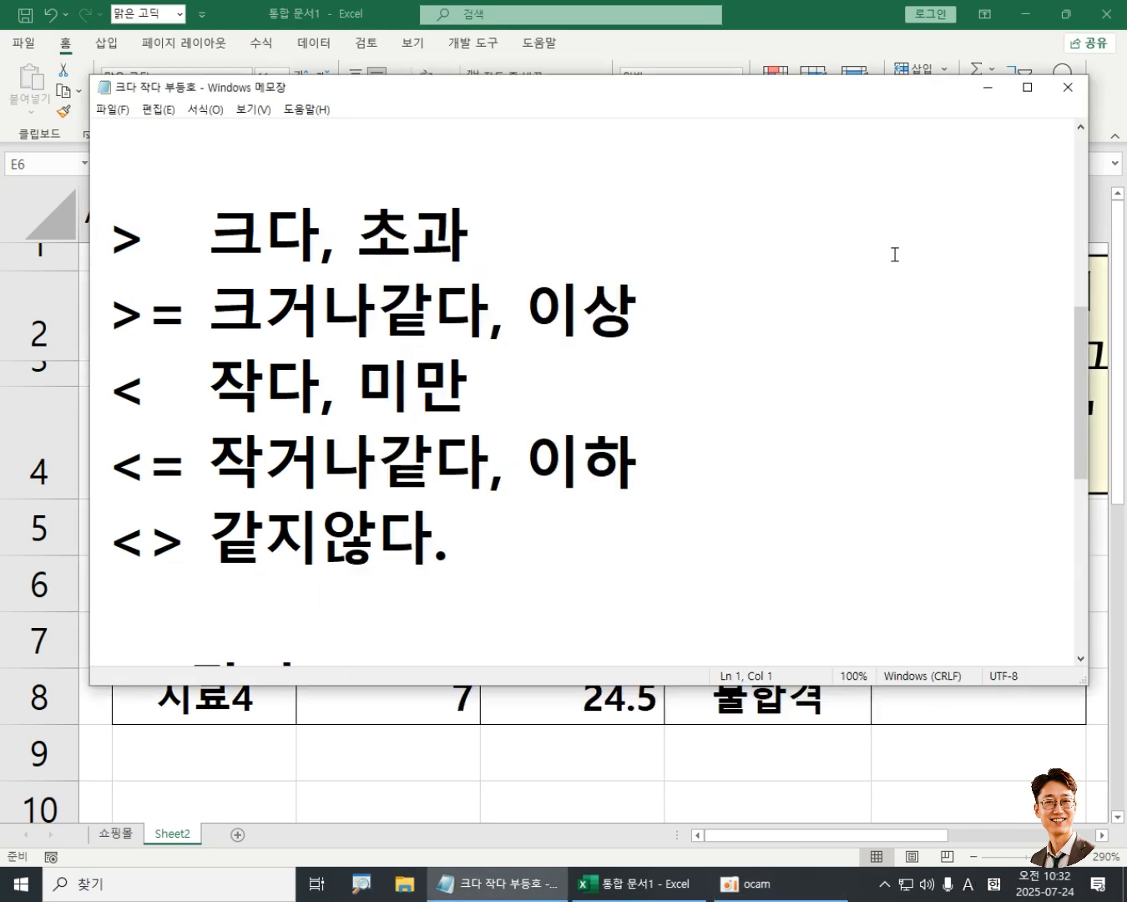
click(989, 233)
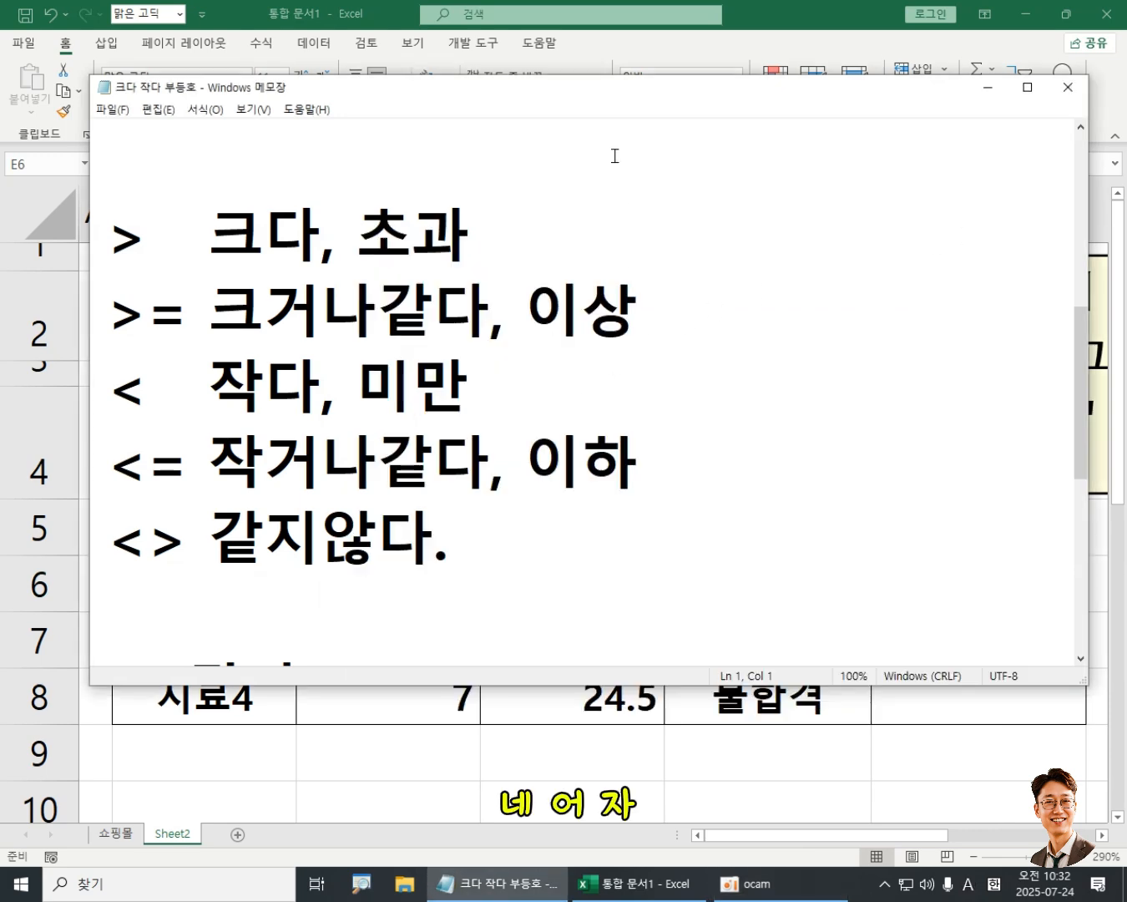
drag(575, 101, 565, 138)
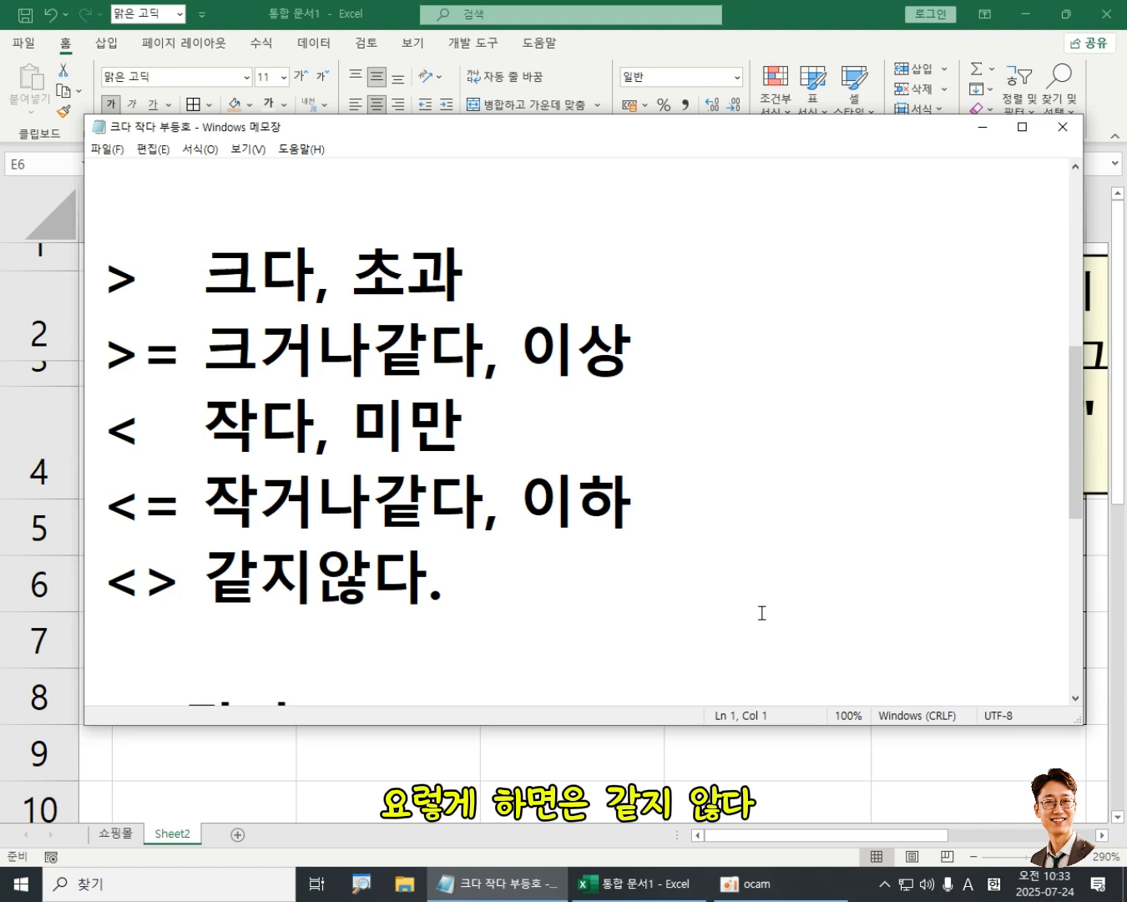
click(97, 296)
drag(146, 298, 448, 554)
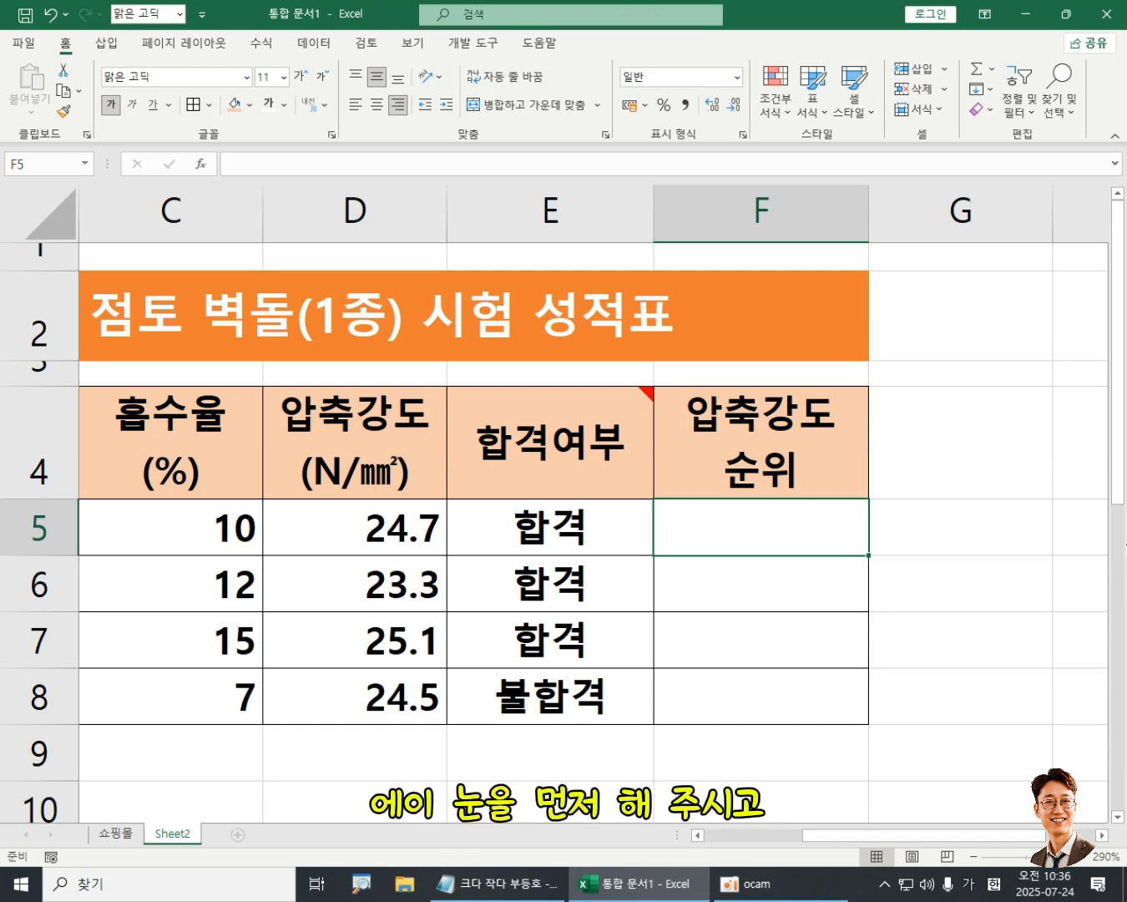
text(=)
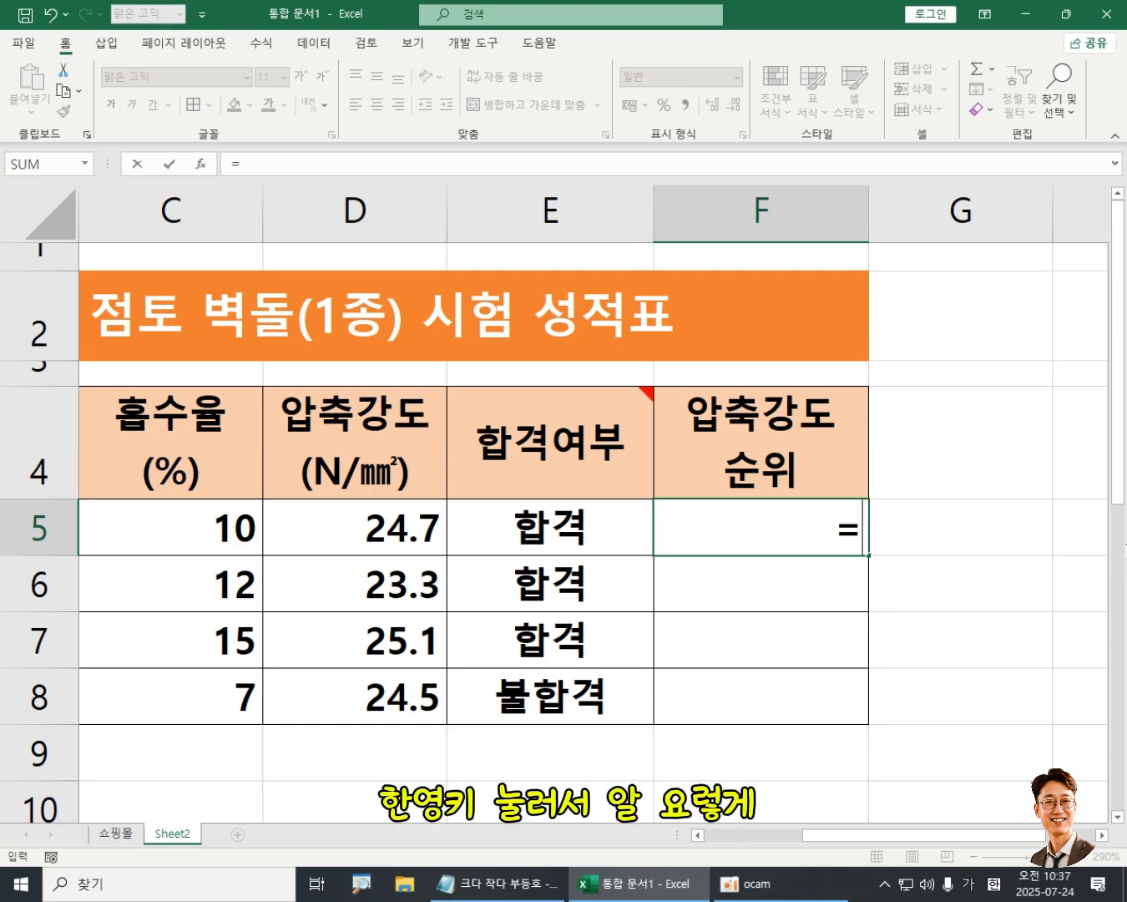
key(Hangul)
text(R)
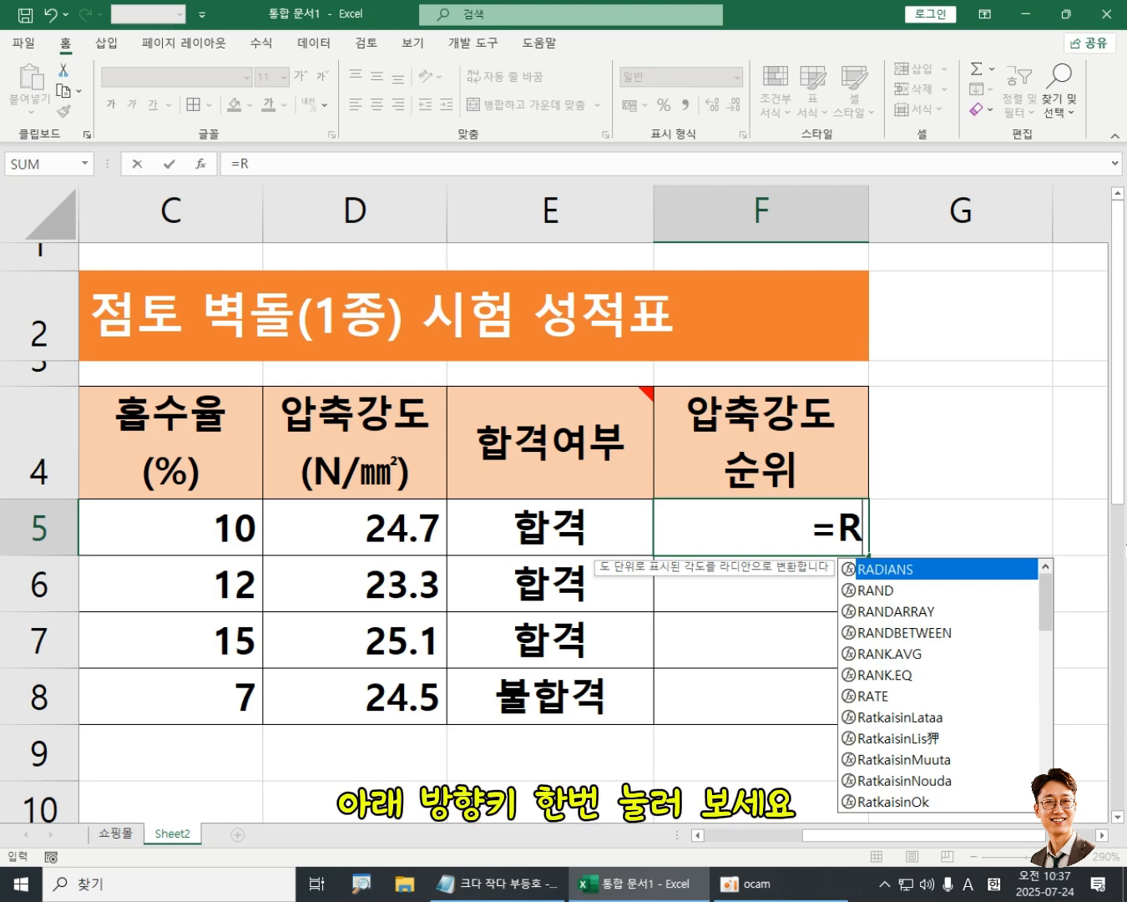
key(Down)
key(Down)
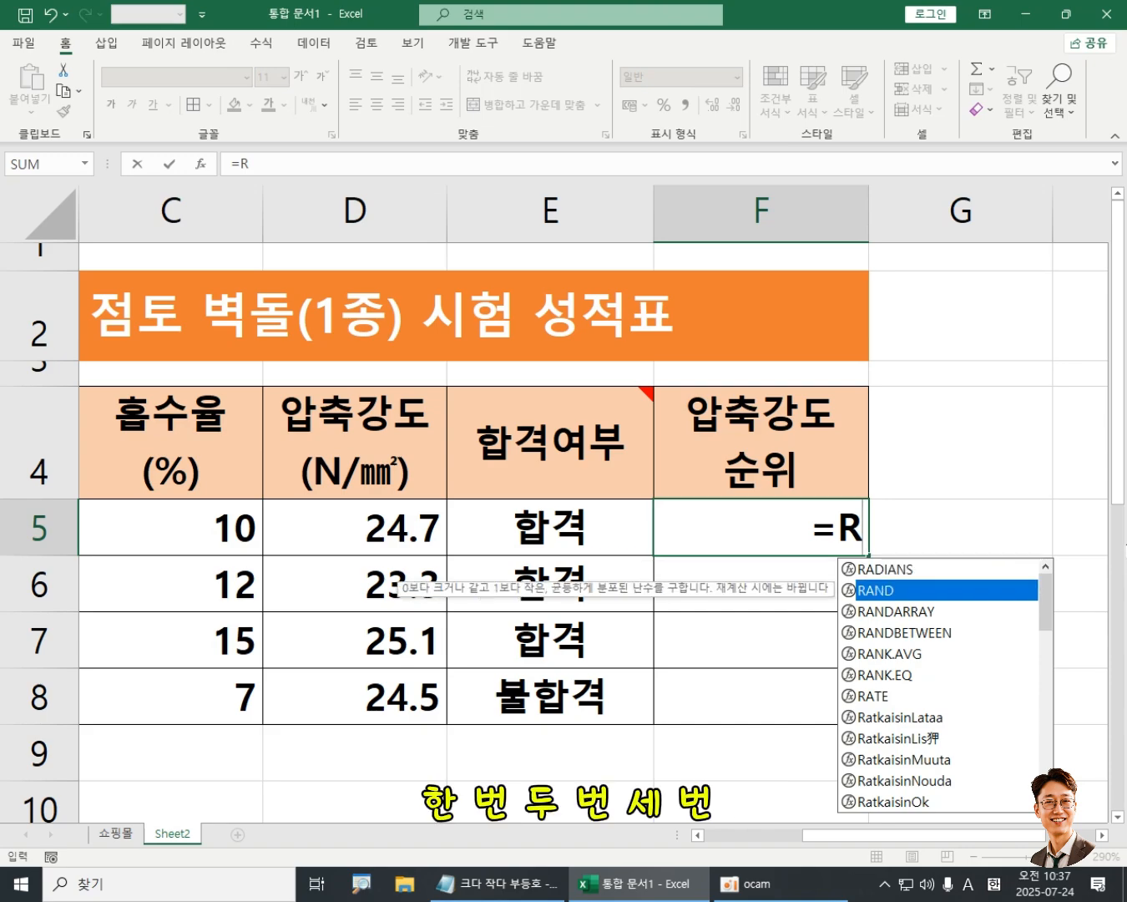
key(Down)
key(Down)
key(Down)
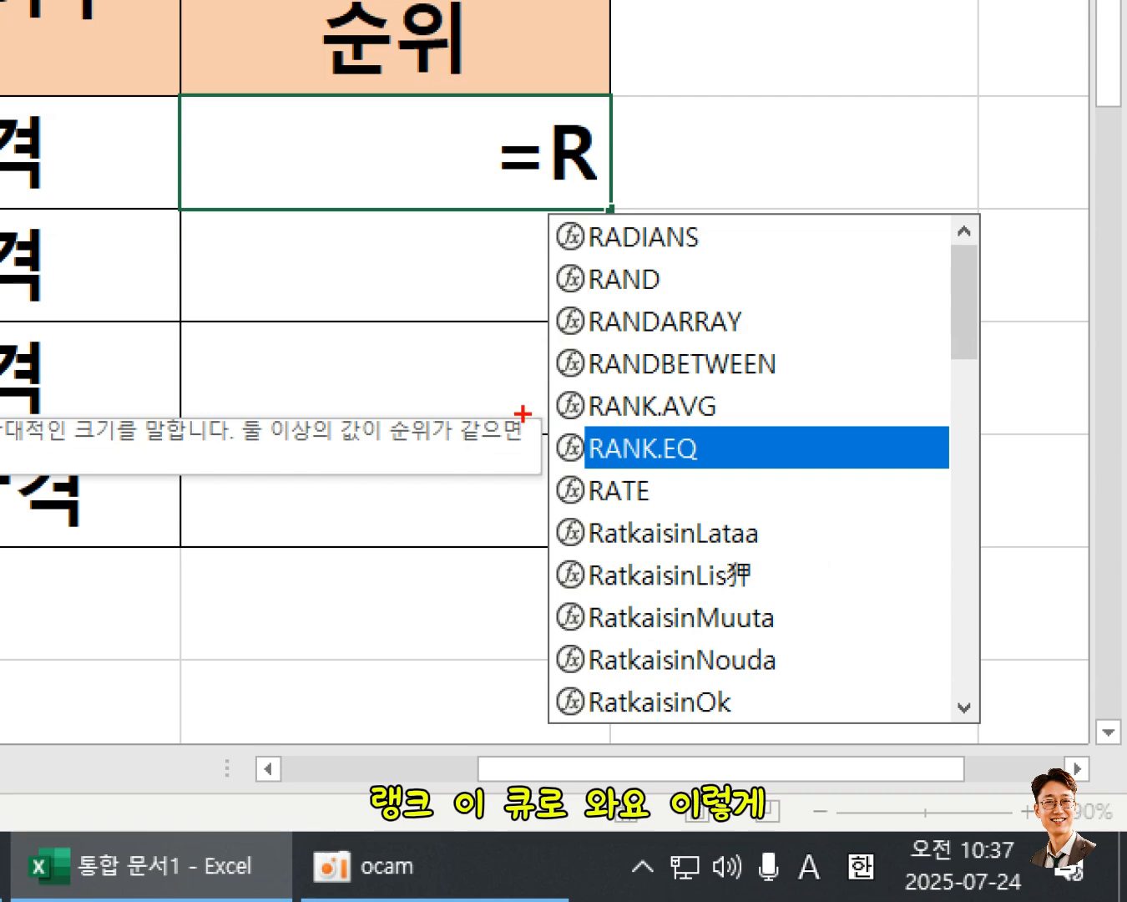
drag(522, 414, 835, 491)
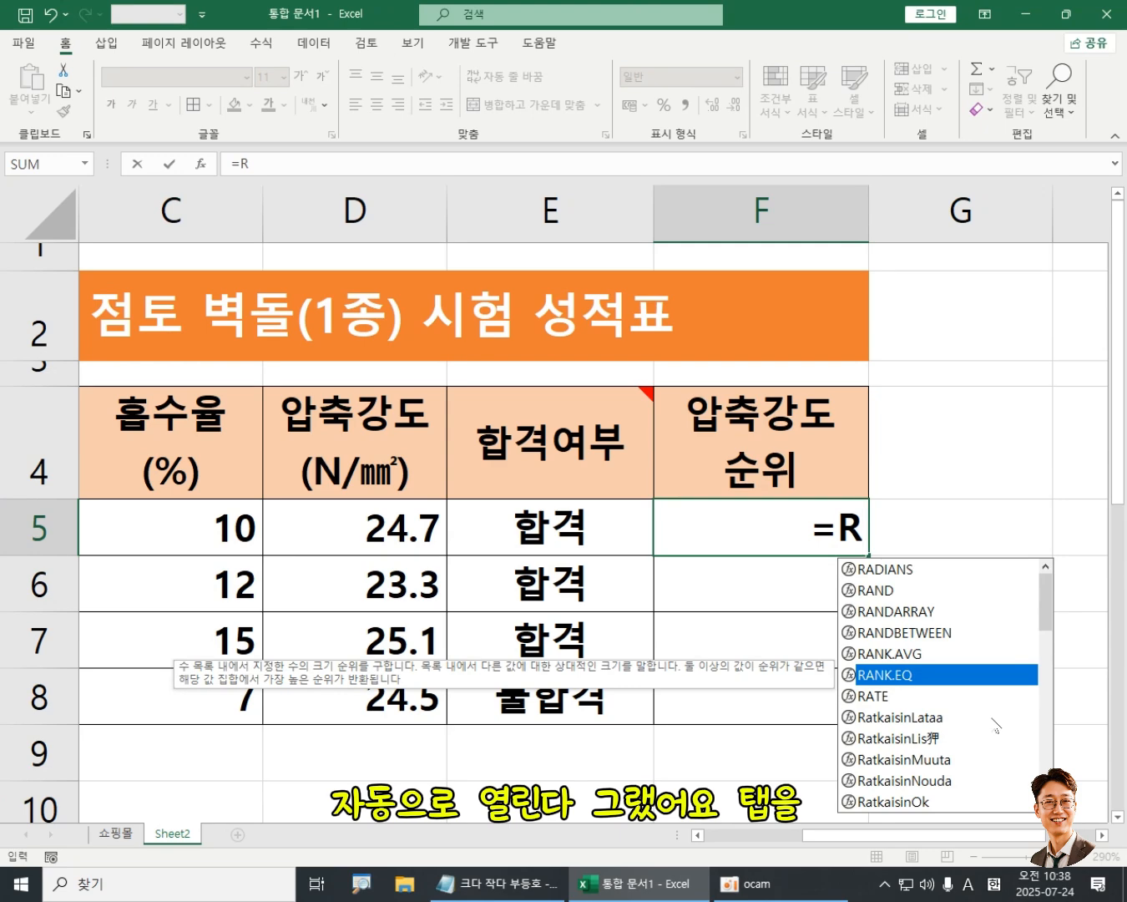
key(Tab)
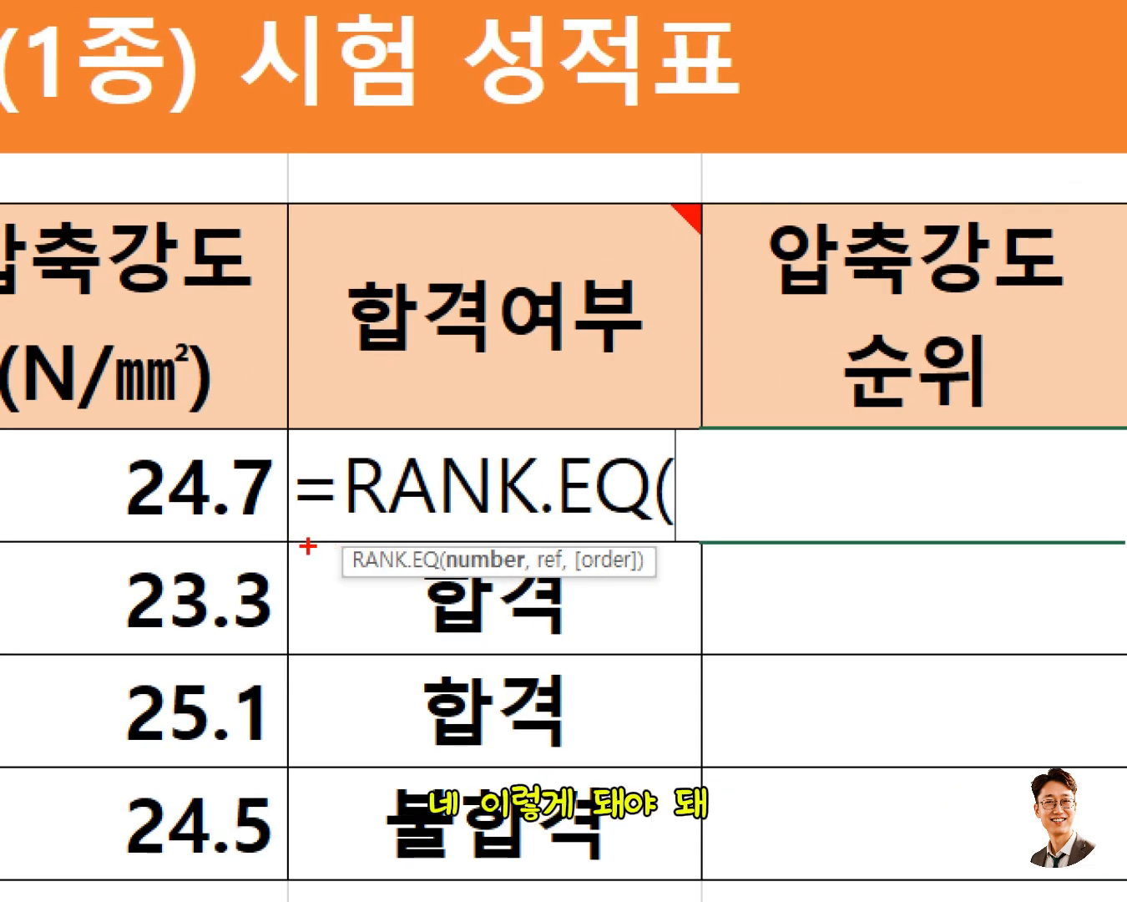
drag(308, 546, 686, 544)
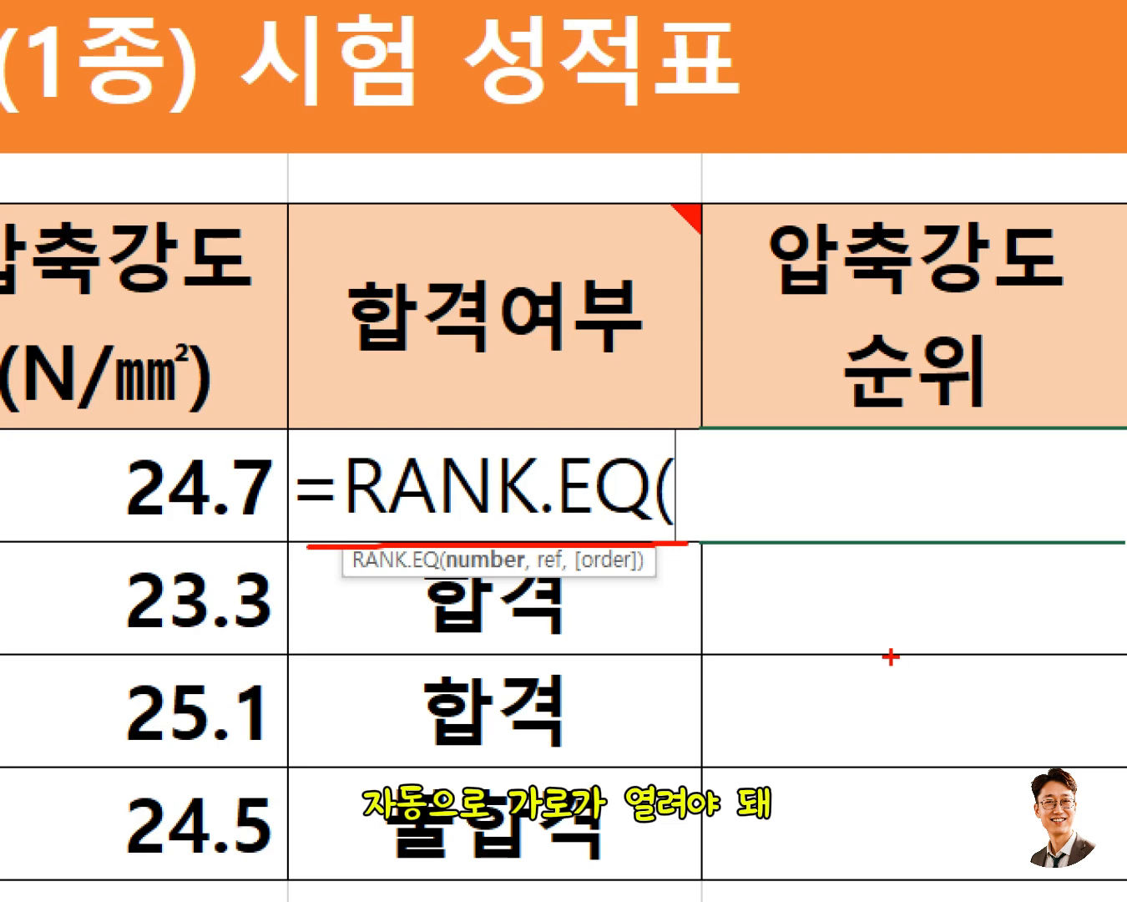
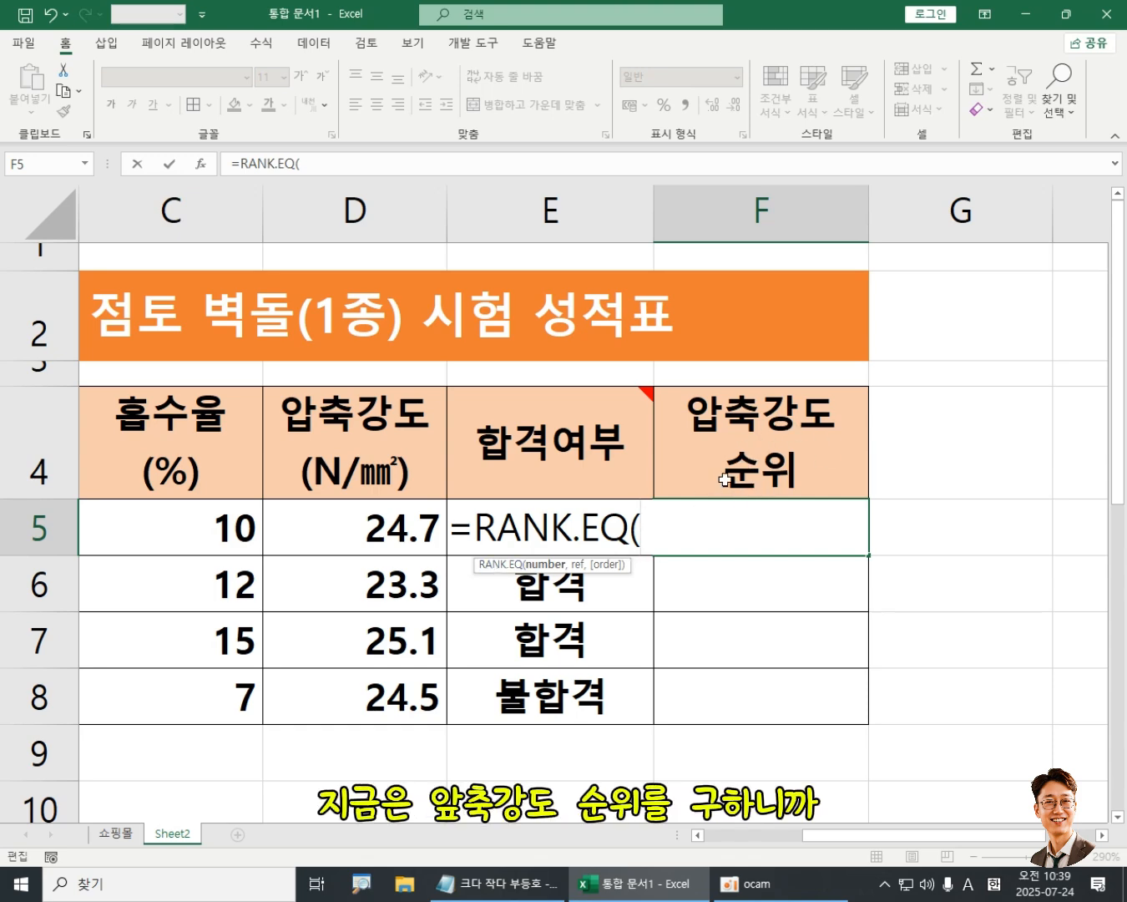
click(384, 530)
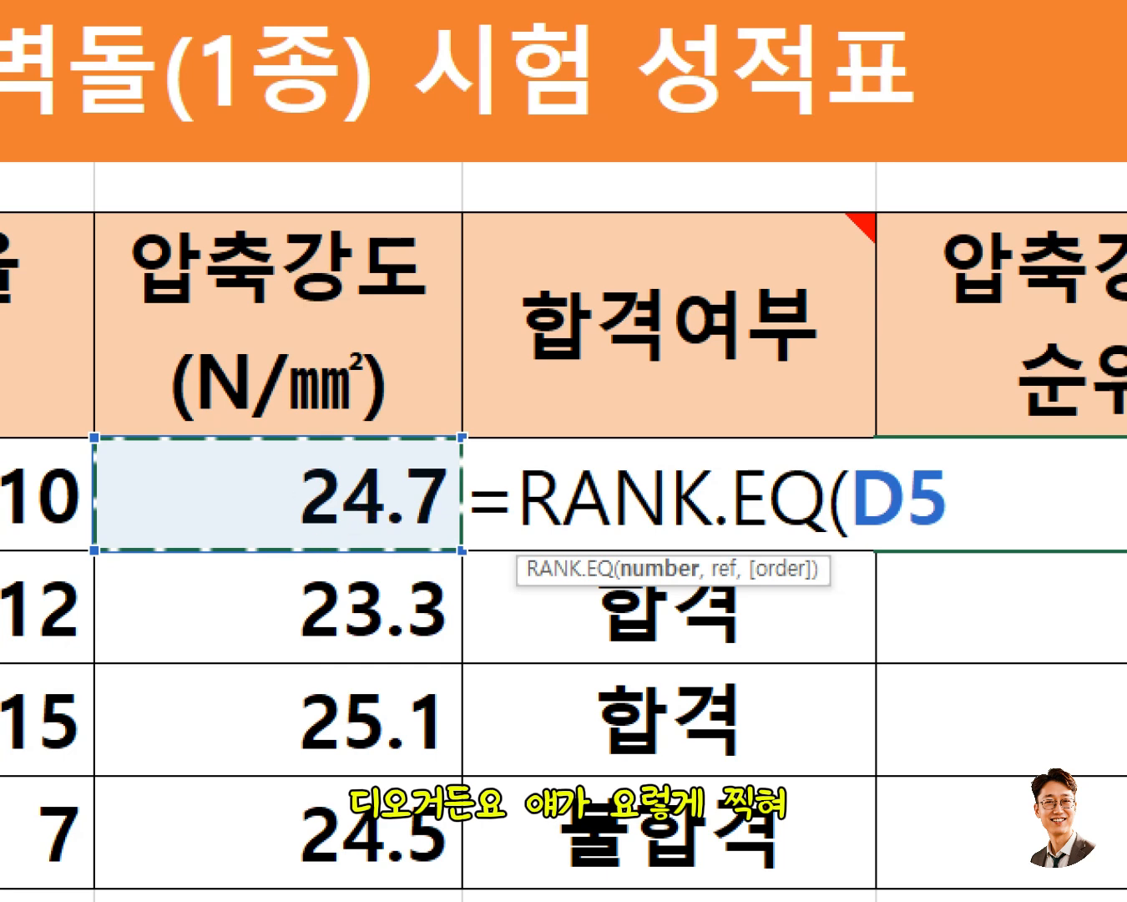
drag(869, 540, 955, 542)
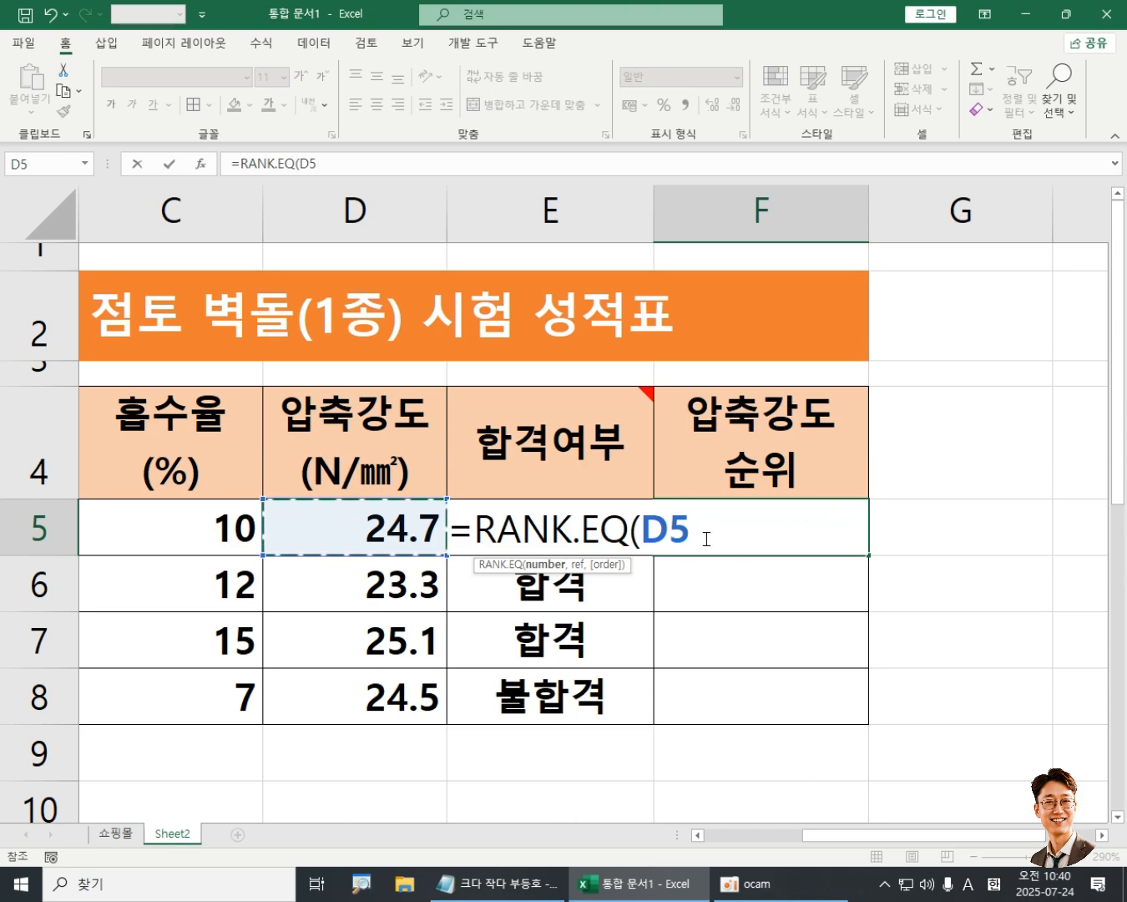
key(Escape)
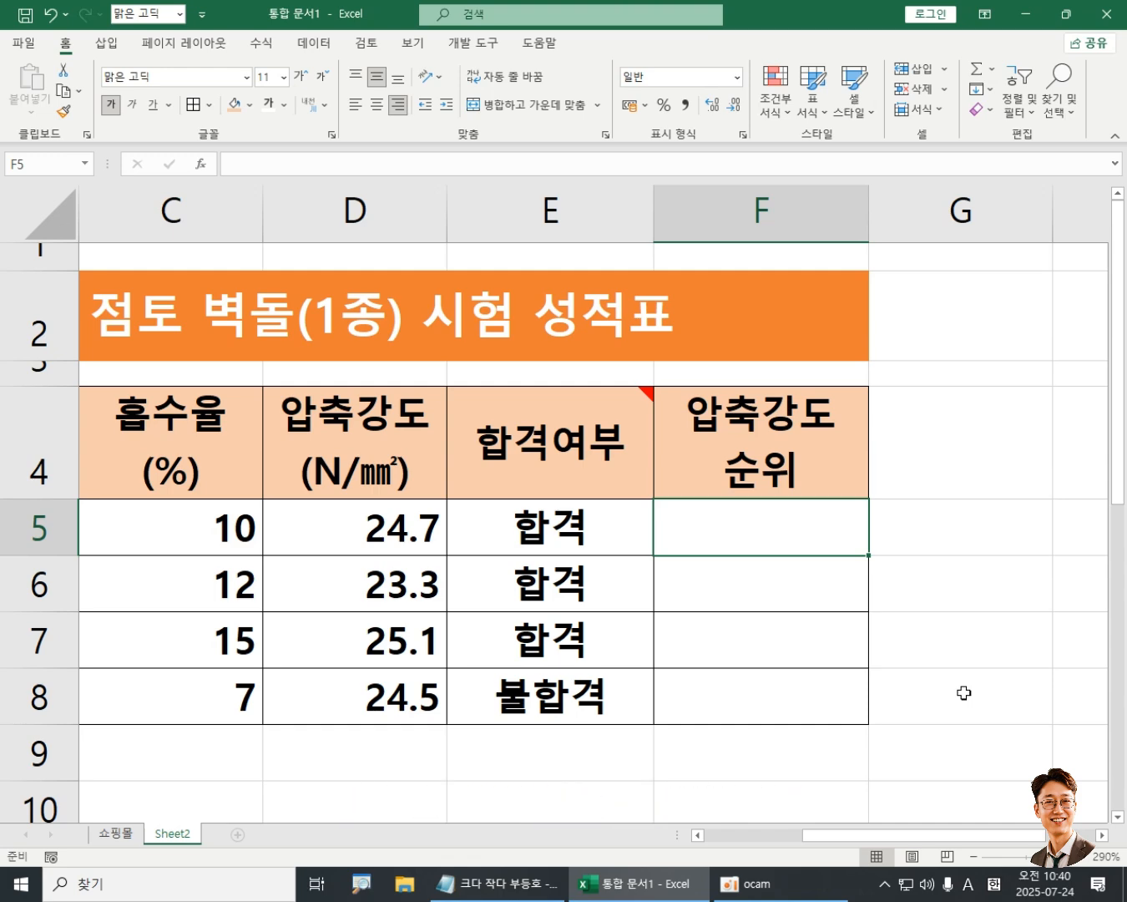
Begin a formula in cell F5 with =R and find RANK.EQ among the suggested functions
text(=)
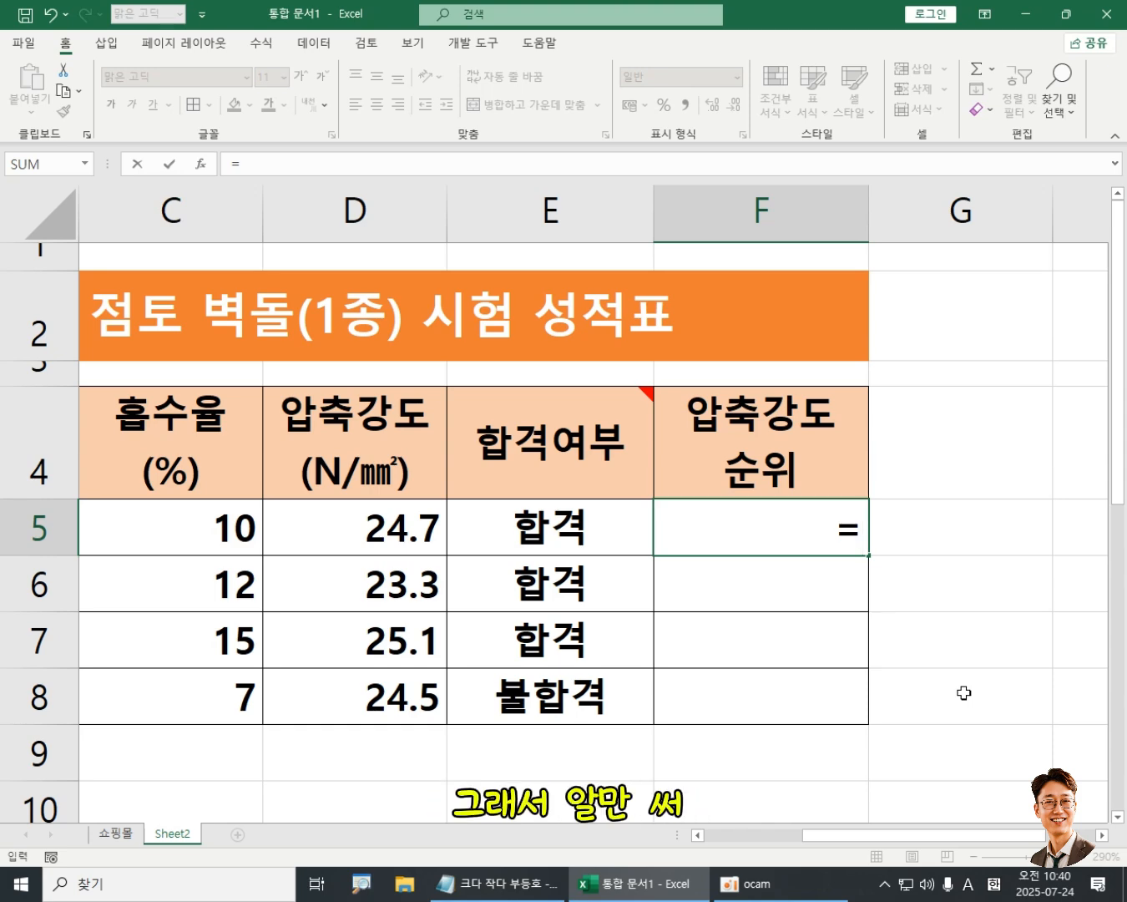
text(R)
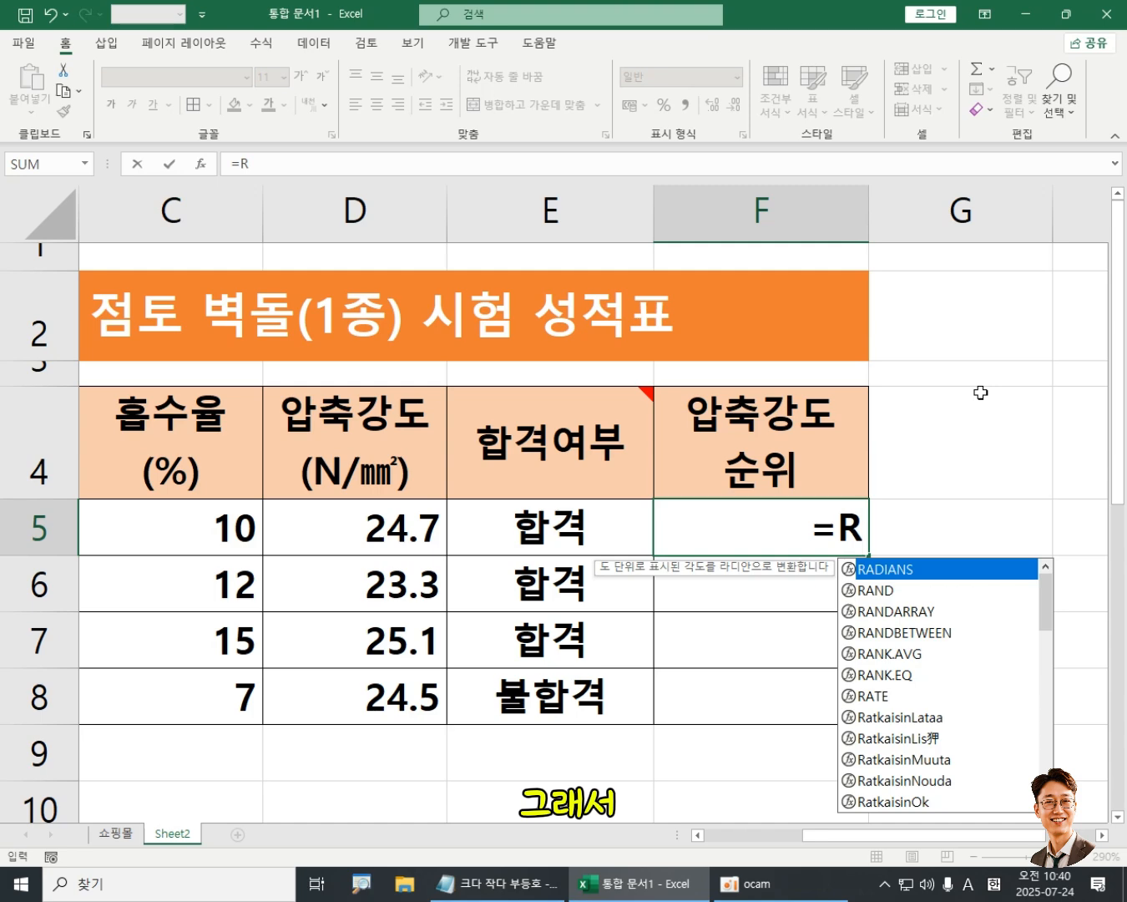
key(Down)
key(Down)
key(Down)
key(Down)
key(Down)
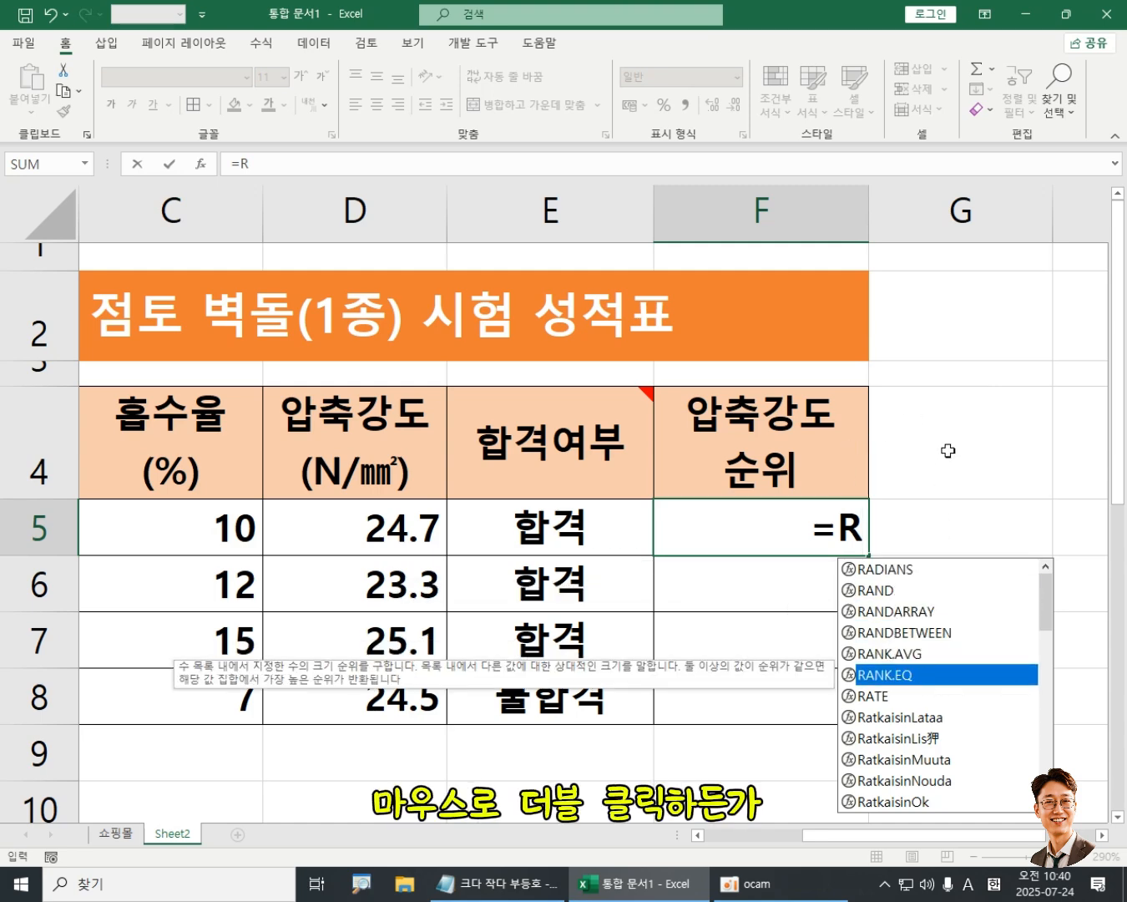
key(Up)
key(Up)
key(Up)
key(Up)
key(Up)
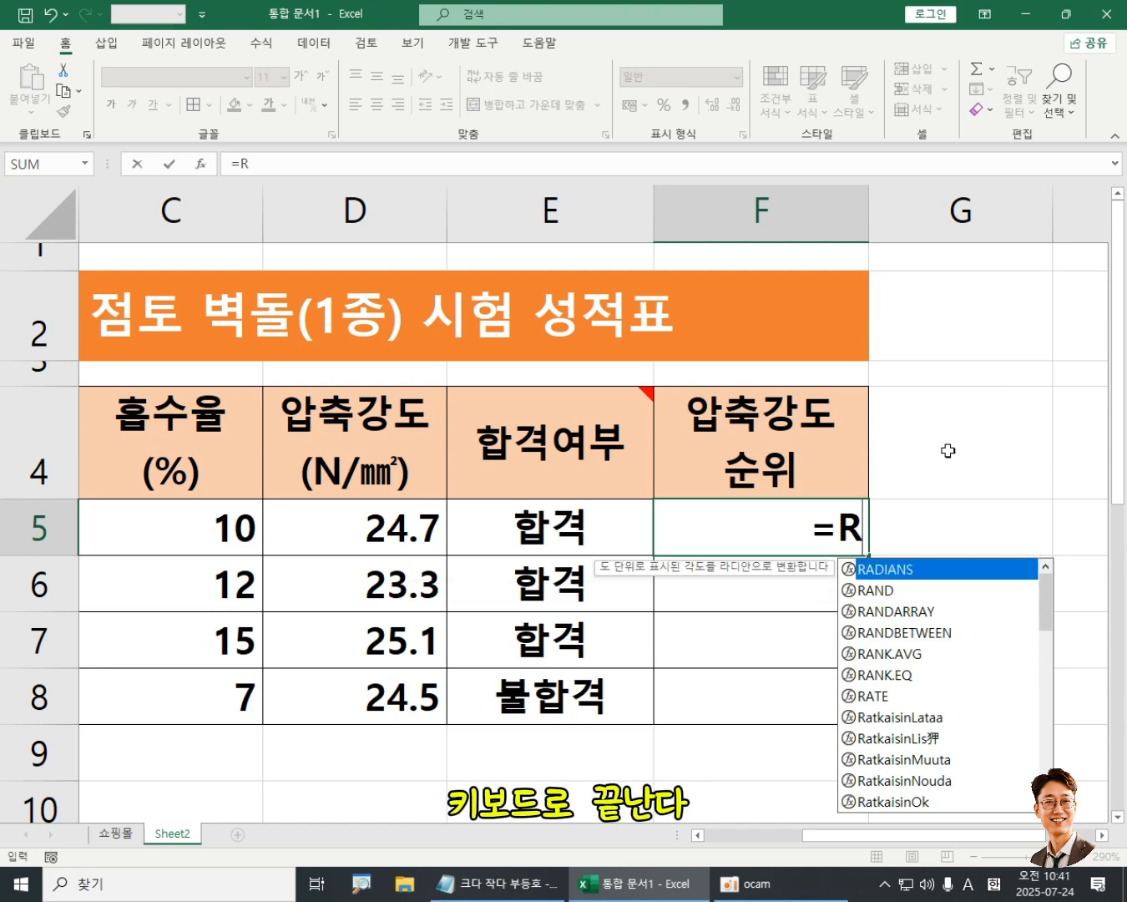
key(Down)
key(Down)
key(Down)
key(Down)
key(Down)
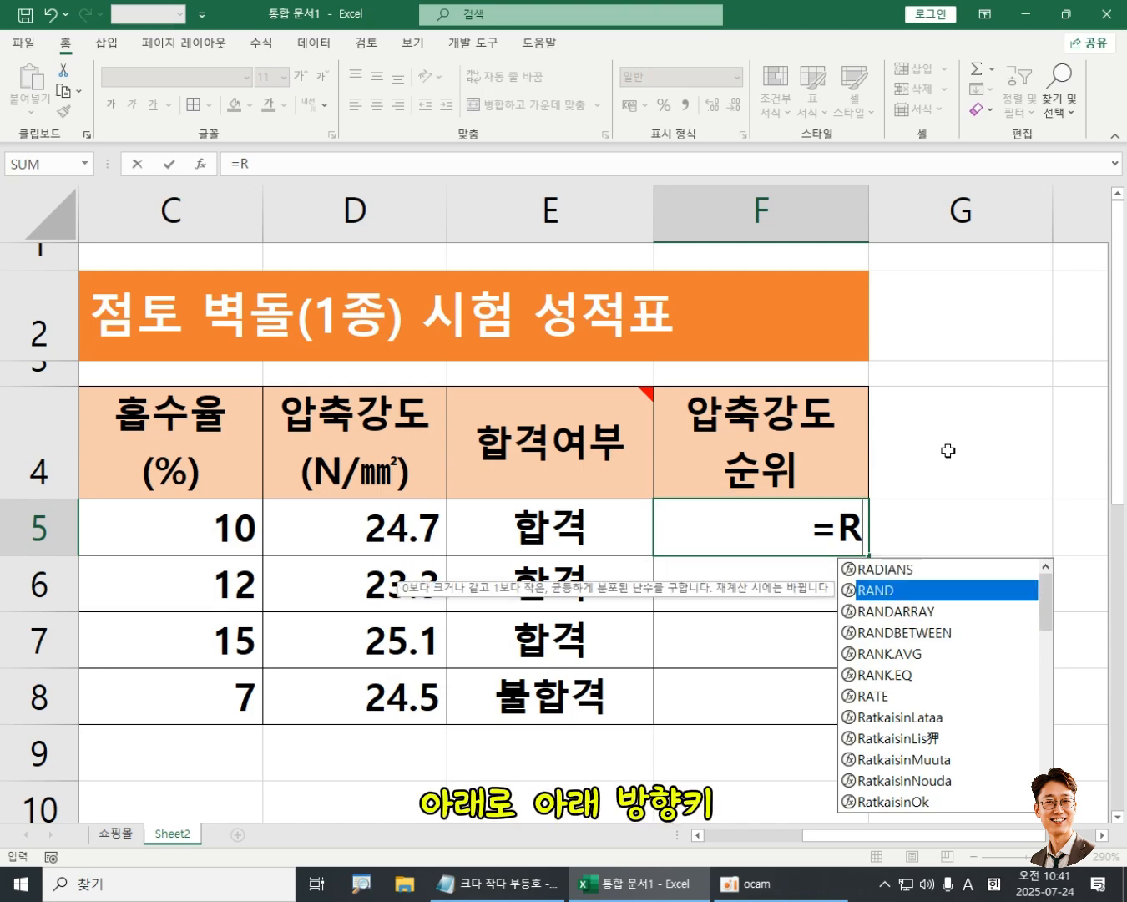
key(Down)
key(Up)
key(Up)
key(Up)
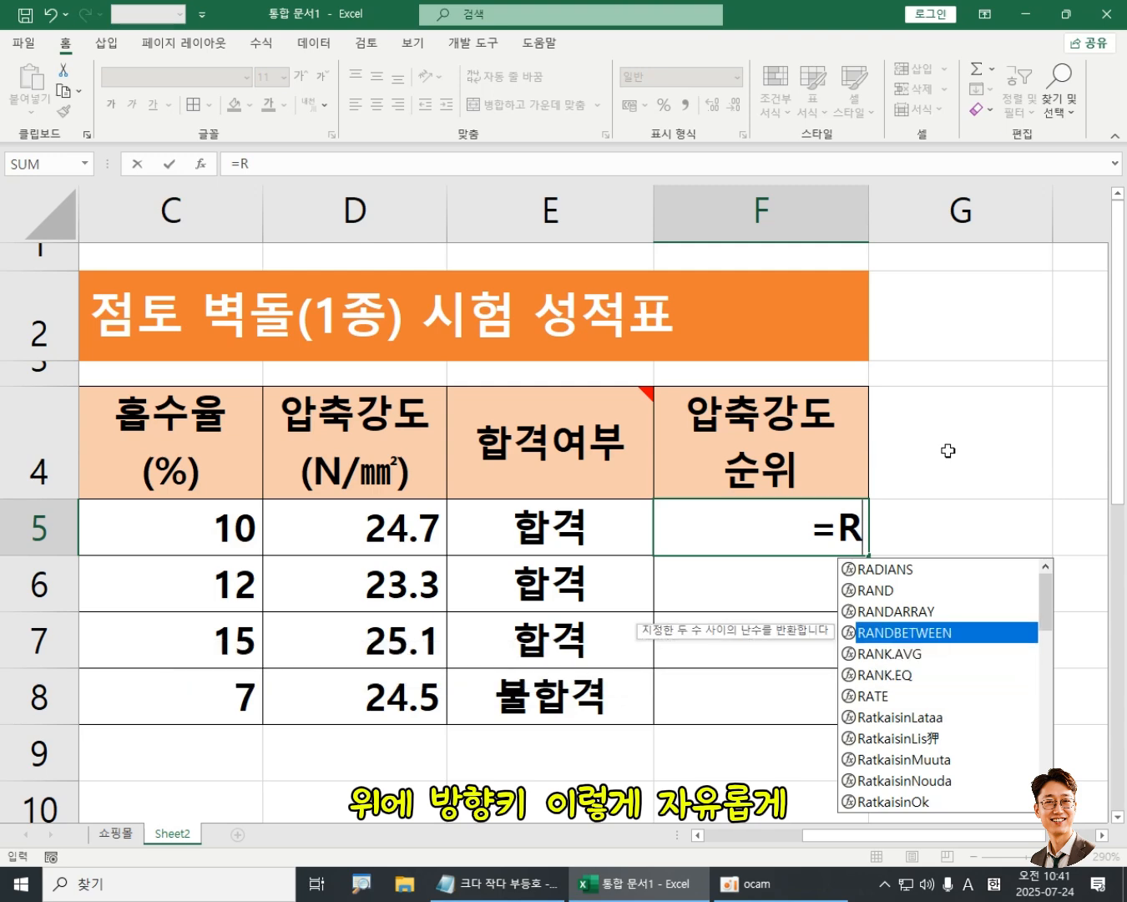
key(Up)
key(Down)
key(Down)
key(Down)
key(Down)
key(Down)
key(Down)
key(Up)
key(Up)
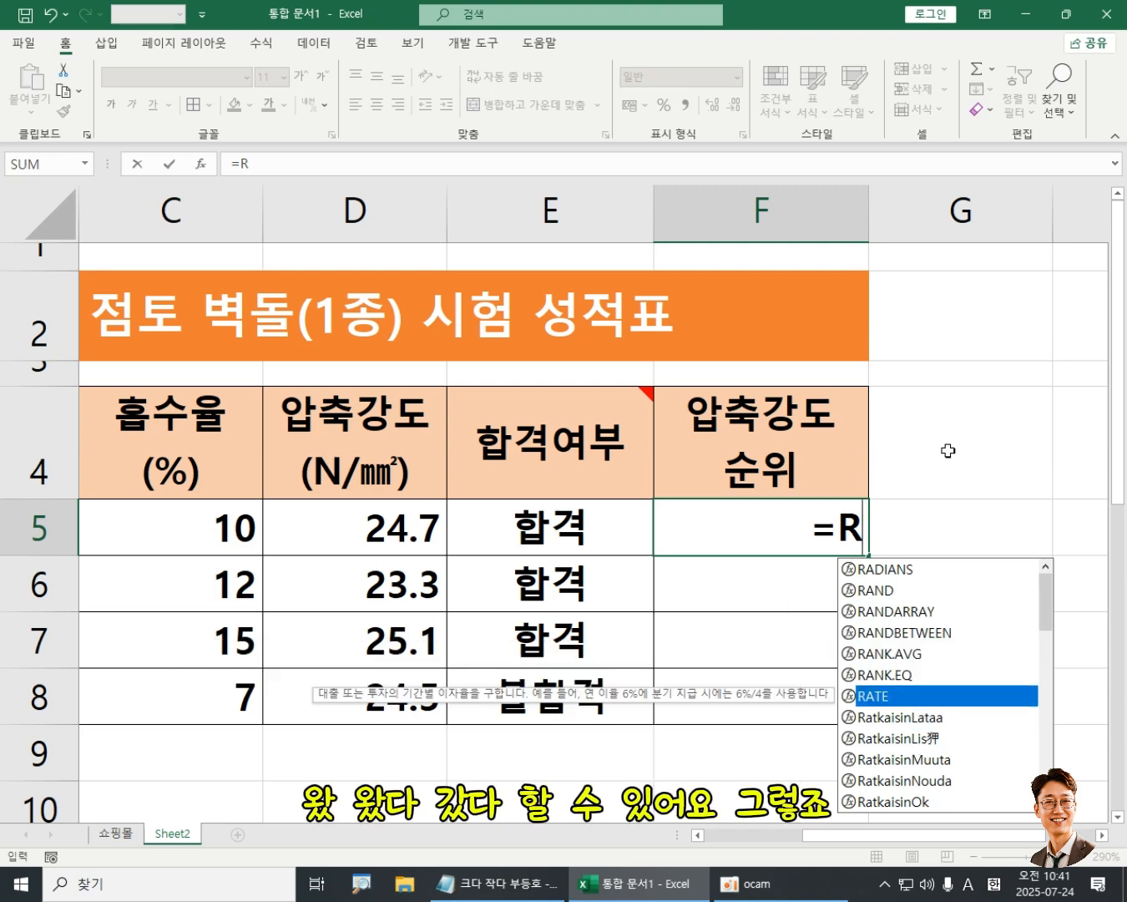
key(Up)
key(Up)
key(Up)
key(Down)
key(Down)
key(Down)
key(Down)
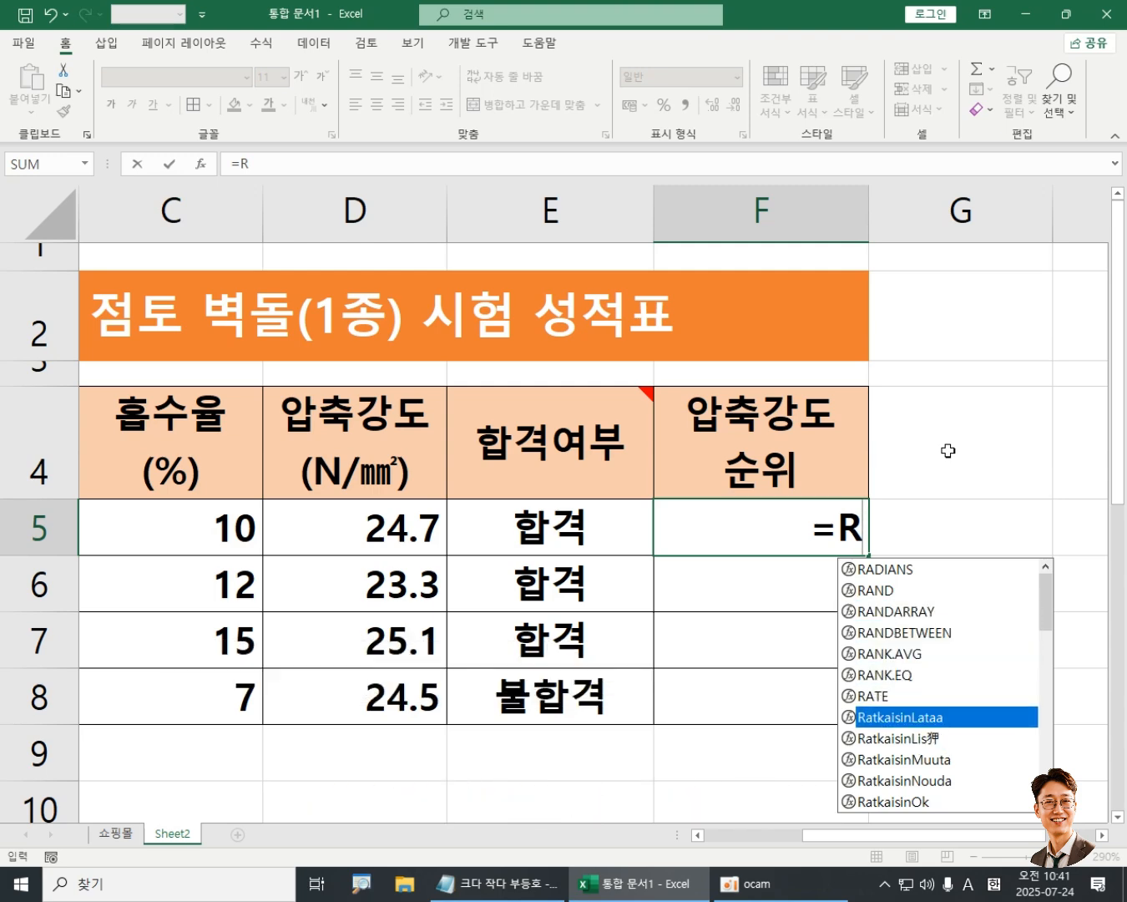
Insert the RANK.EQ function in F5 and reference compressive strength cell D5 as its number argument
key(Up)
key(Up)
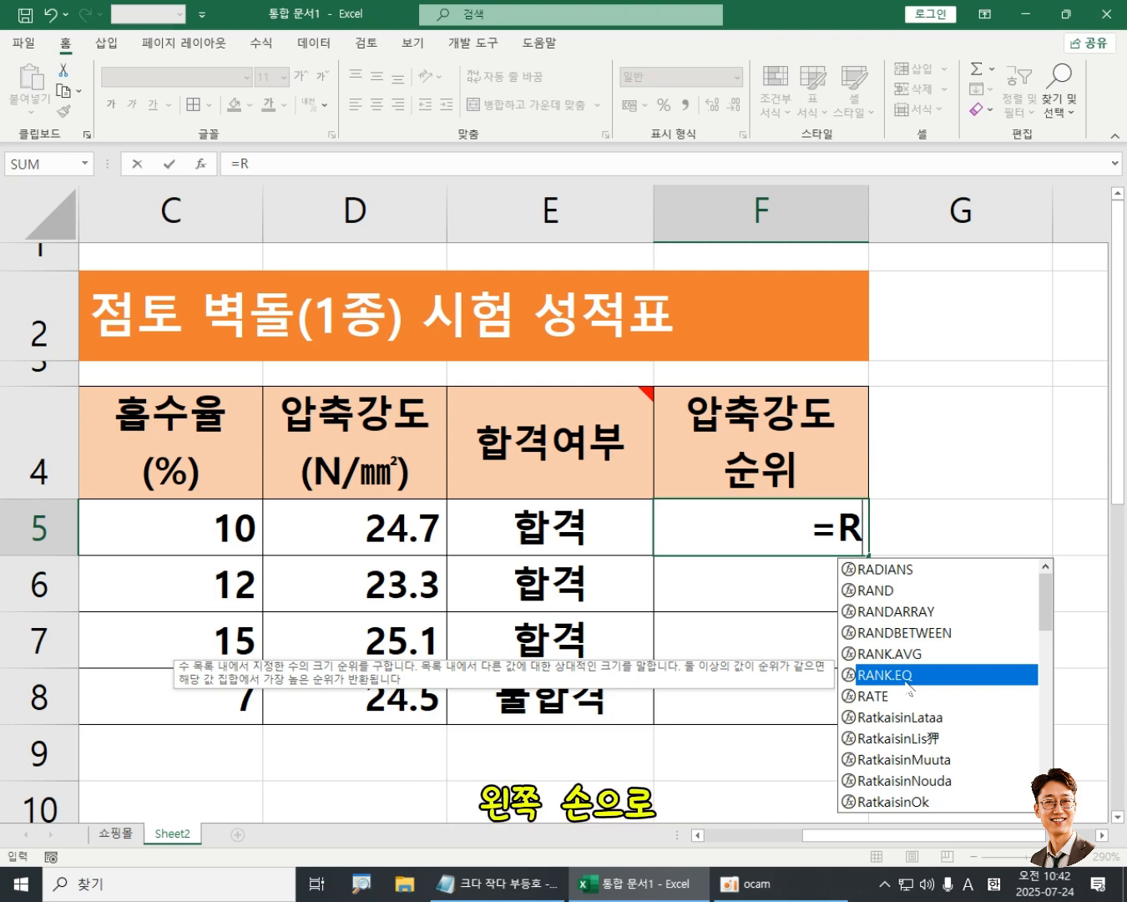
key(Tab)
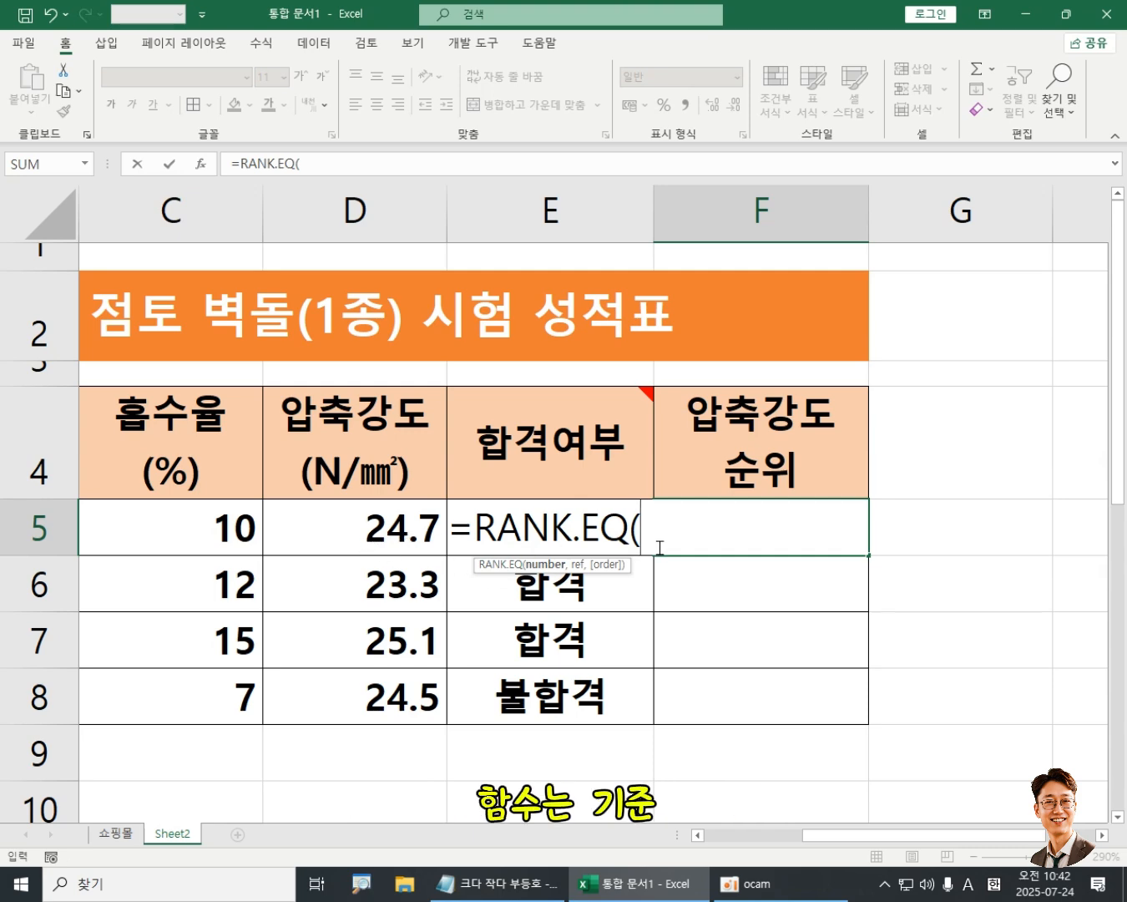
click(360, 527)
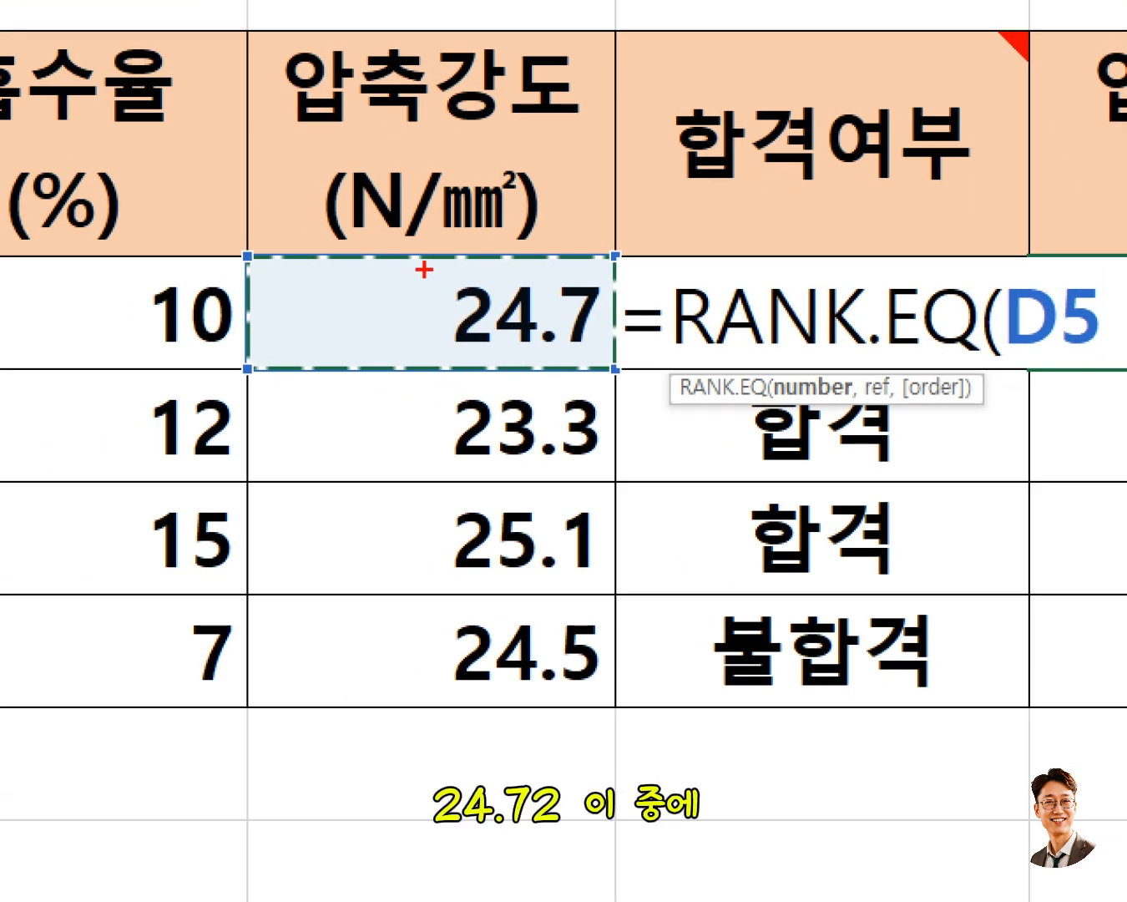
drag(423, 266, 604, 360)
mouse_move(347, 294)
mouse_down()
mouse_move(328, 332)
mouse_move(372, 729)
mouse_up()
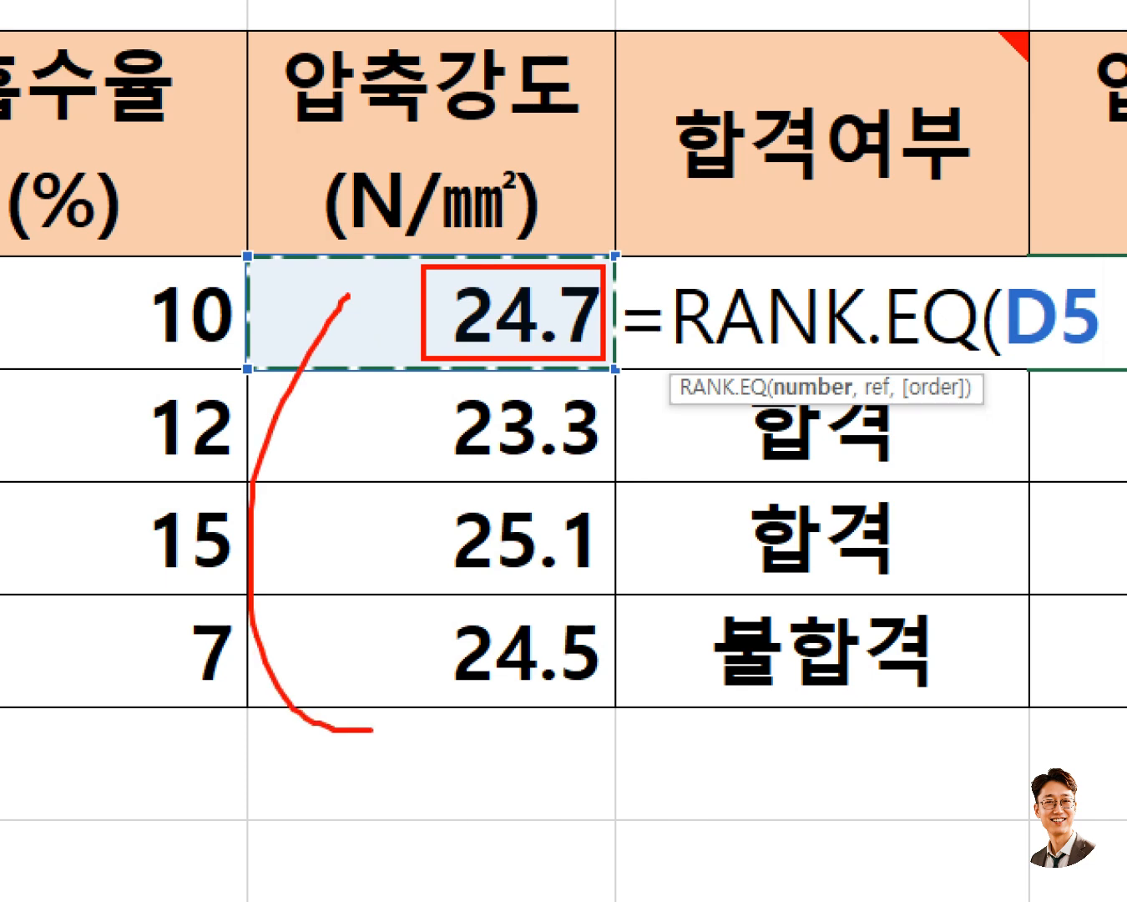
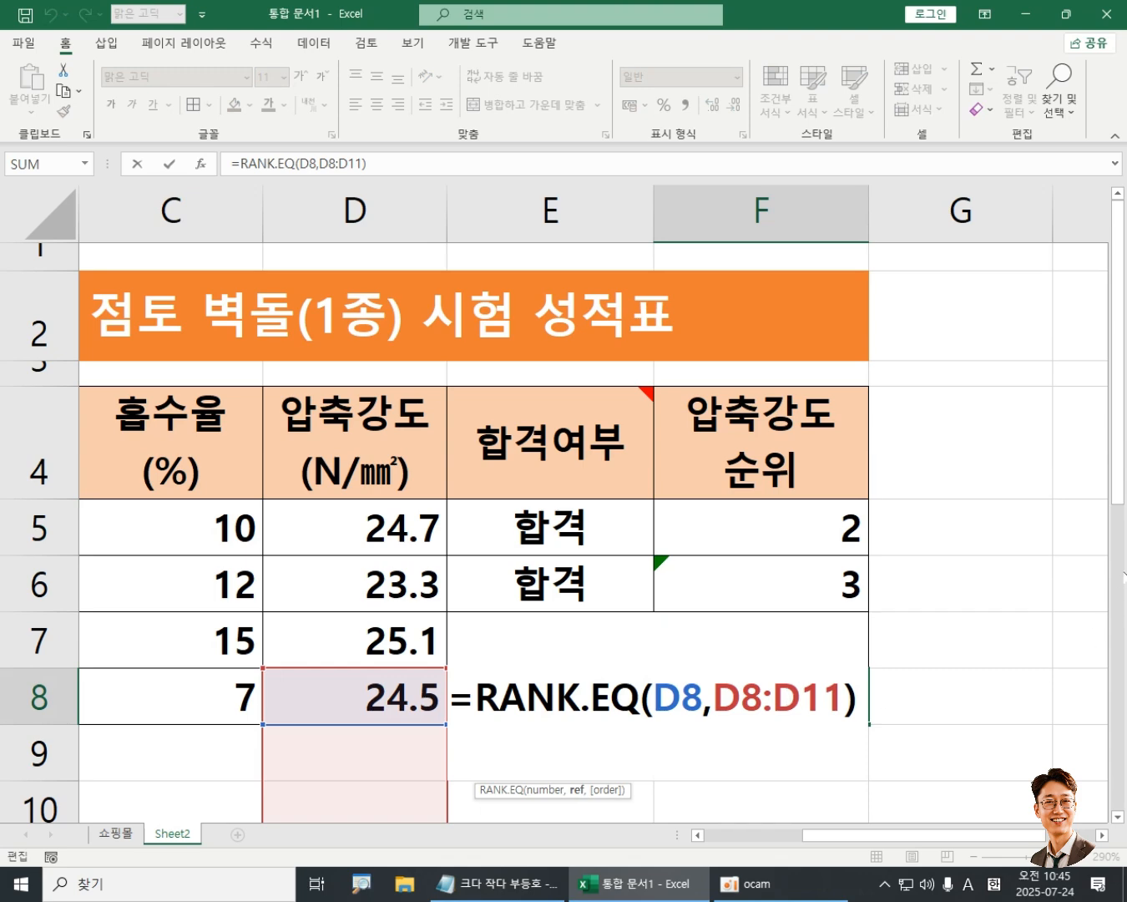
Examine both arguments of the copied RANK.EQ formula in F8, temporarily moving its range to D5:D8 and back to D8:D11
drag(1118, 370, 1118, 464)
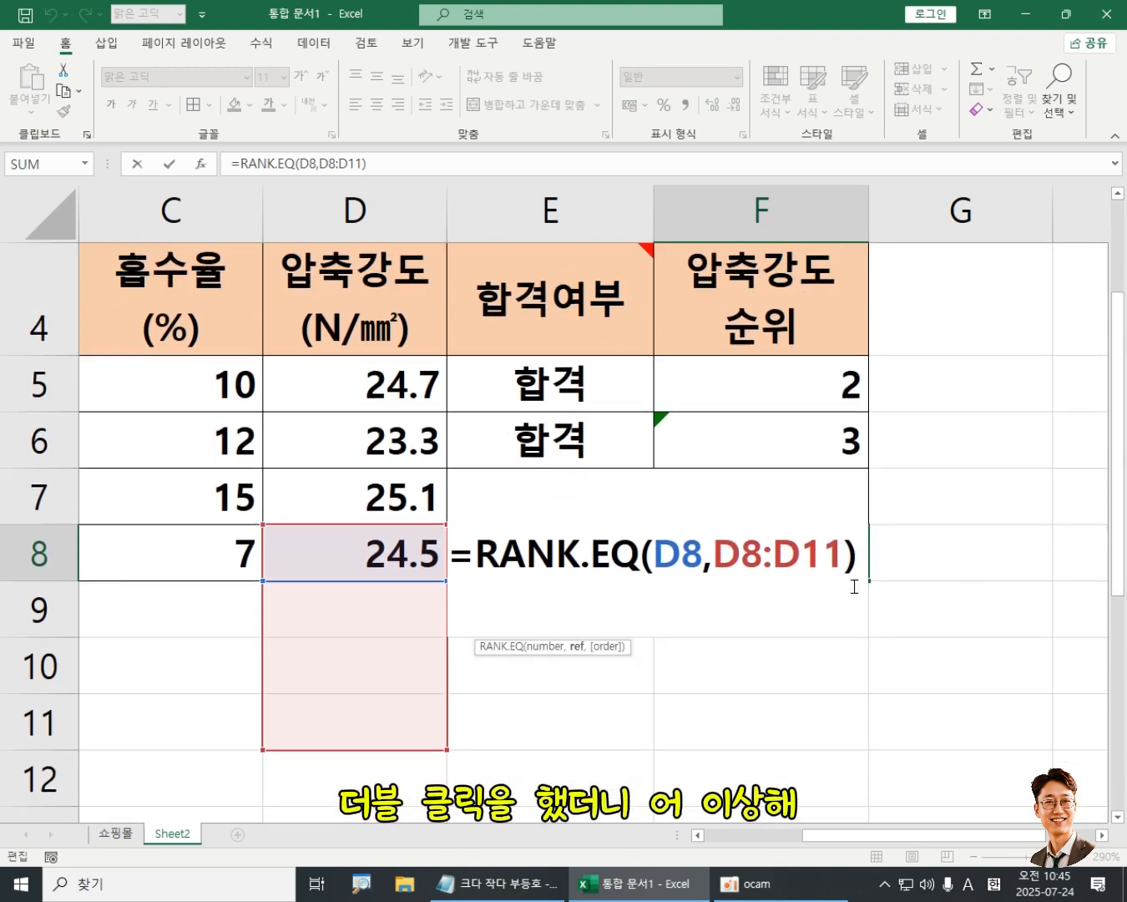
drag(660, 551, 703, 551)
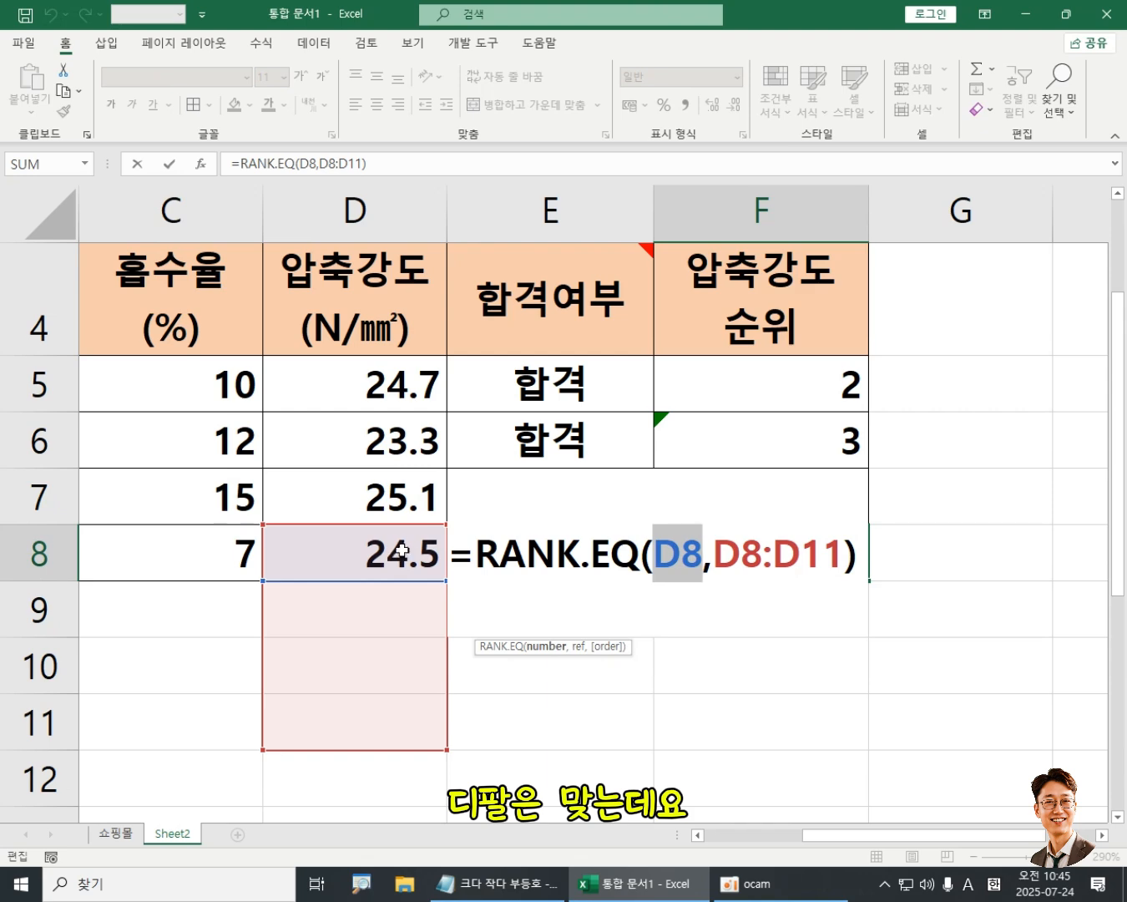
drag(714, 553, 846, 553)
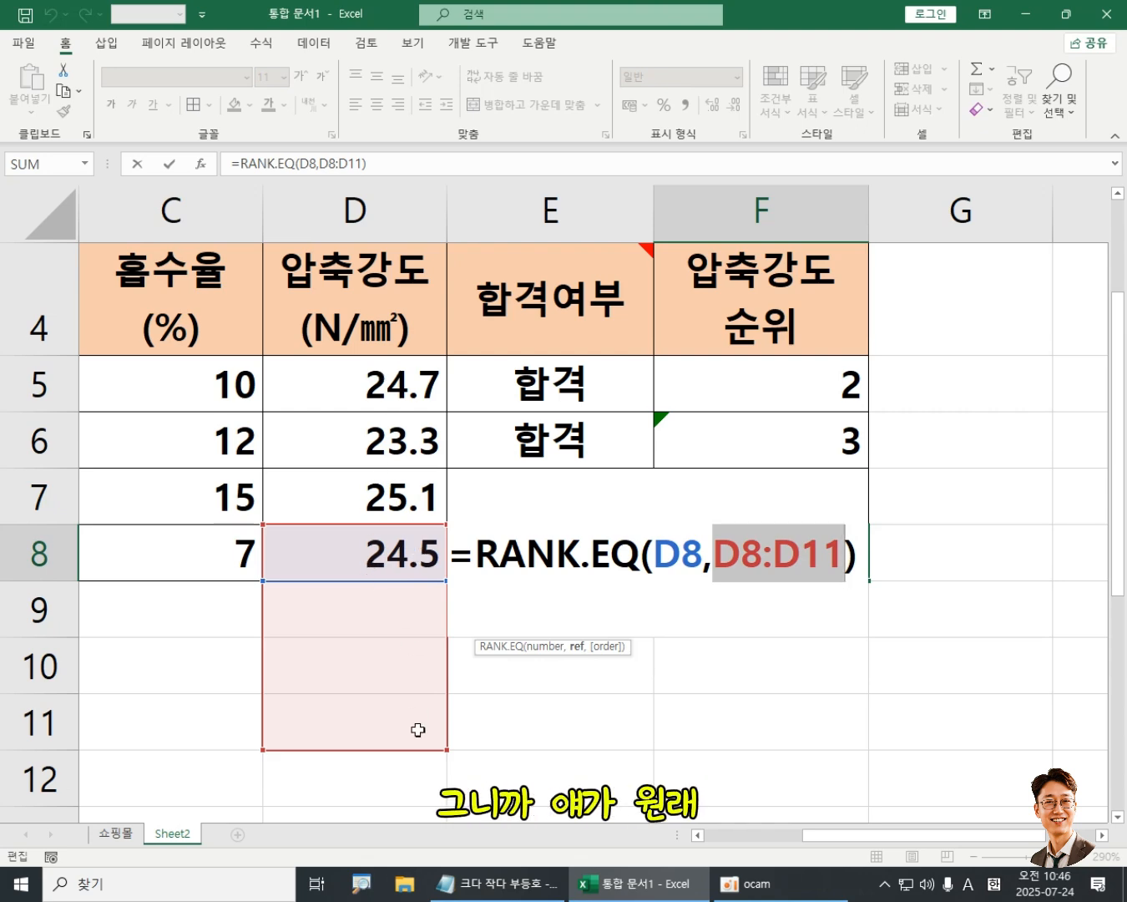
drag(411, 755, 415, 572)
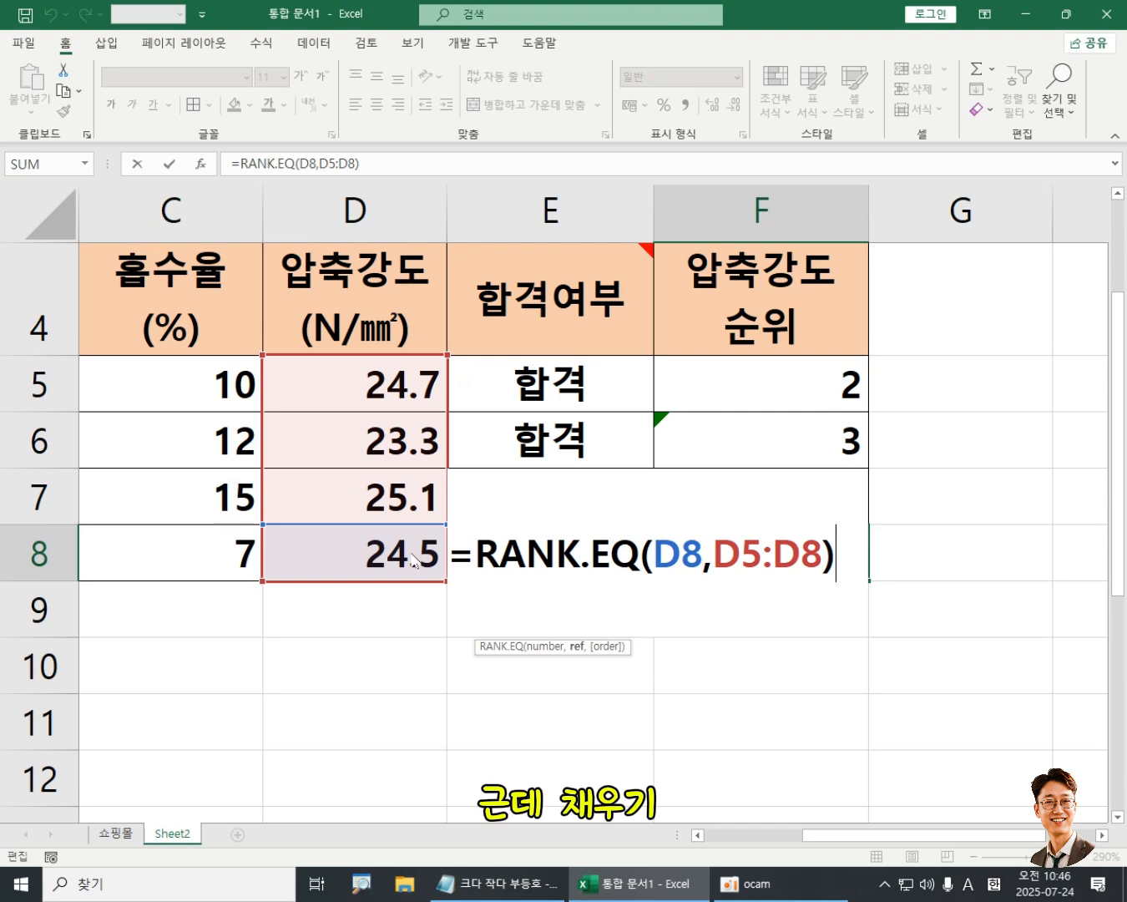
drag(412, 561, 419, 713)
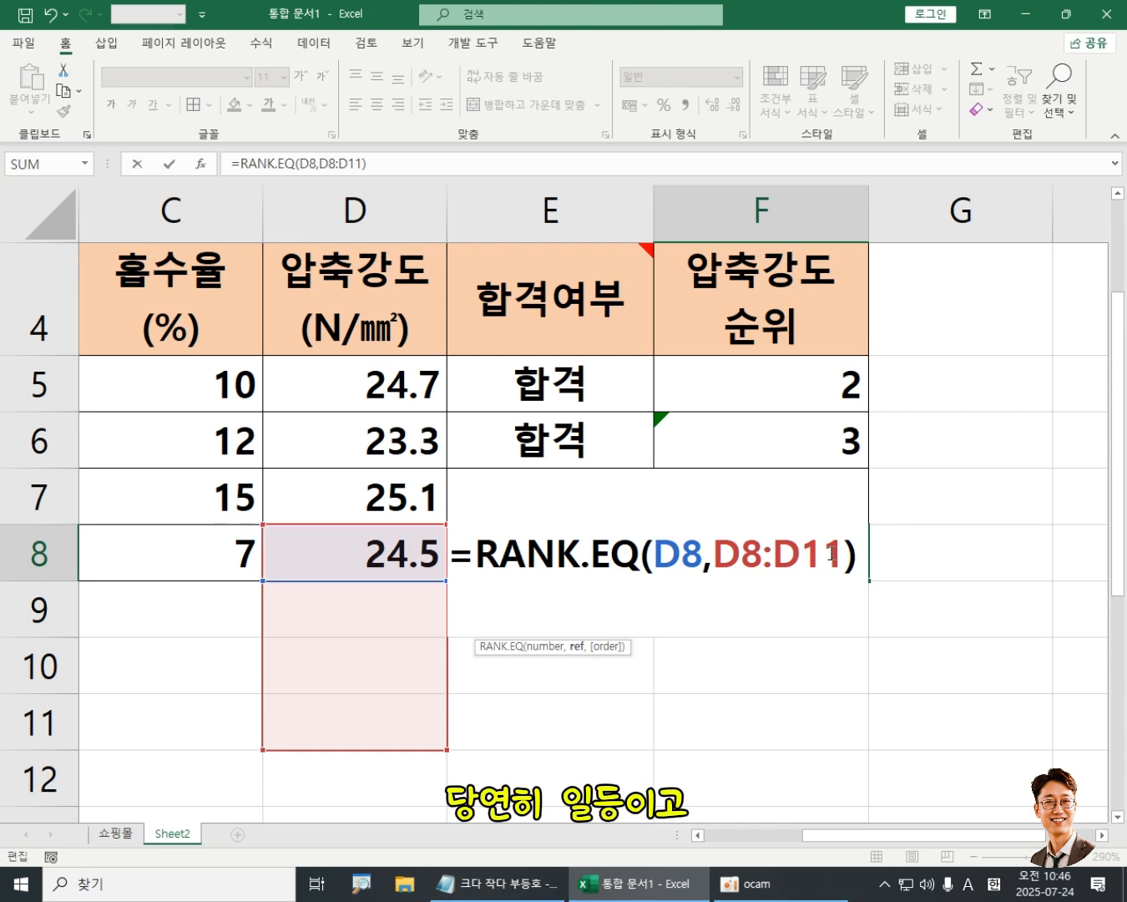
key(ctrl+Return)
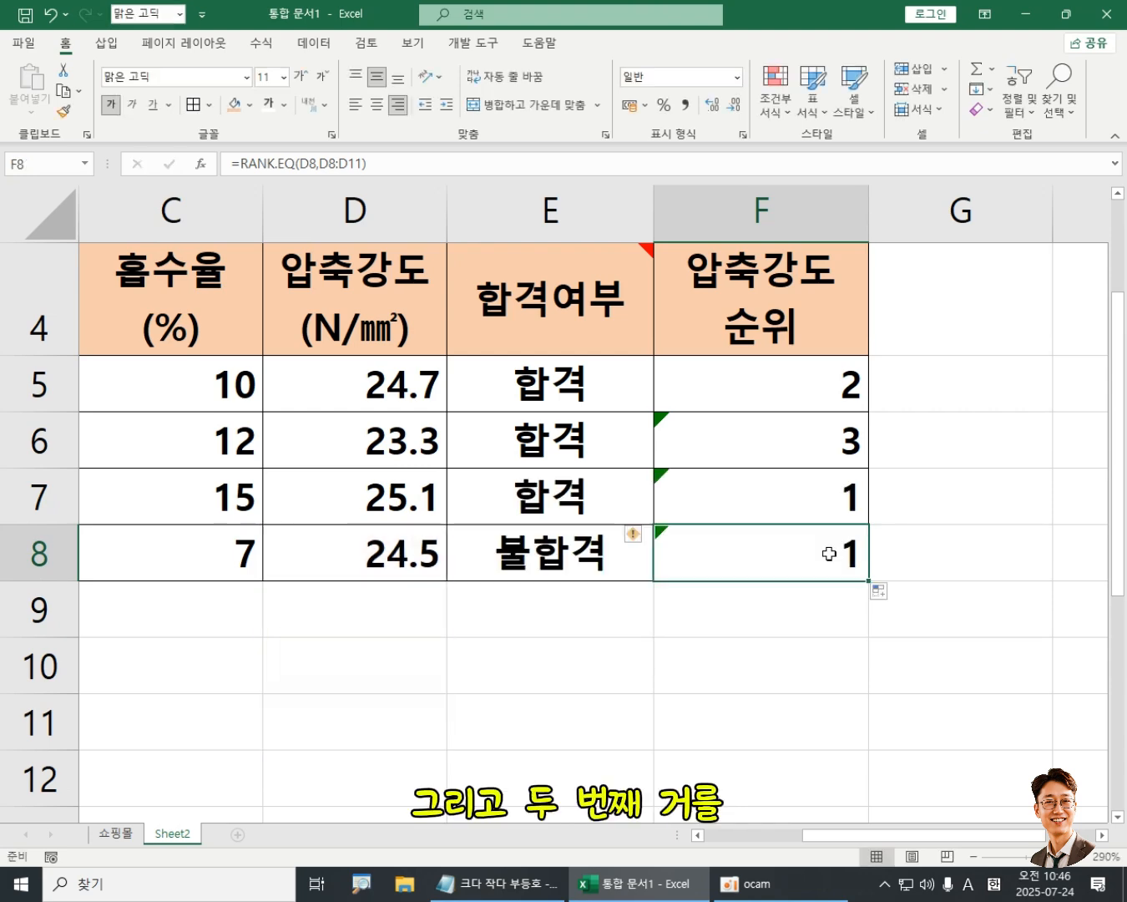
Check the copied RANK.EQ formula in F7 by temporarily shifting its range to D5:D8, and leave the cell unedited
click(802, 494)
double_click(777, 497)
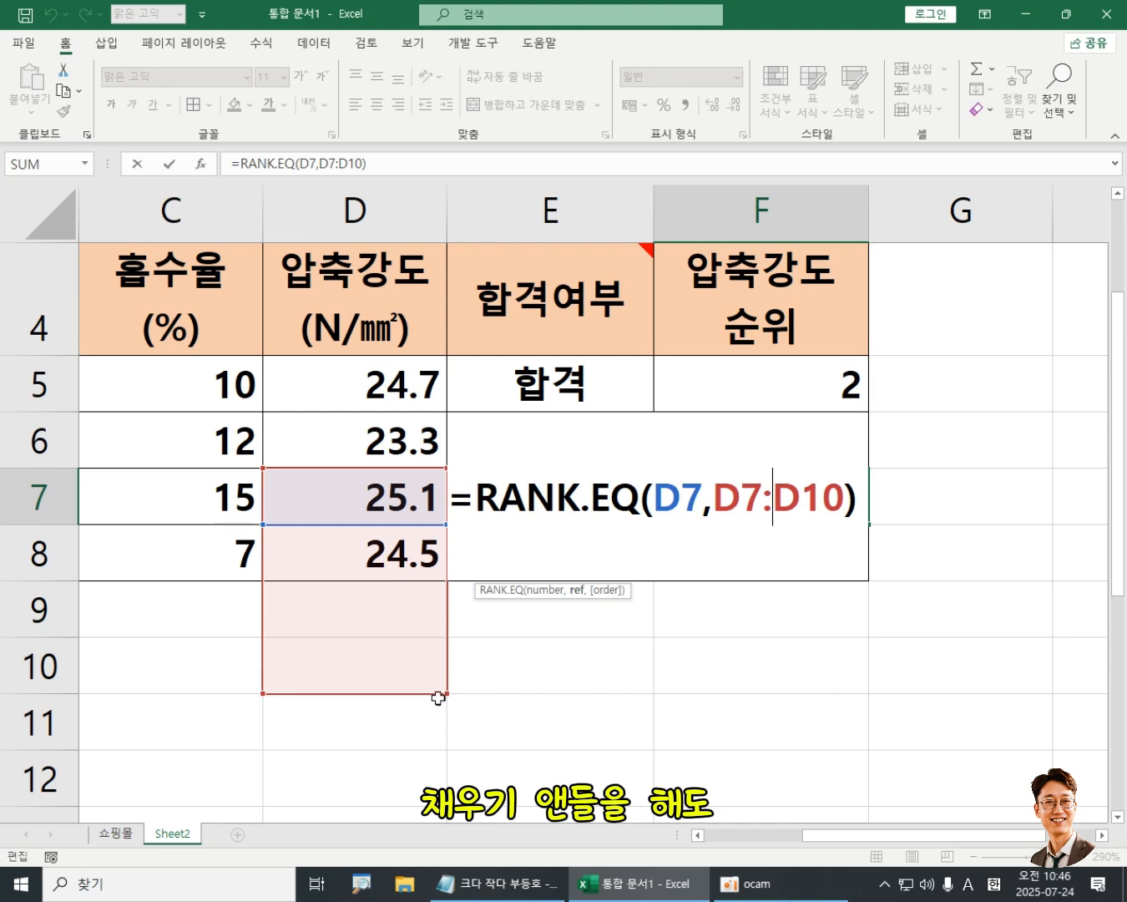
drag(434, 697, 433, 560)
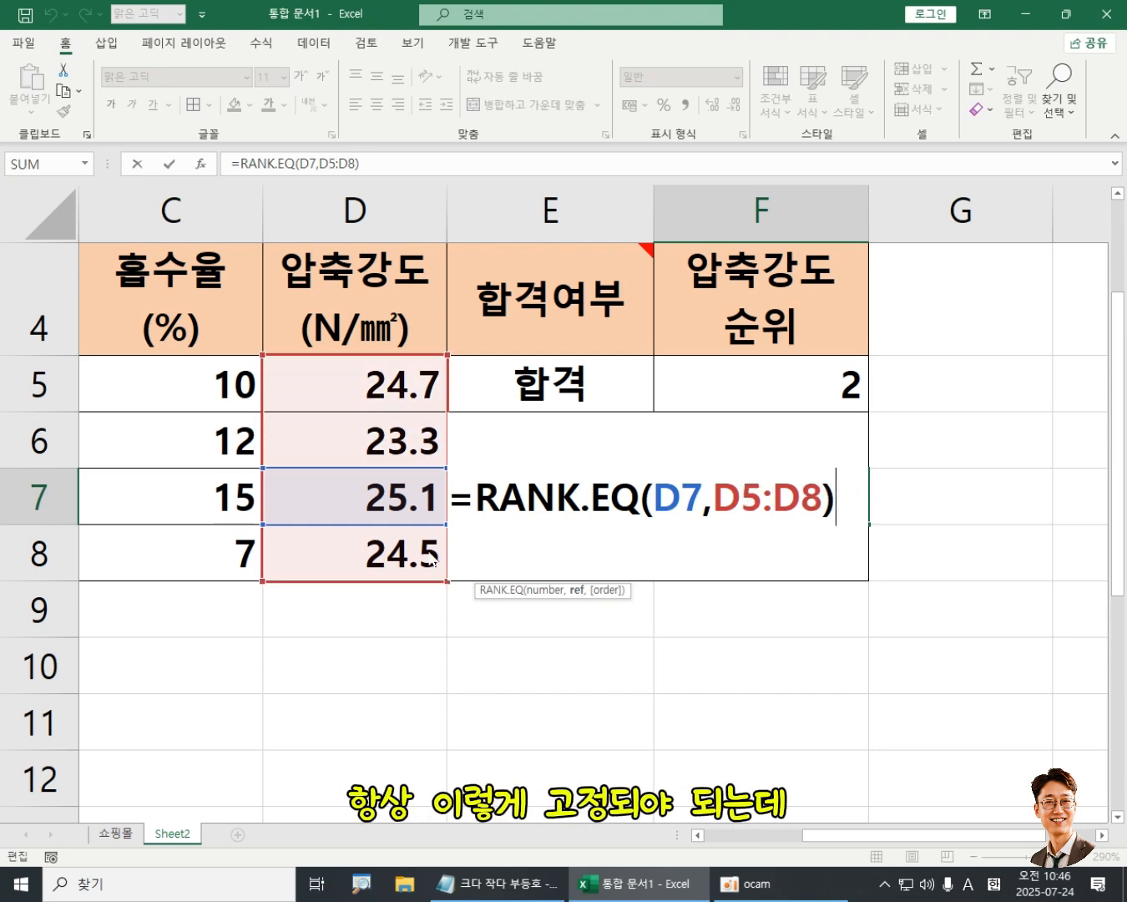
drag(434, 560, 364, 689)
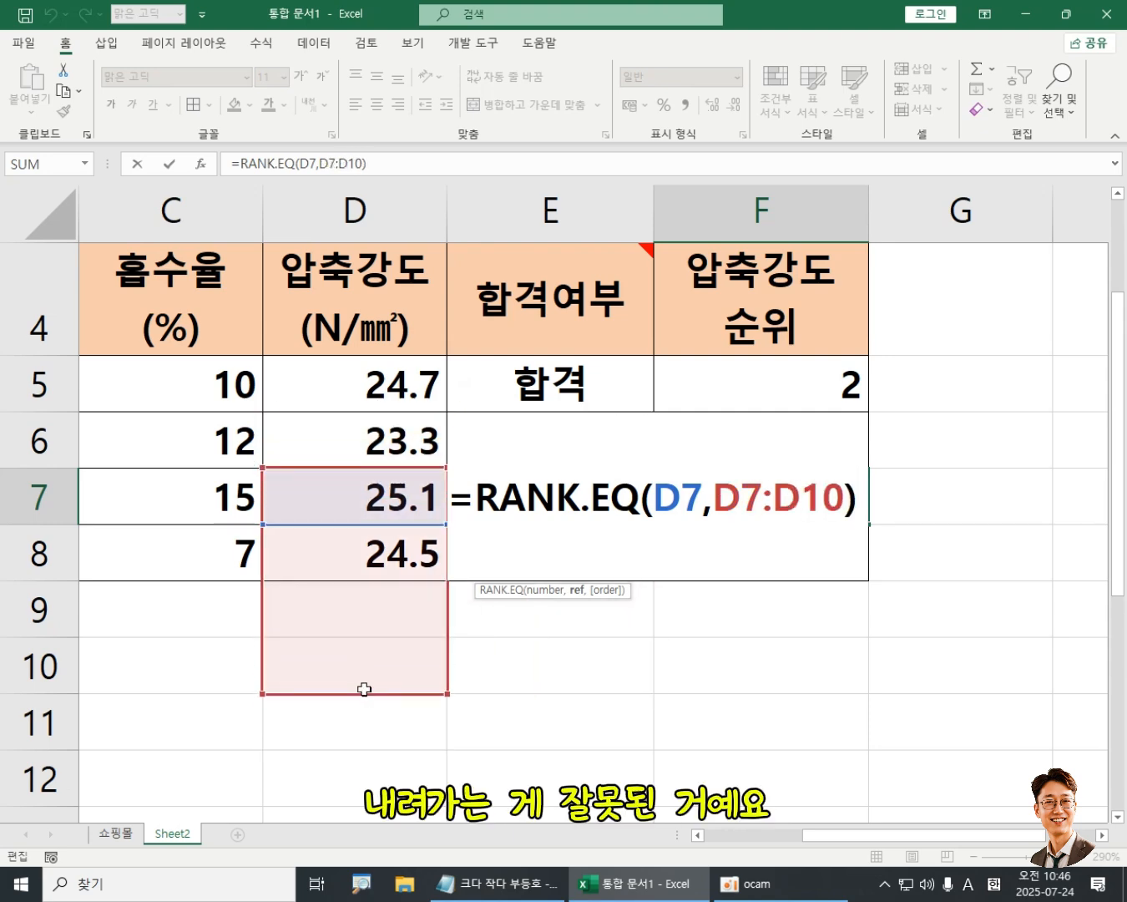
key(Escape)
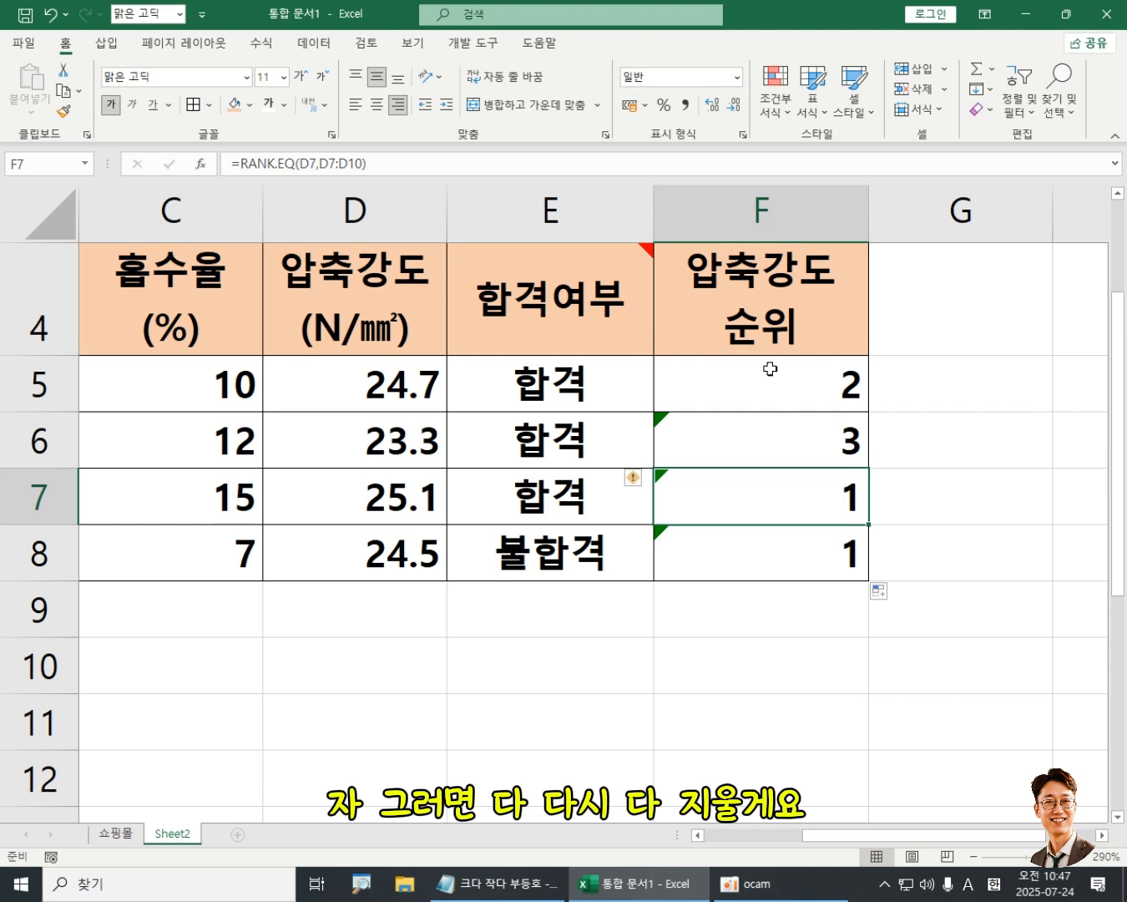
Clear the compressive strength ranks in F5:F8 and begin a new RANK.EQ formula in F5
drag(770, 368, 783, 565)
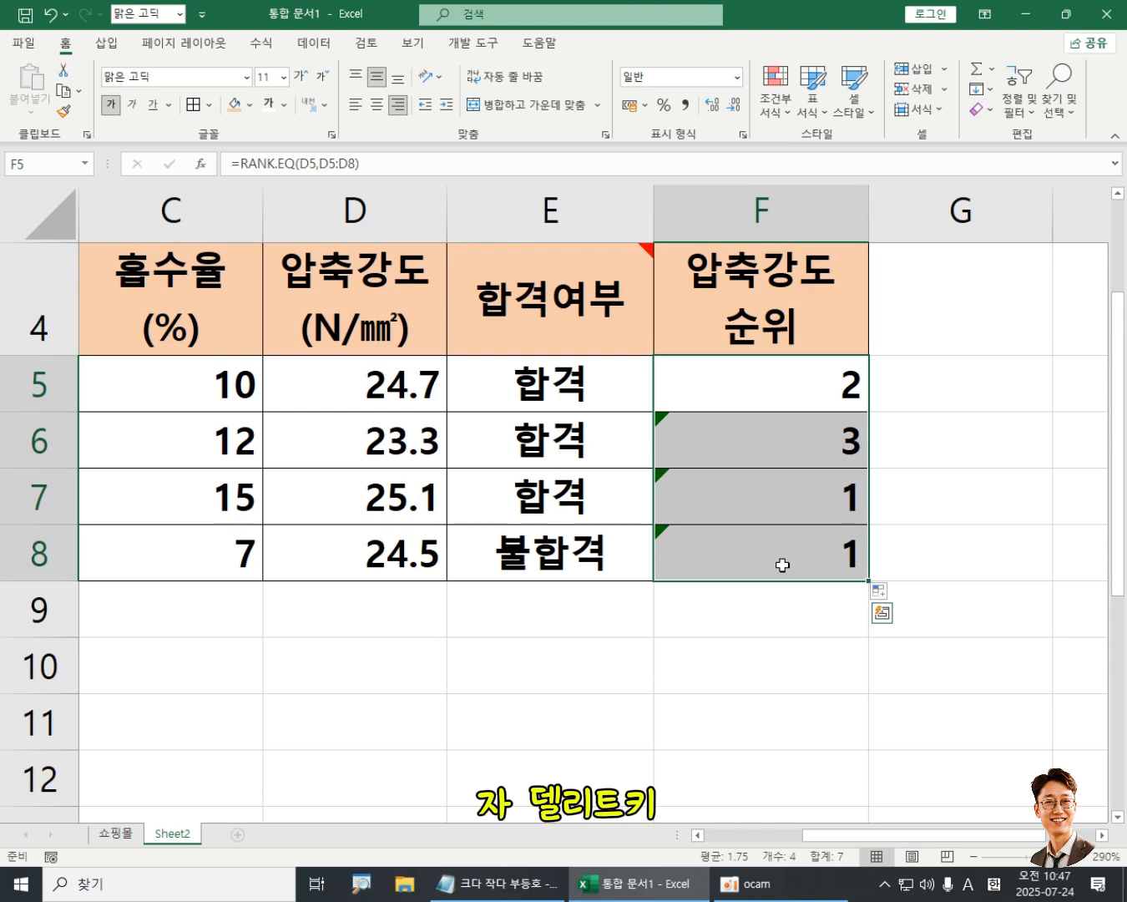
key(Delete)
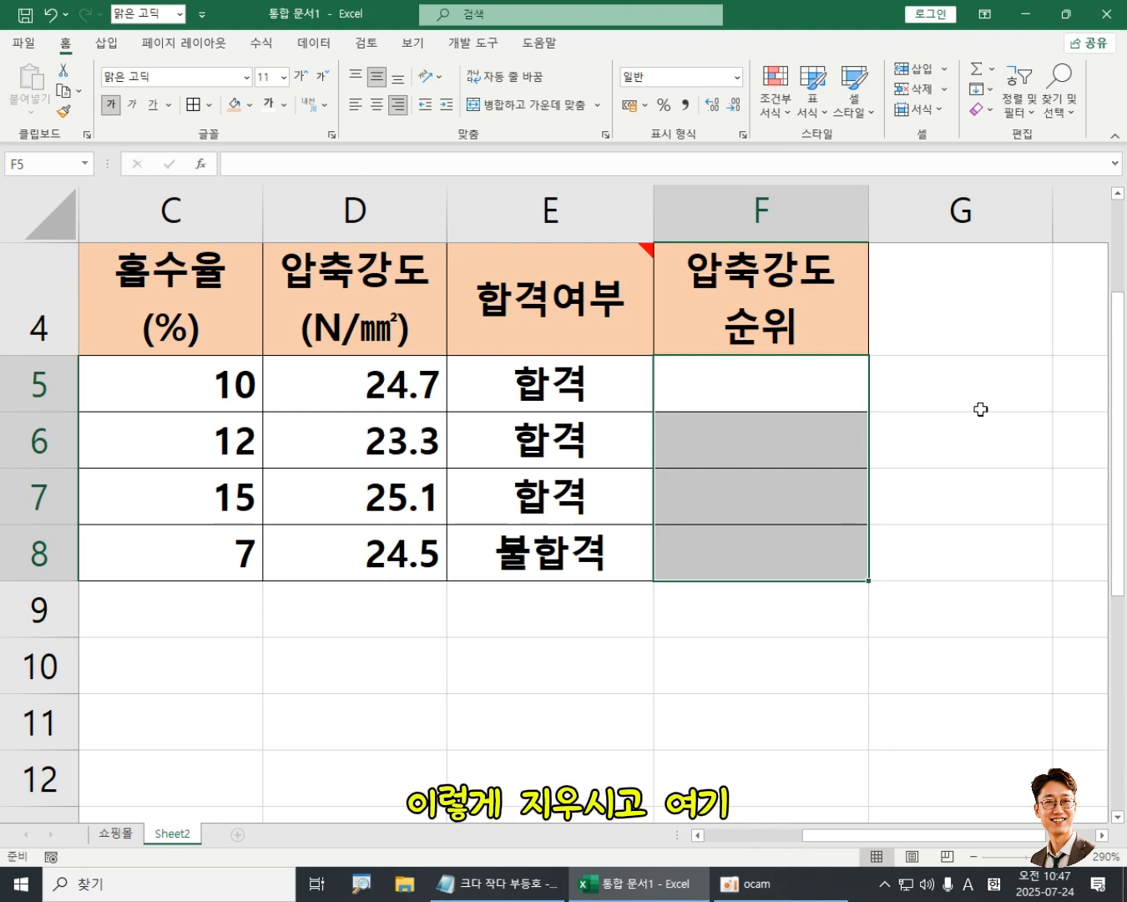
click(780, 386)
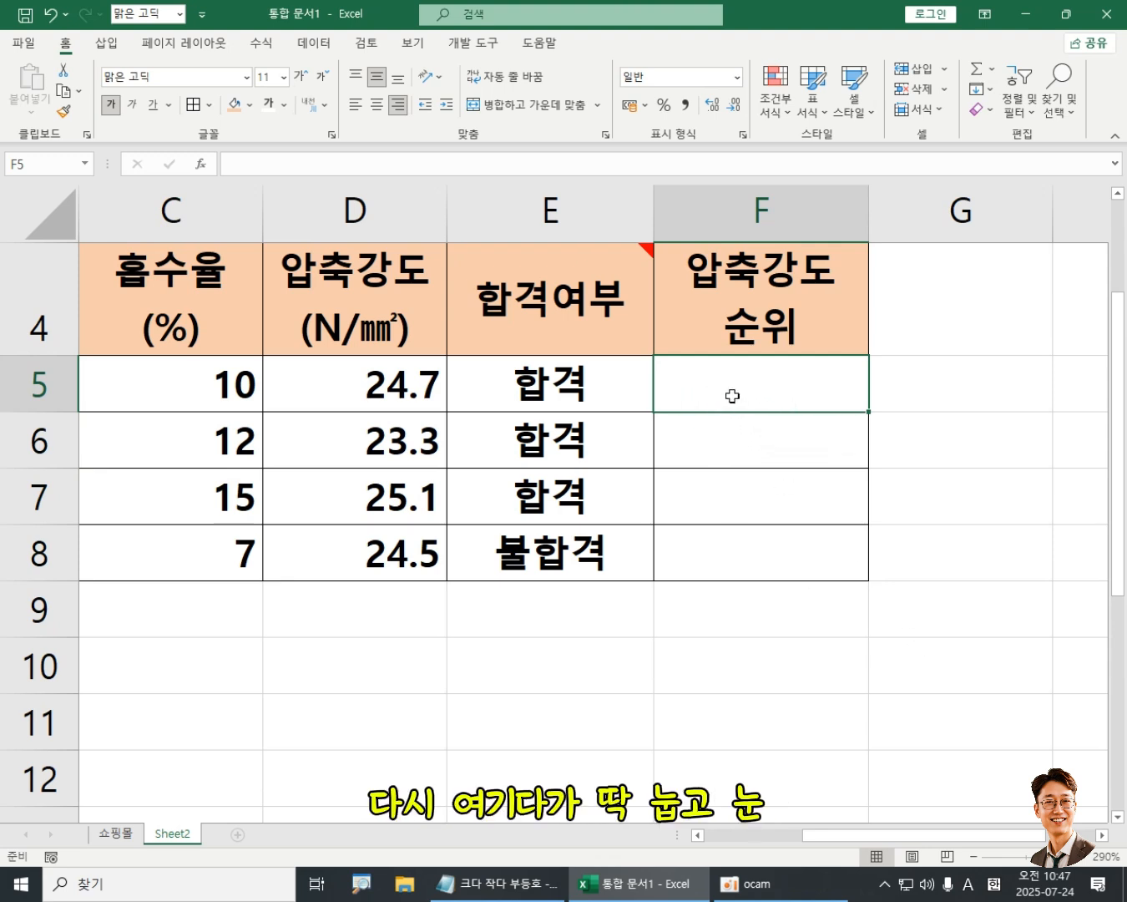
text(=)
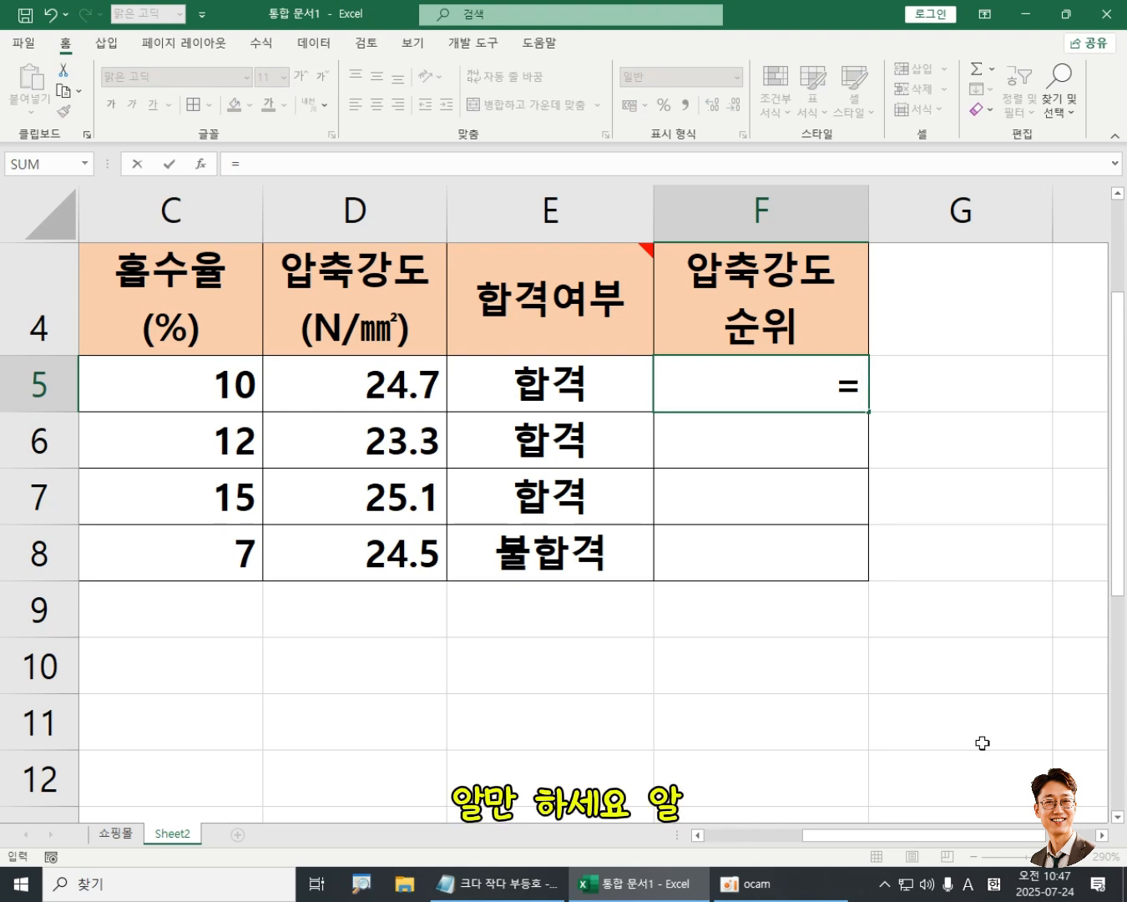
text(R)
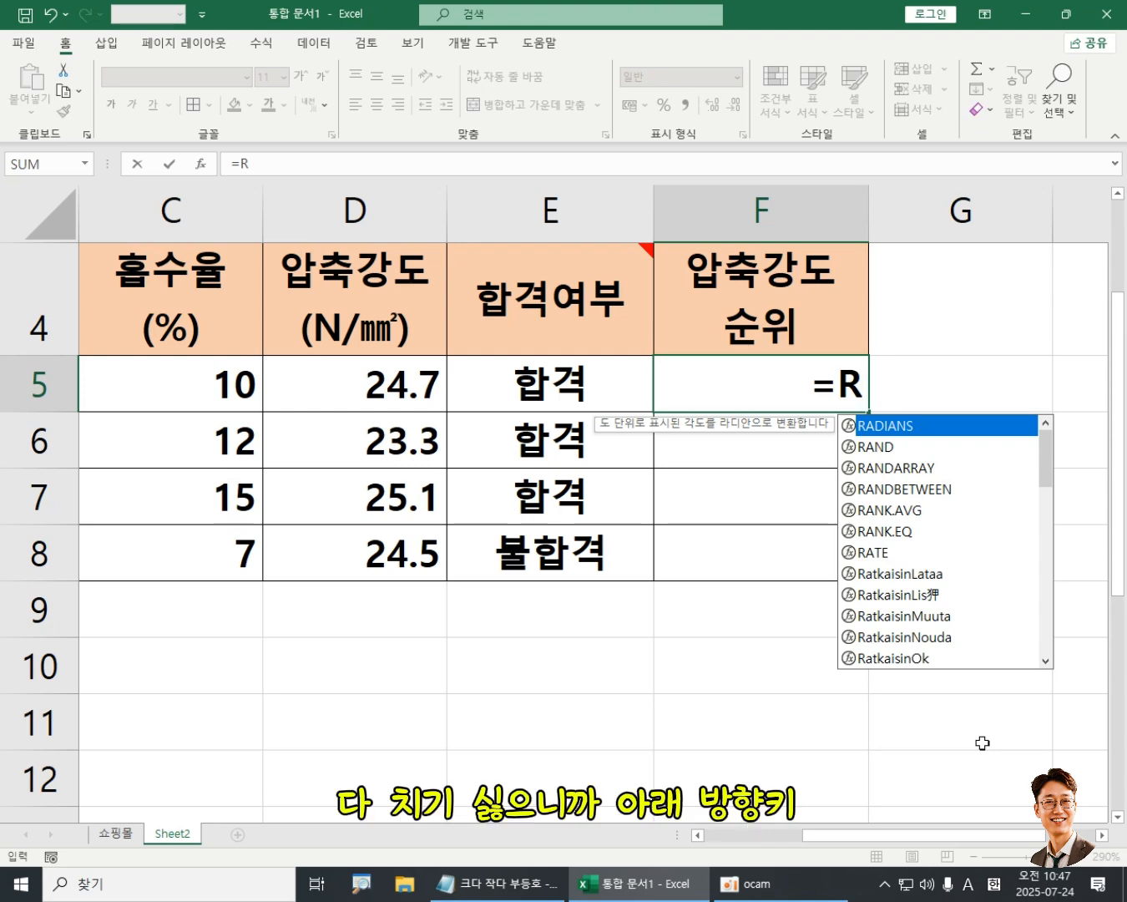
key(Down)
key(Down)
key(Down)
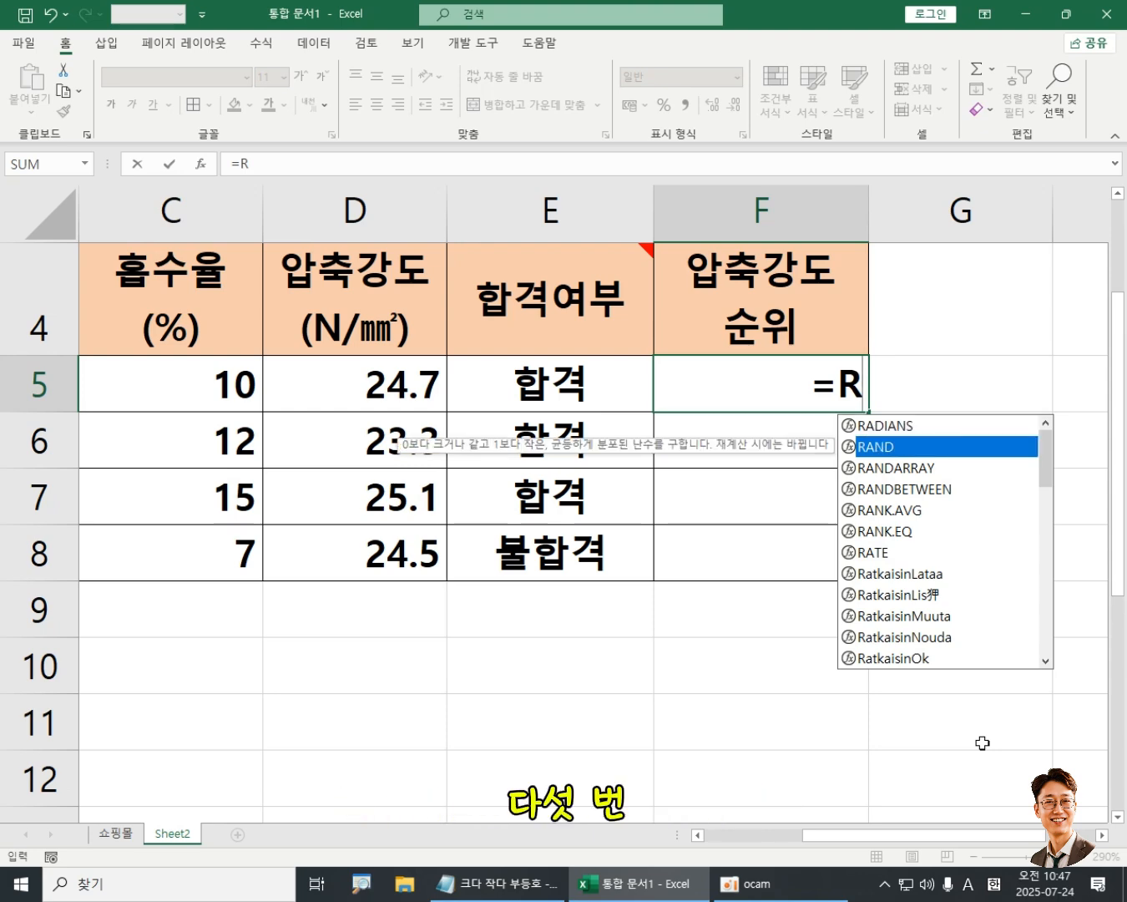
key(Down)
key(Down)
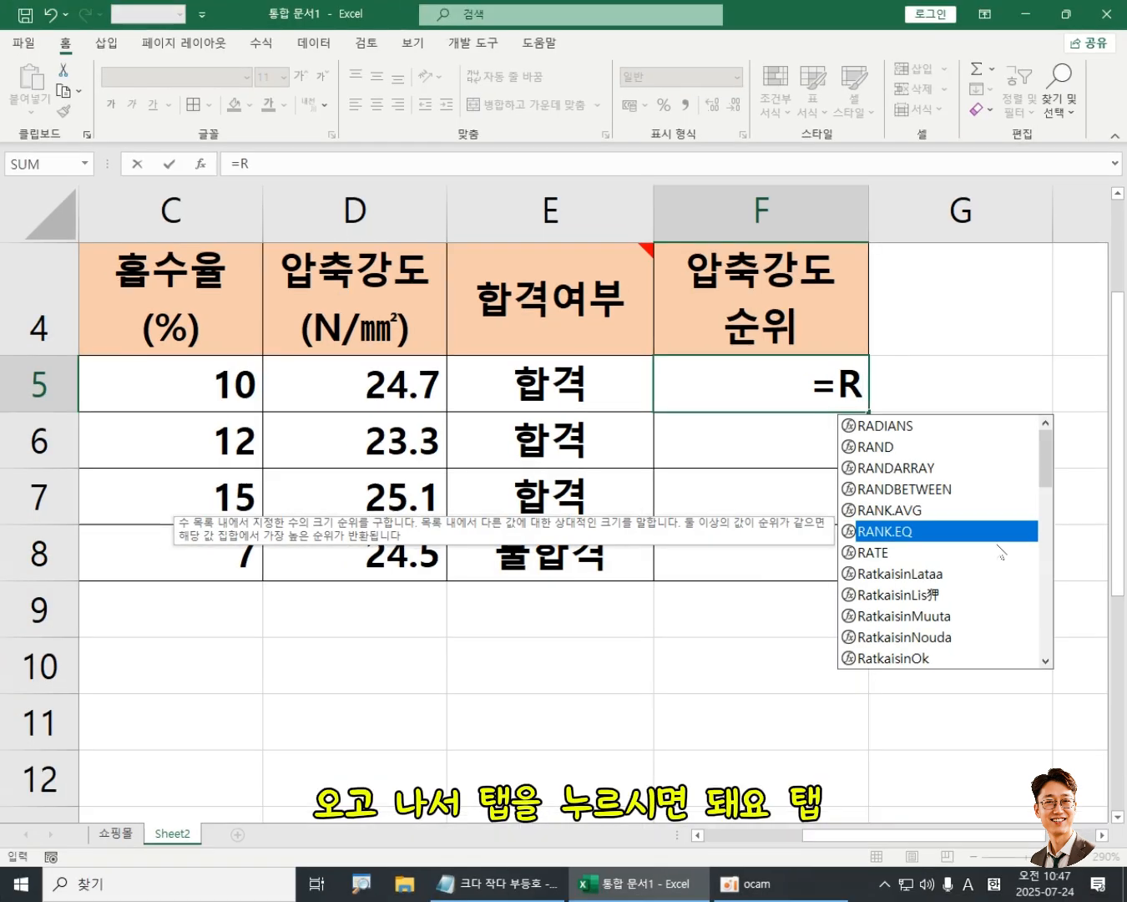
key(Tab)
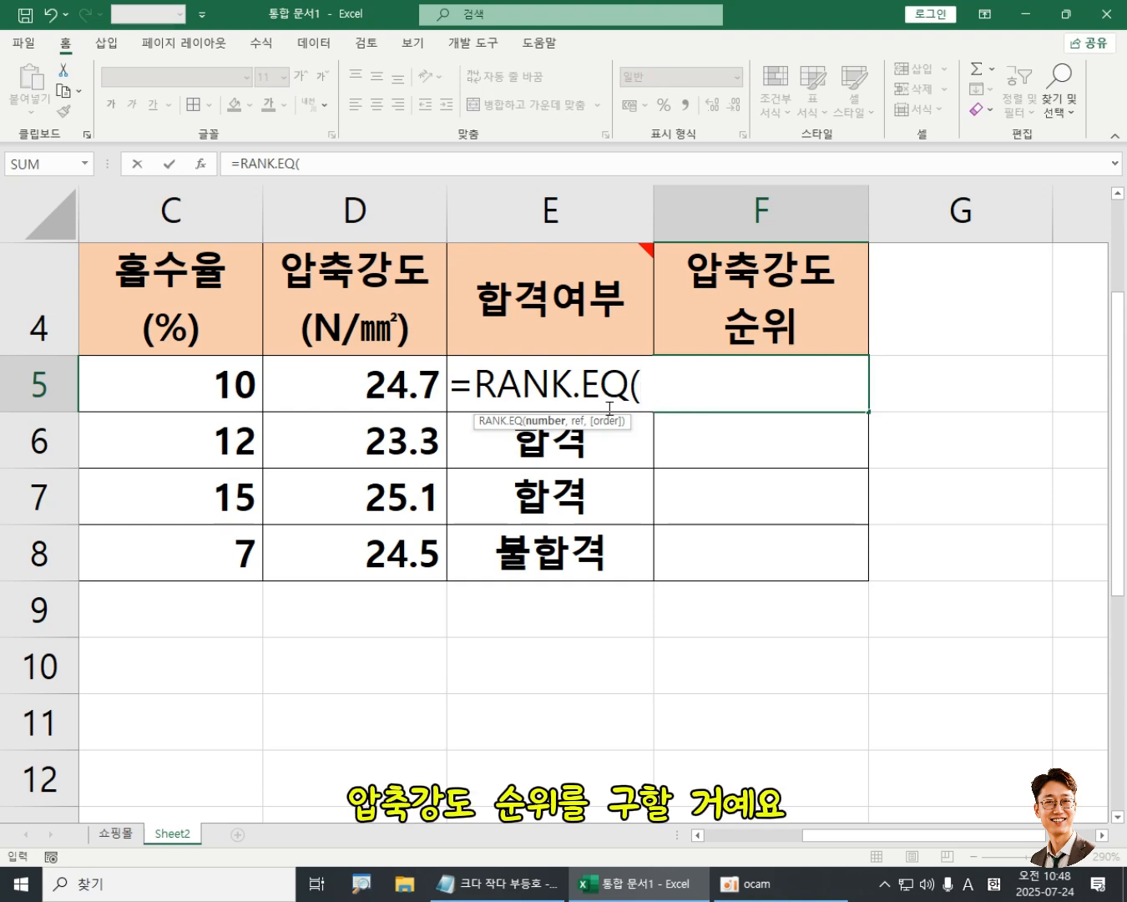
Reference D5 as the number argument and D5:D8 as the ranking range in the F5 formula
click(339, 388)
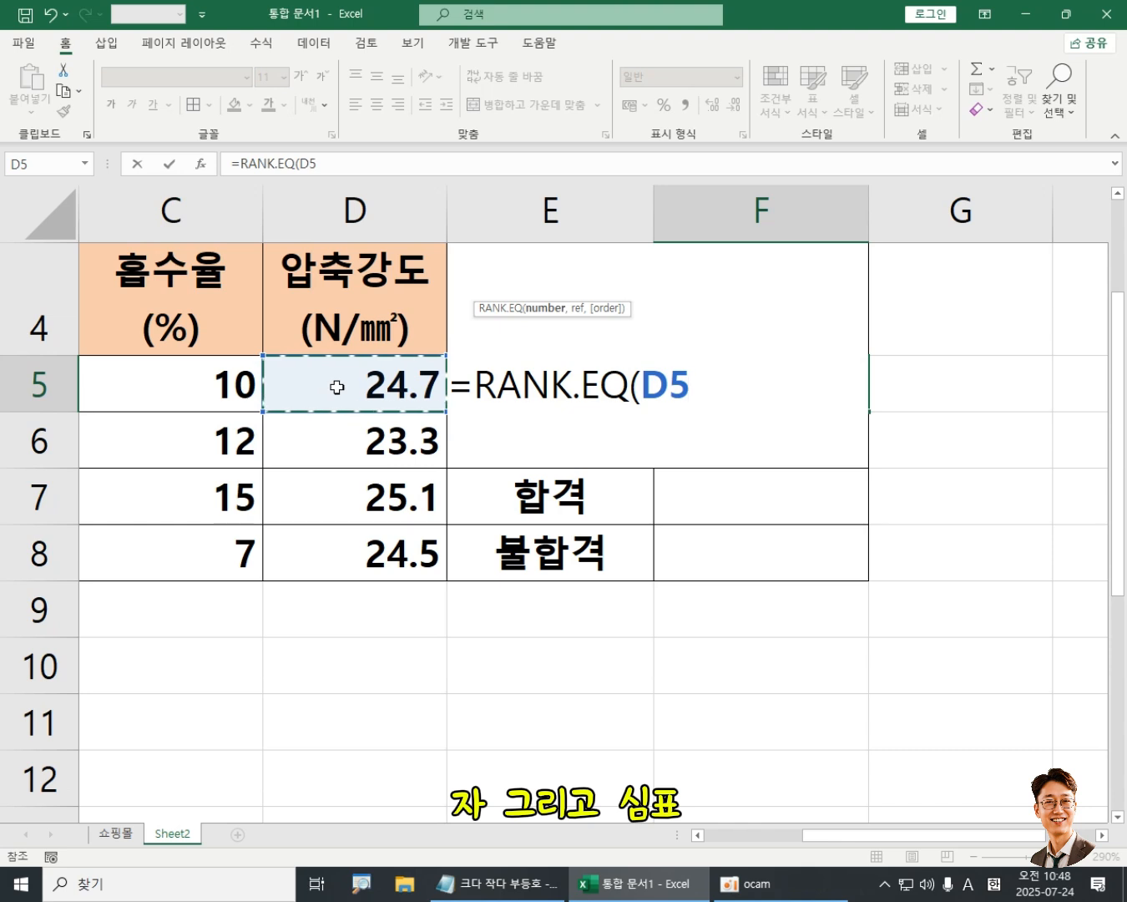
text(,)
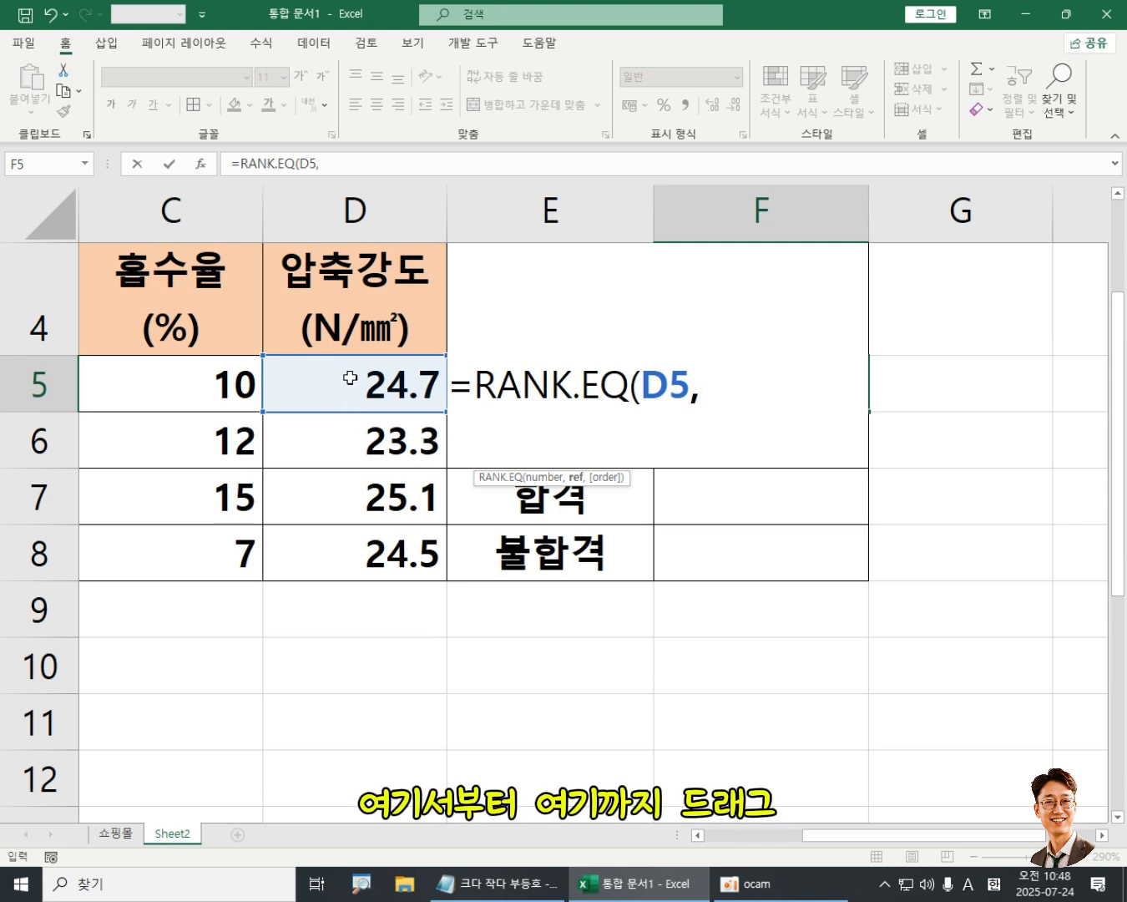
drag(350, 380, 365, 550)
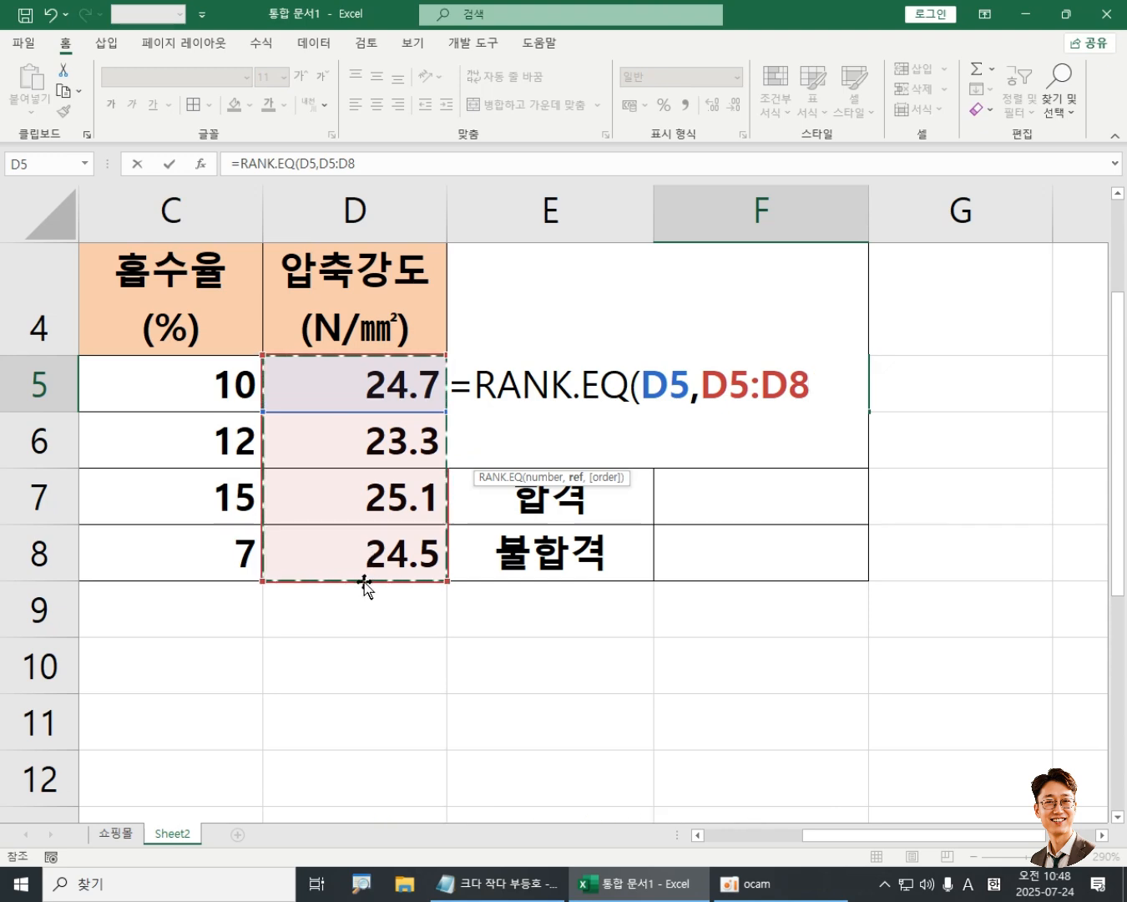
drag(364, 584, 381, 552)
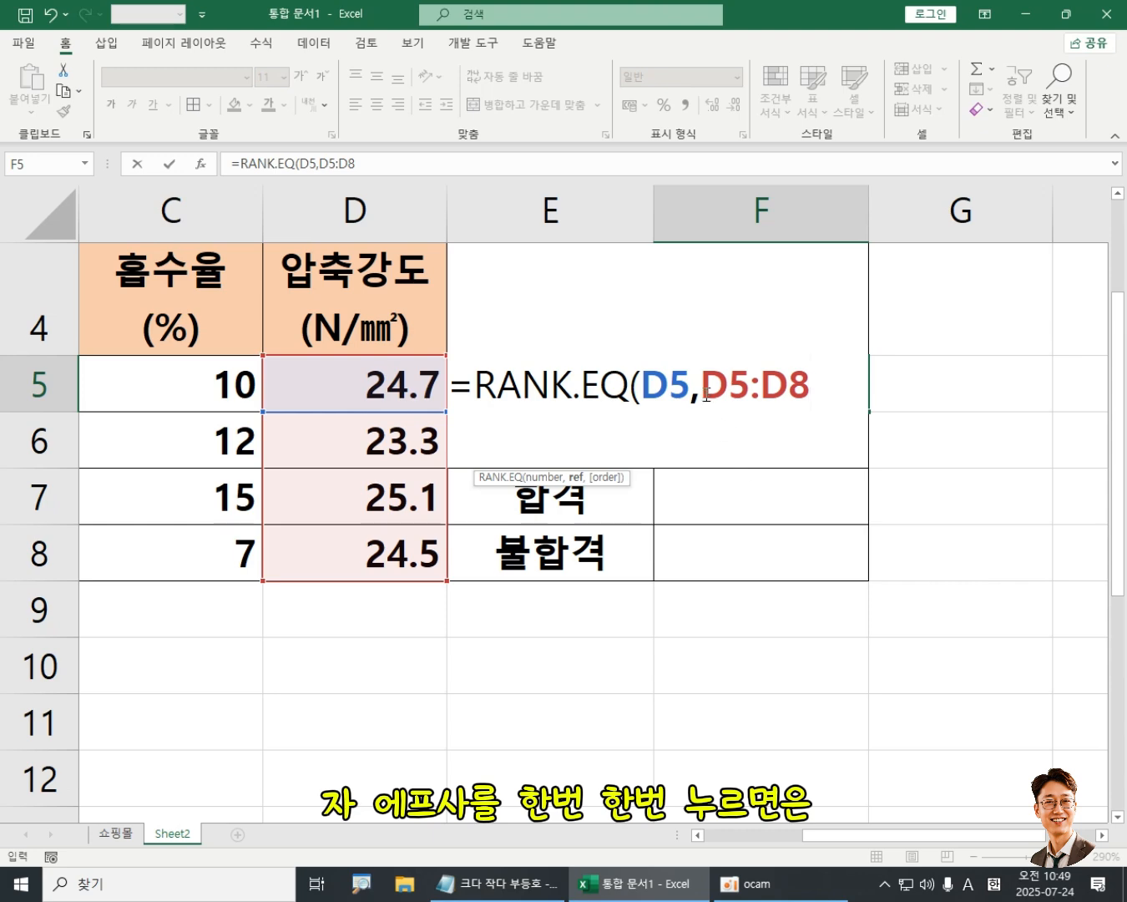
Make the ranking range in the F5 formula absolute as $D$5:$D$8, leaving the D5 argument relative
drag(702, 387, 813, 388)
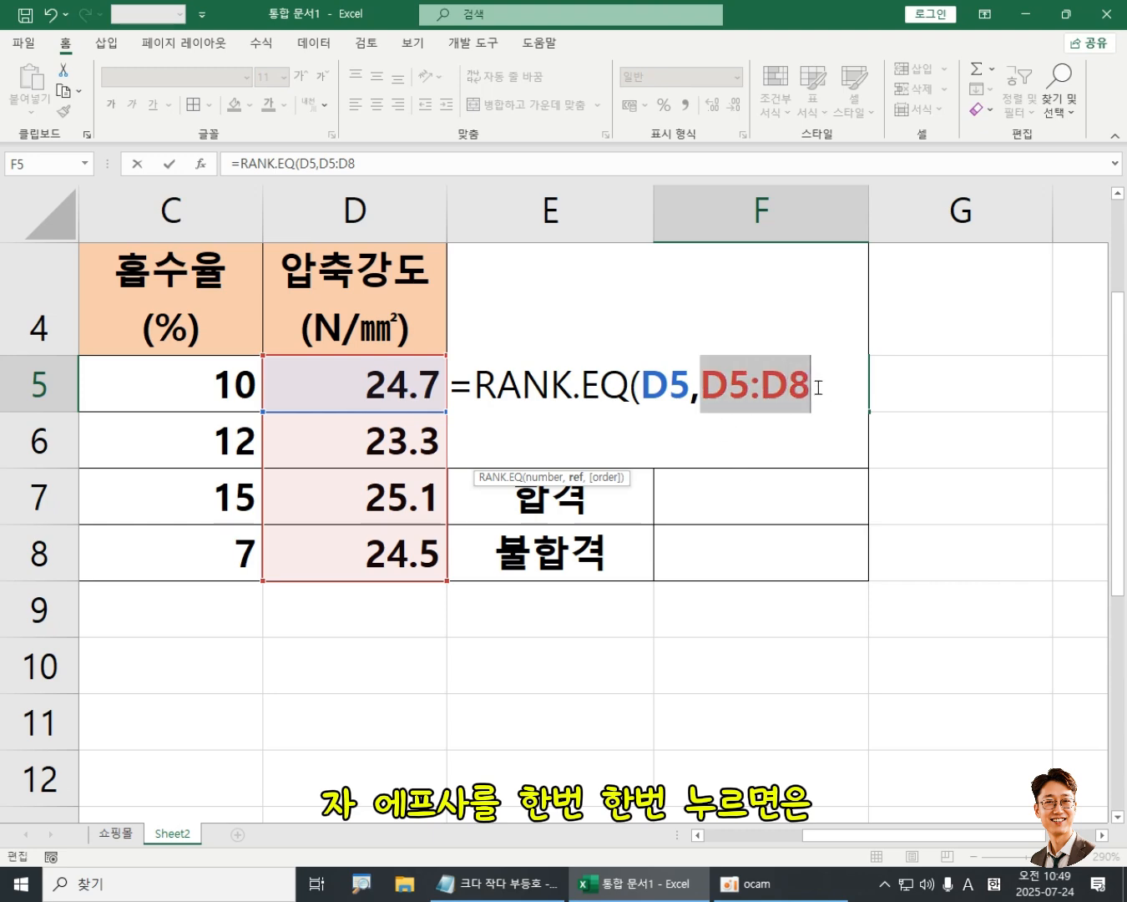
click(817, 388)
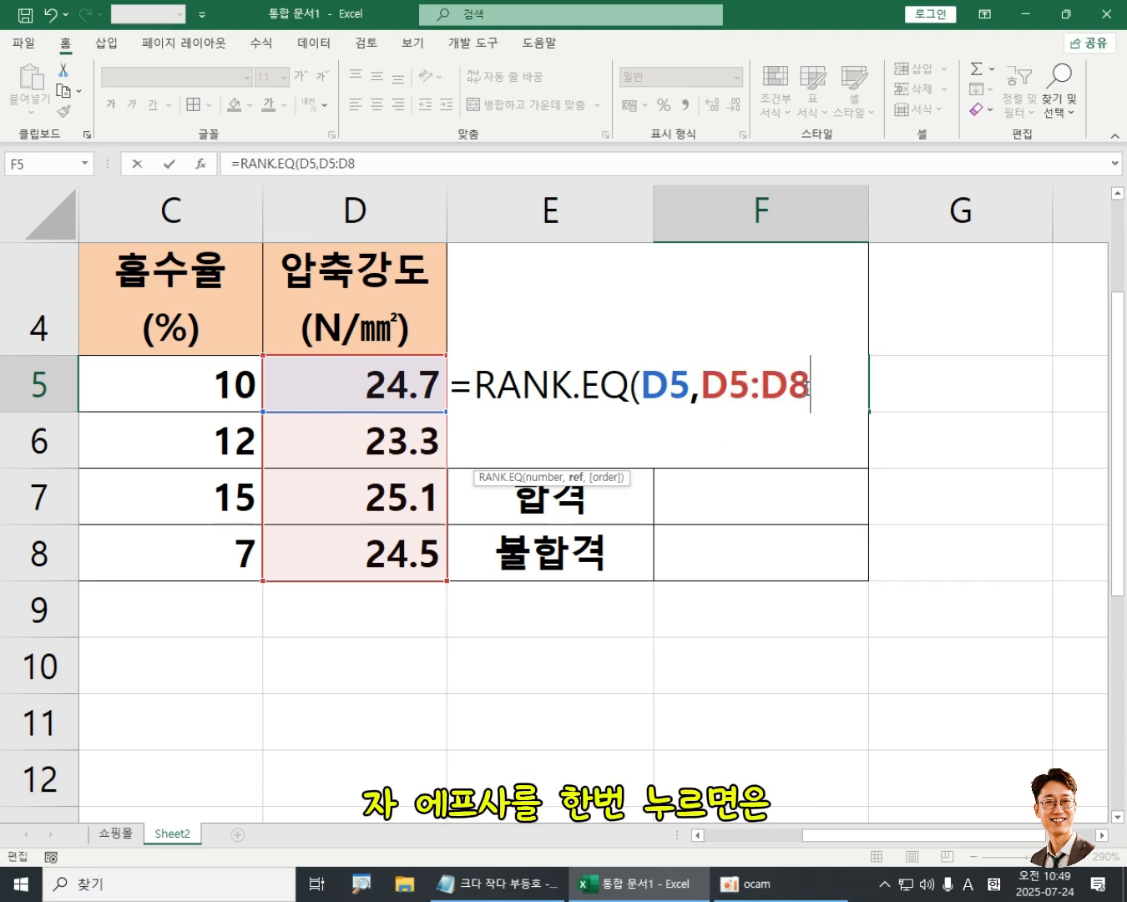
click(703, 385)
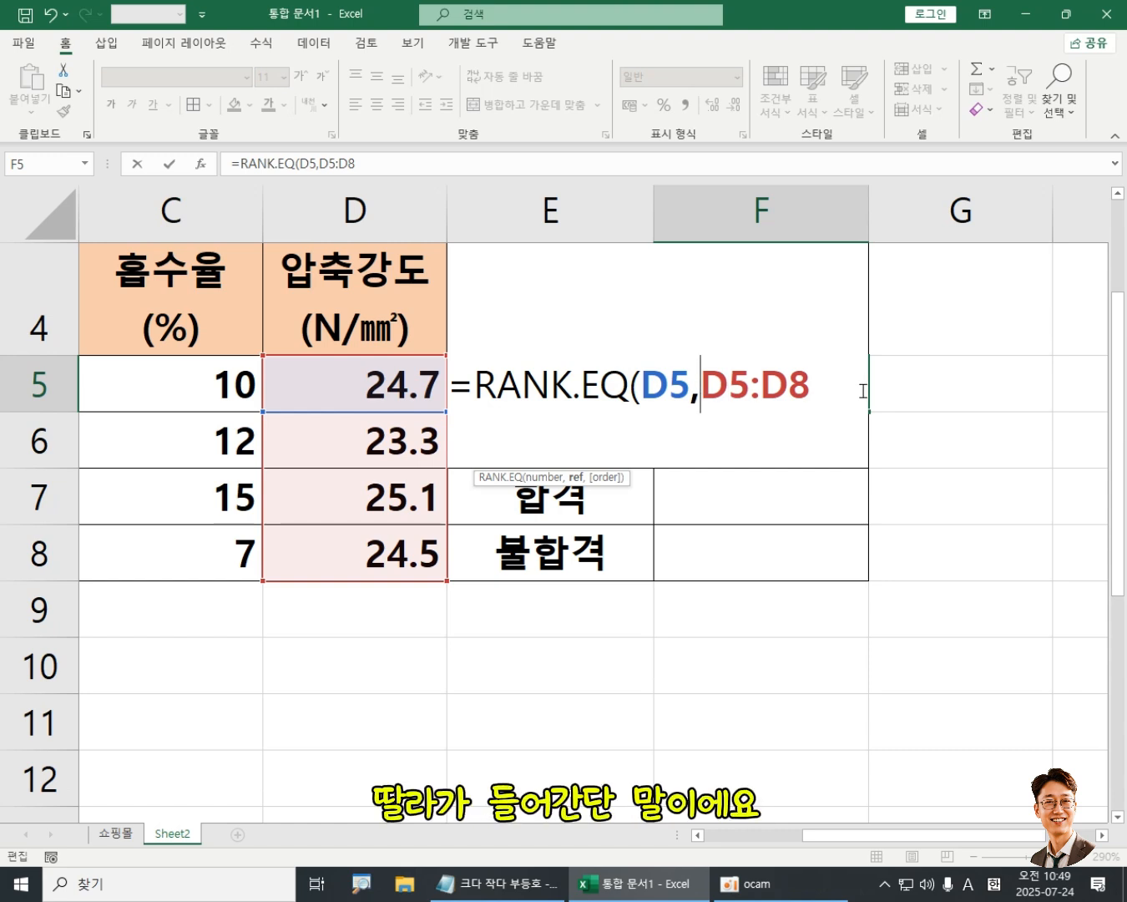
text($)
key(Right)
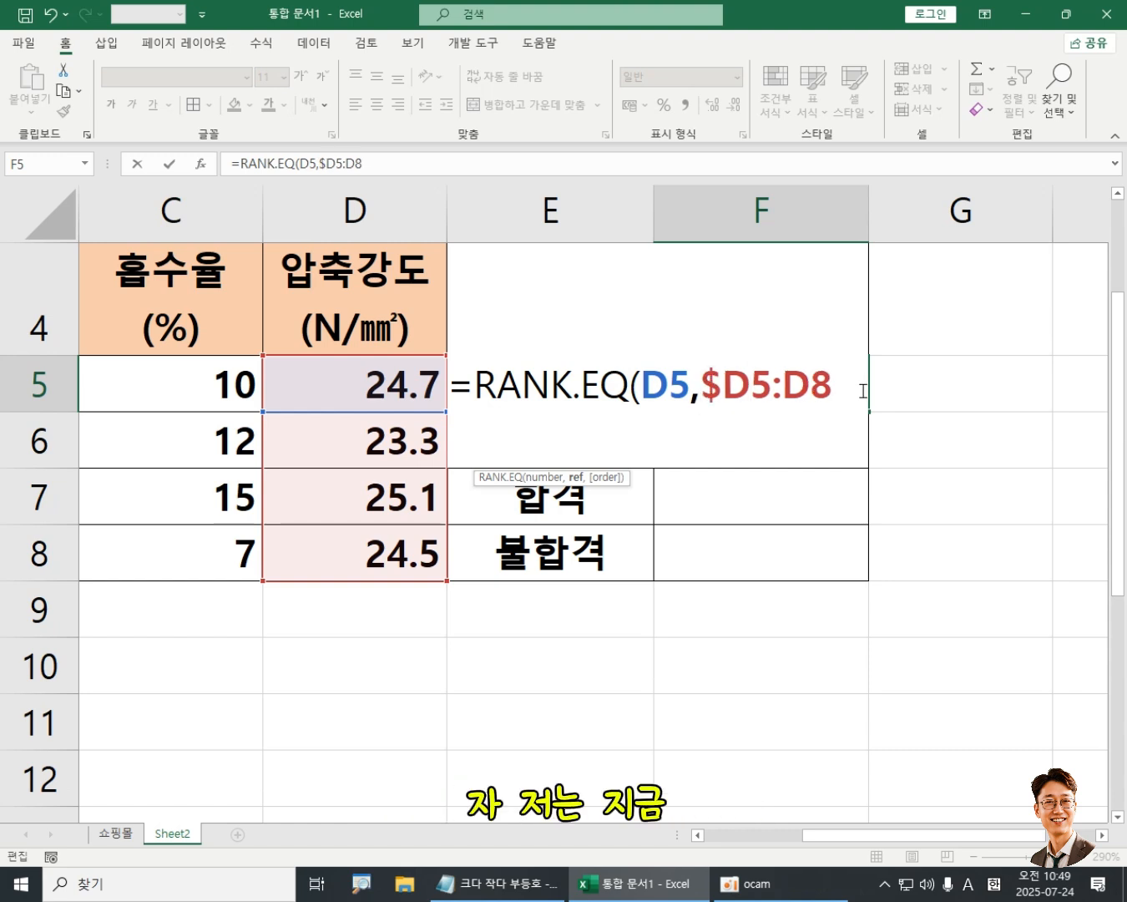
text($)
key(Right)
key(Right)
text($)
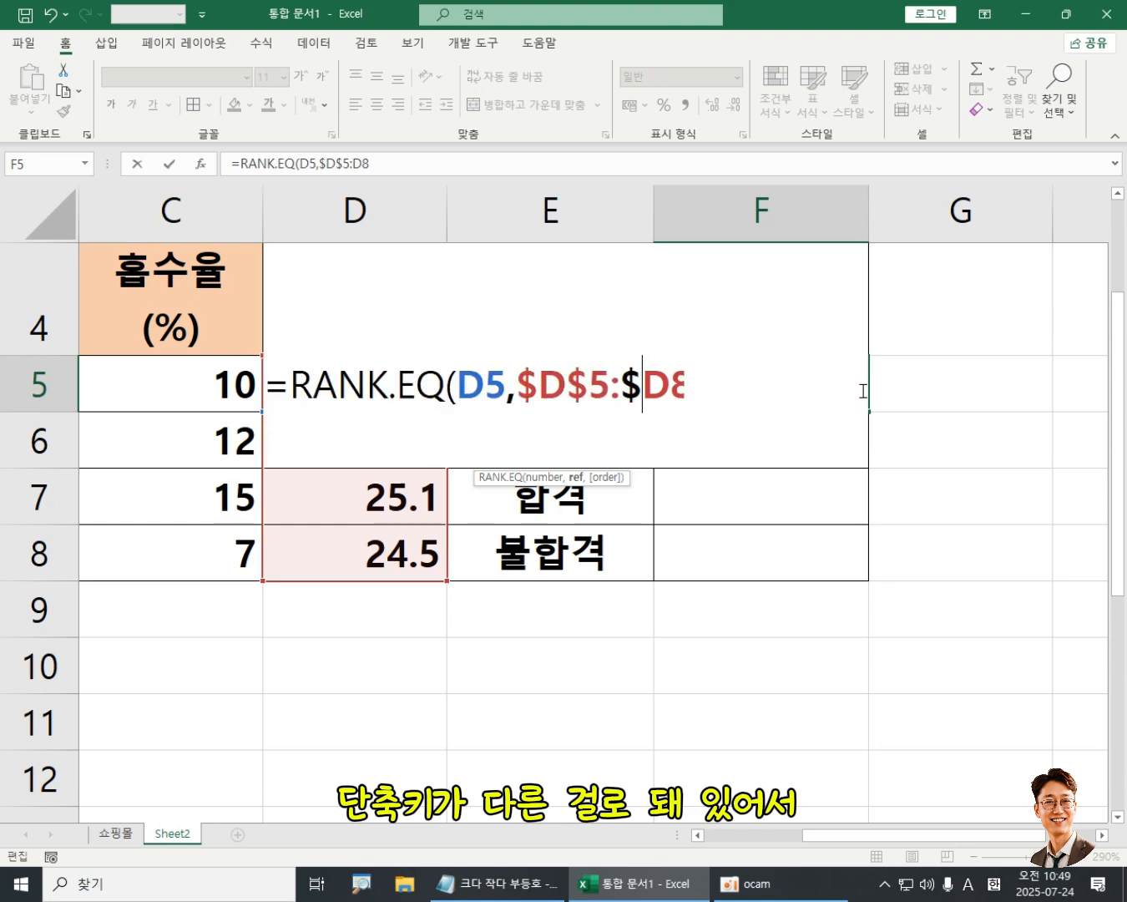
key(Right)
text($)
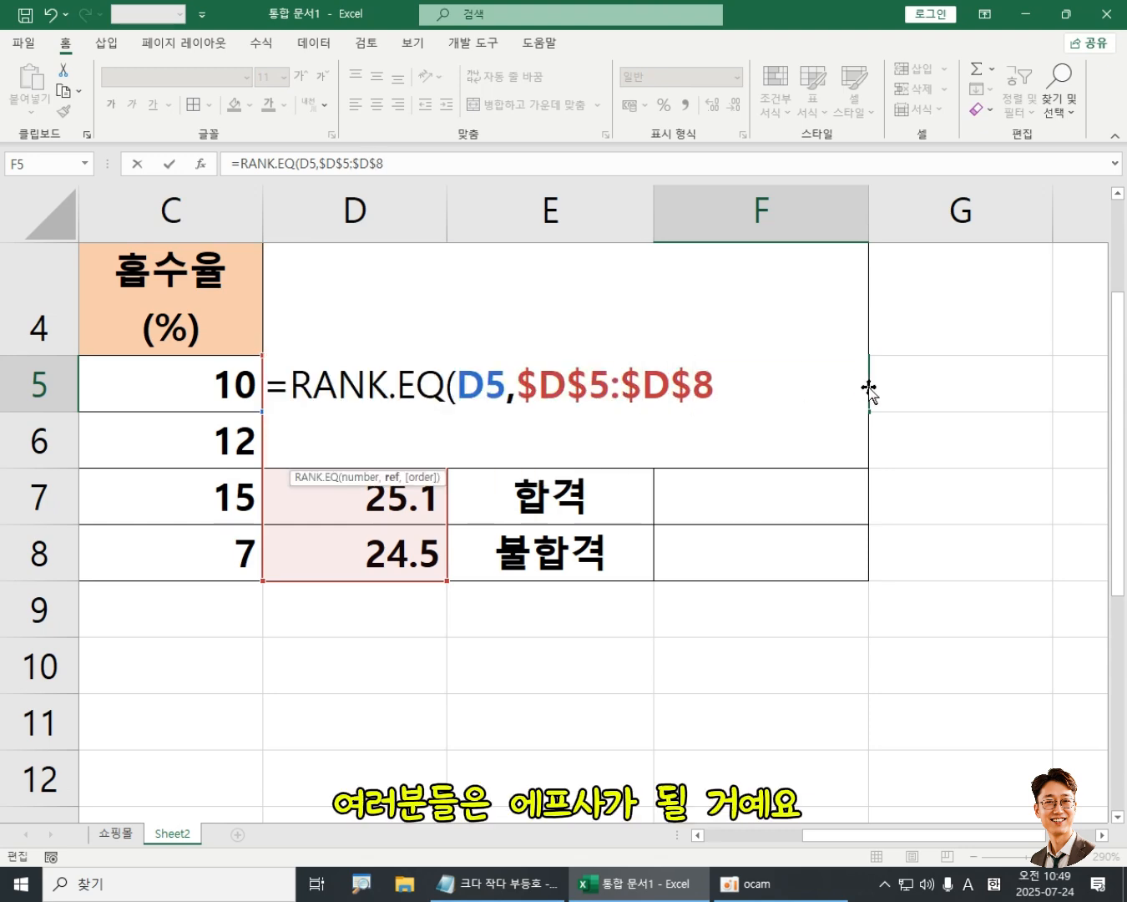
key(Right)
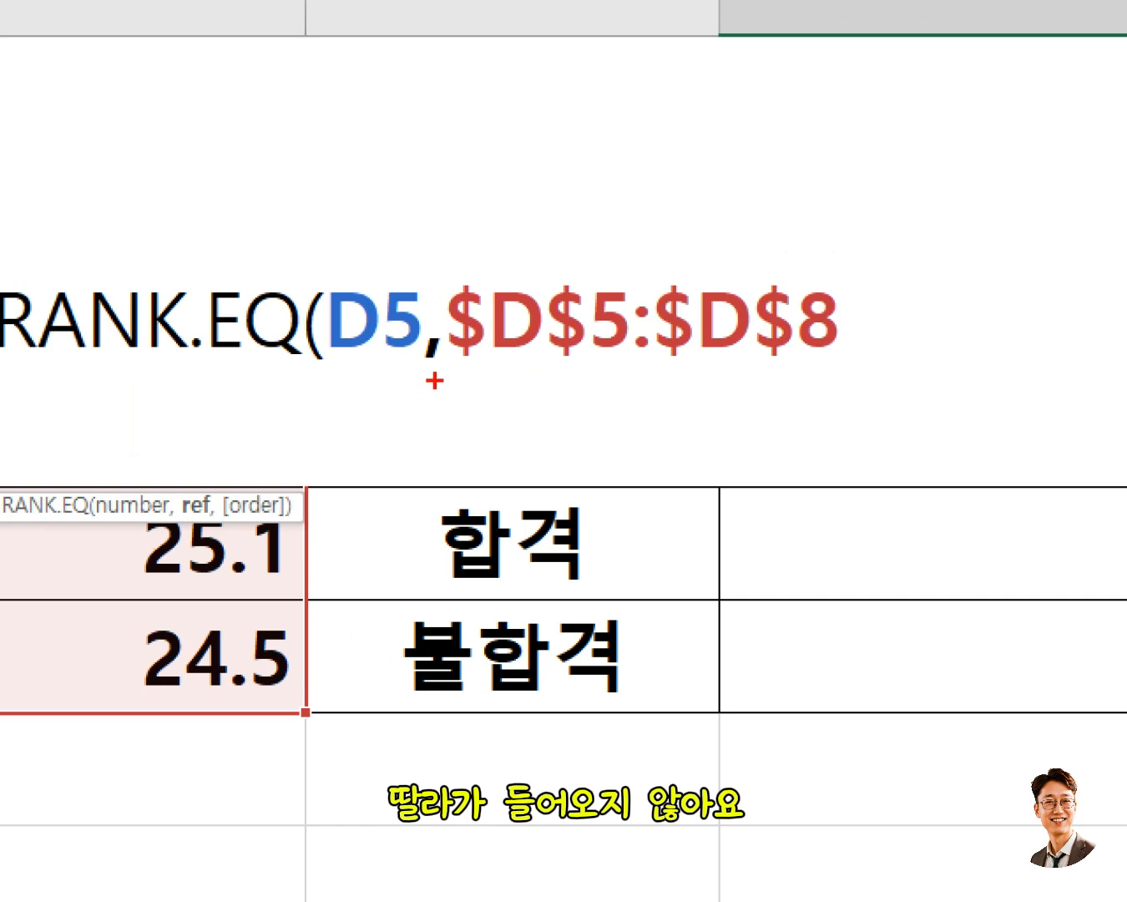
drag(510, 414, 881, 377)
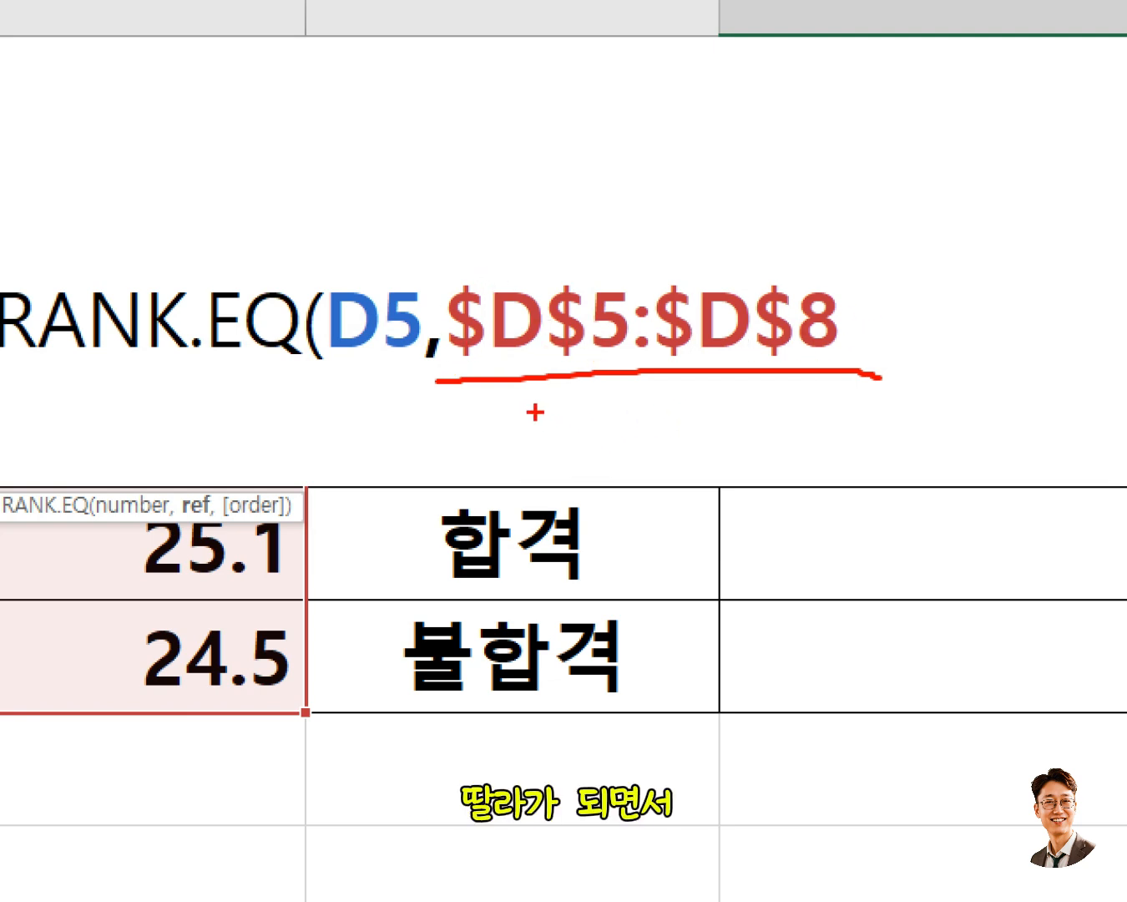
mouse_move(539, 410)
mouse_down()
mouse_move(599, 451)
mouse_move(572, 448)
mouse_move(573, 470)
mouse_move(617, 481)
mouse_up()
mouse_move(646, 411)
mouse_down()
mouse_move(654, 458)
mouse_move(699, 459)
mouse_move(711, 435)
mouse_move(717, 476)
mouse_move(673, 476)
mouse_move(716, 497)
mouse_move(700, 469)
mouse_up()
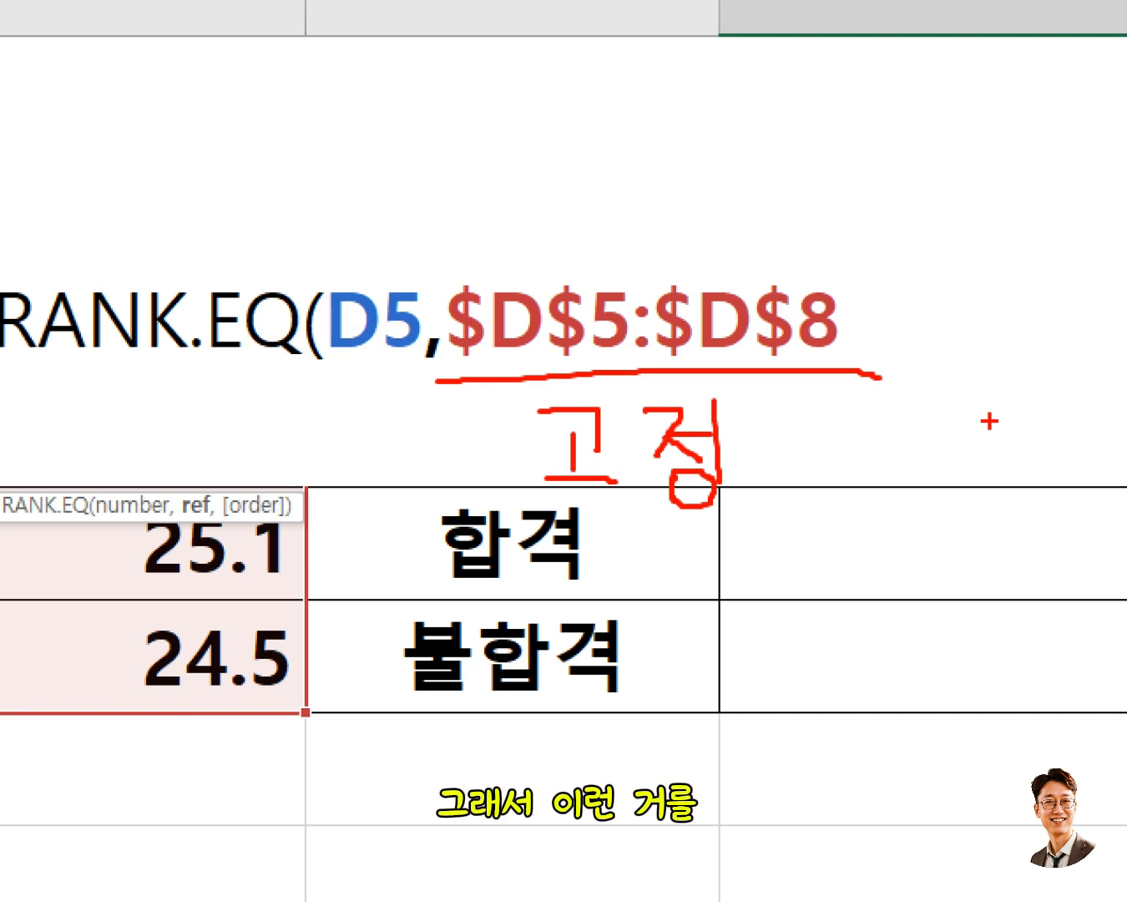
mouse_move(502, 134)
mouse_down()
mouse_move(544, 131)
mouse_move(501, 191)
mouse_move(574, 194)
mouse_move(593, 166)
mouse_move(598, 235)
mouse_move(635, 257)
mouse_up()
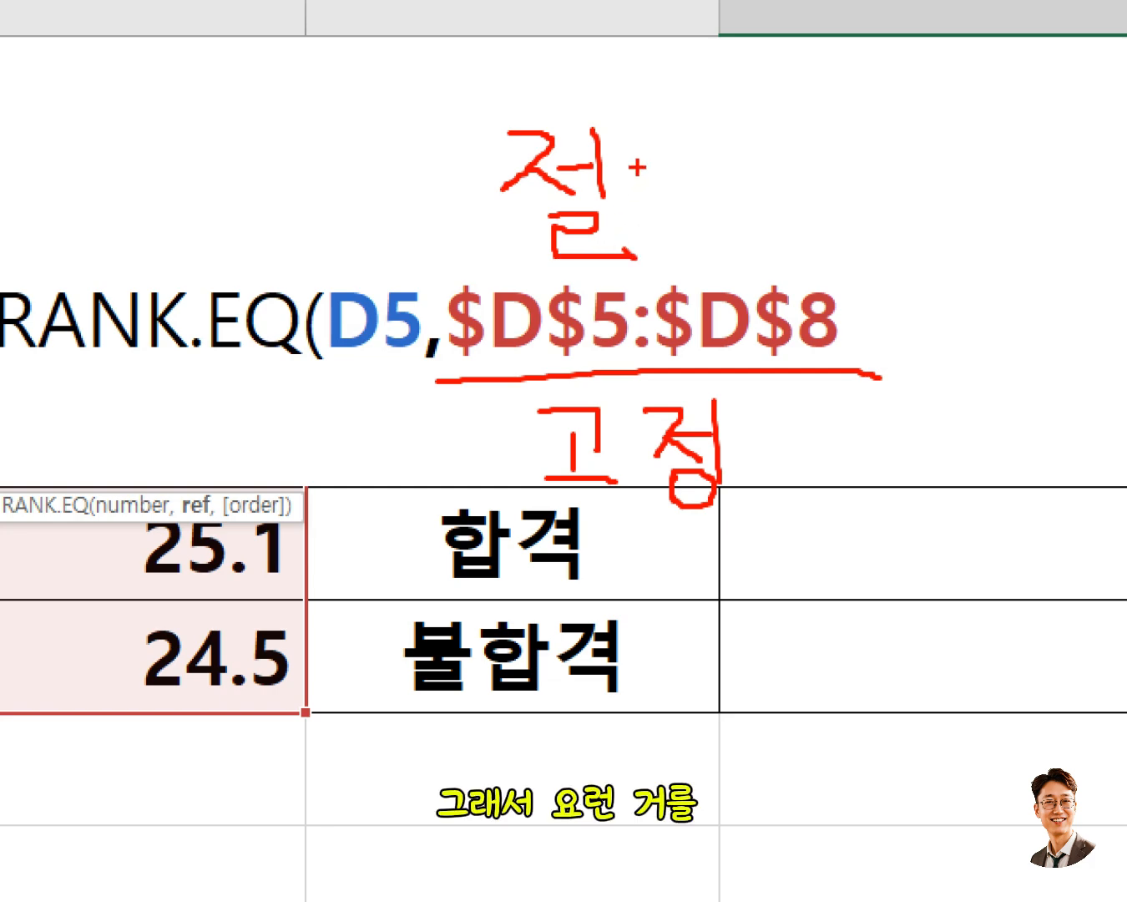
mouse_move(647, 144)
mouse_down()
mouse_move(681, 144)
mouse_move(674, 193)
mouse_move(699, 235)
mouse_up()
drag(700, 187, 712, 187)
drag(725, 130, 733, 274)
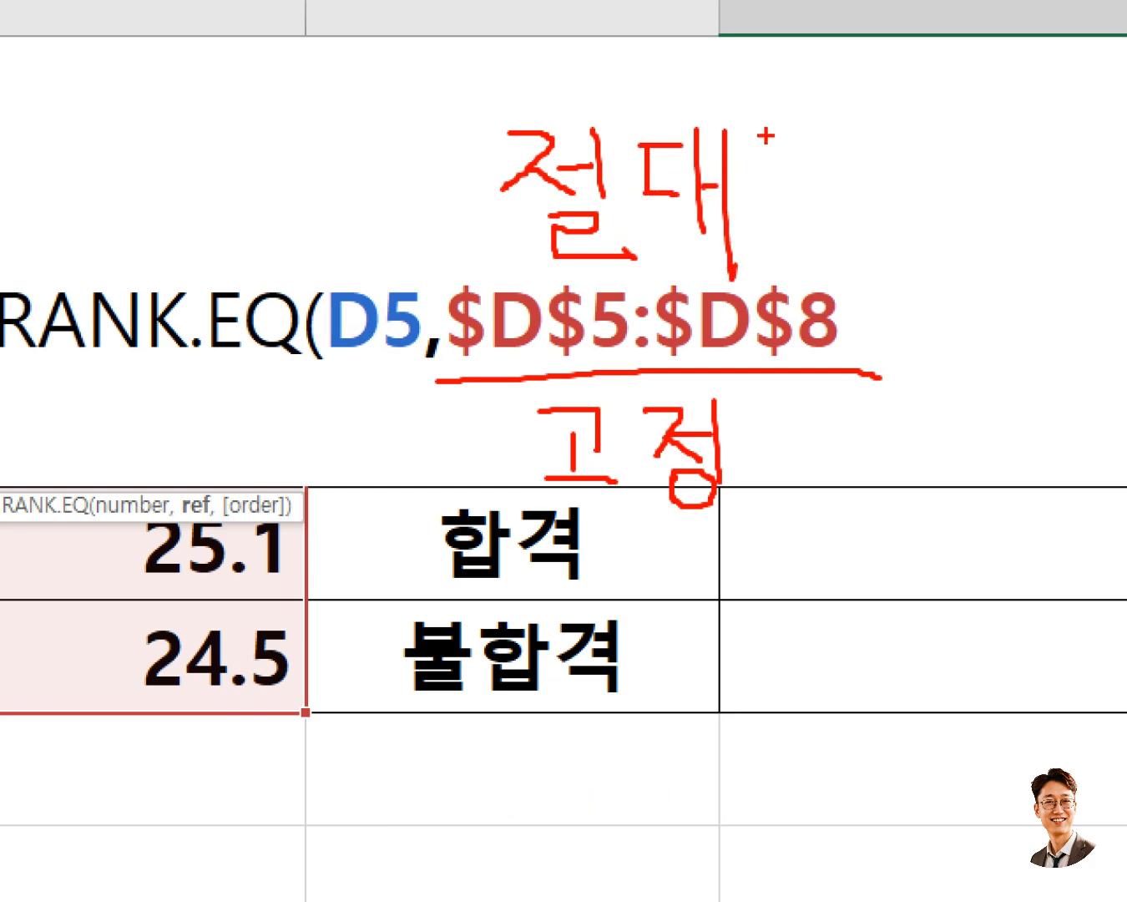
mouse_move(758, 129)
mouse_down()
mouse_move(796, 164)
mouse_move(760, 202)
mouse_move(811, 178)
mouse_move(824, 238)
mouse_move(843, 202)
mouse_up()
mouse_move(791, 238)
mouse_down()
mouse_move(830, 269)
mouse_move(818, 216)
mouse_up()
mouse_move(880, 171)
mouse_down()
mouse_move(910, 165)
mouse_move(870, 235)
mouse_move(926, 242)
mouse_up()
mouse_move(906, 241)
mouse_down()
mouse_move(905, 269)
mouse_move(957, 268)
mouse_up()
mouse_move(270, 130)
mouse_down()
mouse_move(347, 131)
mouse_move(251, 202)
mouse_move(231, 268)
mouse_up()
drag(242, 201, 305, 198)
mouse_move(401, 144)
mouse_down()
mouse_move(310, 216)
mouse_move(443, 217)
mouse_up()
drag(402, 142, 381, 294)
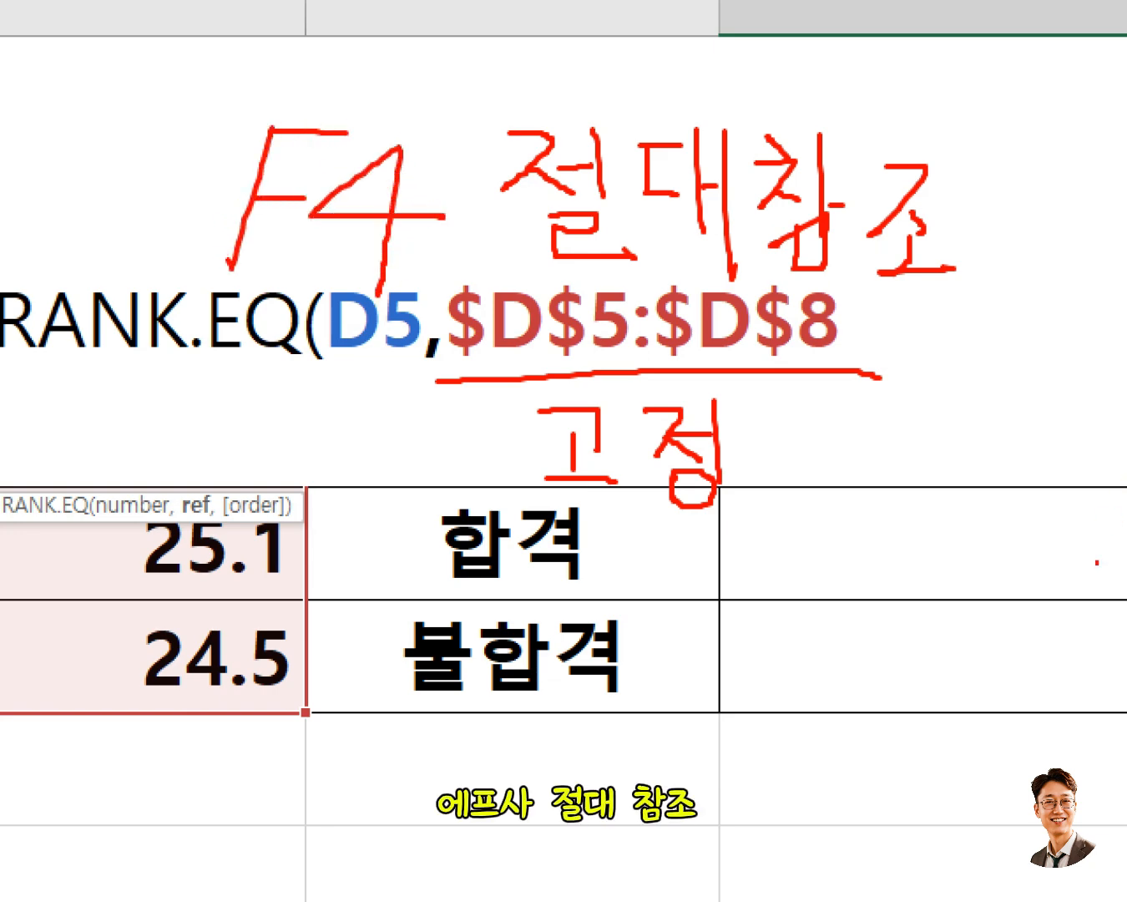
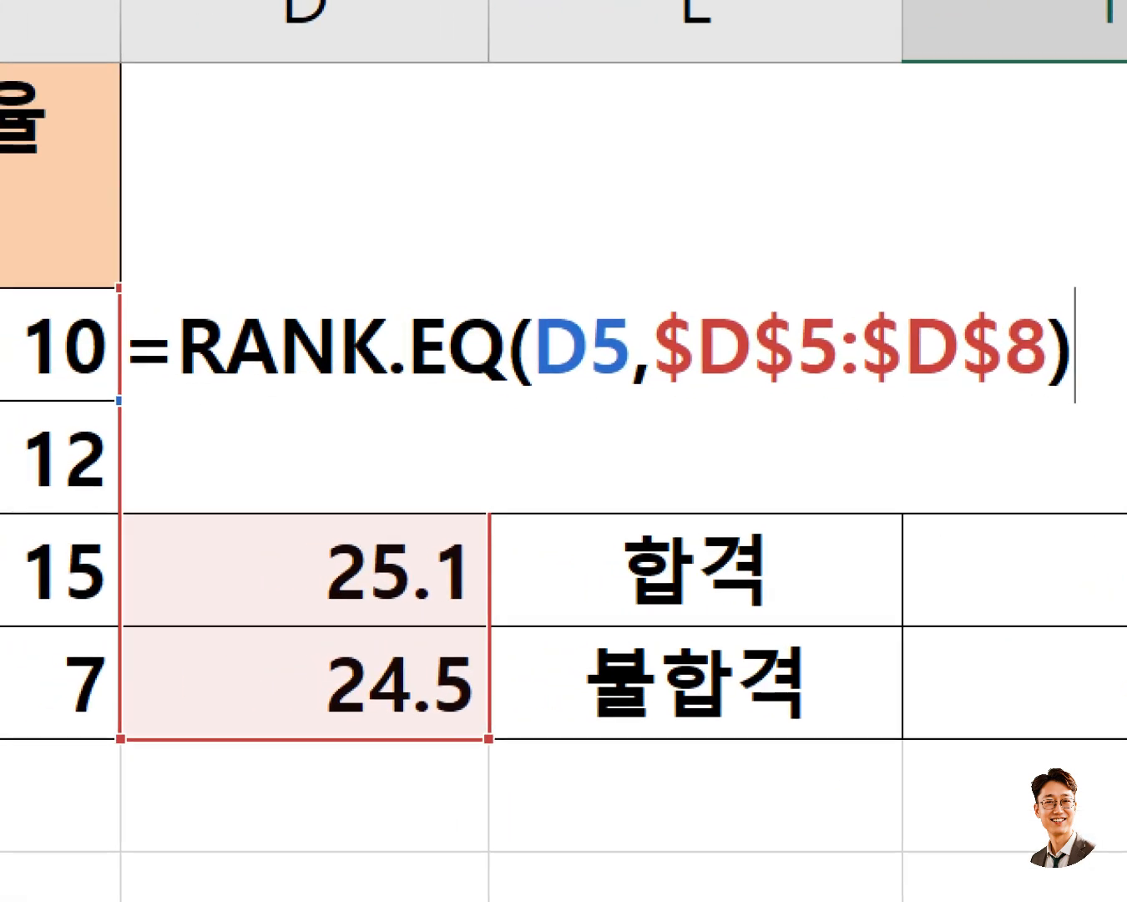
mouse_move(96, 264)
mouse_down()
mouse_move(158, 429)
mouse_move(1107, 428)
mouse_up()
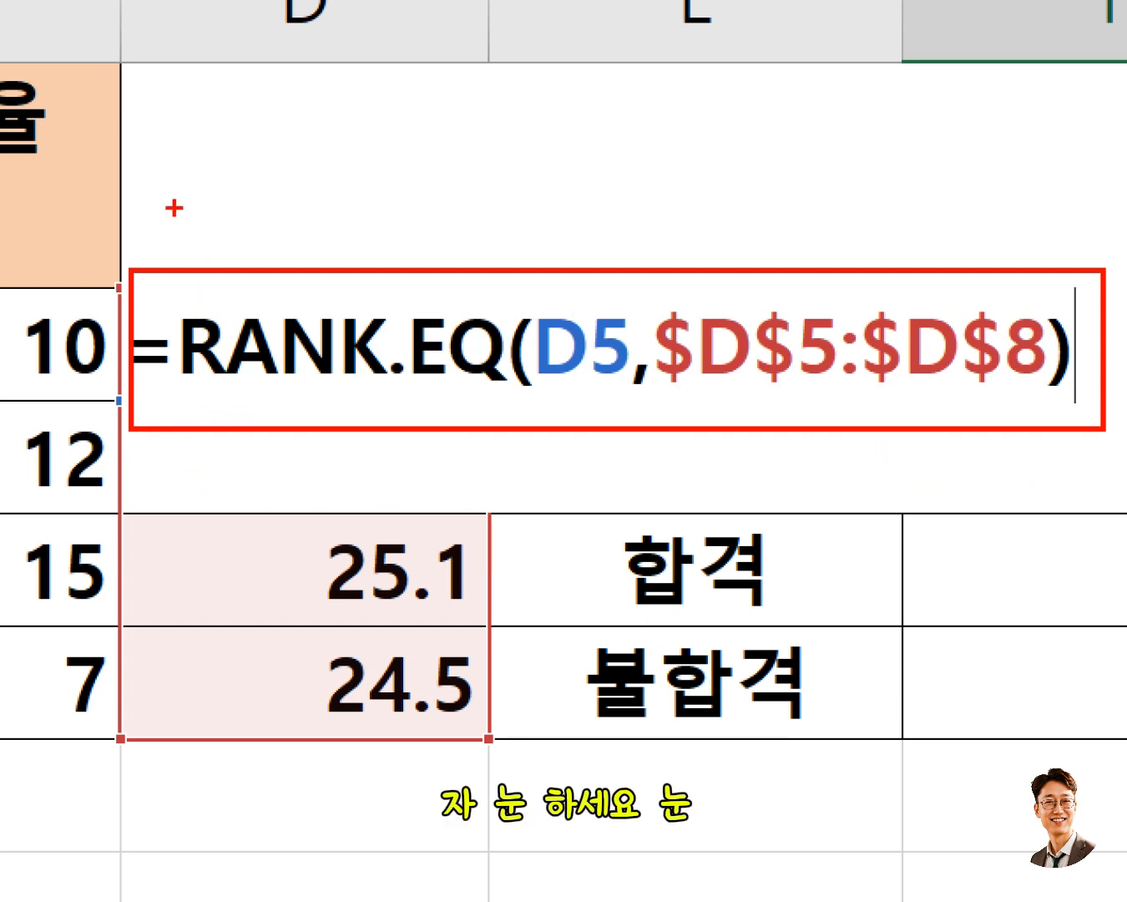
mouse_move(171, 202)
mouse_down()
mouse_move(225, 201)
mouse_move(229, 224)
mouse_up()
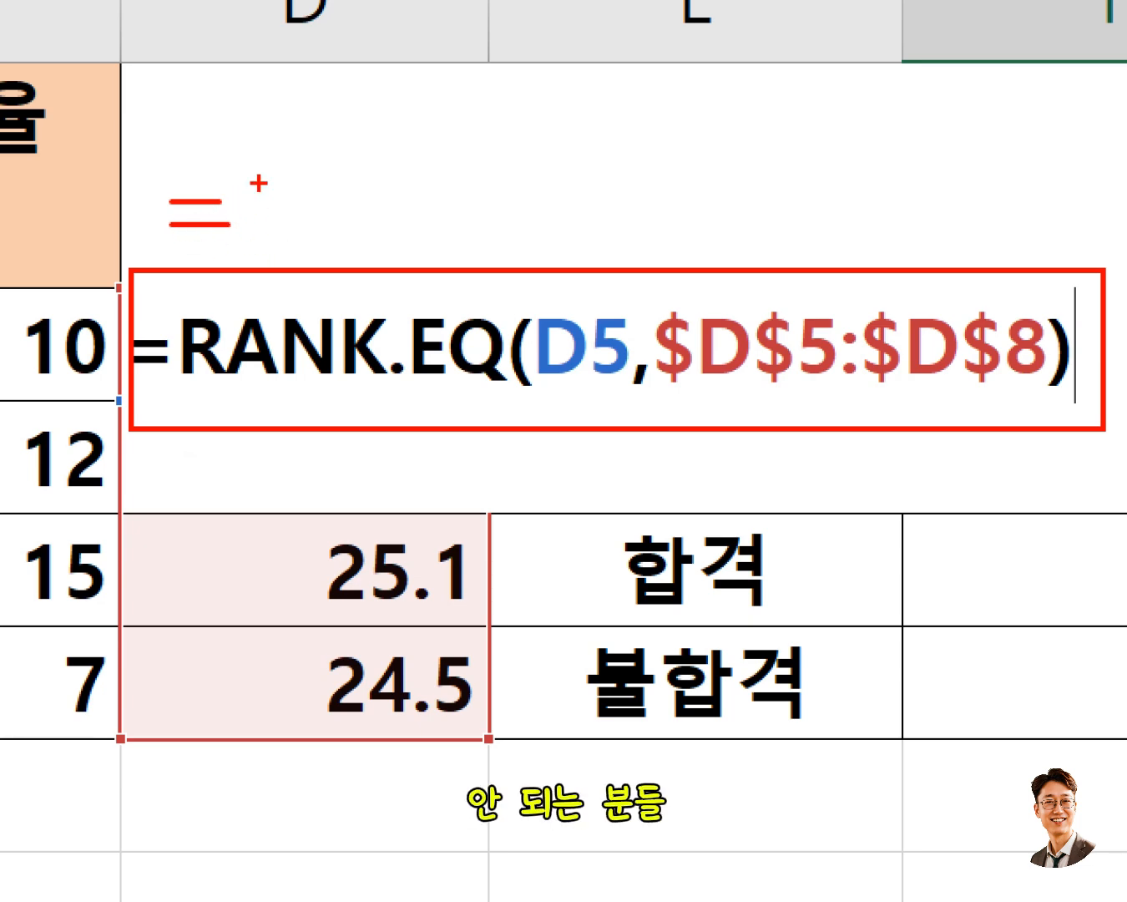
drag(249, 162, 249, 251)
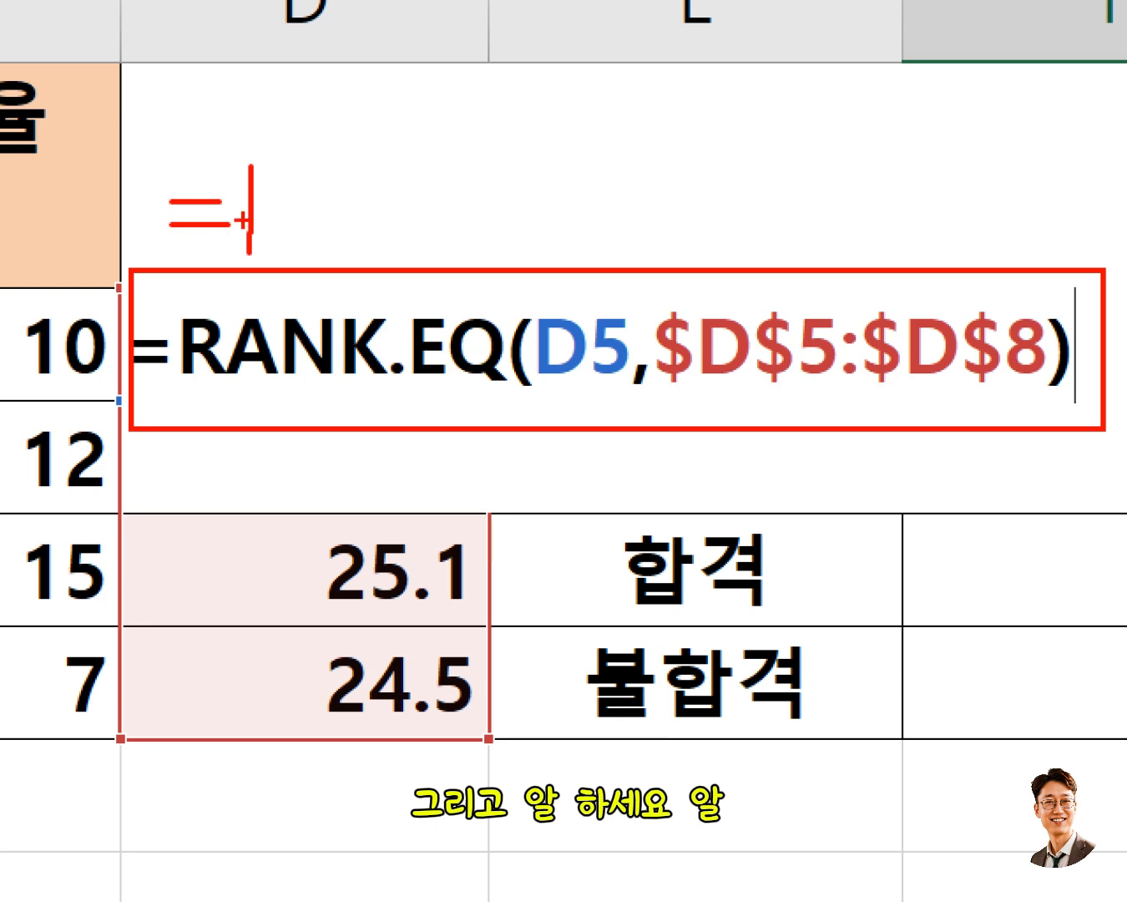
mouse_move(249, 168)
mouse_down()
mouse_move(274, 172)
mouse_move(254, 214)
mouse_move(307, 249)
mouse_up()
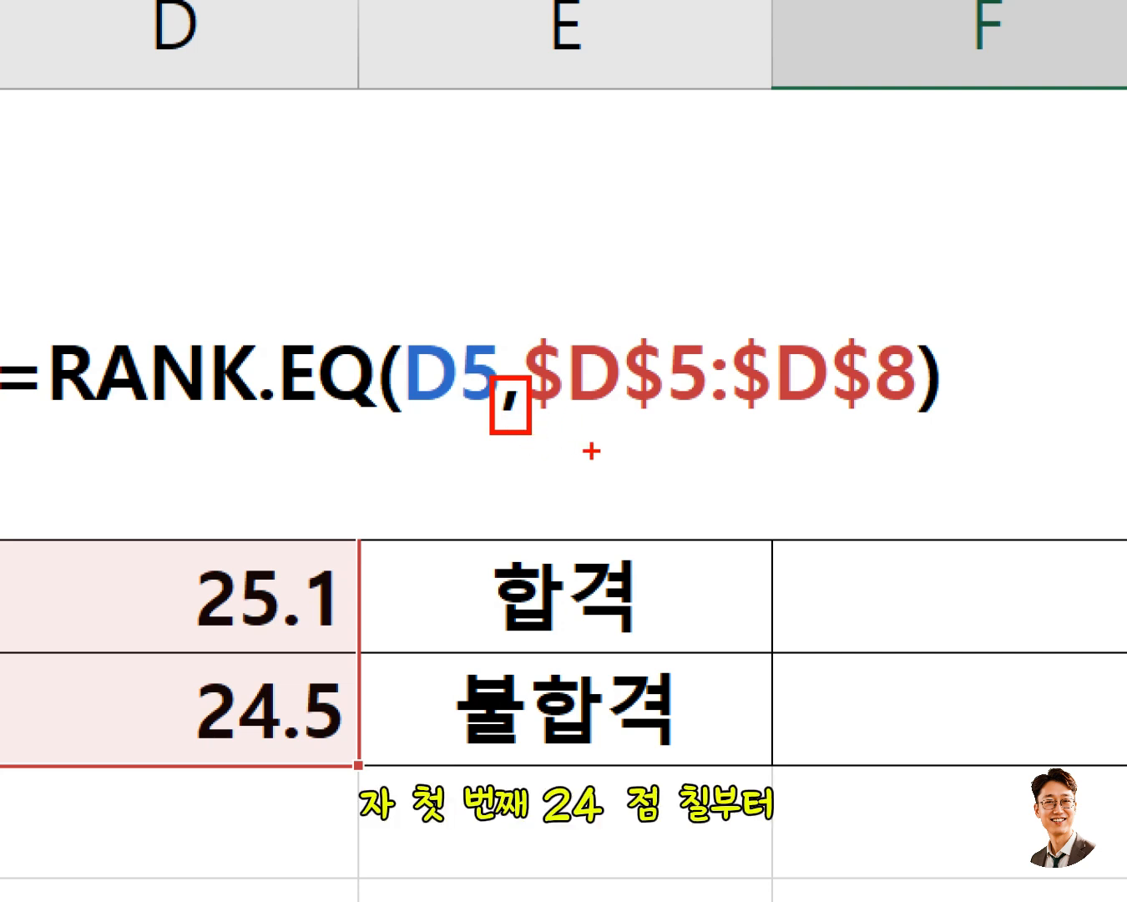
drag(572, 422, 927, 427)
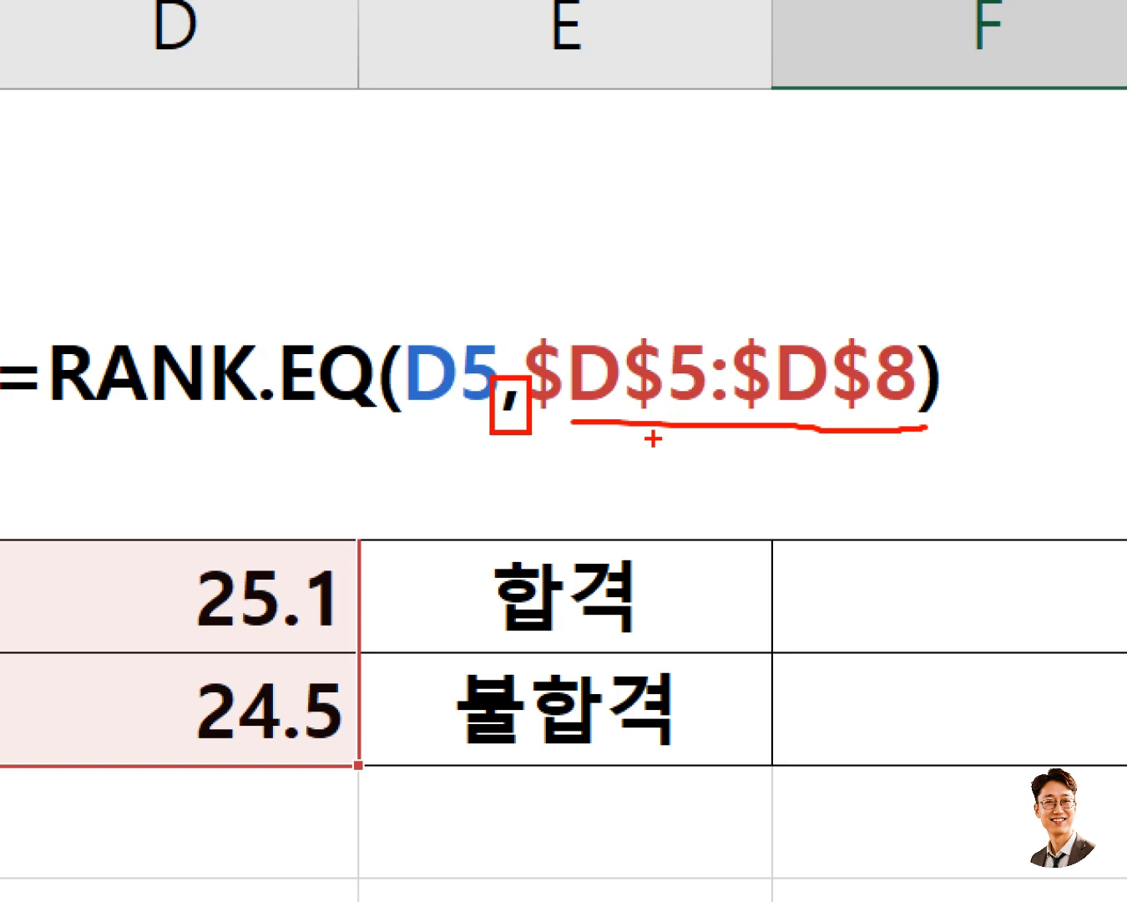
drag(628, 207, 731, 209)
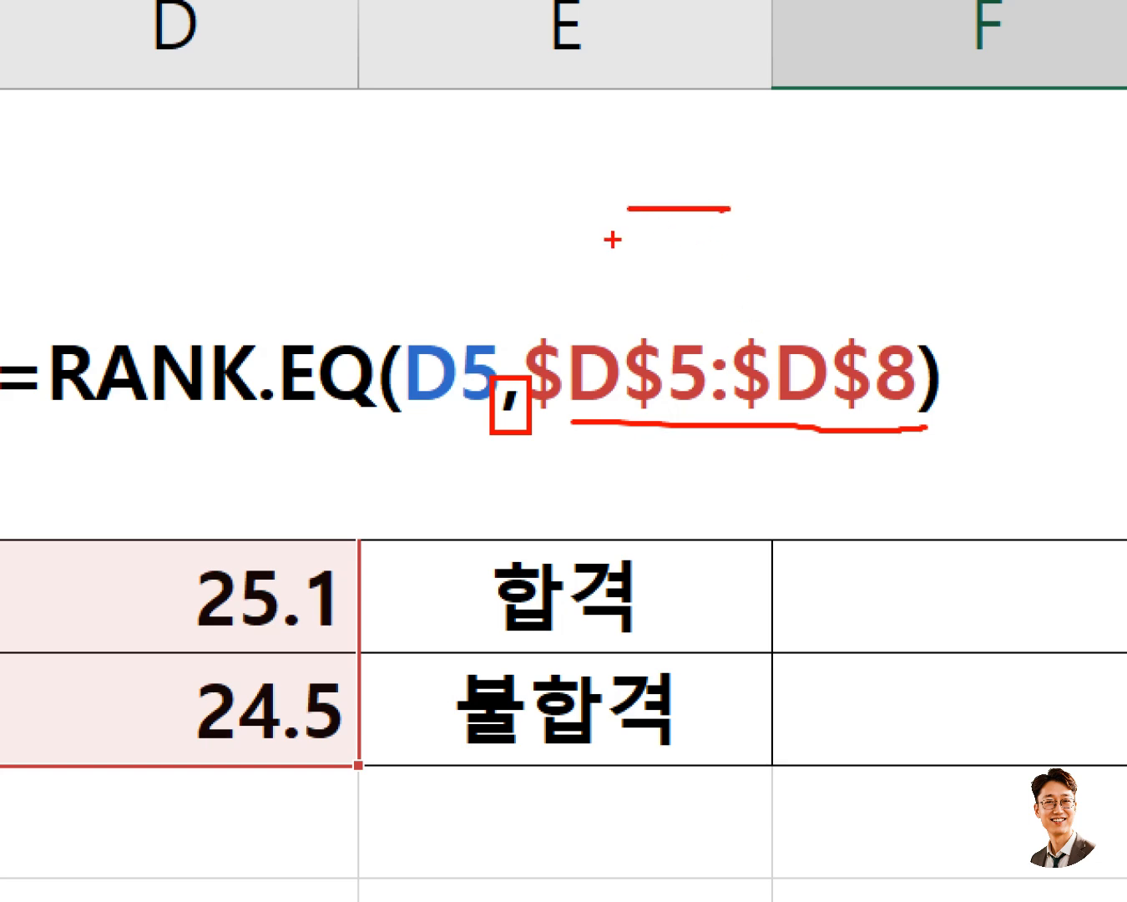
mouse_move(632, 209)
mouse_down()
mouse_move(636, 289)
mouse_move(702, 249)
mouse_up()
mouse_move(755, 213)
mouse_down()
mouse_move(777, 264)
mouse_move(802, 263)
mouse_move(759, 313)
mouse_up()
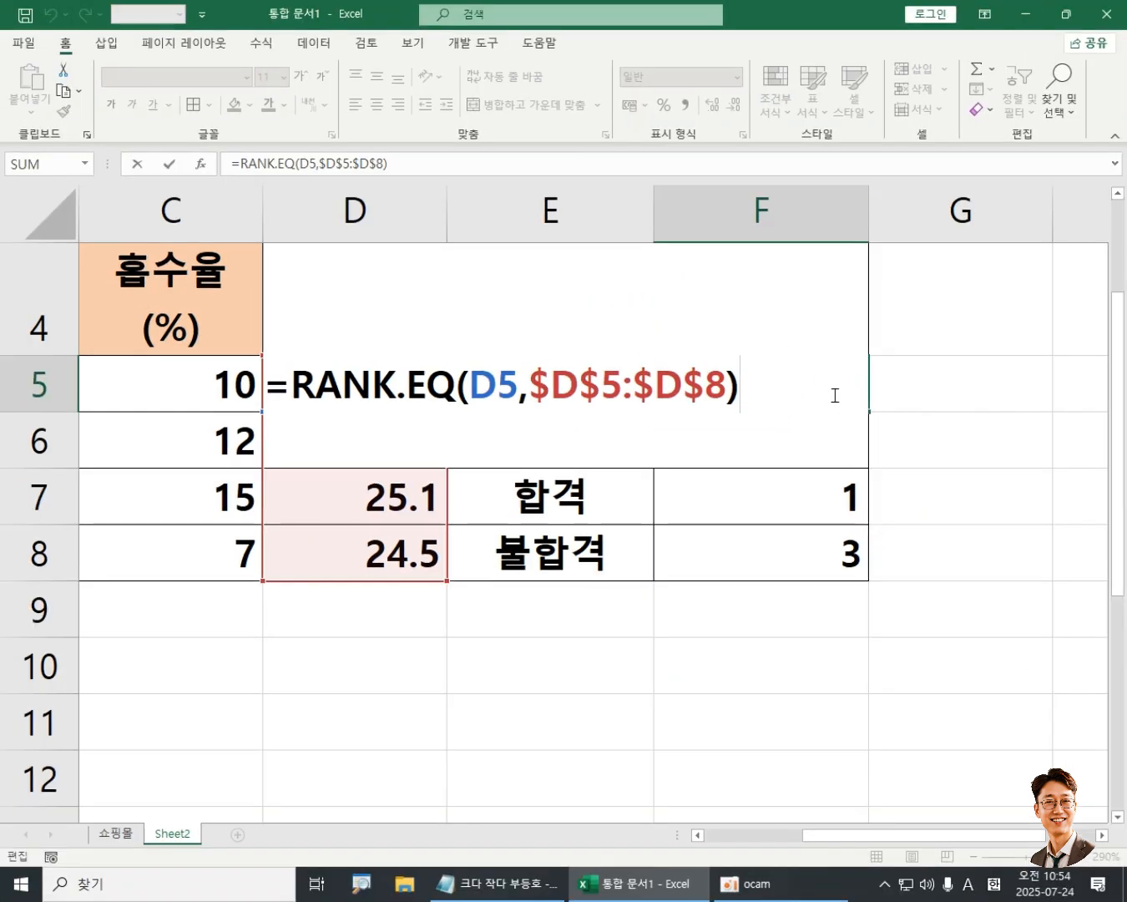
Close the F5 rank formula unchanged and open the IF formula in E5 to review its condition and pass/fail arguments
key(Return)
click(636, 392)
double_click(583, 386)
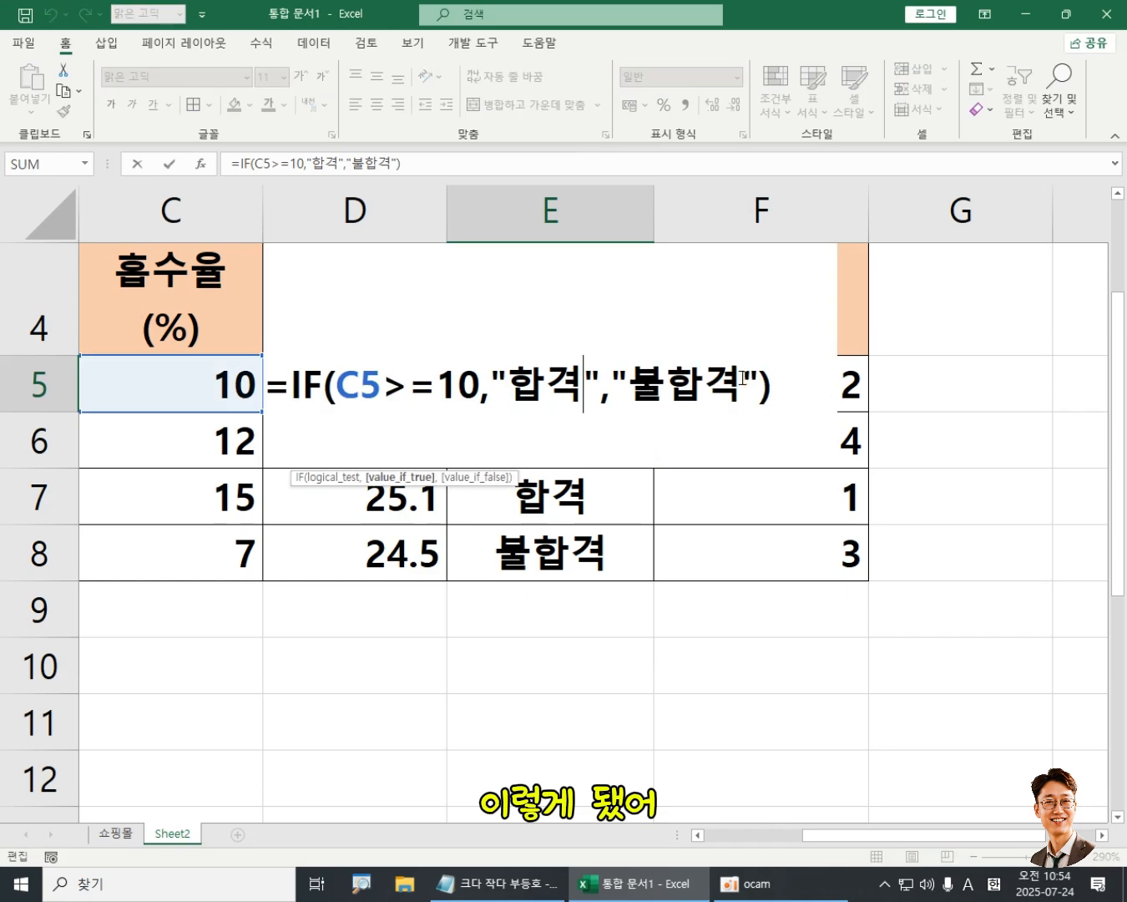
click(793, 386)
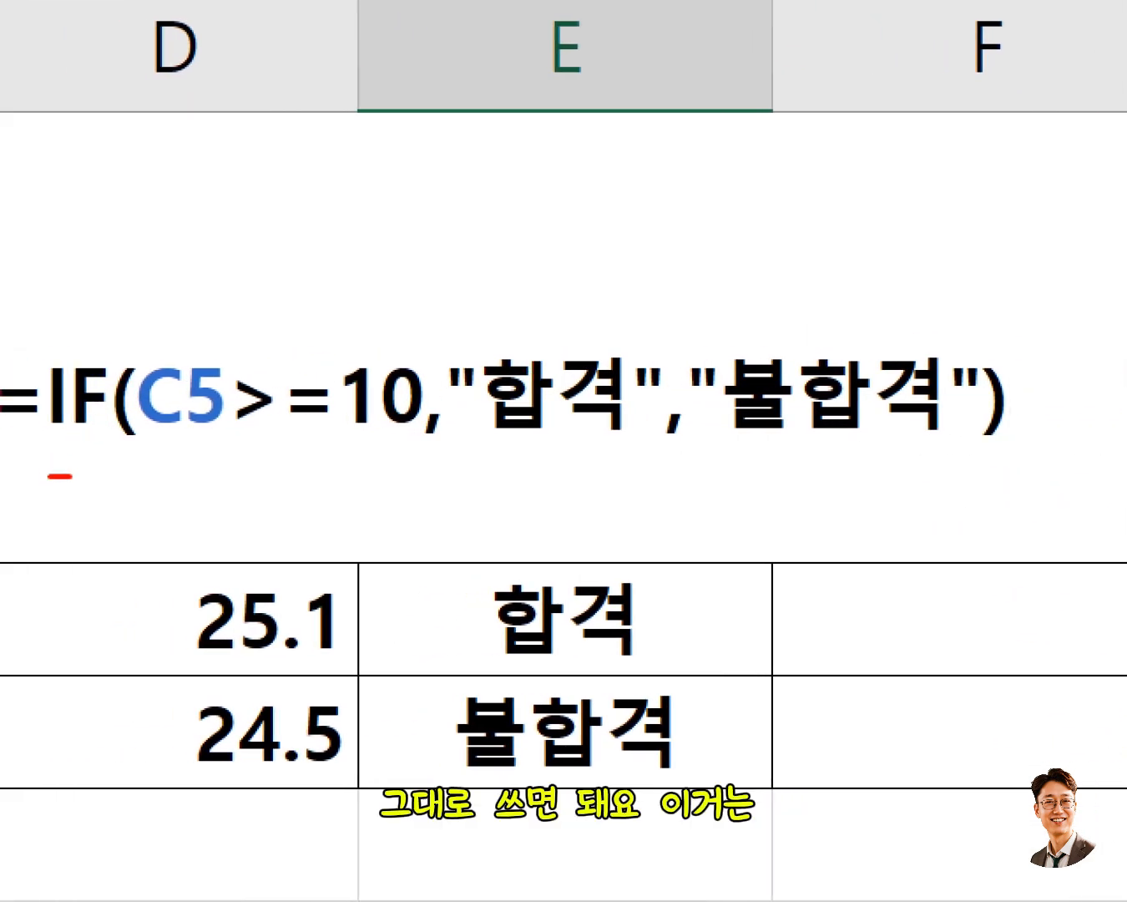
drag(72, 475, 1044, 471)
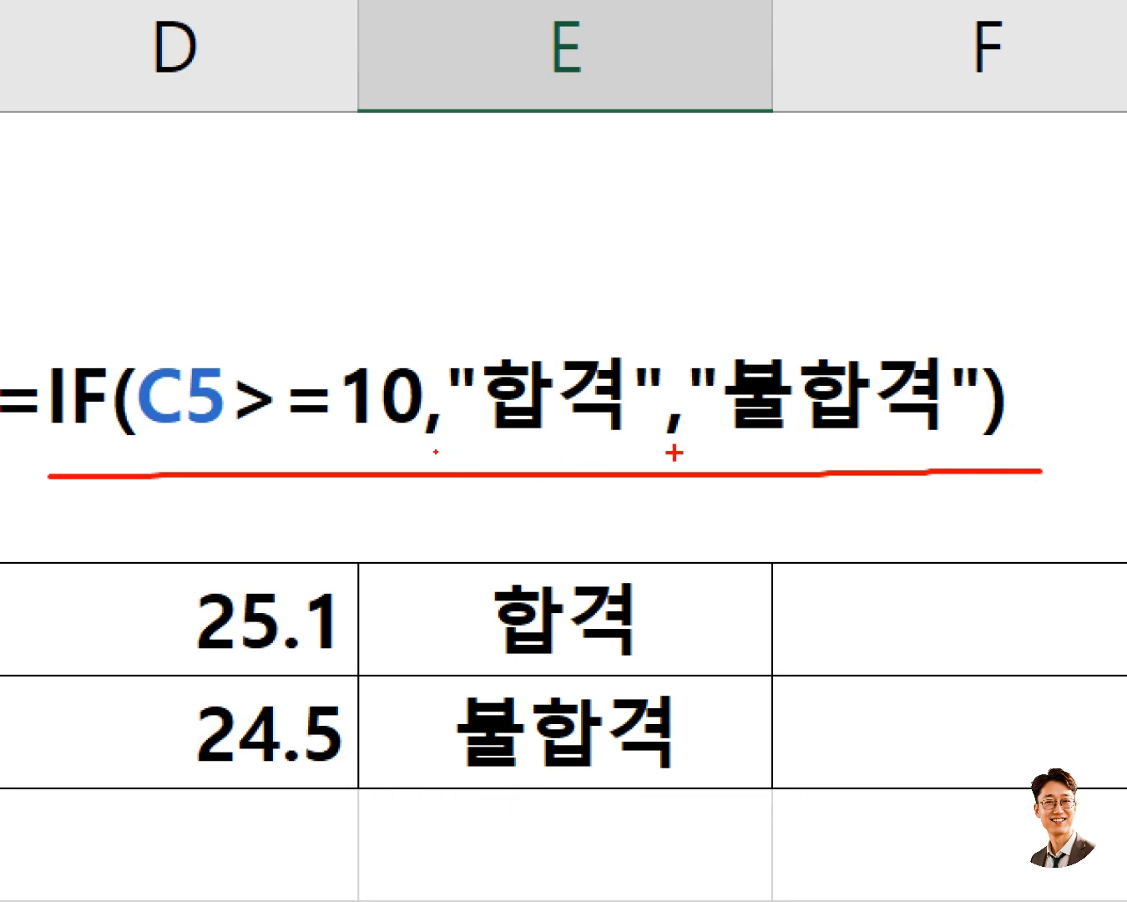
Insert a space after each comma in the E5 IF formula to separate its condition, "합격" and "불합격" arguments
click(670, 453)
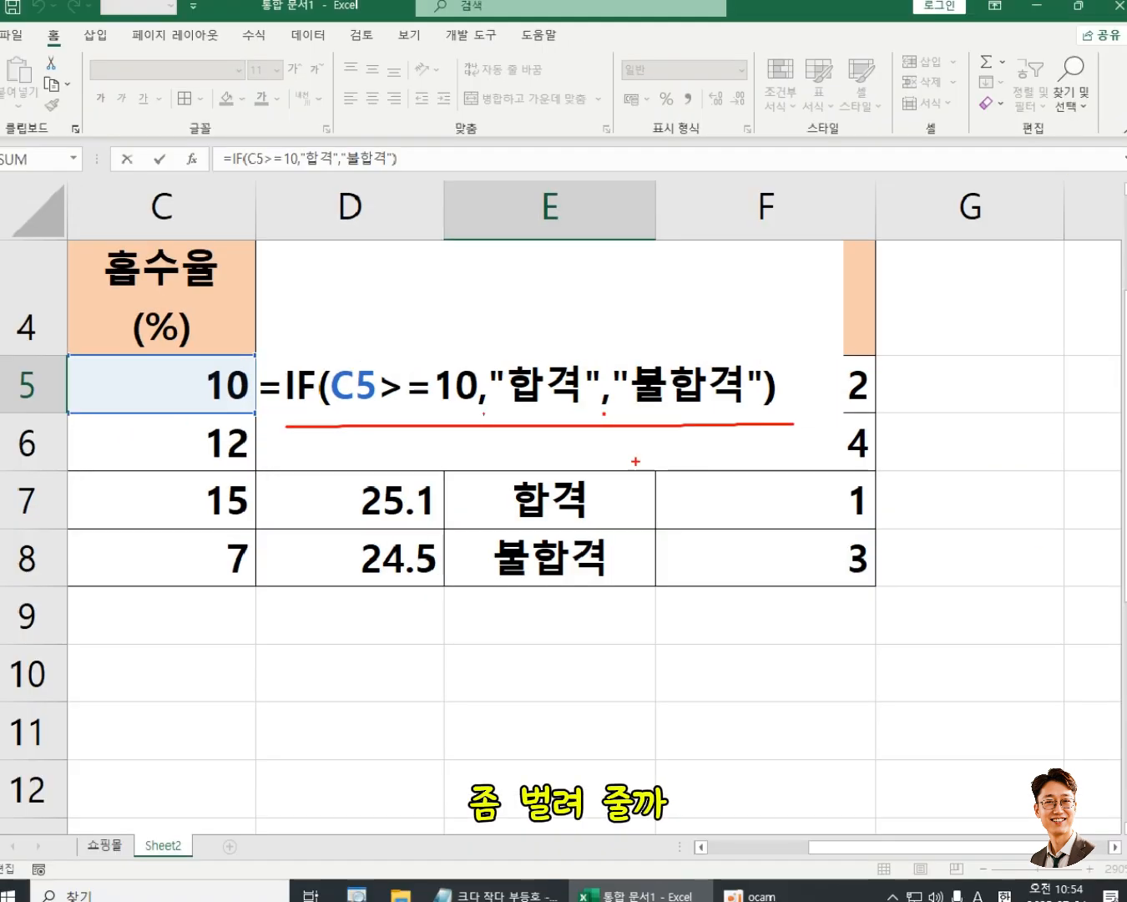
click(492, 390)
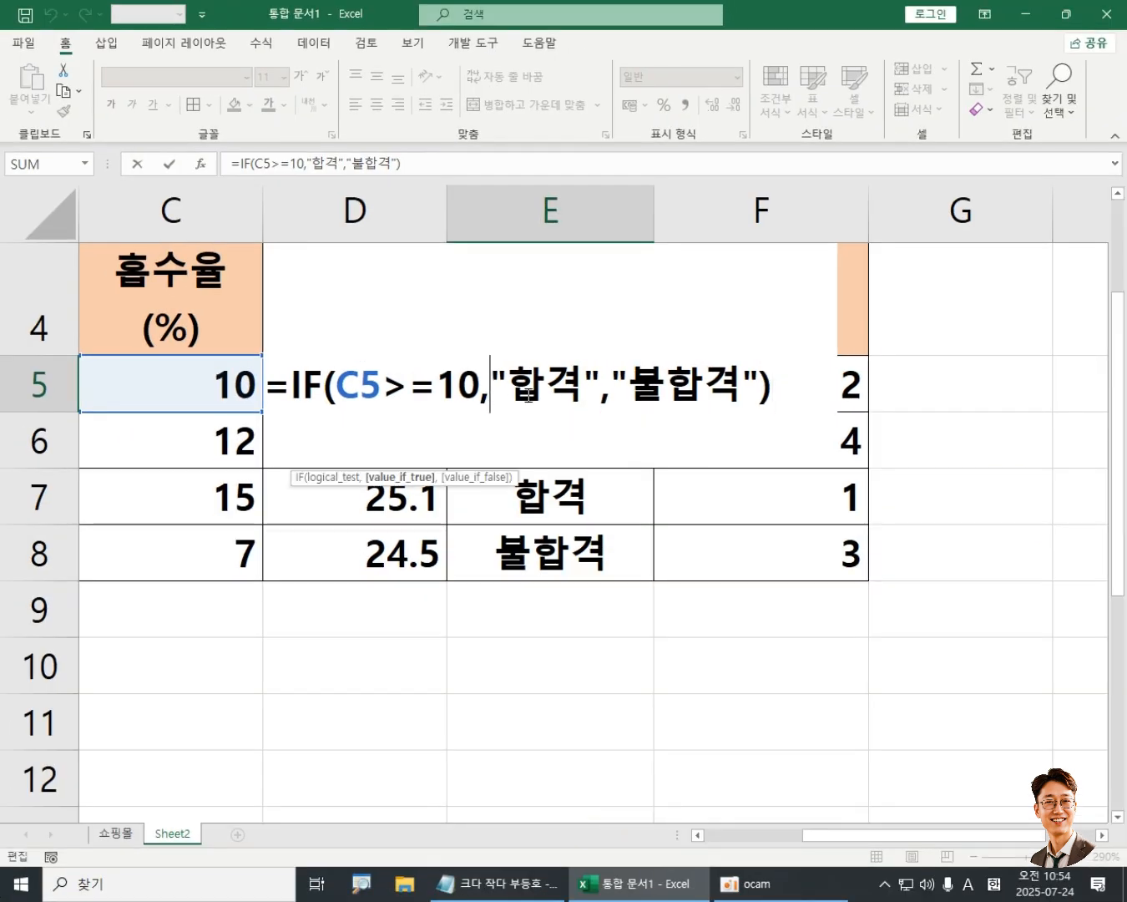
click(626, 388)
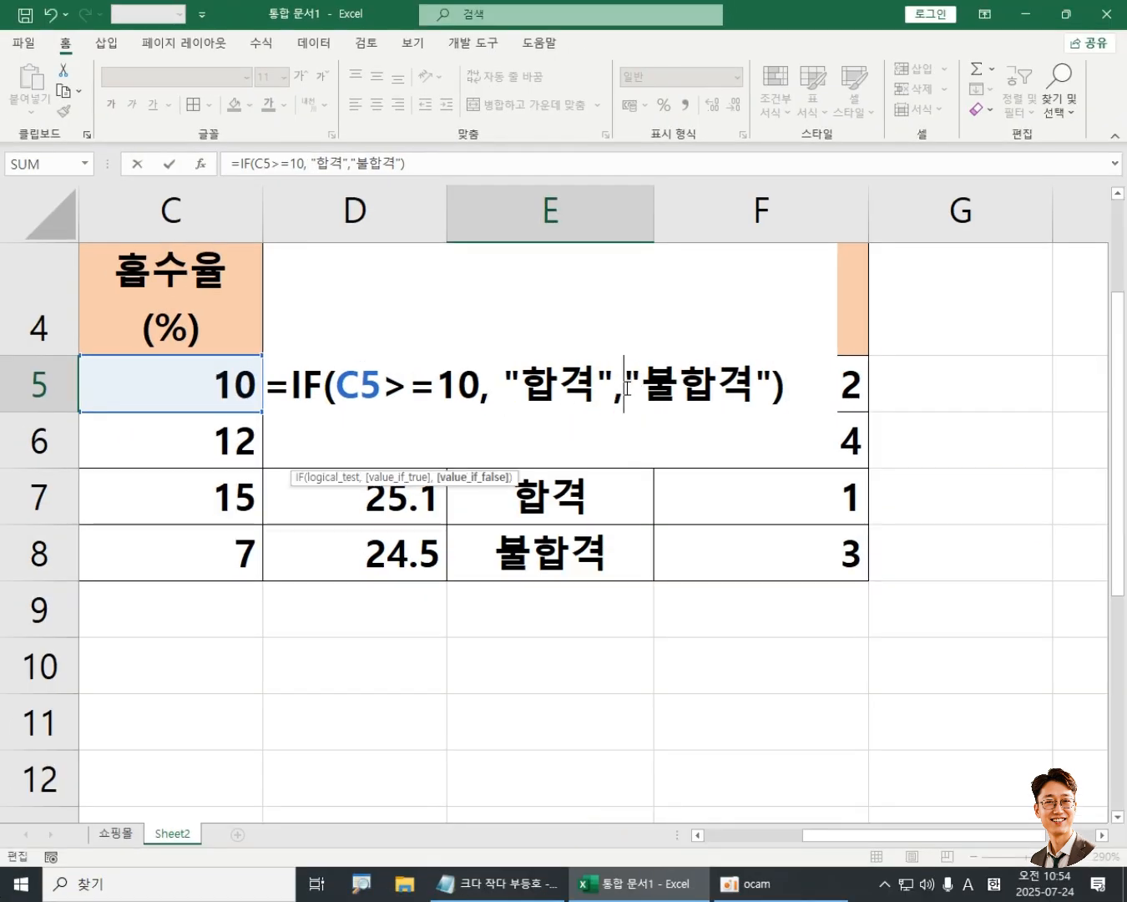
click(805, 388)
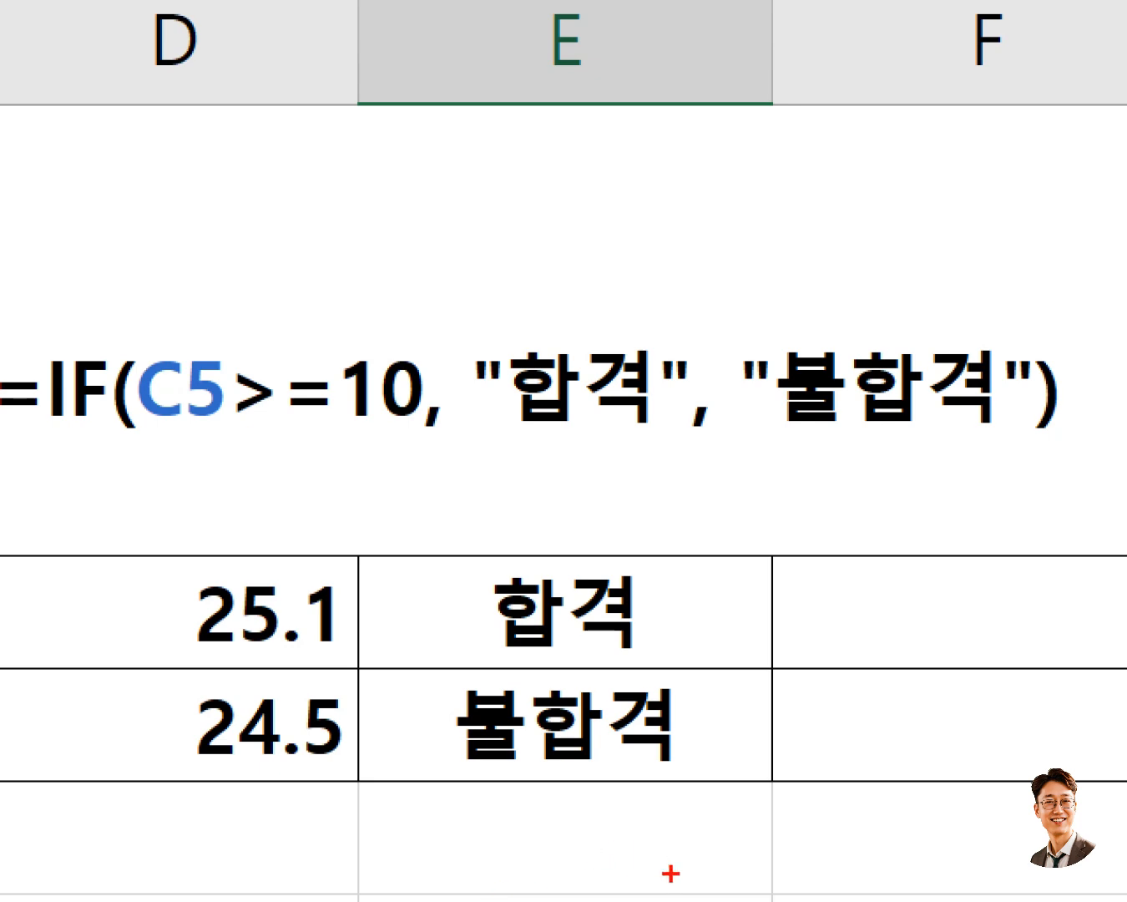
key(Escape)
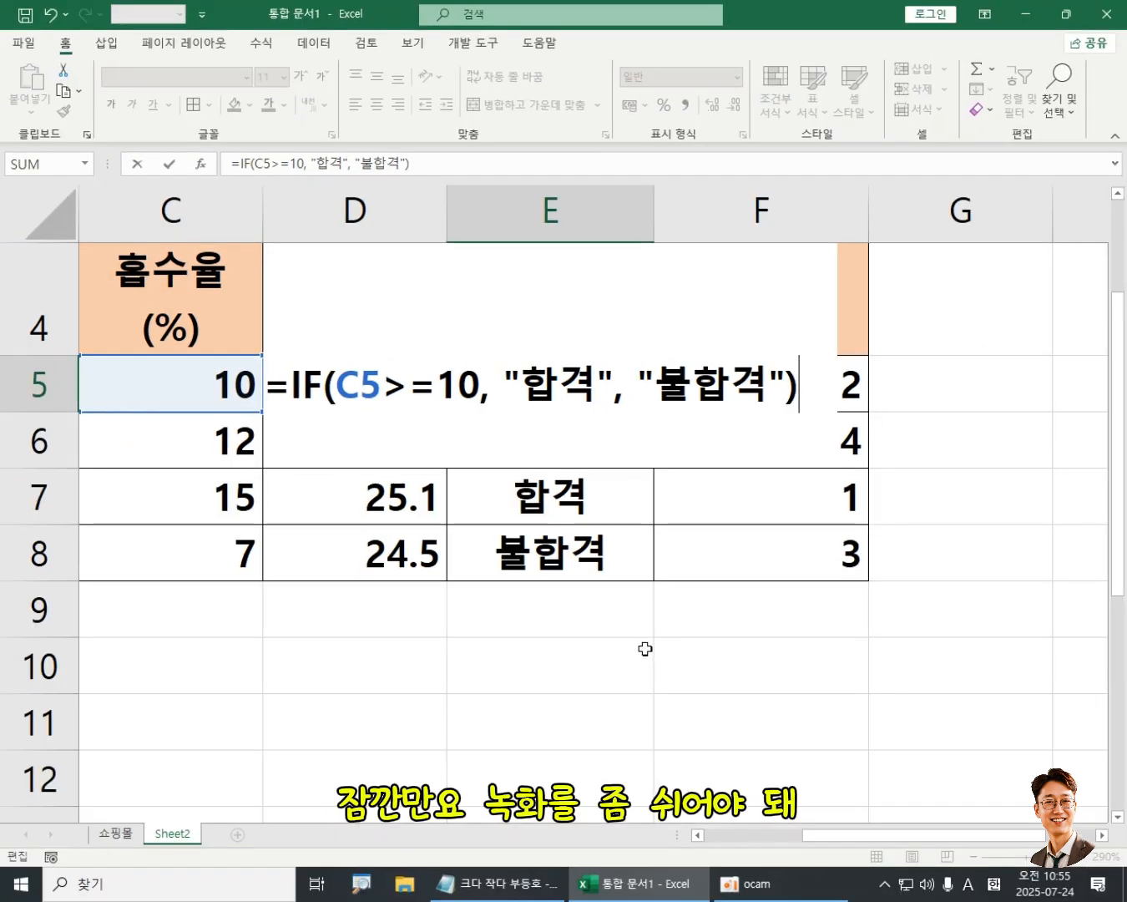
click(751, 894)
click(448, 298)
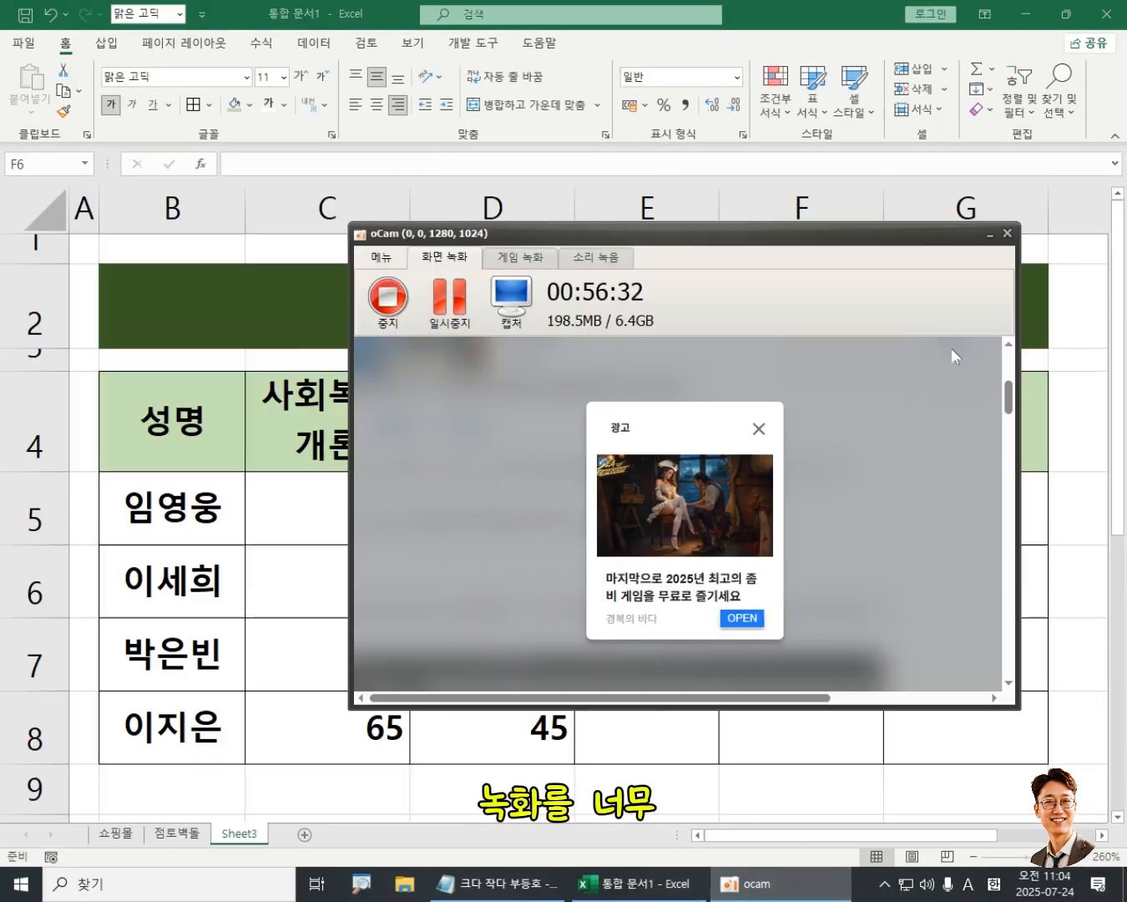
click(986, 237)
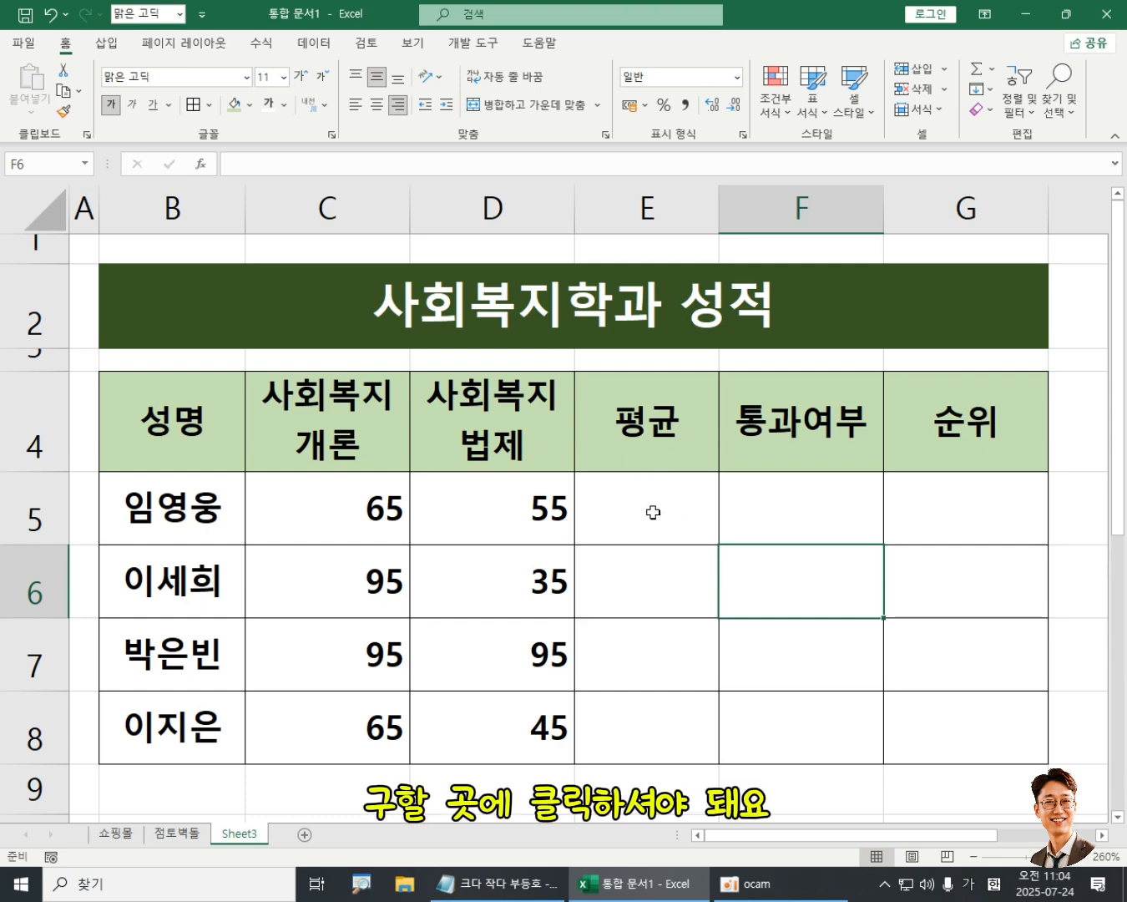
Calculate the average of C5:D5 in E5 with AVERAGE and fill the formula down through E8
click(653, 512)
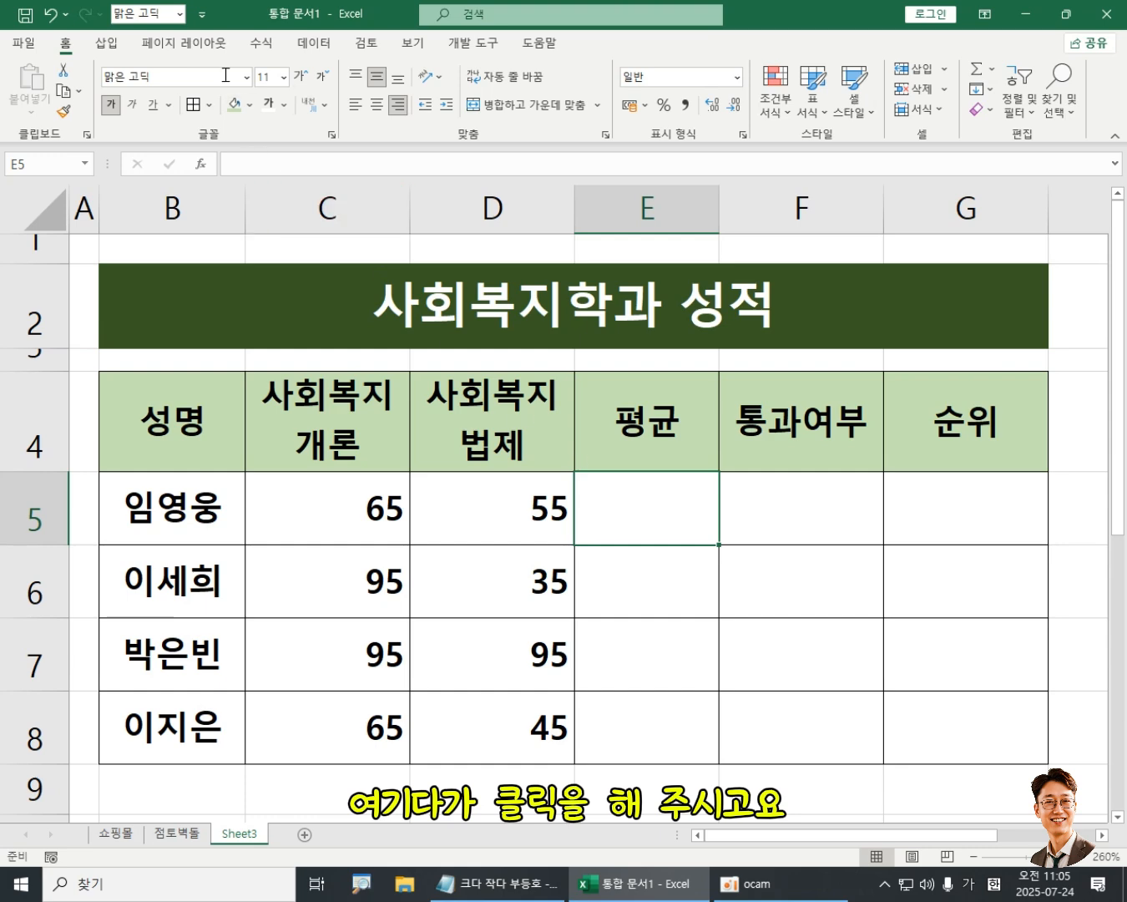
click(264, 45)
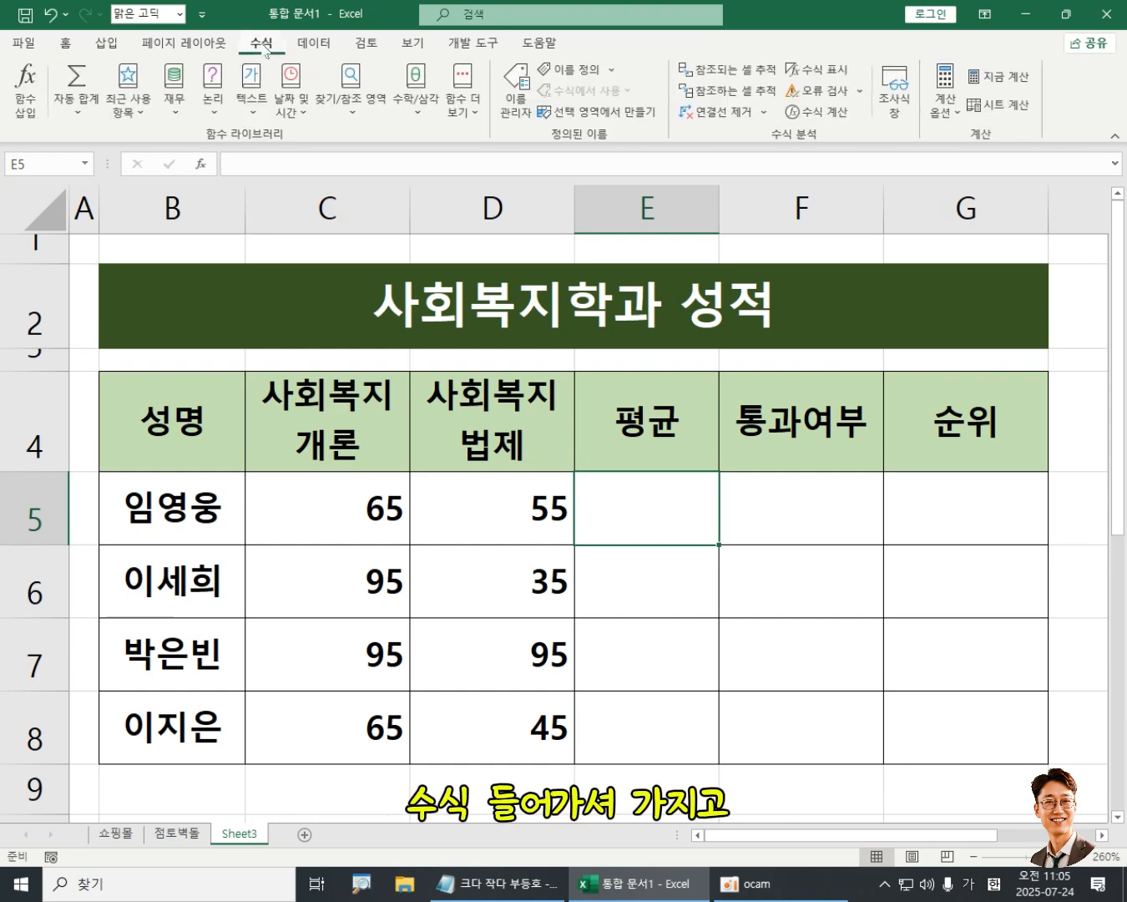
click(79, 117)
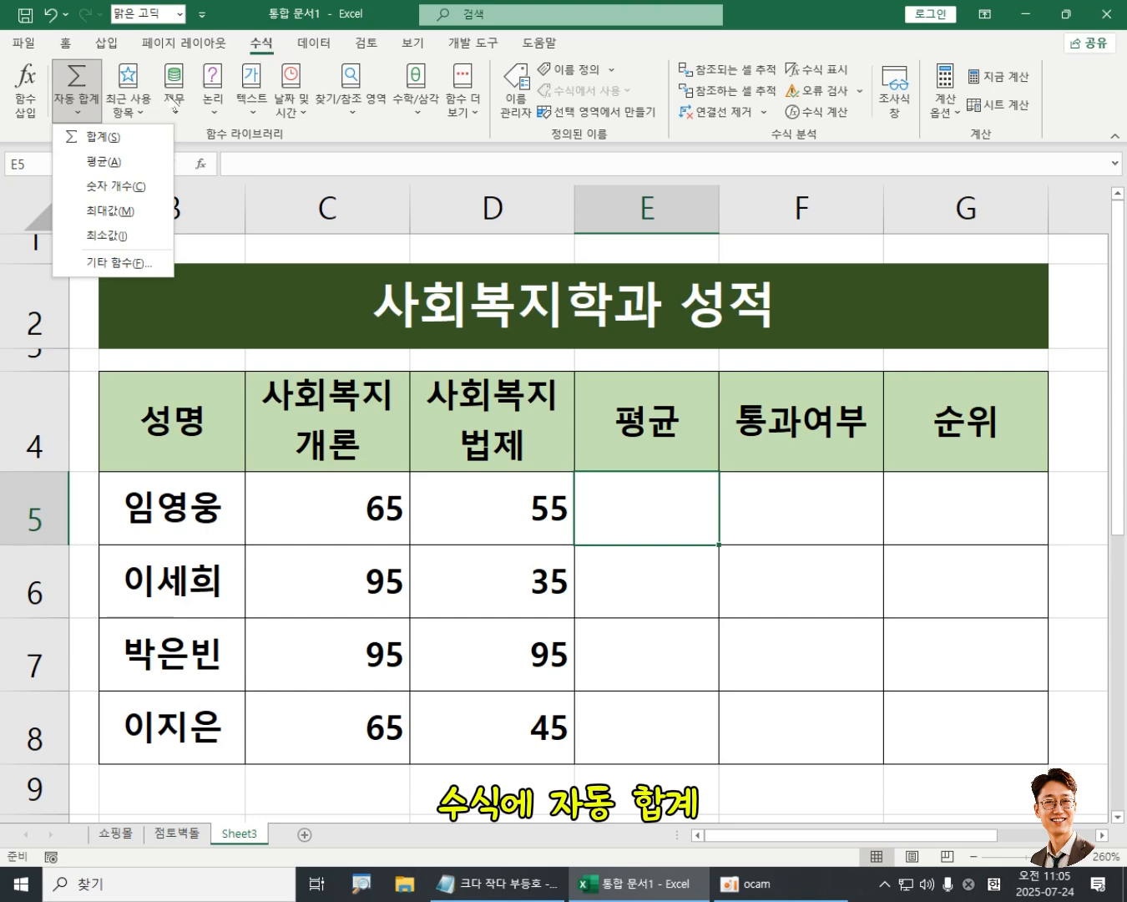
click(104, 161)
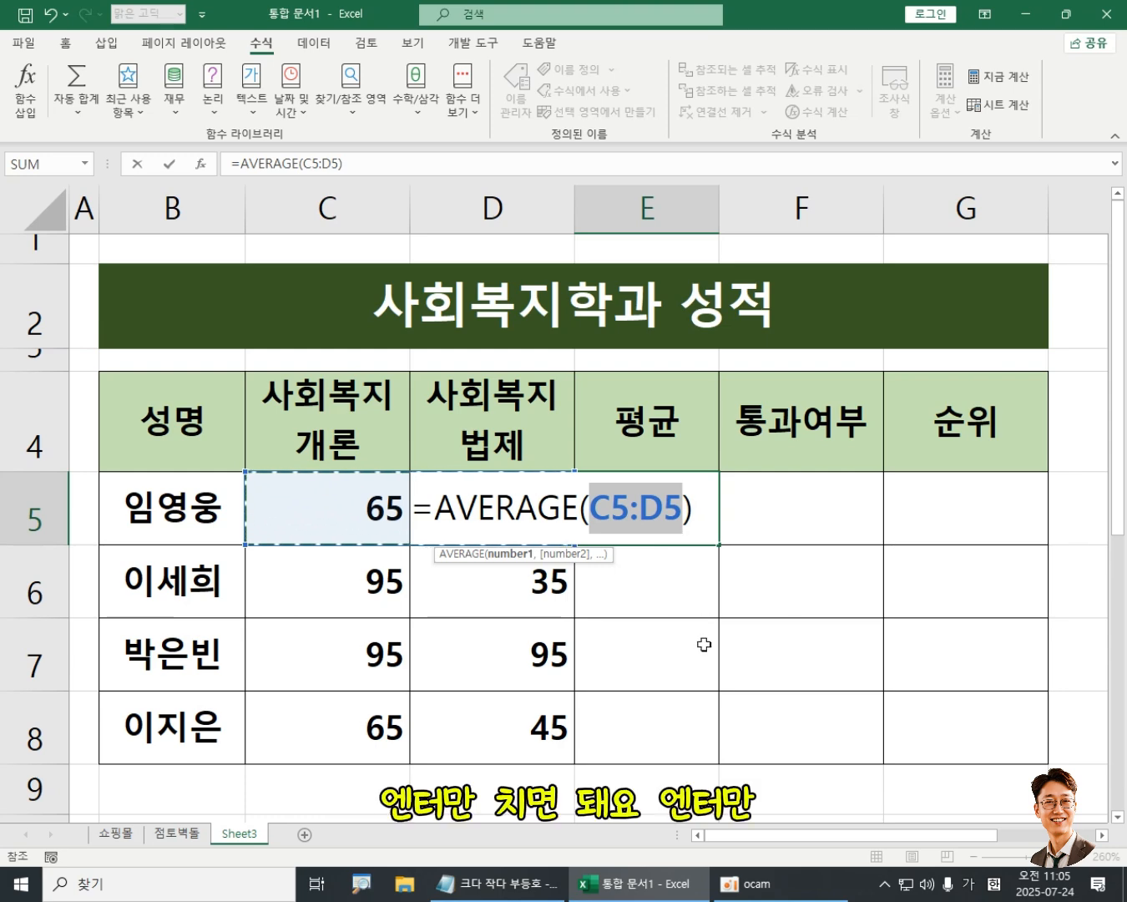
key(Return)
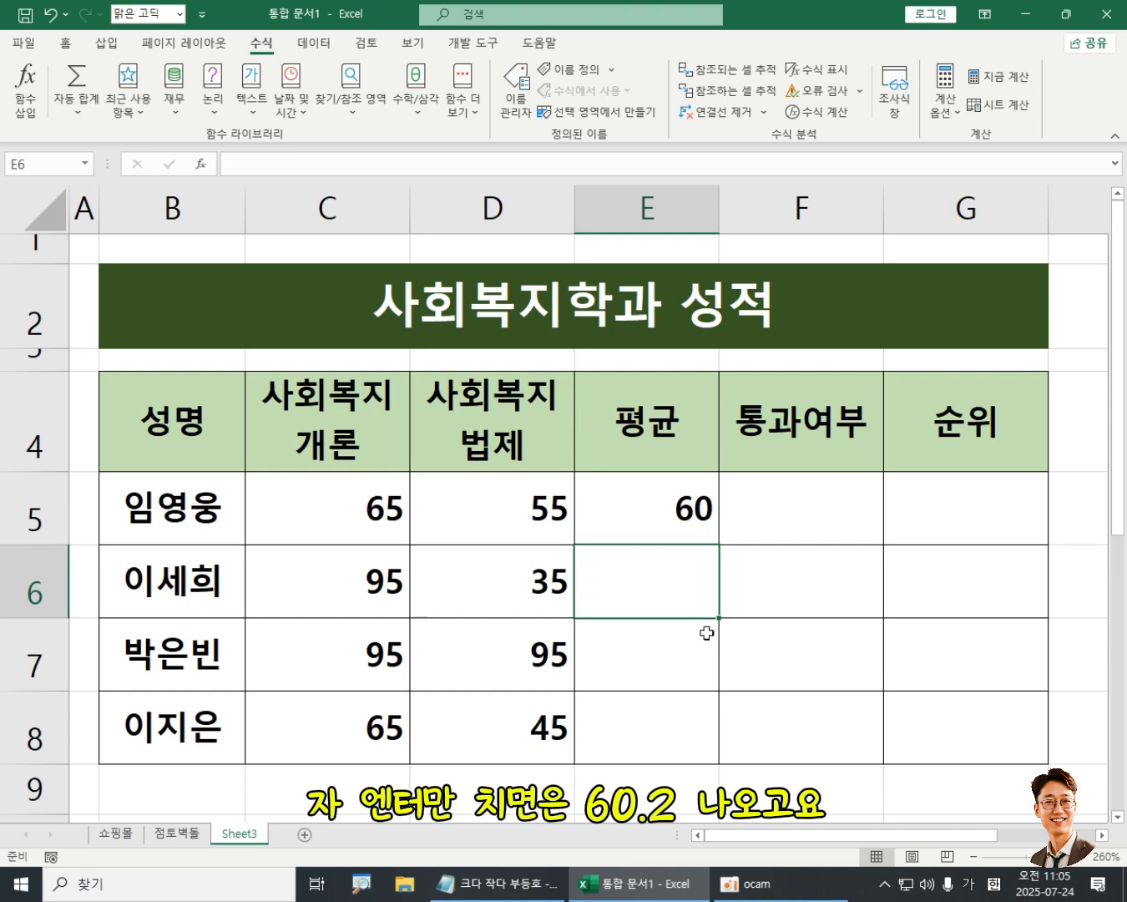
click(665, 512)
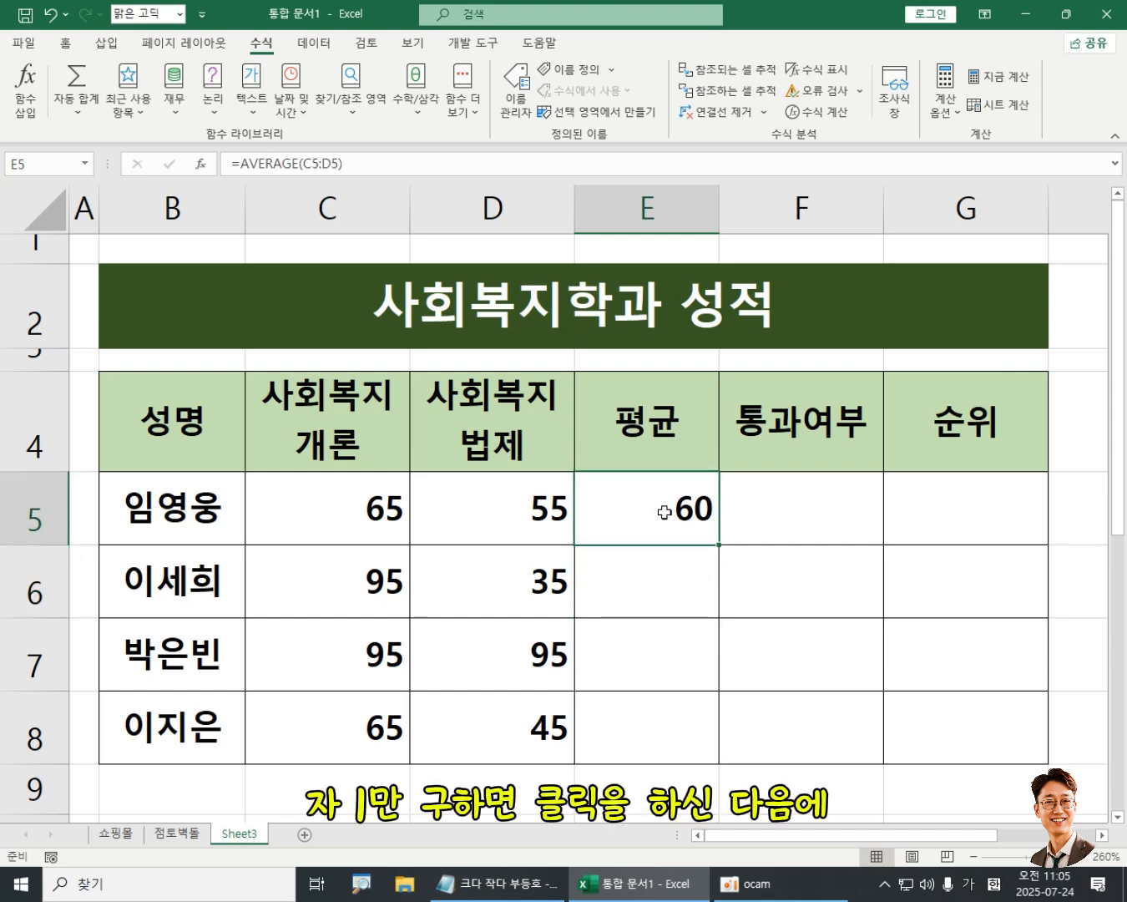
double_click(718, 544)
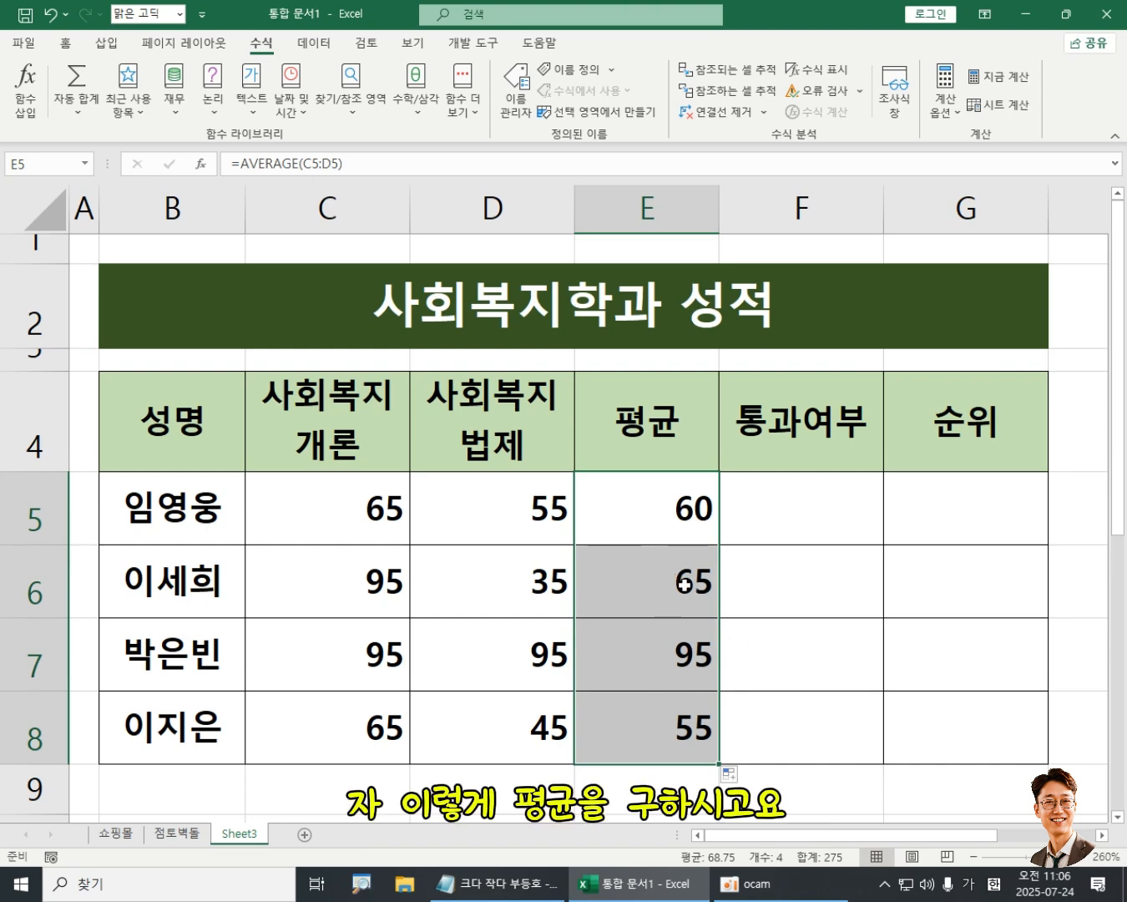
Insert a note on the 통과여부 header in F4 and replace its default text with "사회복지개론점수가 70점 이상이면 통과"
click(828, 506)
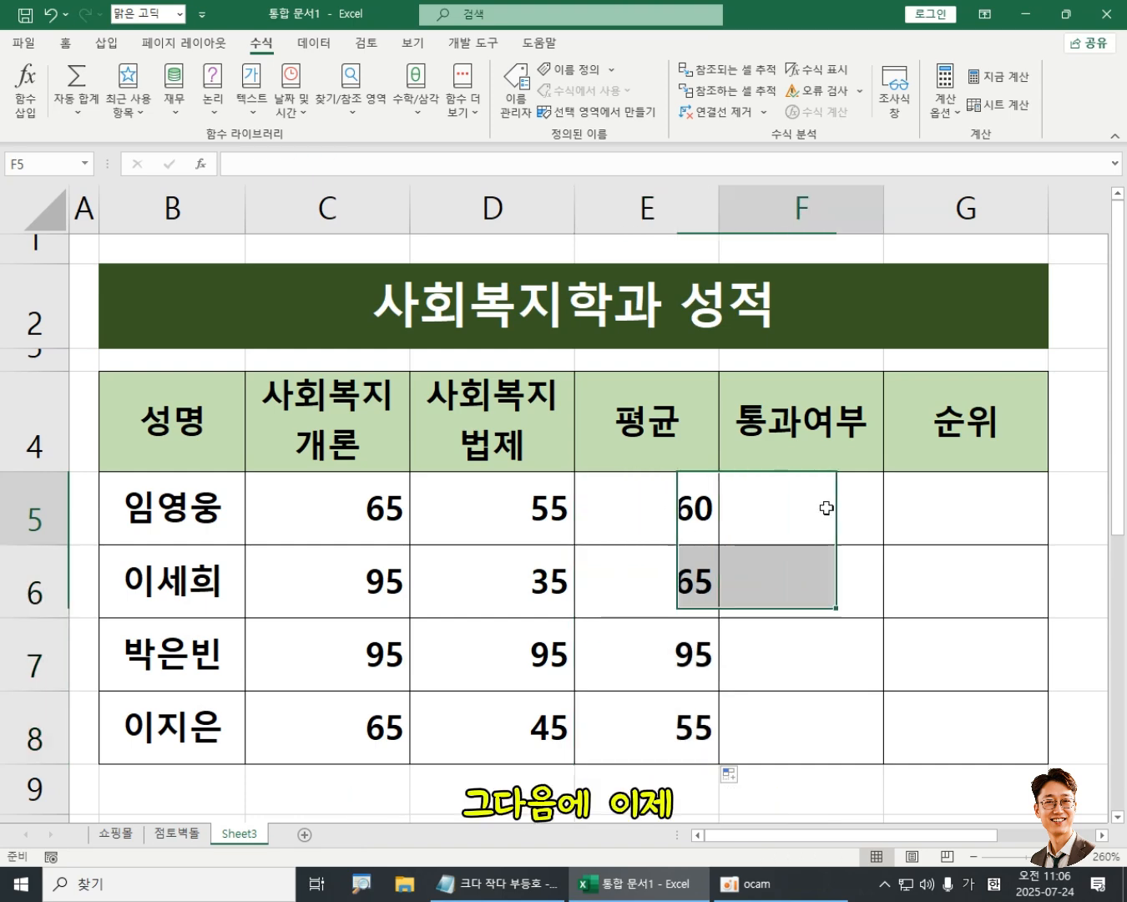
right_click(805, 427)
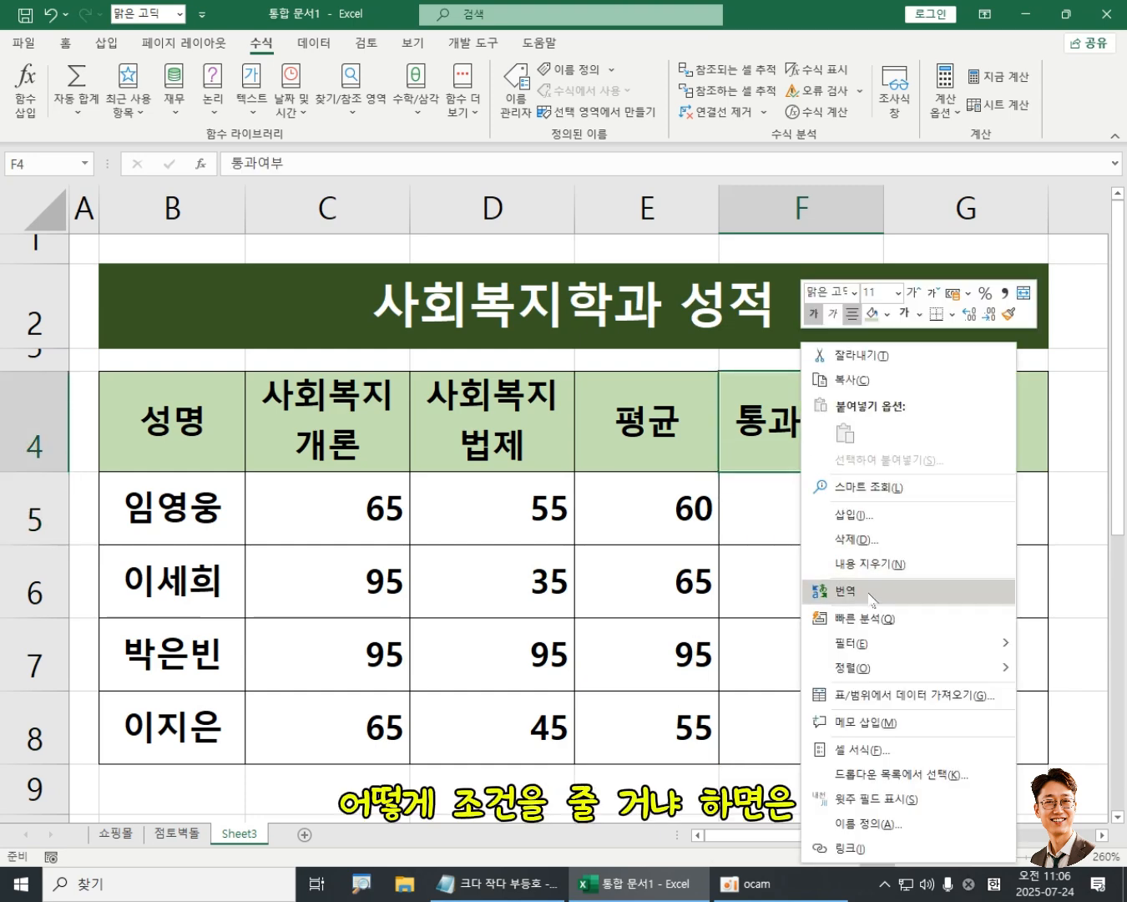
click(888, 723)
key(ctrl+a)
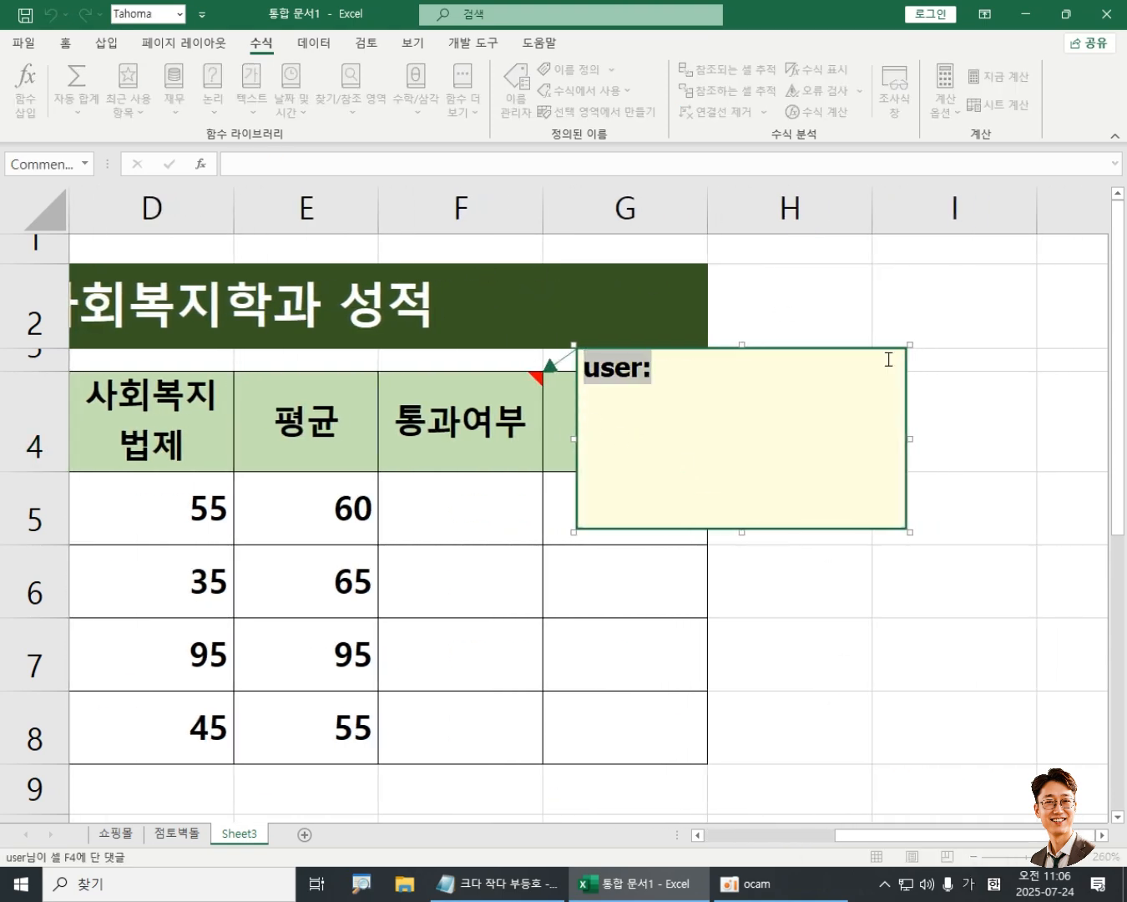
text(사회복)
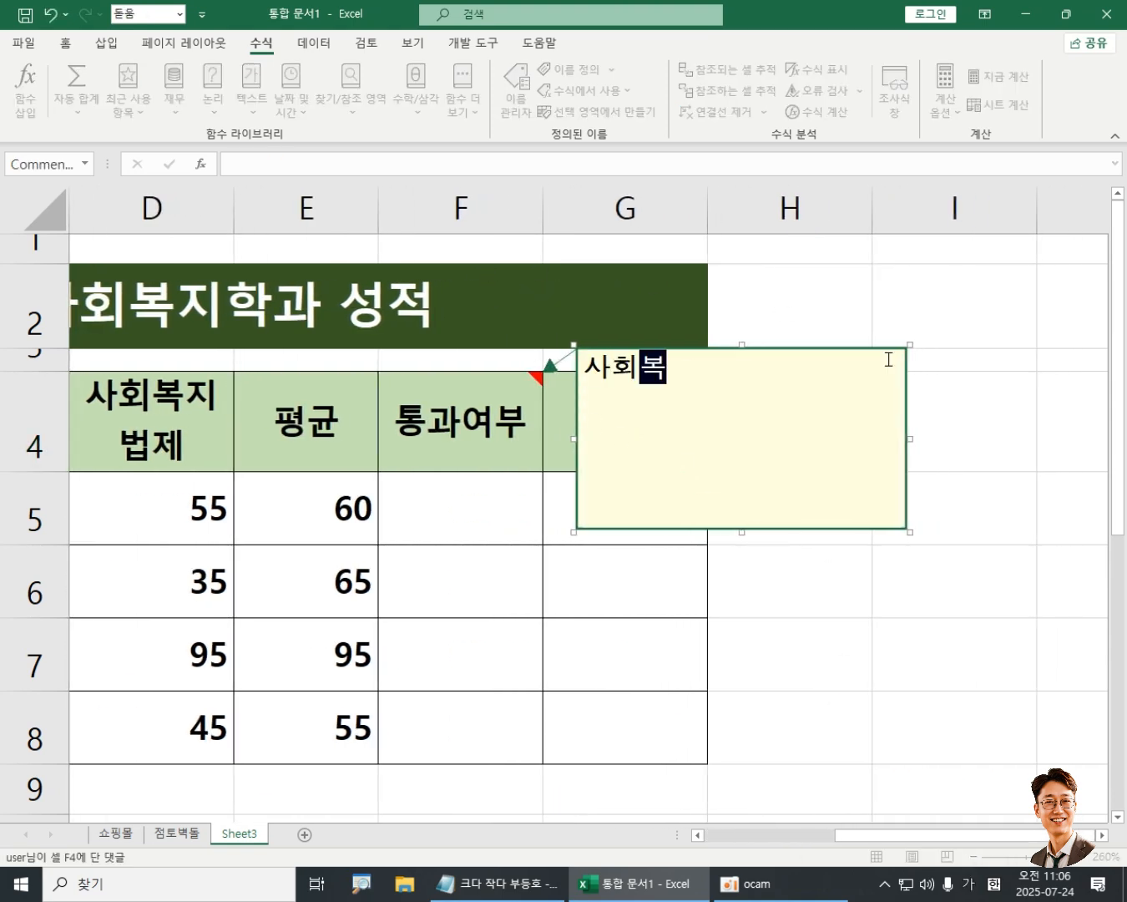
text(지개론)
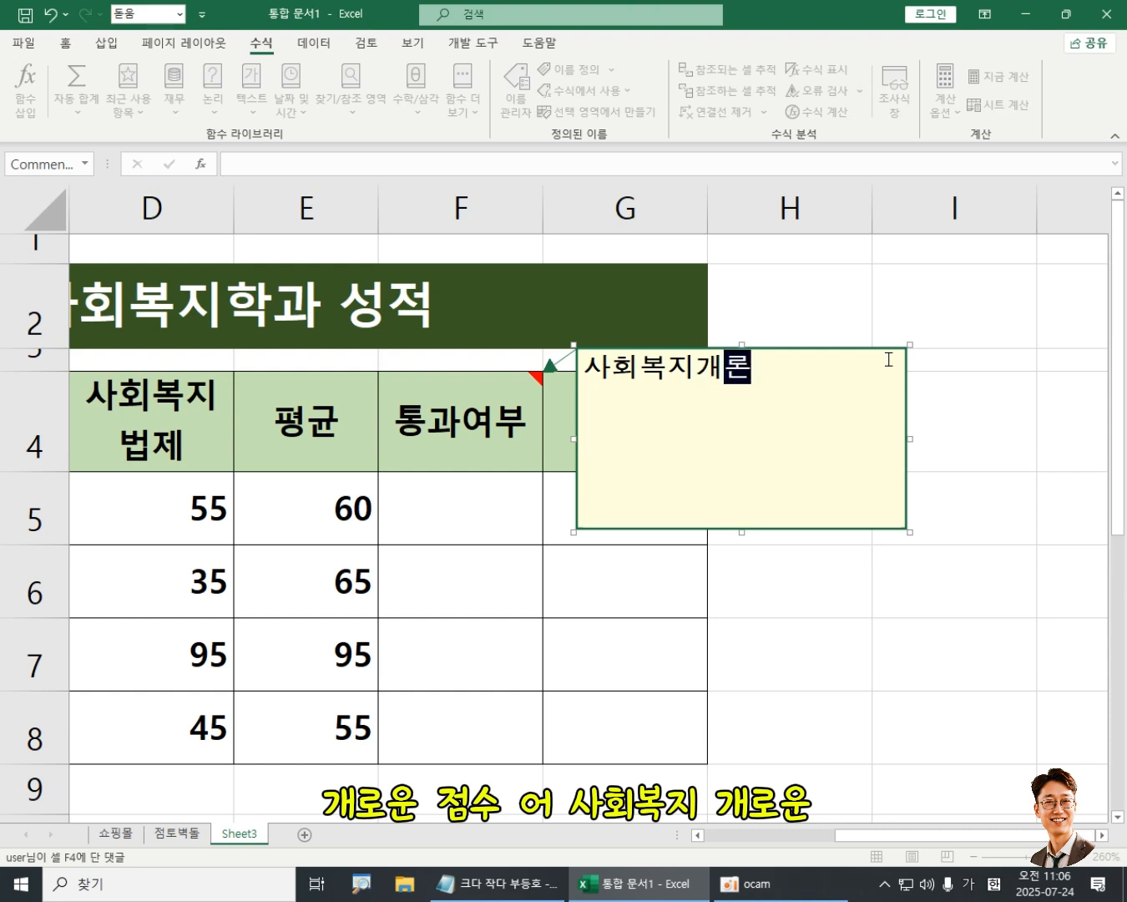
text(점수)
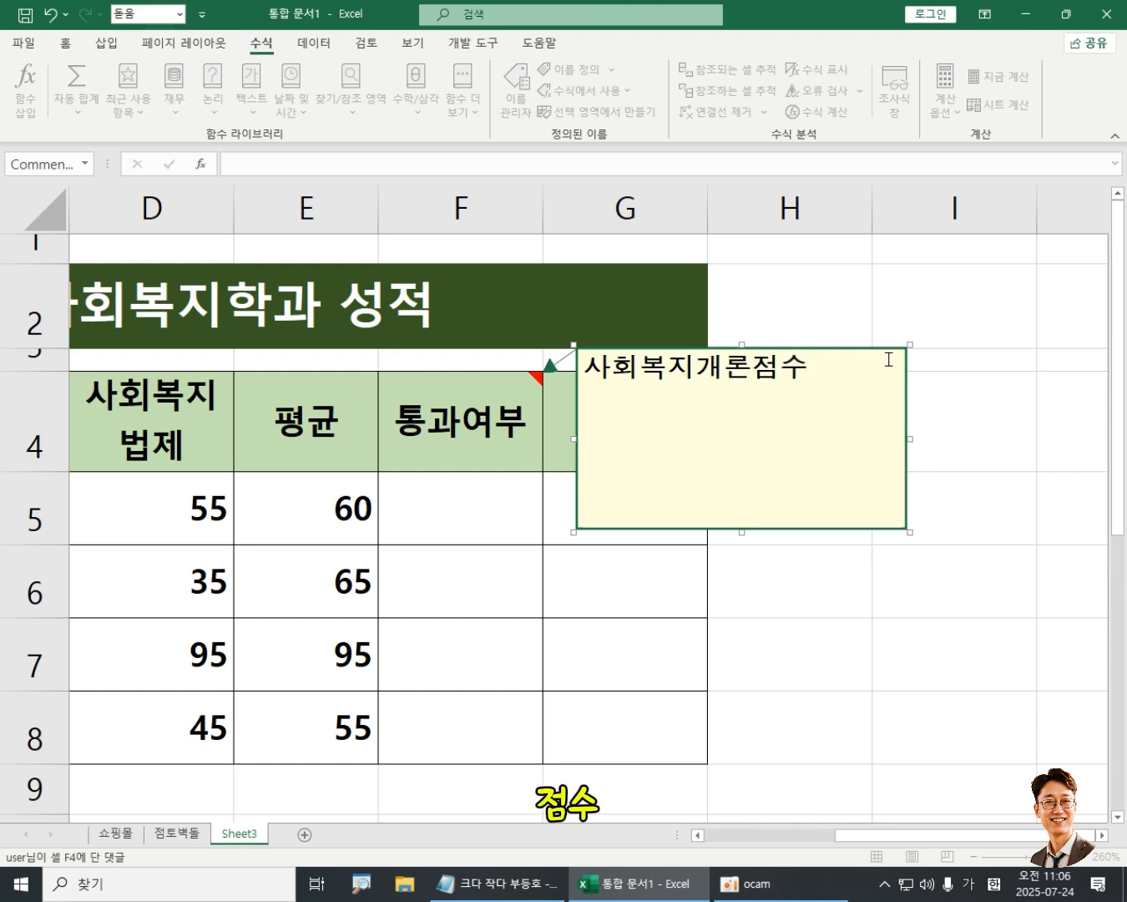
text(가)
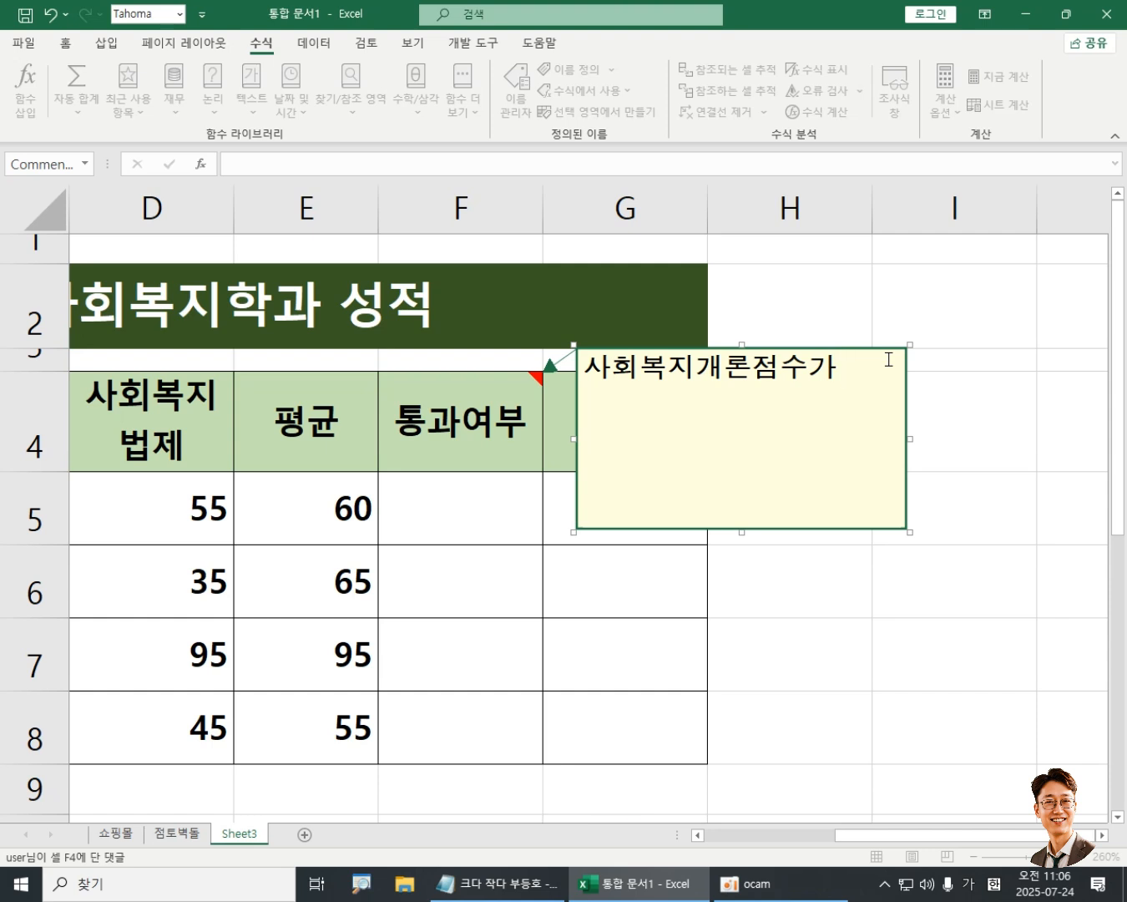
text( 70점)
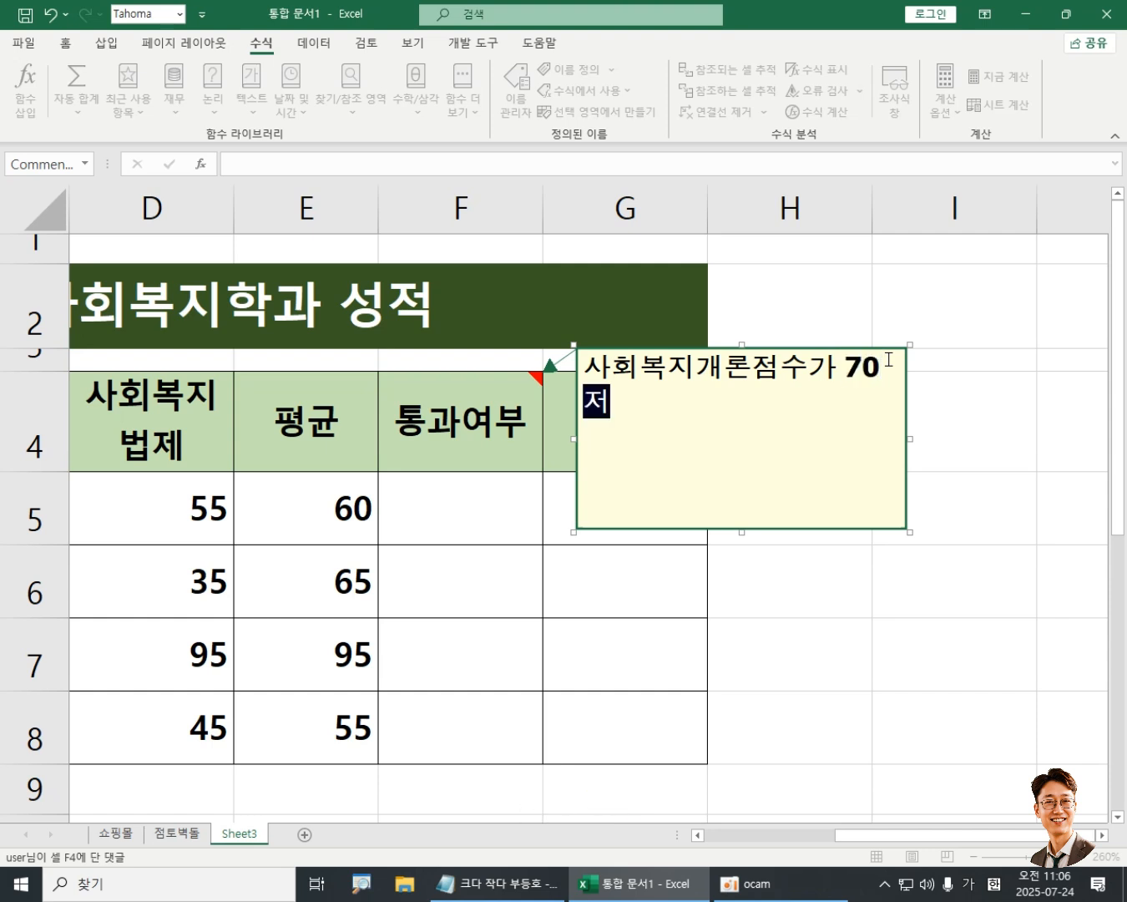
text( 이상이)
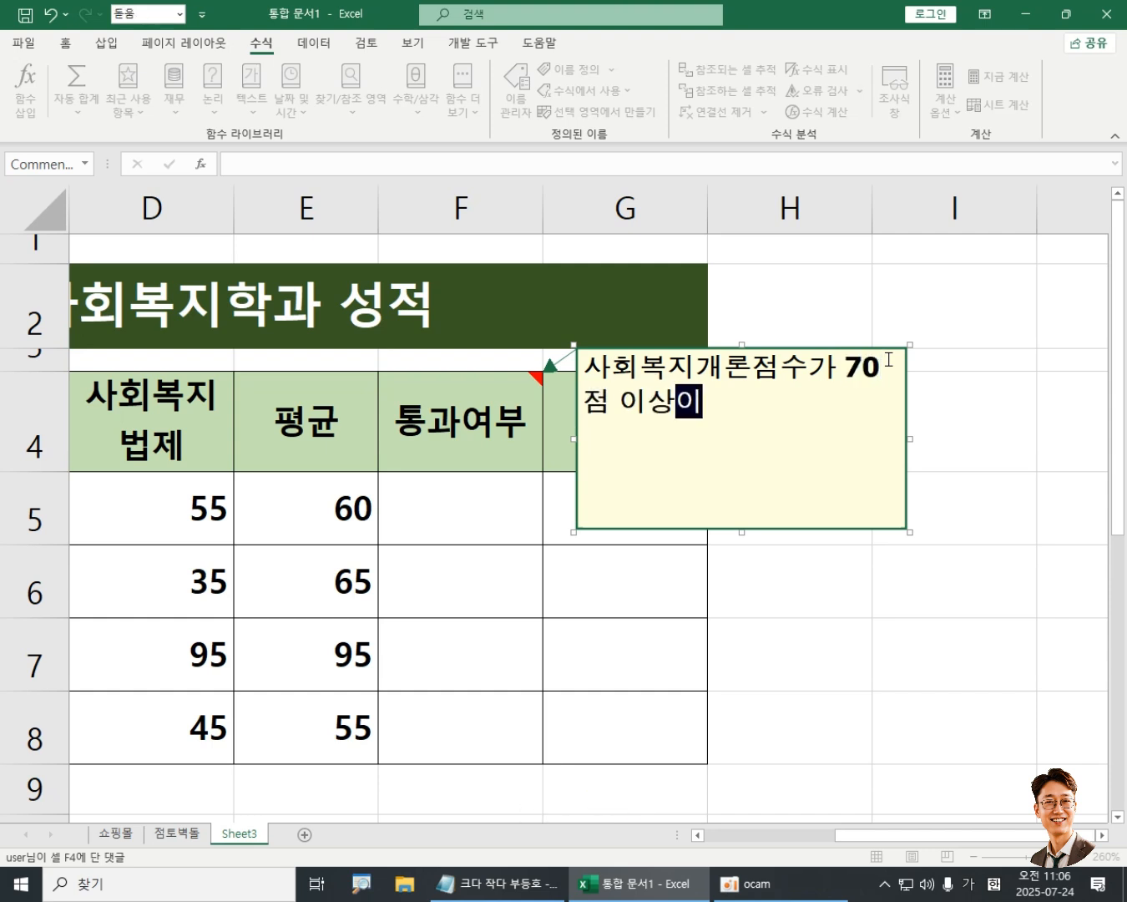
text(면 통과)
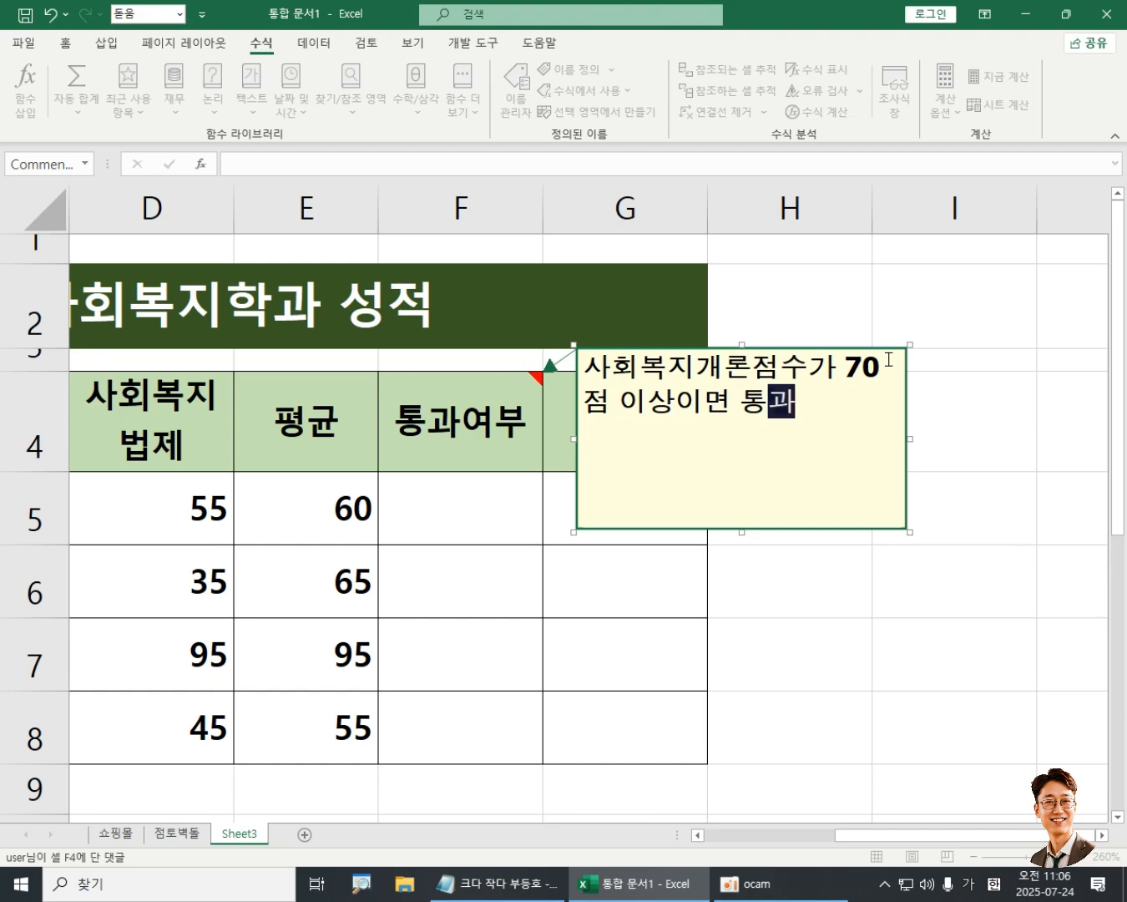
Enclose 통과 in double quotation marks in the F4 note and append the text 그렇지않으면 "" after it
key(Left)
key(Left)
text(")
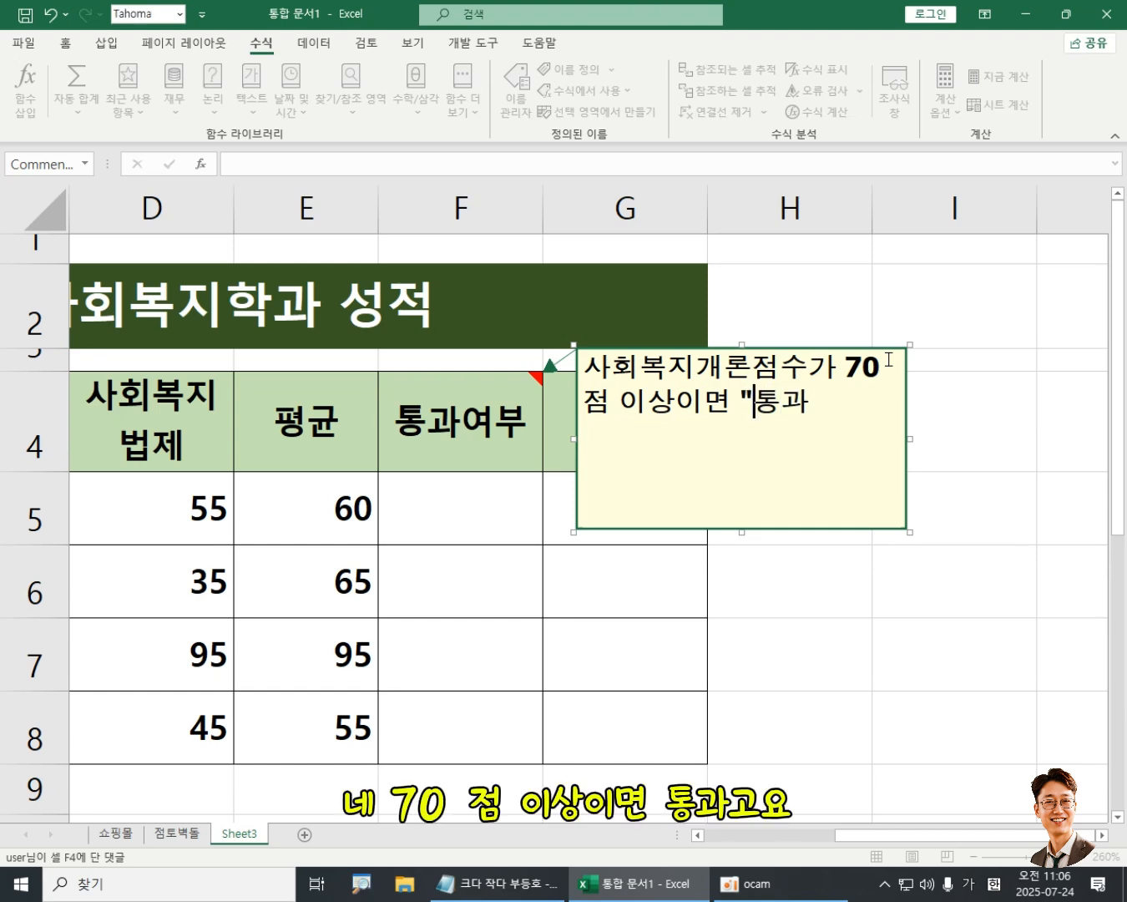
key(End)
text(")
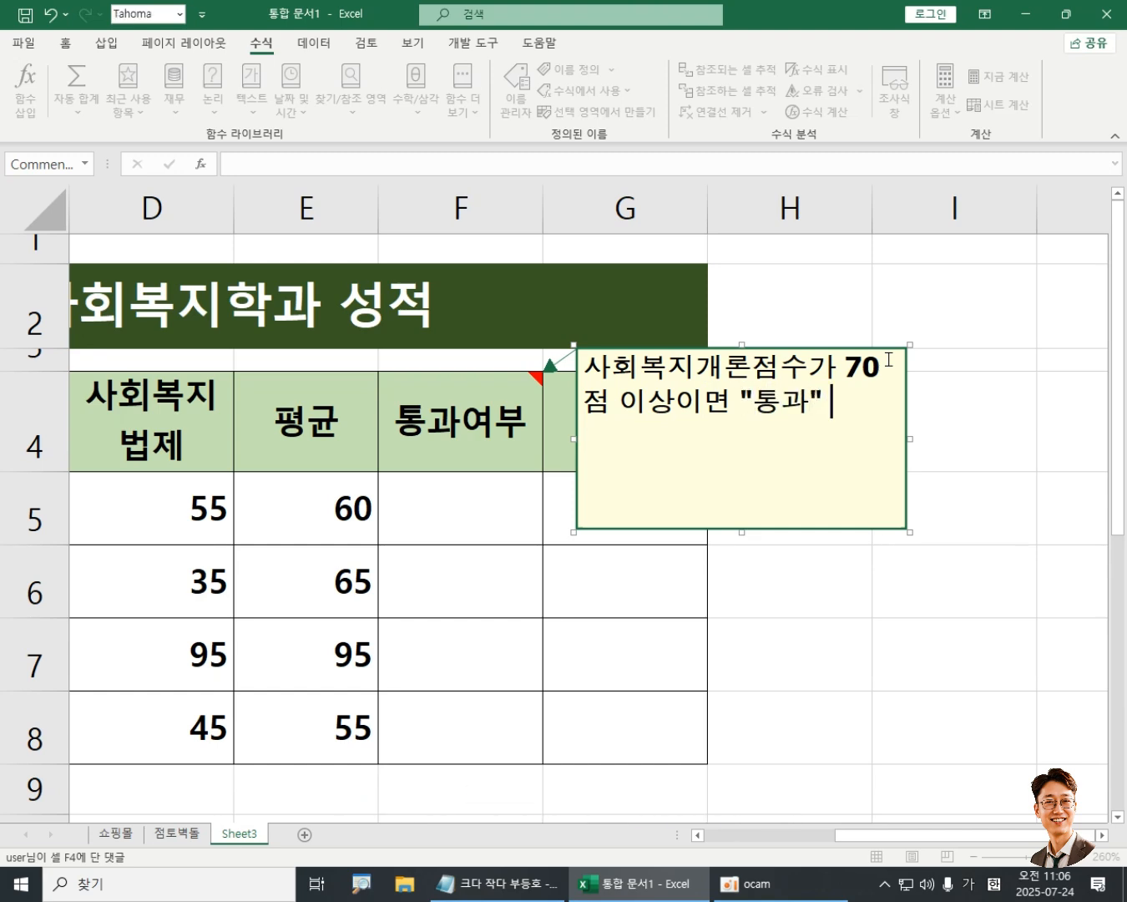
text( 그렇지않으면)
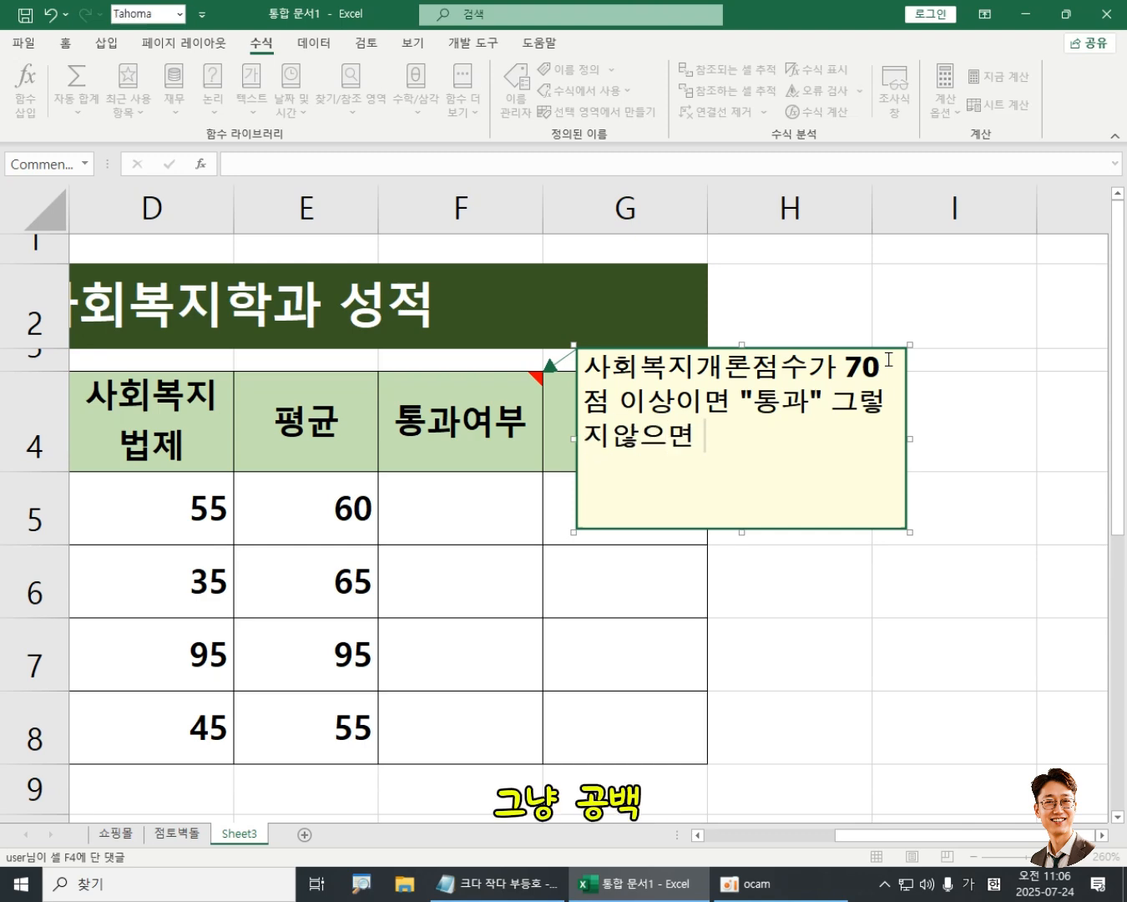
text( "")
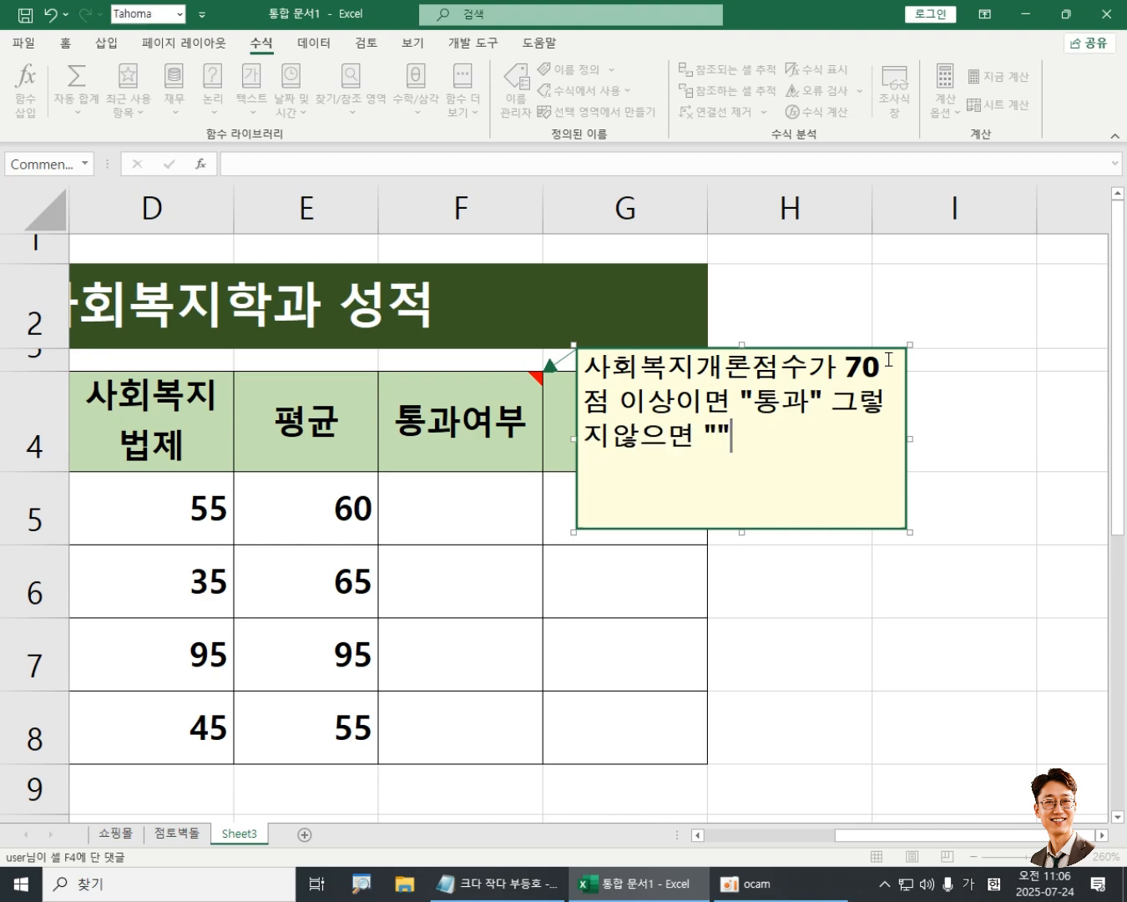
Enlarge the F4 note's text to 12 pt and widen the note box slightly
click(906, 527)
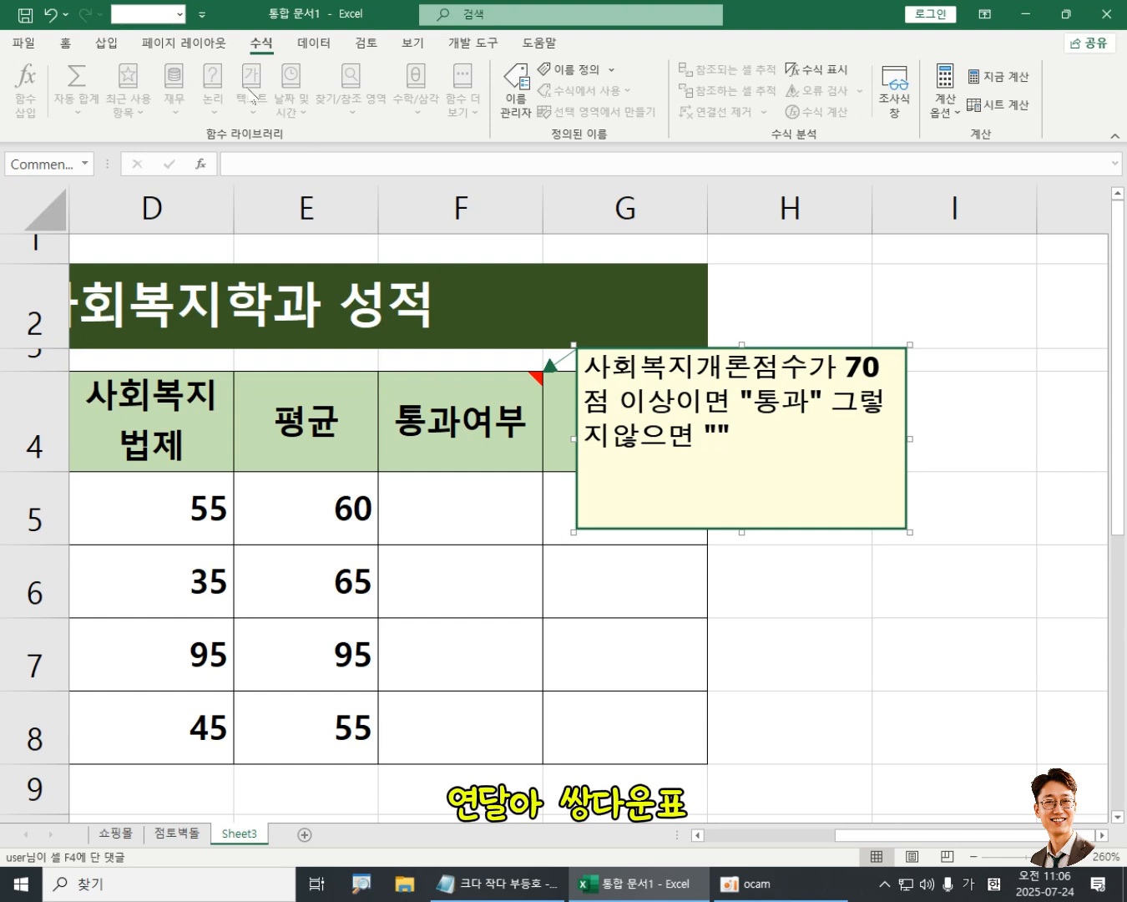
click(65, 41)
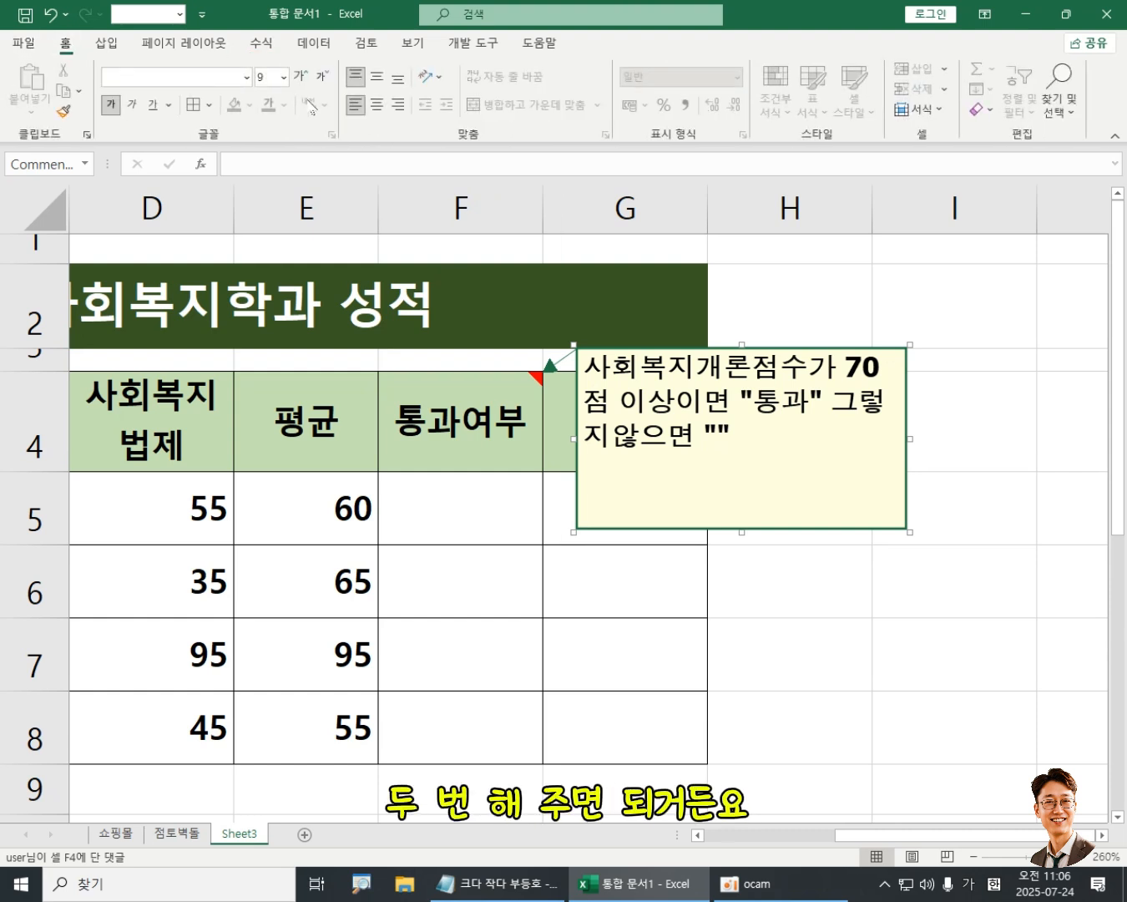
click(302, 75)
click(303, 75)
click(303, 75)
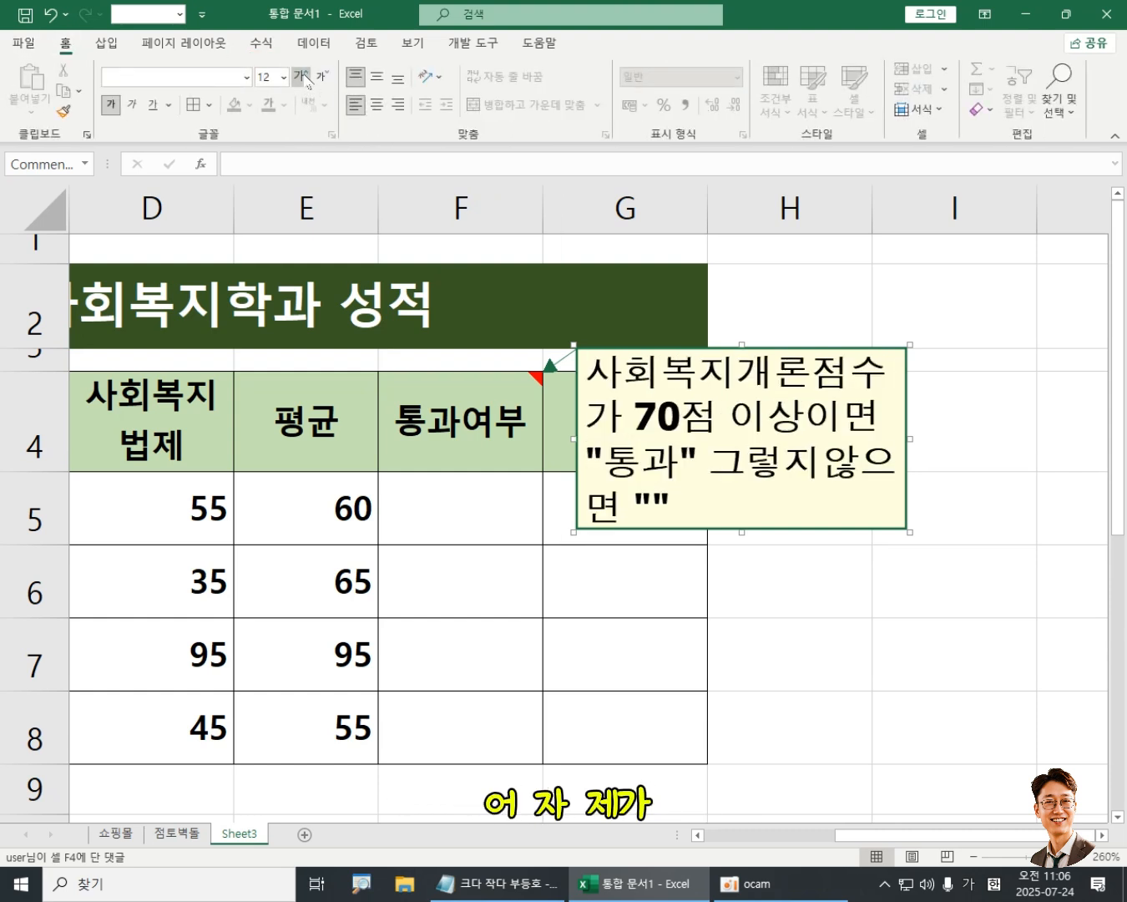
click(302, 75)
click(322, 75)
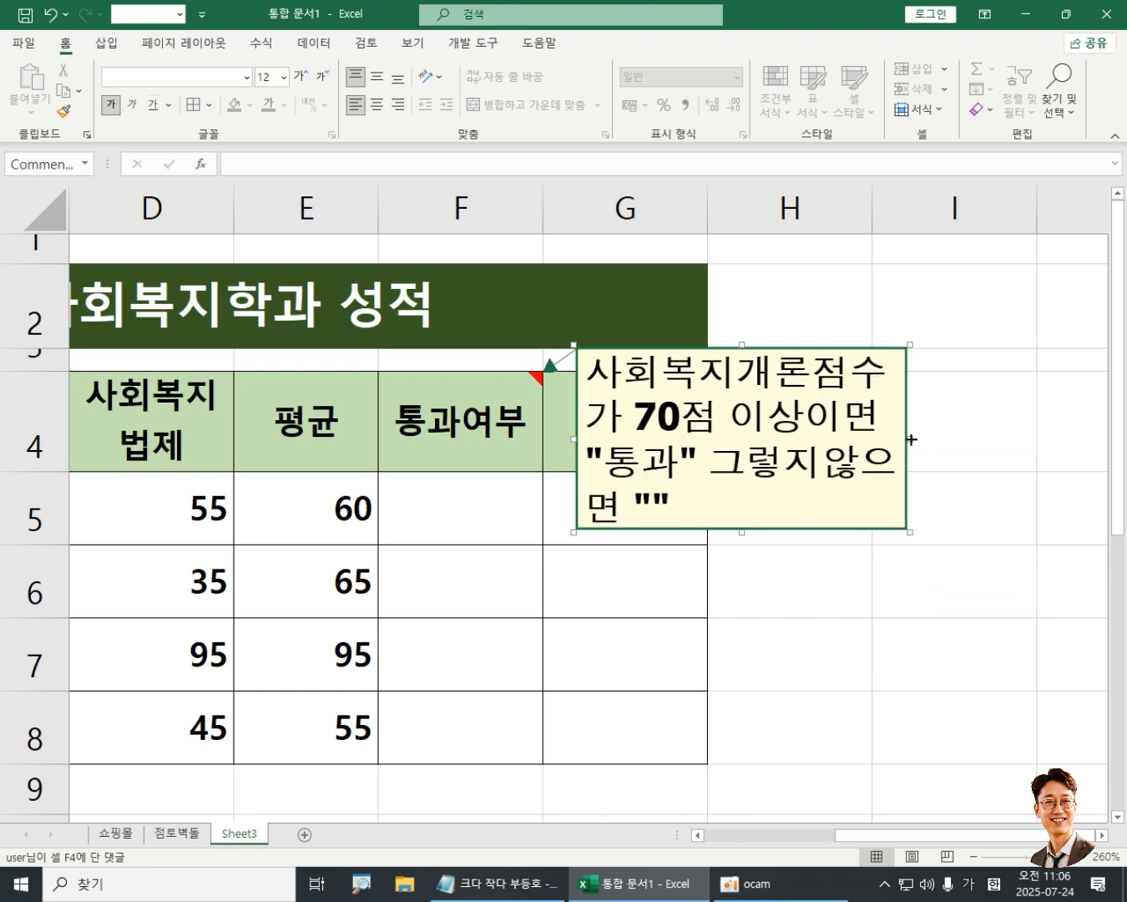
drag(912, 439, 944, 438)
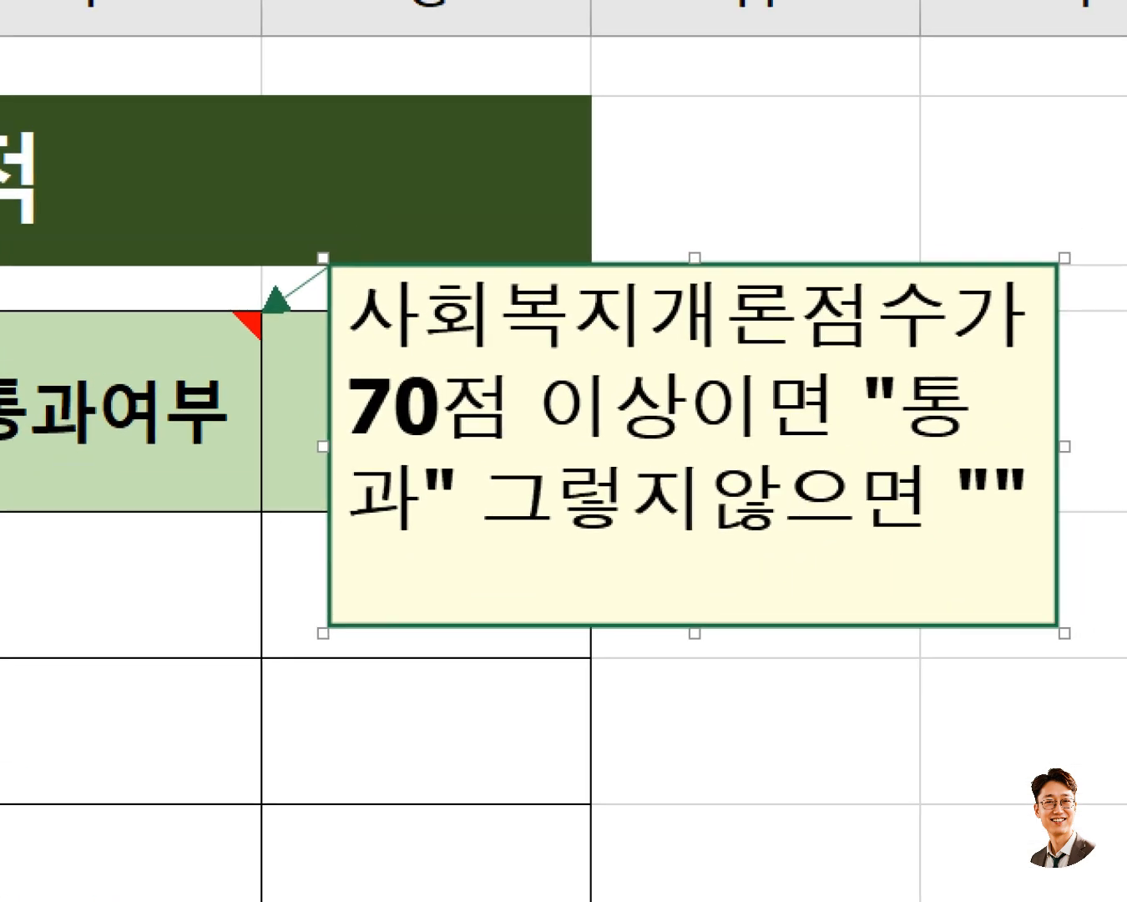
drag(333, 348, 1051, 351)
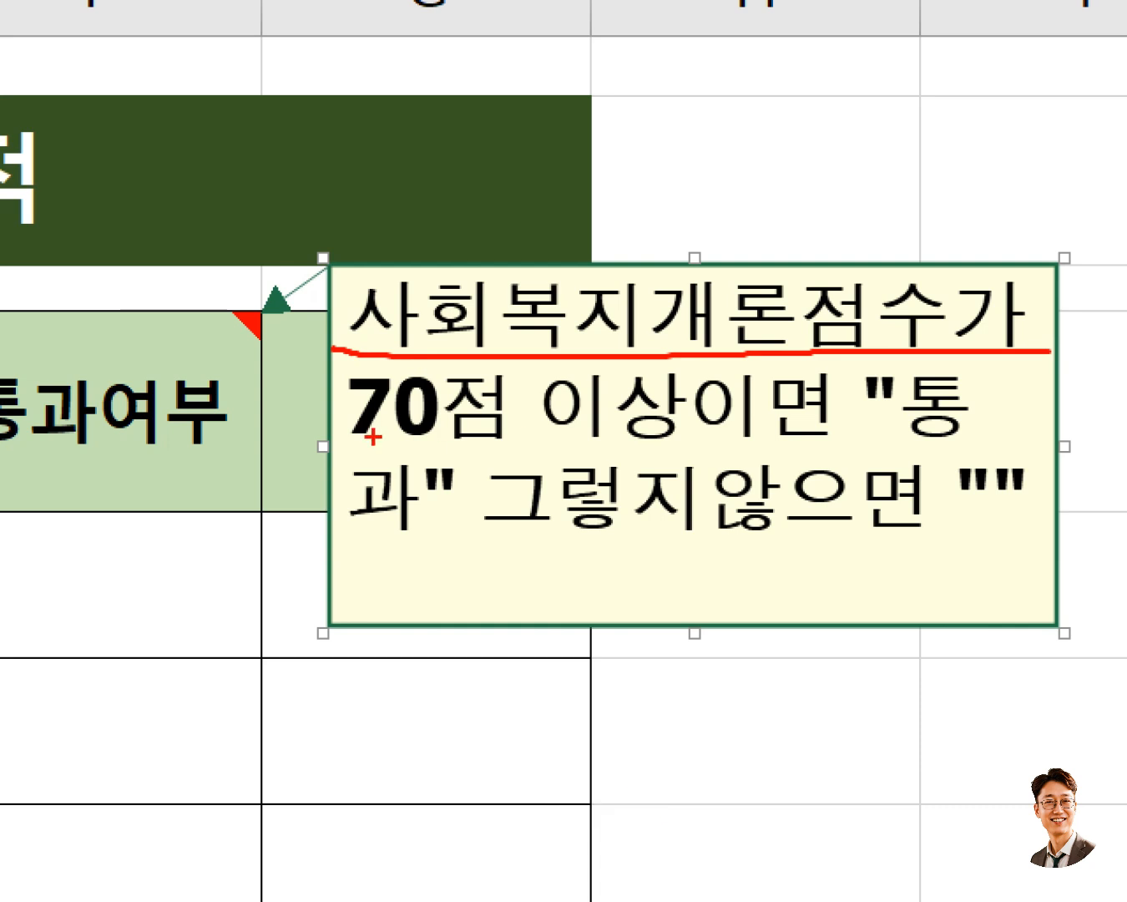
drag(354, 452, 854, 440)
drag(914, 449, 941, 447)
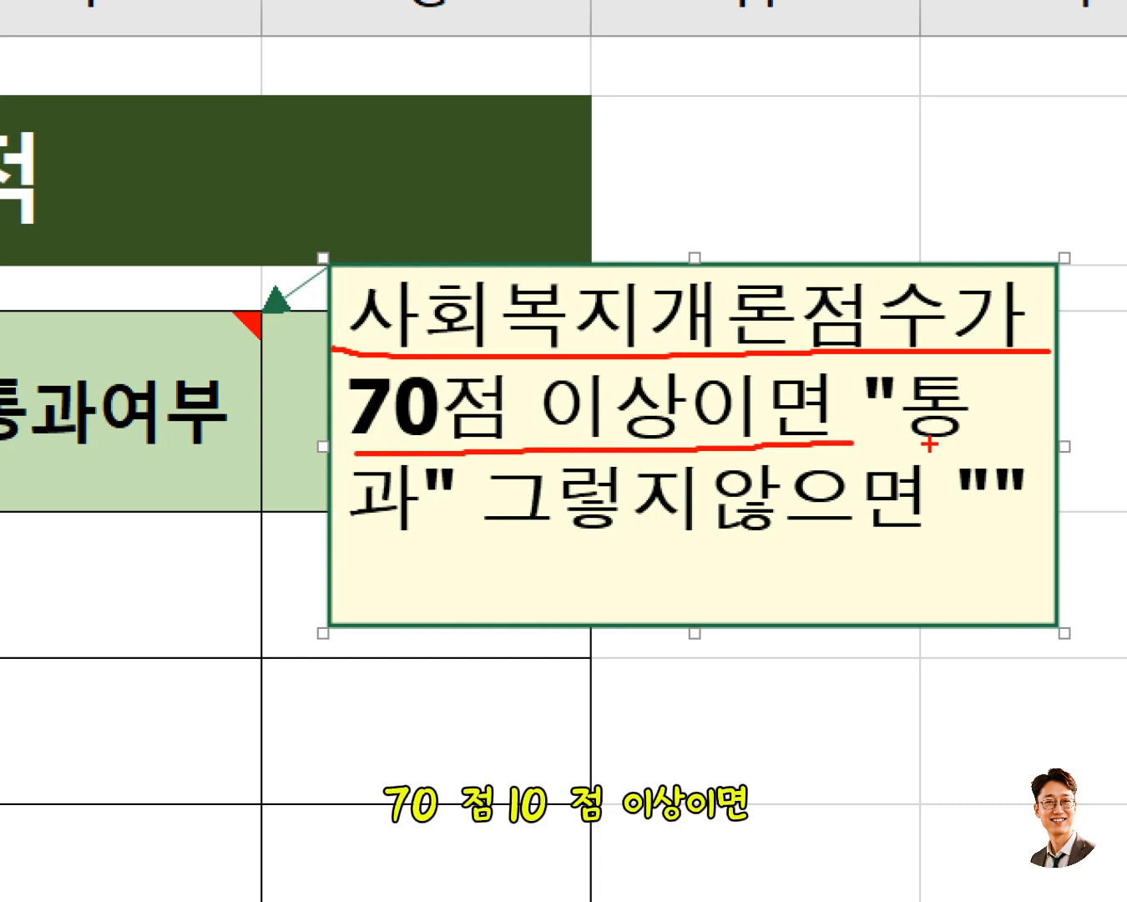
drag(358, 547, 399, 543)
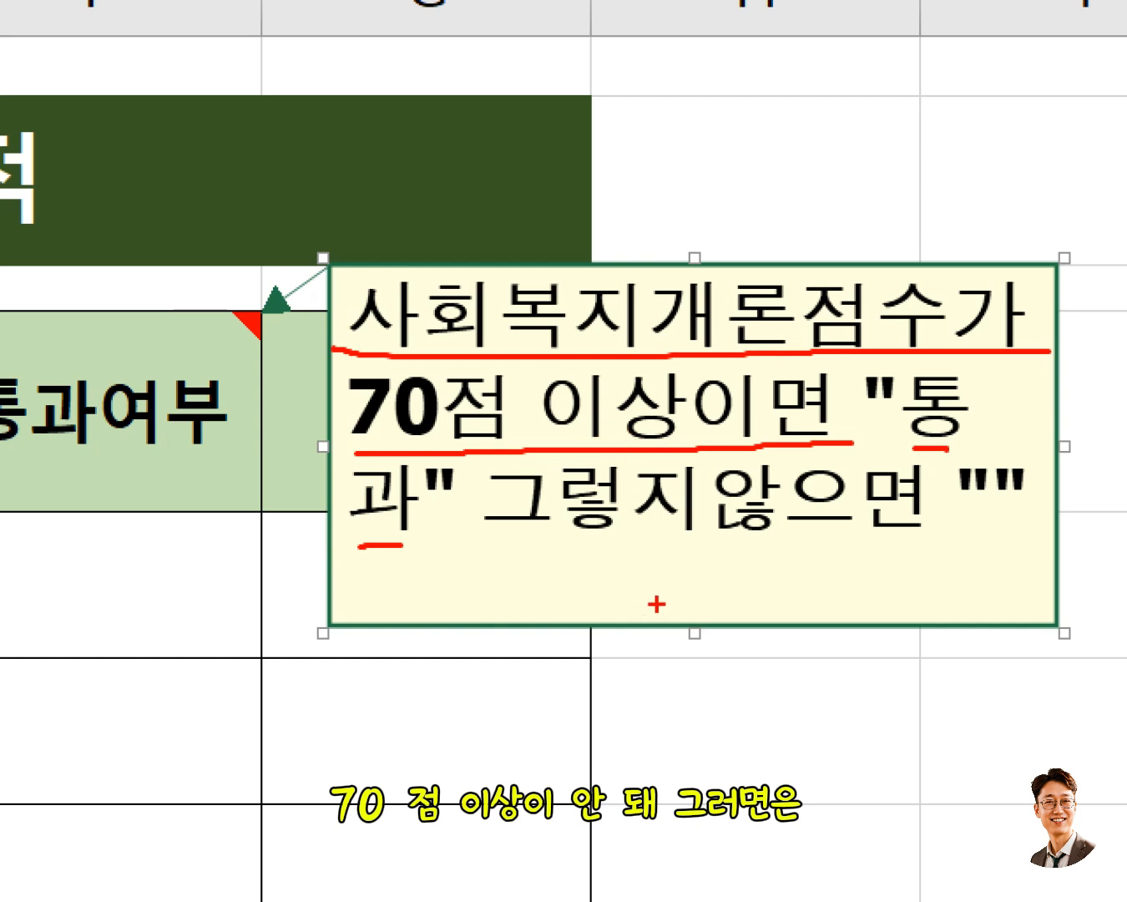
drag(970, 525, 1034, 525)
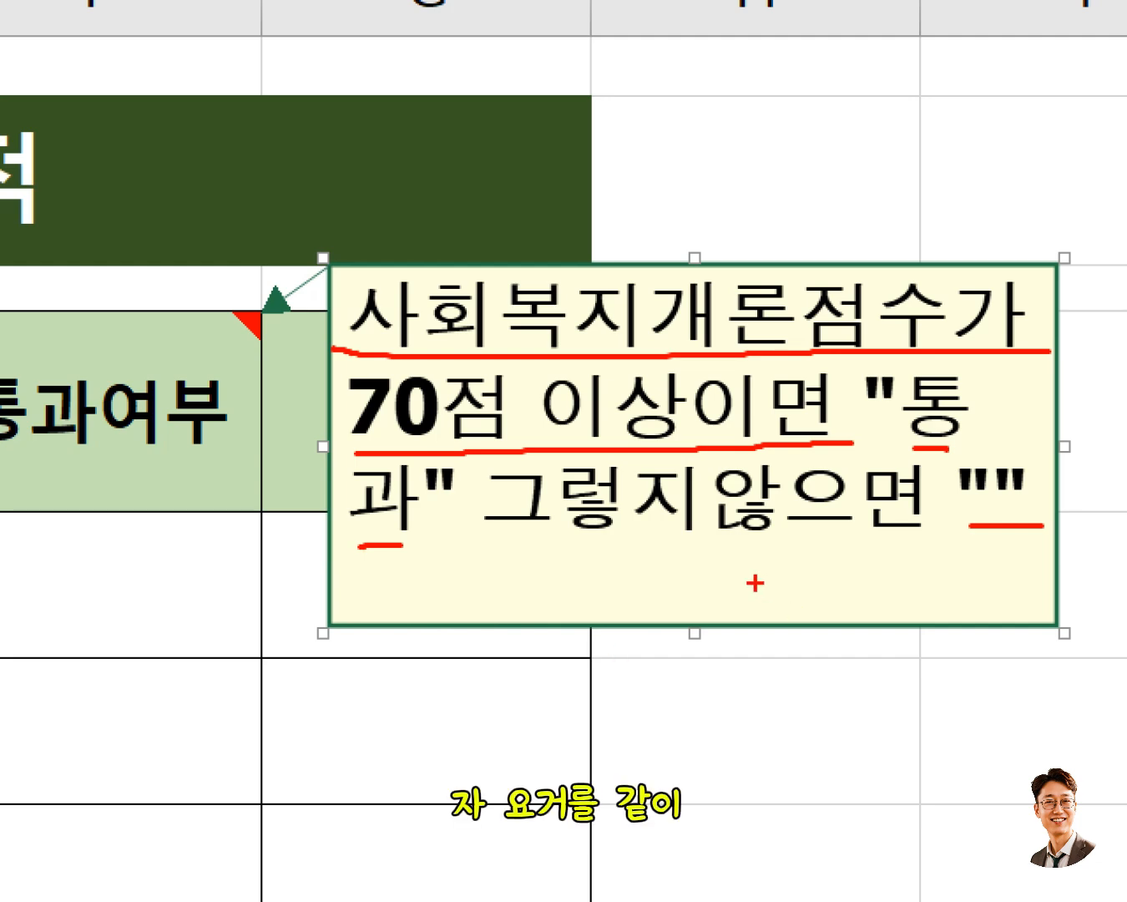
key(Escape)
Set the F4 note to stay displayed and move it up clear of row 5
click(460, 418)
right_click(460, 418)
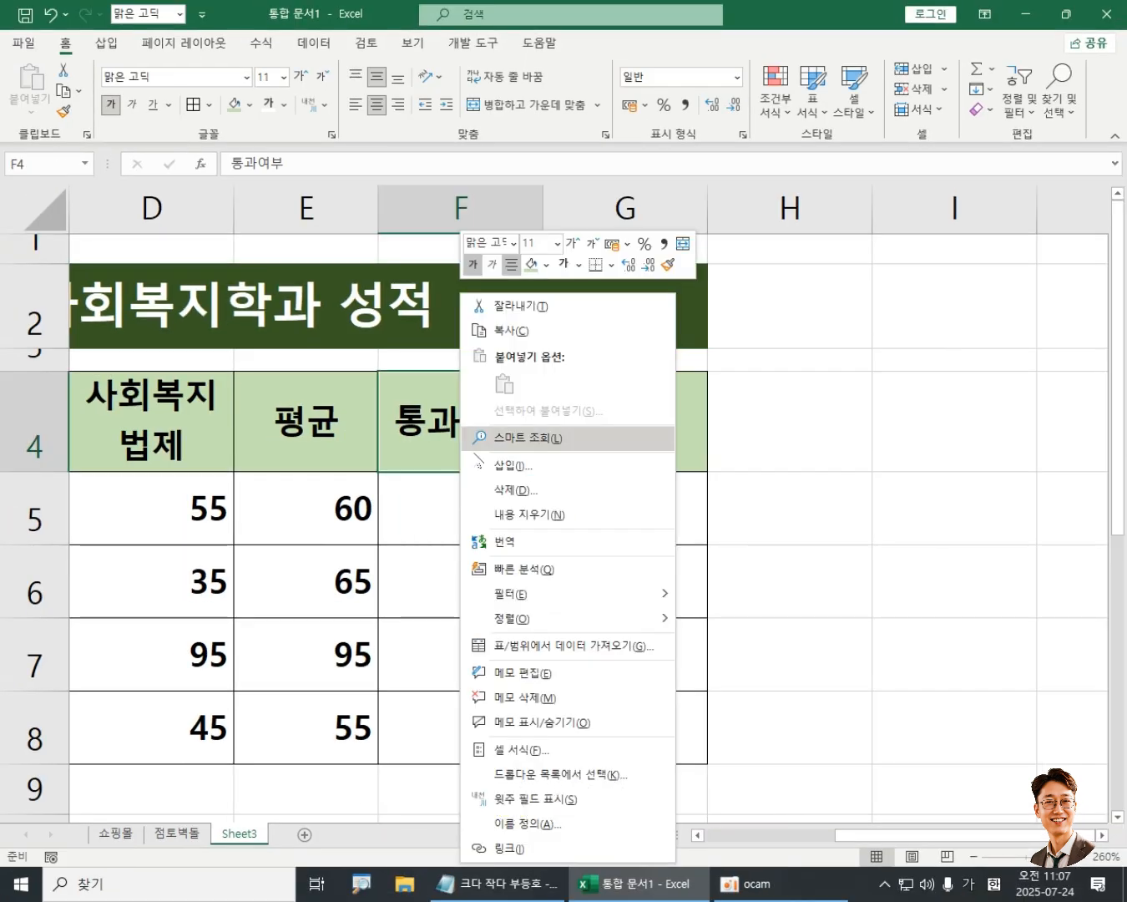
click(534, 729)
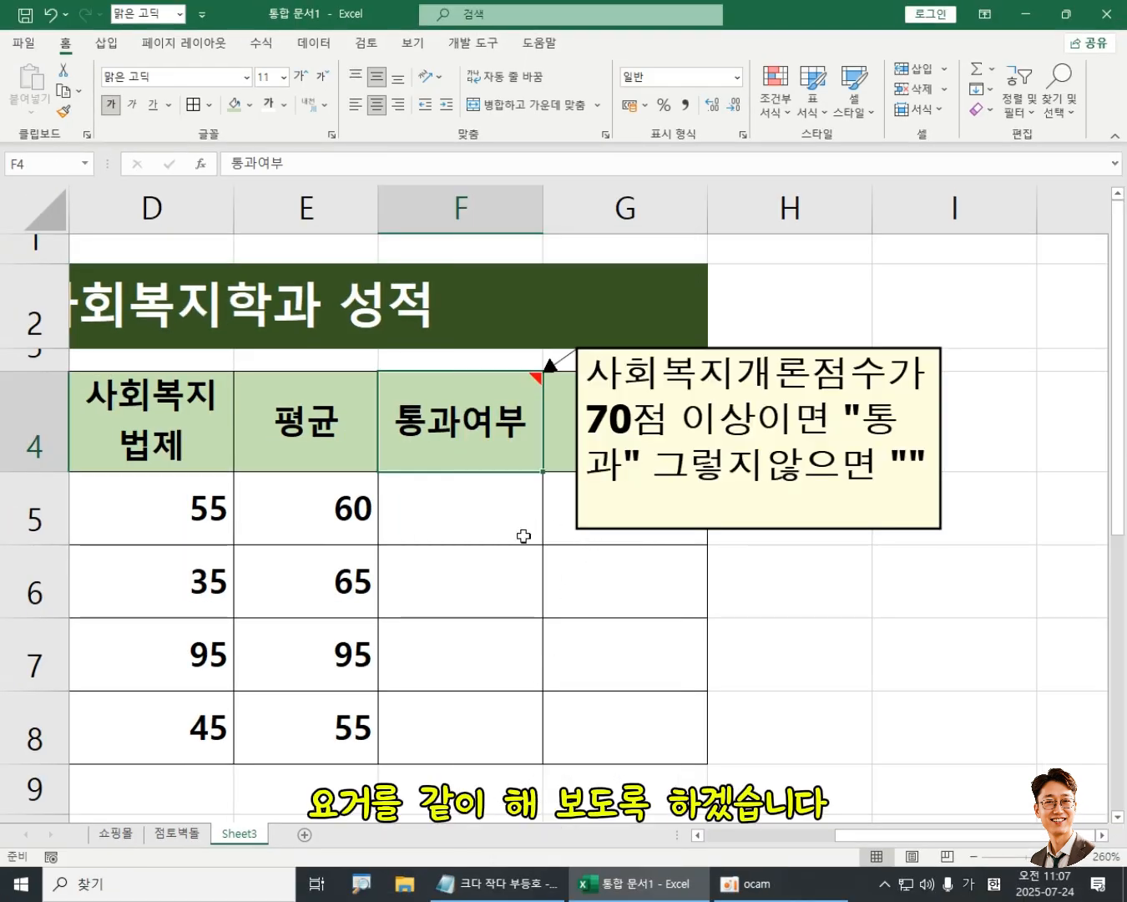
click(435, 510)
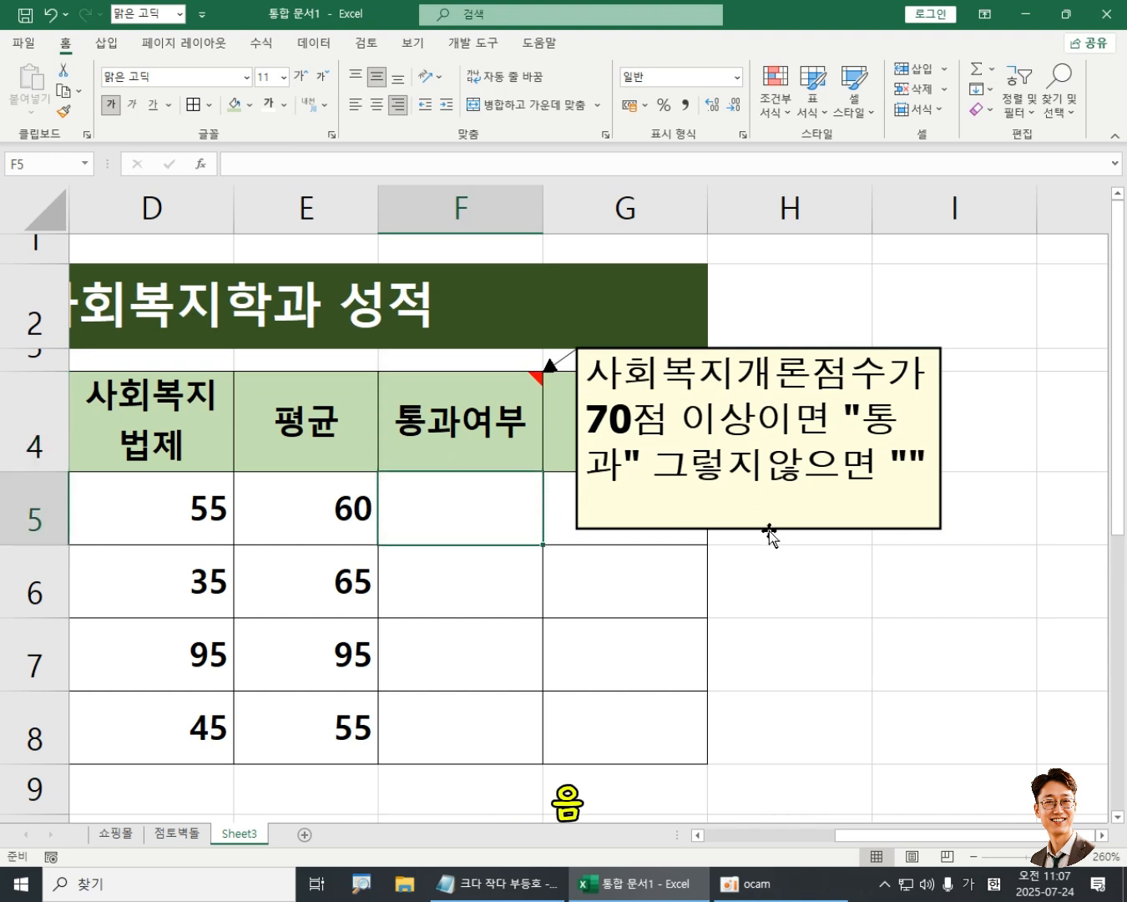
drag(771, 529, 731, 425)
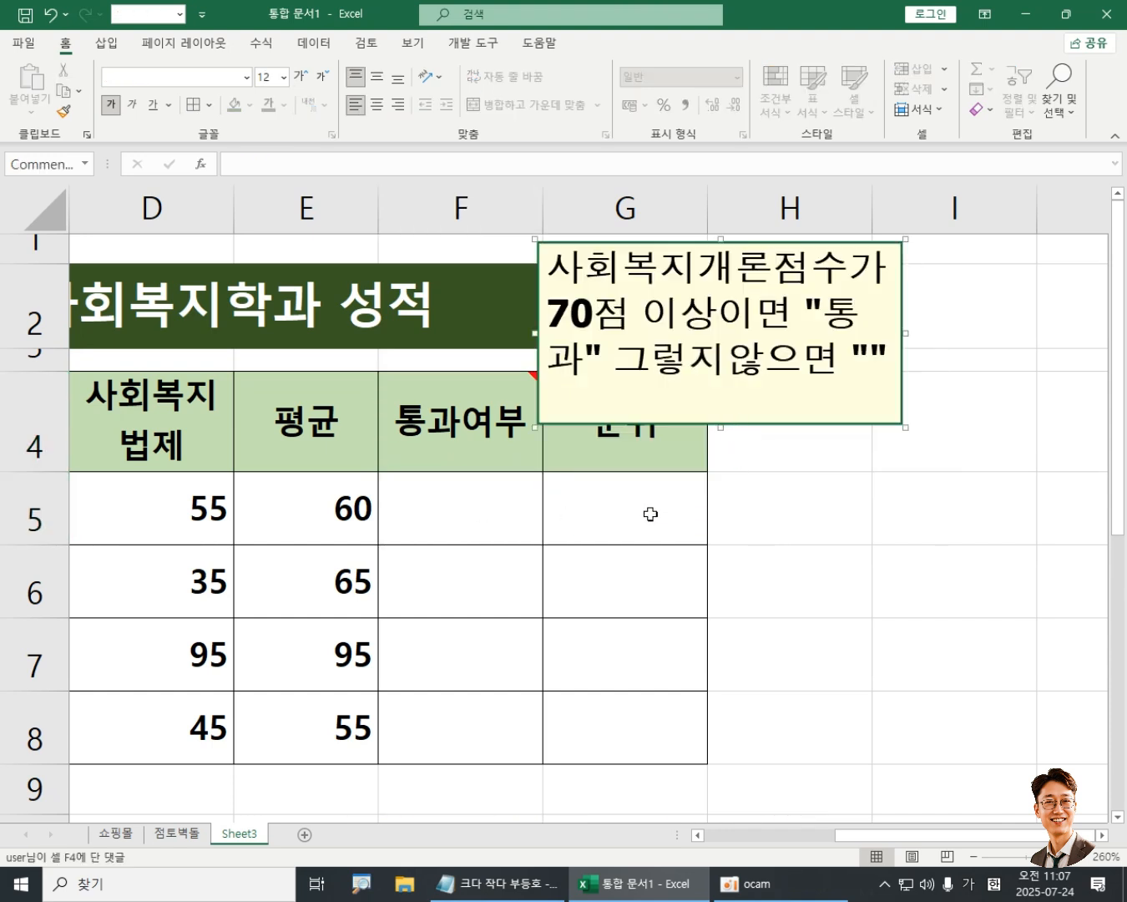
Start an IF formula in F5 with the logical test C5>=70
click(476, 499)
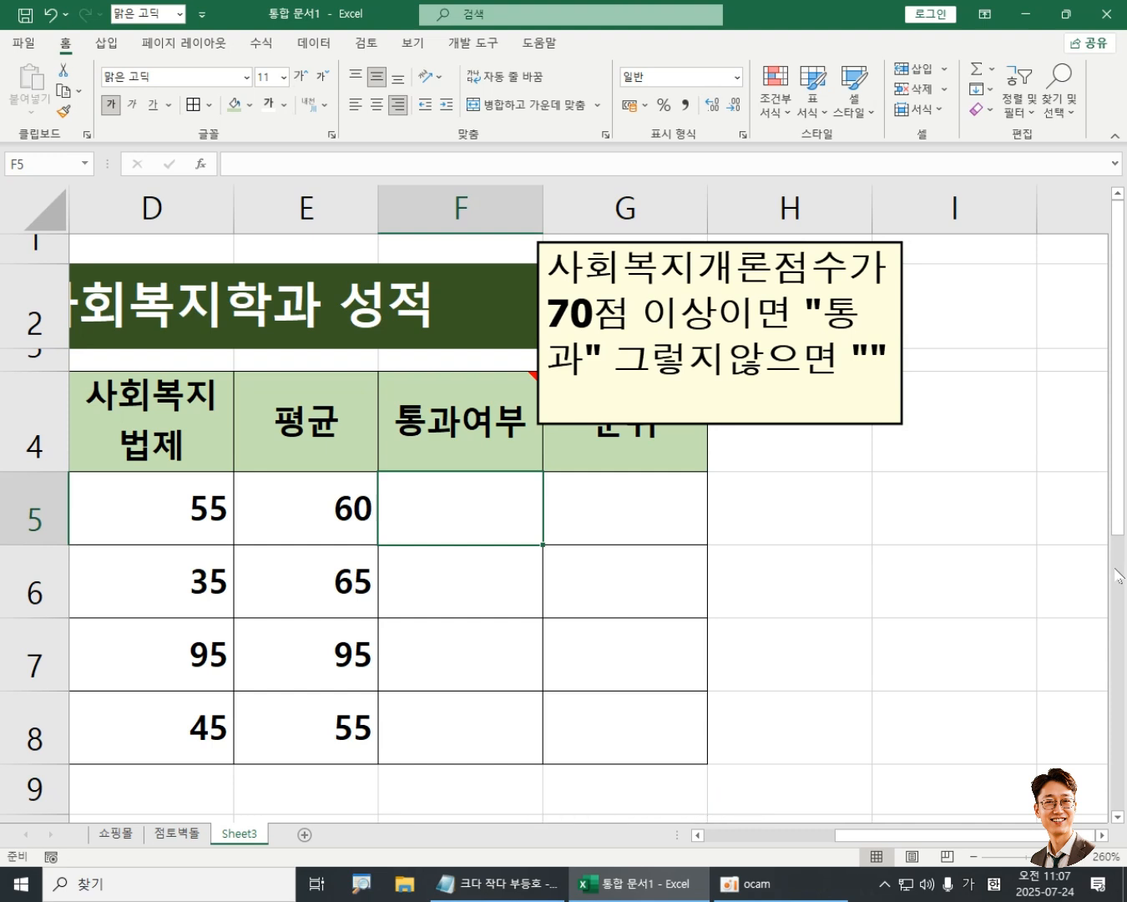
text(=)
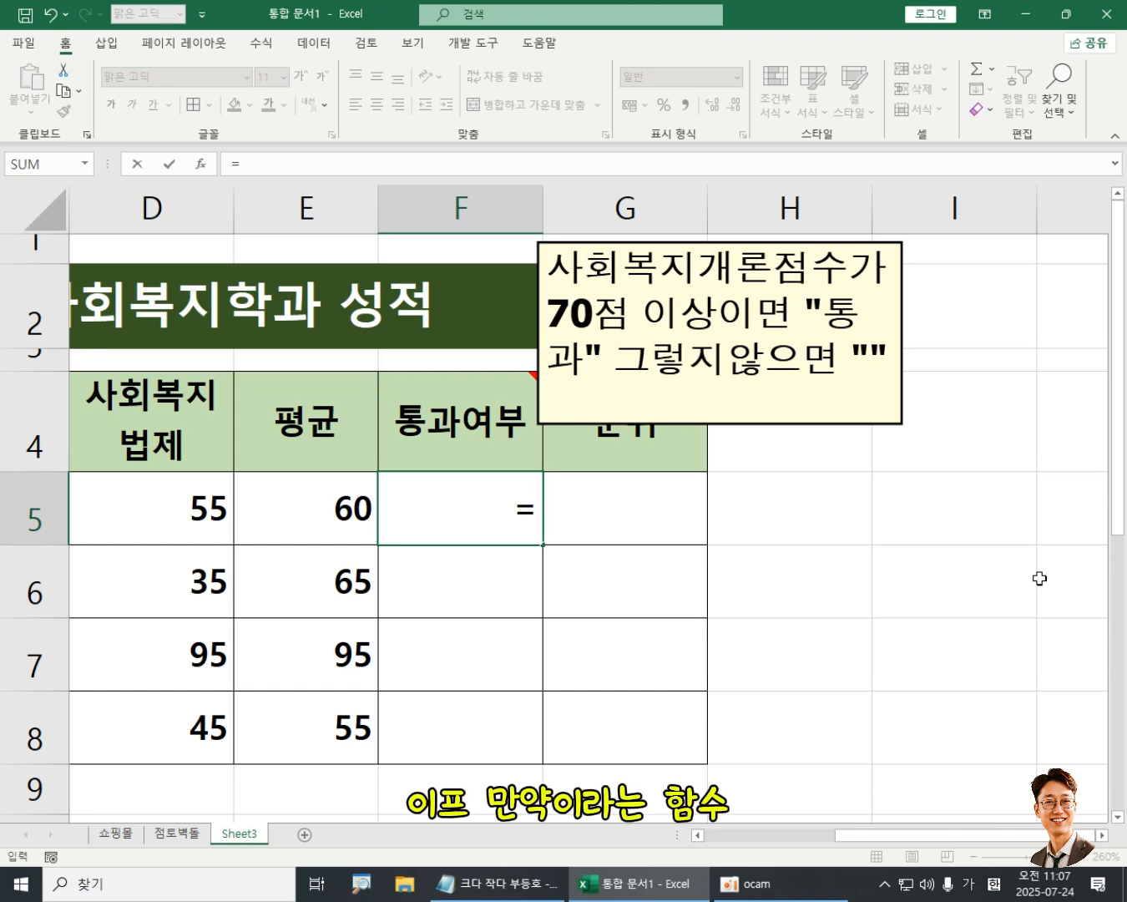
text(IF)
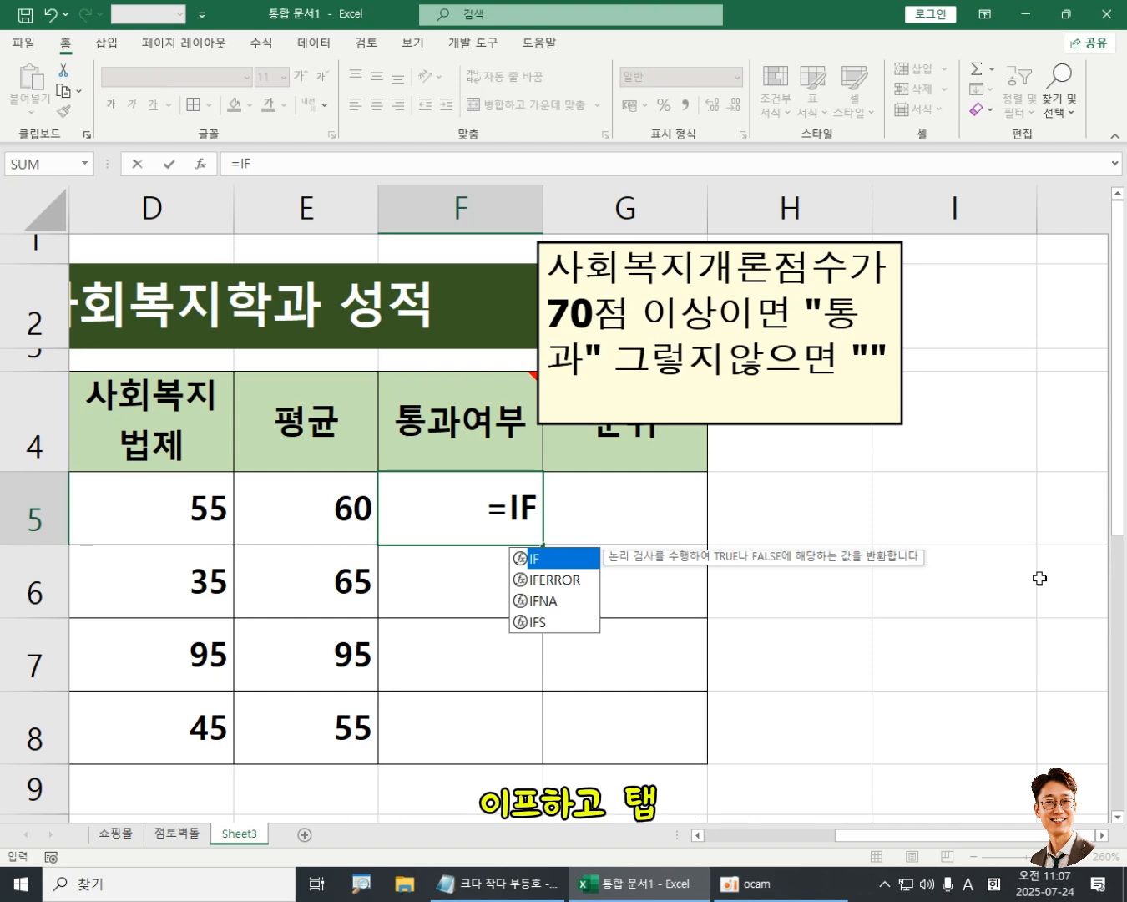
key(Tab)
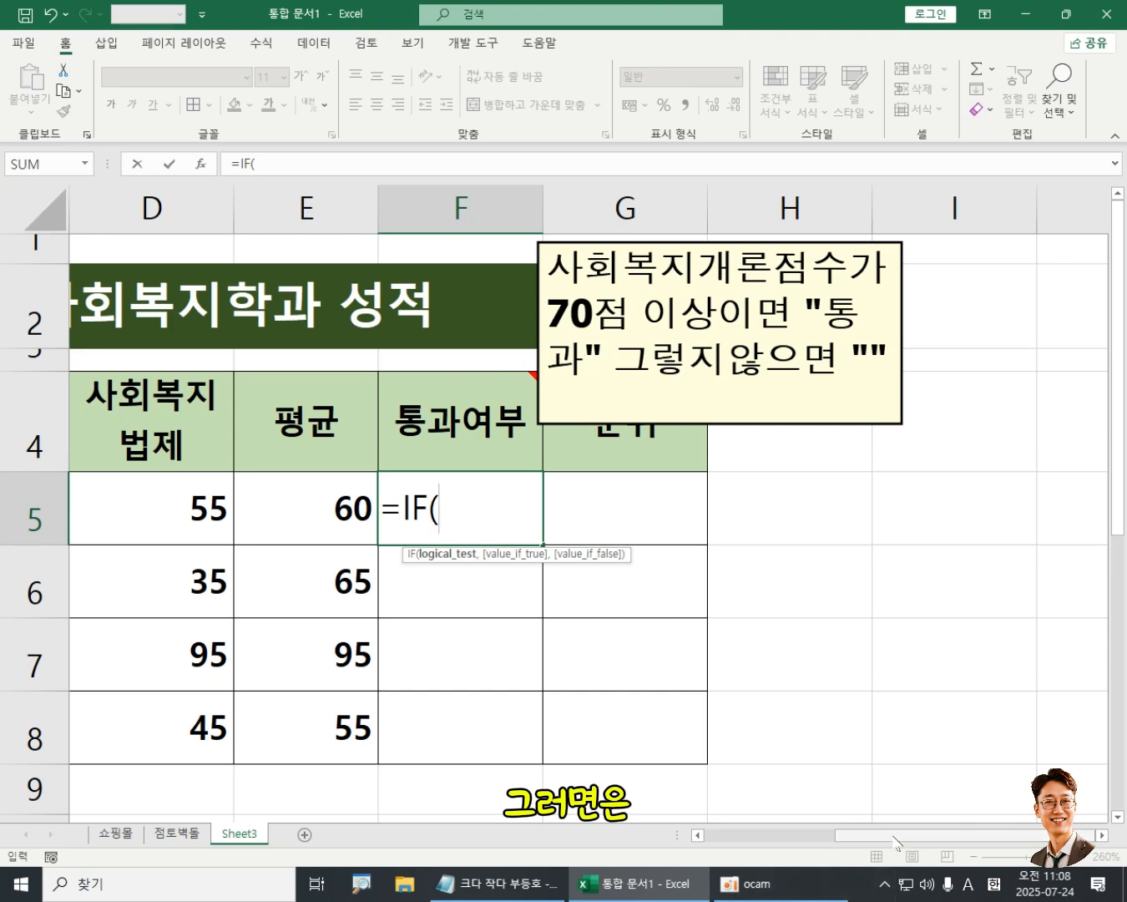
drag(895, 835, 764, 837)
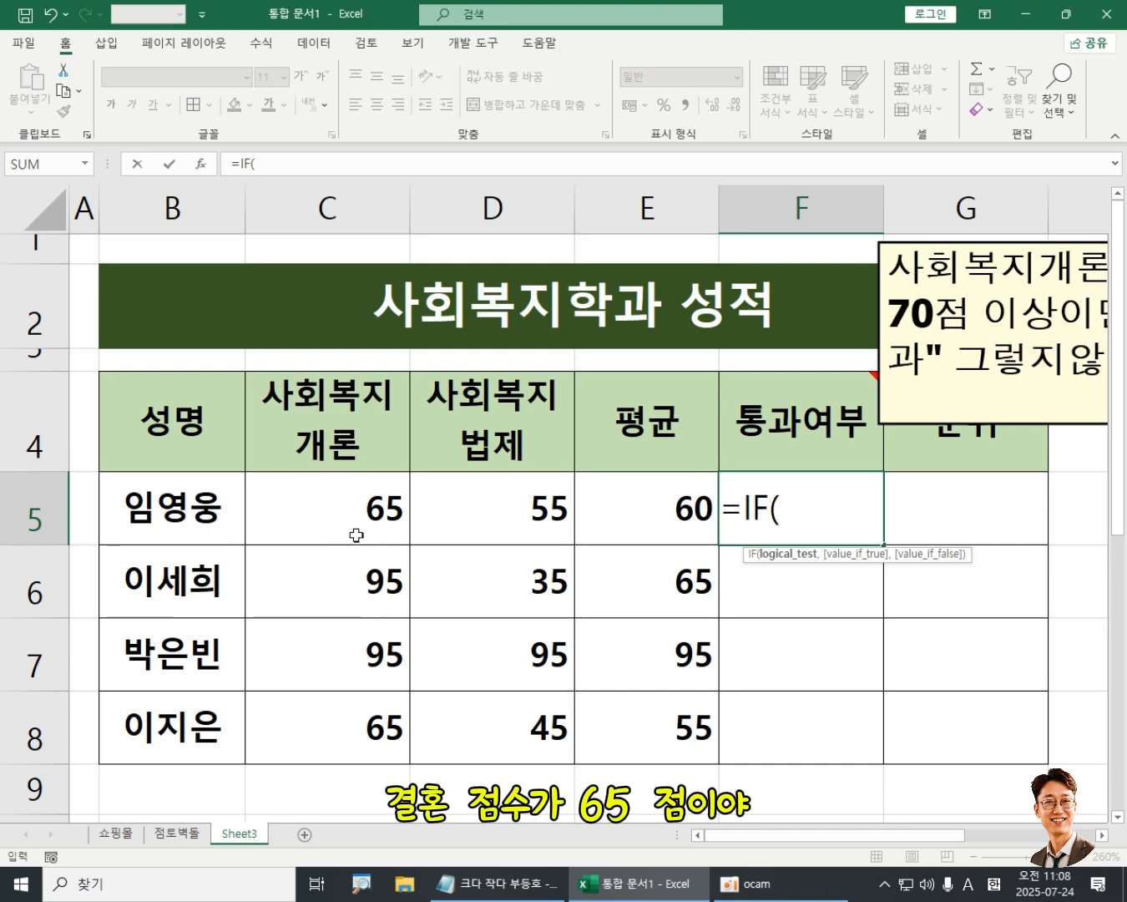
click(343, 508)
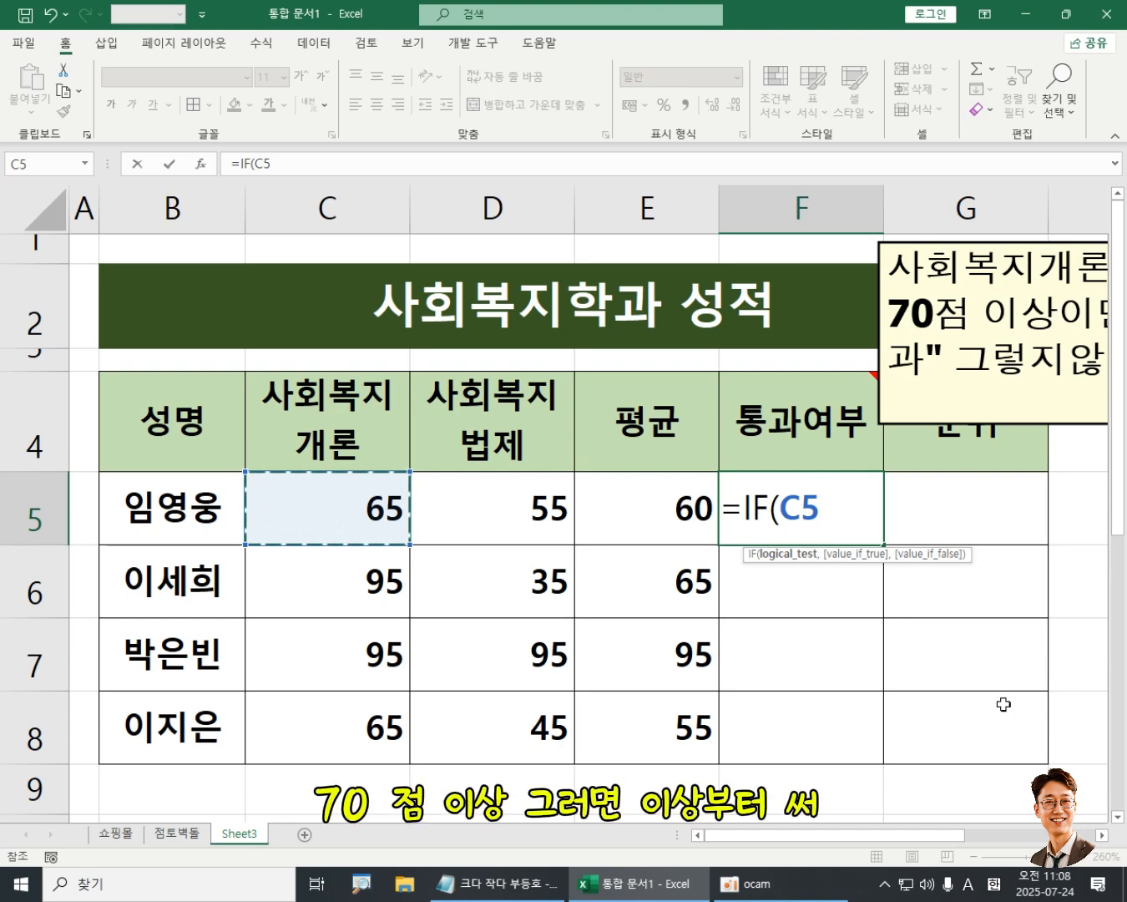
text(>=70)
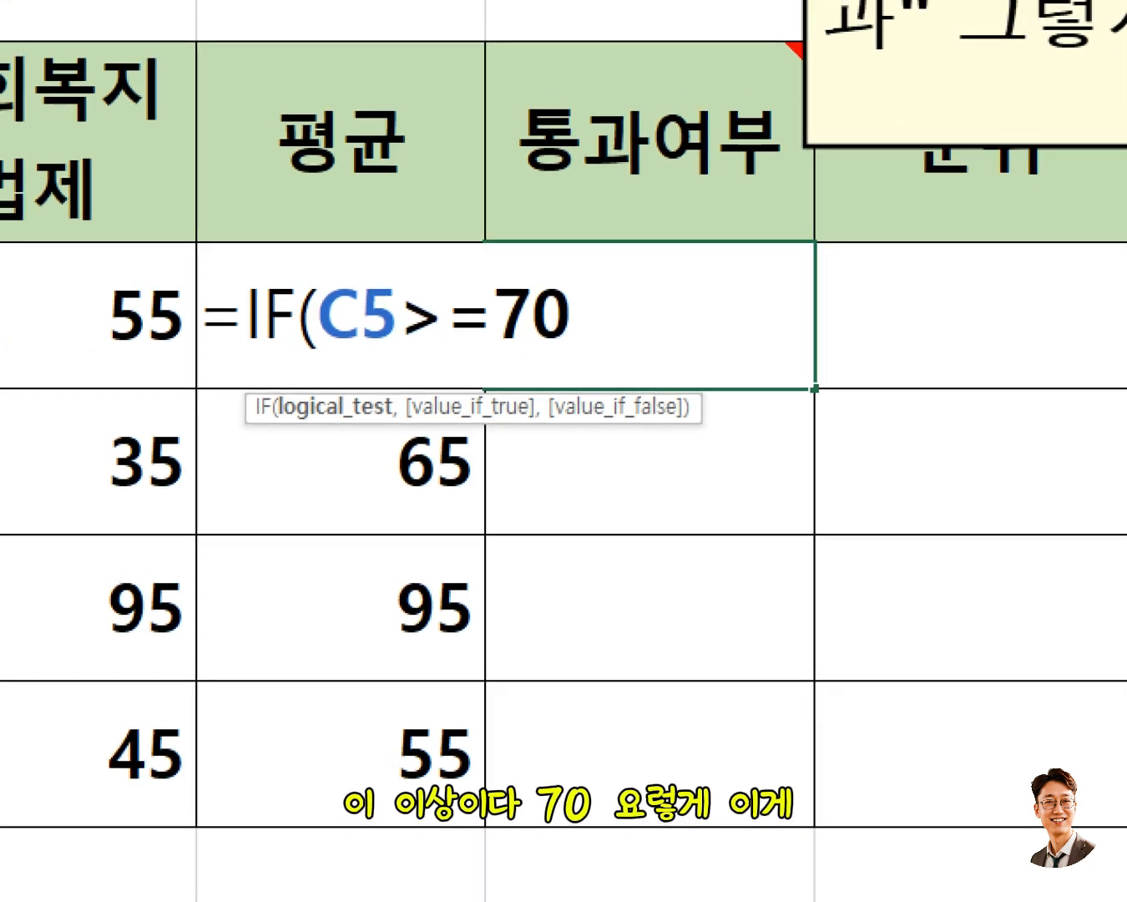
drag(310, 250, 598, 391)
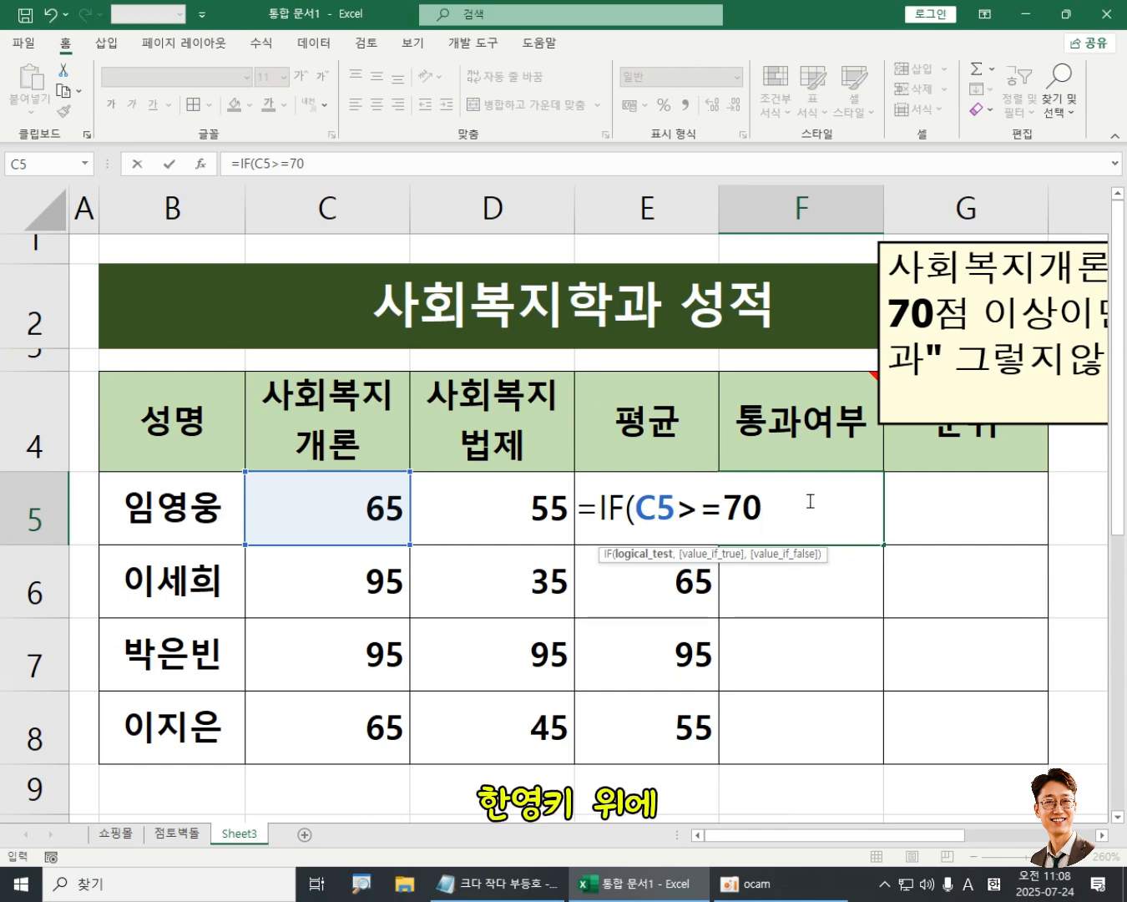
Add "통과" as the value if true and an empty string "" as the value if false in the F5 formula
text(,)
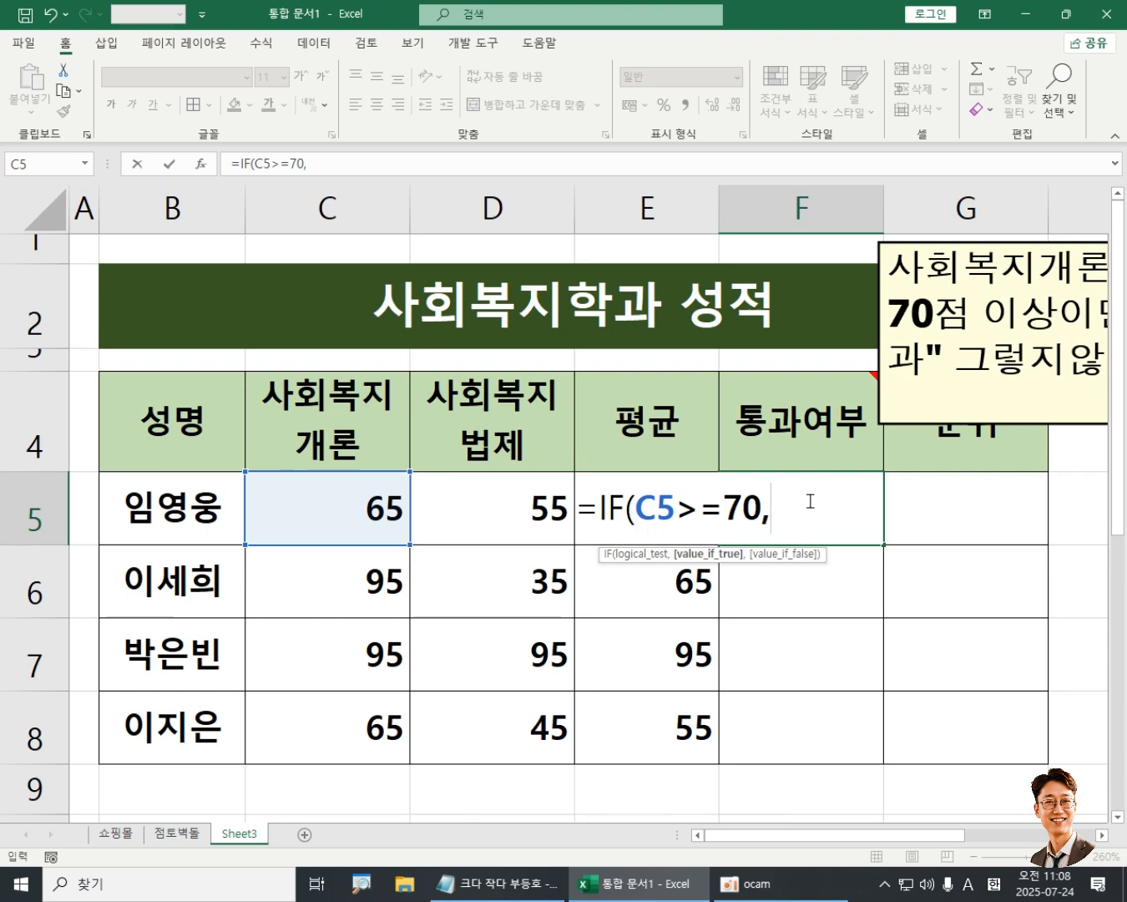
text(")
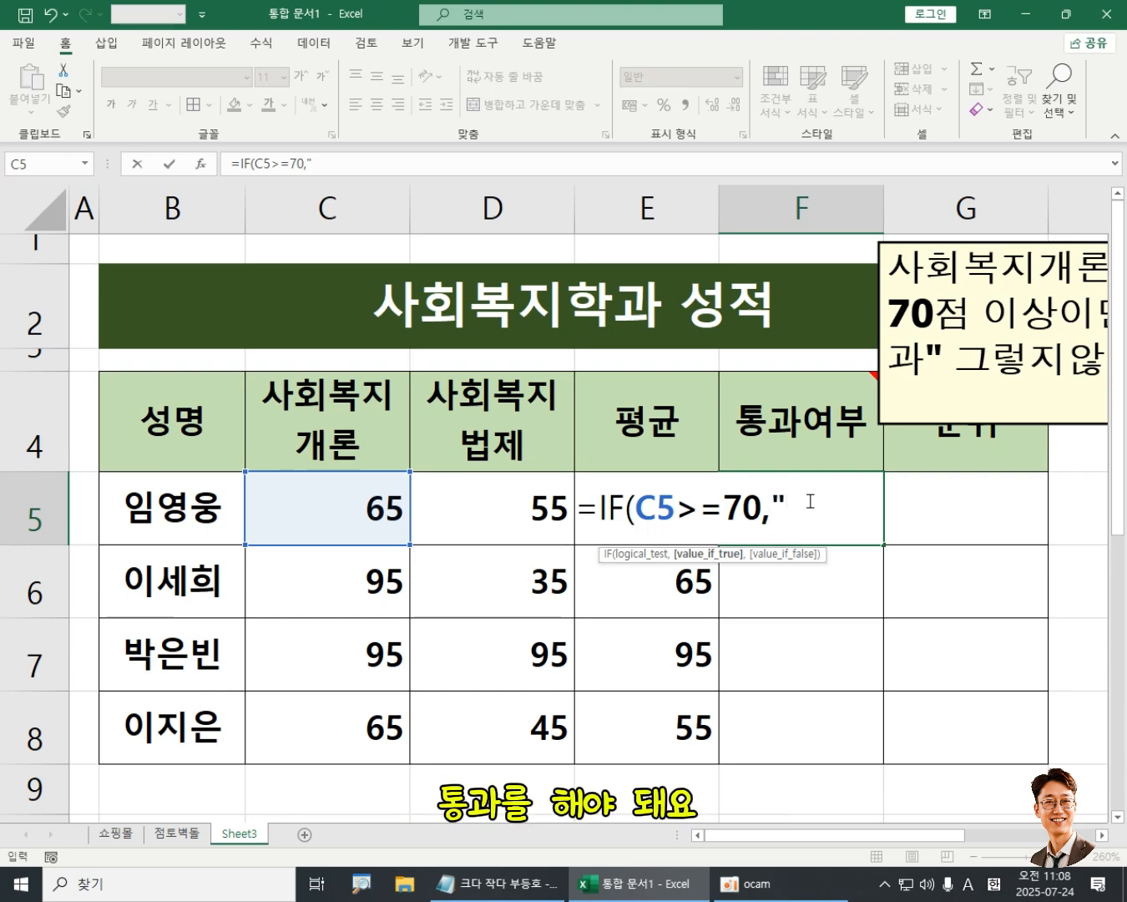
key(Hangul)
text(토ㅇ과)
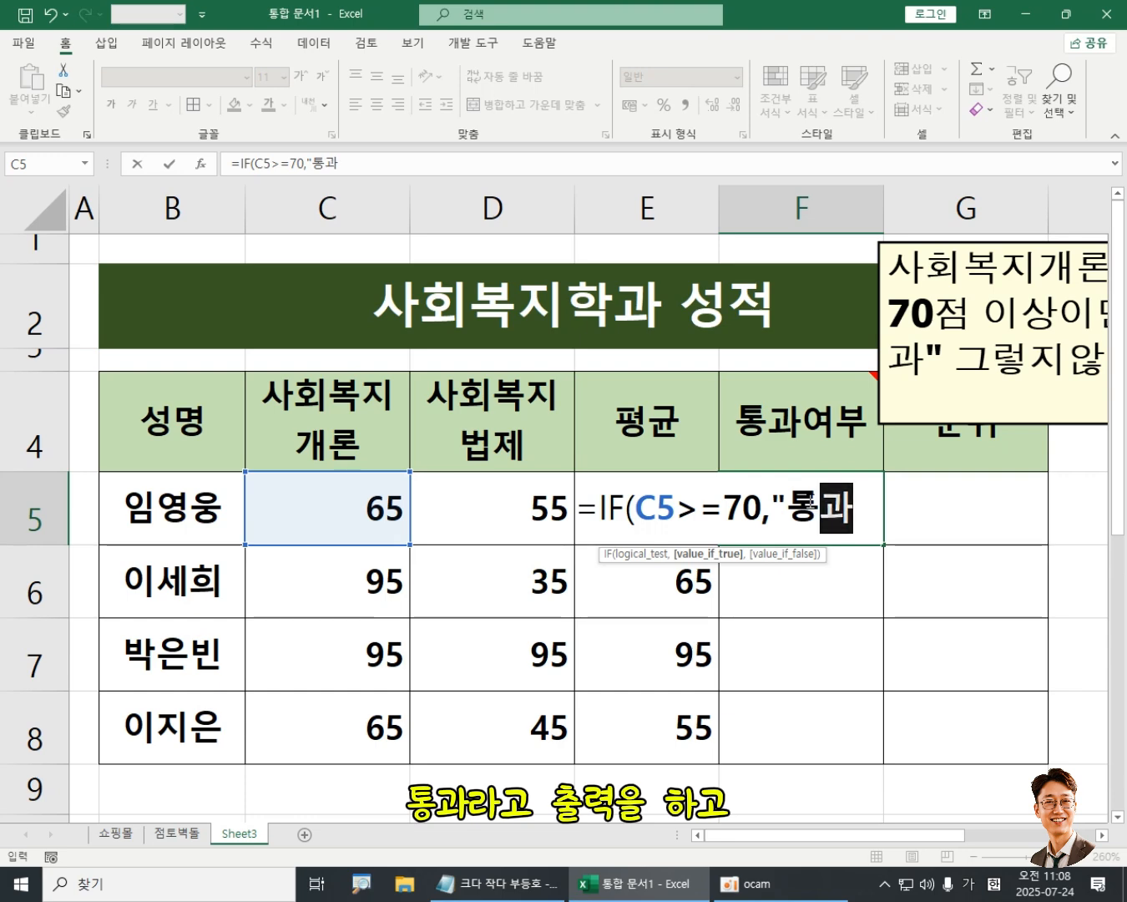
text(",)
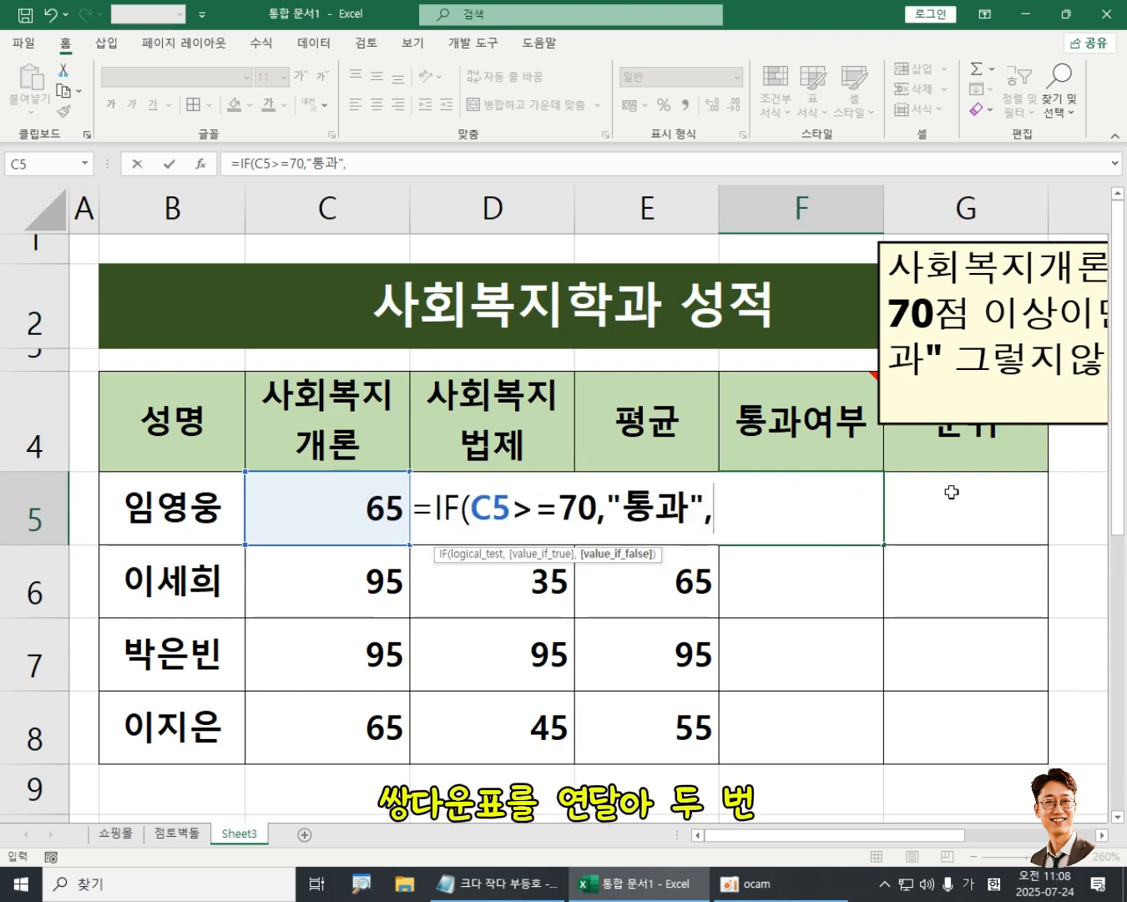
text("")
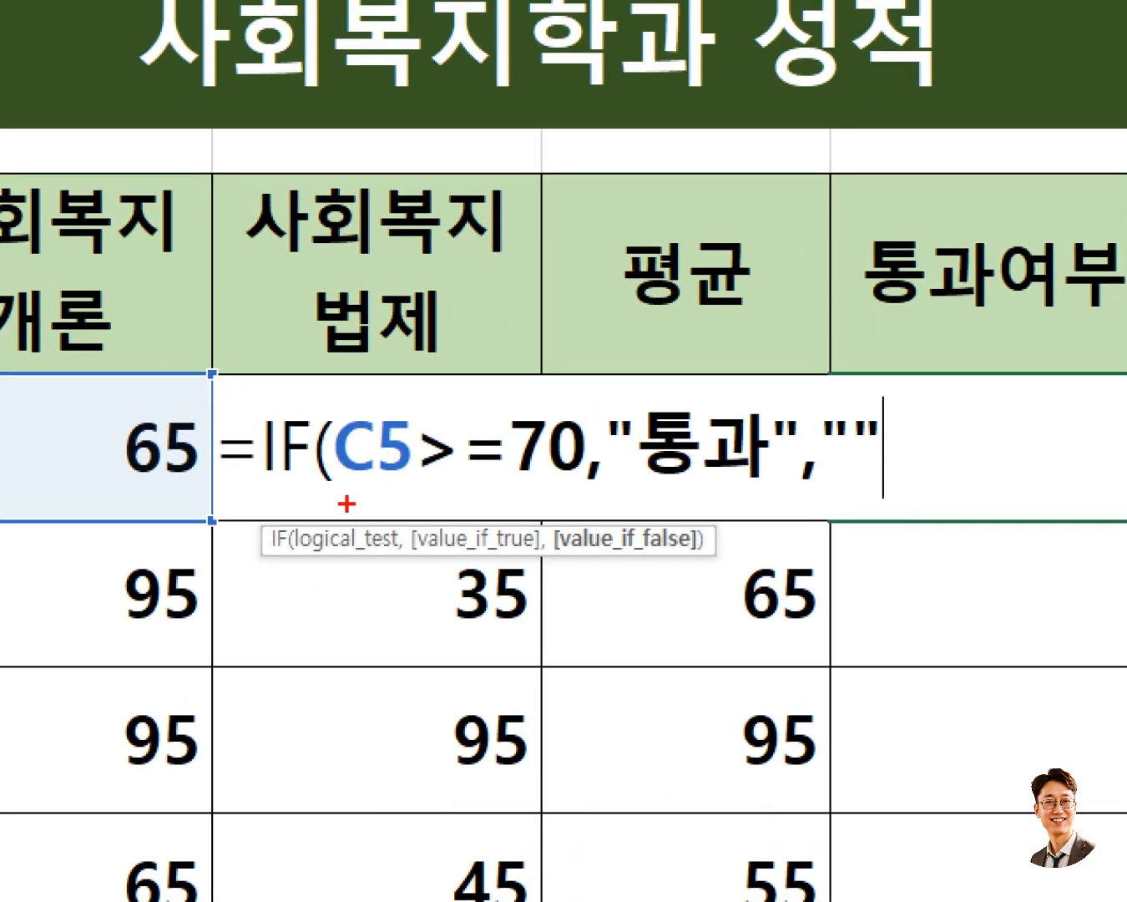
drag(345, 499, 554, 495)
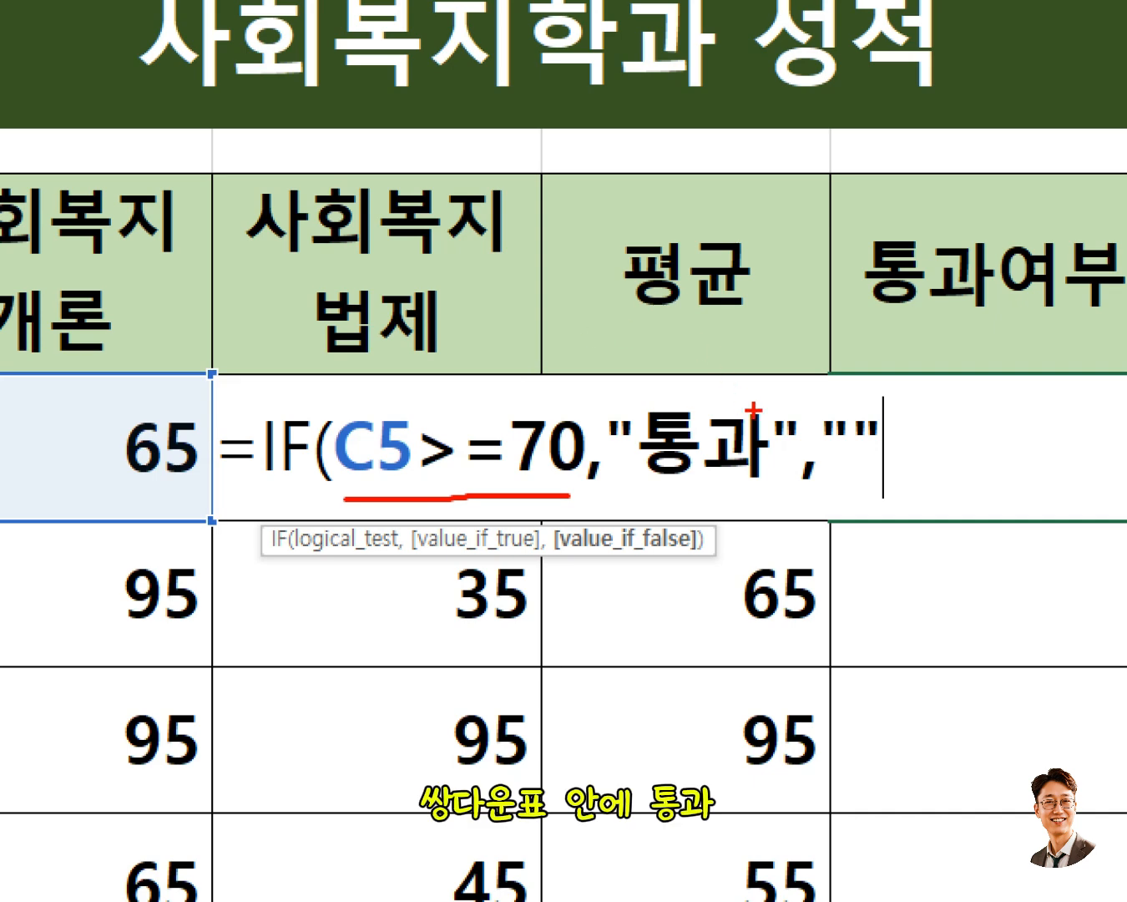
drag(631, 504, 782, 508)
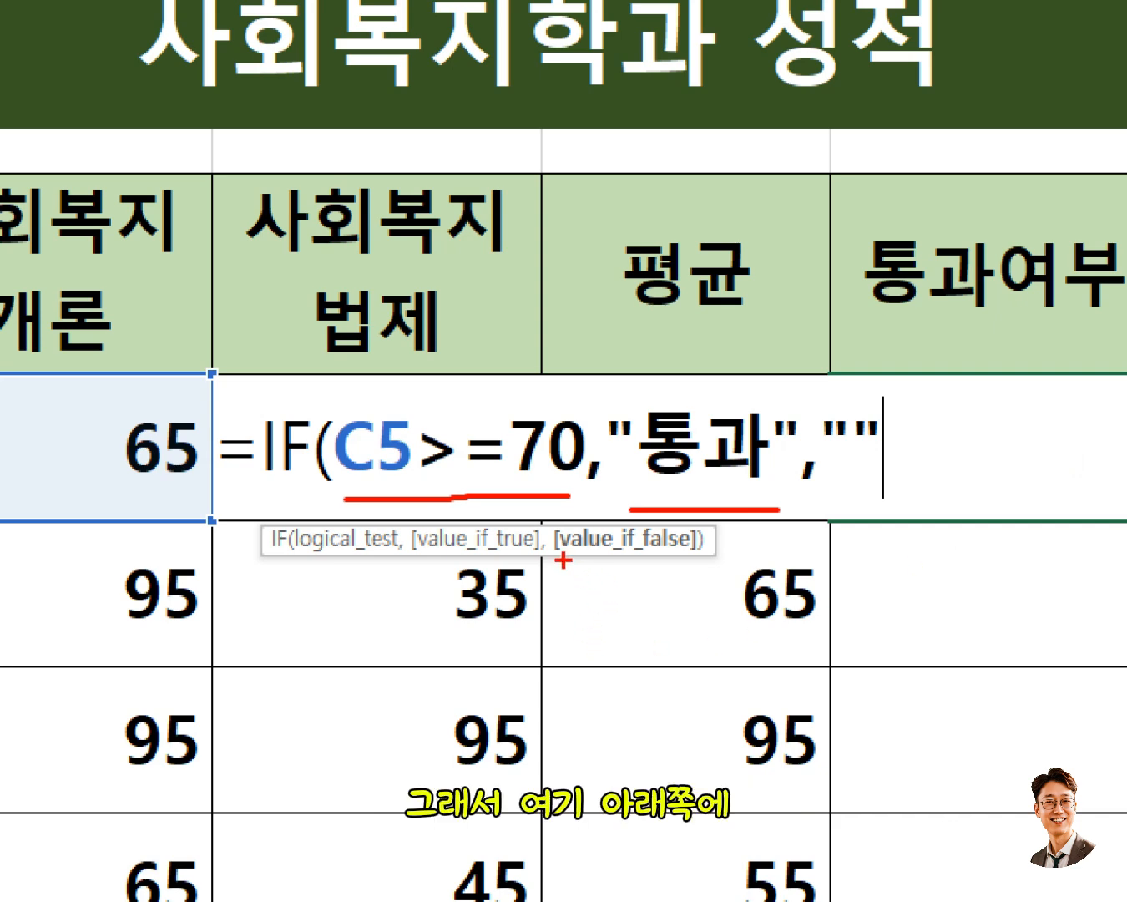
drag(429, 555, 527, 549)
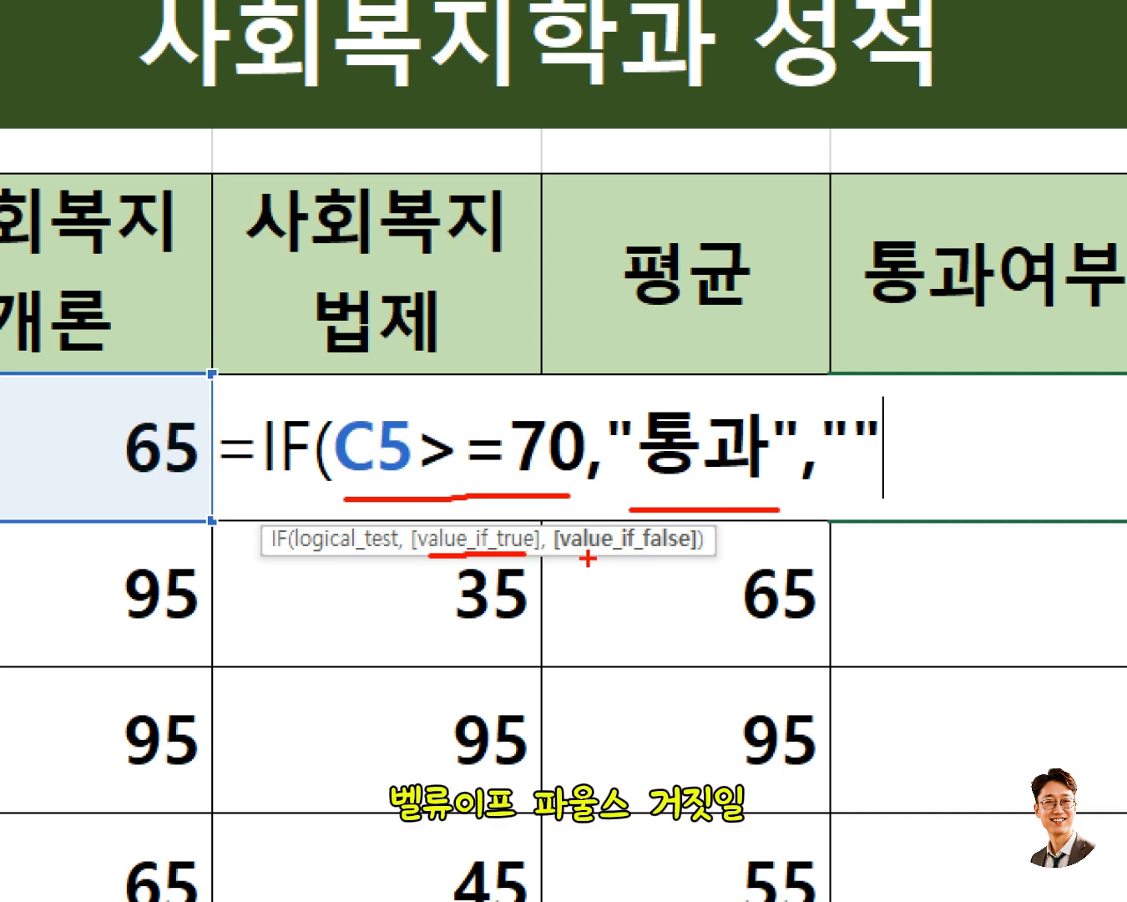
drag(570, 561, 680, 560)
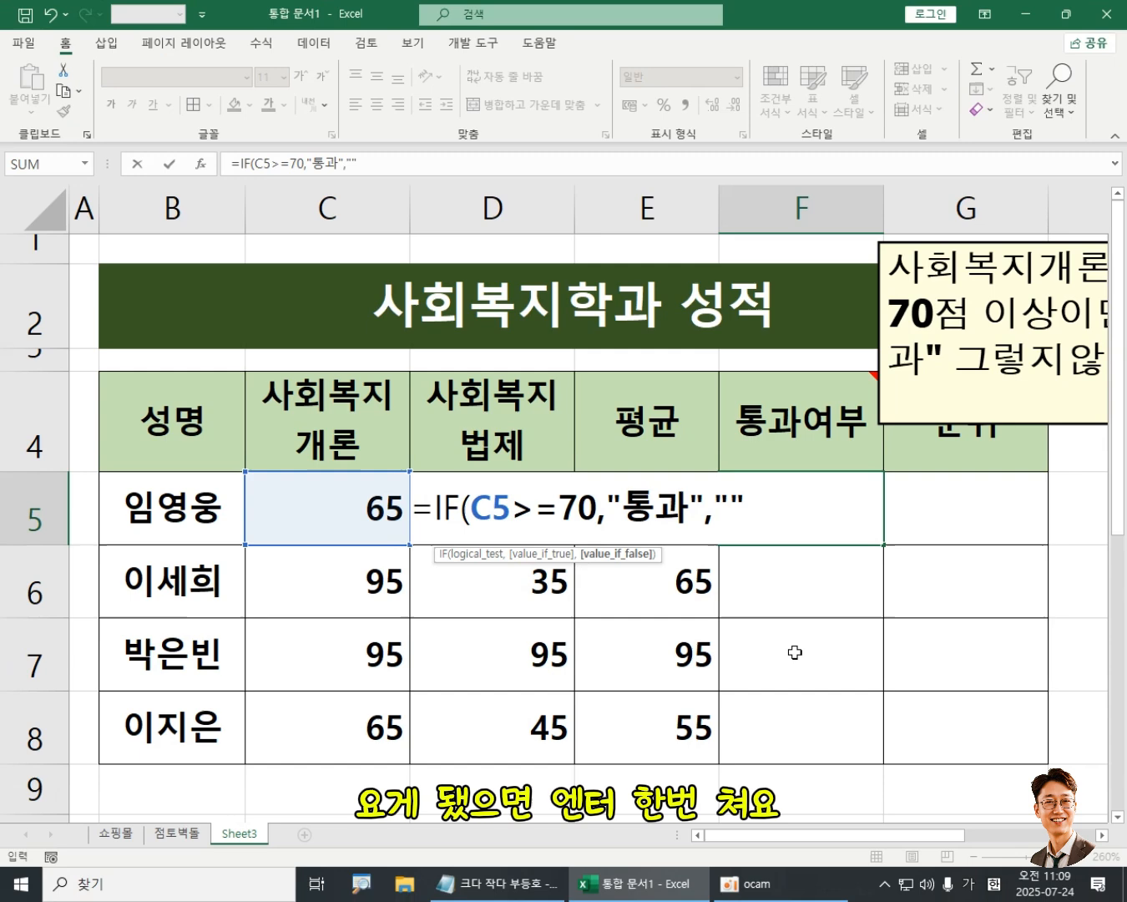
Enter the IF formula in F5 and fill it down through F8, and reopen the F5 formula for review
key(Return)
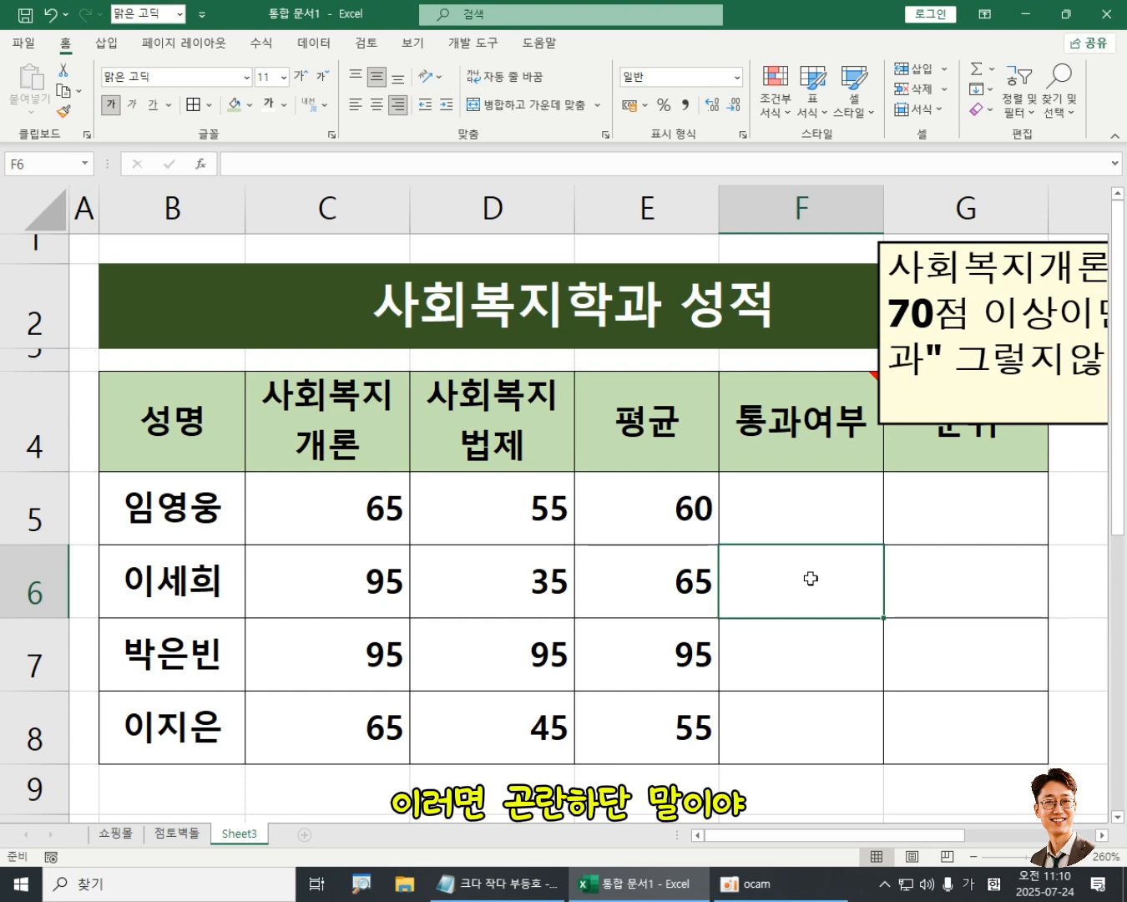
click(805, 503)
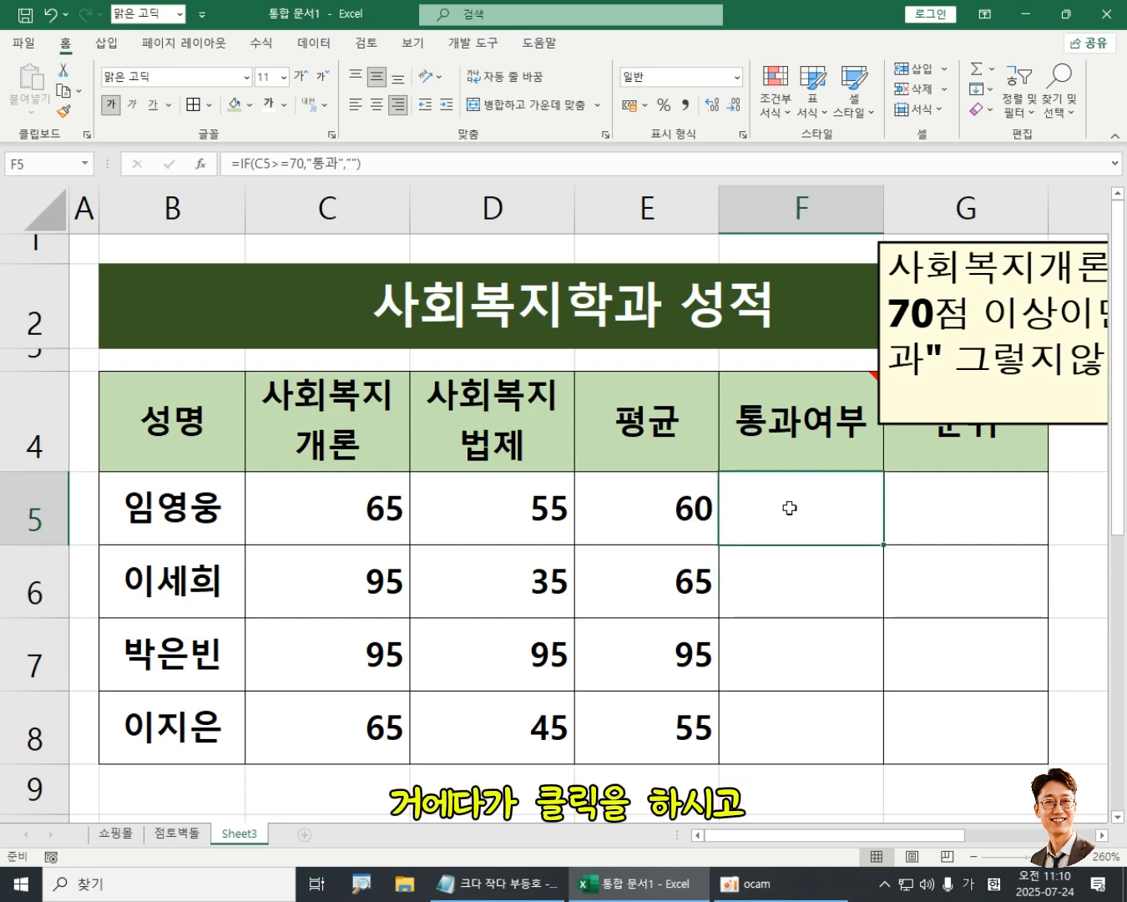
double_click(884, 544)
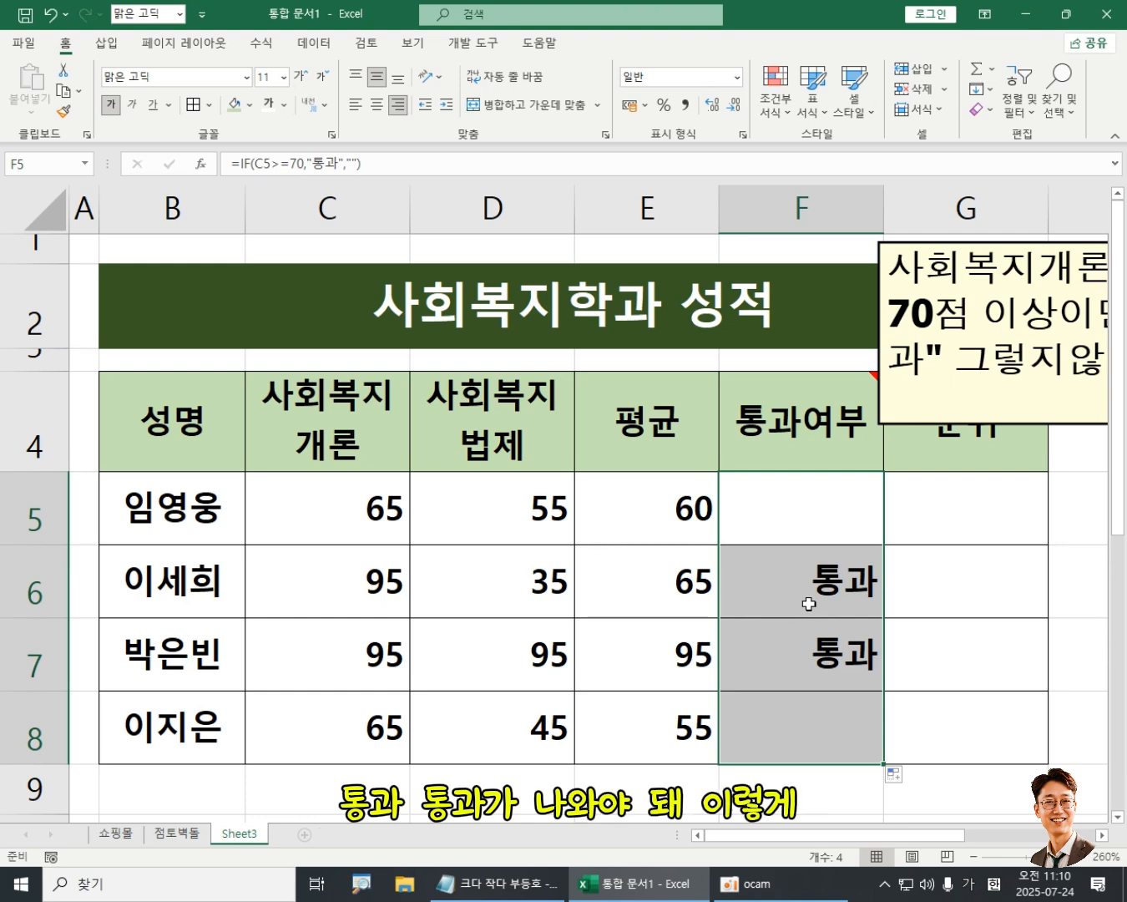
click(815, 518)
double_click(801, 514)
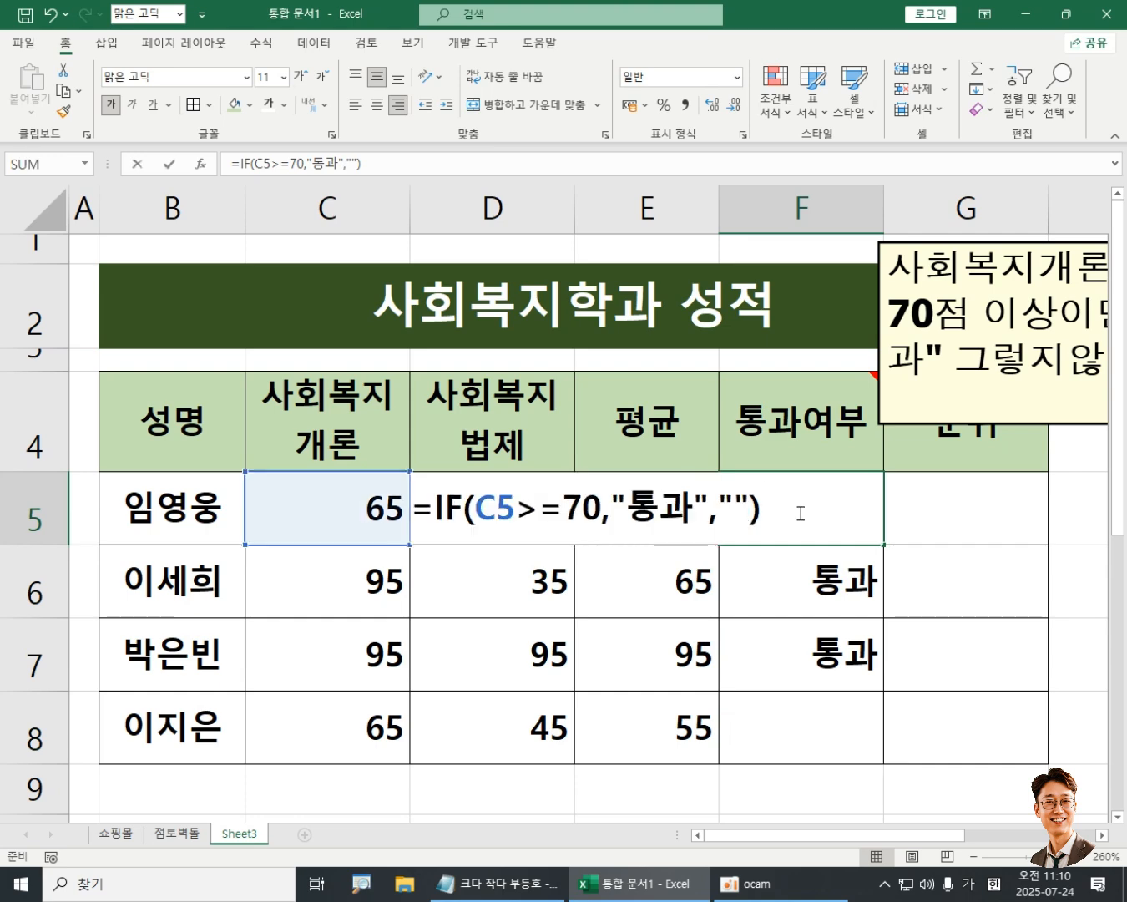
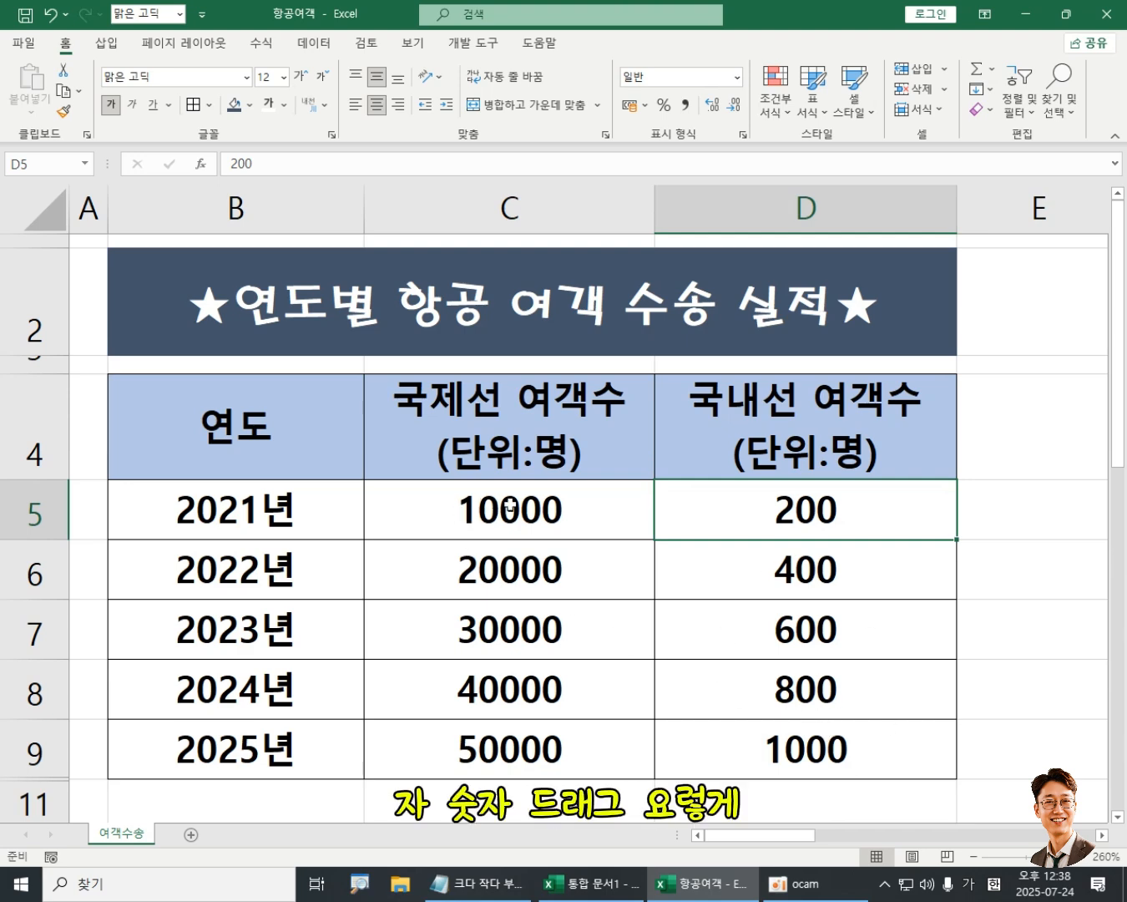
In the 항공여객 workbook, apply the comma style to the passenger counts in C5:D9
drag(510, 505, 800, 748)
drag(526, 508, 825, 741)
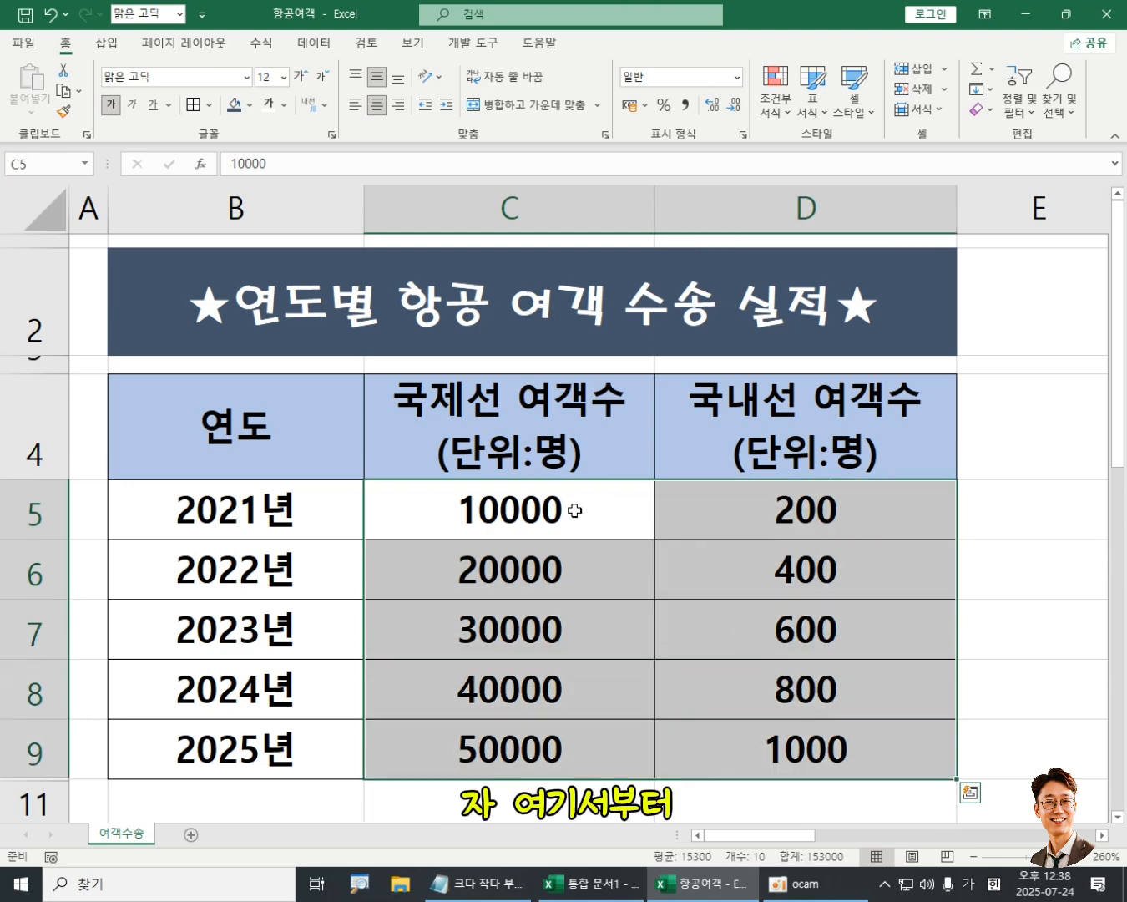
drag(576, 510, 878, 743)
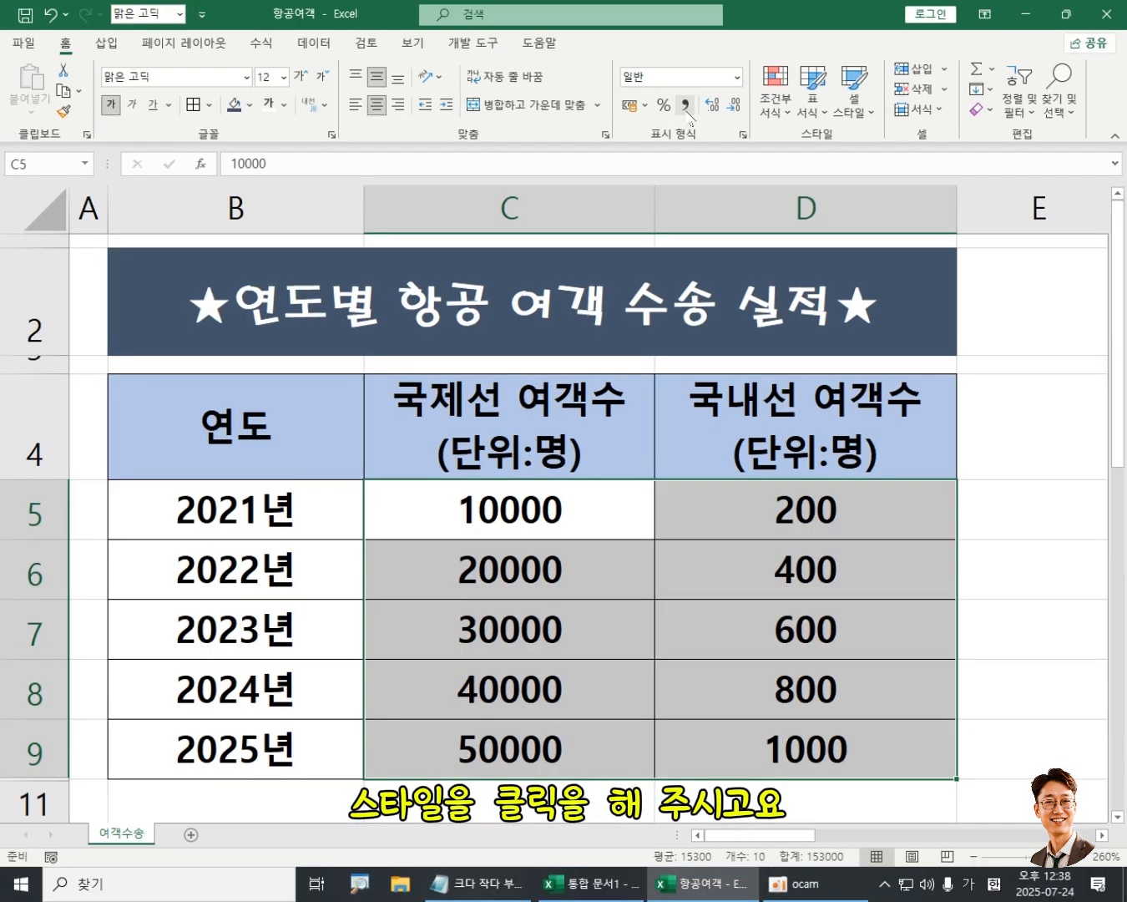
click(686, 108)
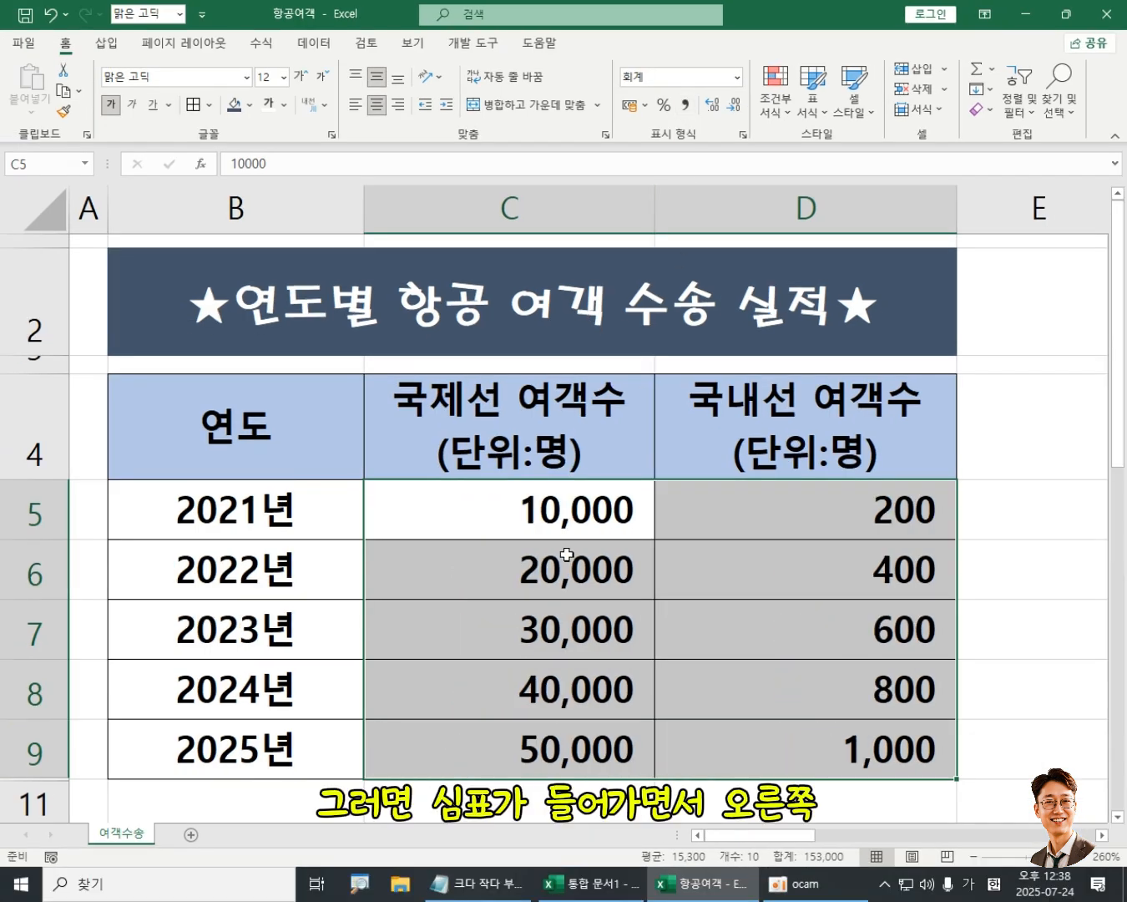
click(788, 577)
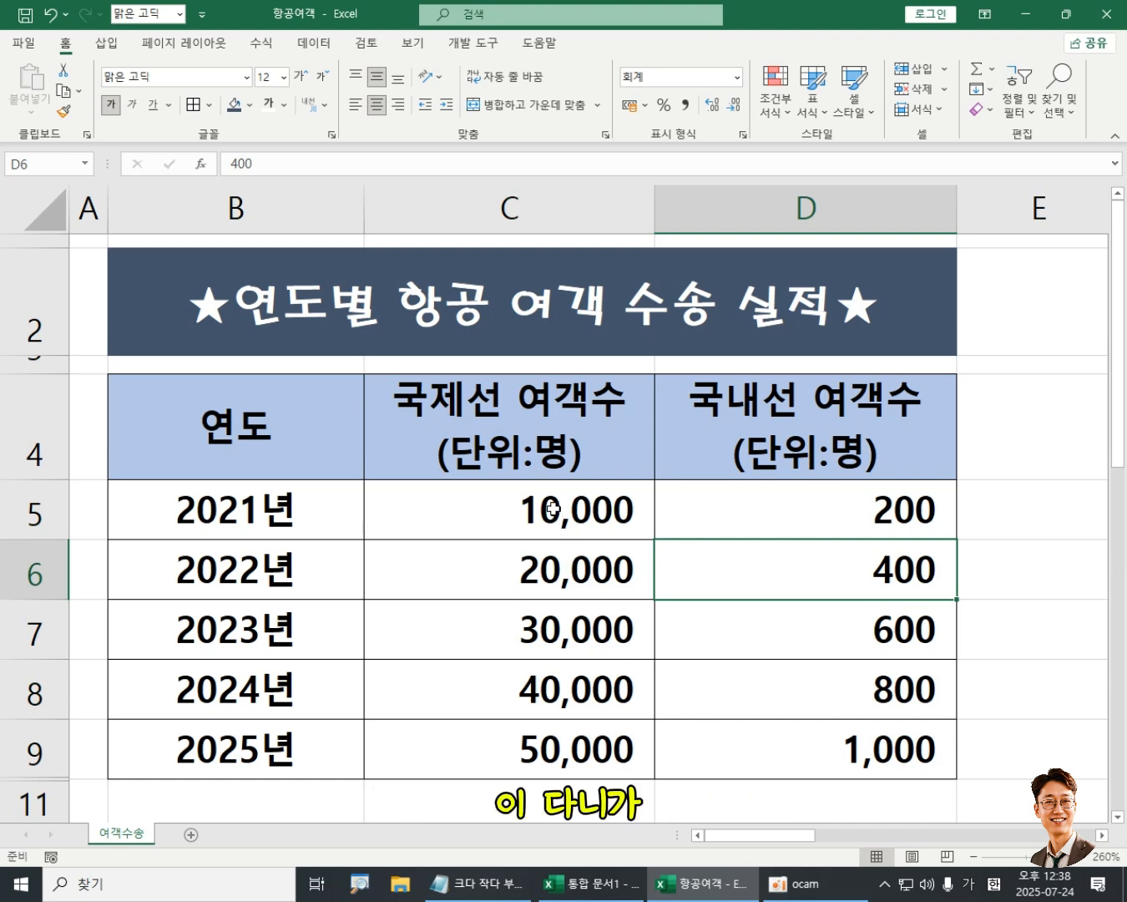
drag(553, 509, 554, 772)
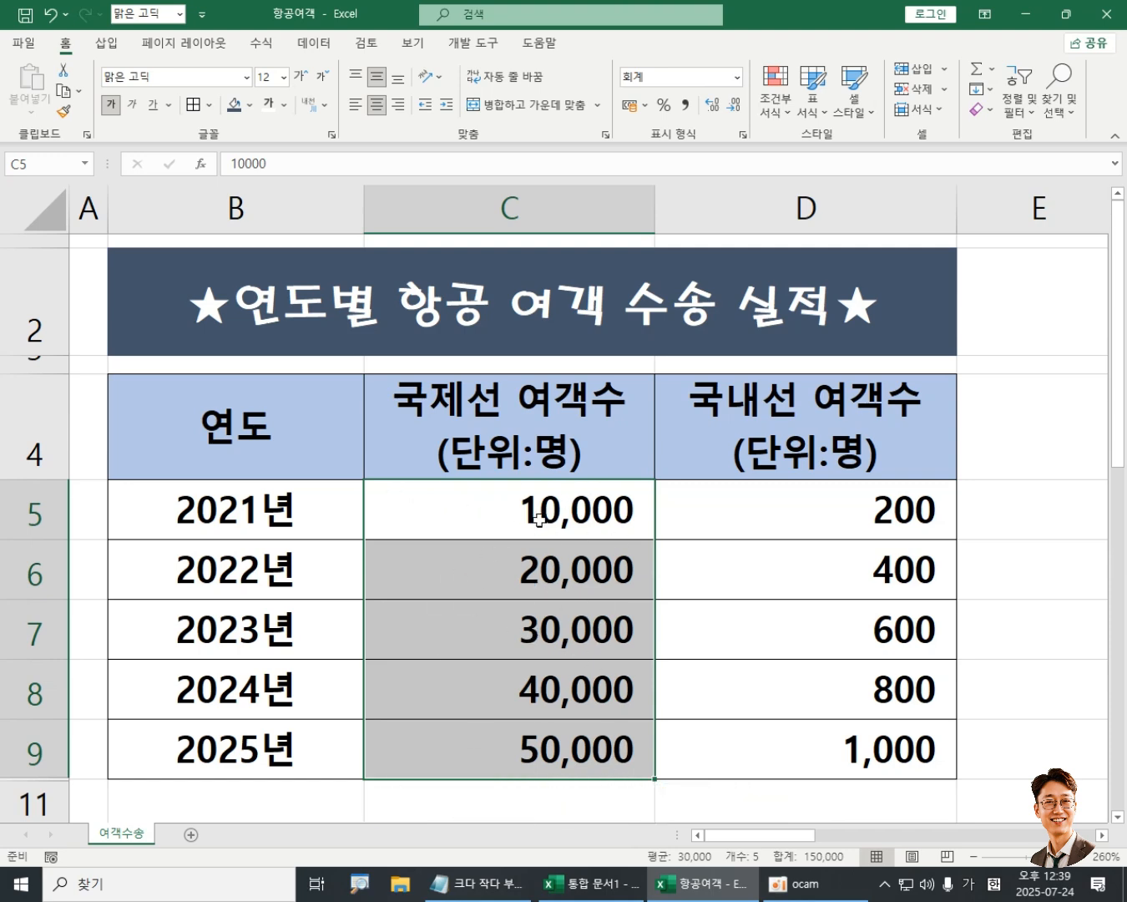
click(559, 636)
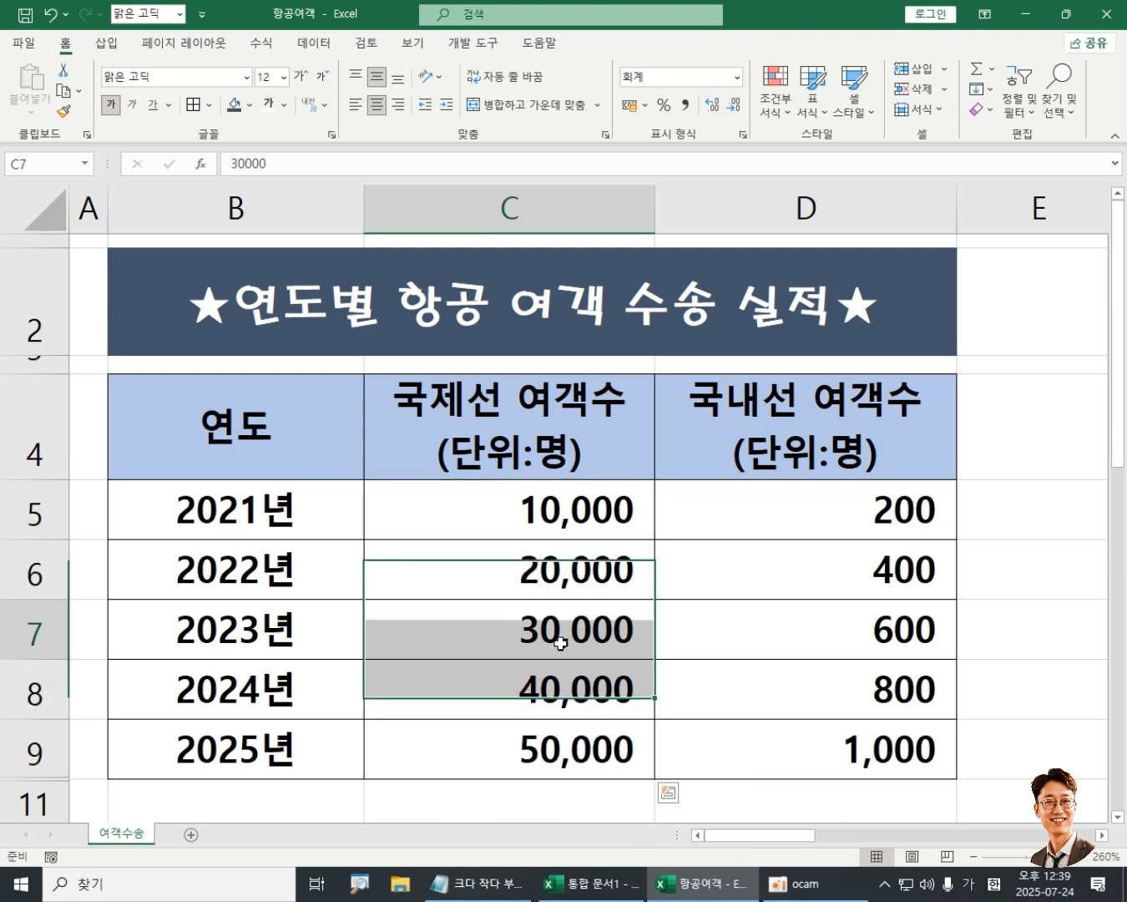
click(551, 708)
click(550, 757)
click(544, 684)
click(551, 629)
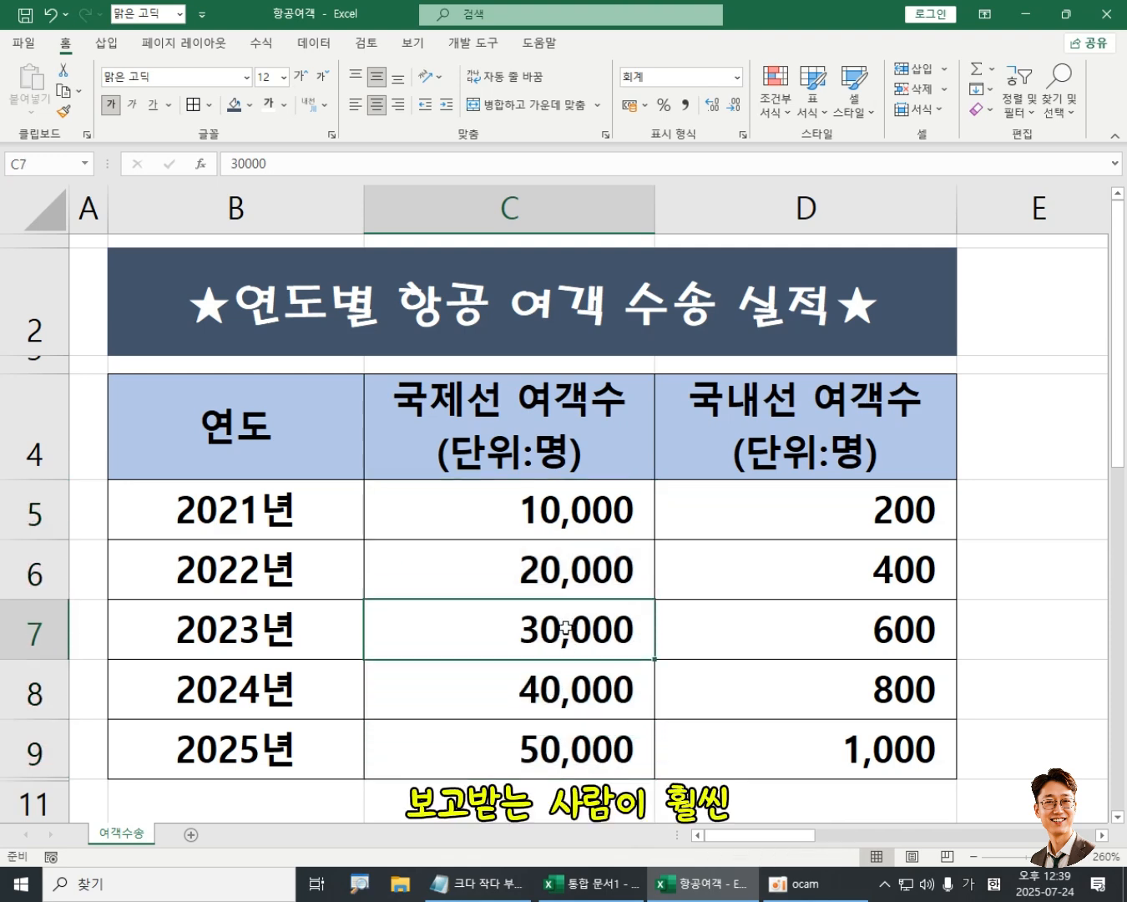
Apply pink gradient-fill data bars as conditional formatting to the international passenger counts in C5:C9
click(548, 560)
click(536, 511)
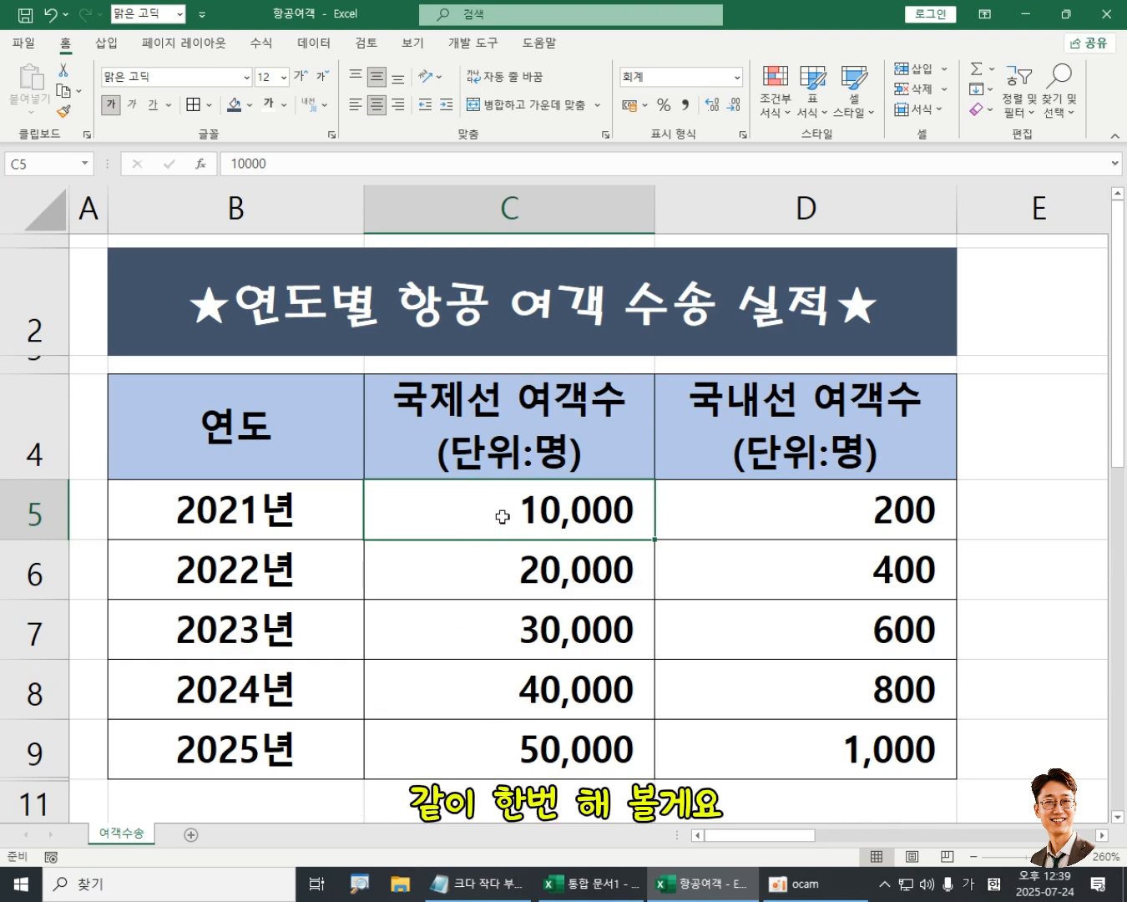
drag(502, 517, 513, 744)
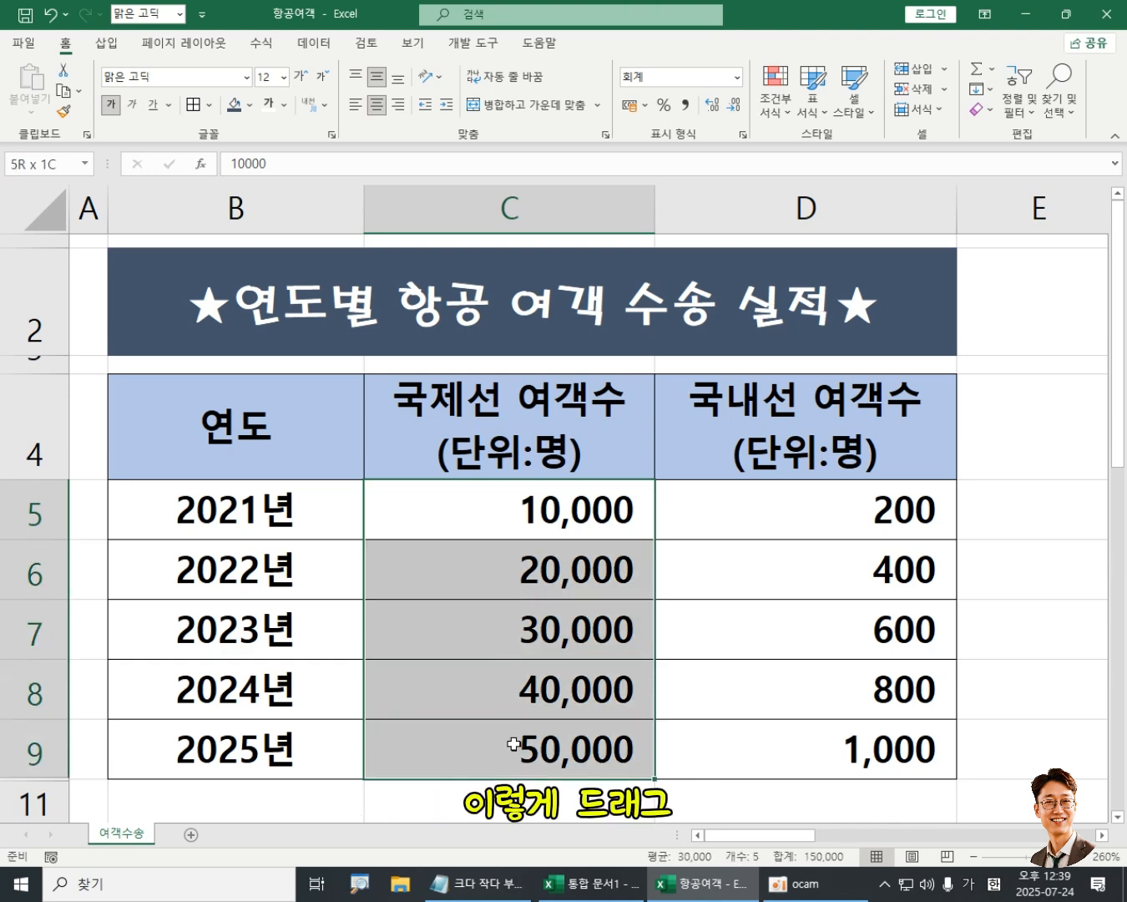
click(504, 515)
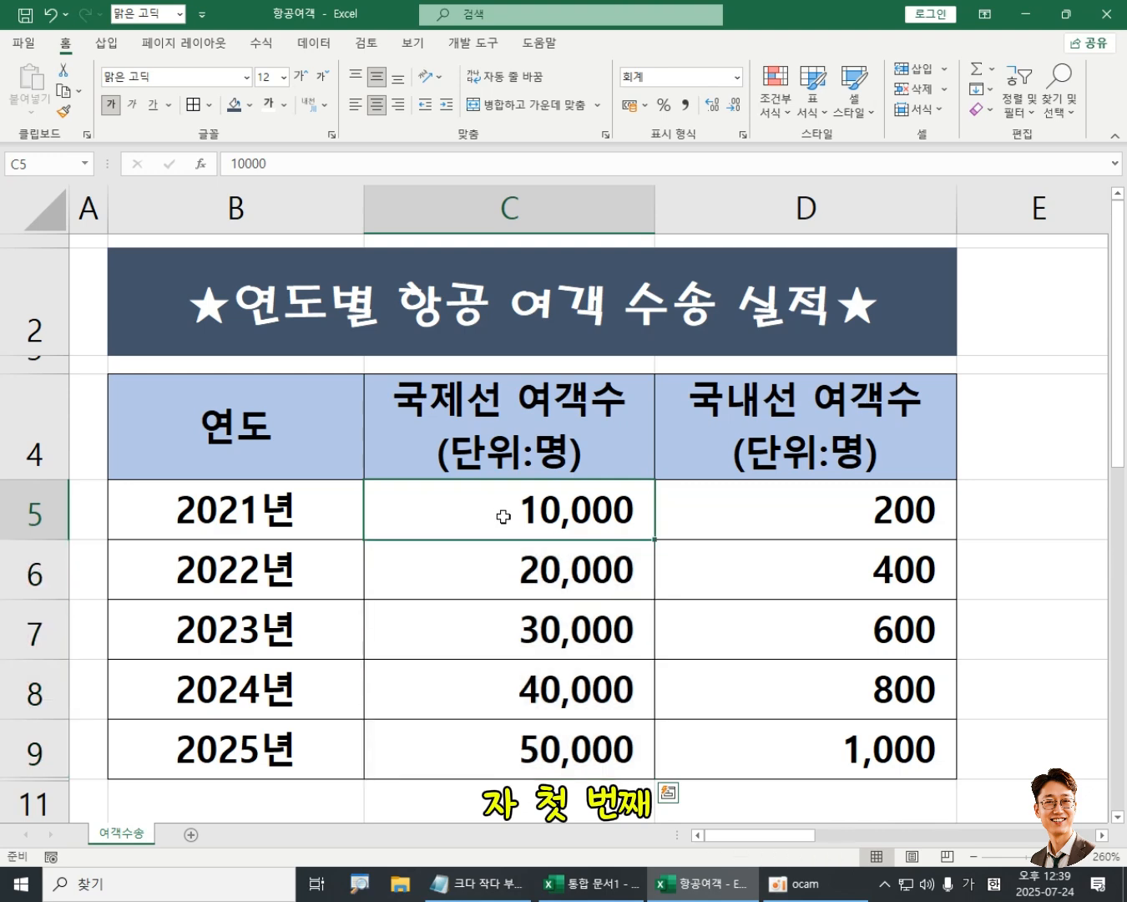
drag(504, 517, 513, 758)
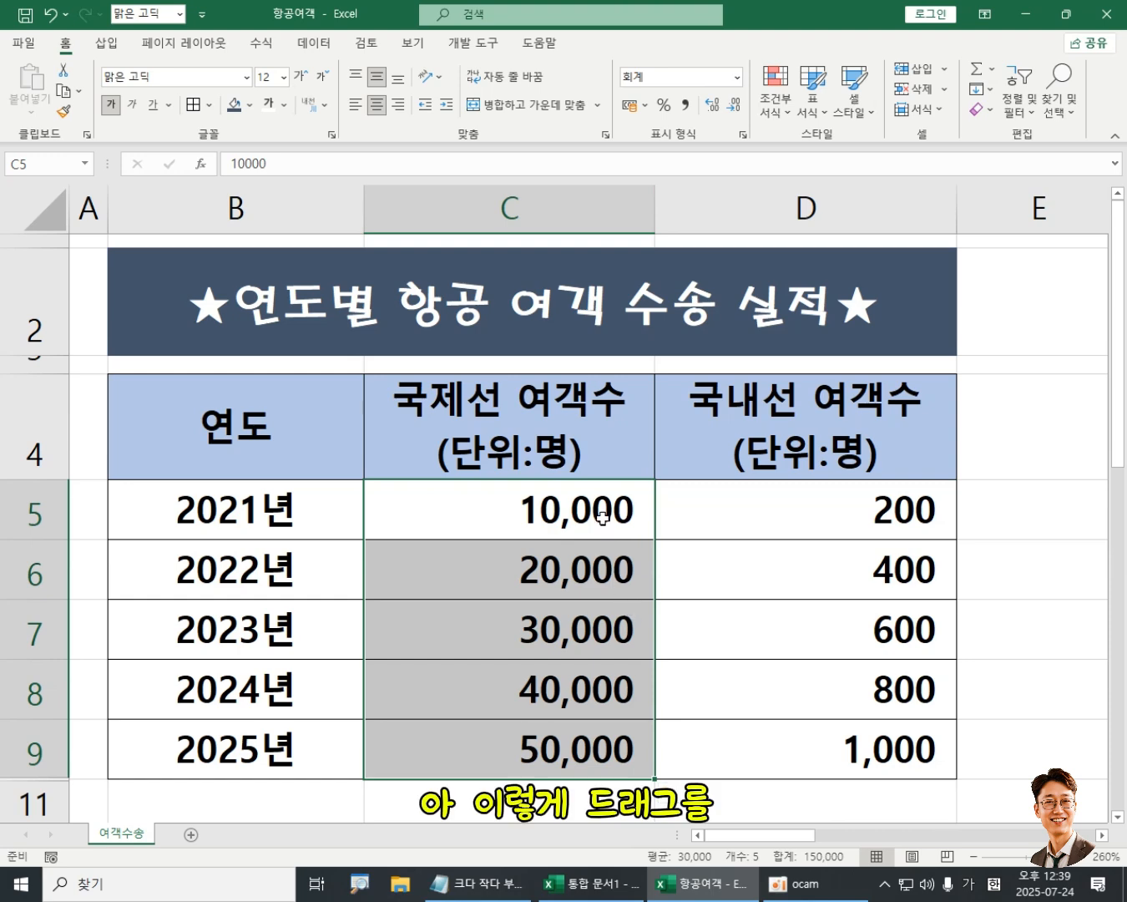
drag(601, 518, 593, 747)
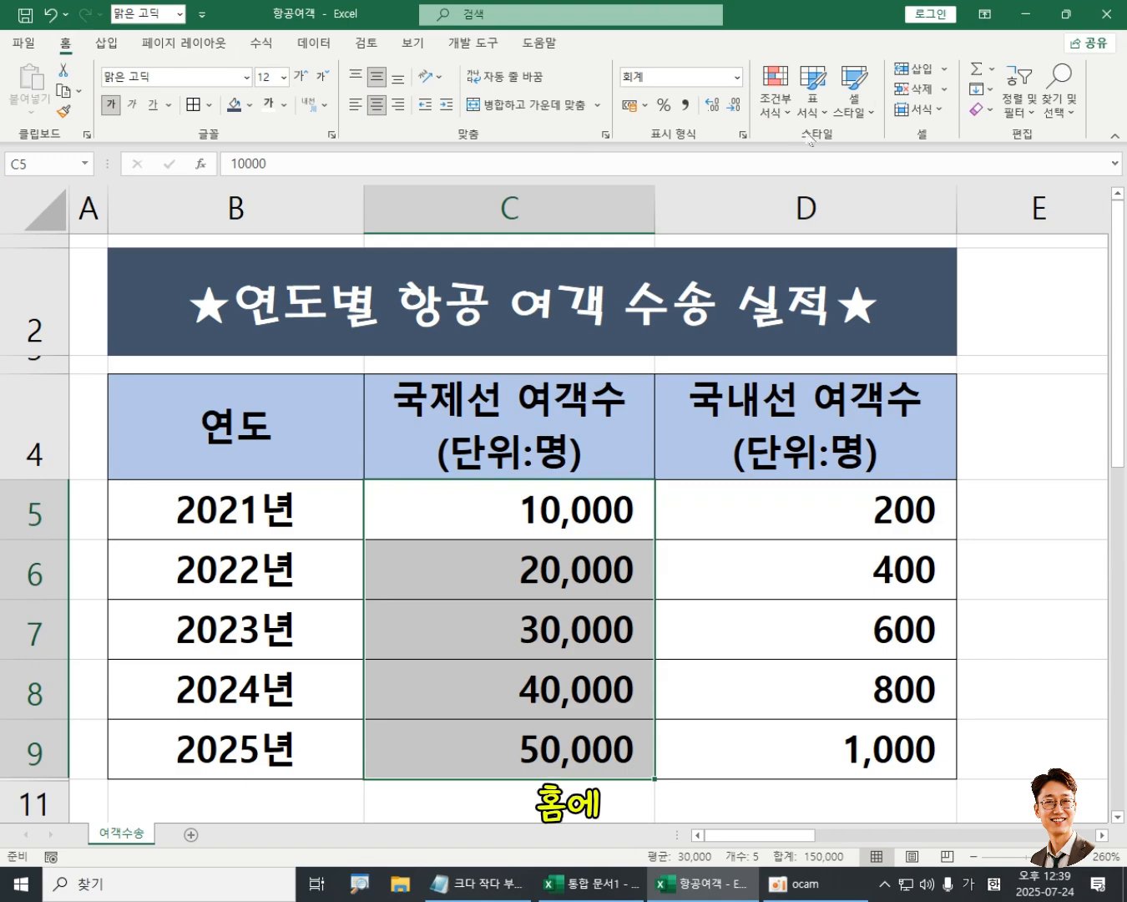
click(785, 116)
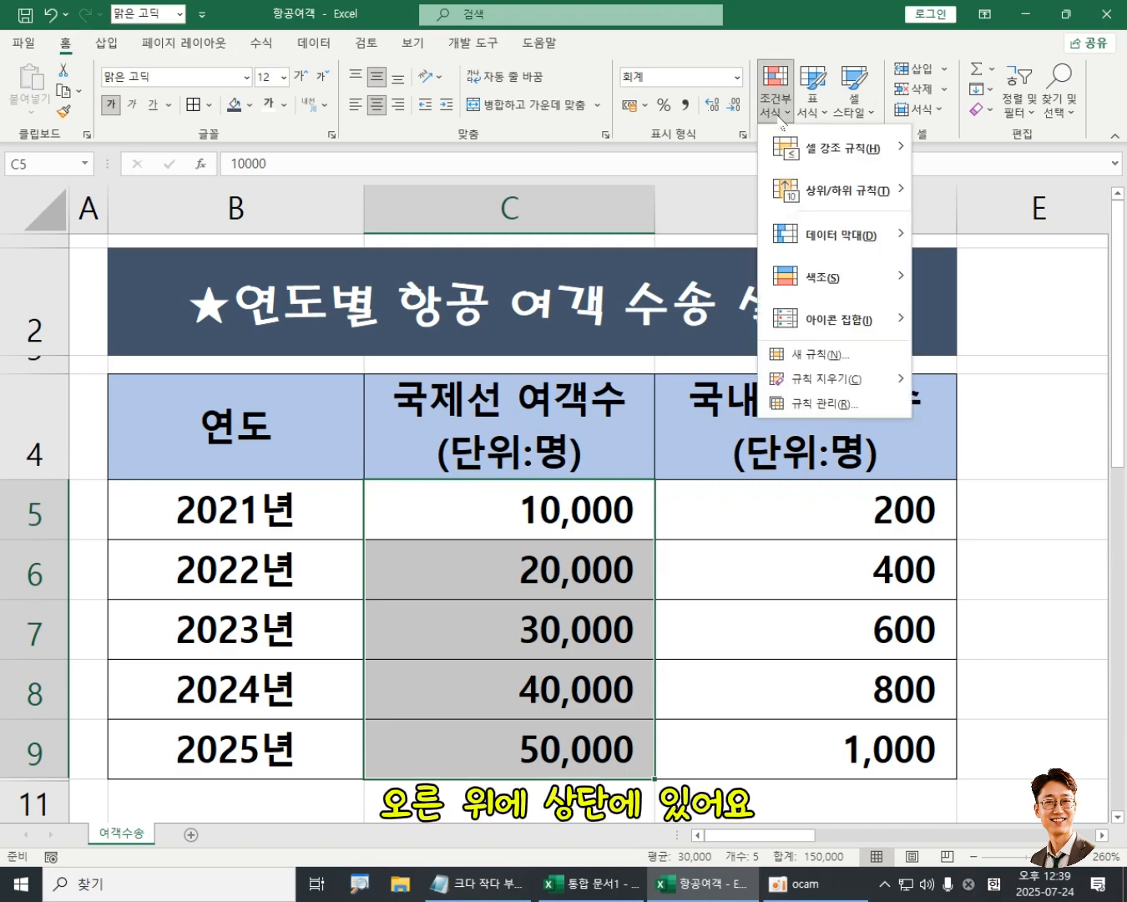
mouse_move(835, 234)
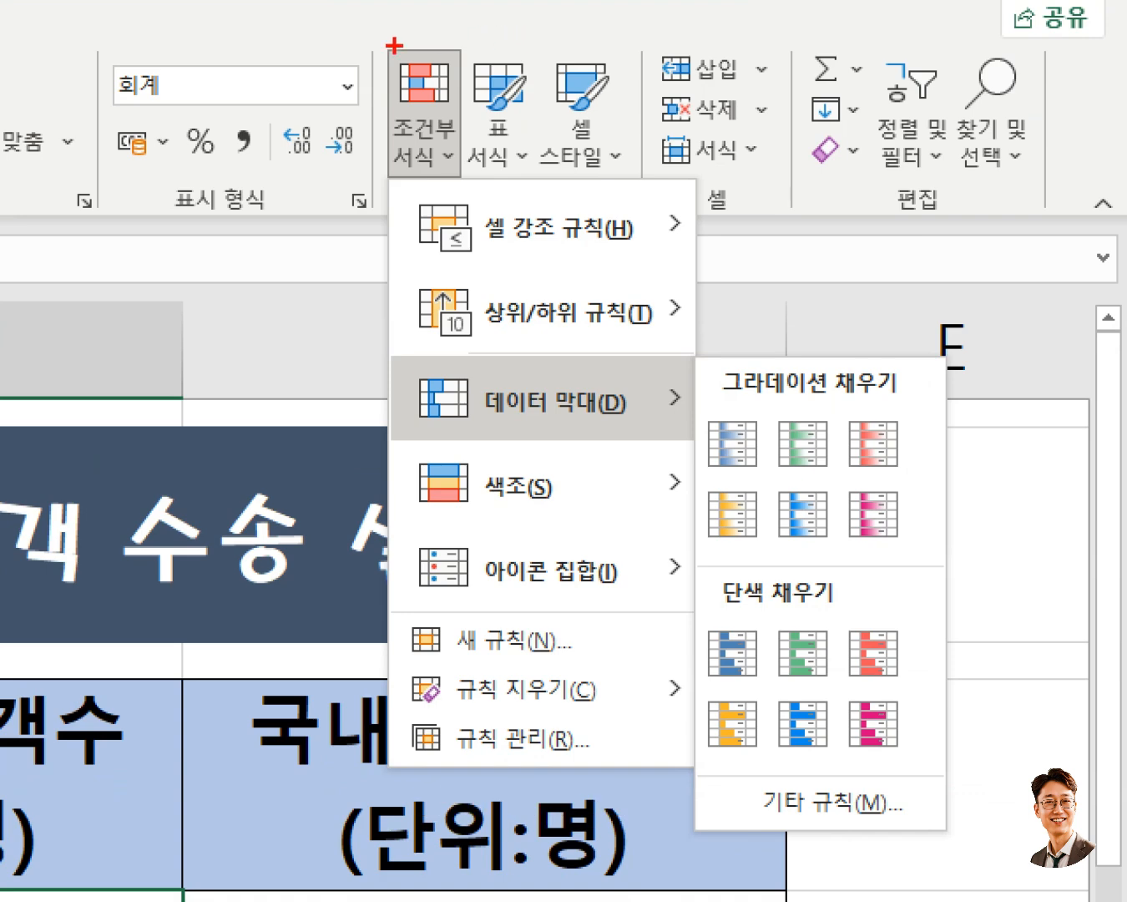
mouse_move(387, 43)
mouse_down()
mouse_move(398, 108)
mouse_move(460, 176)
mouse_up()
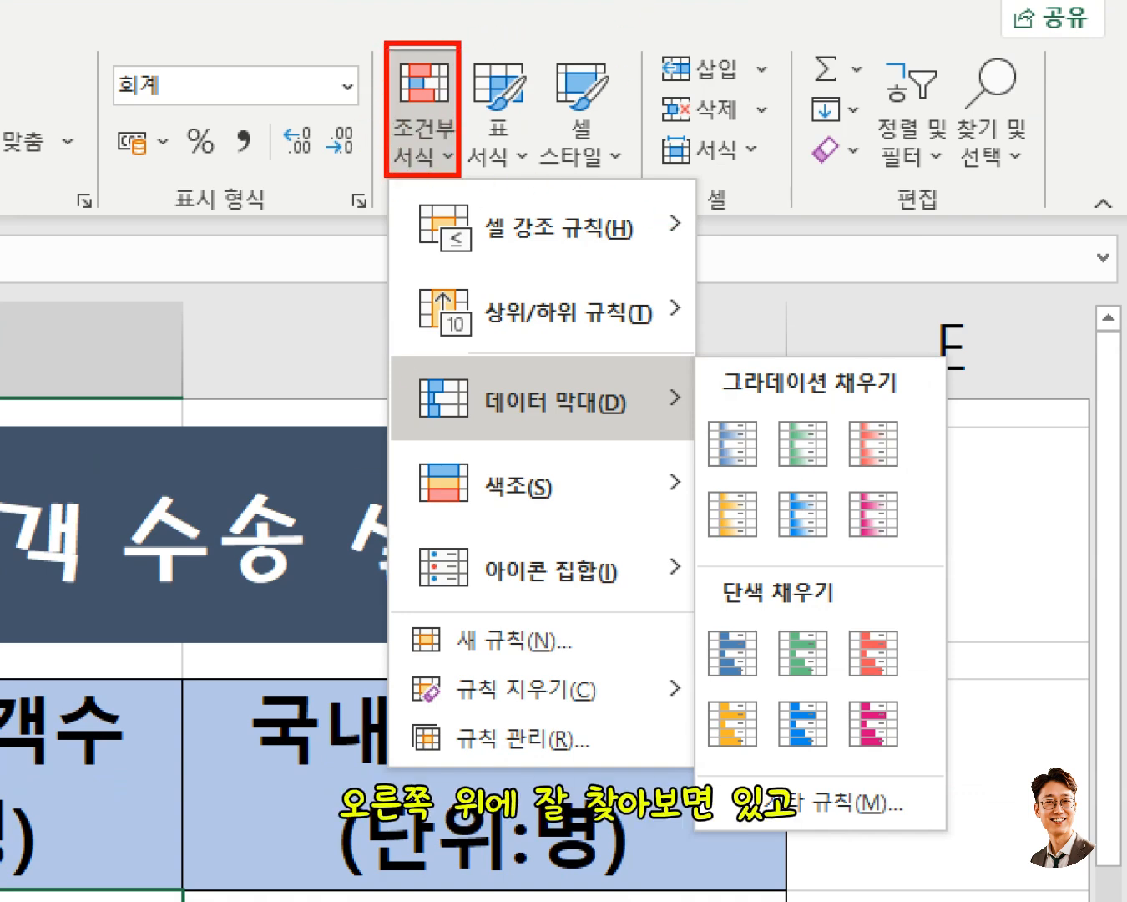
mouse_move(387, 350)
mouse_down()
mouse_move(453, 456)
mouse_move(703, 440)
mouse_up()
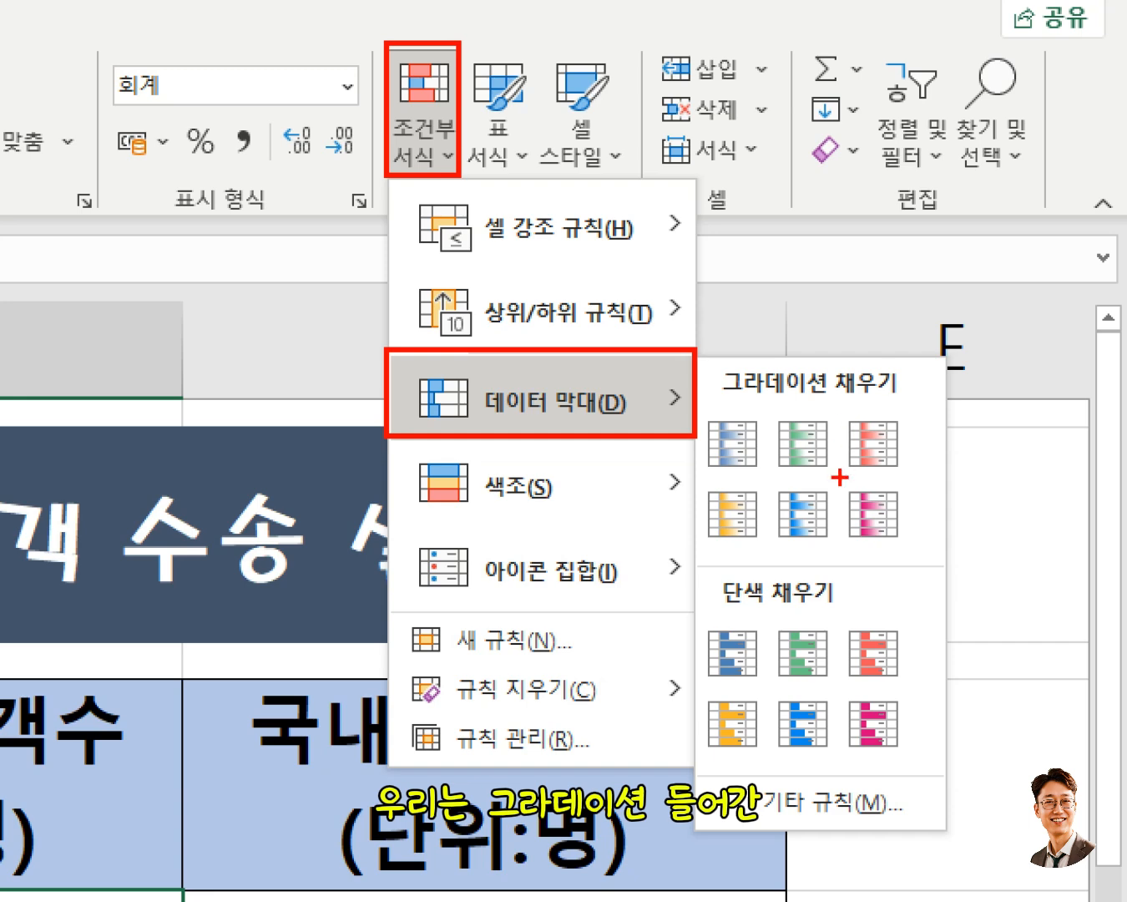
drag(838, 478, 933, 571)
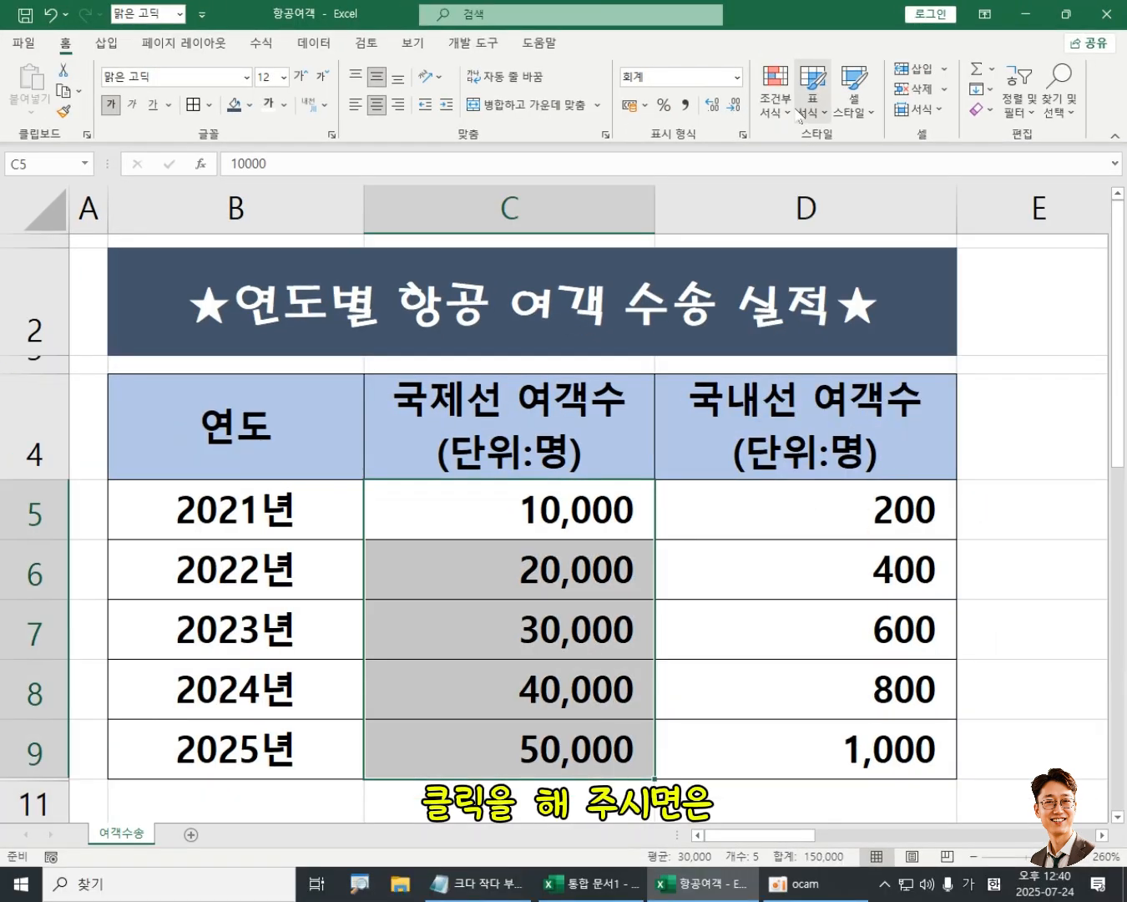
click(775, 98)
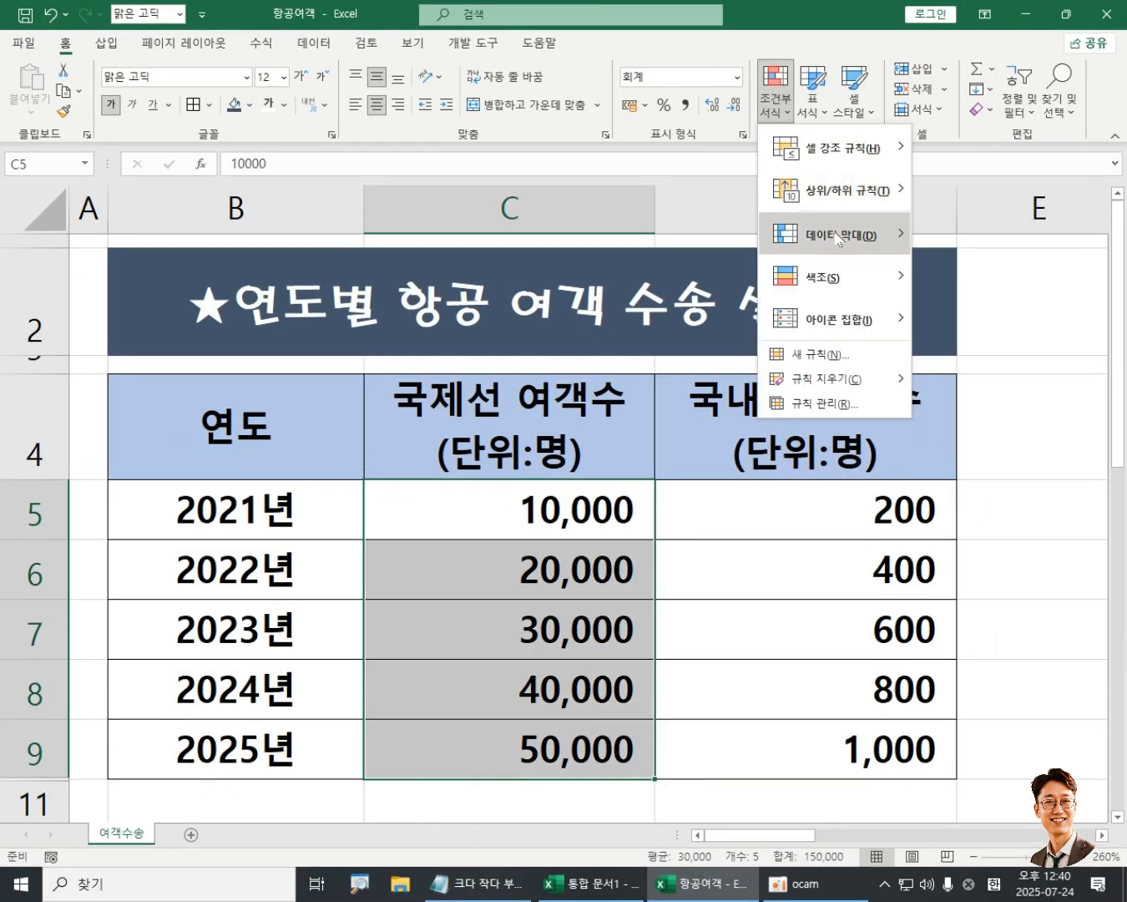
mouse_move(834, 235)
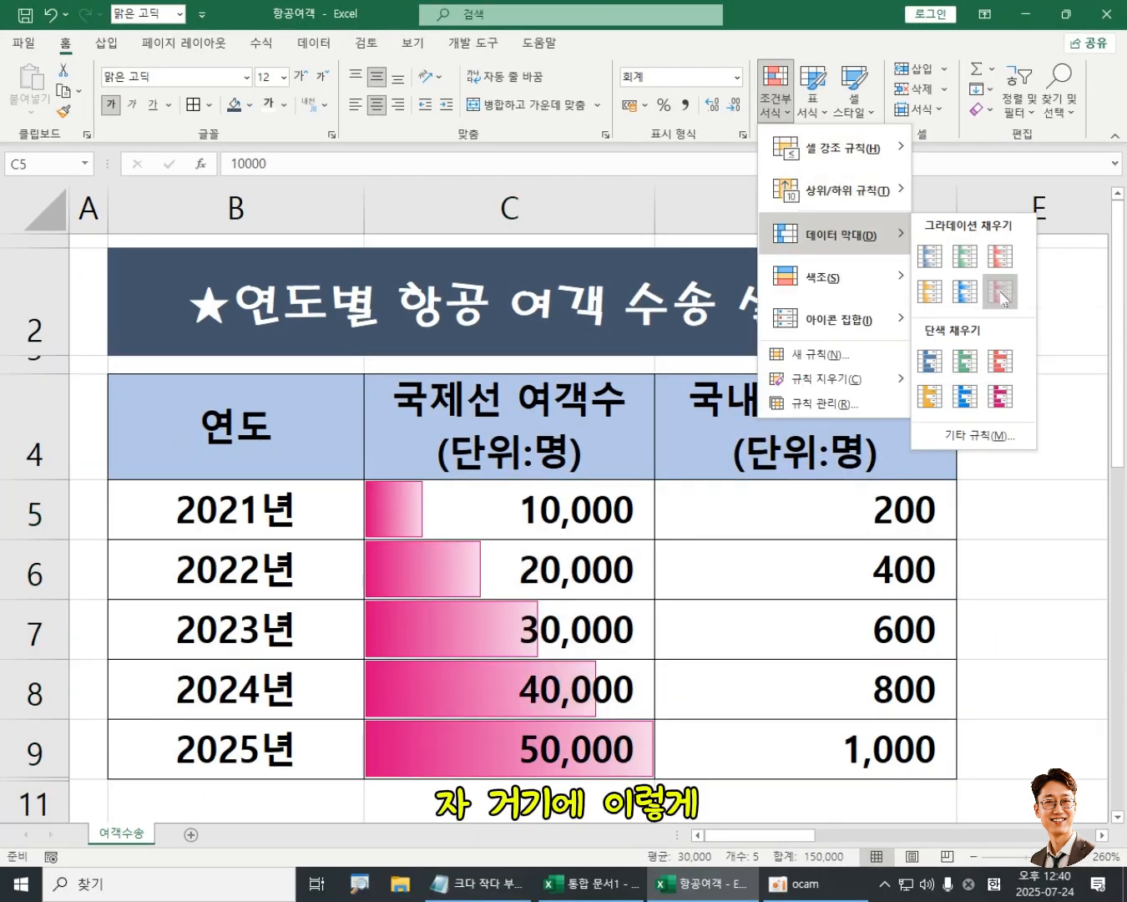
click(1003, 292)
Apply the three-triangles icon set (green up, yellow dash, red down) as conditional formatting to the domestic passenger counts in D5:D9
click(764, 651)
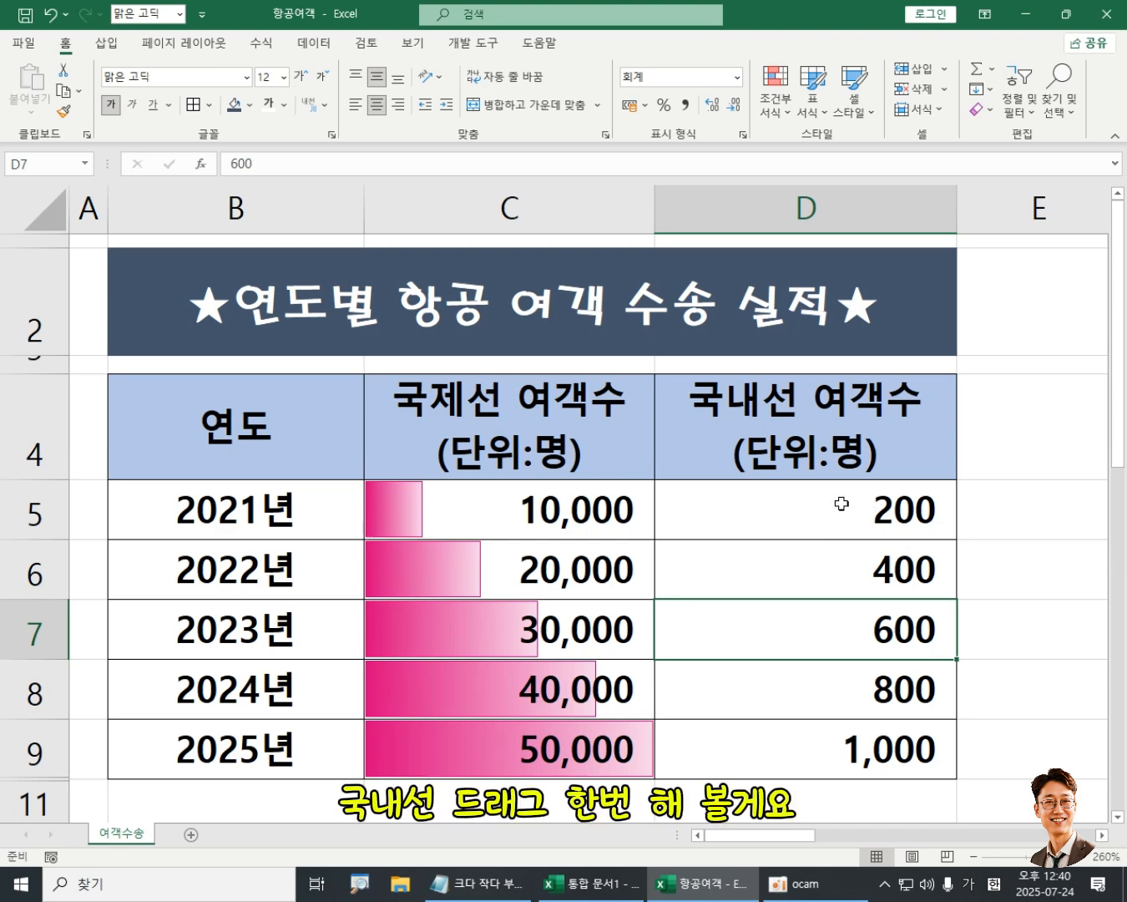
drag(842, 504, 837, 748)
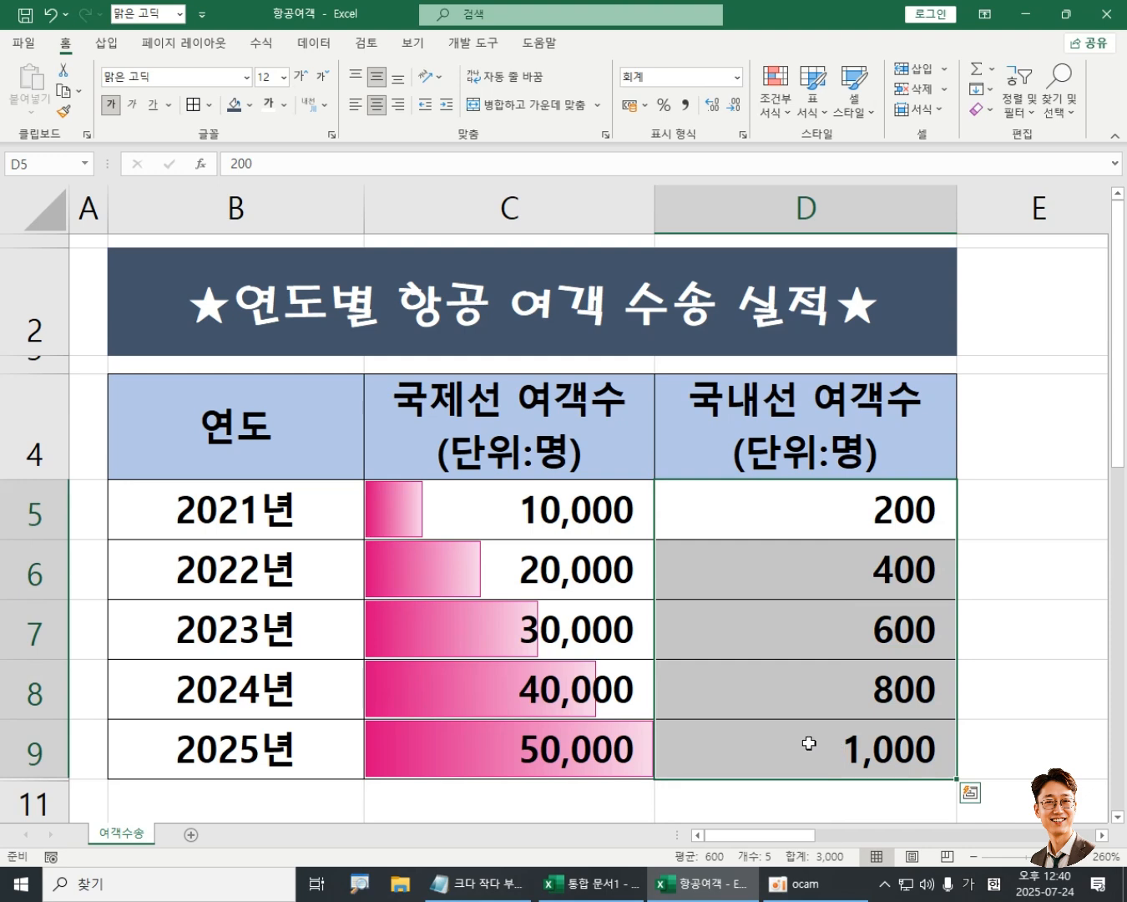
drag(810, 504, 804, 747)
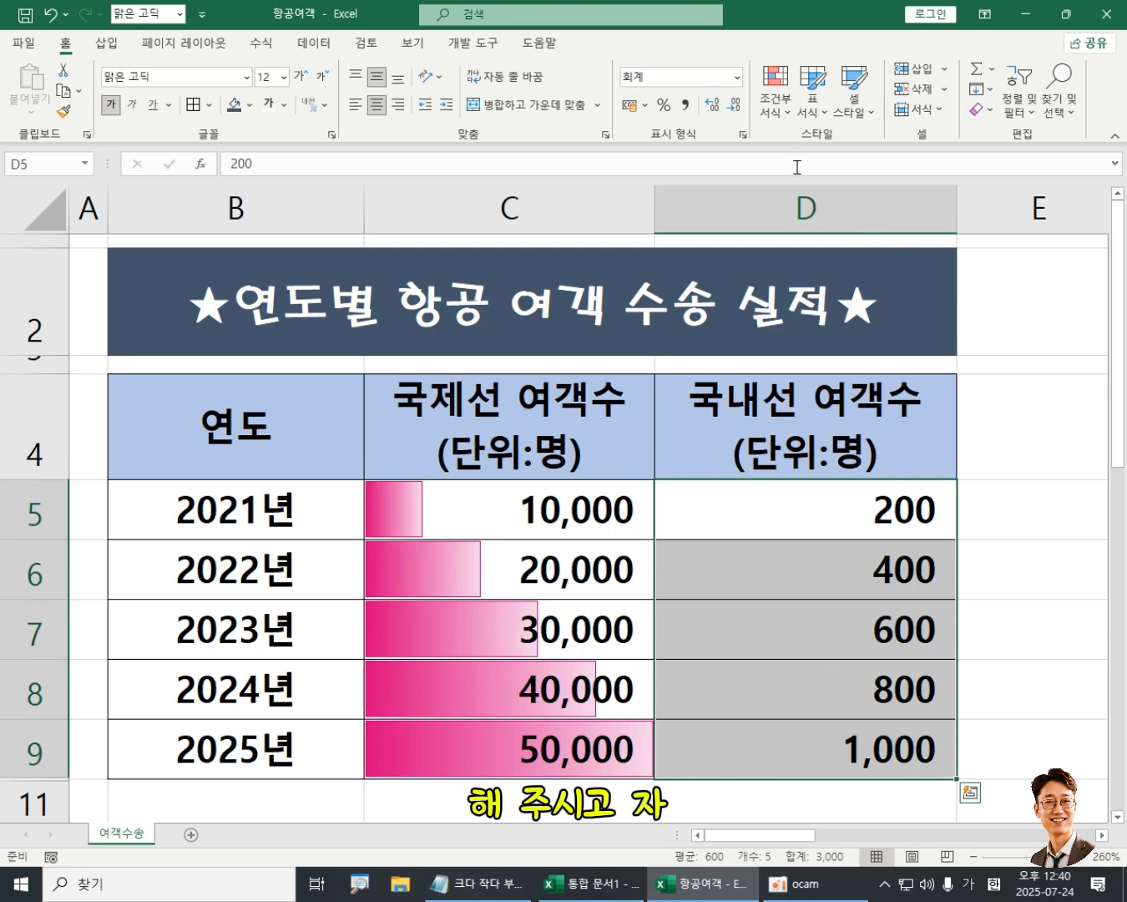
click(777, 105)
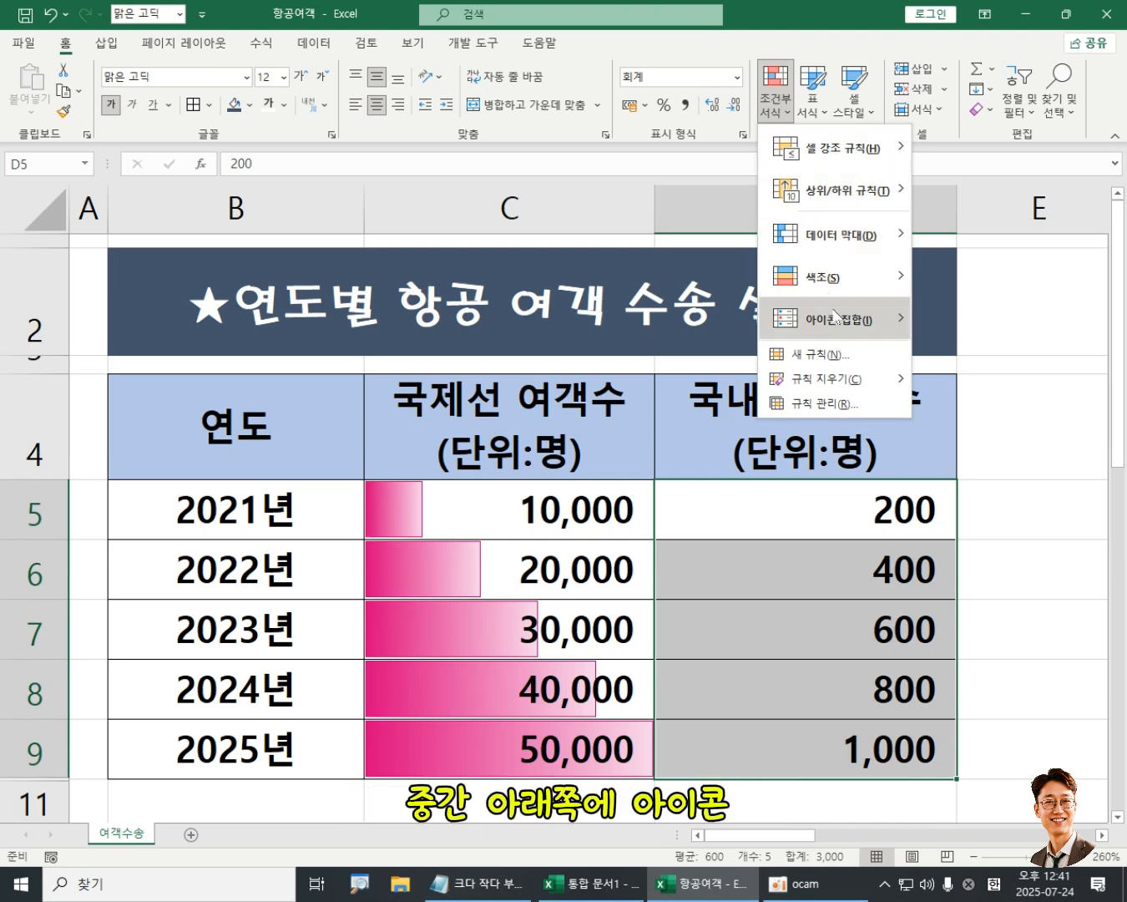
mouse_move(838, 319)
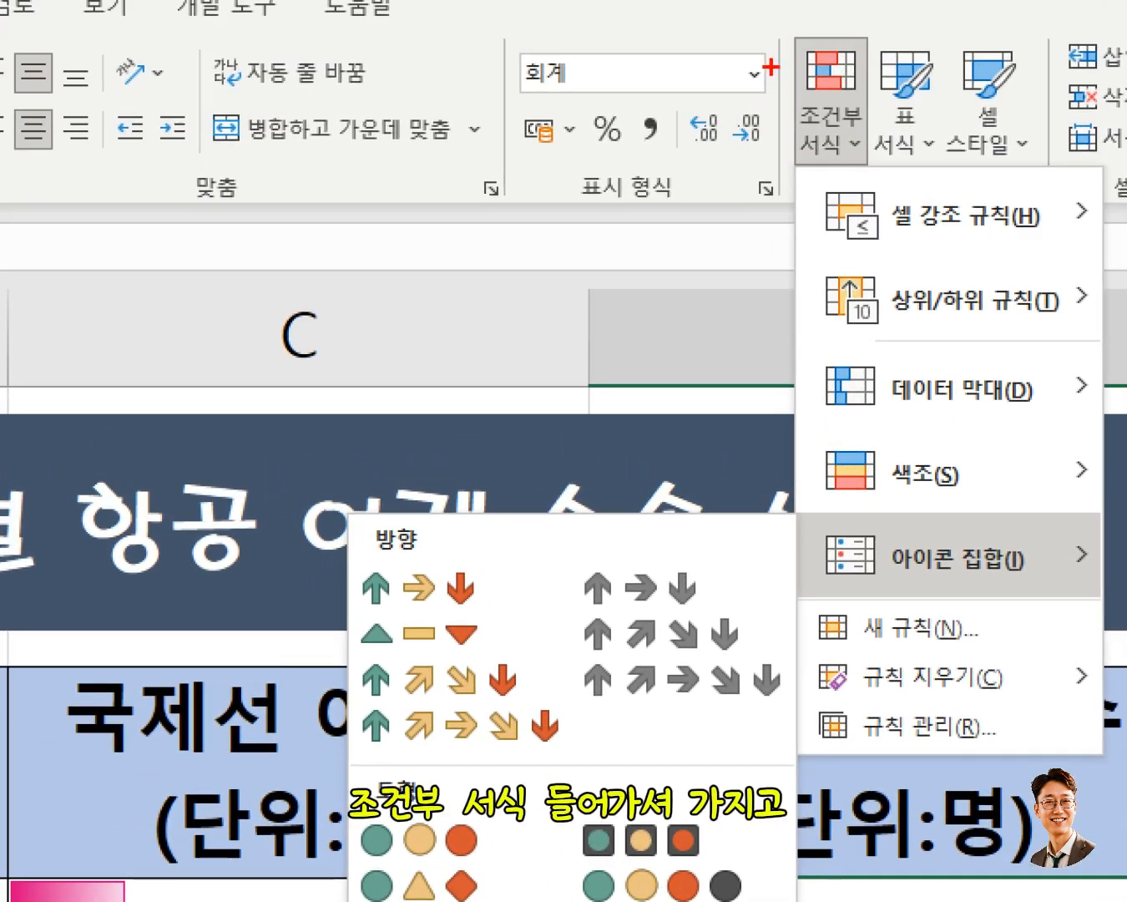
drag(779, 35, 872, 171)
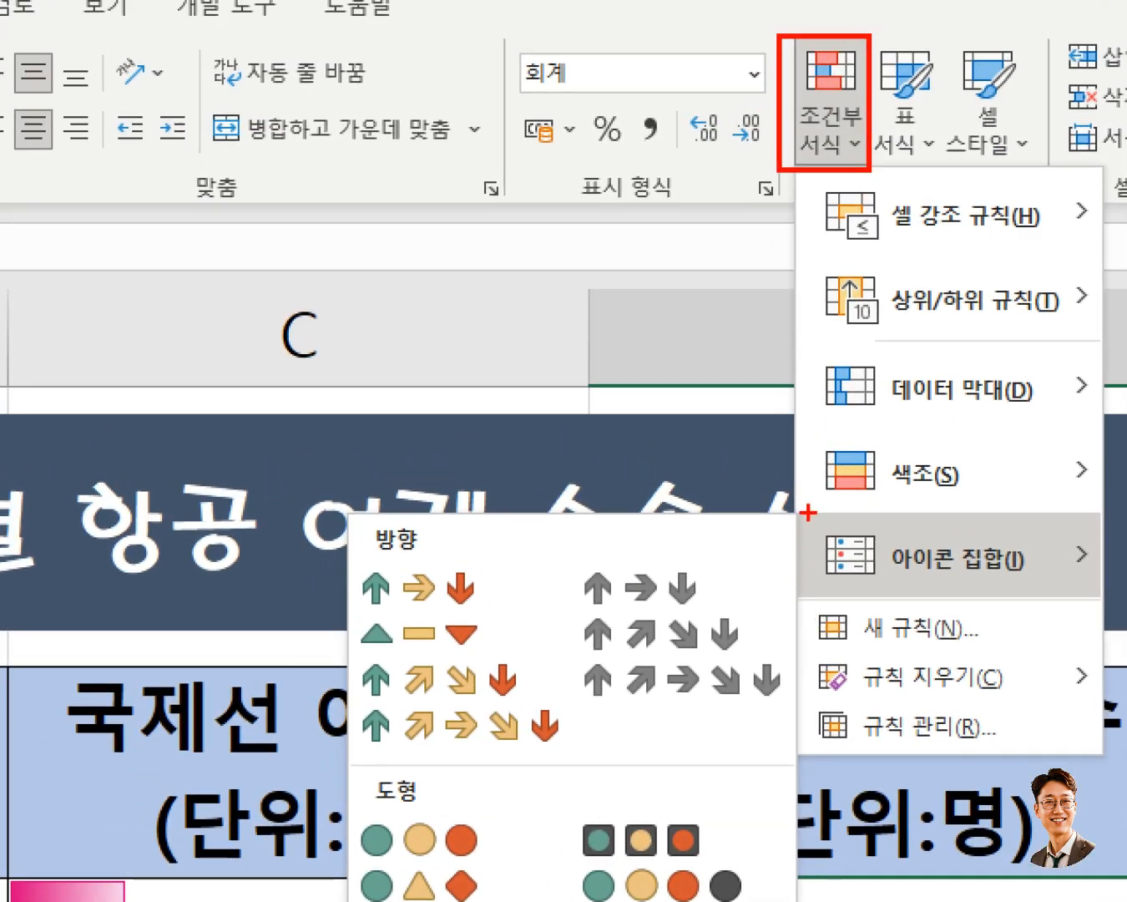
mouse_move(807, 512)
mouse_down()
mouse_move(977, 604)
mouse_move(1084, 599)
mouse_up()
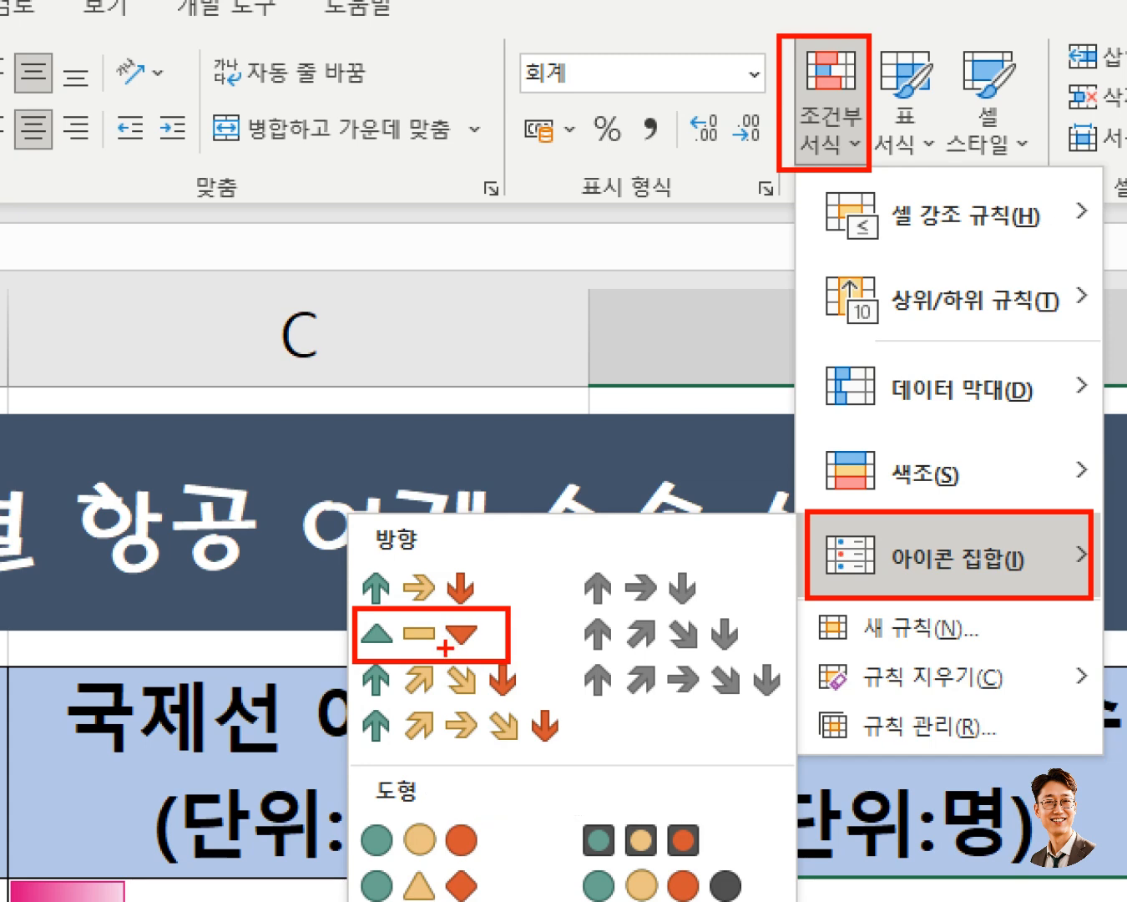
key(Escape)
click(826, 121)
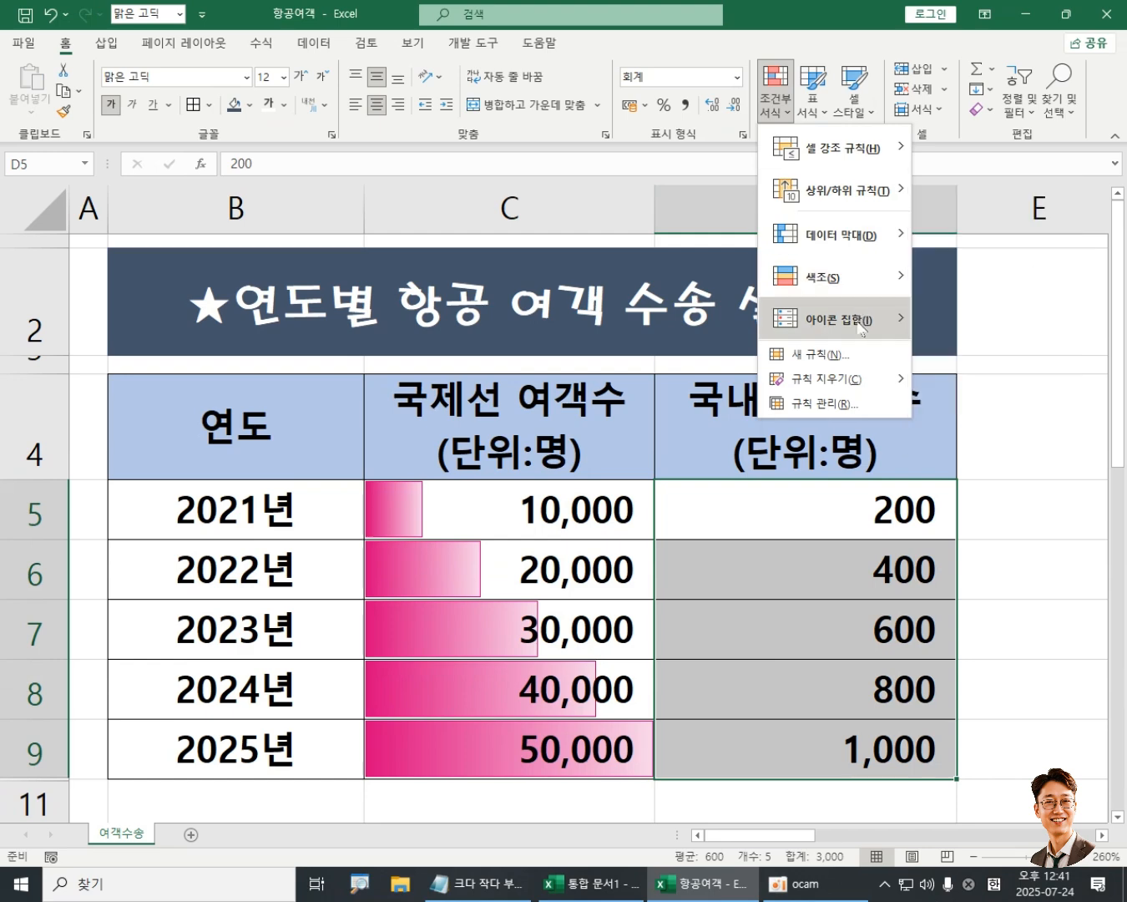
mouse_move(860, 326)
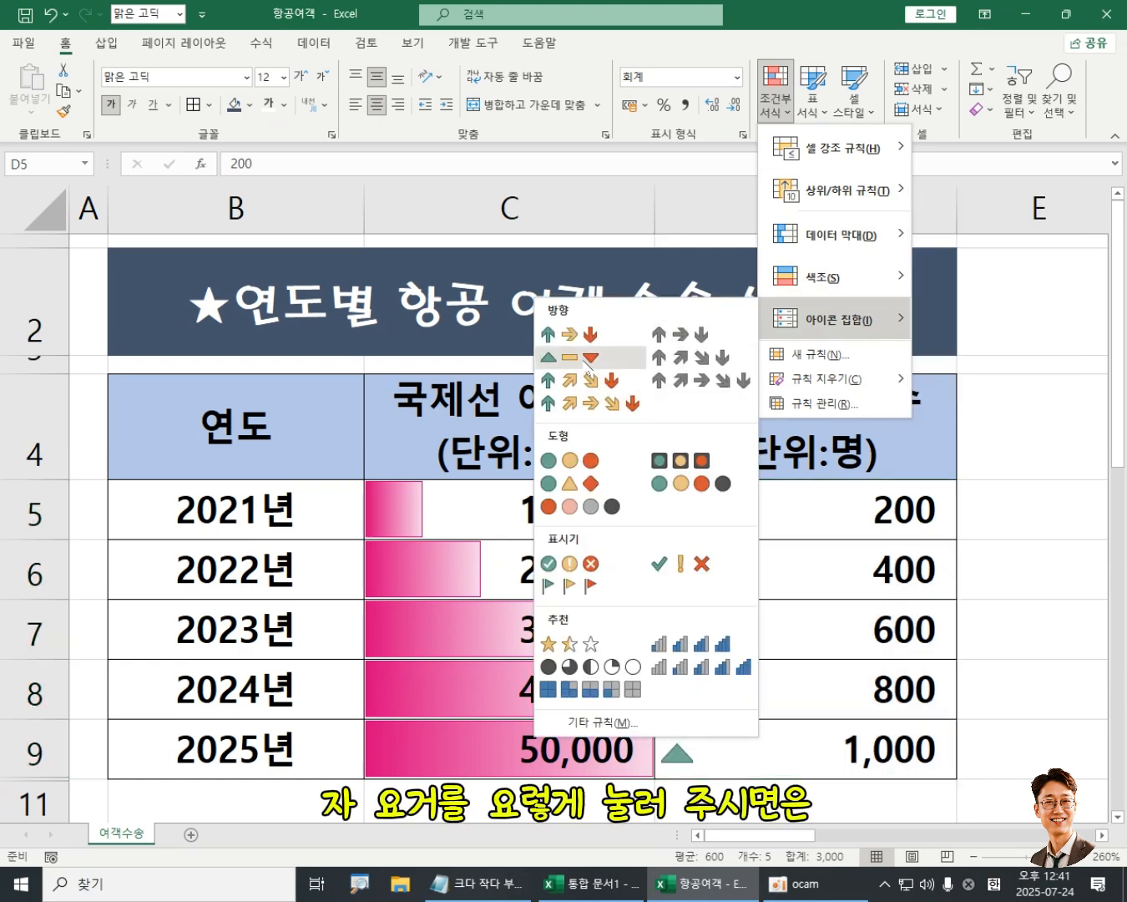
click(588, 359)
click(992, 657)
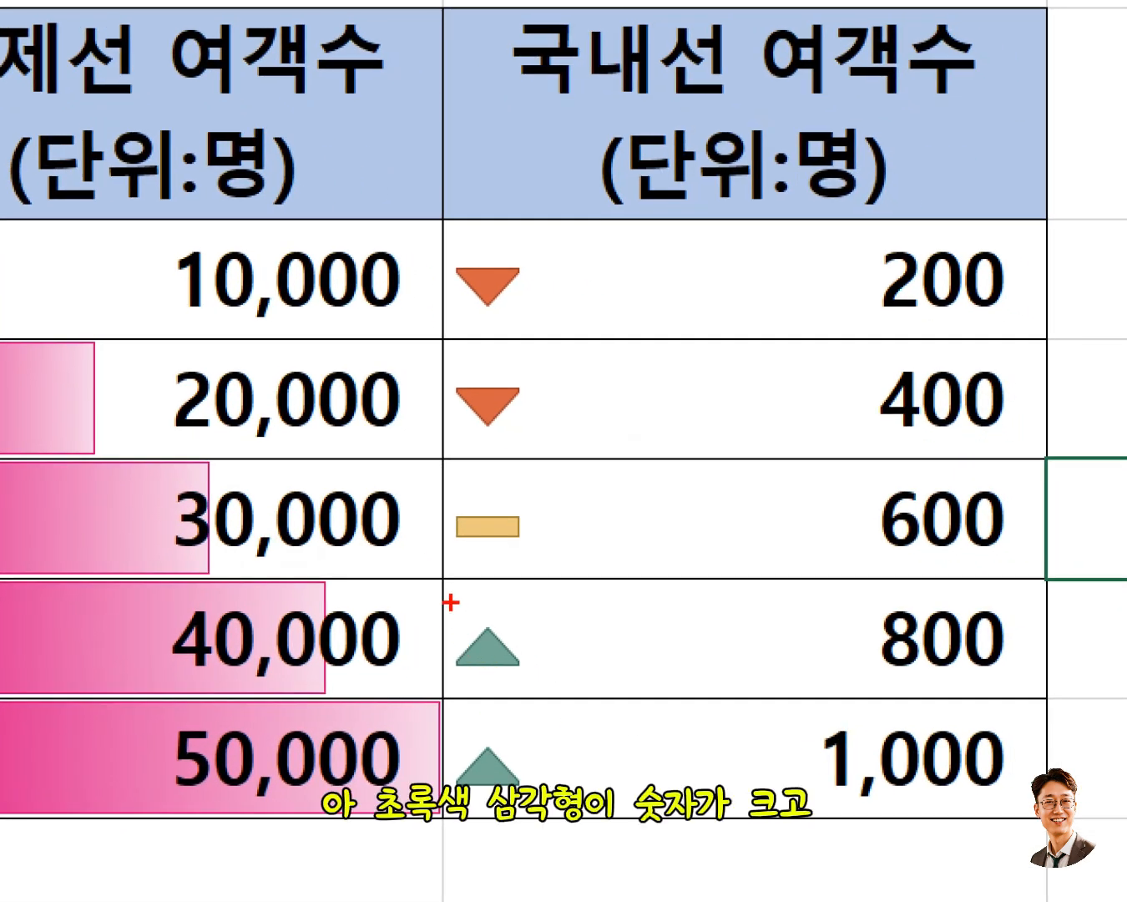
Examine how the triangle and dash icons in D5:D9 correspond to the domestic passenger counts
mouse_move(451, 595)
mouse_down()
mouse_move(483, 755)
mouse_move(999, 815)
mouse_move(1063, 804)
mouse_up()
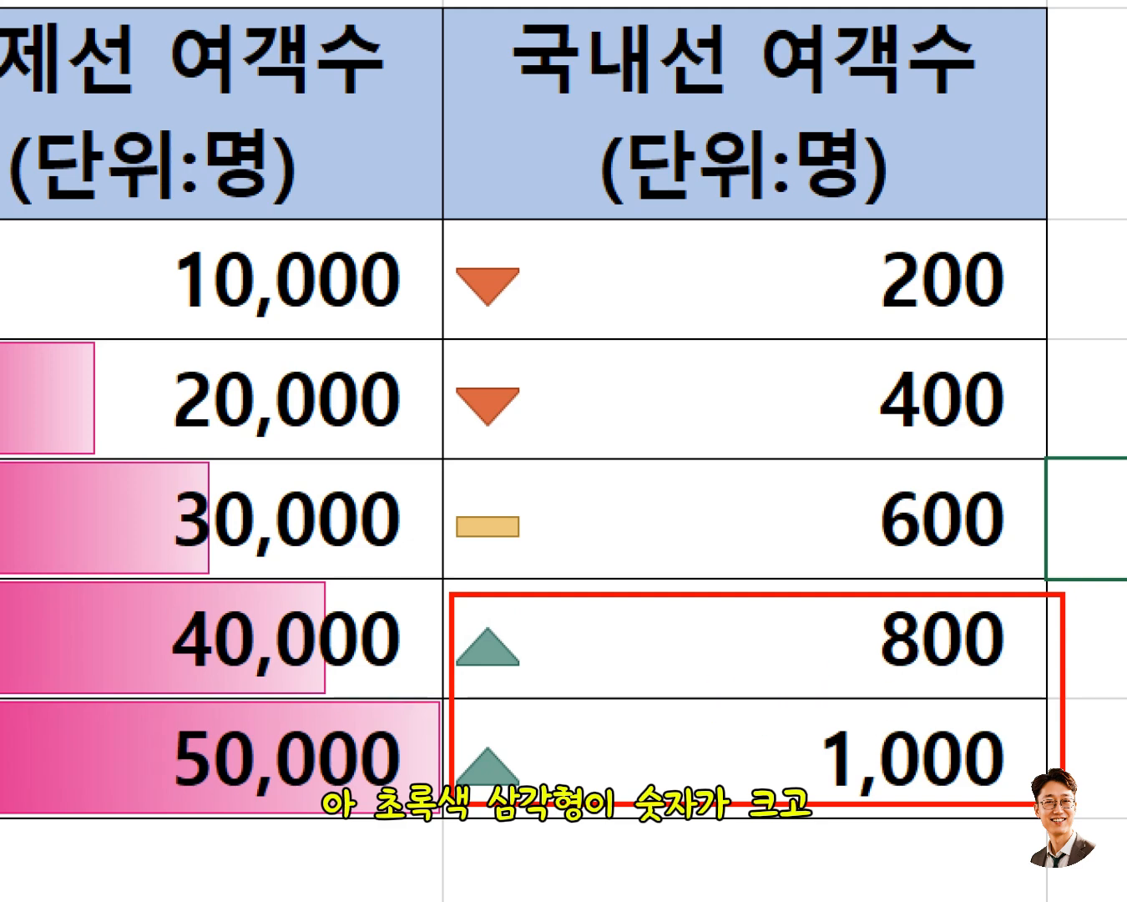
mouse_move(449, 228)
mouse_down()
mouse_move(472, 444)
mouse_move(1049, 447)
mouse_up()
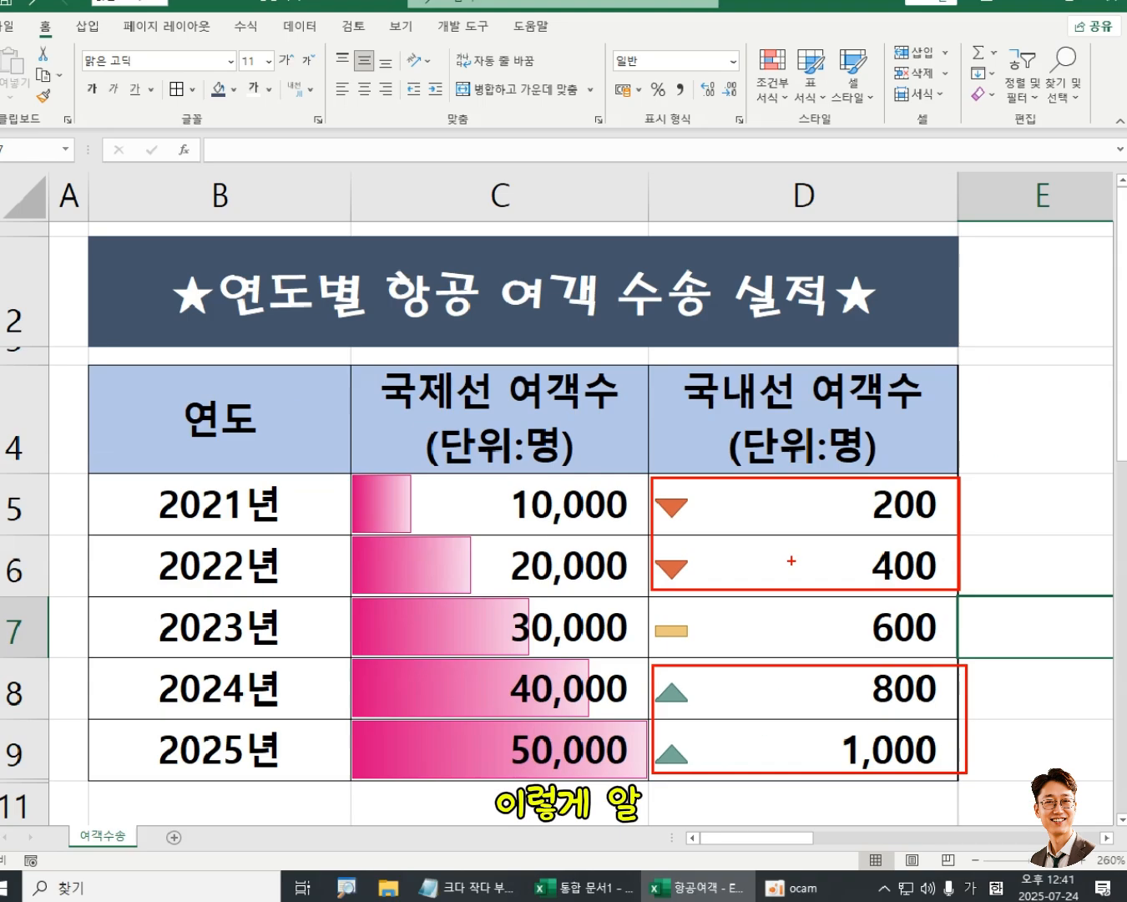
key(Escape)
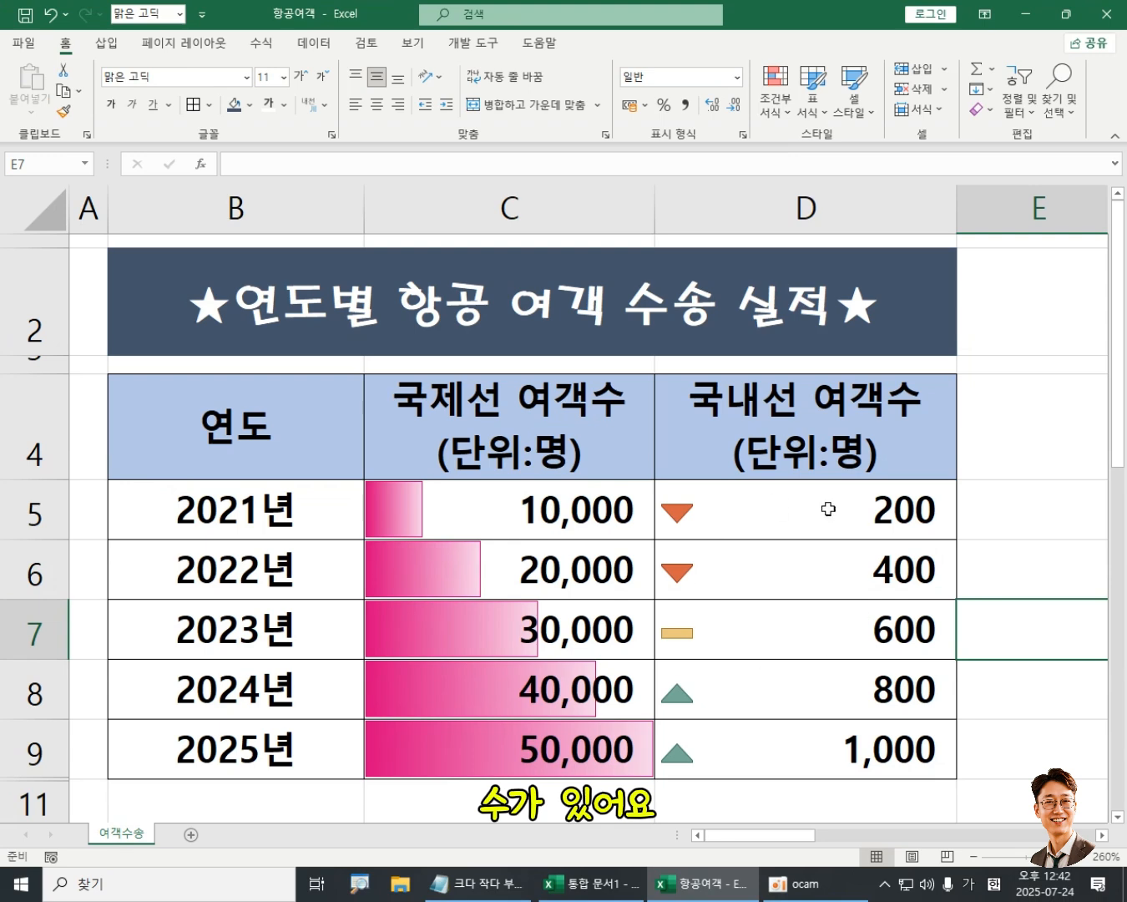
drag(725, 508, 787, 749)
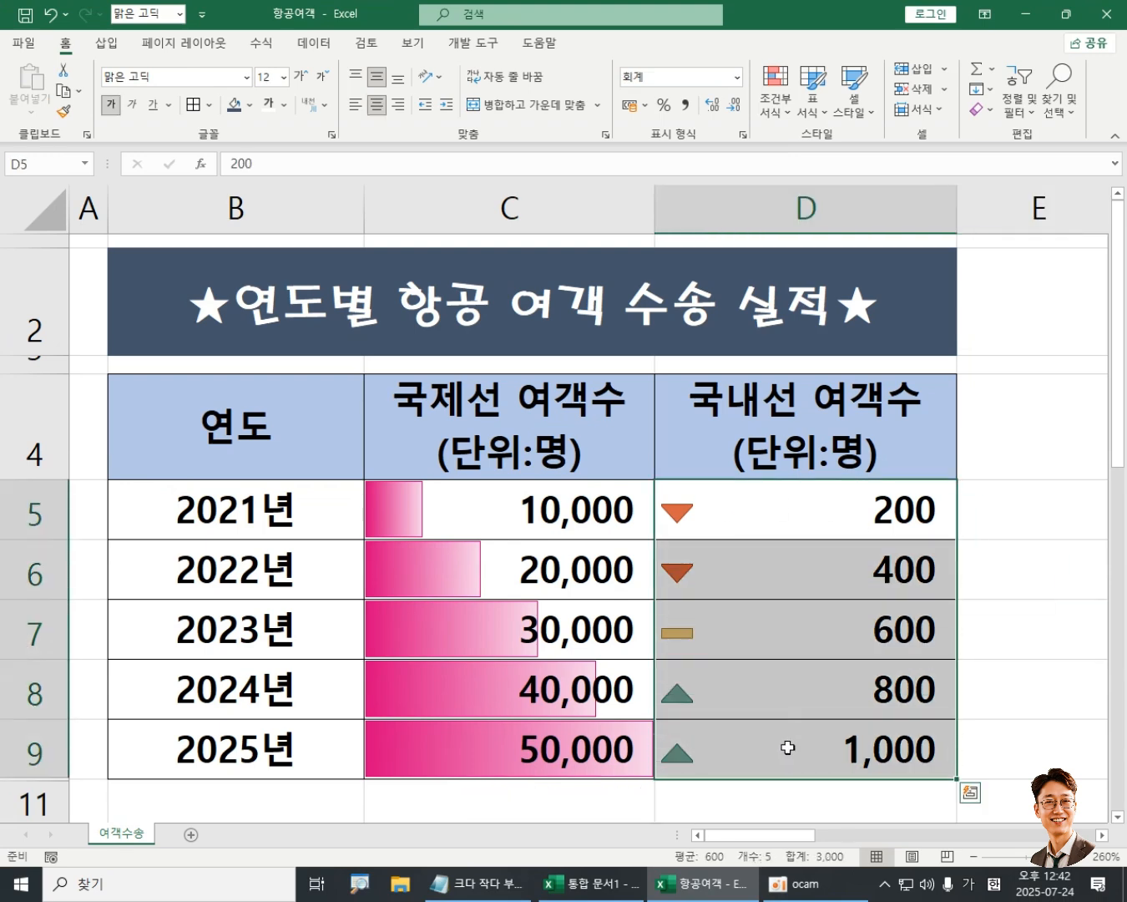
click(782, 707)
click(787, 626)
click(779, 572)
click(773, 519)
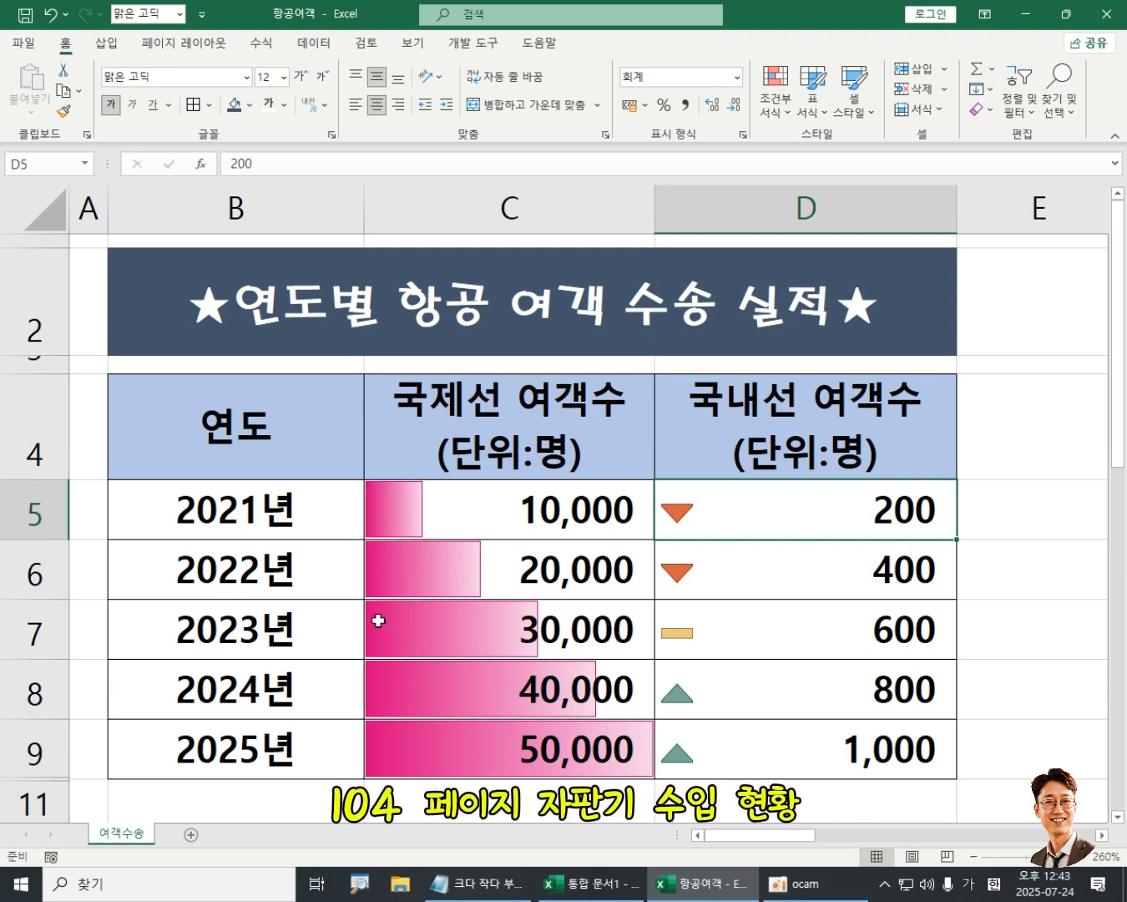
click(221, 877)
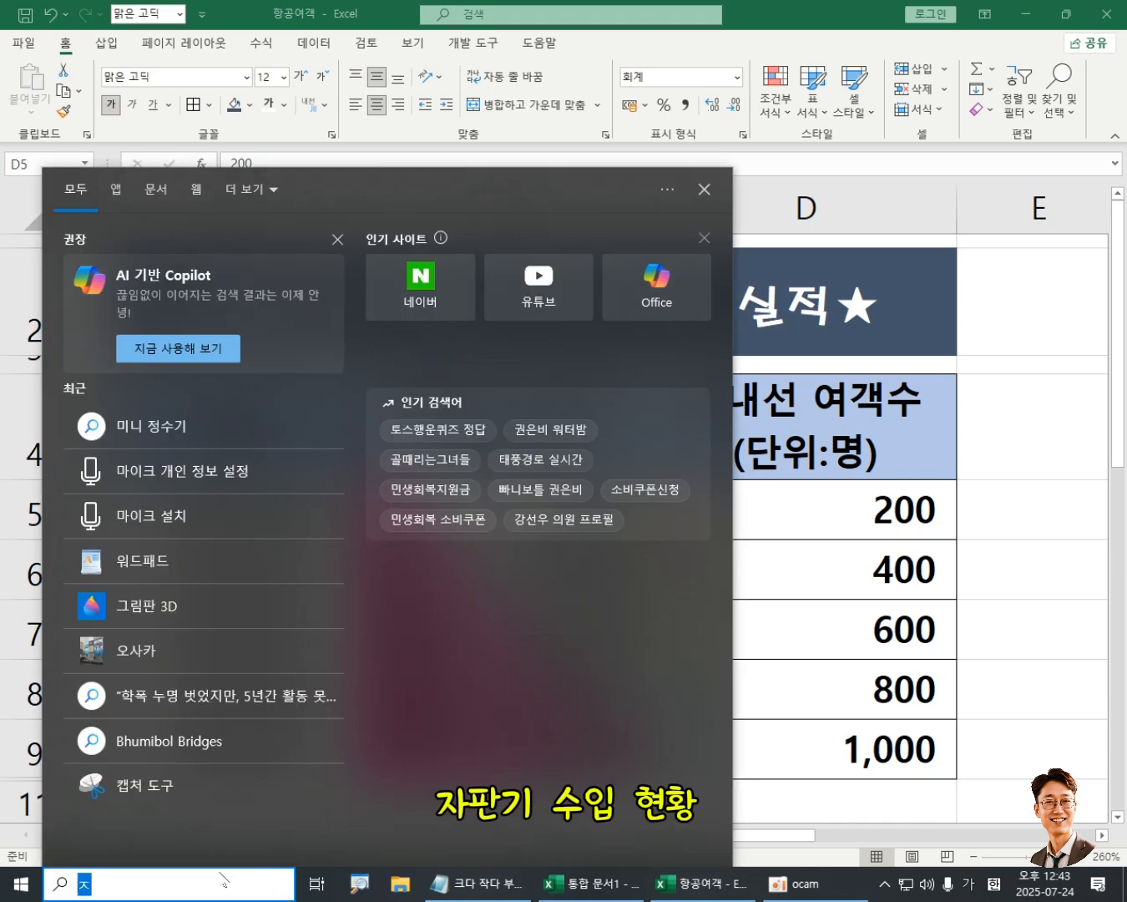
text(자판기)
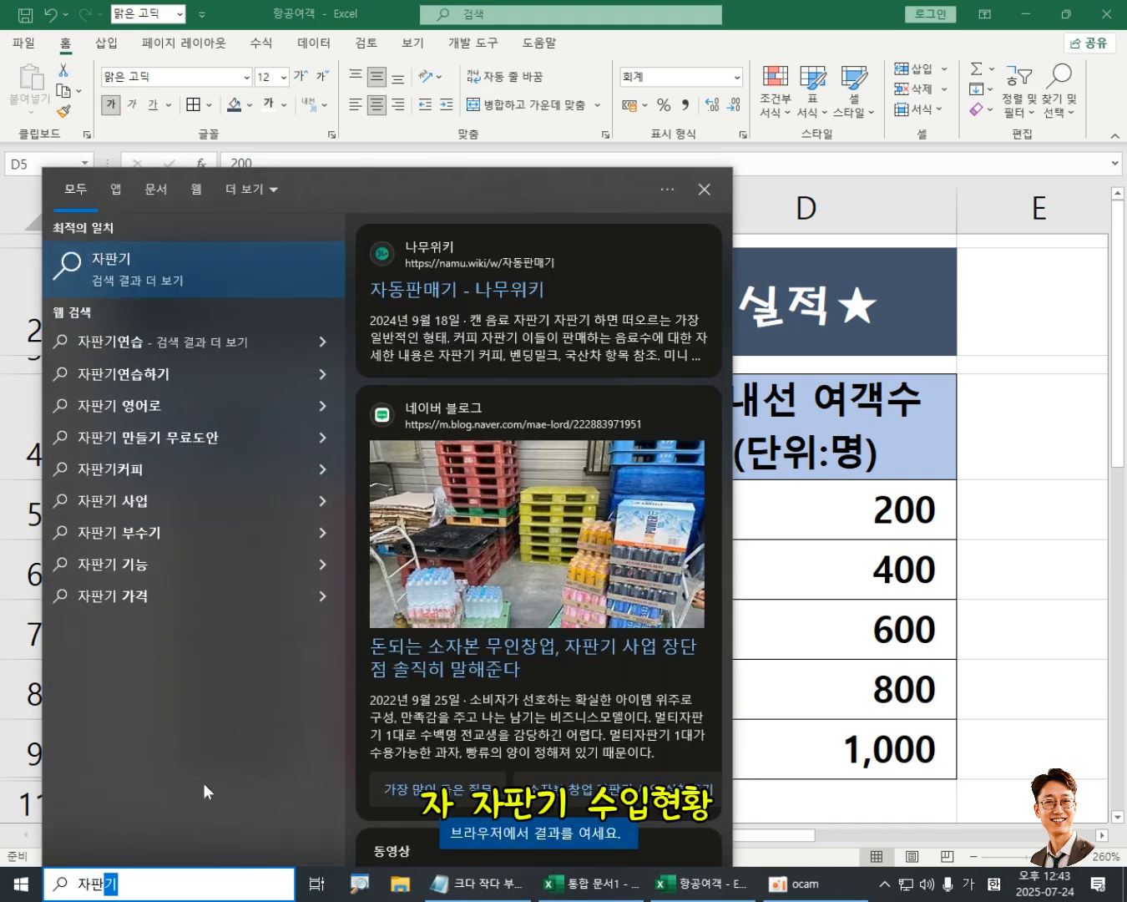
text( ㅅ)
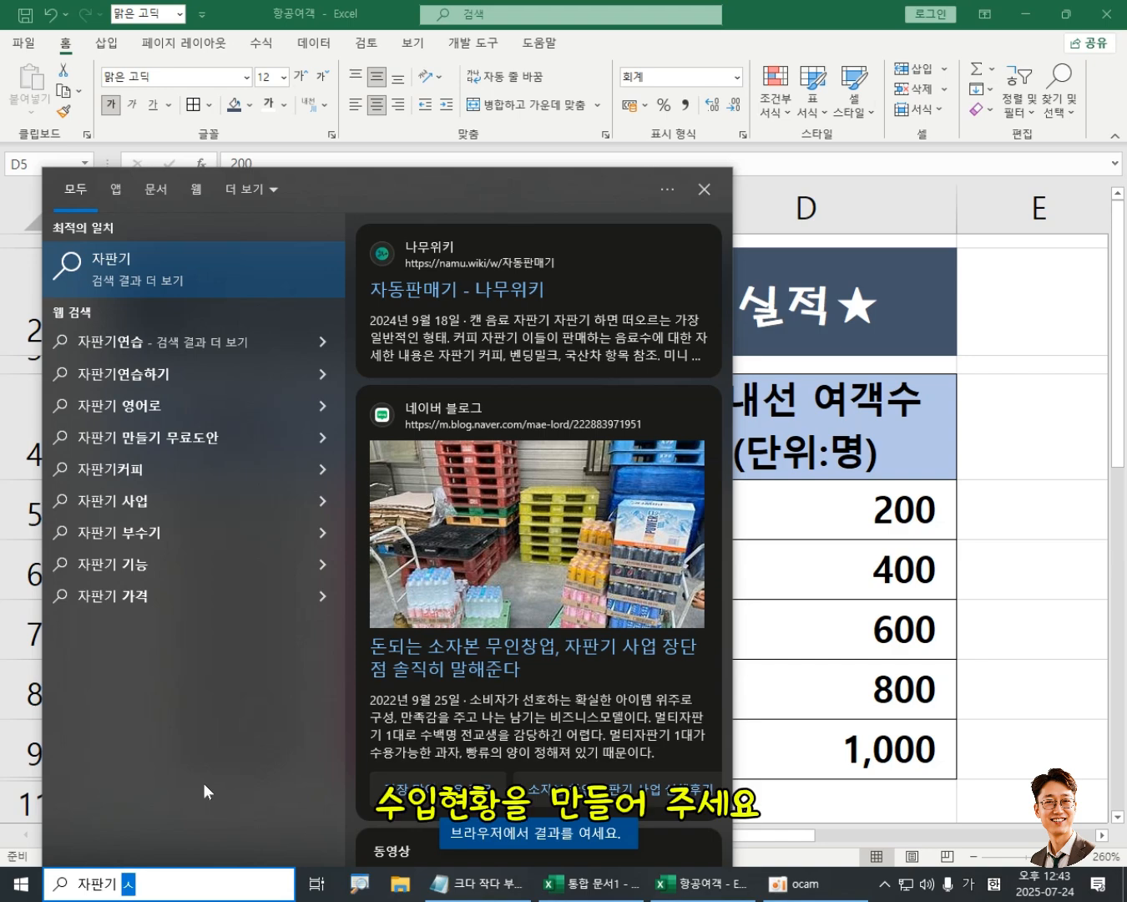
key(BackSpace)
key(BackSpace)
key(BackSpace)
key(BackSpace)
key(BackSpace)
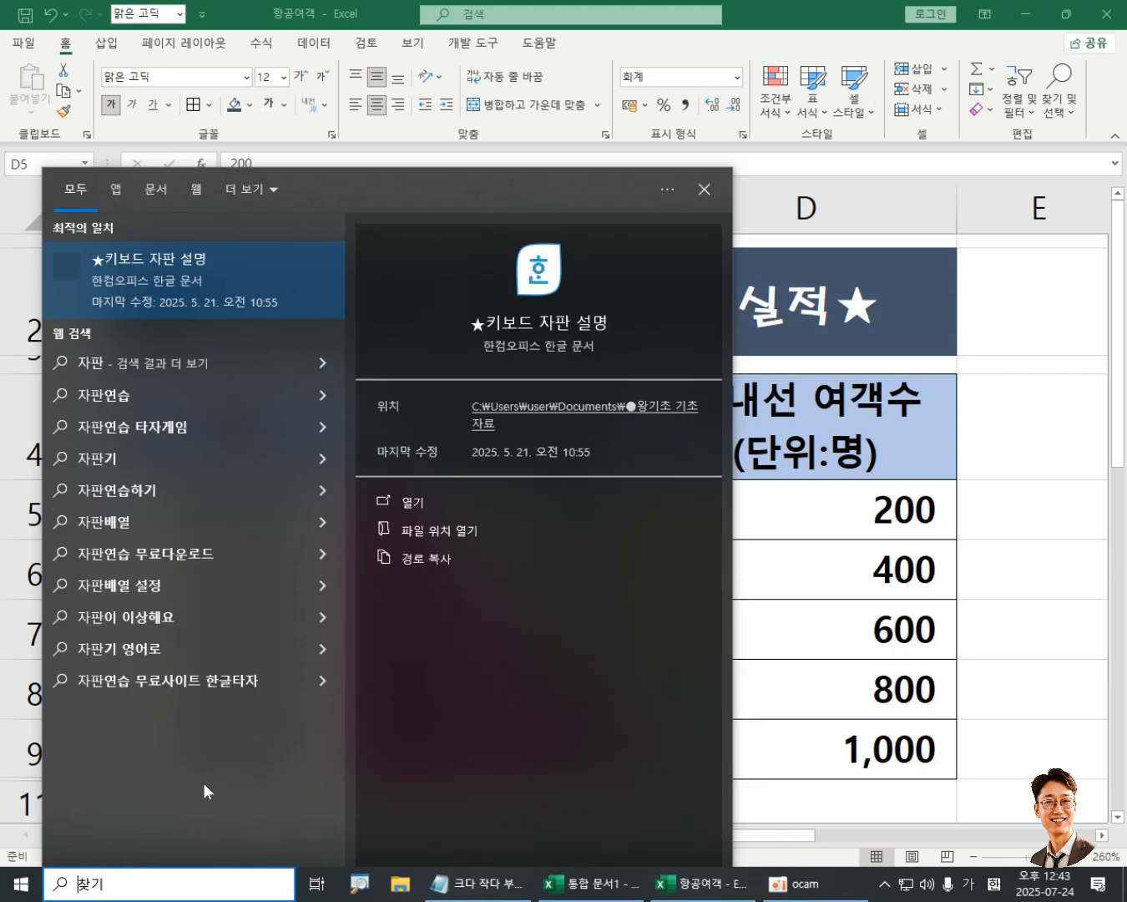
key(Escape)
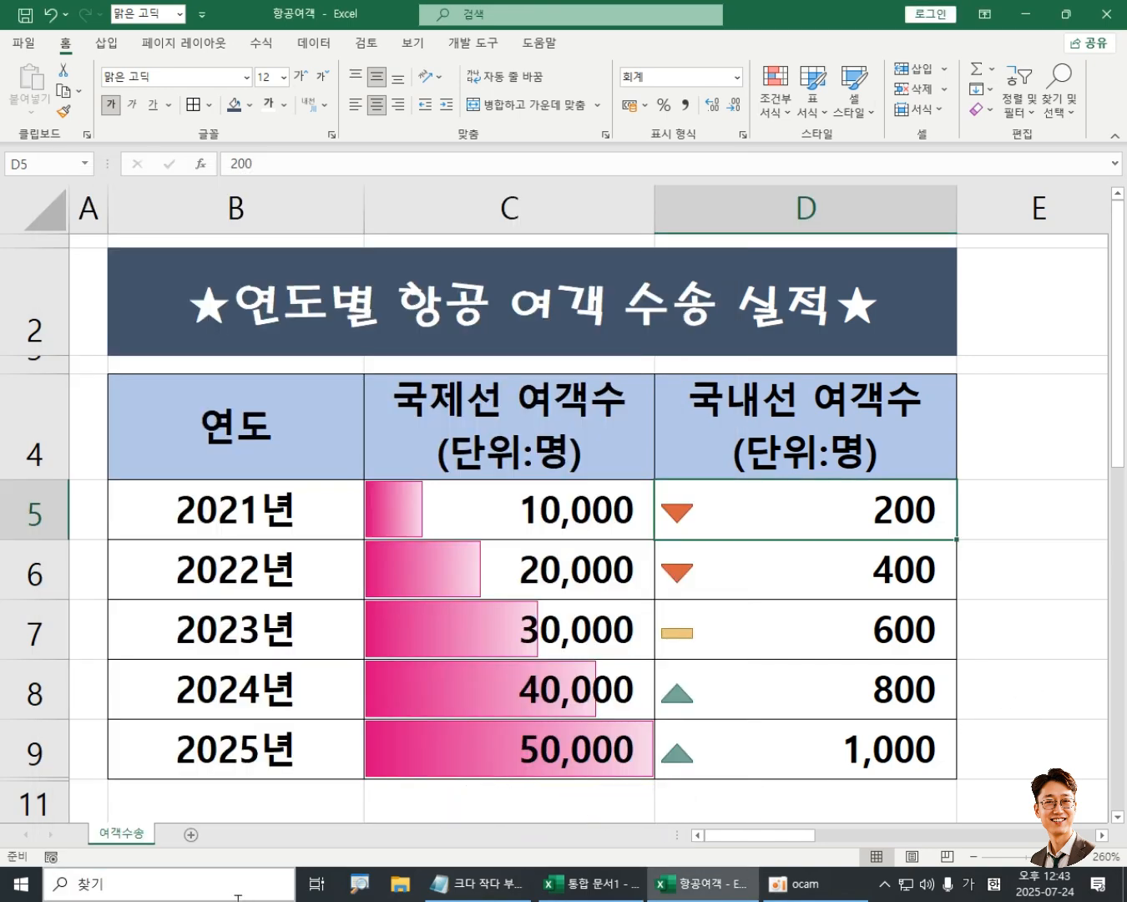
Add a new sheet to the workbook and set the width of its column A to 1
click(191, 835)
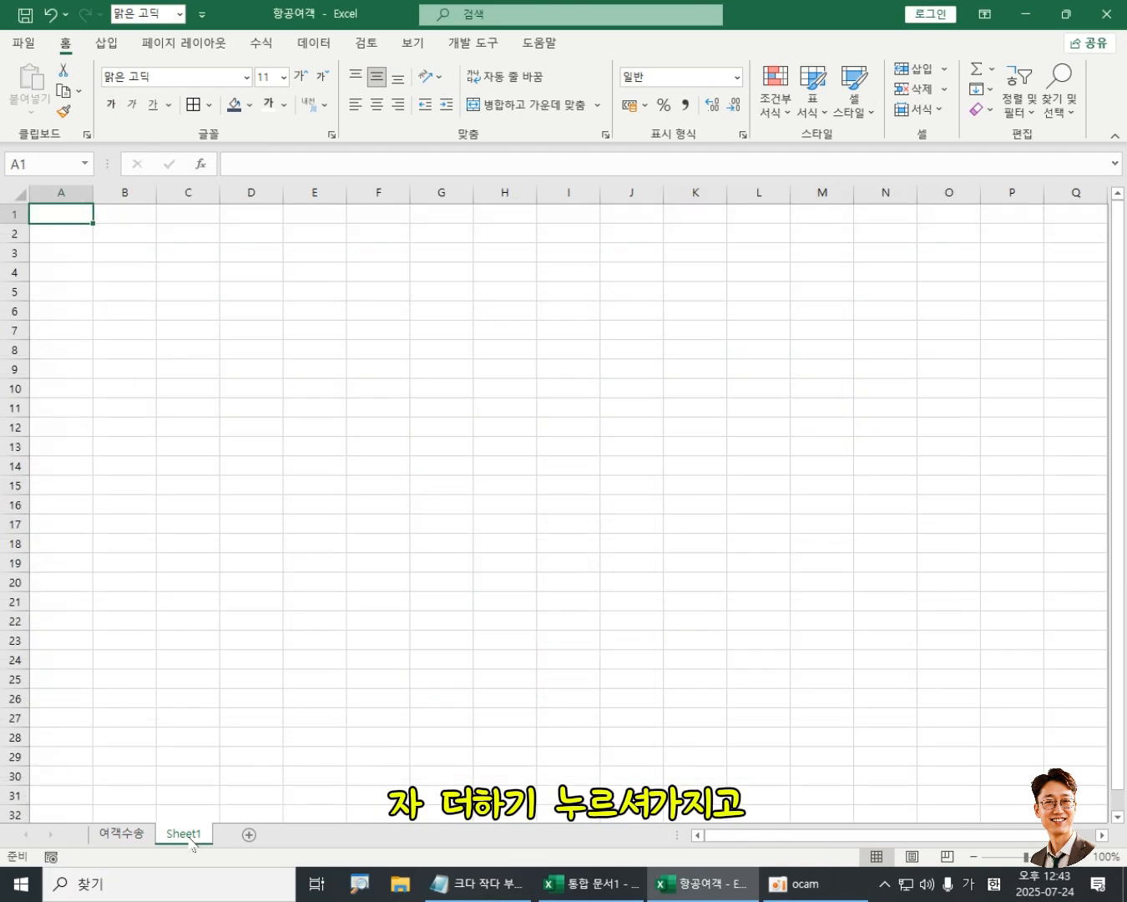
right_click(62, 192)
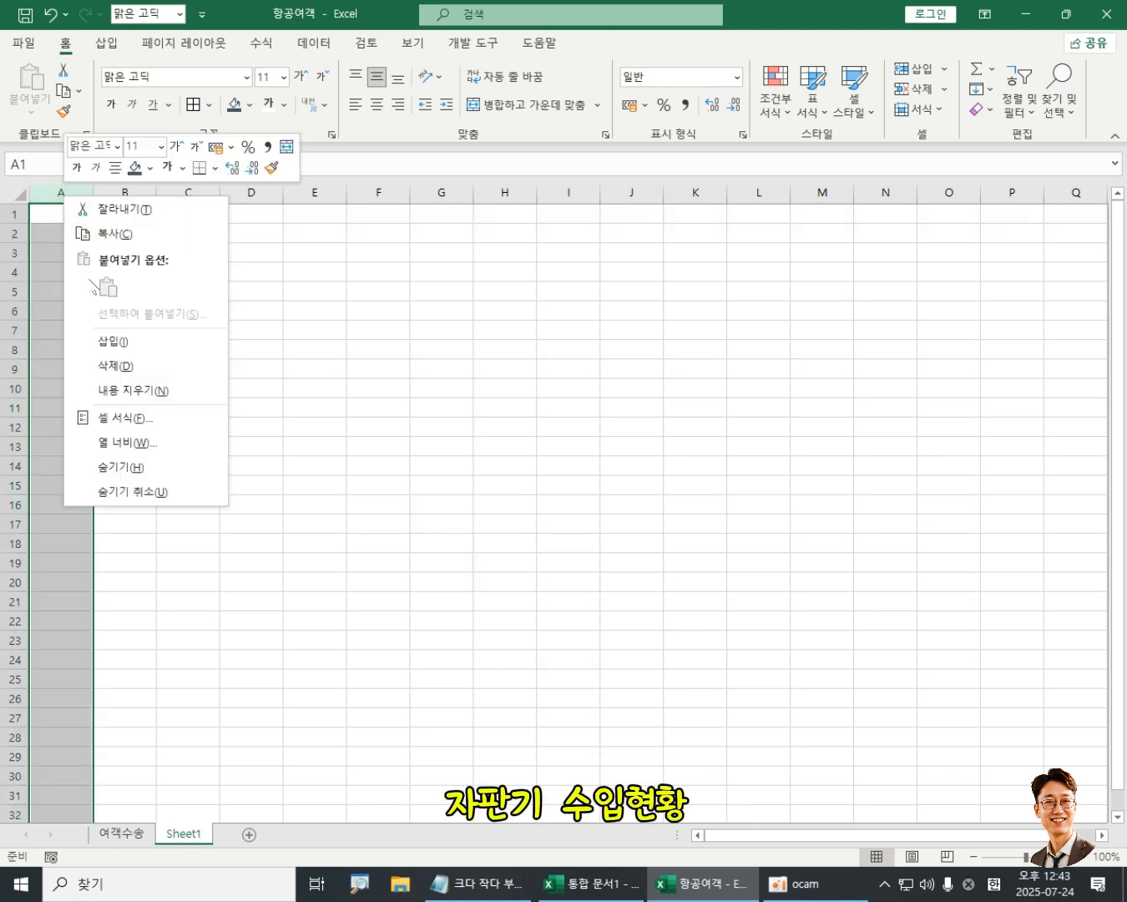
click(125, 443)
text(1)
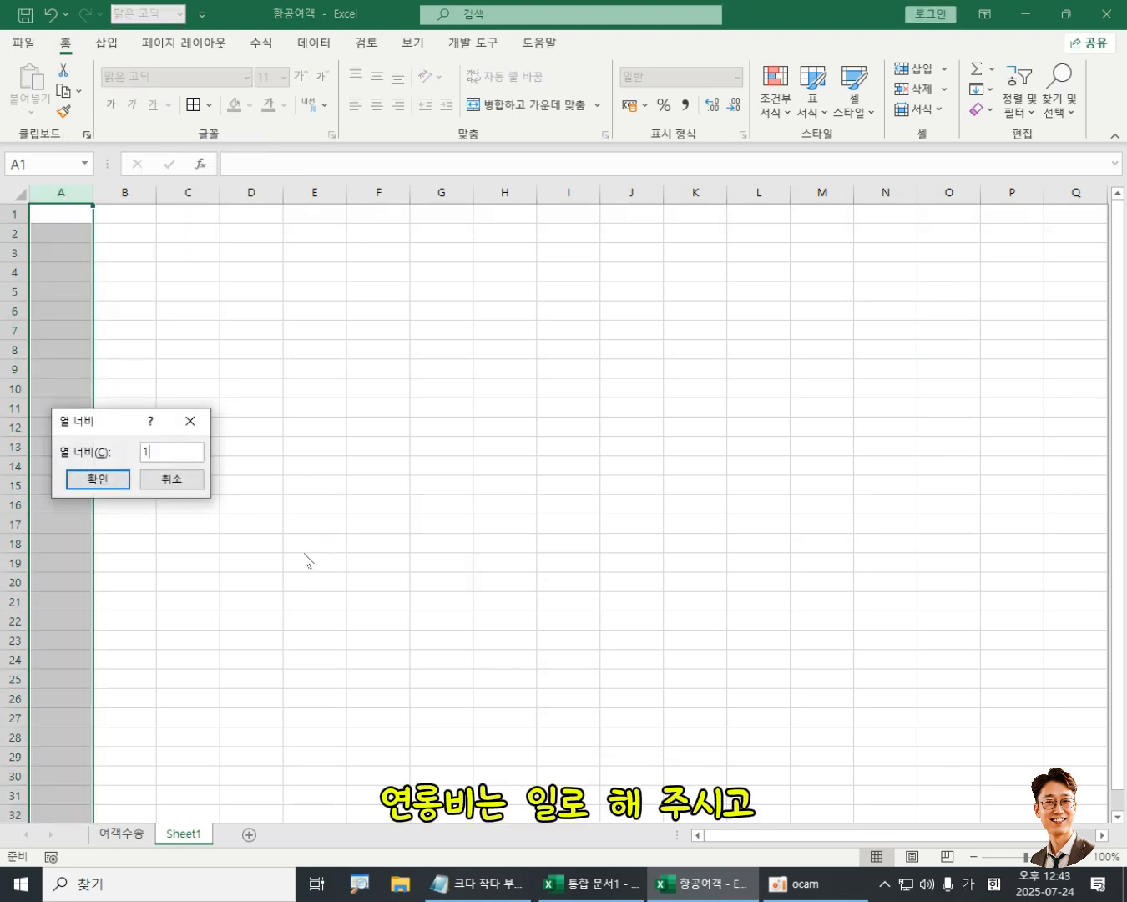
click(98, 478)
click(831, 894)
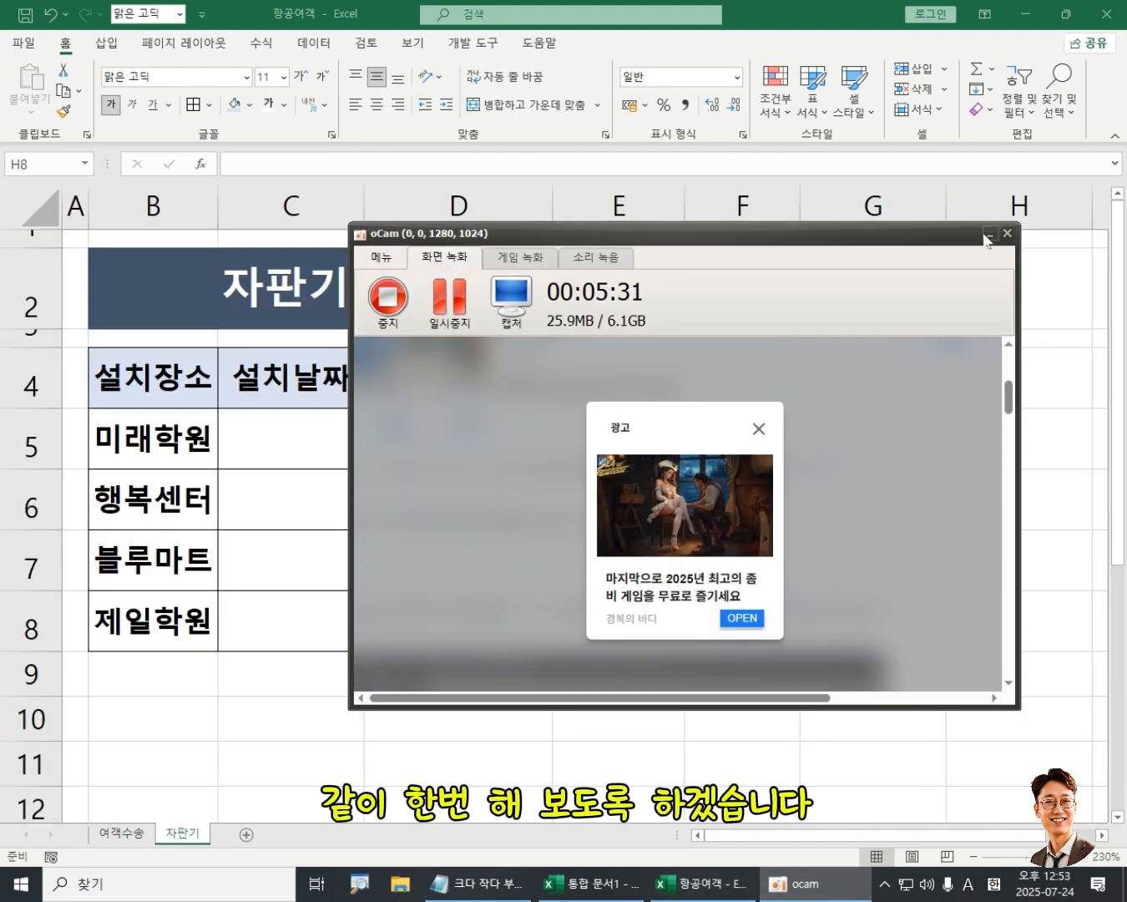
click(989, 234)
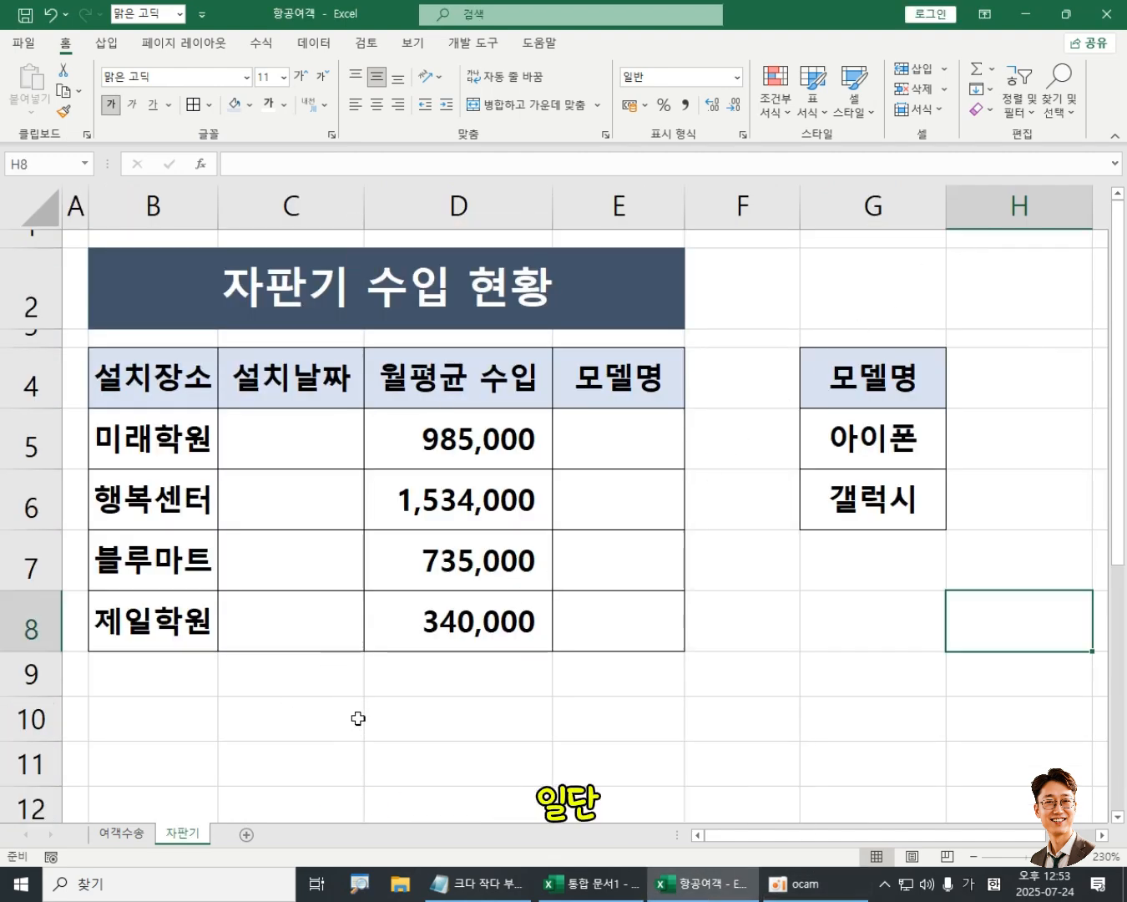
Switch to the desktop and open the 키보드사진 picture to examine the keyboard layout
click(276, 438)
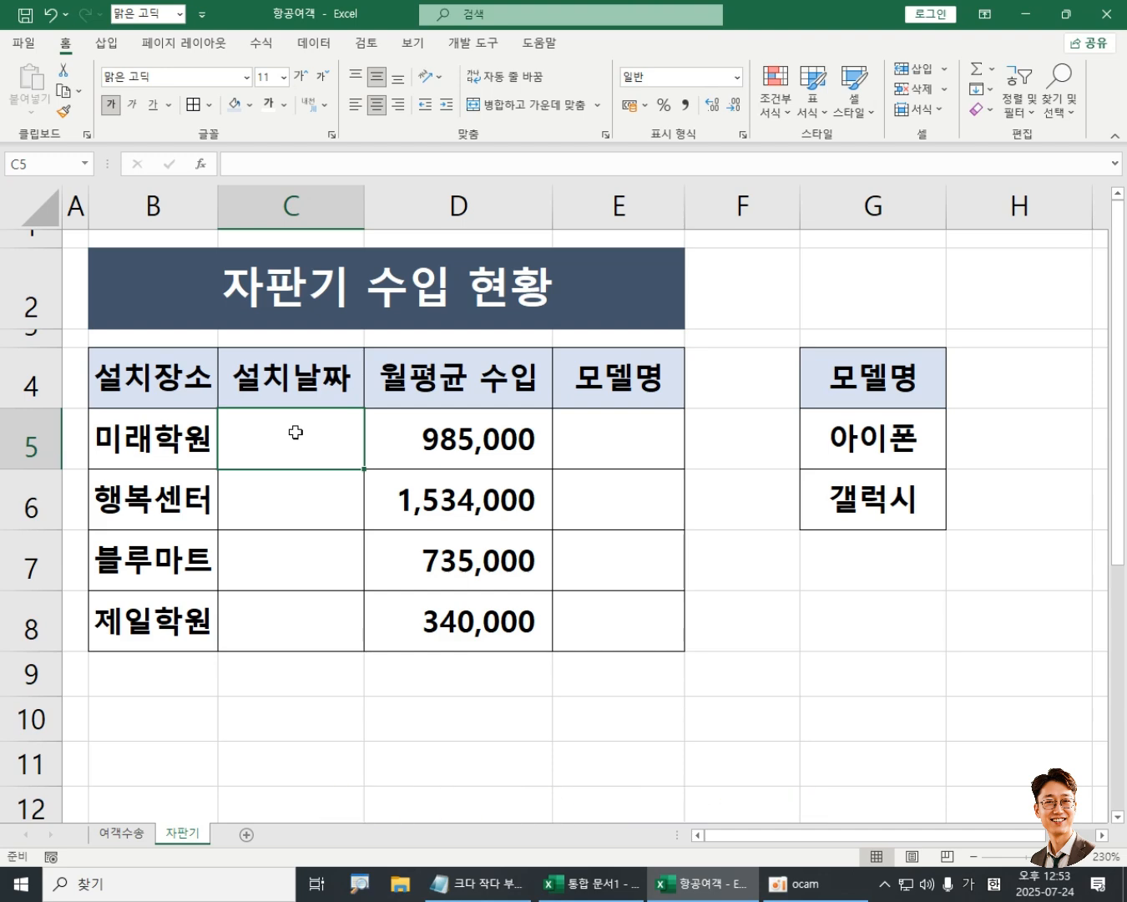
click(1027, 15)
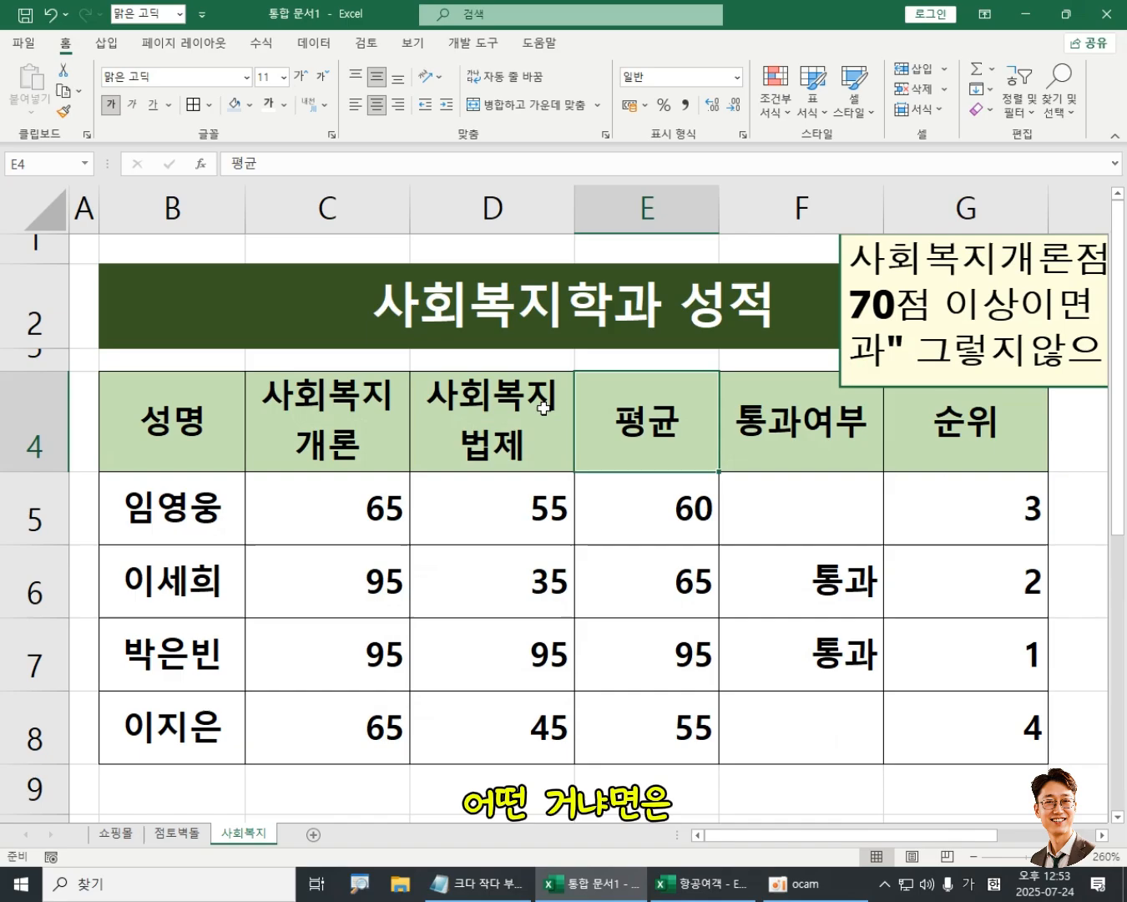
click(1034, 11)
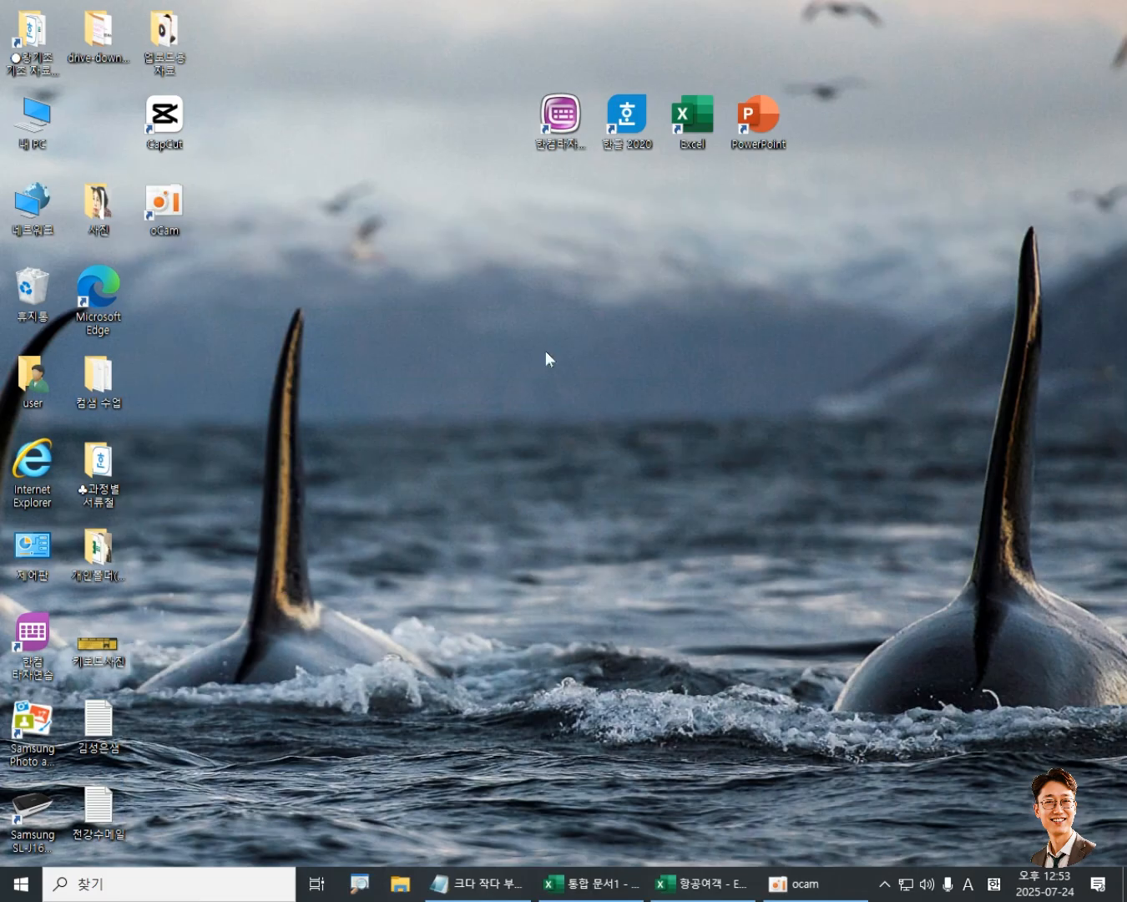
double_click(101, 645)
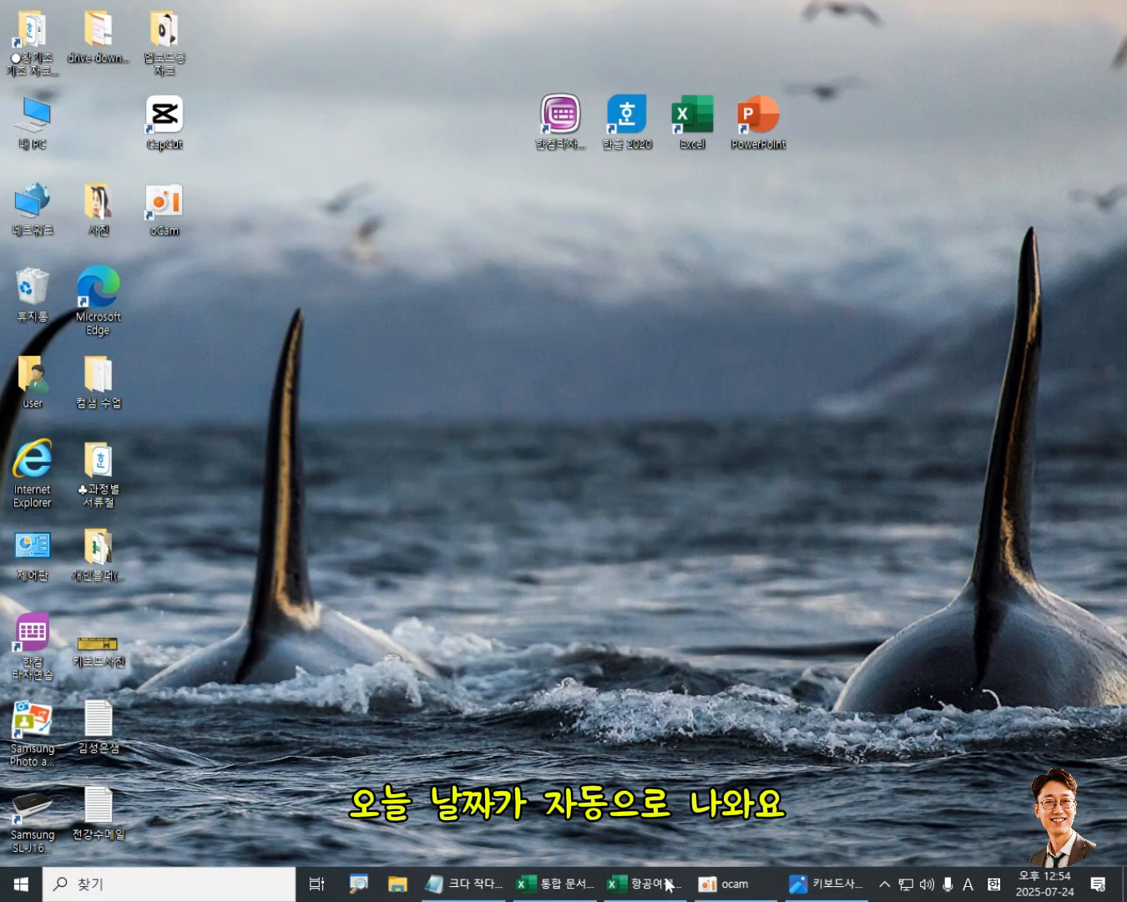
click(752, 41)
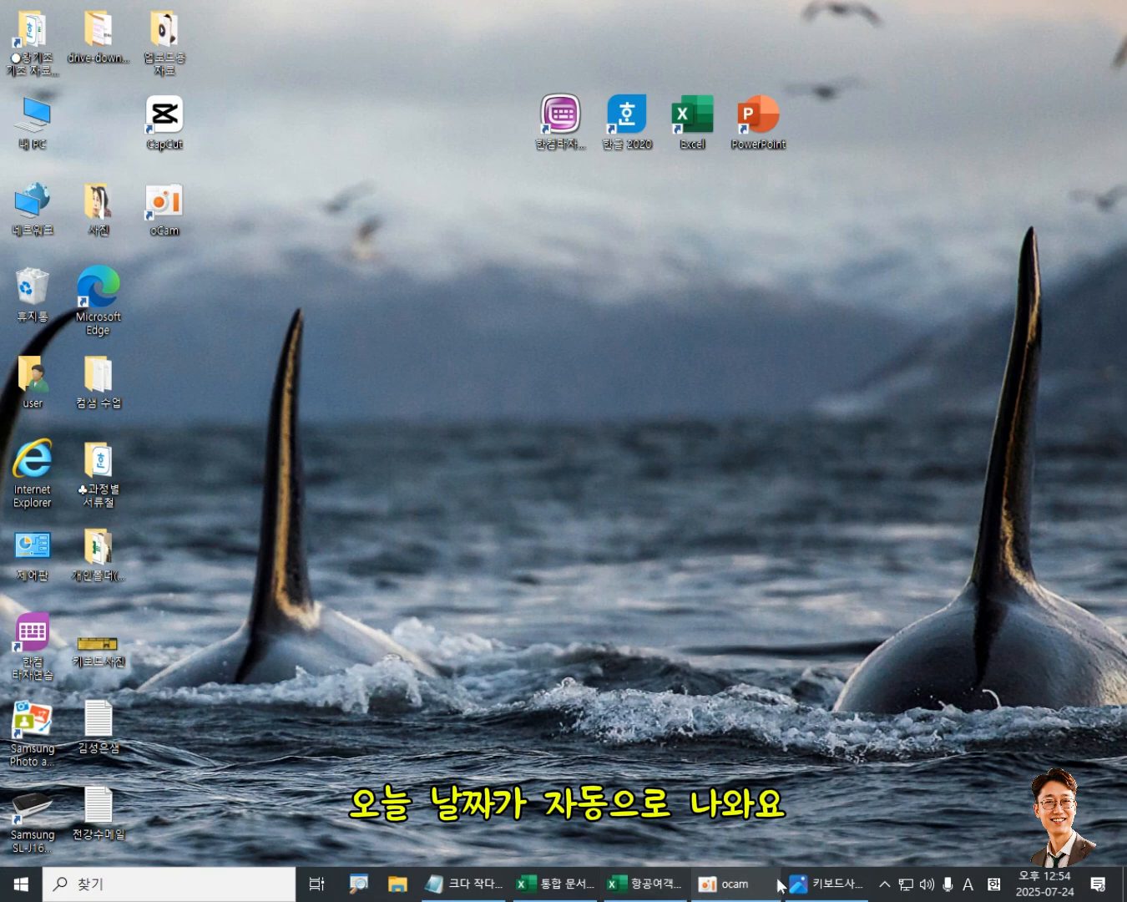
Switch back to the 항공여객 workbook in Excel and enter today's date, 2025-07-24, in C5 of the 자판기 sheet
click(643, 883)
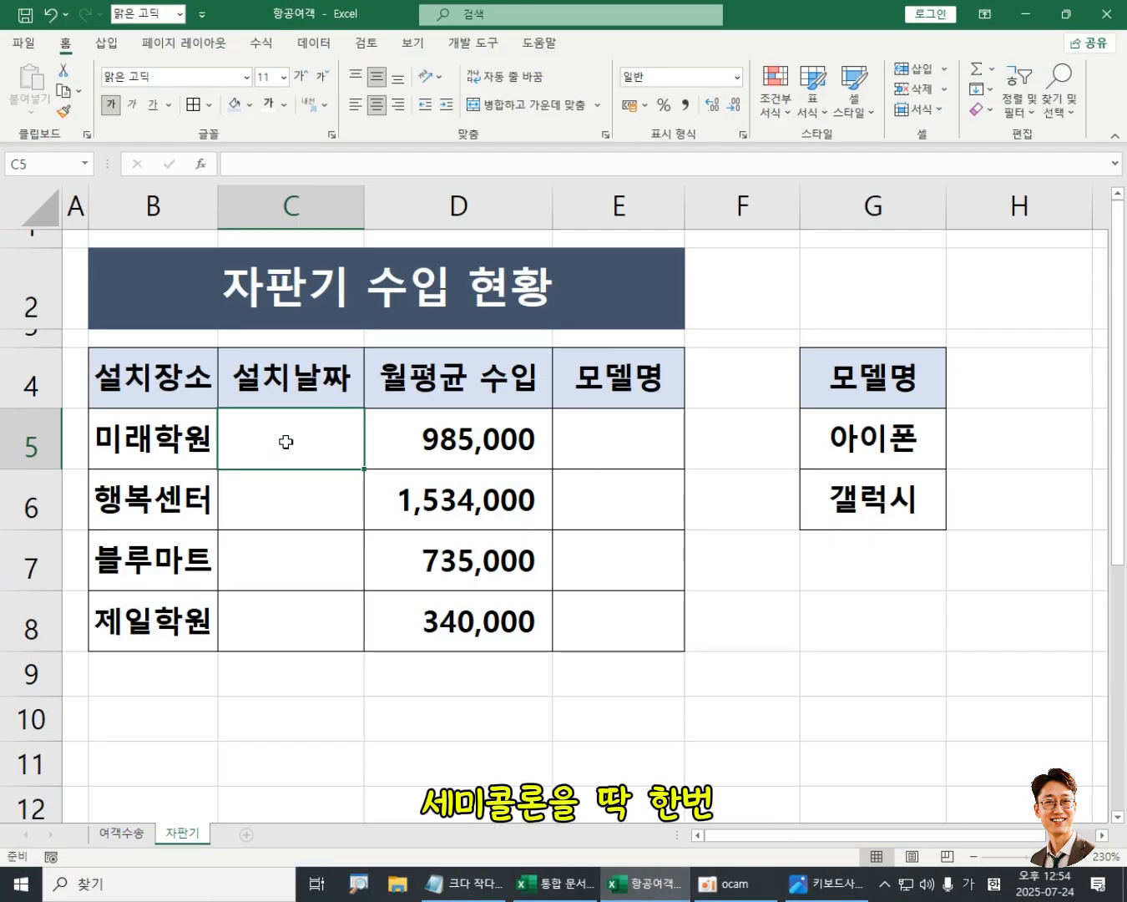
key(ctrl+semicolon)
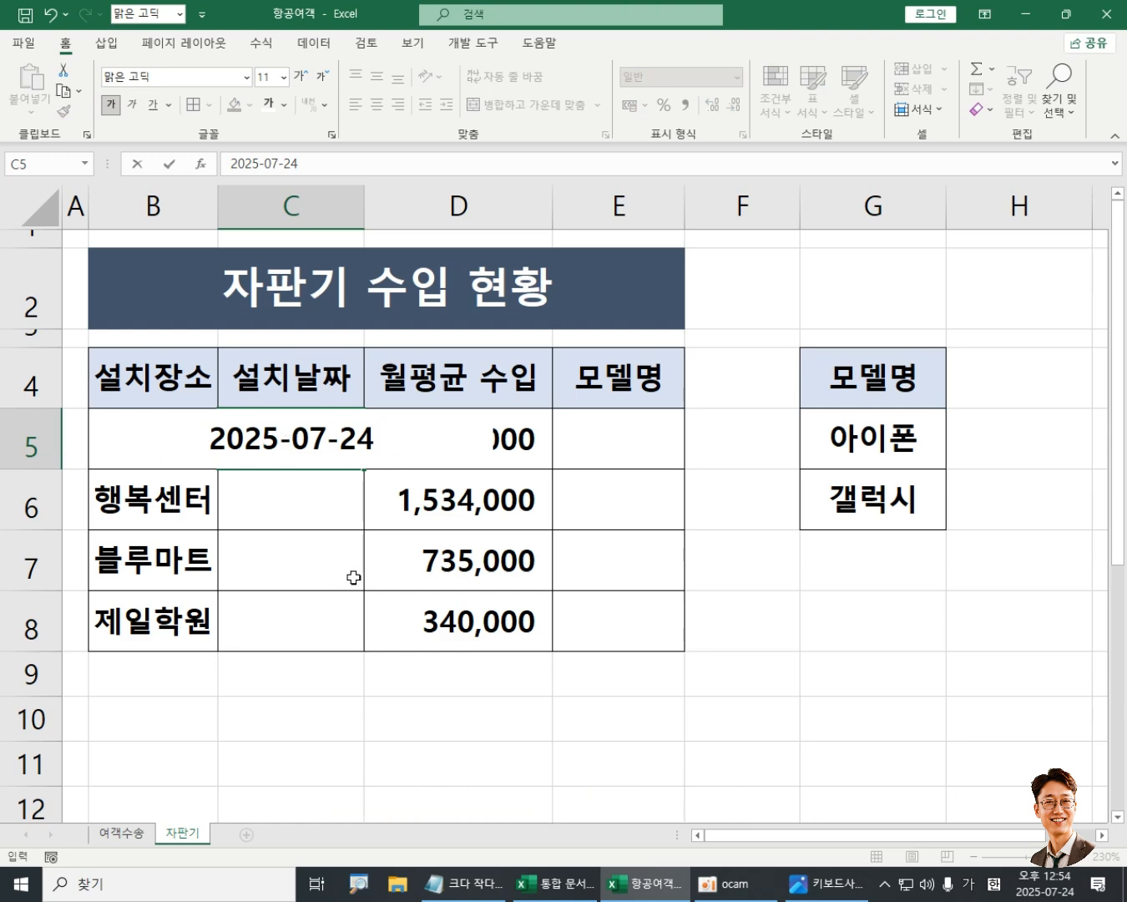
key(Return)
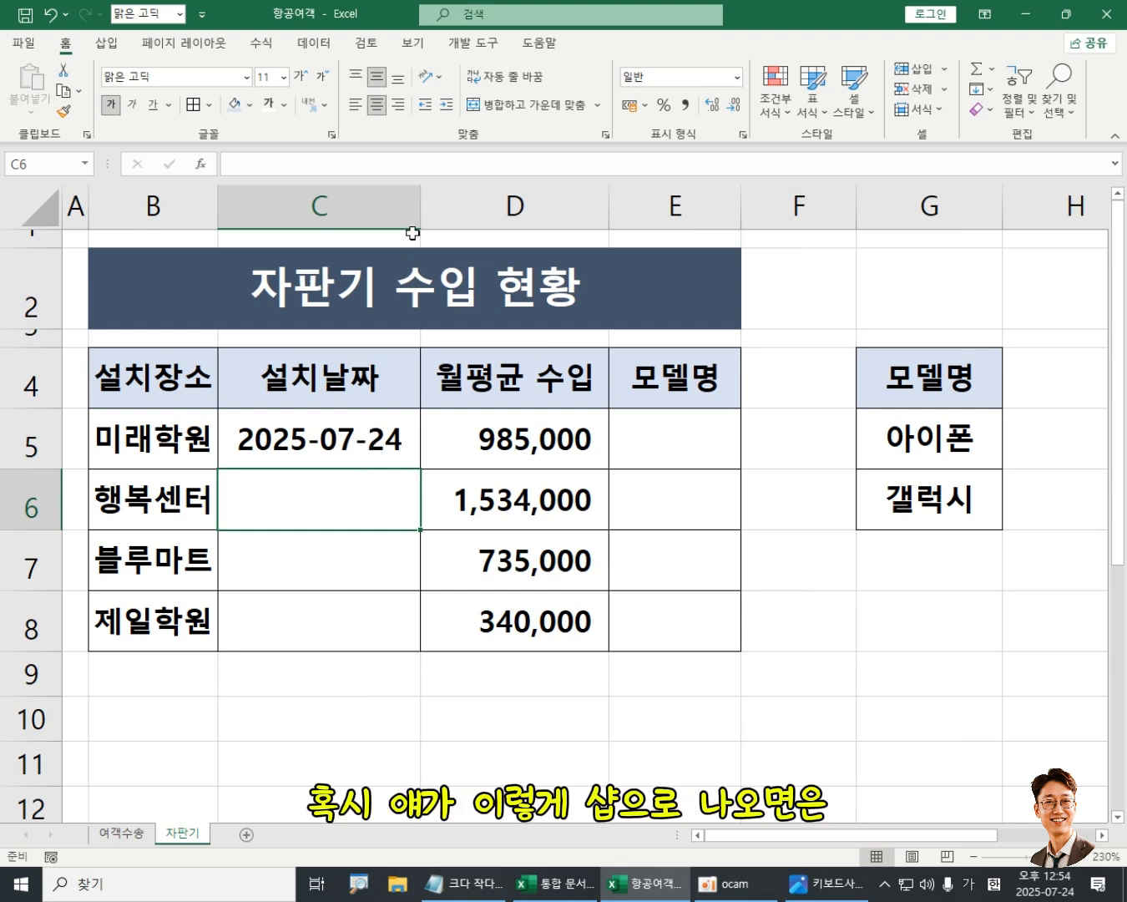
Resize column C until the full date fits, and autofill the 설치날짜 dates from C5 down to C8 in one-day increments
drag(421, 211, 362, 214)
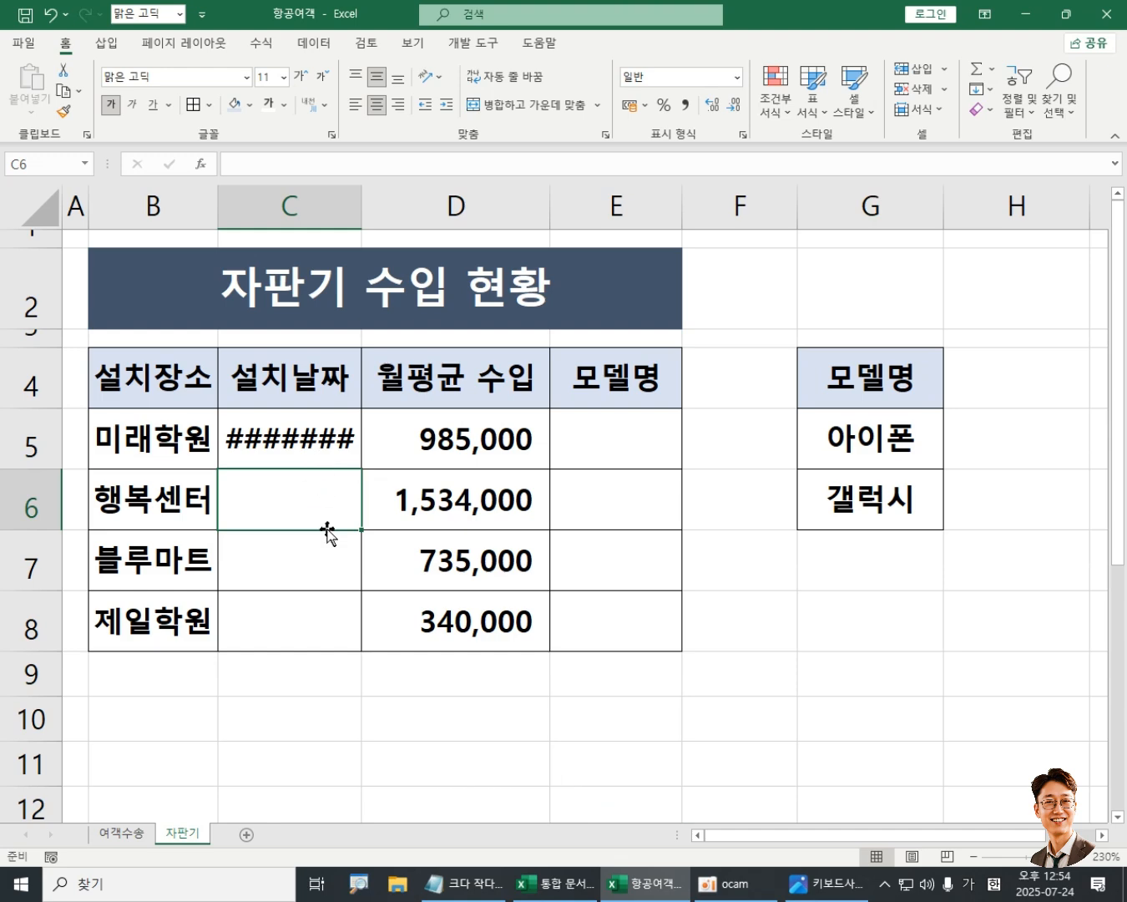
drag(364, 205, 442, 203)
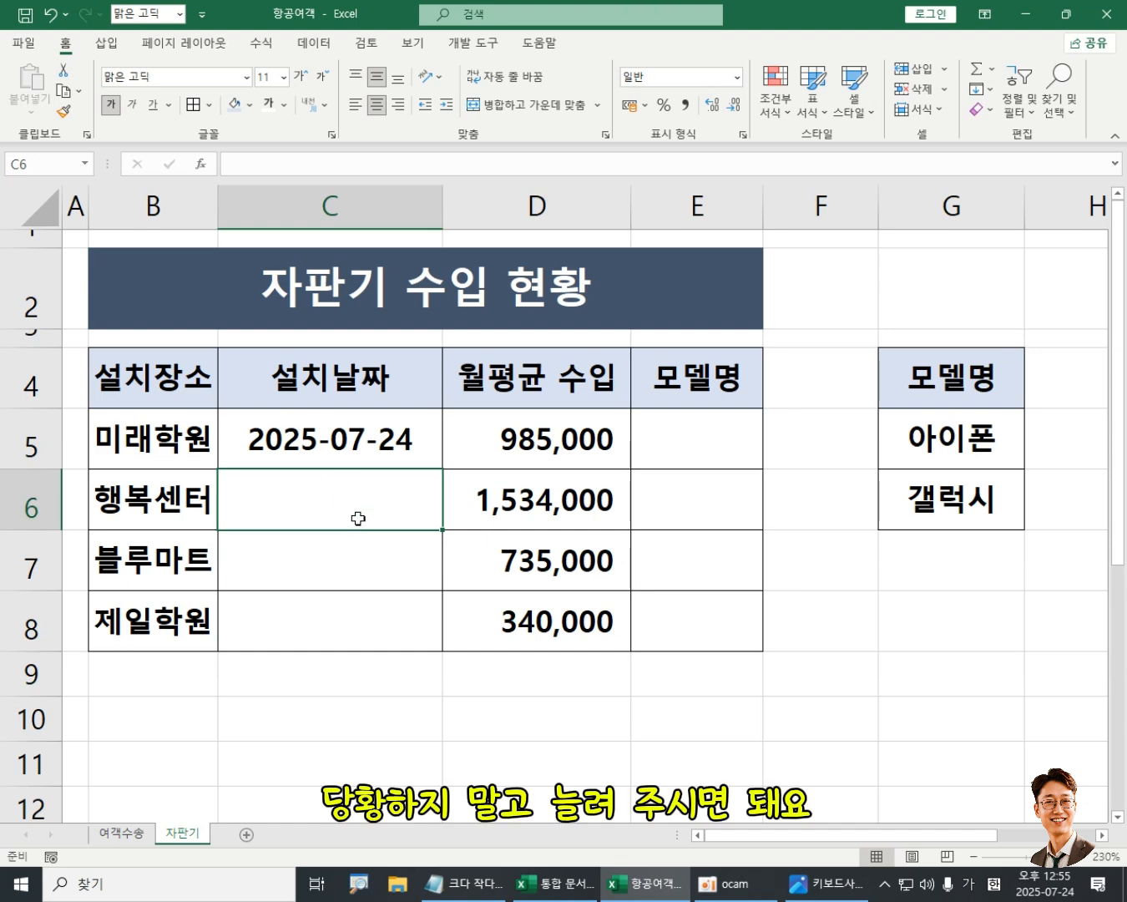
click(341, 443)
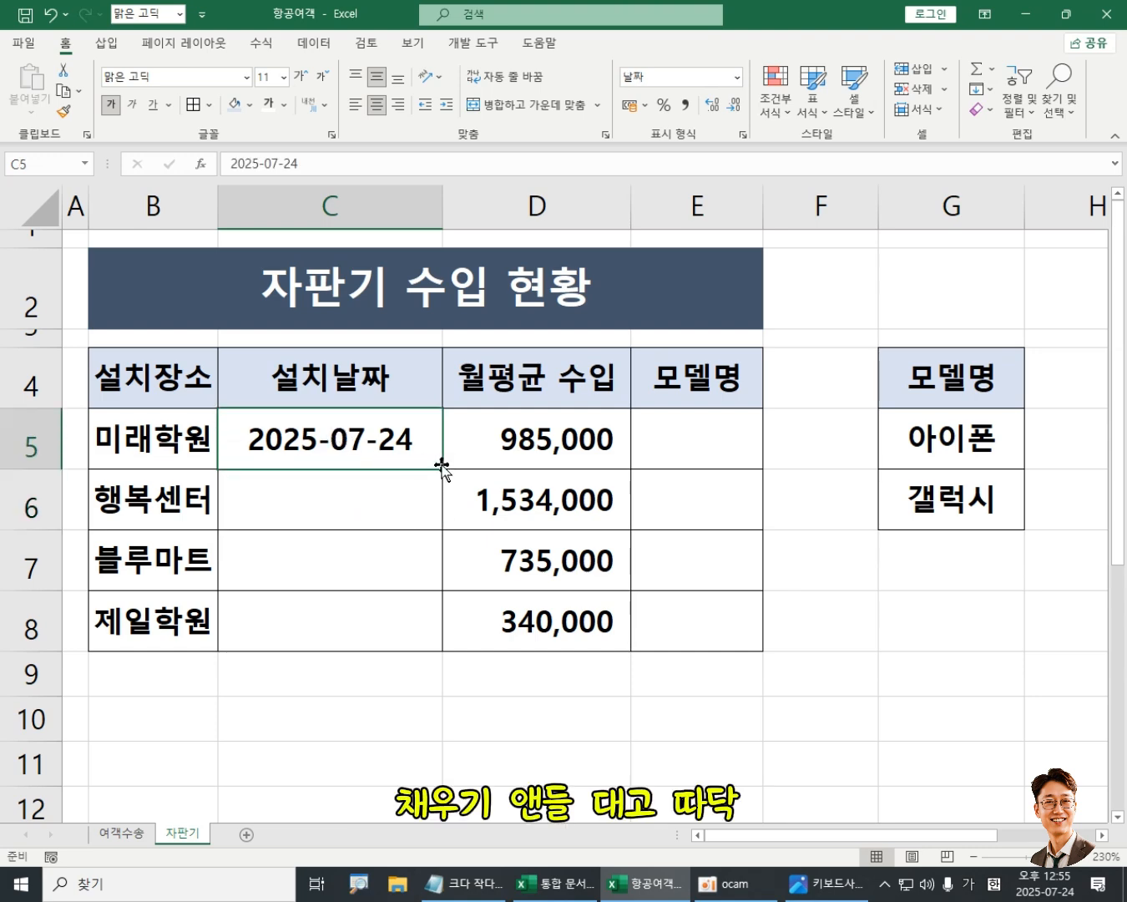
double_click(442, 470)
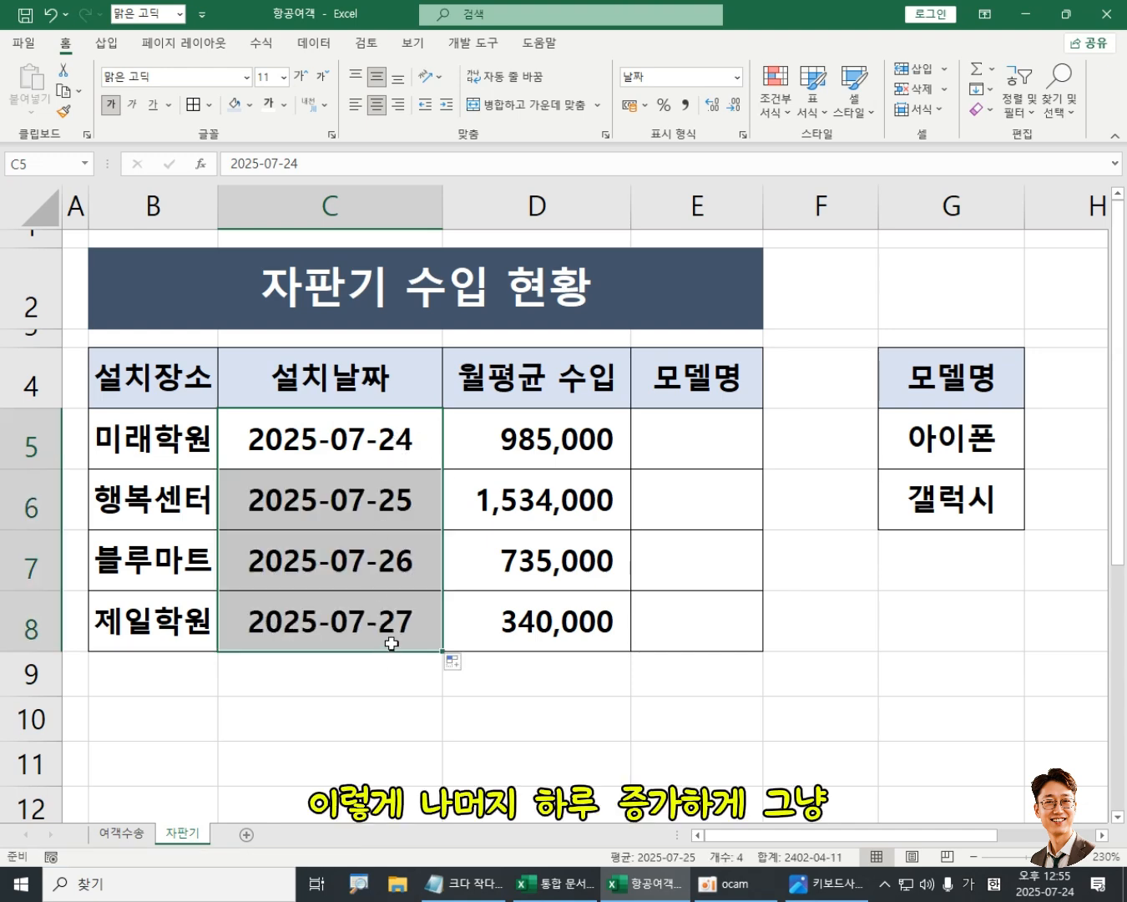
click(377, 427)
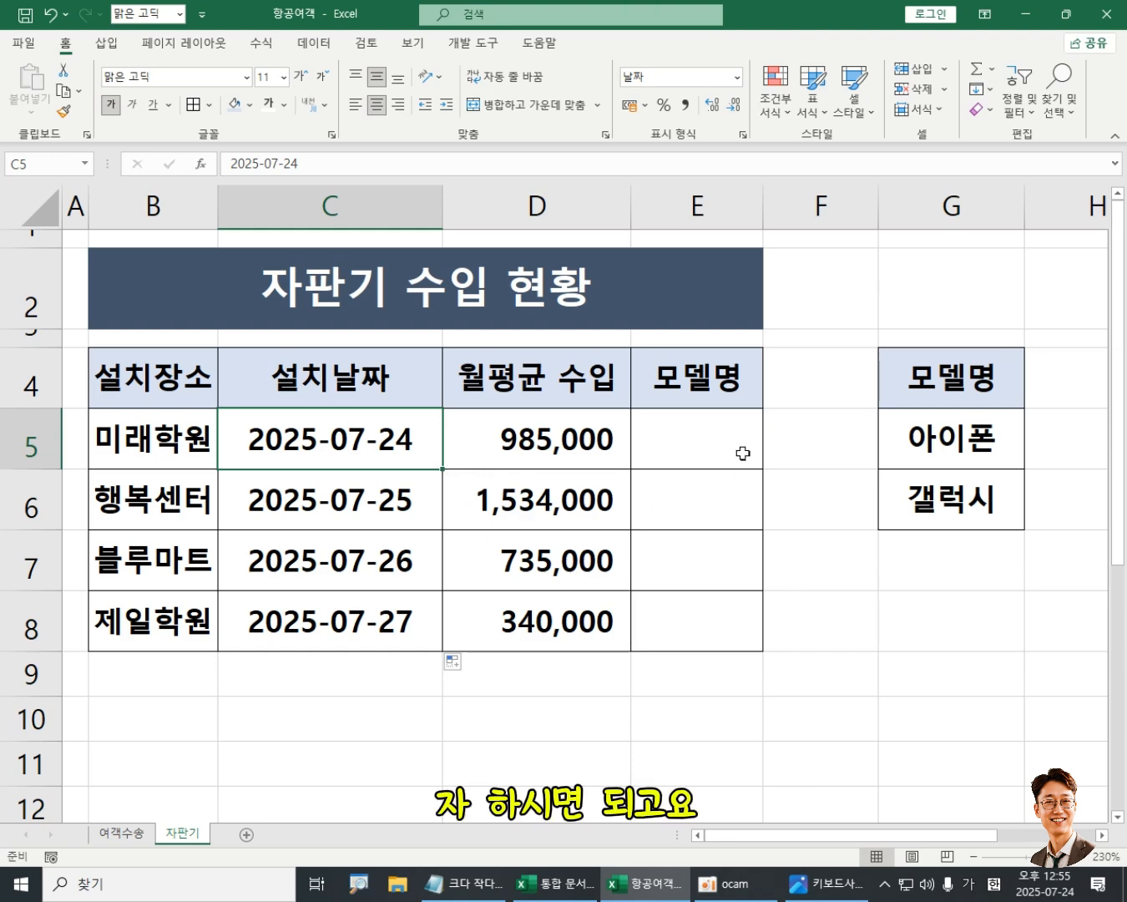
Start a data validation rule for the 모델명 cells E5:E8 that allows only 목록 (list) entries
click(701, 441)
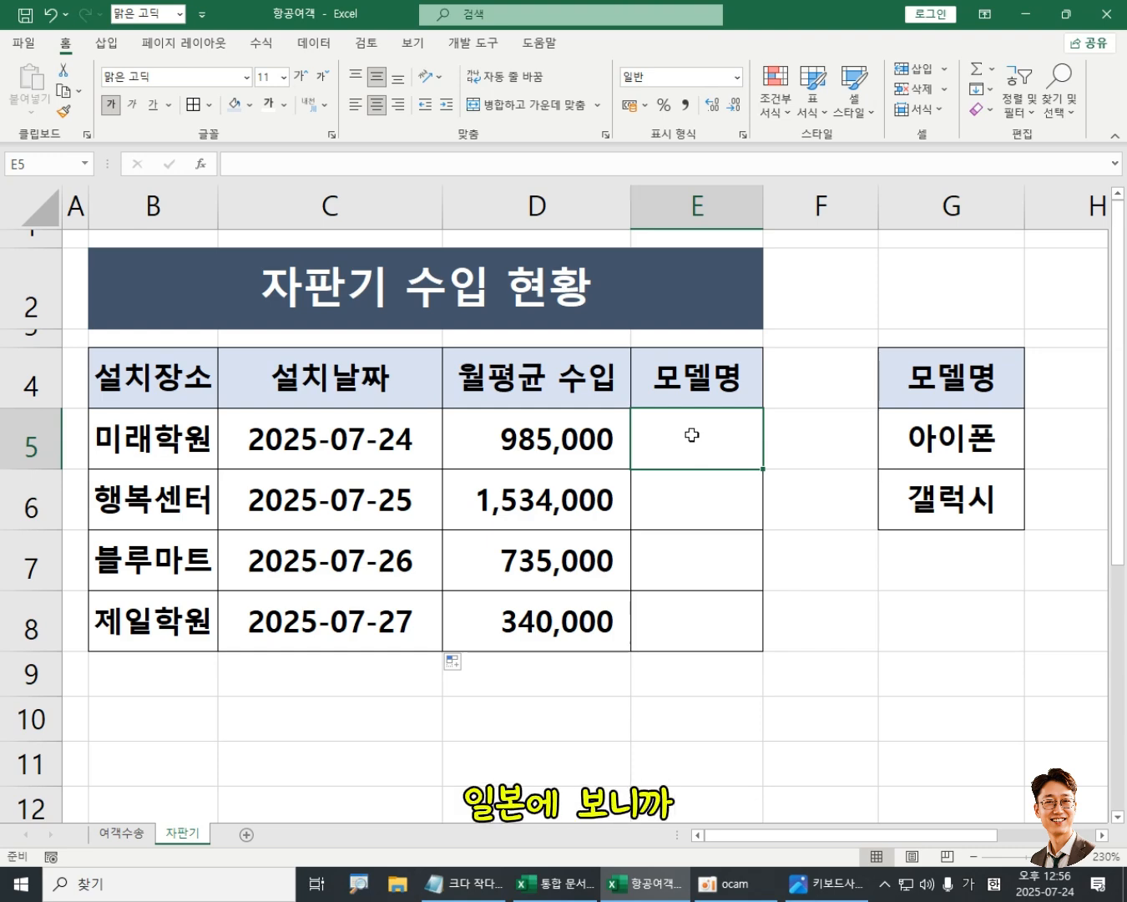
drag(690, 433, 686, 622)
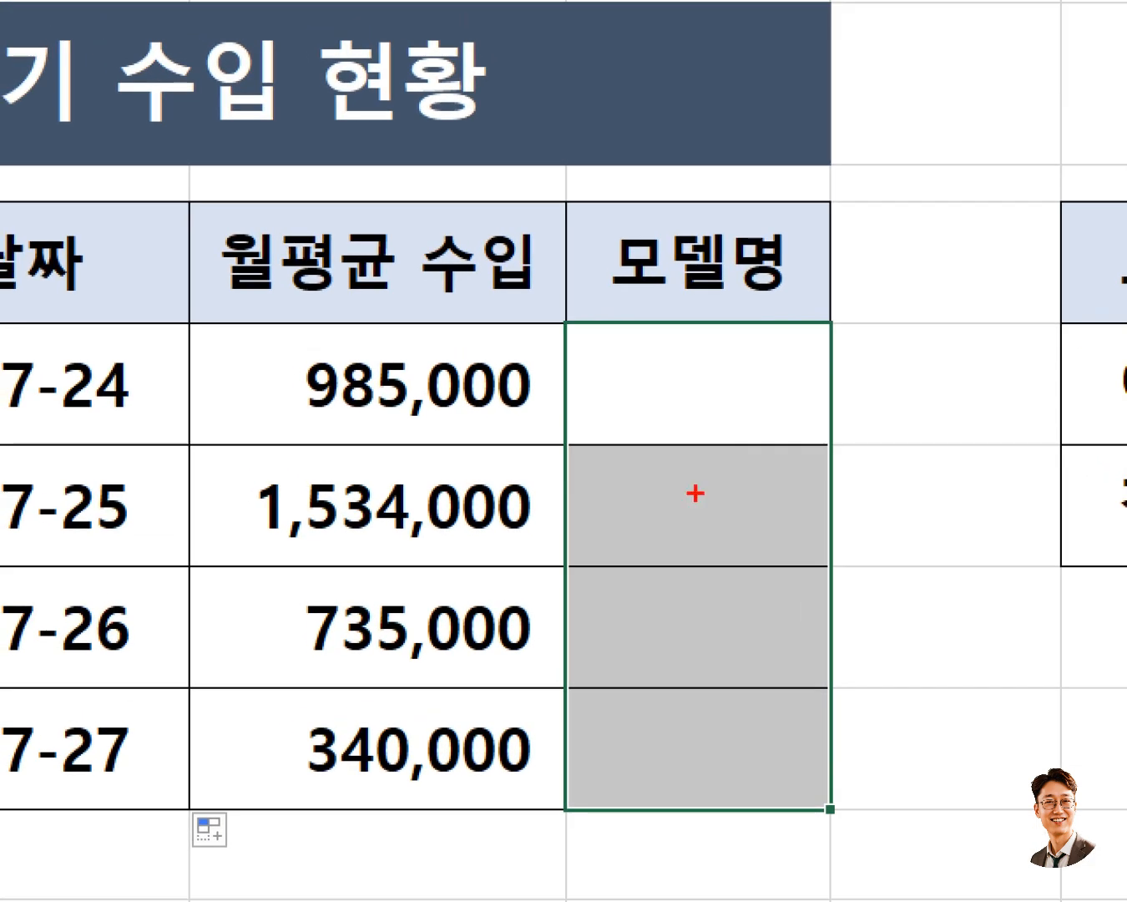
drag(579, 331, 791, 786)
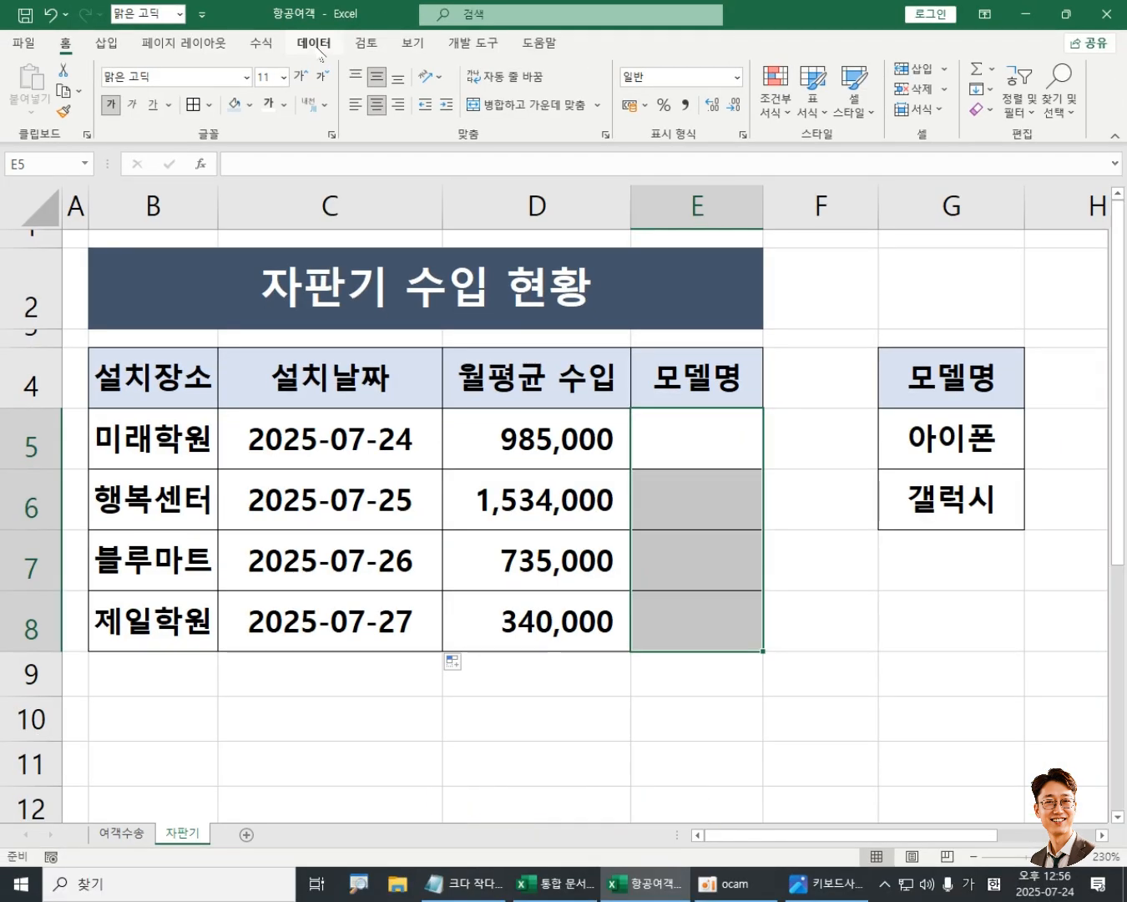
click(372, 87)
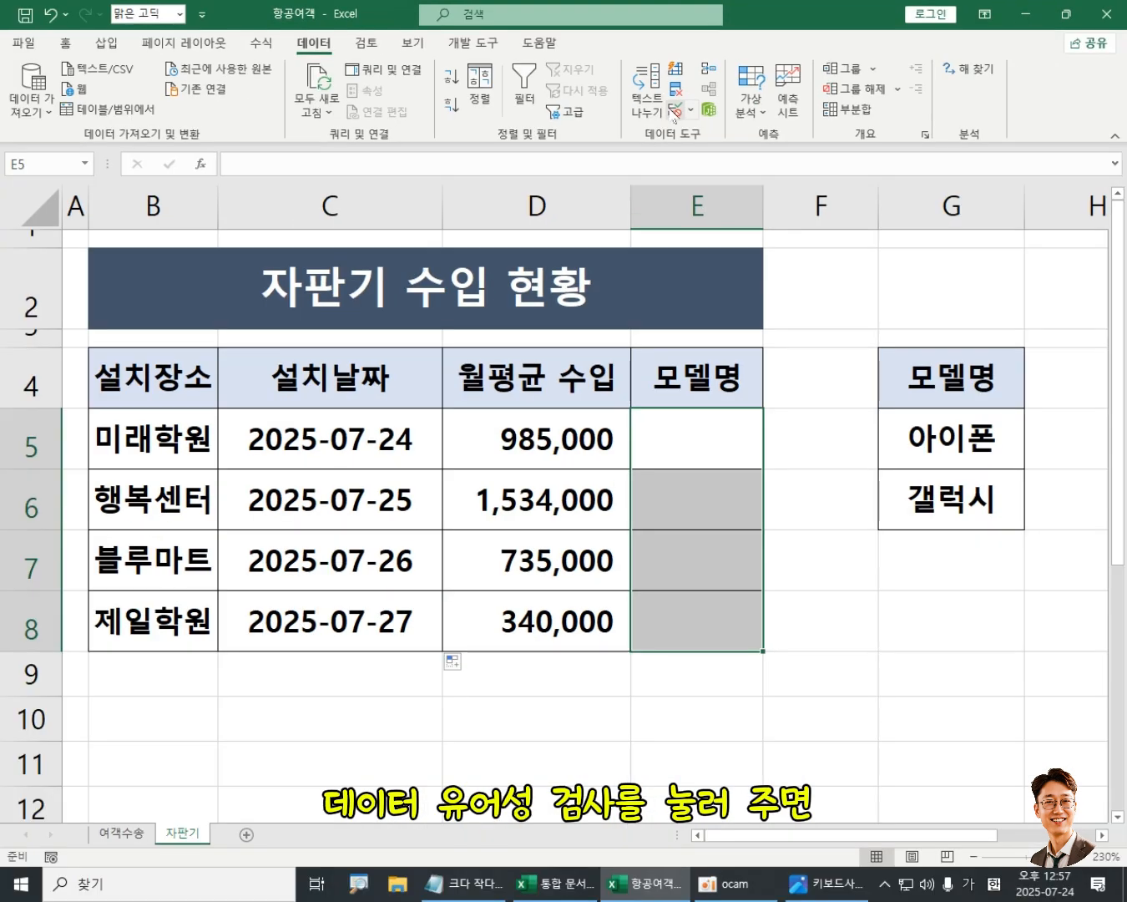
click(678, 117)
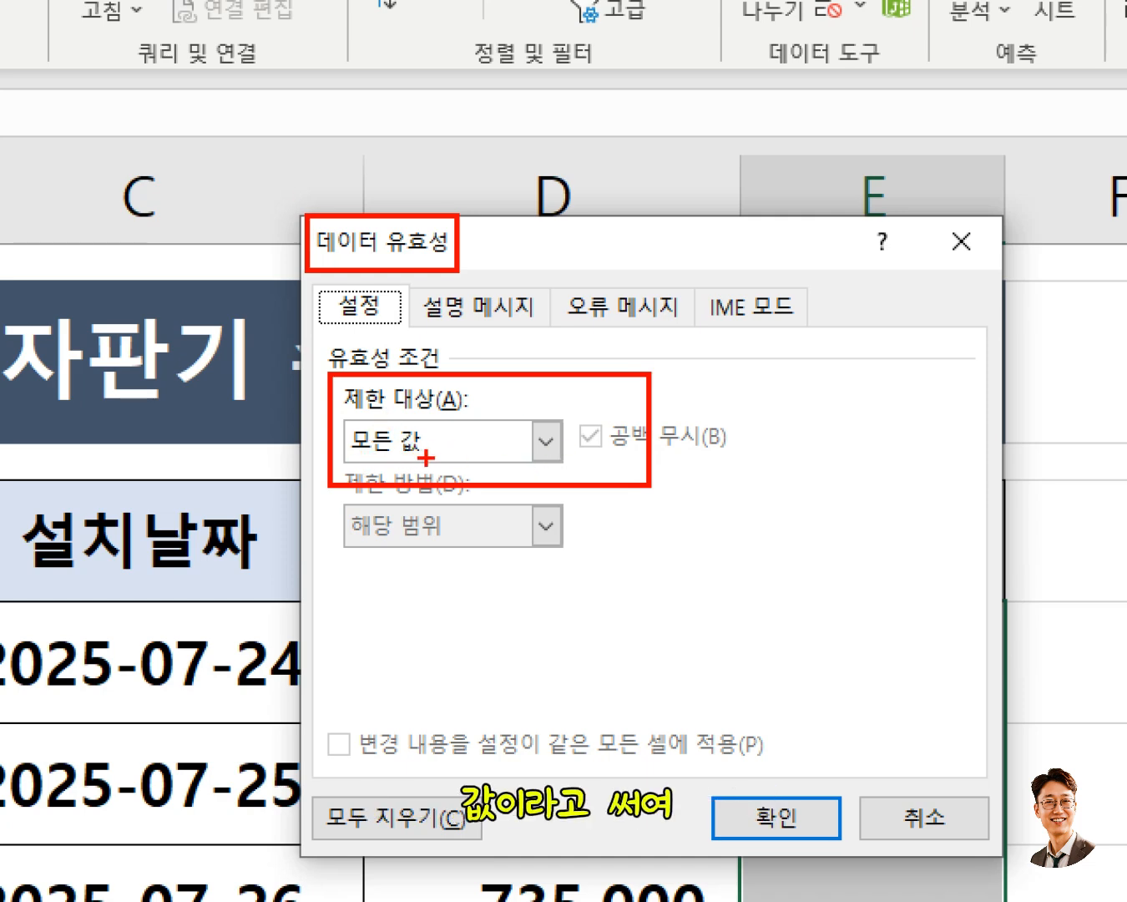
mouse_move(427, 459)
mouse_down()
mouse_move(345, 451)
mouse_move(353, 407)
mouse_move(450, 415)
mouse_move(351, 477)
mouse_up()
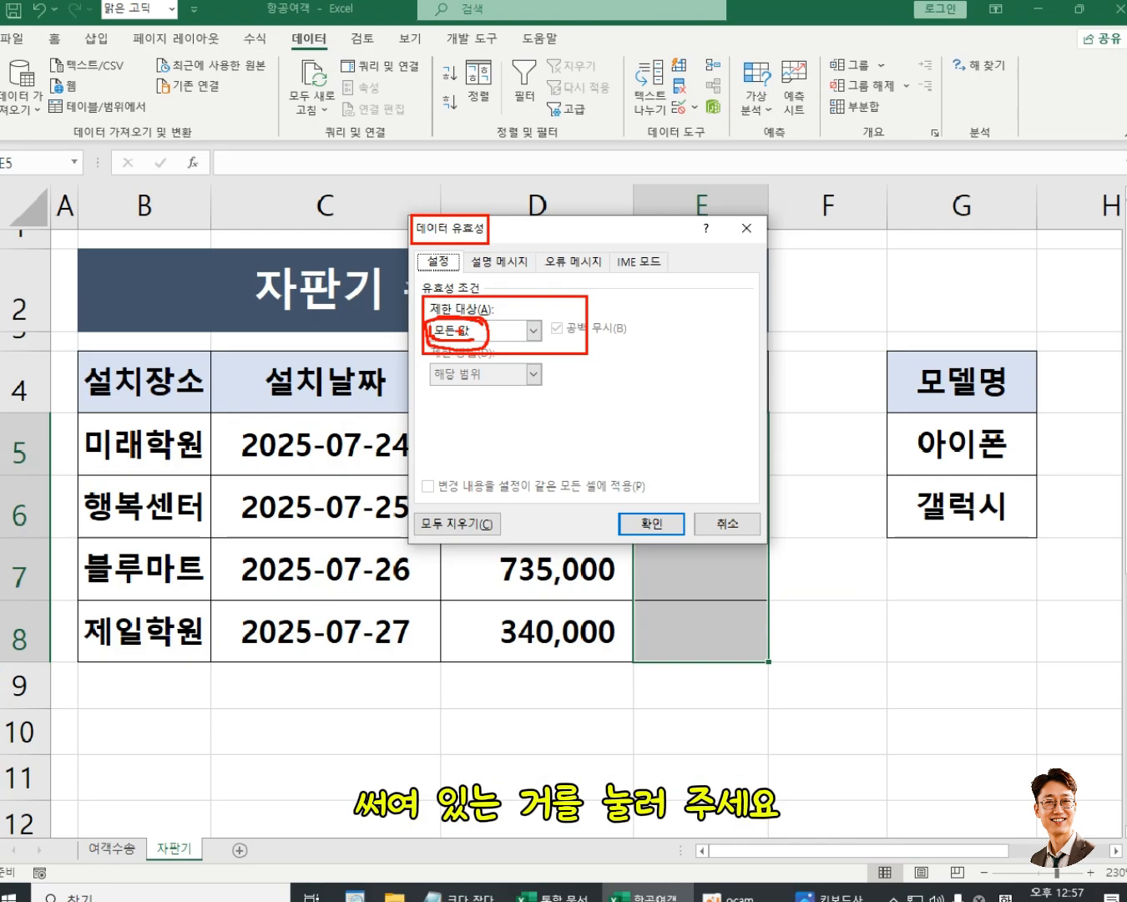
click(464, 331)
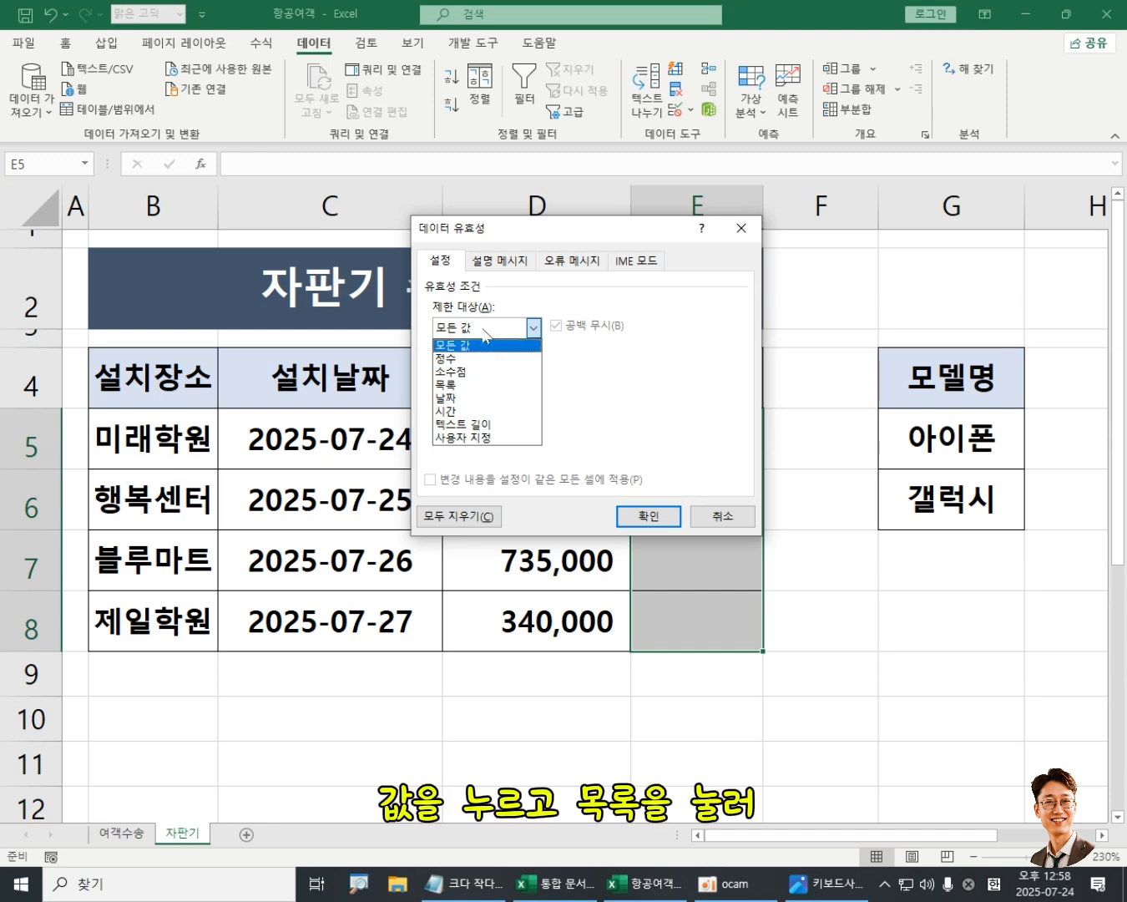
click(466, 386)
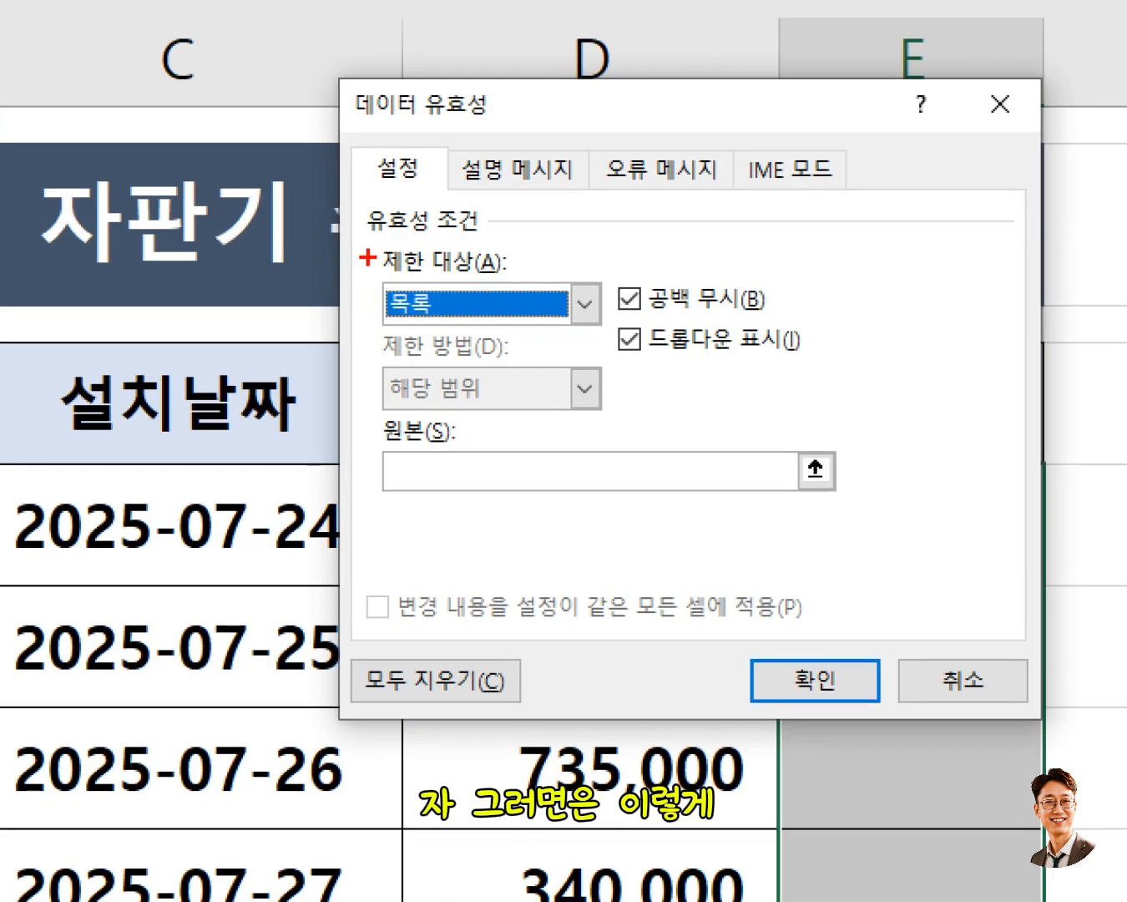
mouse_move(368, 245)
mouse_down()
mouse_move(499, 327)
mouse_move(556, 338)
mouse_up()
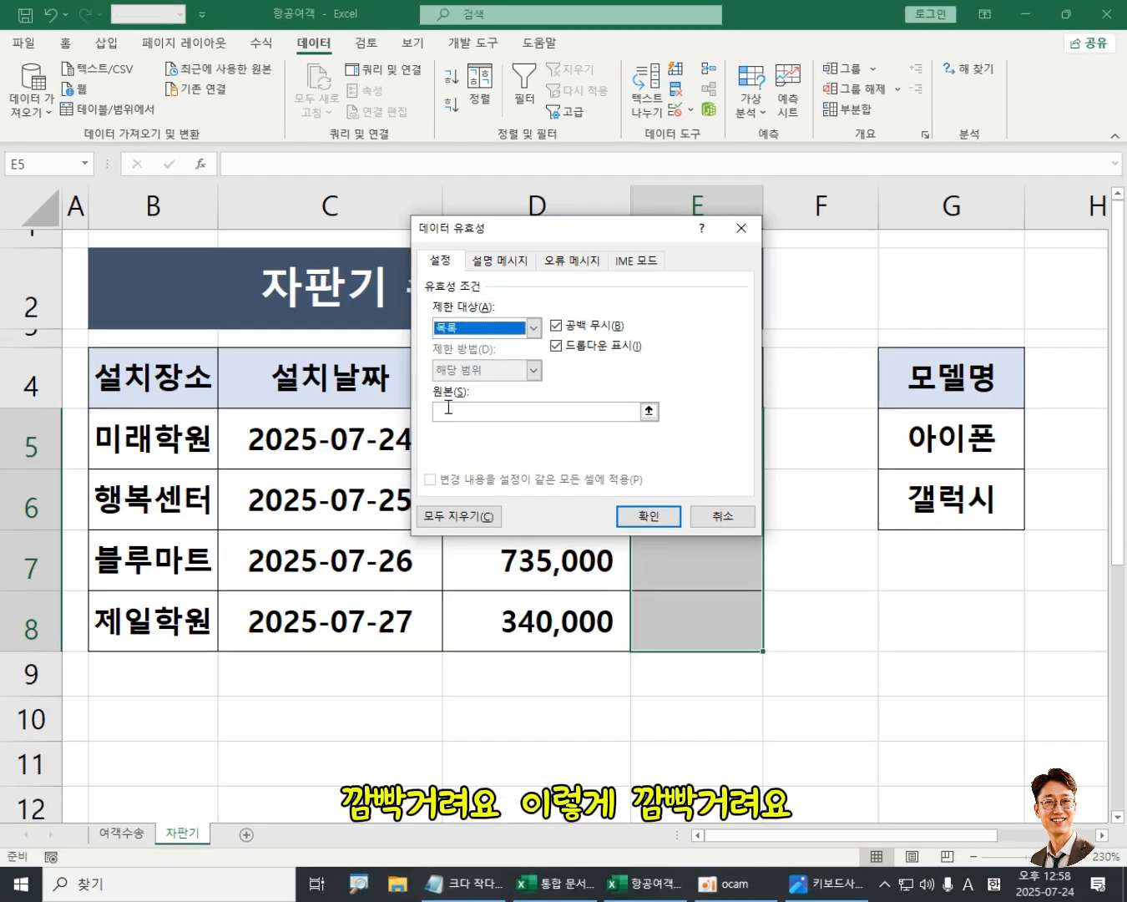
click(423, 463)
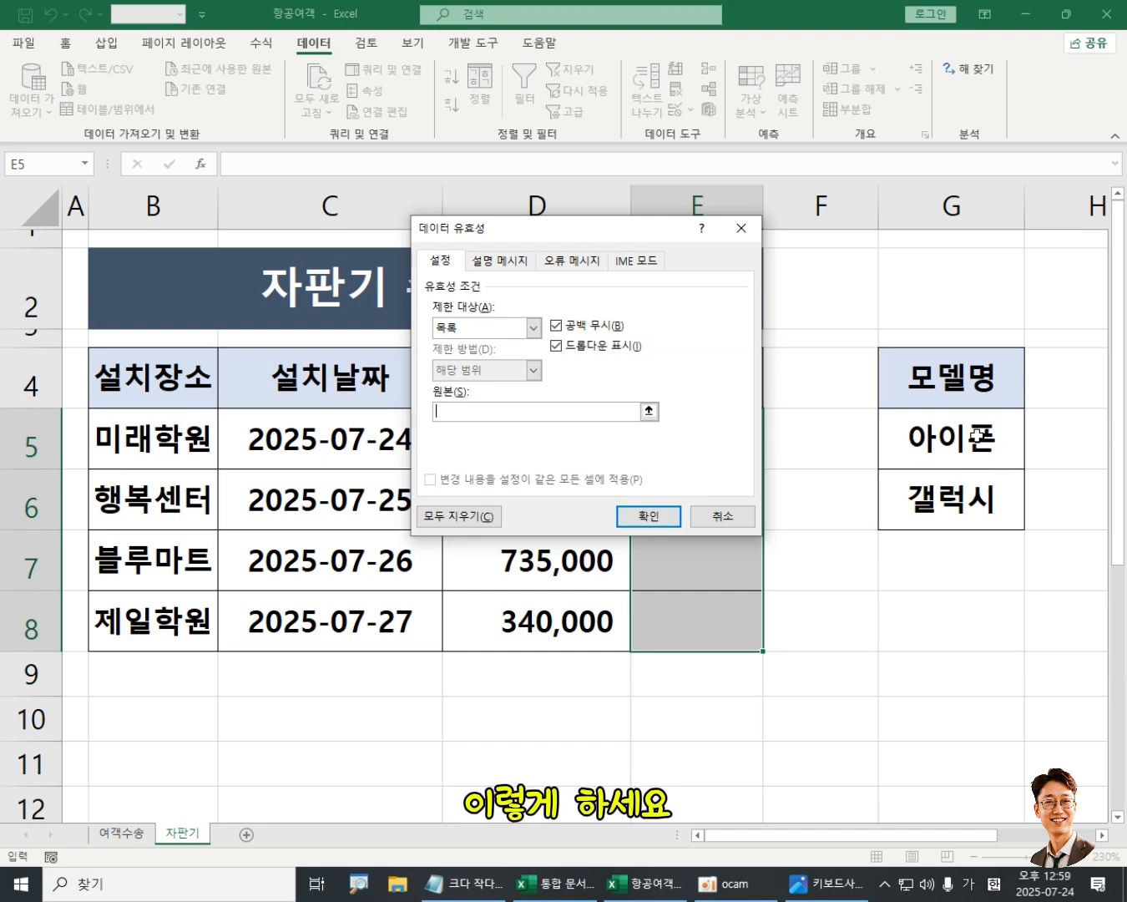
Try G5:G6 and the typed items 아이폰,갤럭시 as the validation list source, clearing each entry again
drag(971, 430, 971, 494)
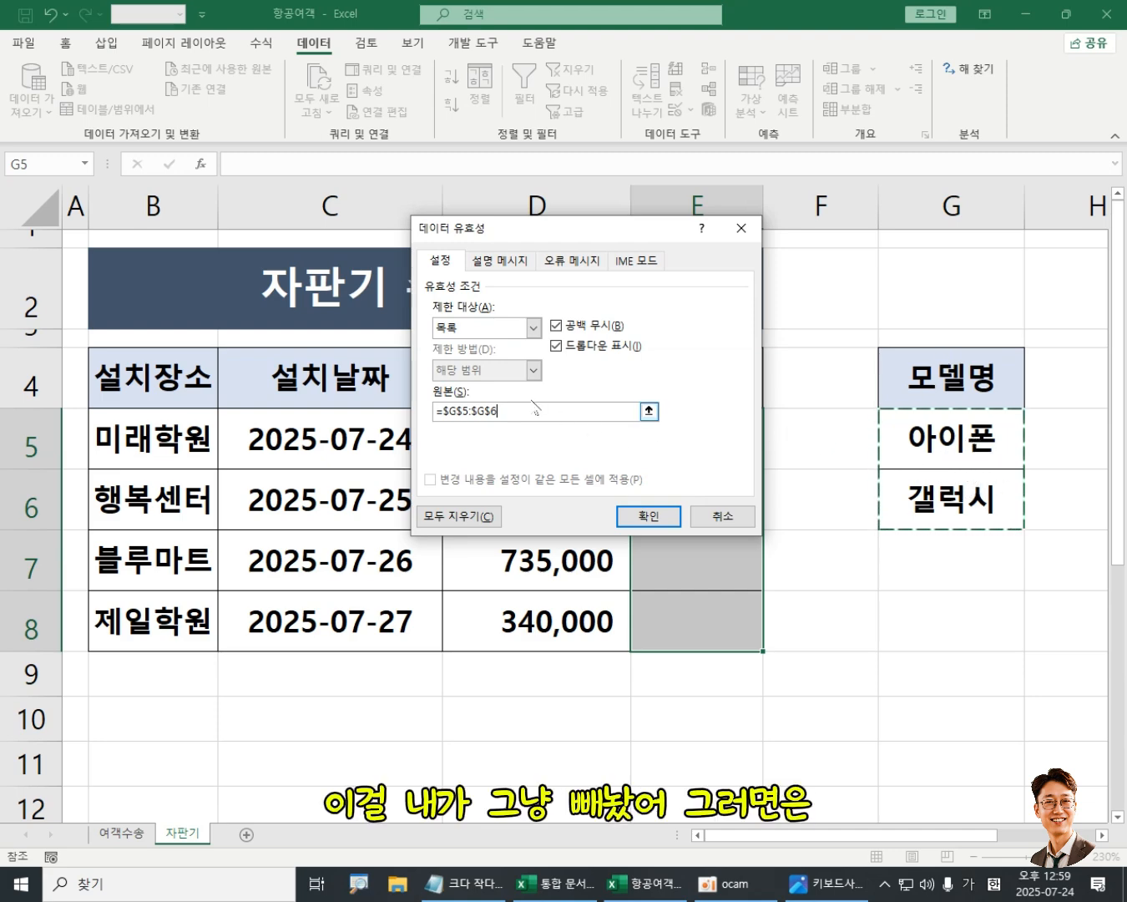
click(529, 407)
key(BackSpace)
key(BackSpace)
key(BackSpace)
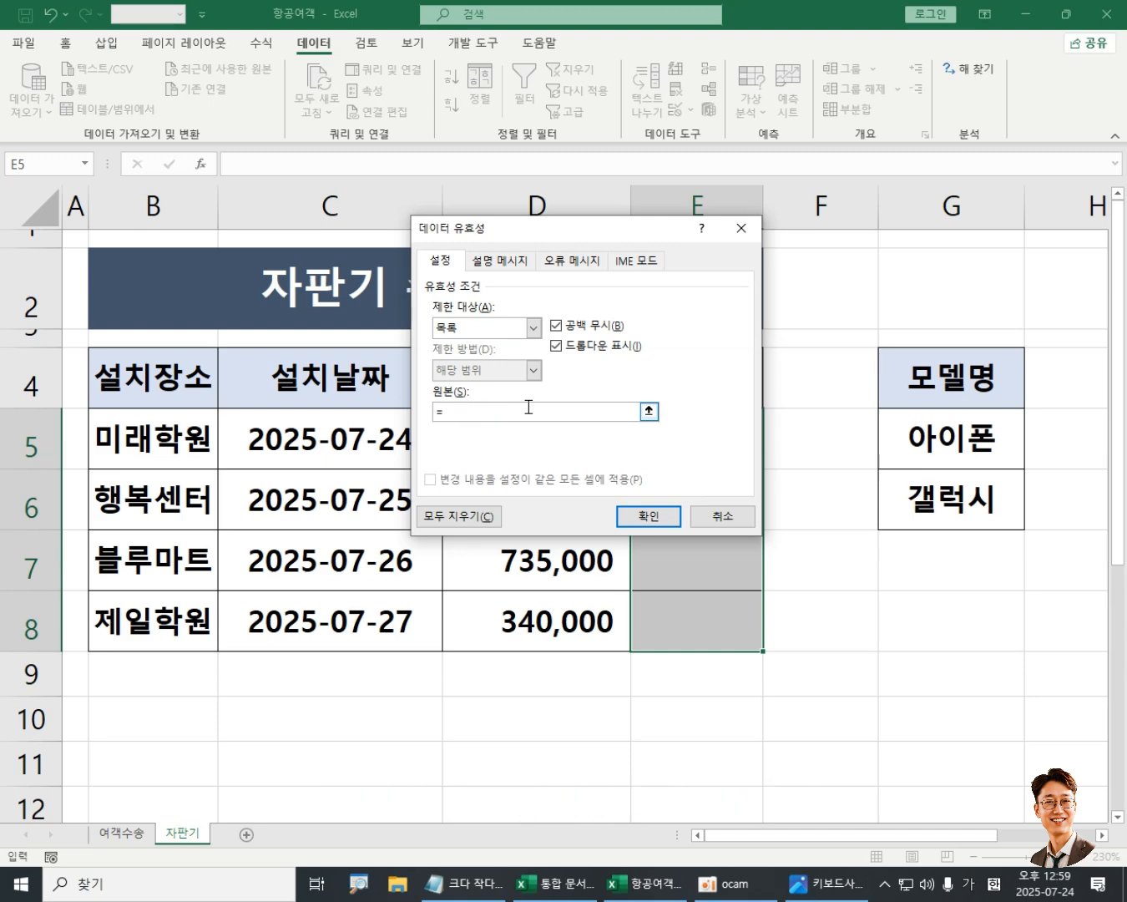
text(아이폰)
text(,ㄱ)
text(럭시)
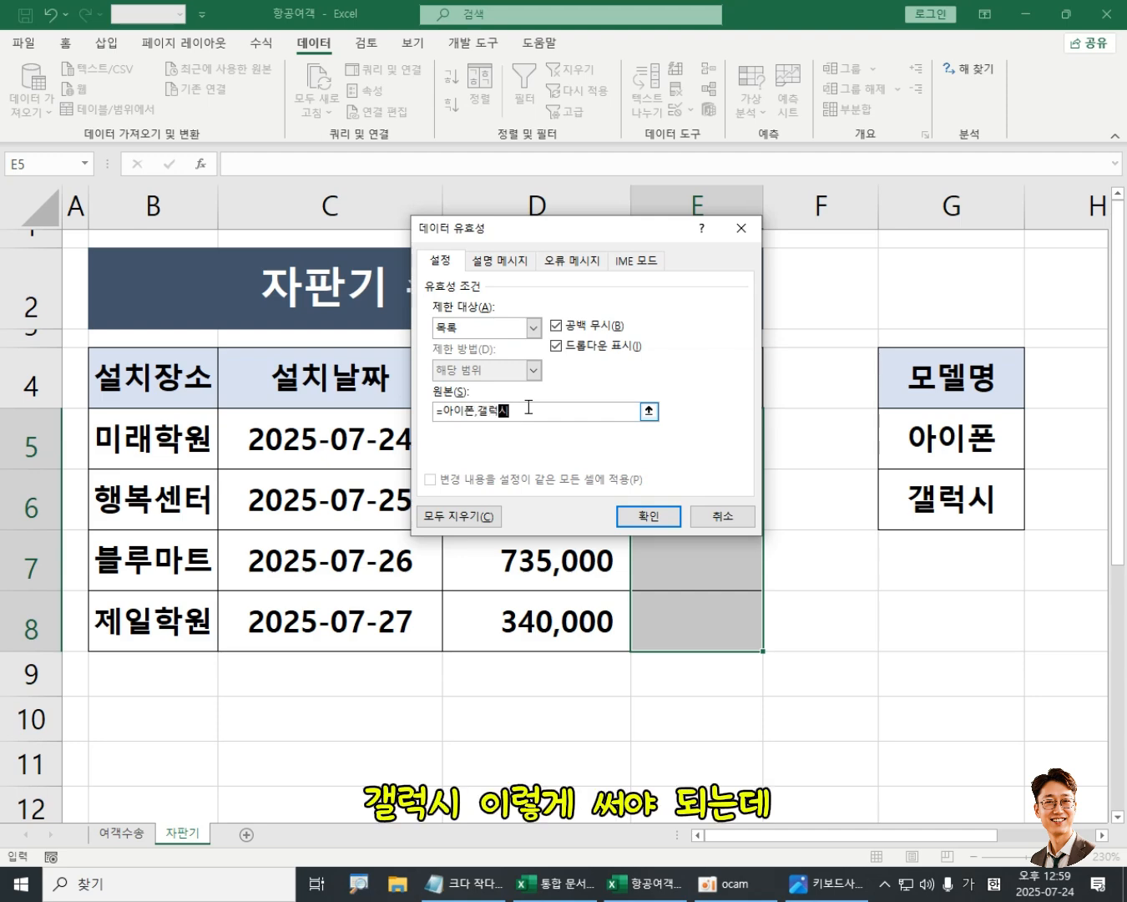
drag(443, 415, 532, 417)
key(BackSpace)
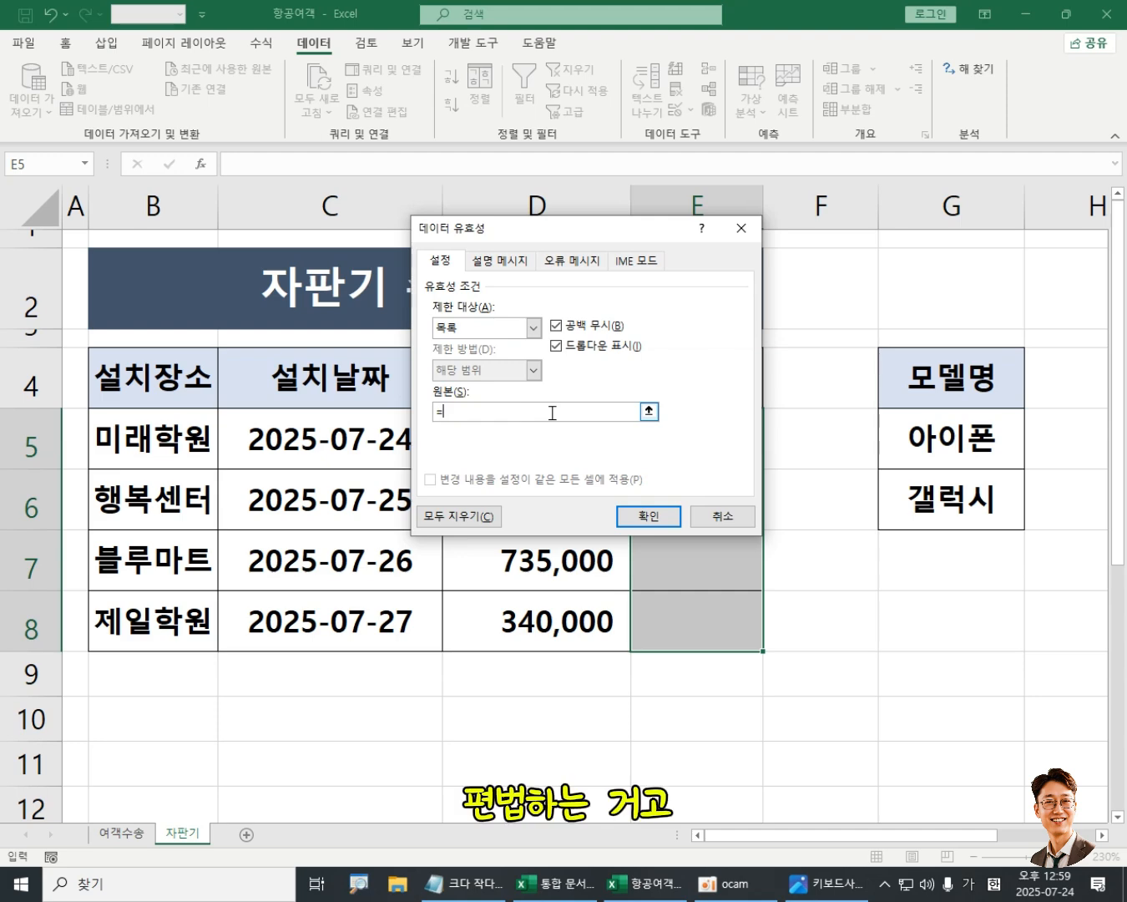
Set the validation list source to =$G$5:$G$6, apply the rule and select E5
drag(943, 434, 953, 504)
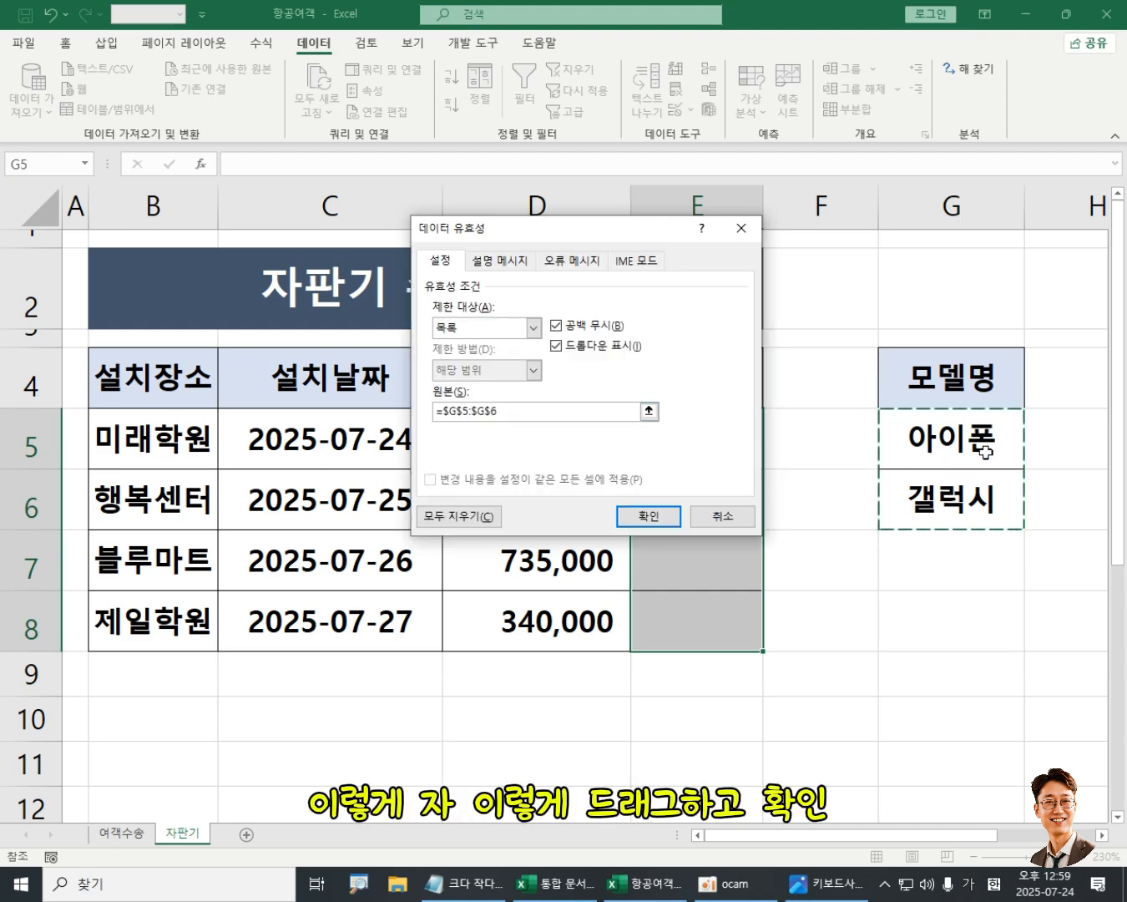
click(666, 520)
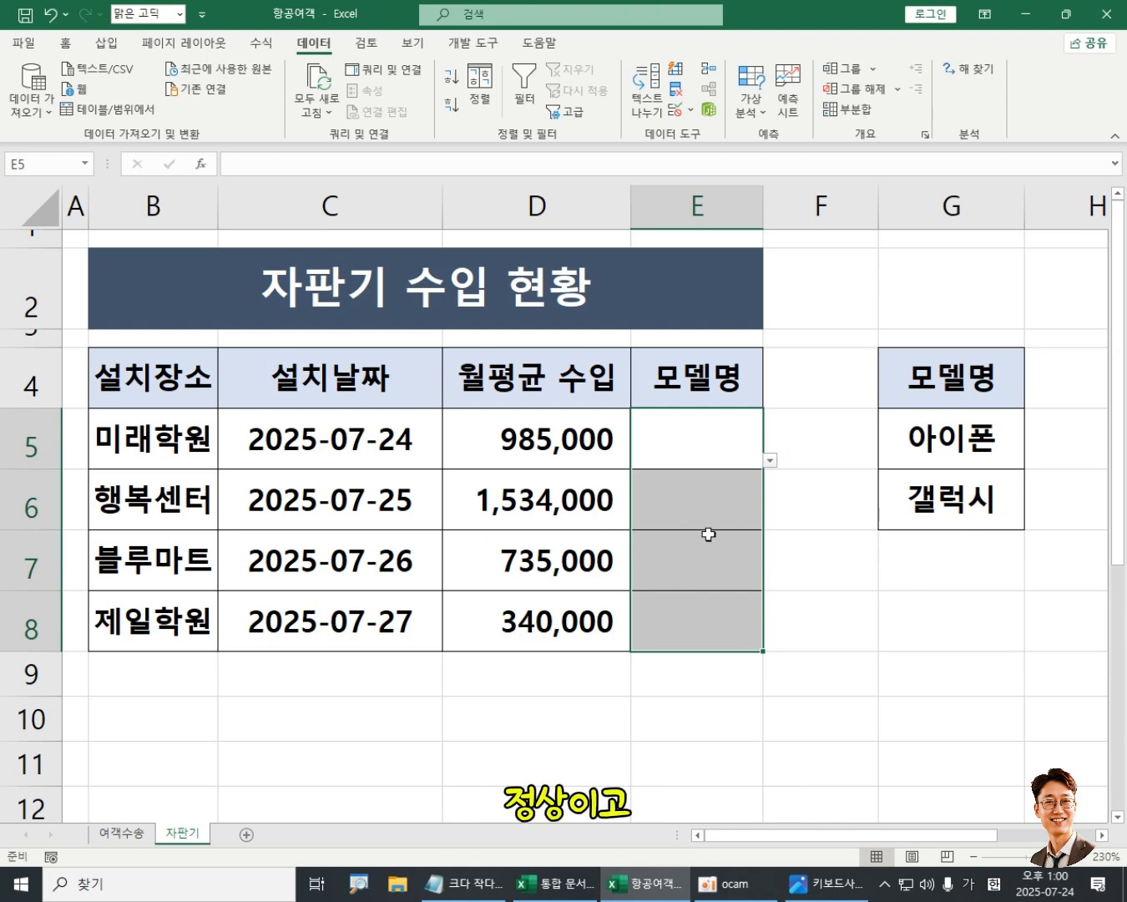
click(696, 439)
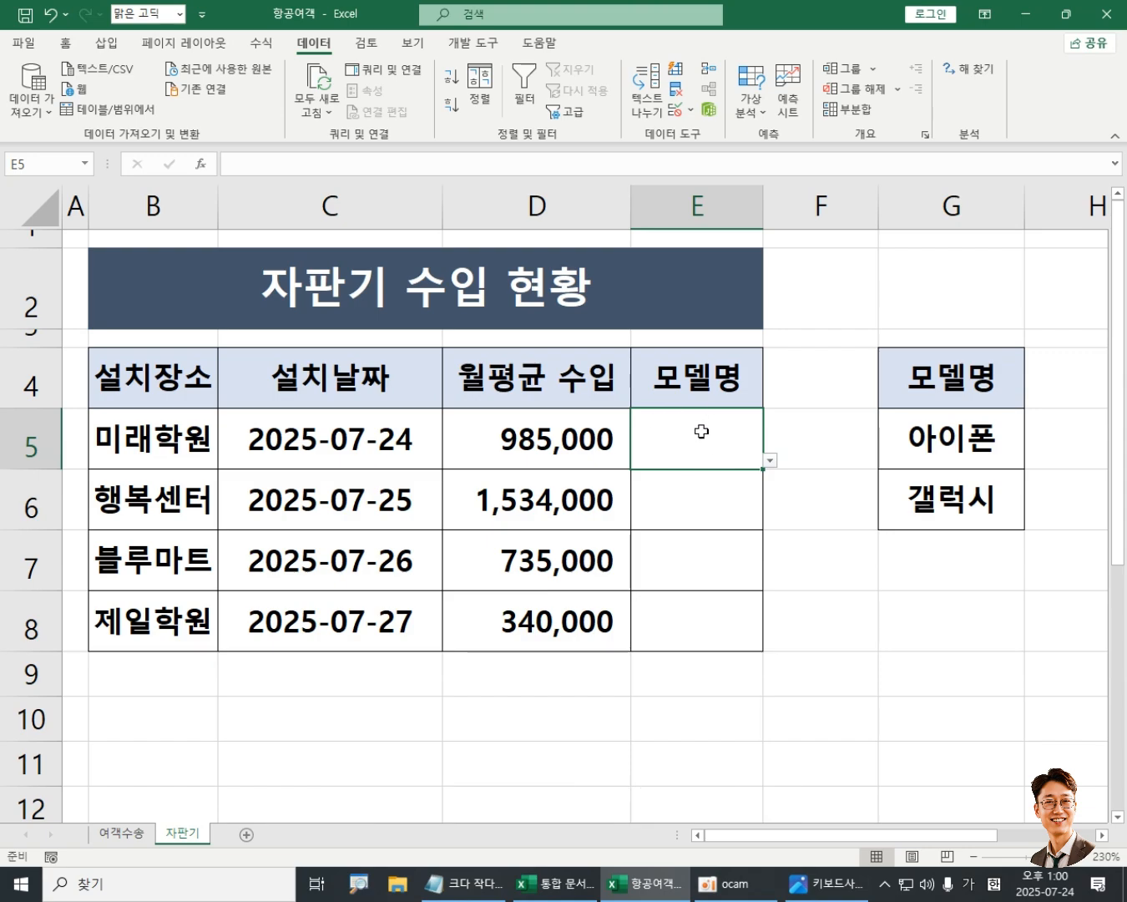
Choose 아이폰 from the dropdown list in E5 as the 모델명 for 미래학원
click(1081, 858)
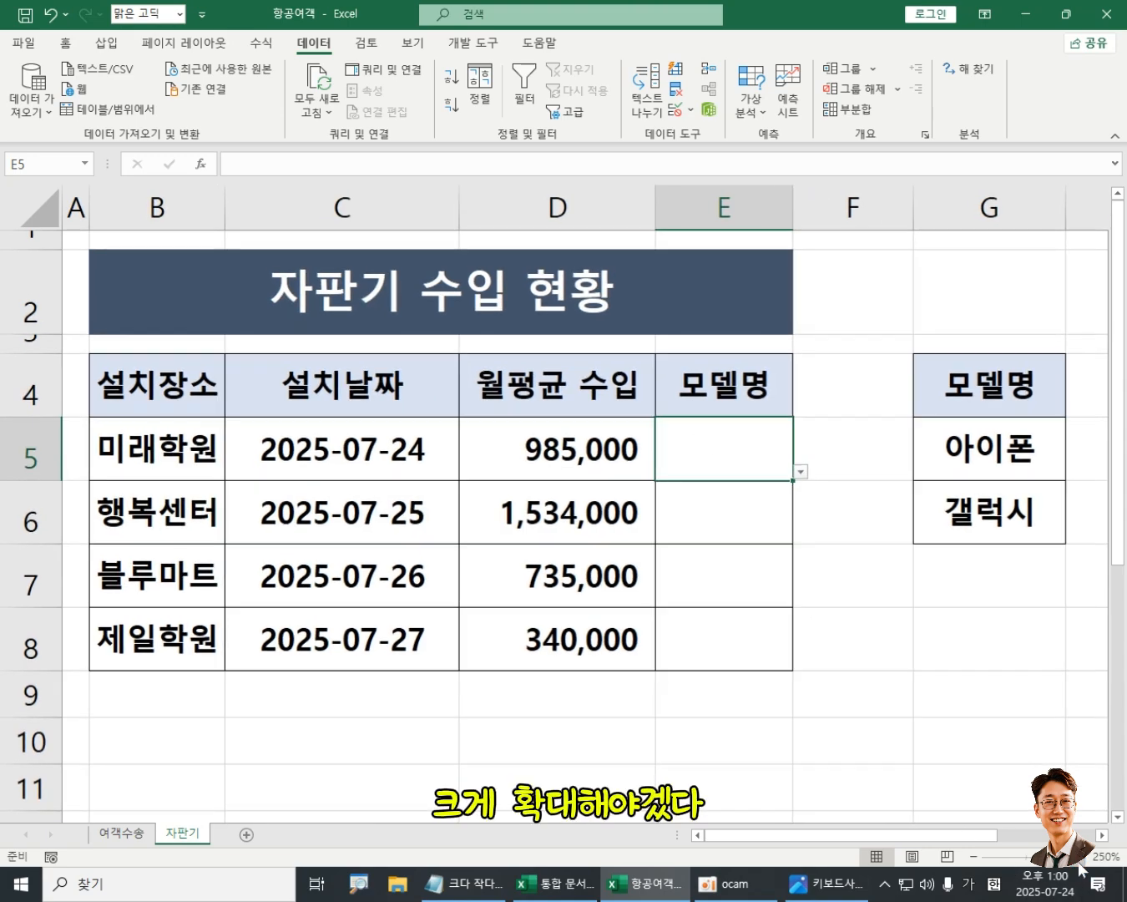
click(1081, 858)
click(1080, 857)
click(1080, 858)
click(1081, 857)
click(1081, 857)
click(1080, 858)
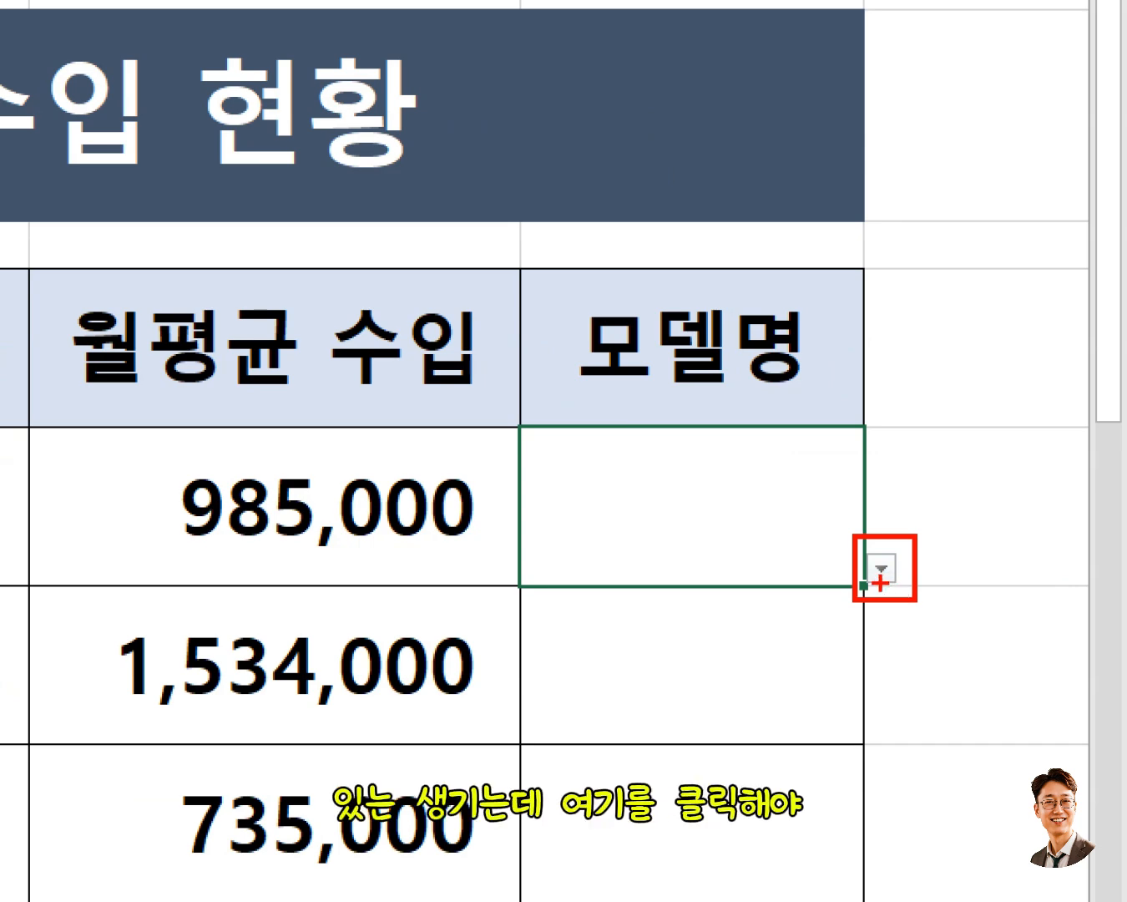
mouse_move(571, 534)
mouse_down()
mouse_move(749, 524)
mouse_move(705, 528)
mouse_move(583, 505)
mouse_move(658, 501)
mouse_up()
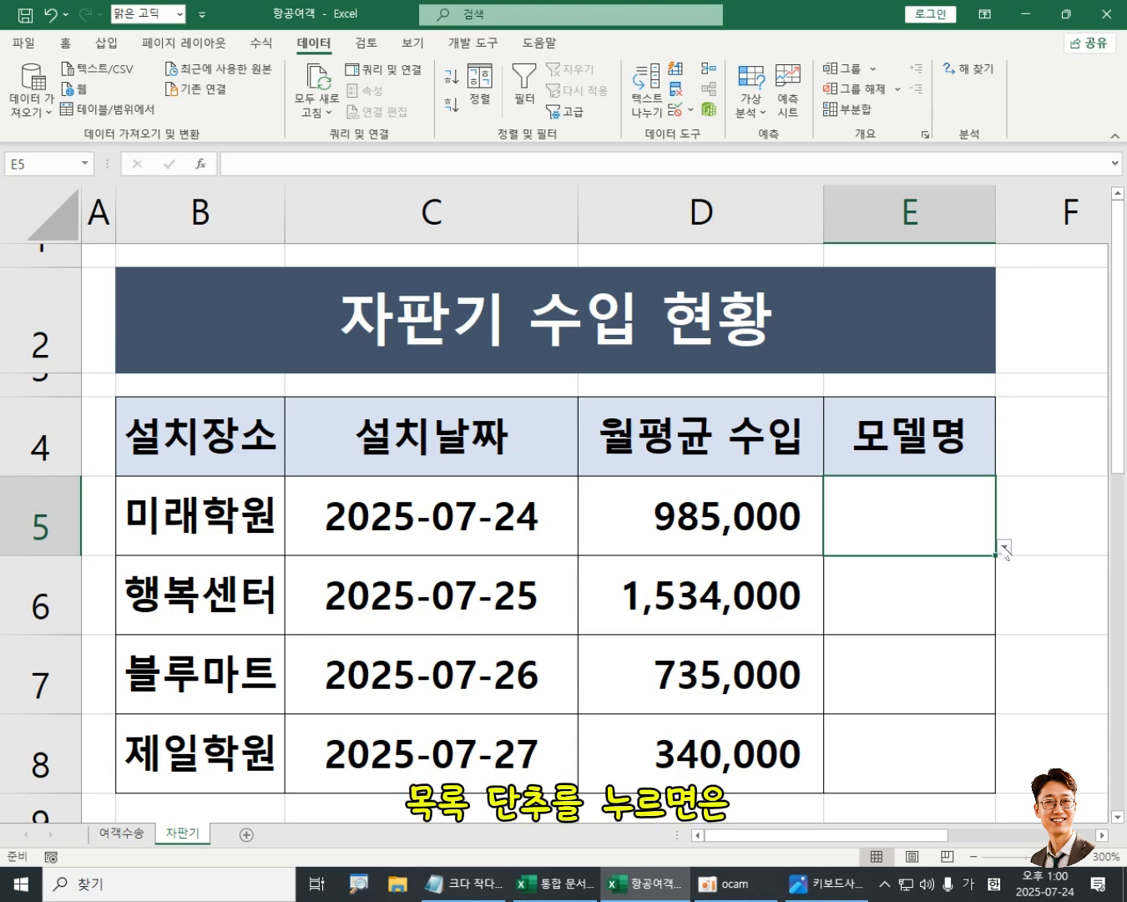
click(1005, 548)
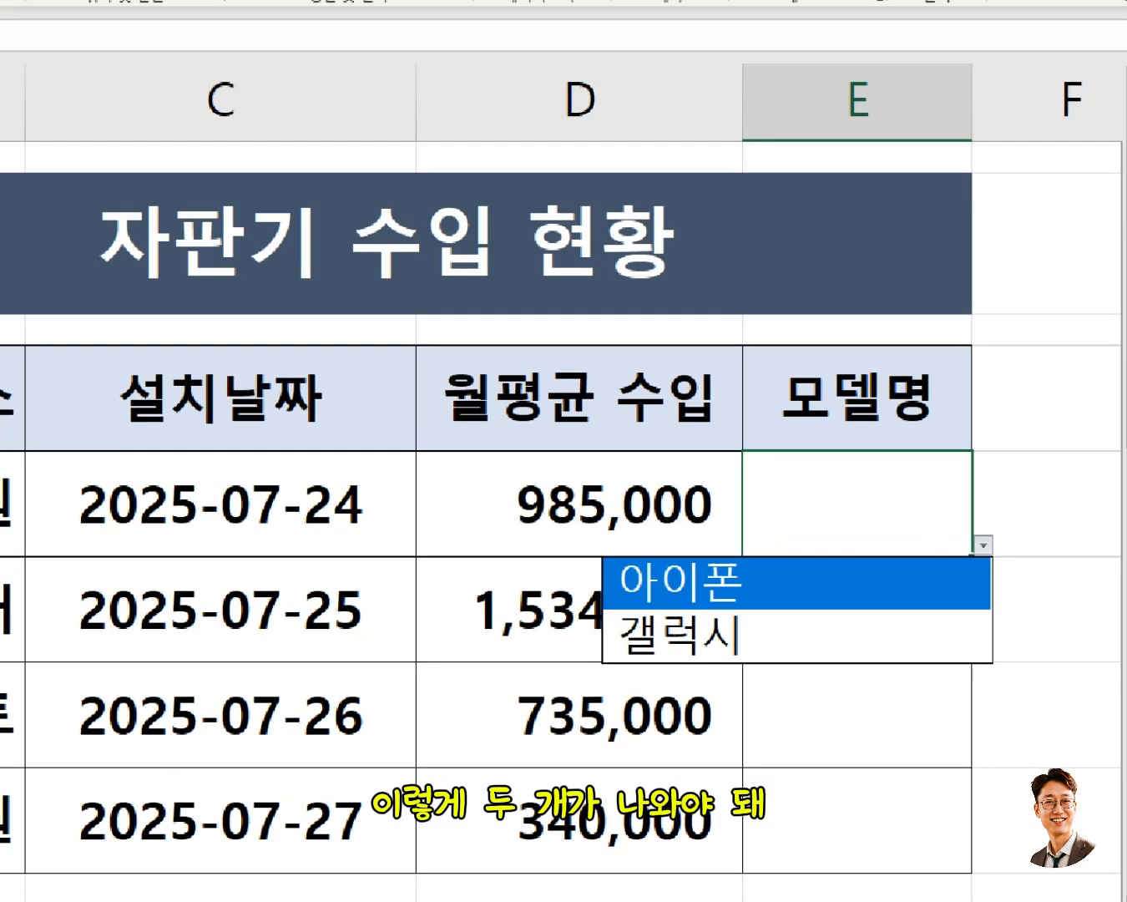
drag(620, 595, 766, 597)
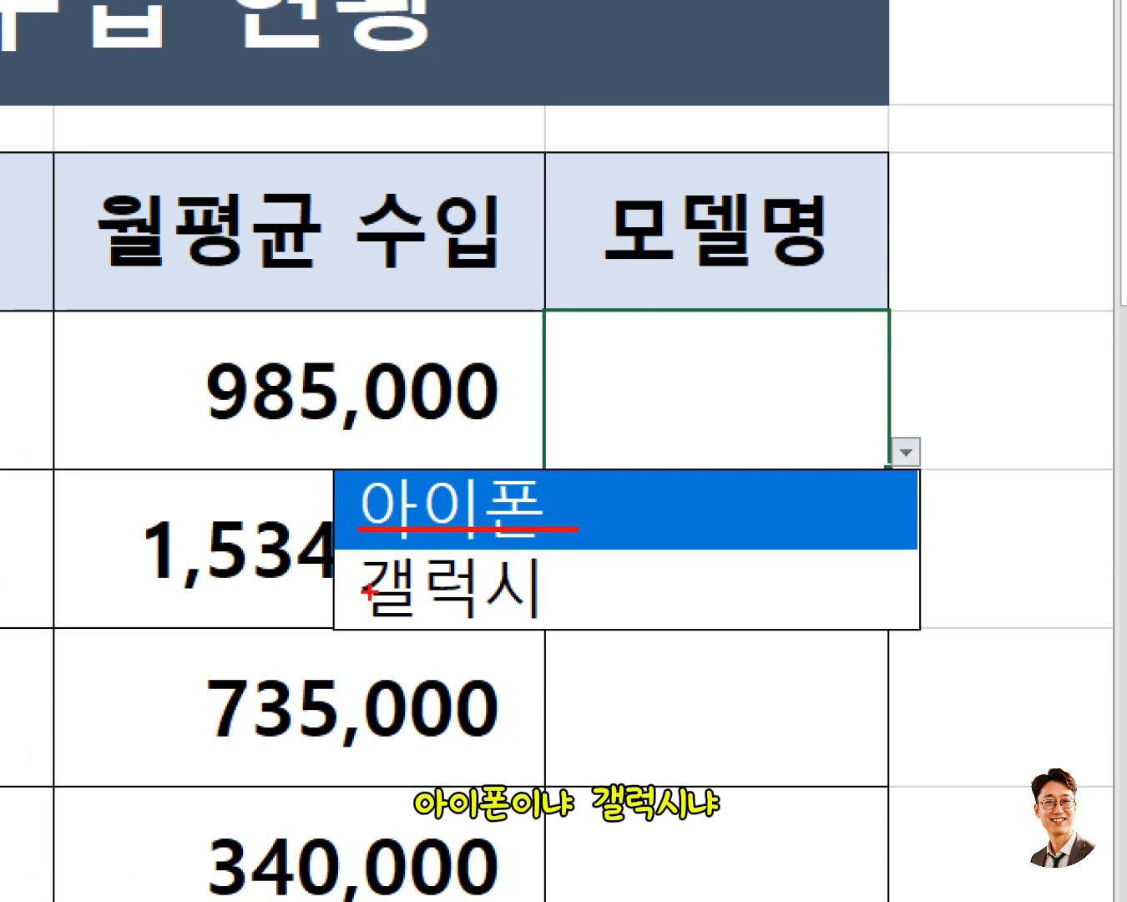
drag(355, 610, 596, 631)
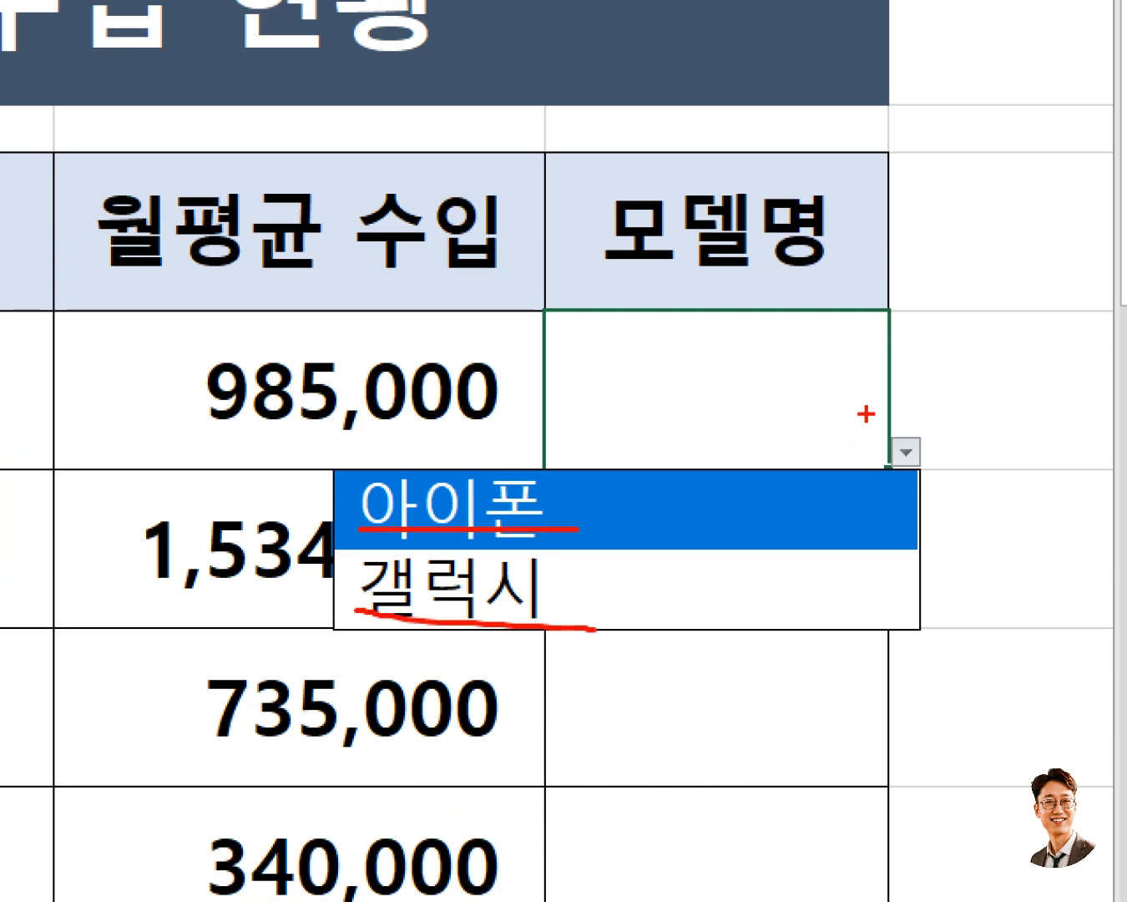
drag(866, 412, 958, 484)
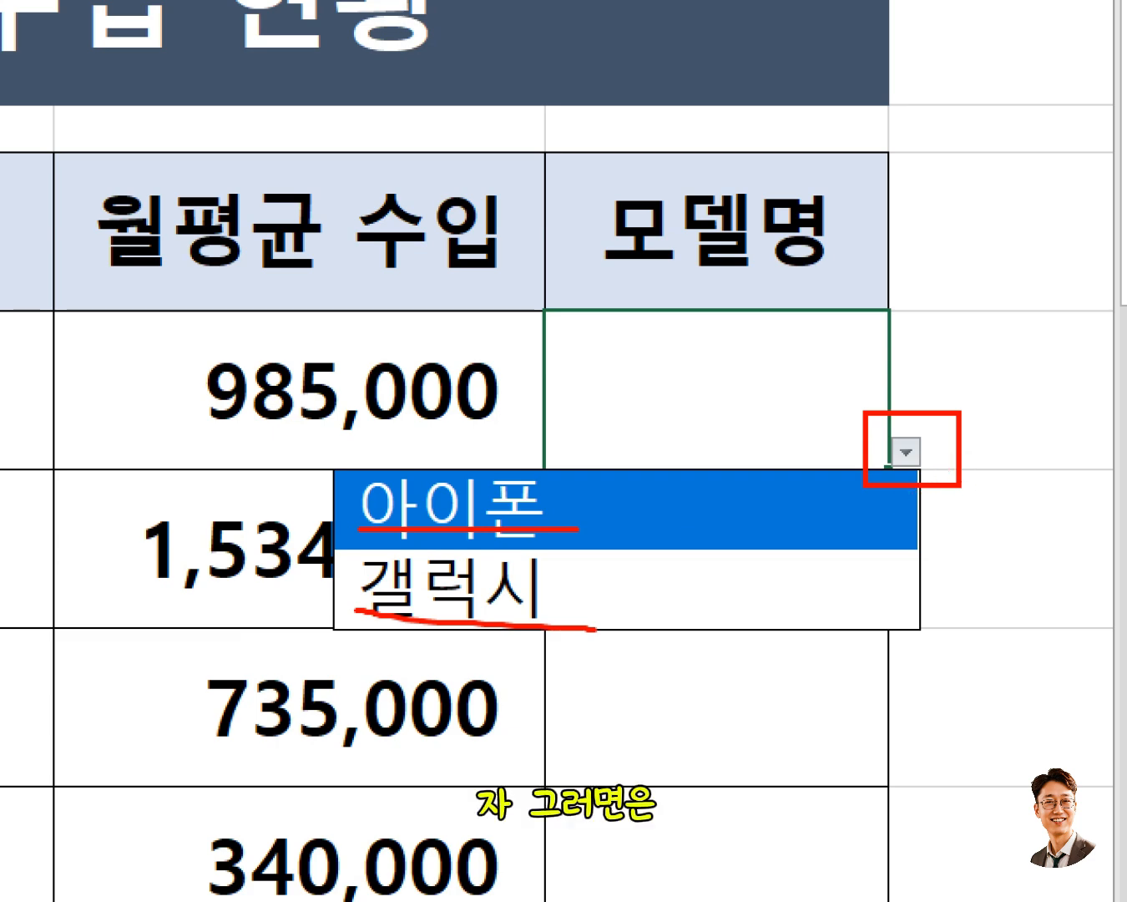
key(Escape)
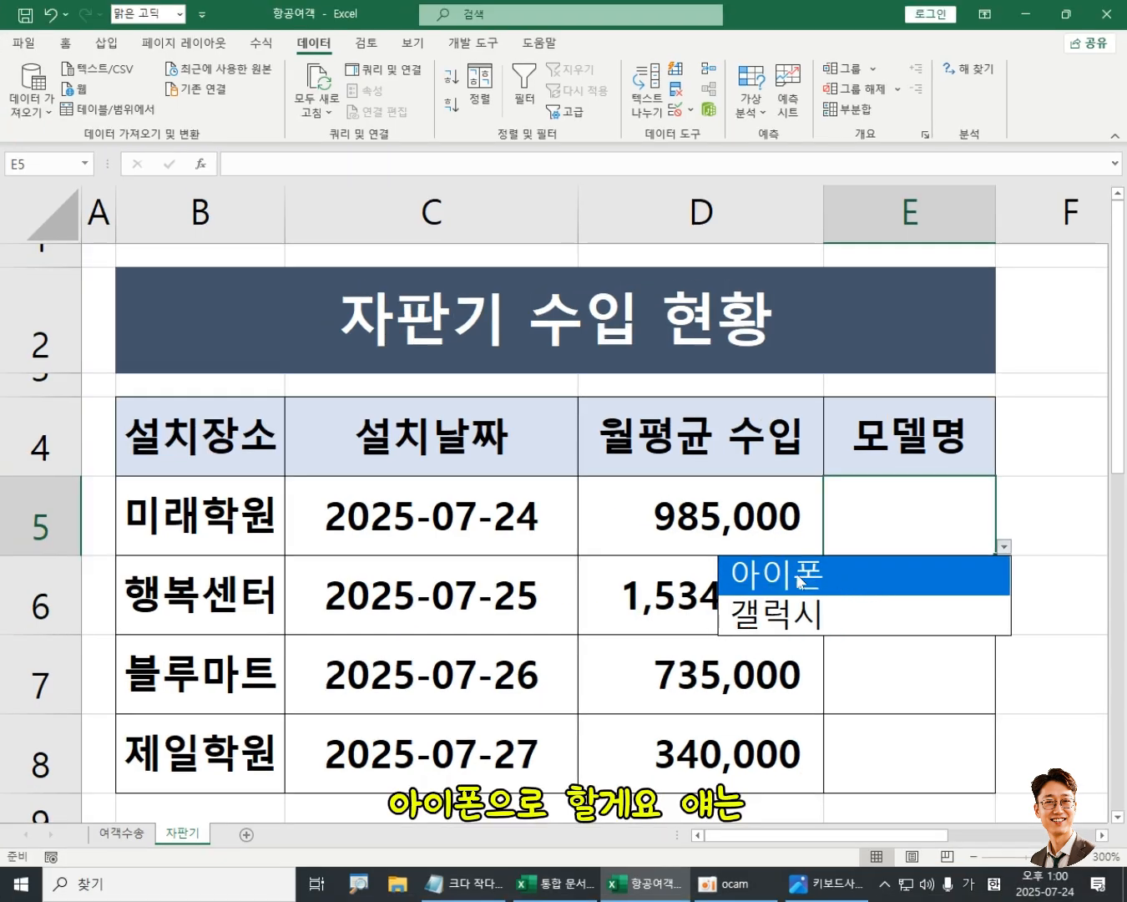
click(800, 579)
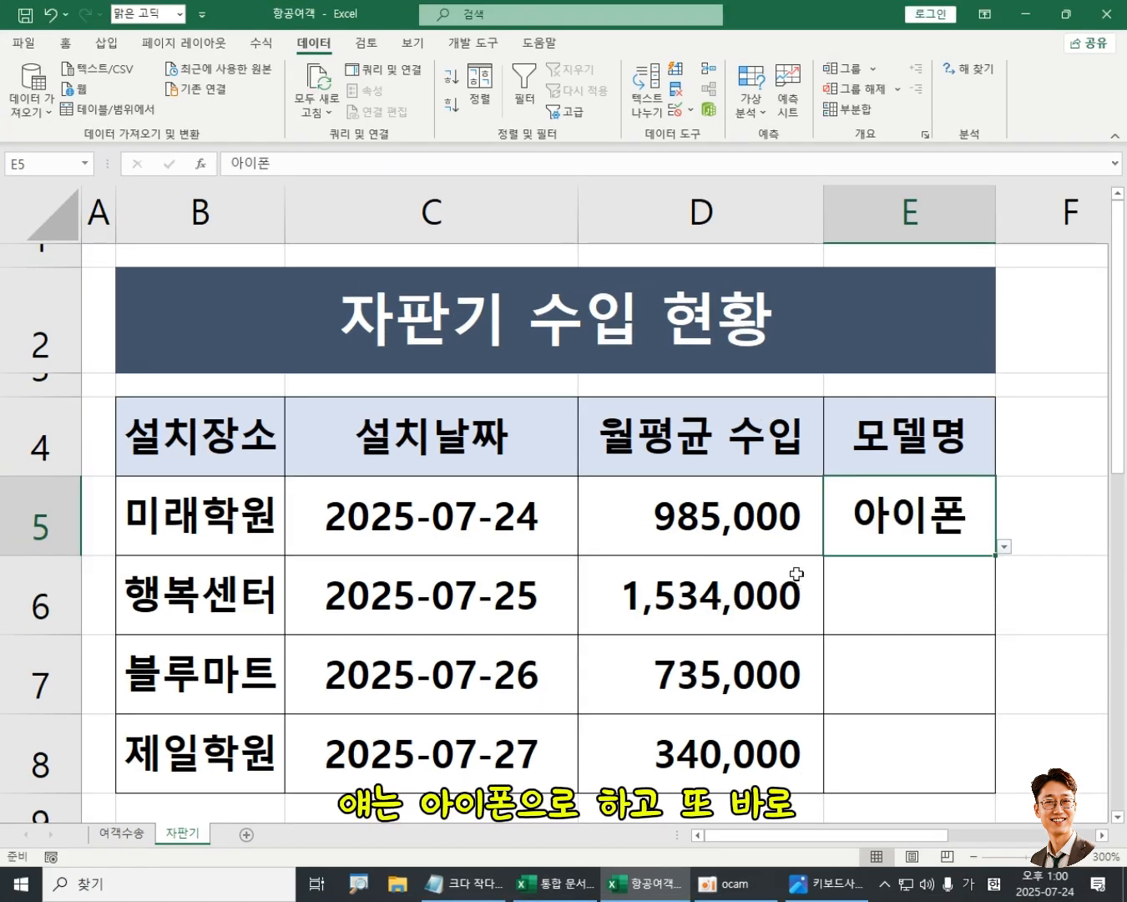
Open the 모델명 dropdown list of cell E6 in the 행복센터 row
click(904, 596)
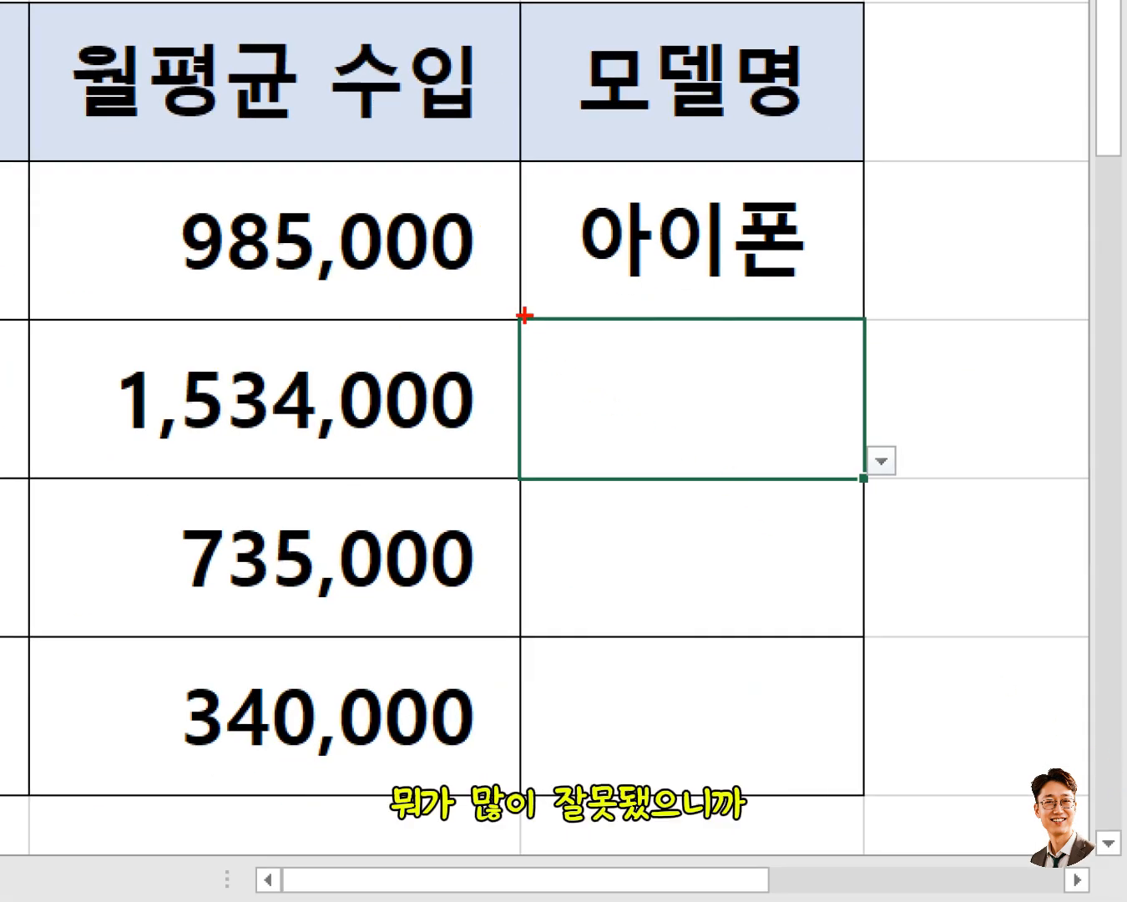
mouse_move(521, 315)
mouse_down()
mouse_move(540, 477)
mouse_move(822, 459)
mouse_move(523, 479)
mouse_move(846, 481)
mouse_up()
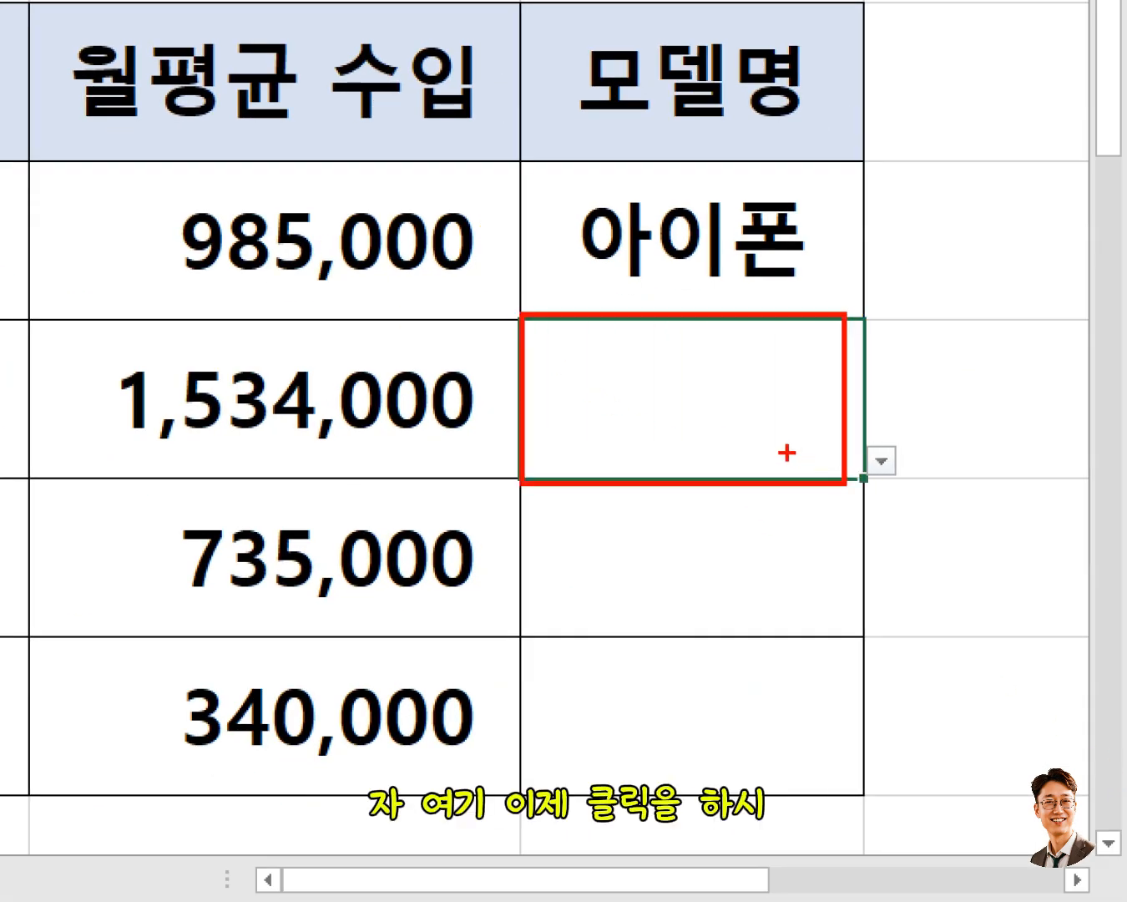
mouse_move(746, 427)
mouse_down()
mouse_move(566, 411)
mouse_move(688, 441)
mouse_up()
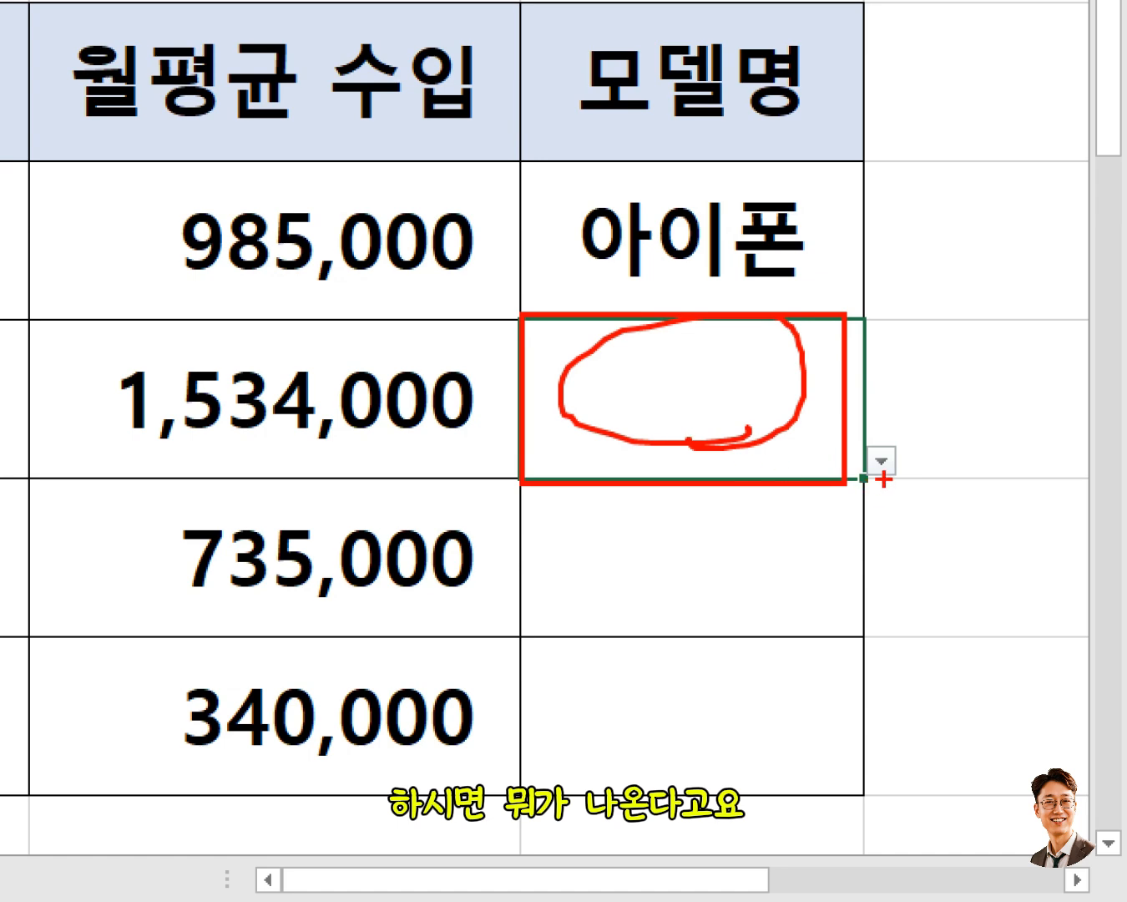
mouse_move(881, 492)
mouse_down()
mouse_move(854, 422)
mouse_move(926, 500)
mouse_up()
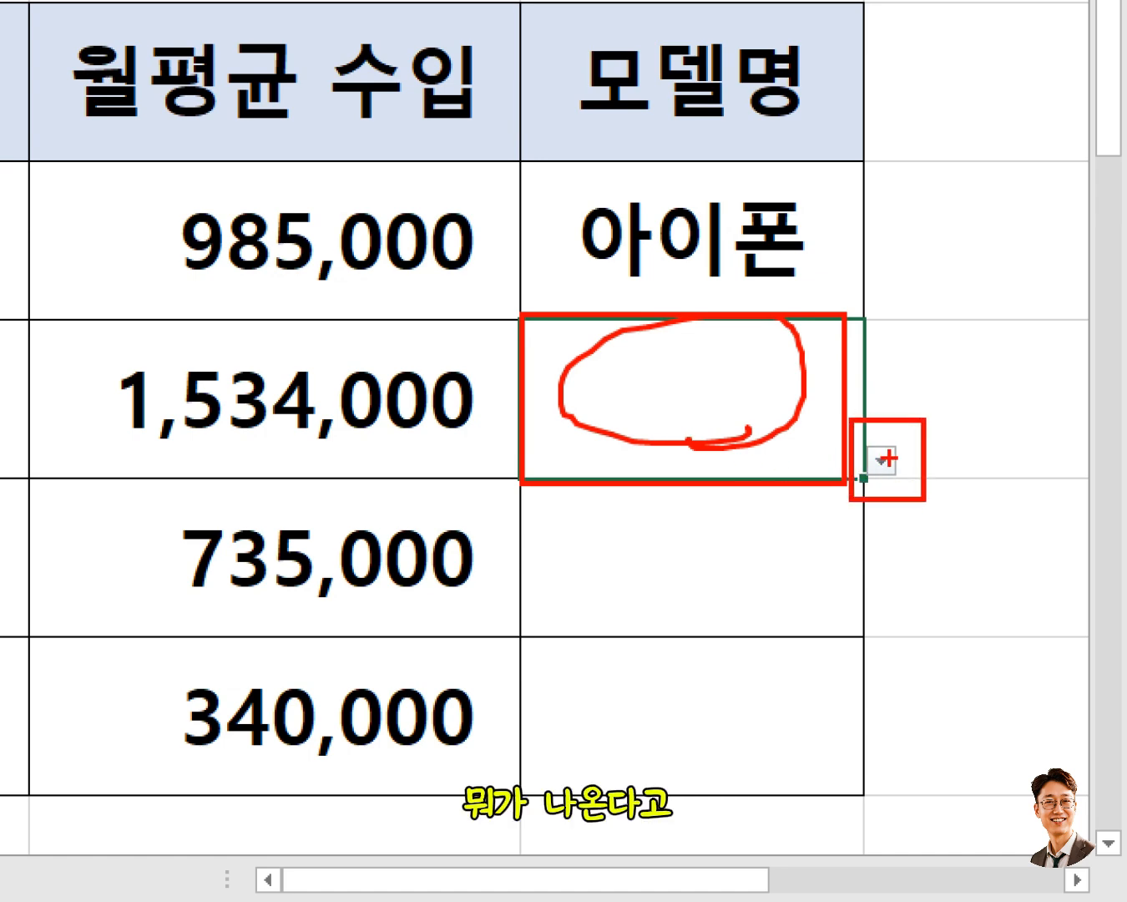
key(Escape)
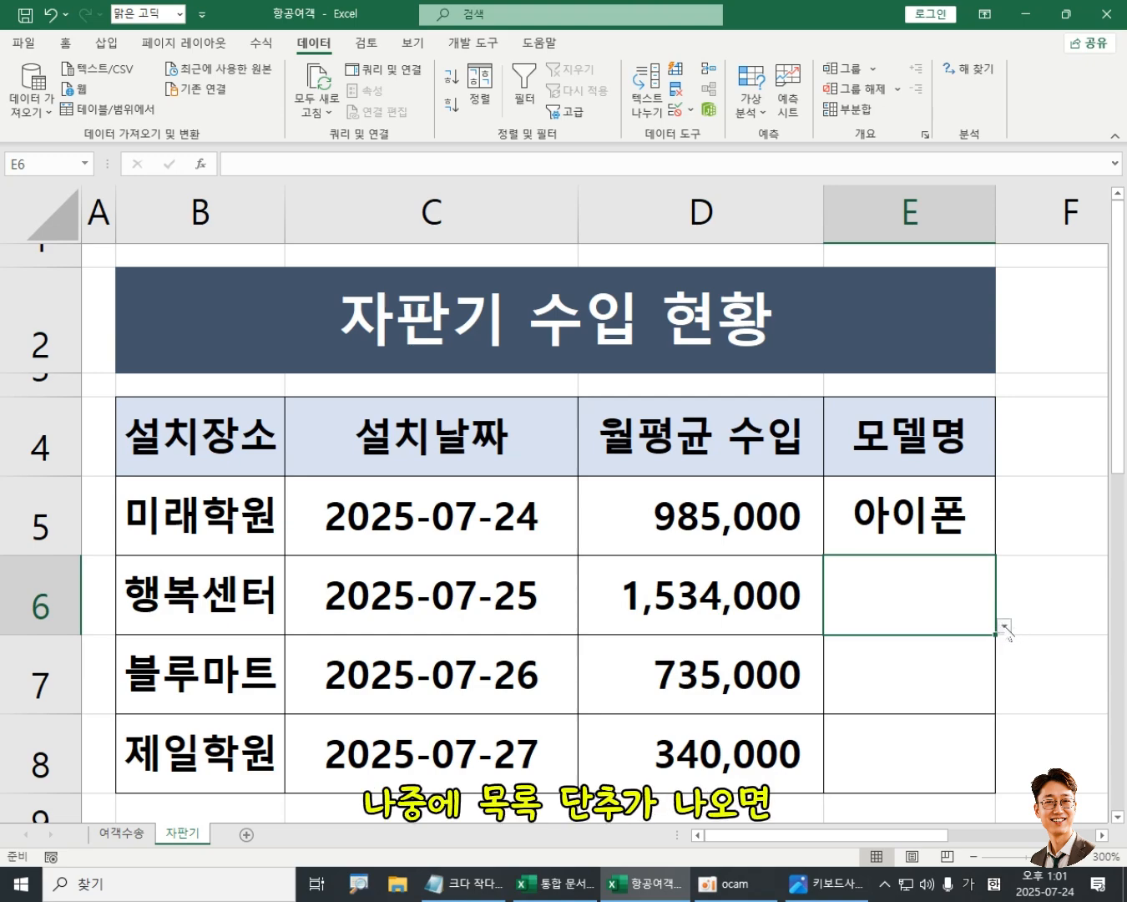
click(1005, 627)
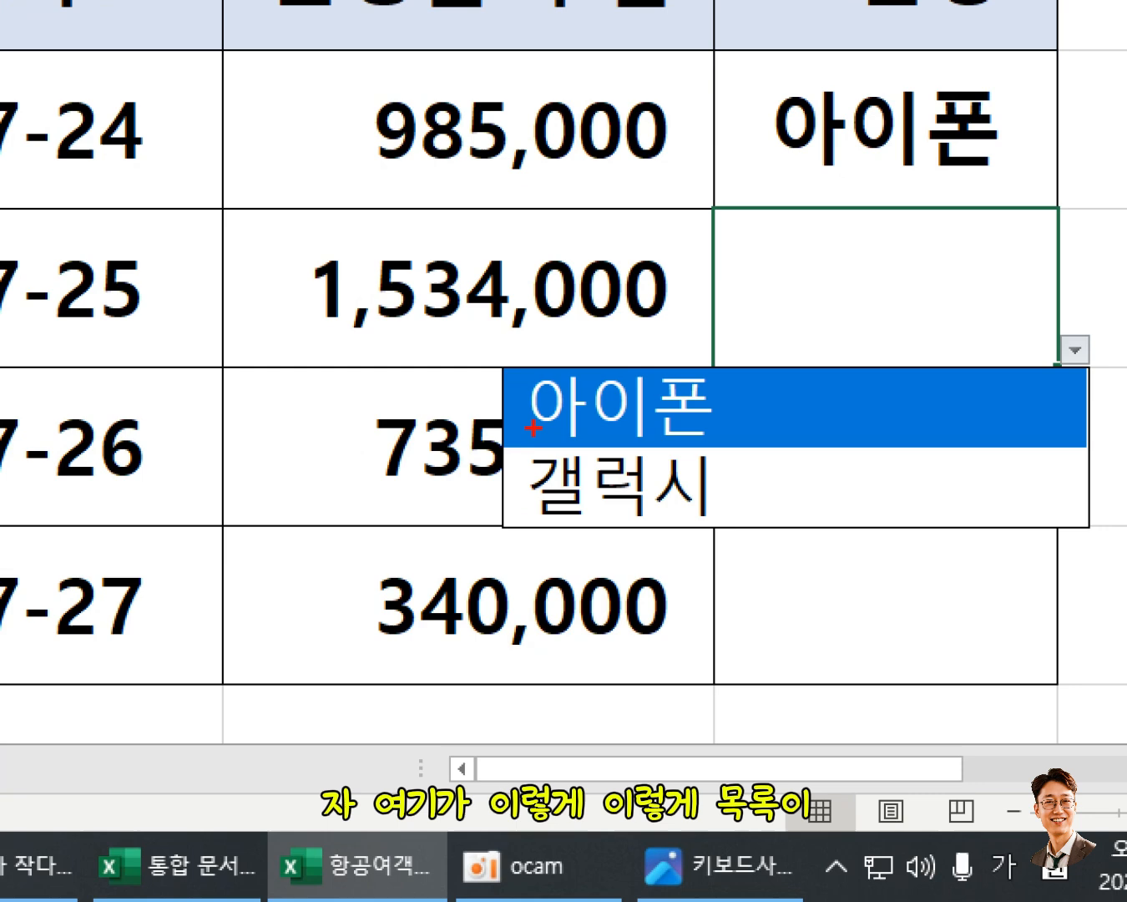
drag(533, 430, 739, 438)
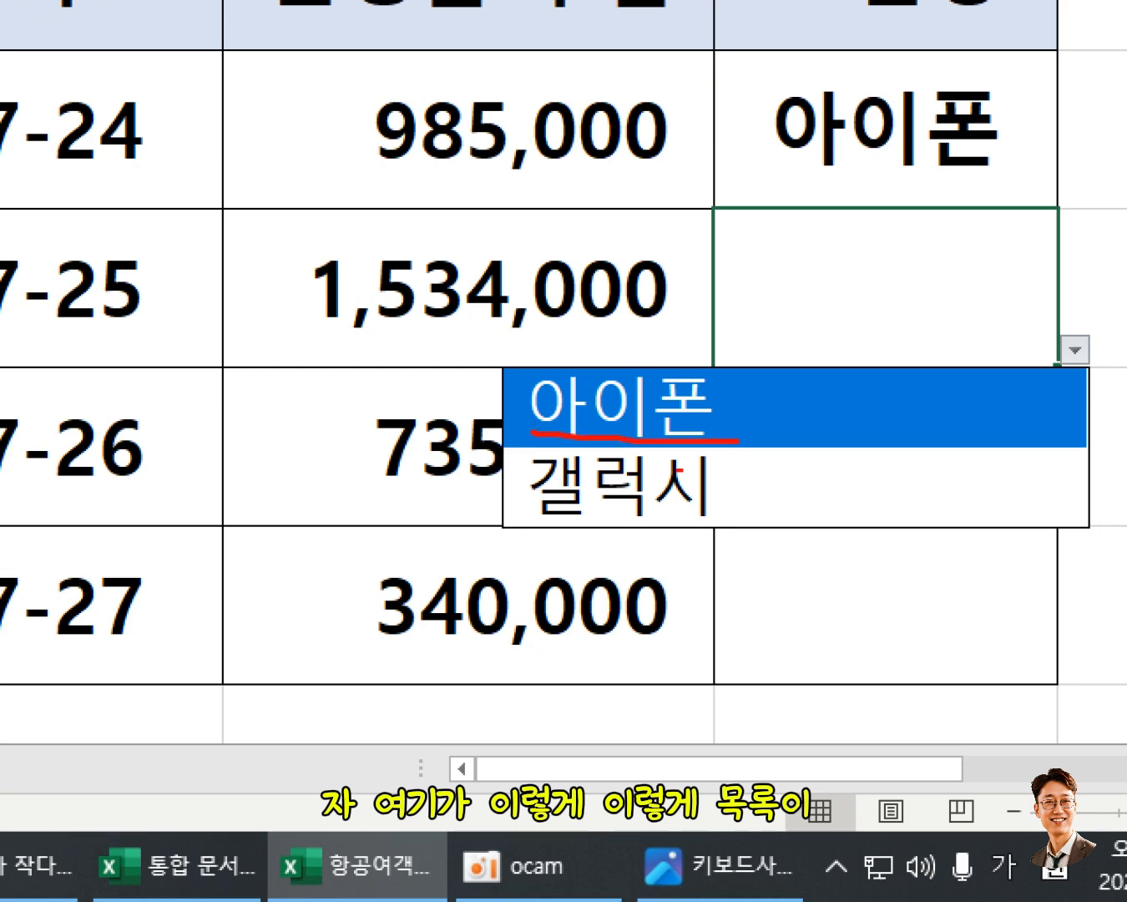
drag(553, 505, 715, 512)
drag(516, 646, 733, 659)
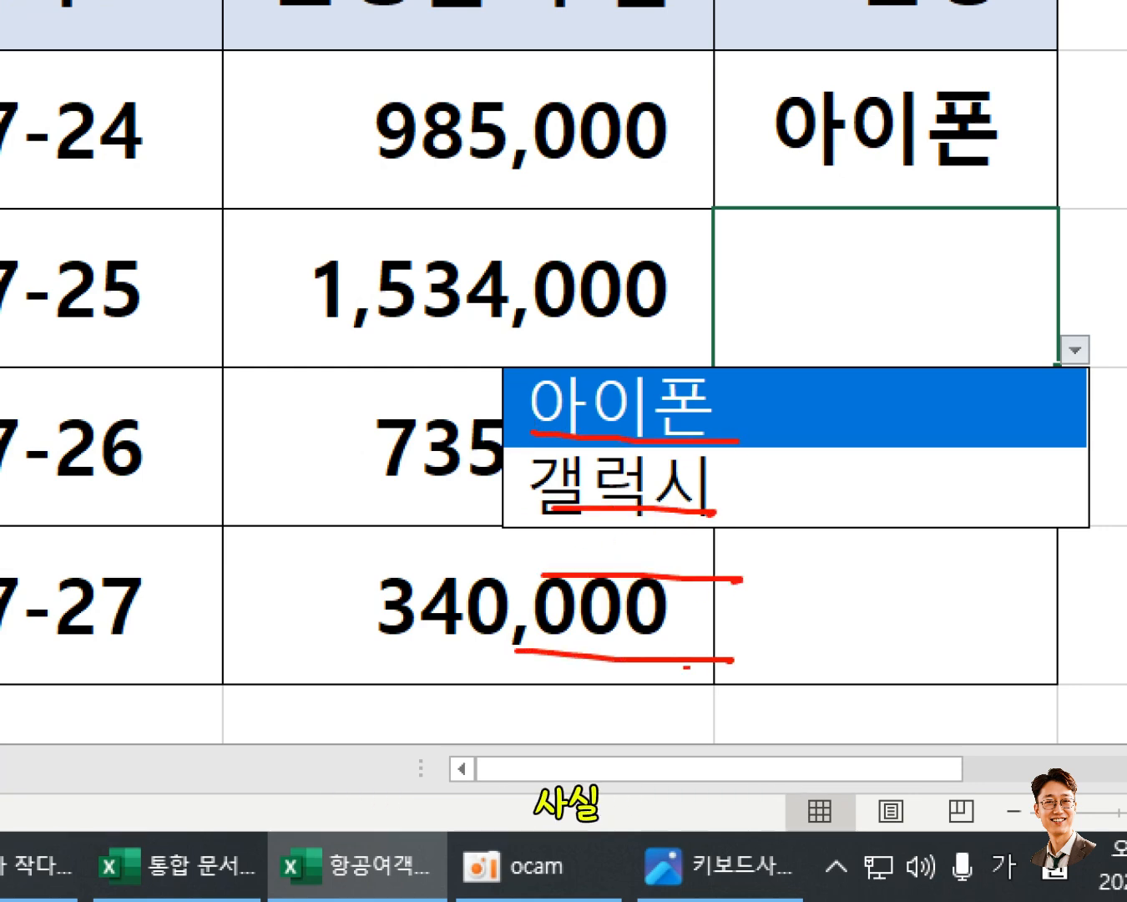
drag(511, 715, 756, 703)
drag(547, 780, 732, 777)
drag(587, 820, 742, 827)
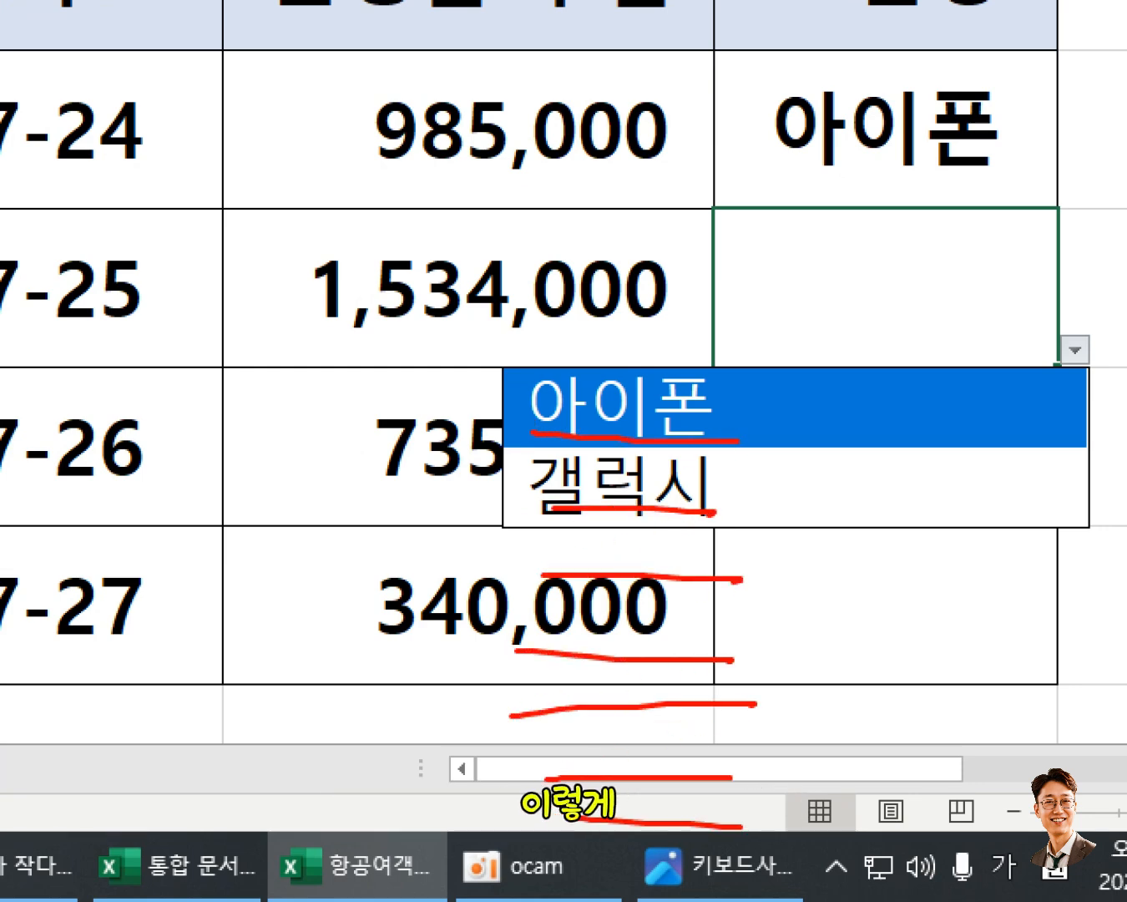
drag(517, 376, 548, 853)
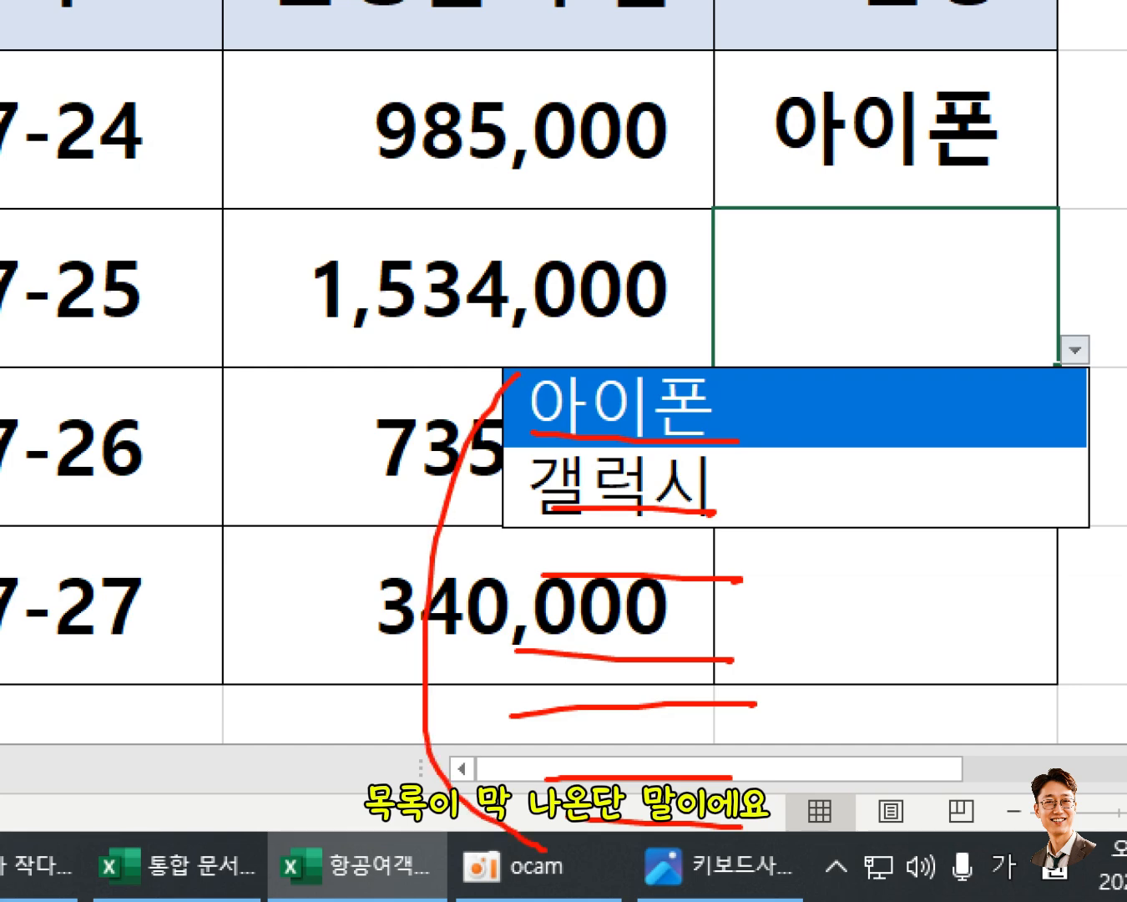
drag(792, 265, 796, 299)
drag(851, 272, 829, 303)
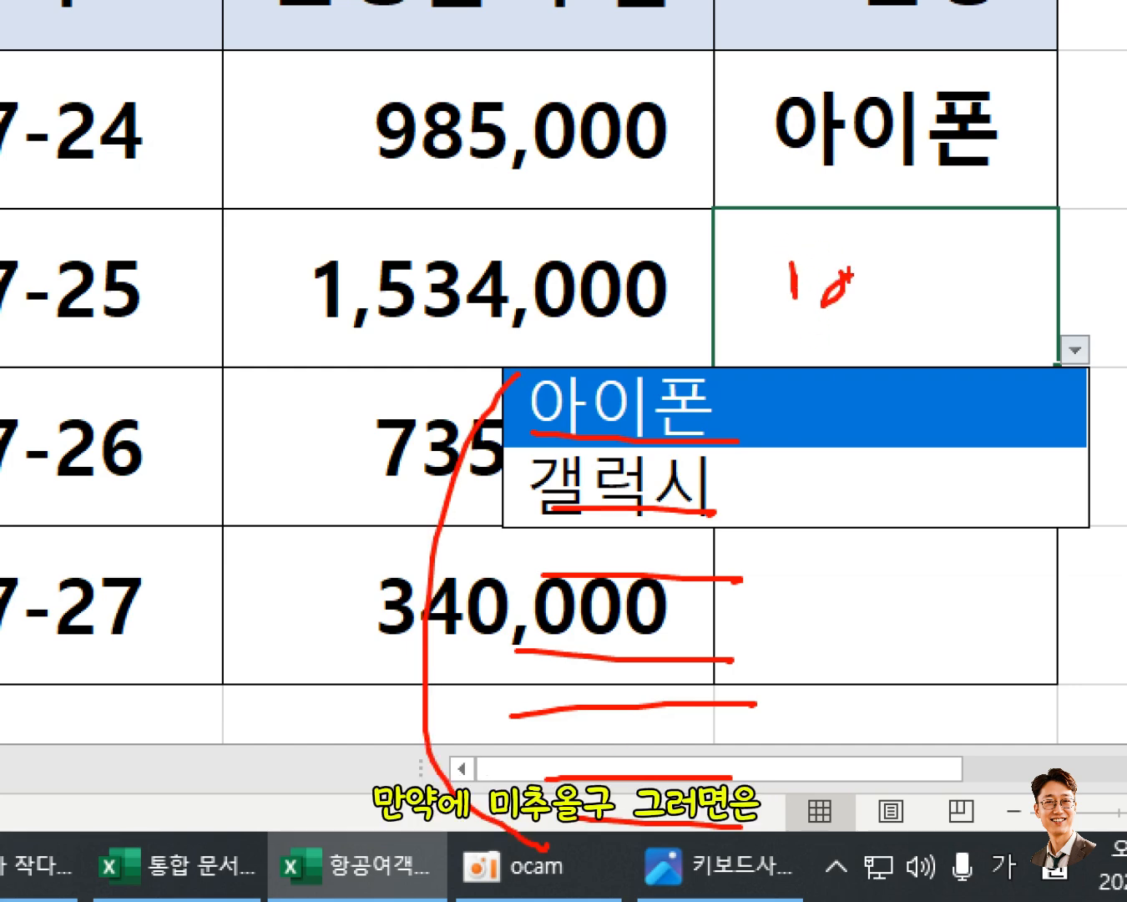
mouse_move(1123, 374)
mouse_down()
mouse_move(1120, 388)
mouse_move(1111, 292)
mouse_move(1055, 430)
mouse_up()
mouse_move(649, 367)
mouse_down()
mouse_move(643, 431)
mouse_move(660, 367)
mouse_up()
mouse_move(589, 459)
mouse_down()
mouse_move(631, 513)
mouse_move(641, 507)
mouse_up()
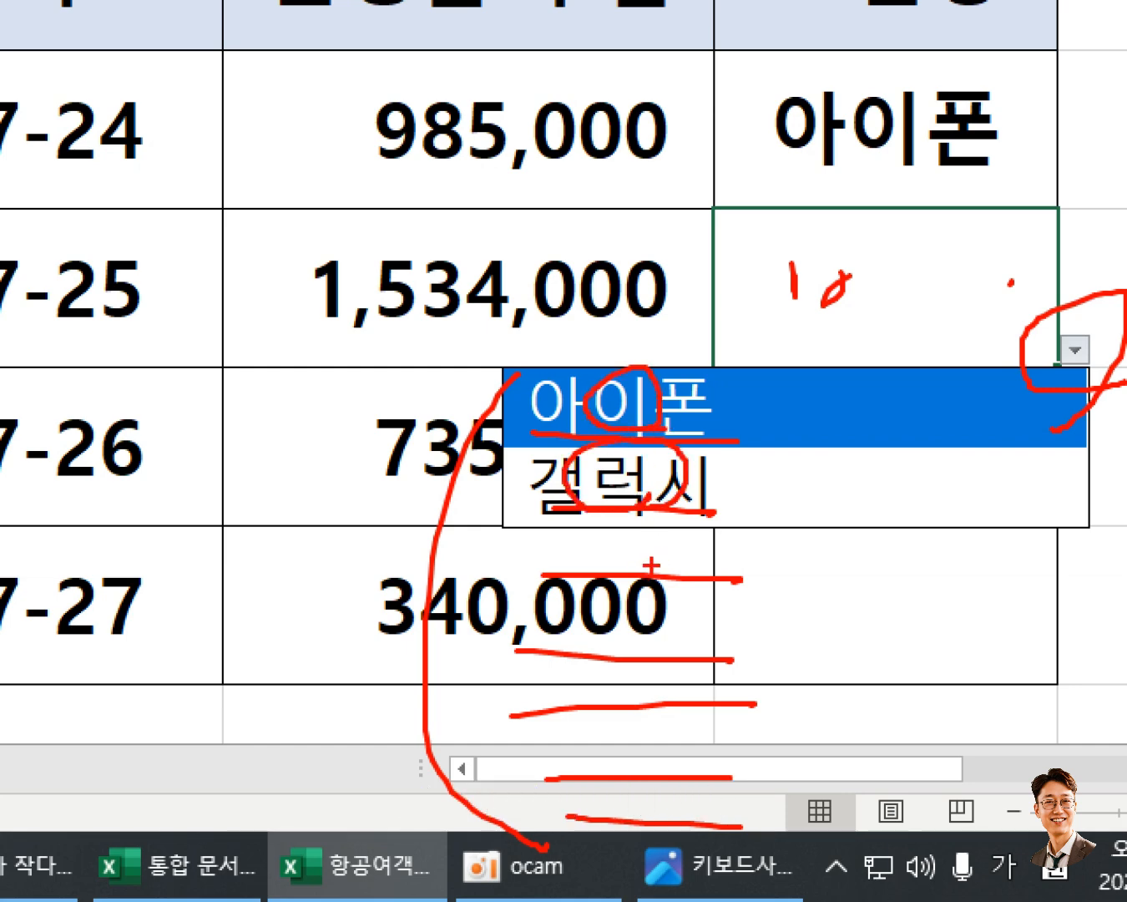
mouse_move(651, 567)
mouse_down()
mouse_move(682, 576)
mouse_move(669, 591)
mouse_up()
mouse_move(667, 638)
mouse_down()
mouse_move(691, 590)
mouse_move(622, 717)
mouse_move(685, 717)
mouse_move(677, 756)
mouse_up()
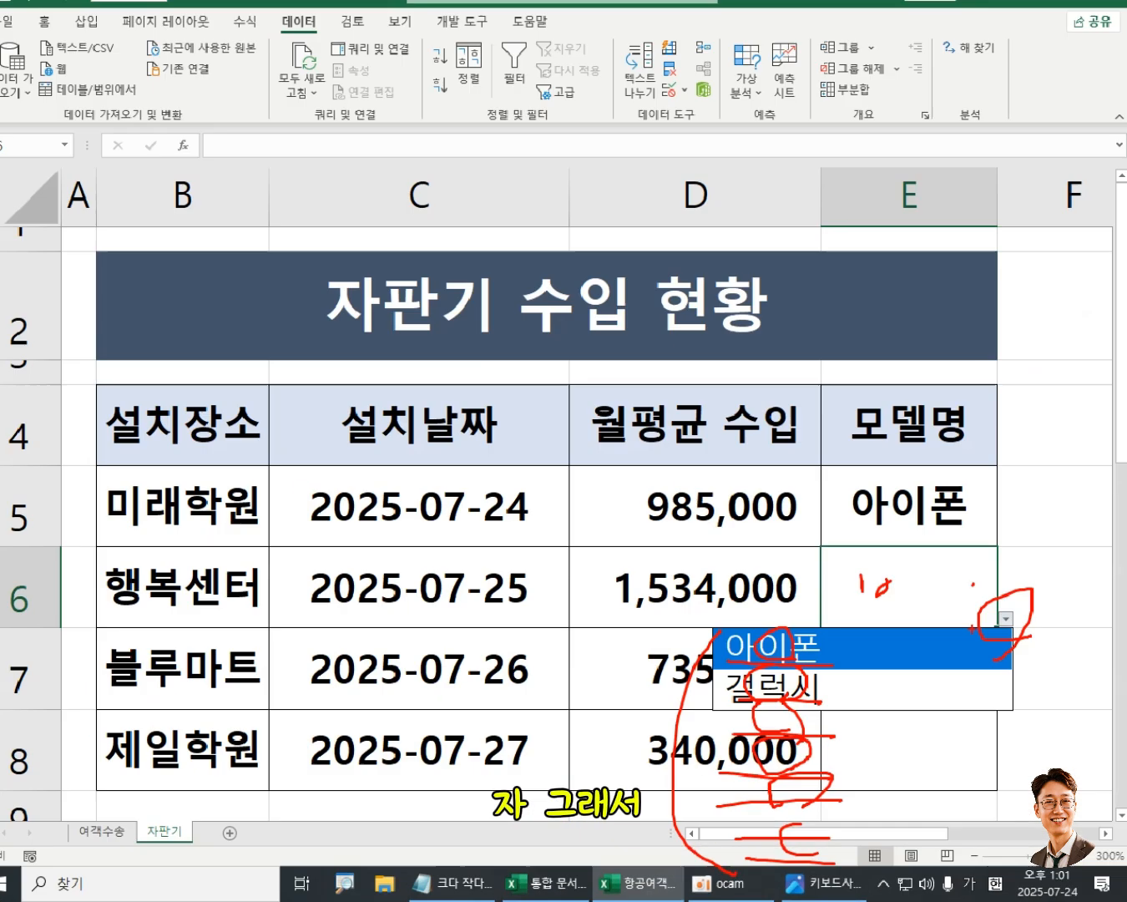
key(Escape)
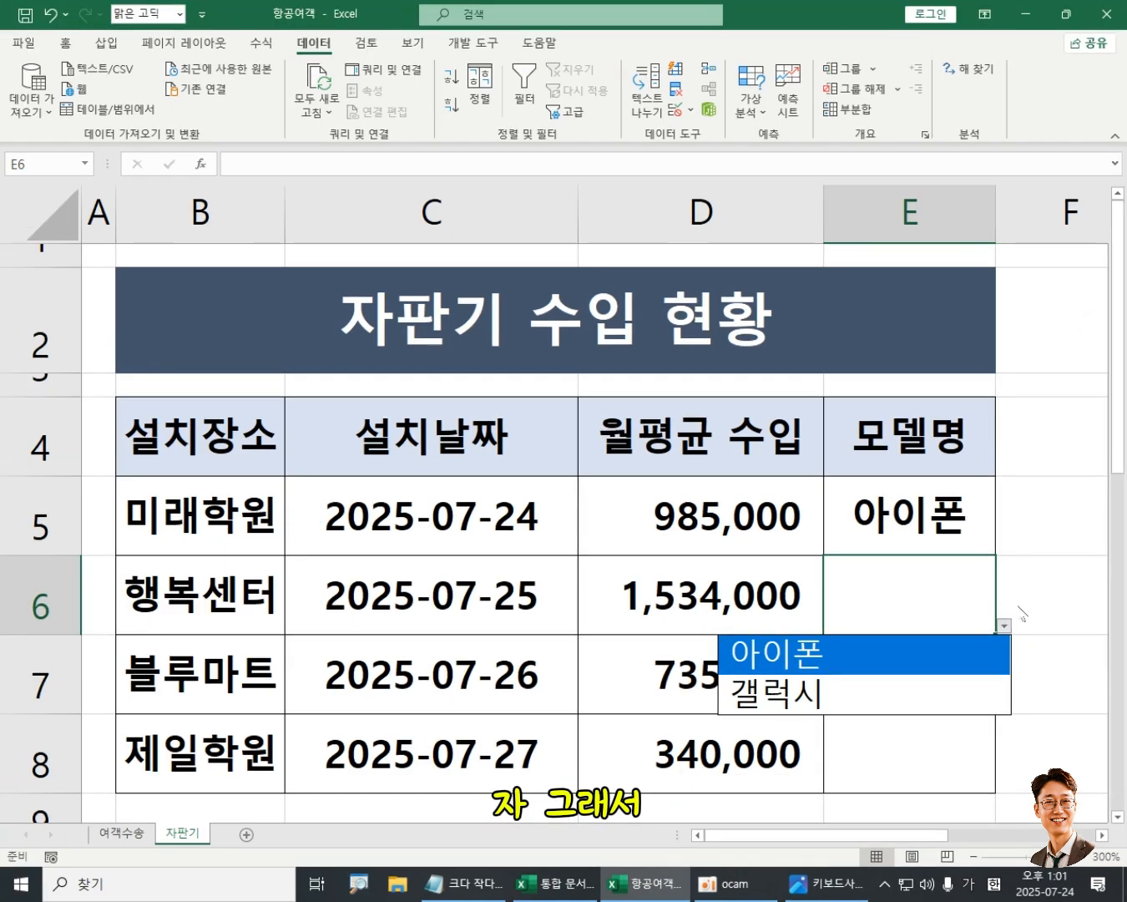
Choose 갤럭시 for E6 and E7 and 아이폰 for E8 from the 모델명 dropdown lists
click(783, 702)
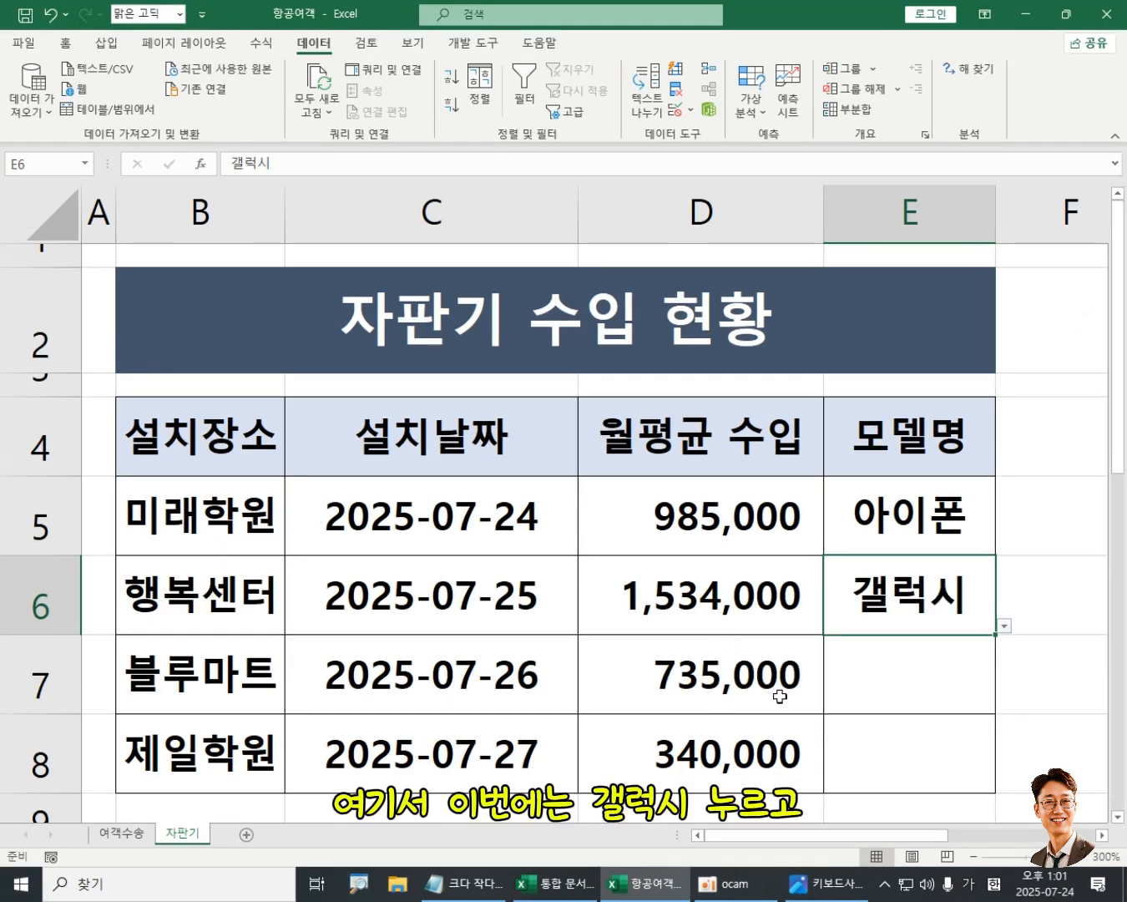
click(919, 675)
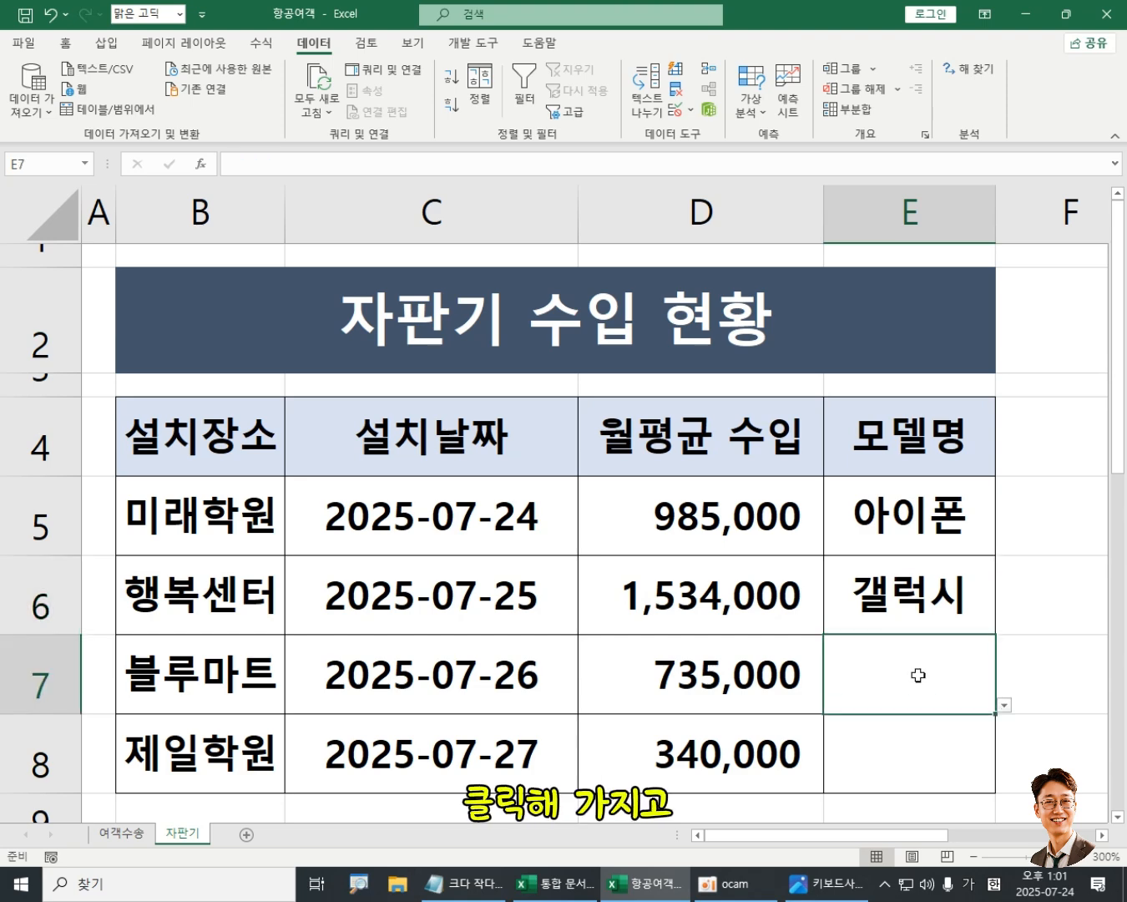
click(1005, 704)
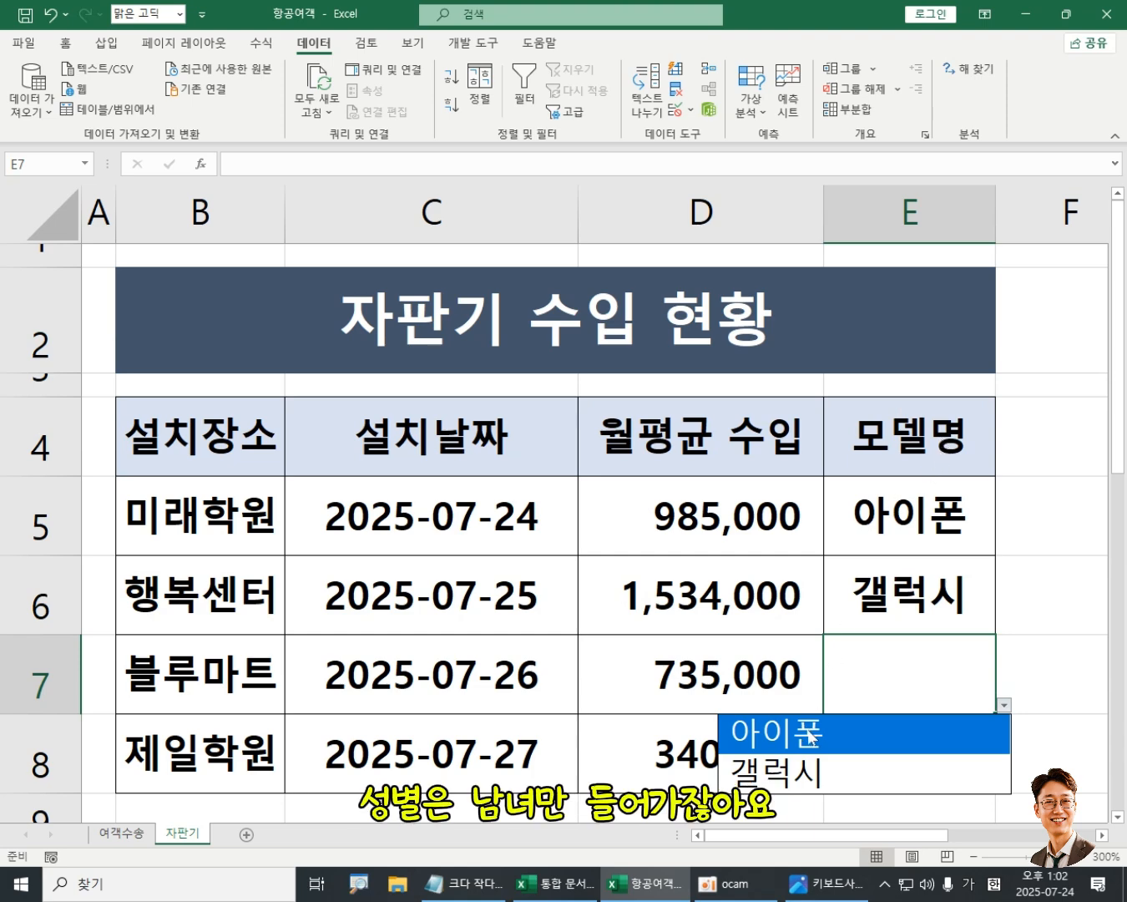
click(807, 771)
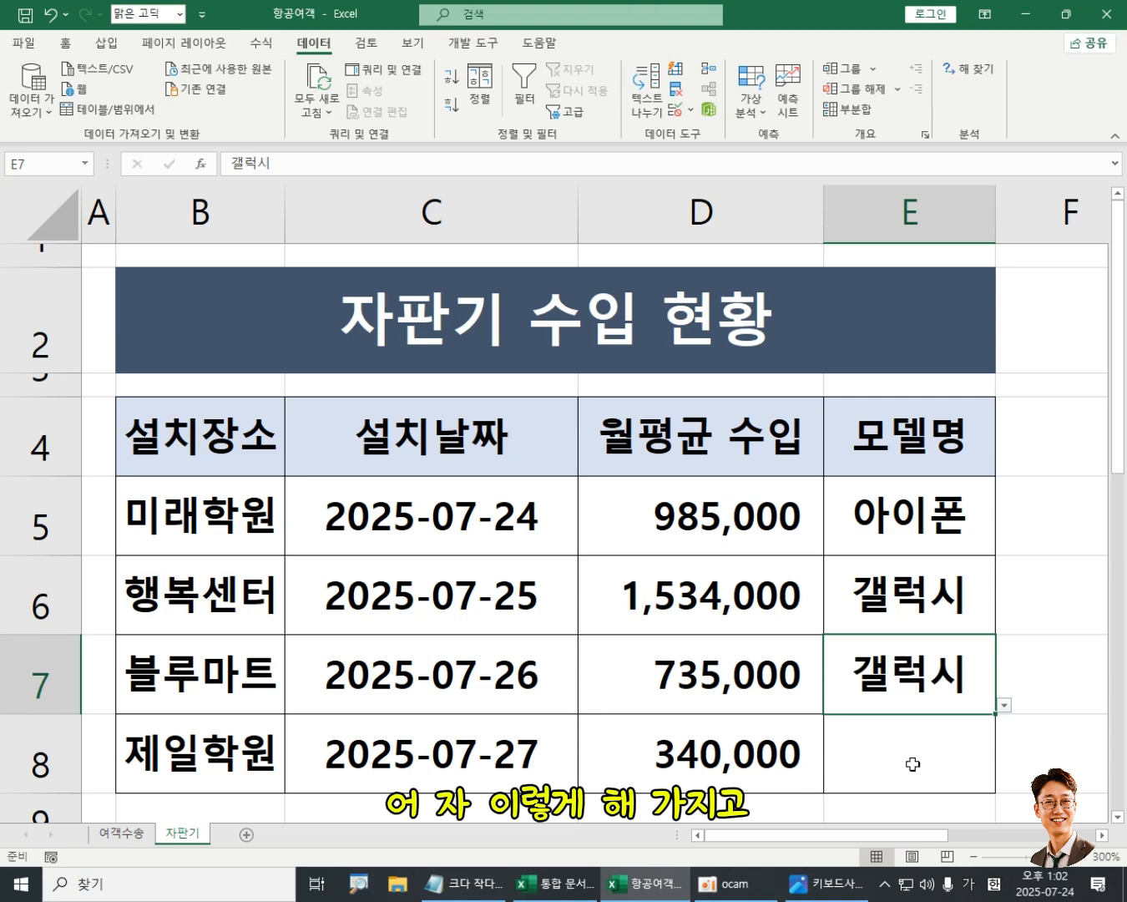
click(978, 790)
click(1006, 785)
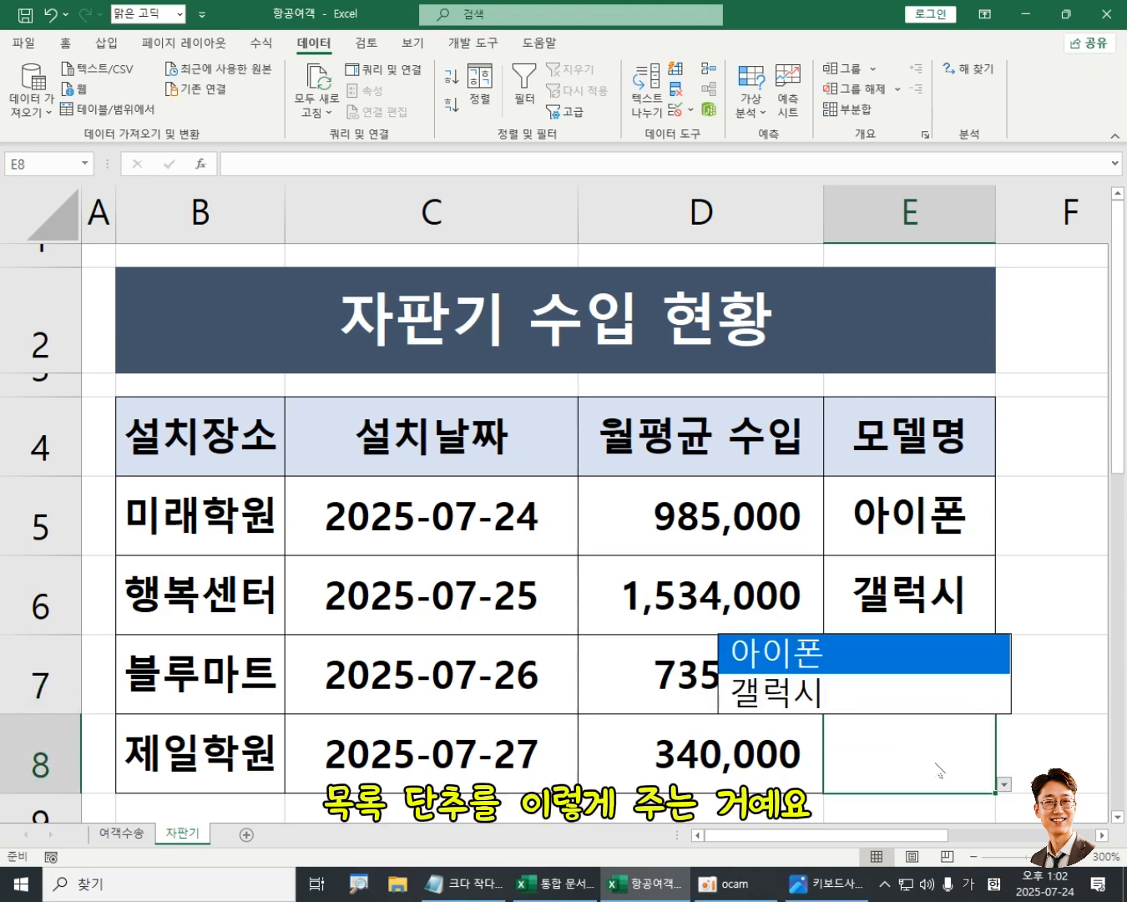
click(832, 666)
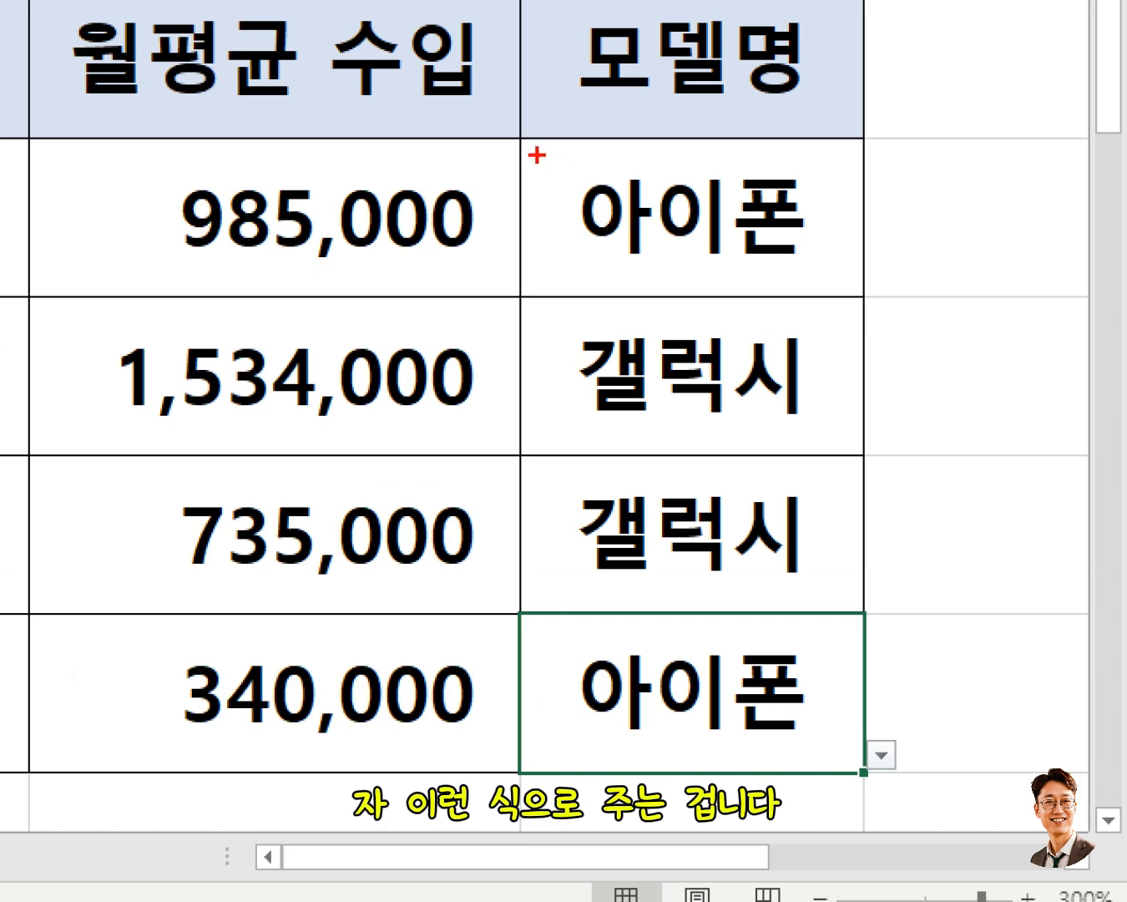
Clear the chosen 모델명 entries from cells E5:E8
mouse_move(533, 151)
mouse_down()
mouse_move(604, 565)
mouse_move(864, 766)
mouse_up()
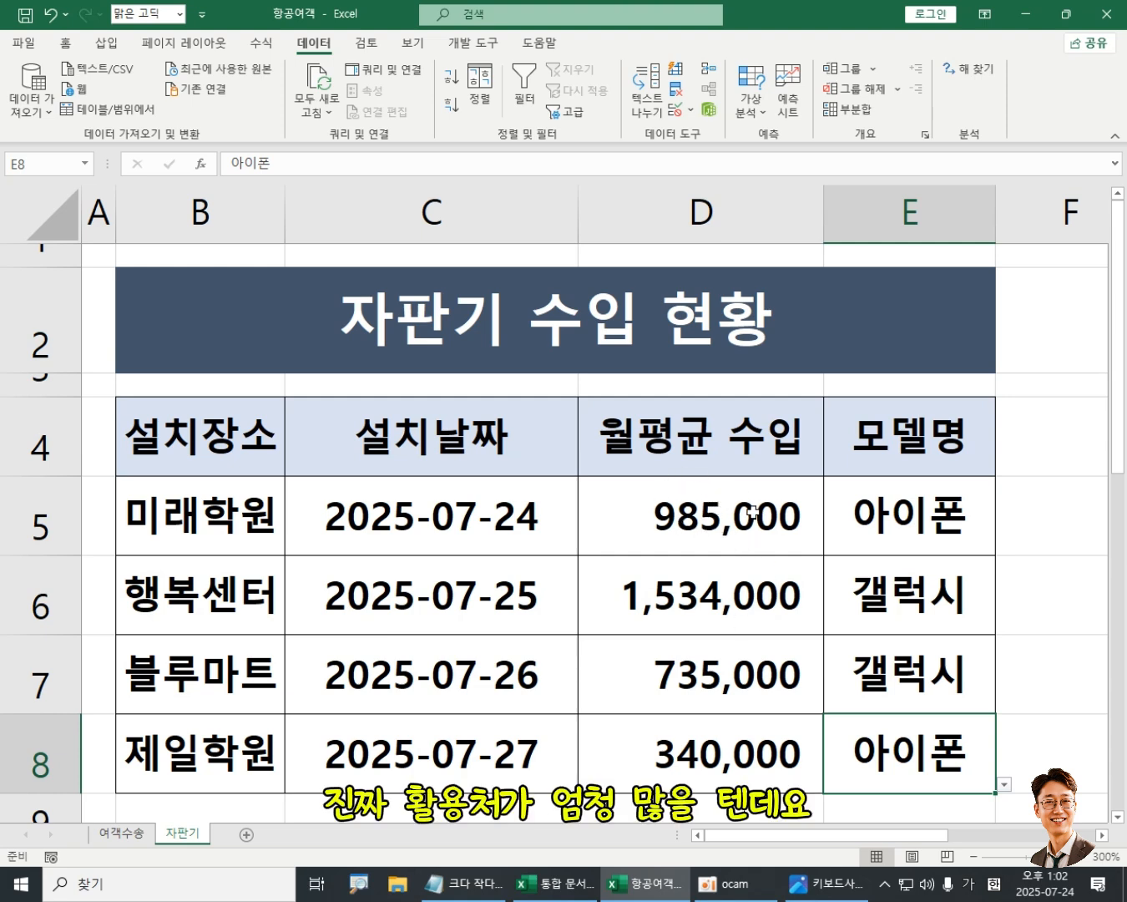
click(924, 515)
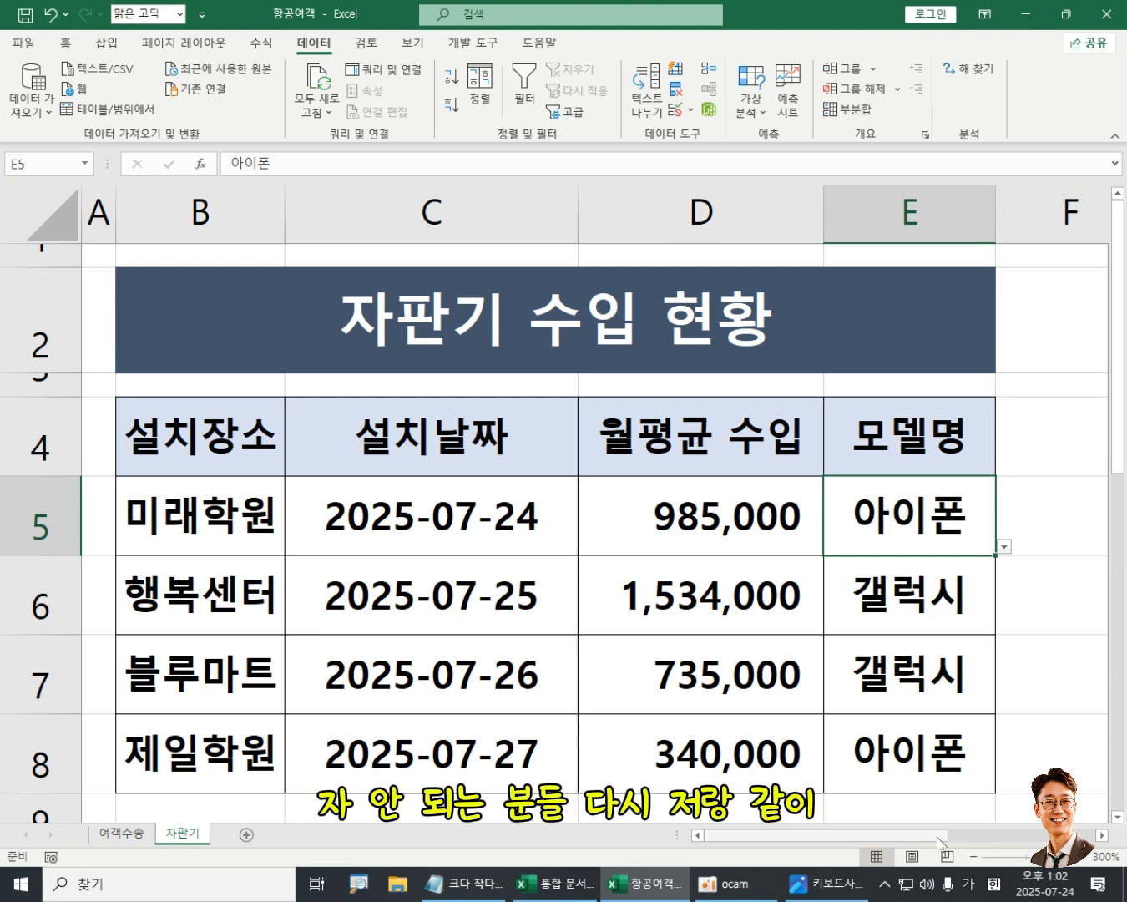
drag(928, 521, 935, 755)
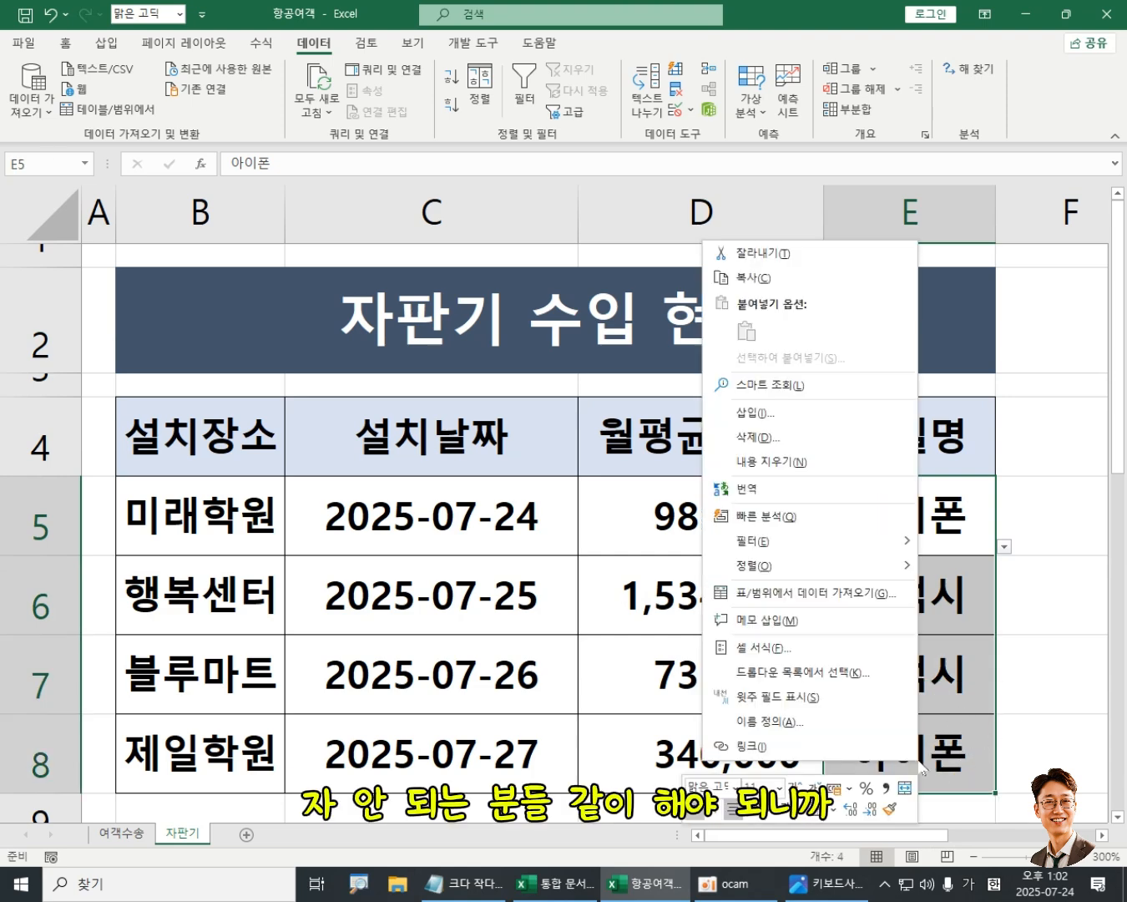
right_click(917, 762)
key(Escape)
drag(914, 522, 918, 737)
key(Delete)
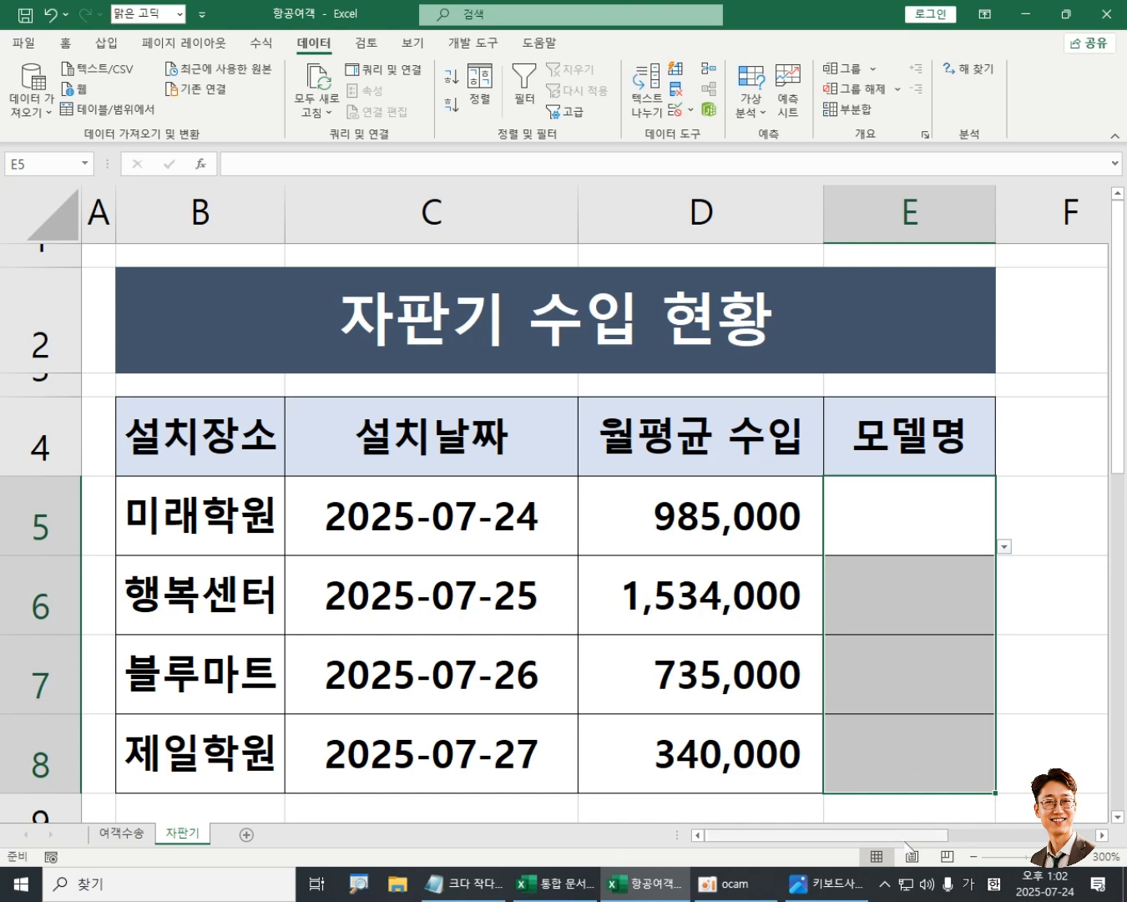
Remove all data validation settings from the 모델명 cells E5:E8
drag(909, 846, 1055, 844)
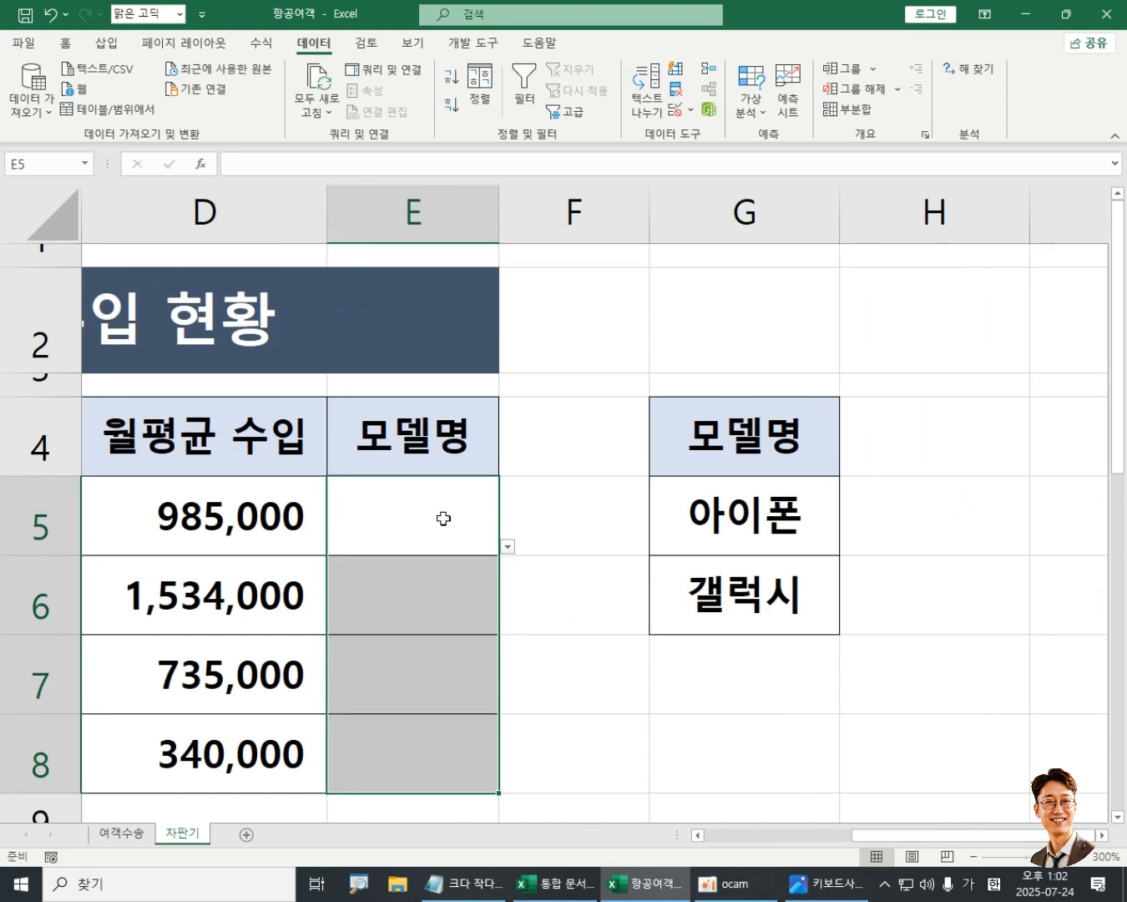
click(675, 109)
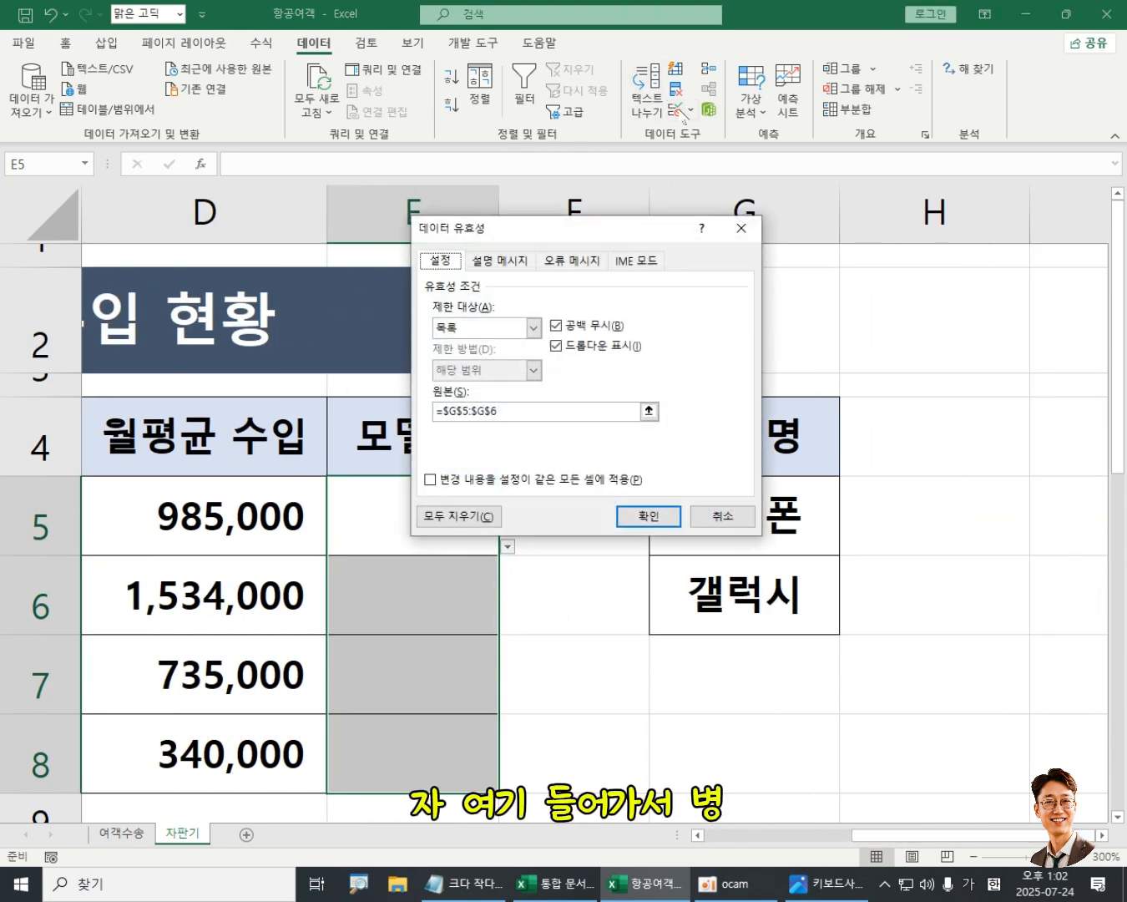
click(478, 515)
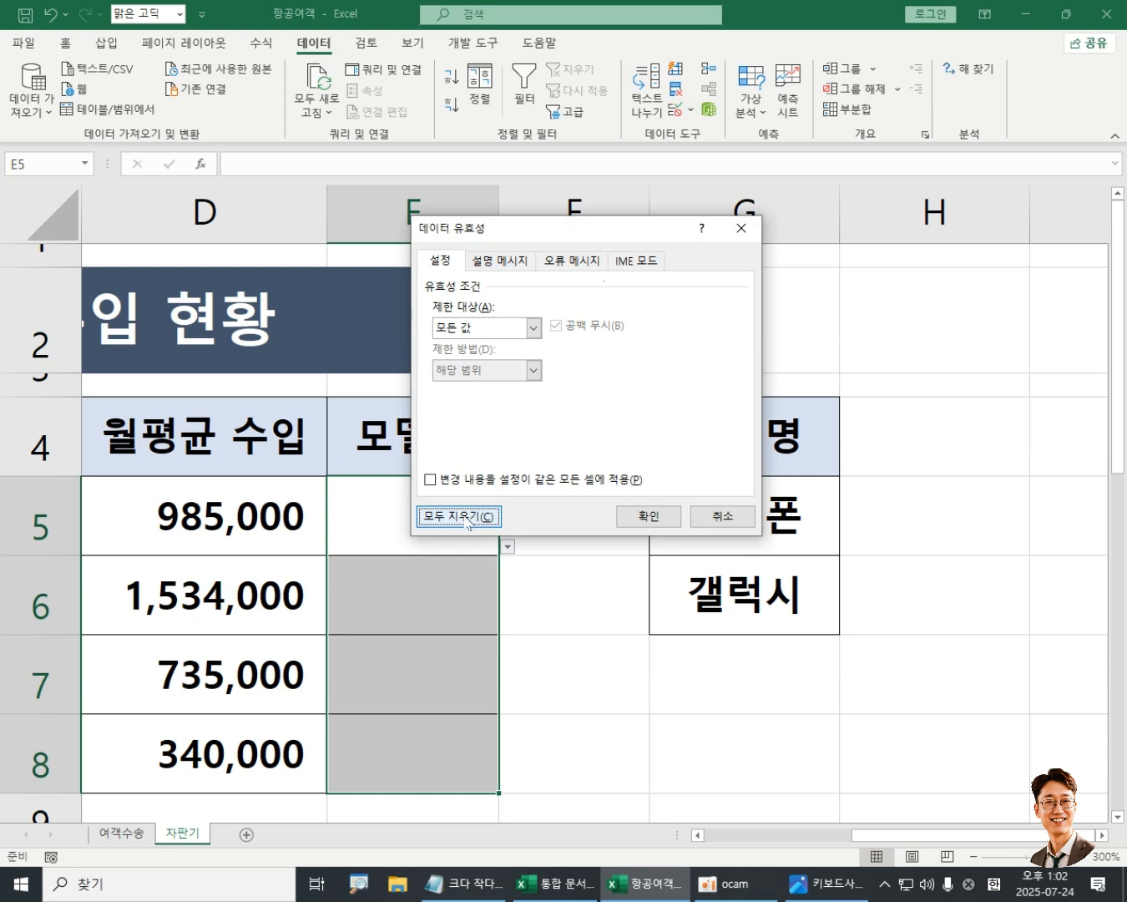
click(640, 518)
click(425, 516)
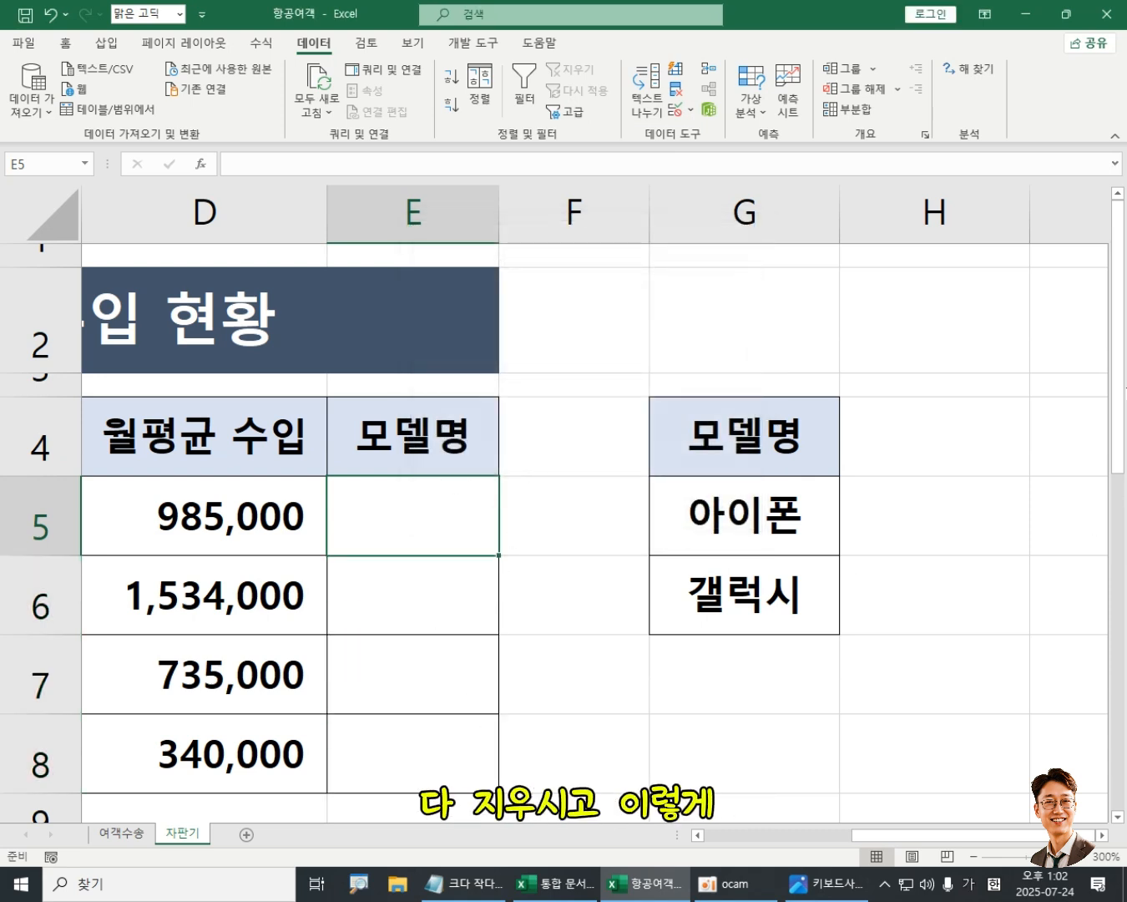
scroll(453, 487, down, 1)
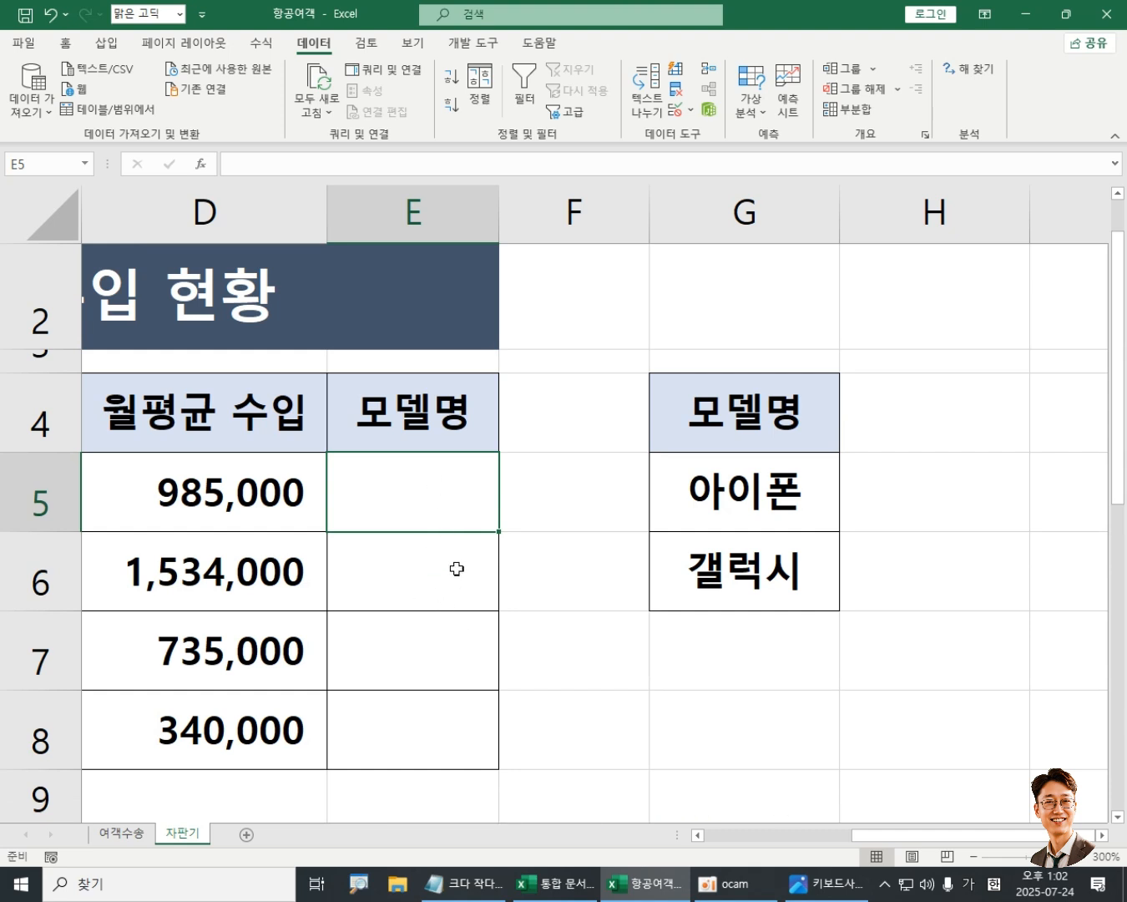
click(747, 507)
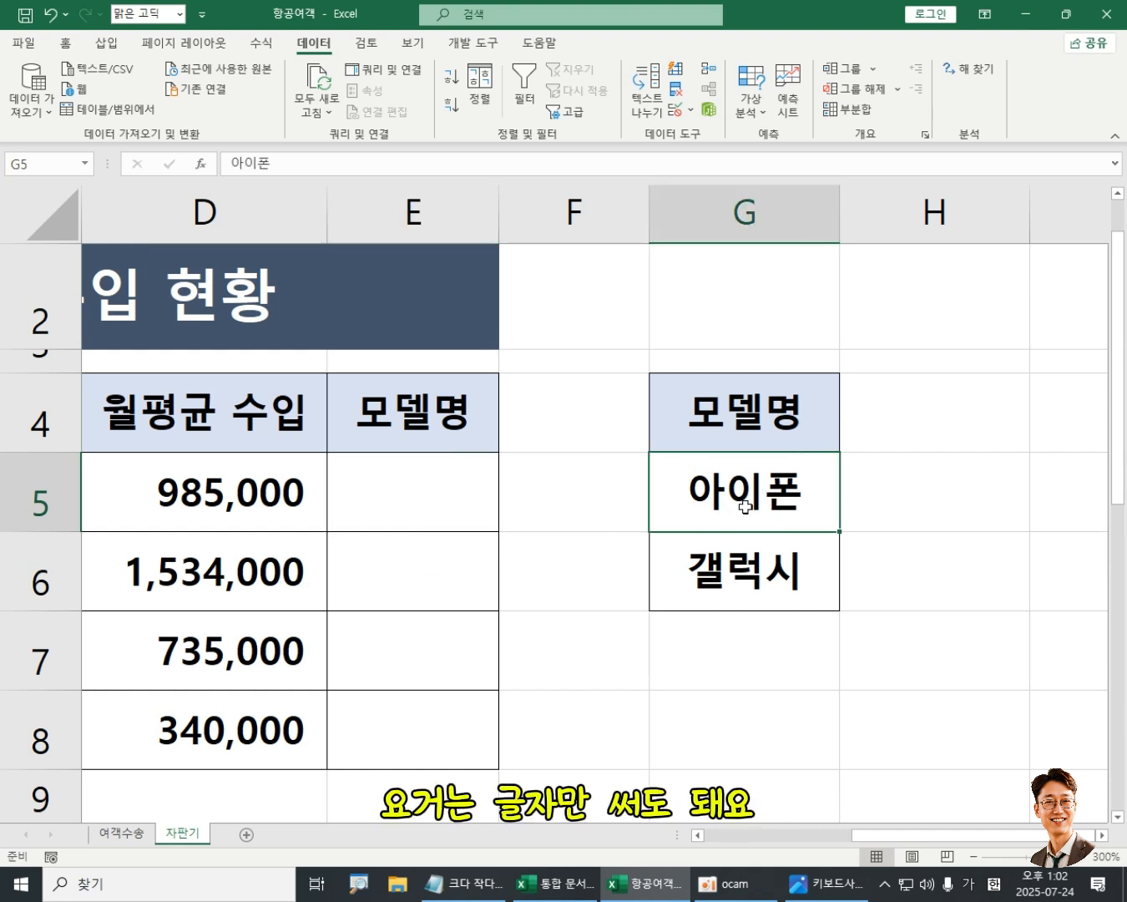
click(750, 563)
click(757, 503)
click(778, 538)
click(769, 511)
click(770, 557)
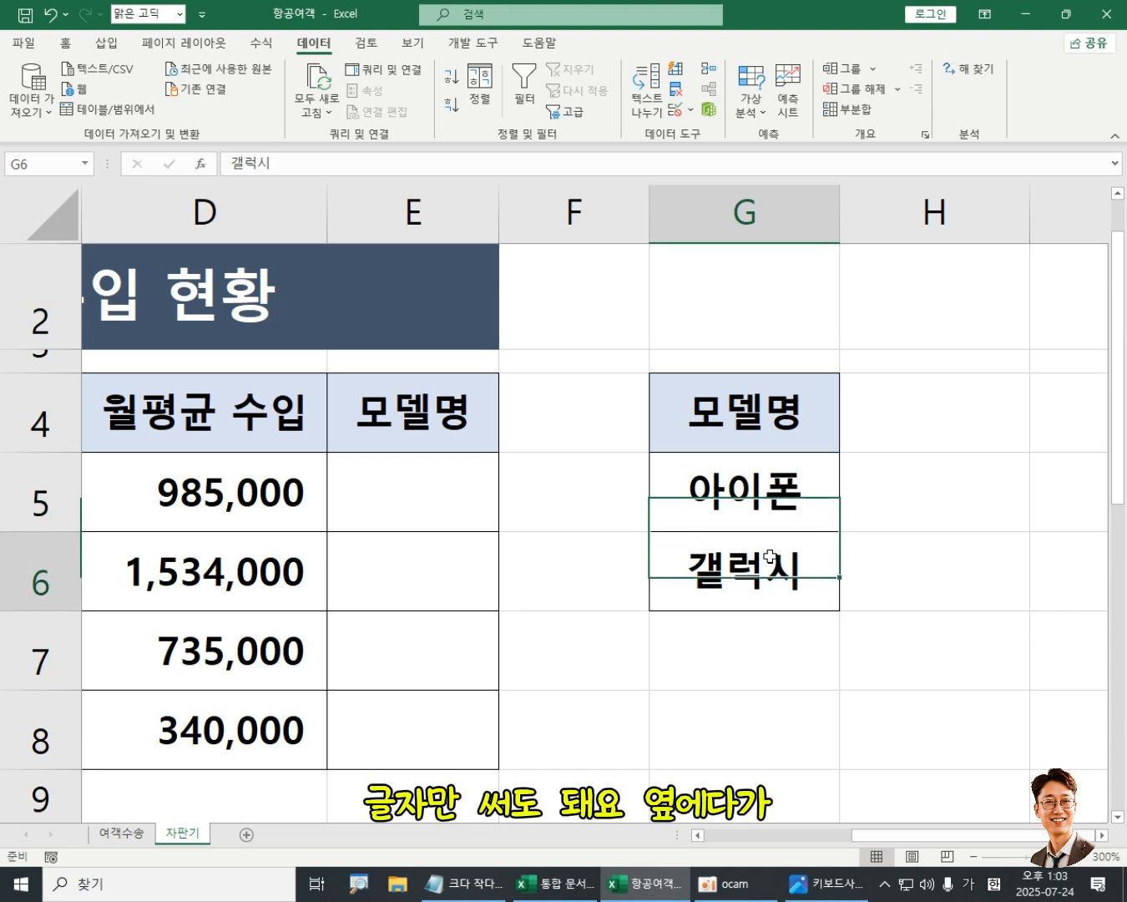
key(Up)
key(Down)
key(Up)
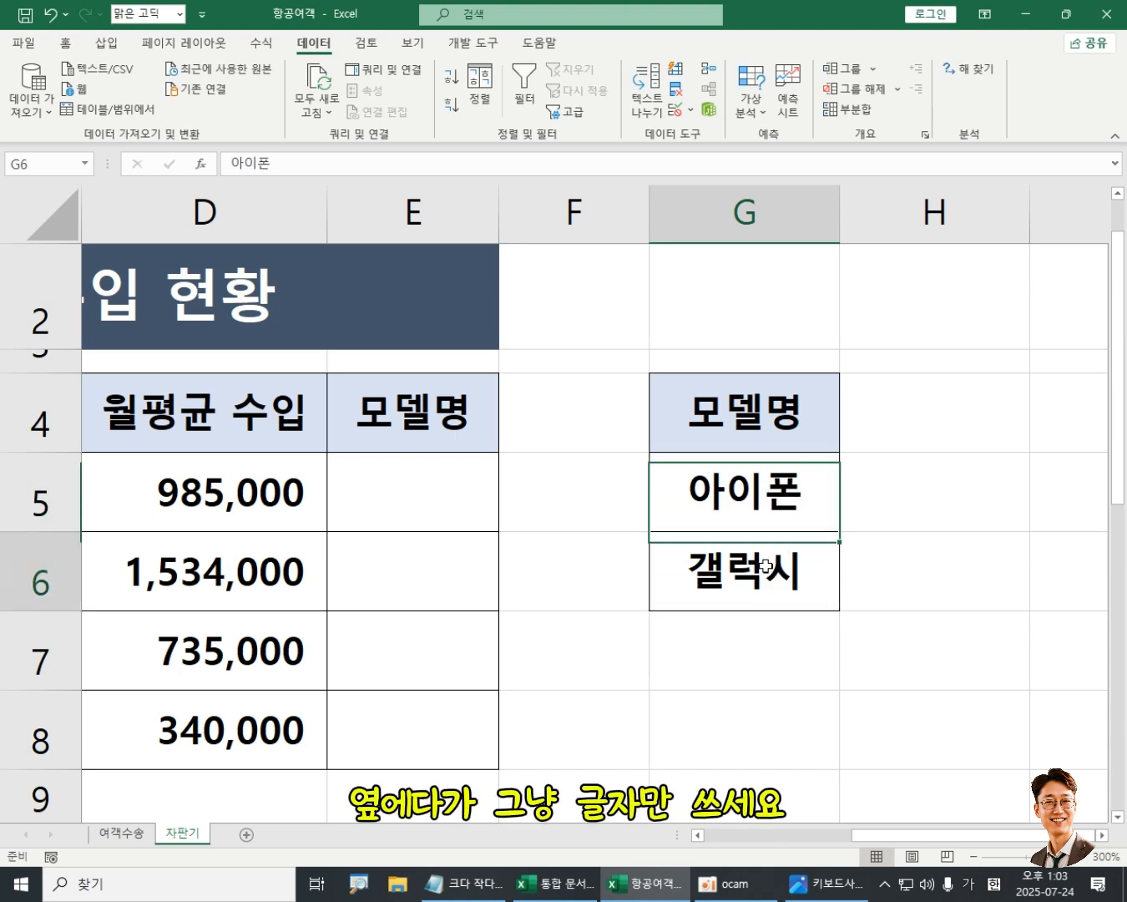
key(Up)
key(Down)
key(Up)
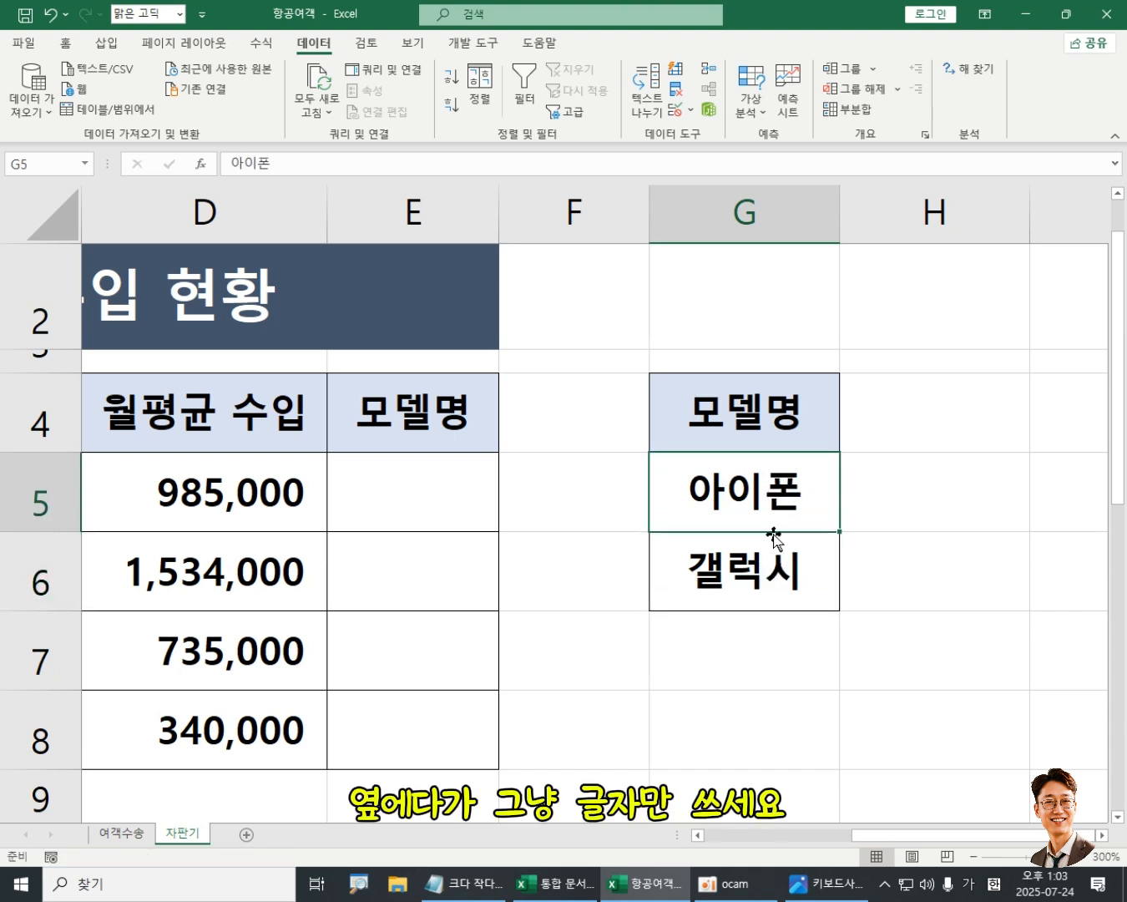
key(Down)
key(Up)
key(Down)
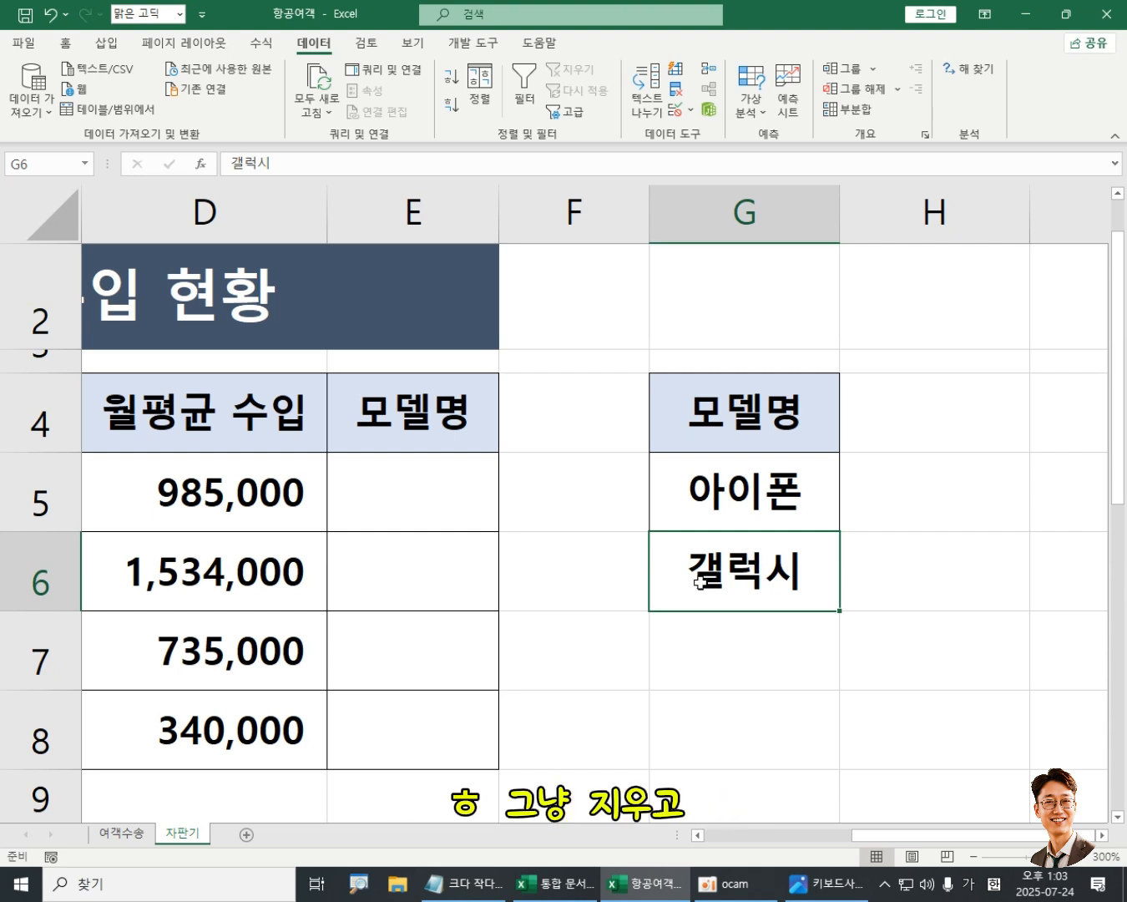
drag(463, 495, 492, 710)
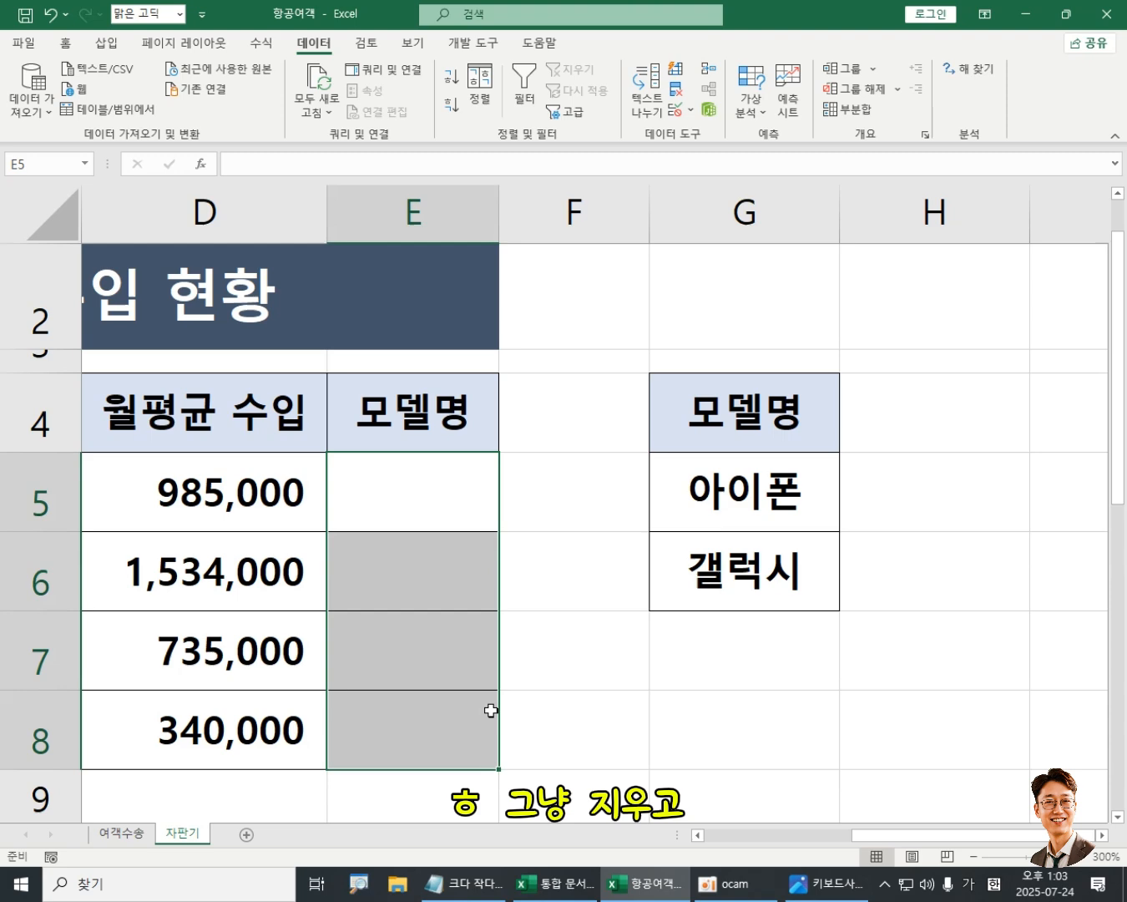
click(756, 511)
click(781, 573)
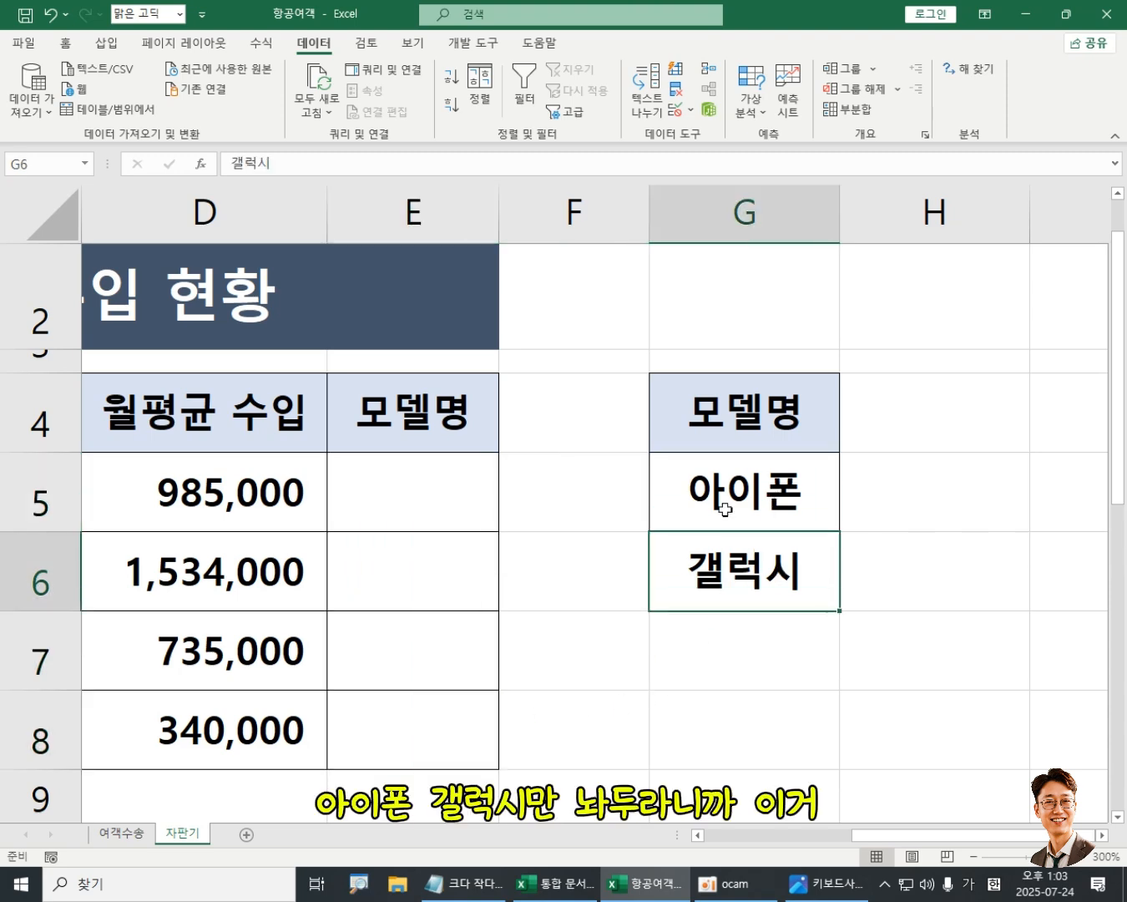
click(434, 482)
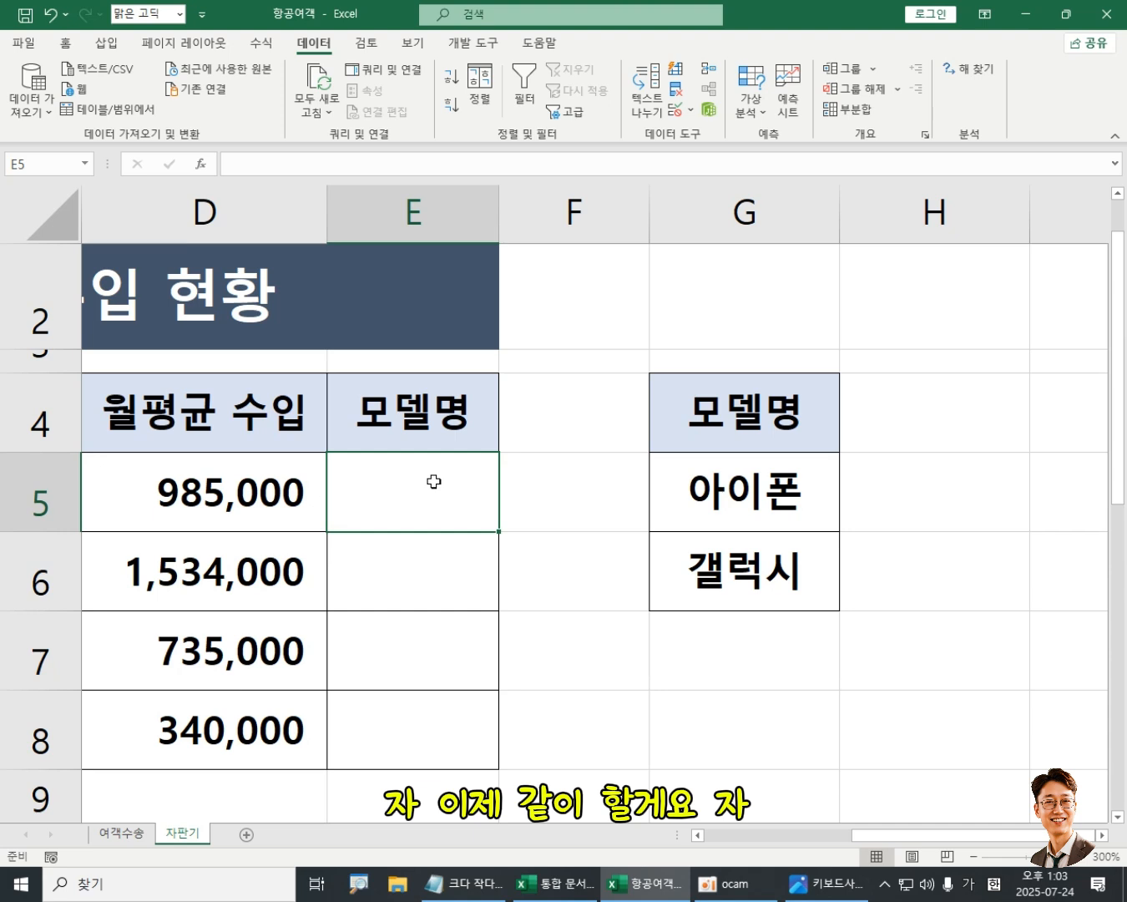
click(733, 713)
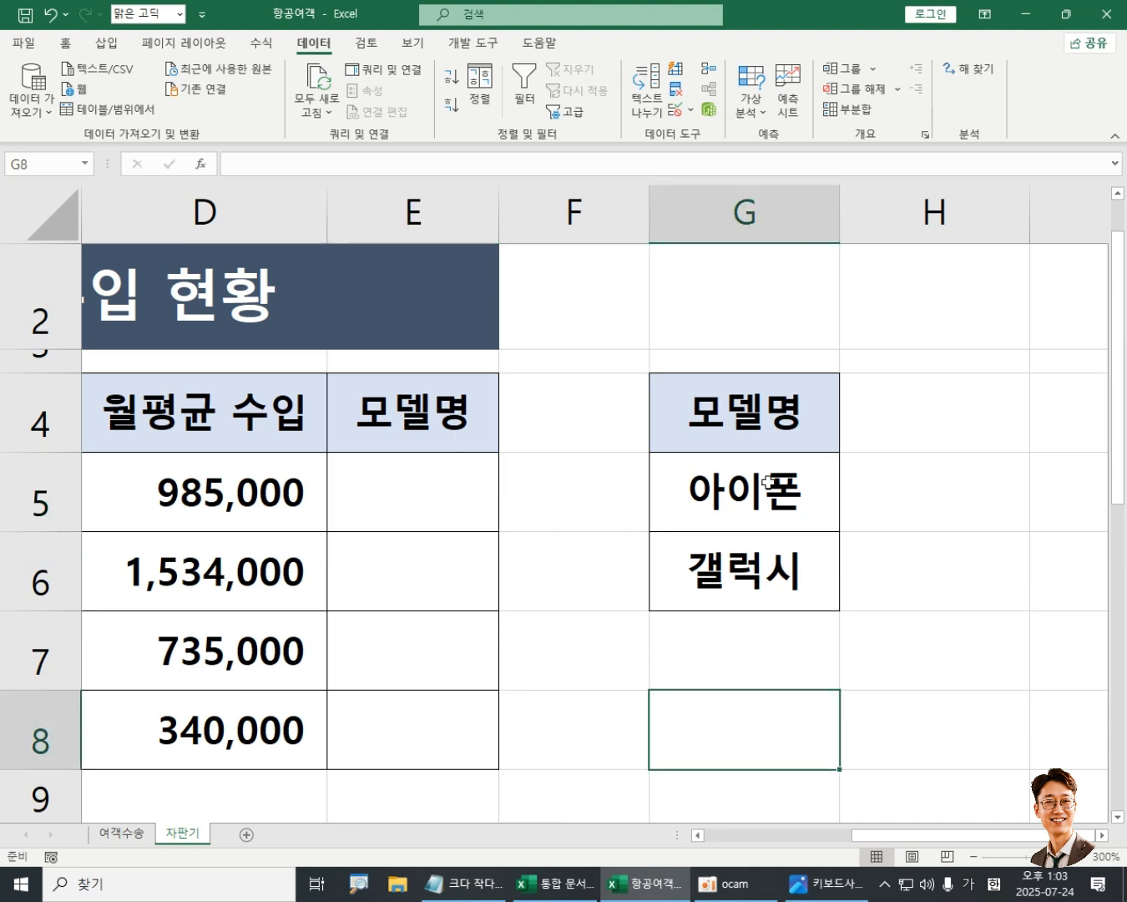
drag(793, 509, 766, 579)
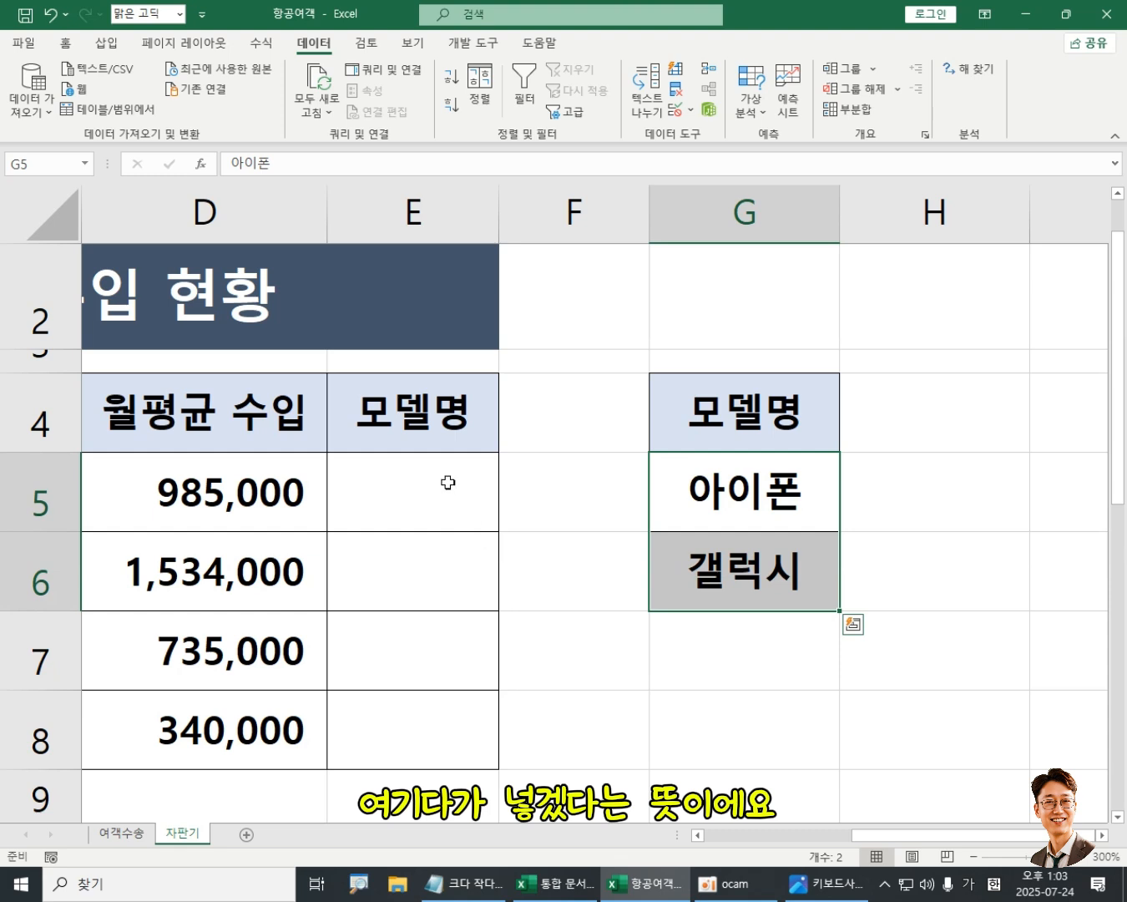
drag(447, 482, 446, 727)
click(740, 500)
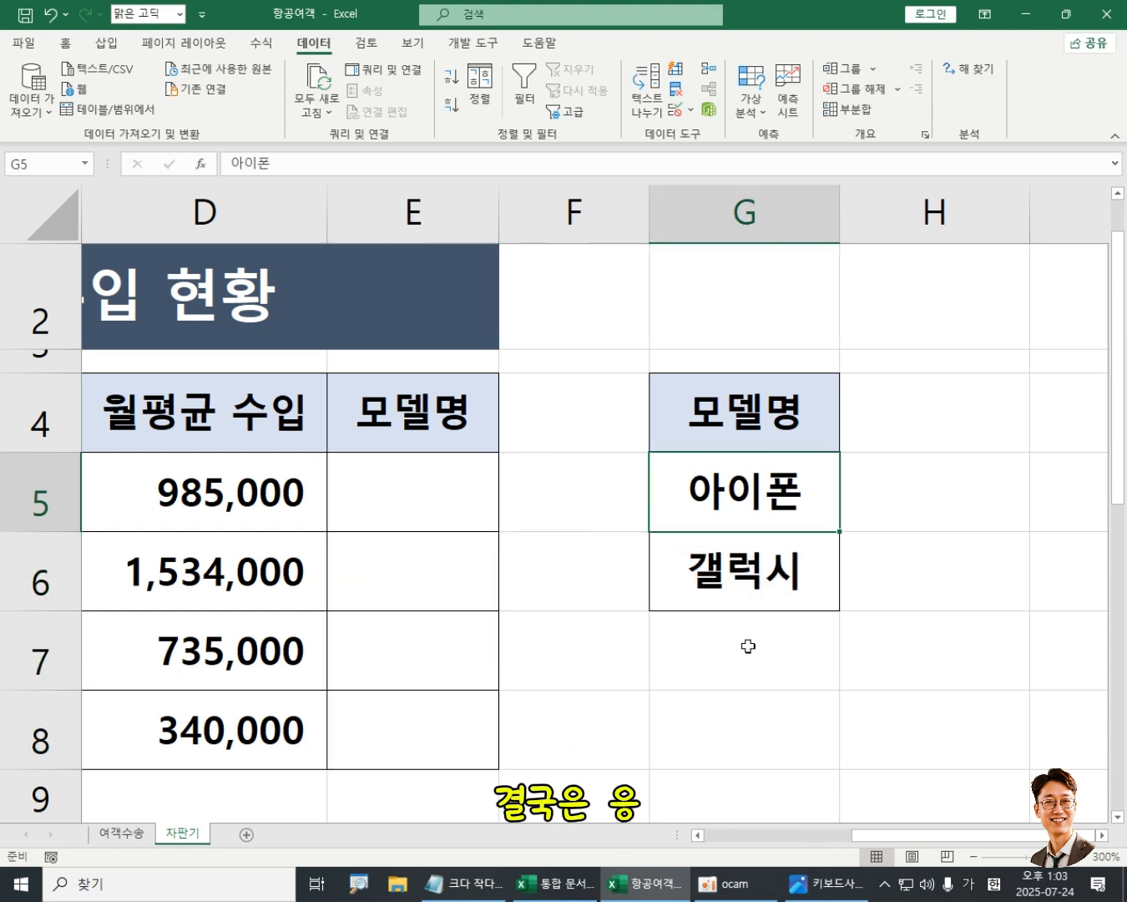
click(743, 638)
click(420, 475)
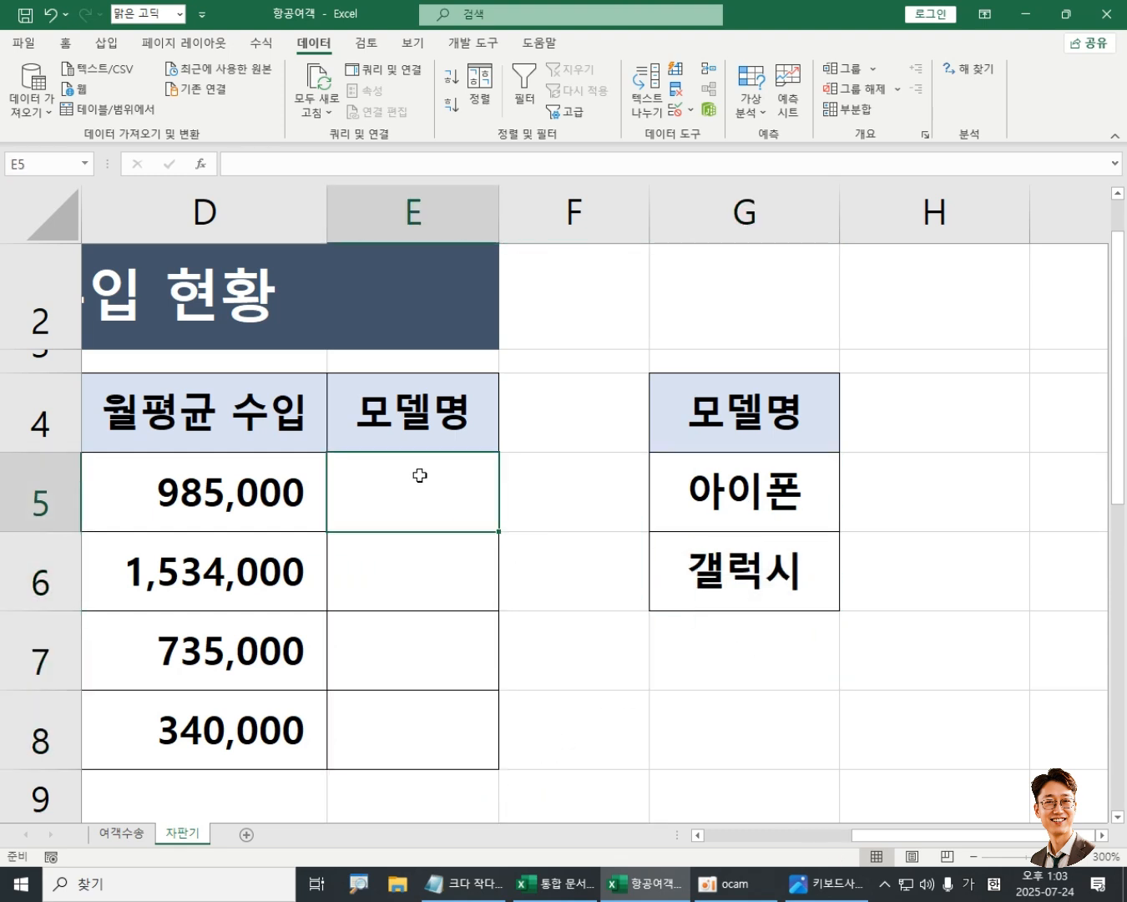
Start a data validation rule for the 모델명 cells E5:E8 with 목록 as the allowed type
drag(418, 470, 415, 737)
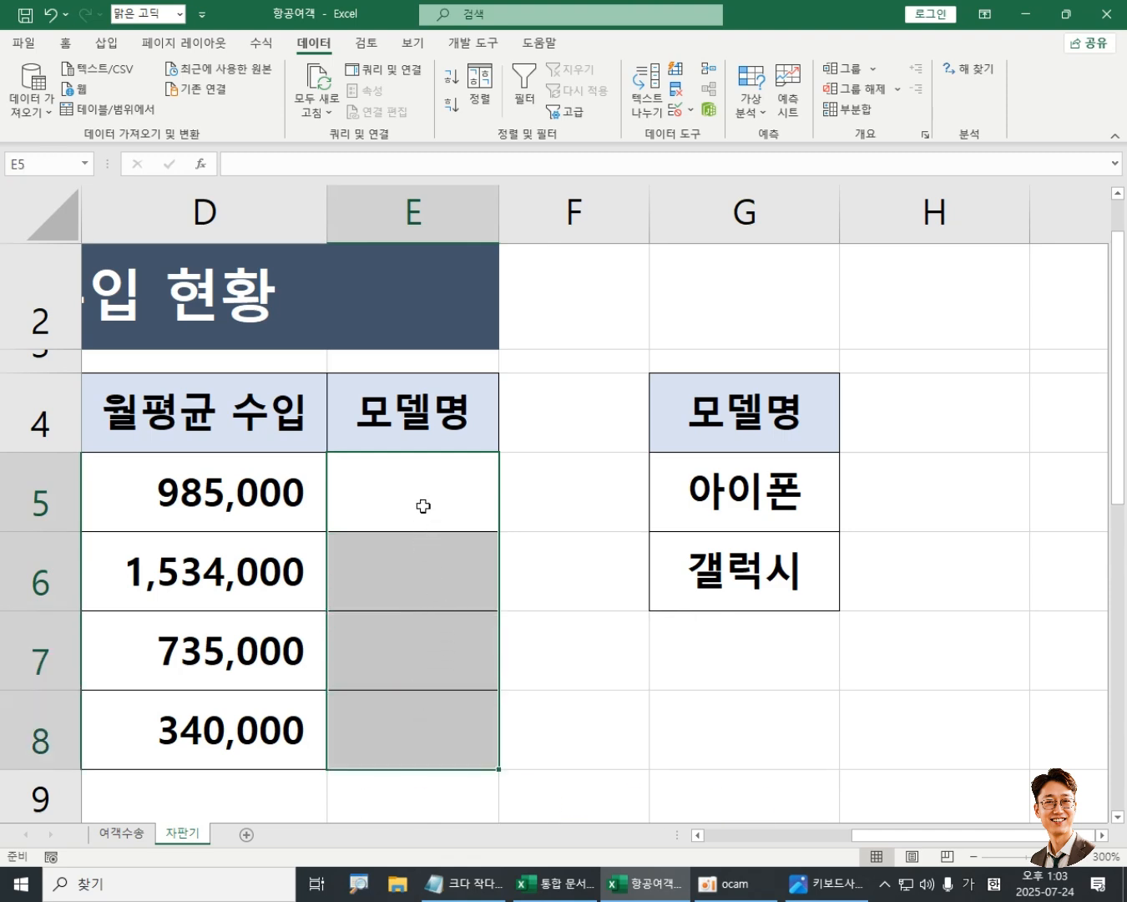
drag(428, 492, 427, 725)
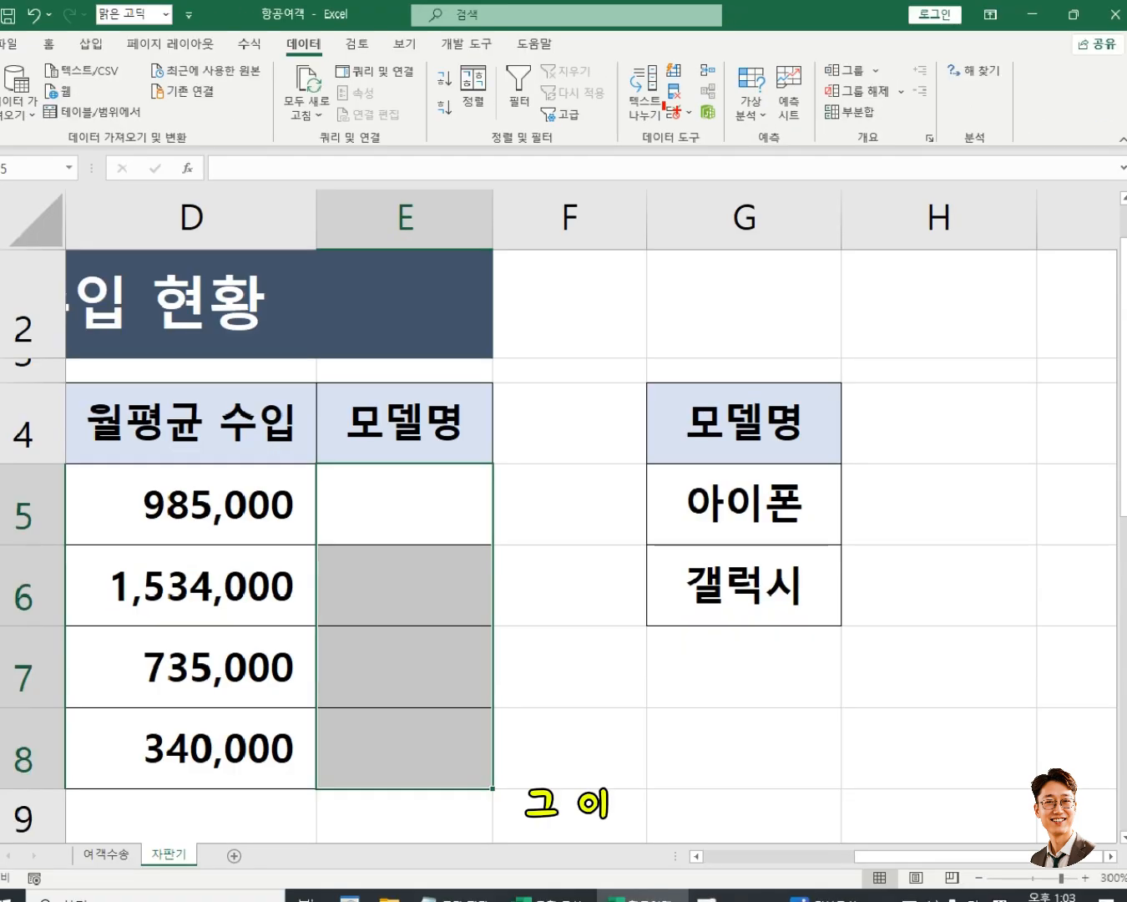
click(691, 110)
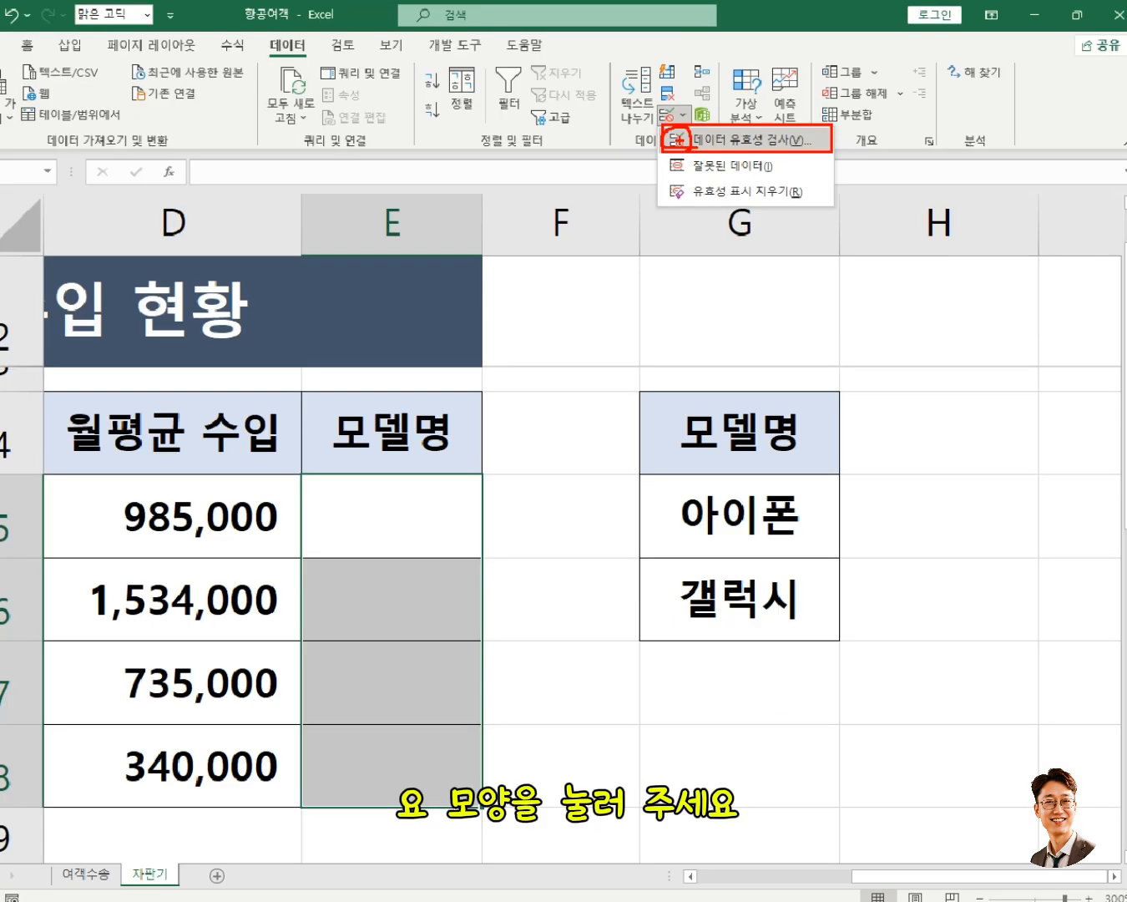
click(685, 116)
click(678, 112)
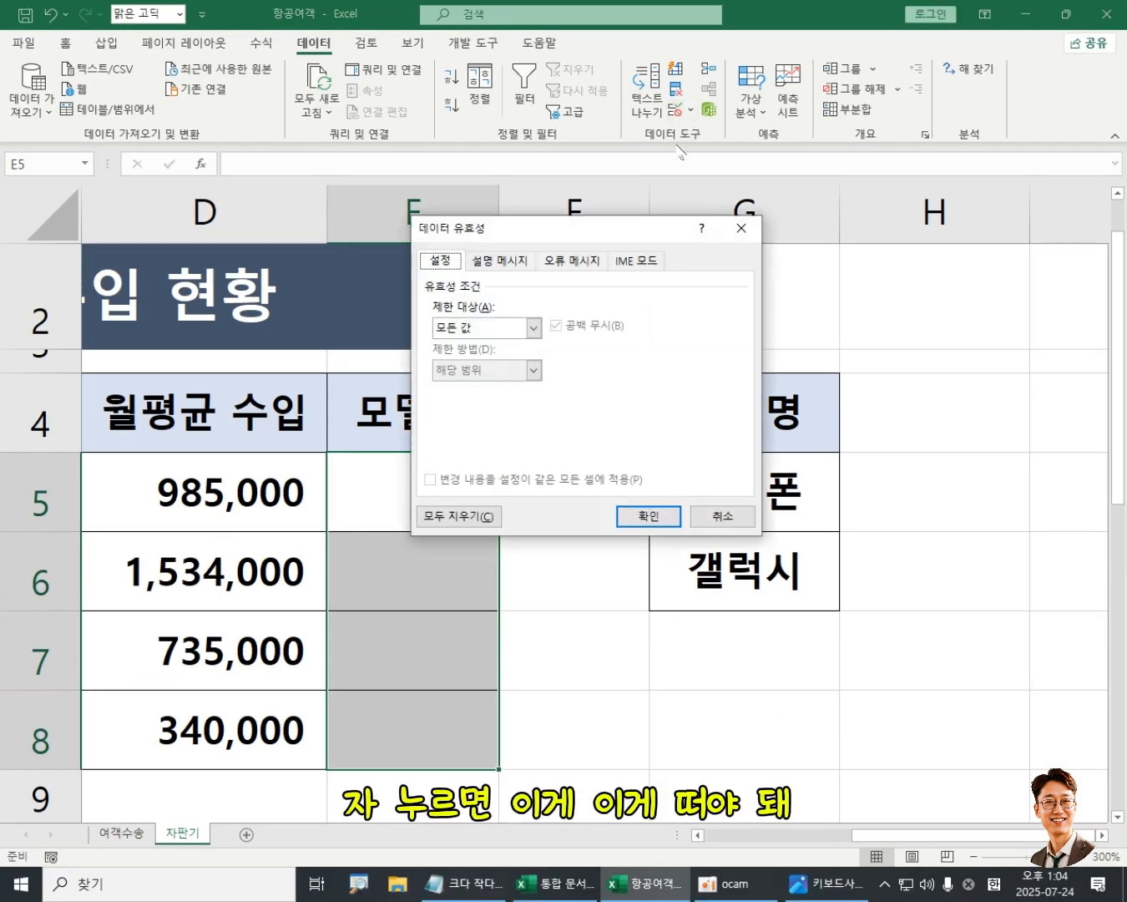
drag(556, 236, 371, 315)
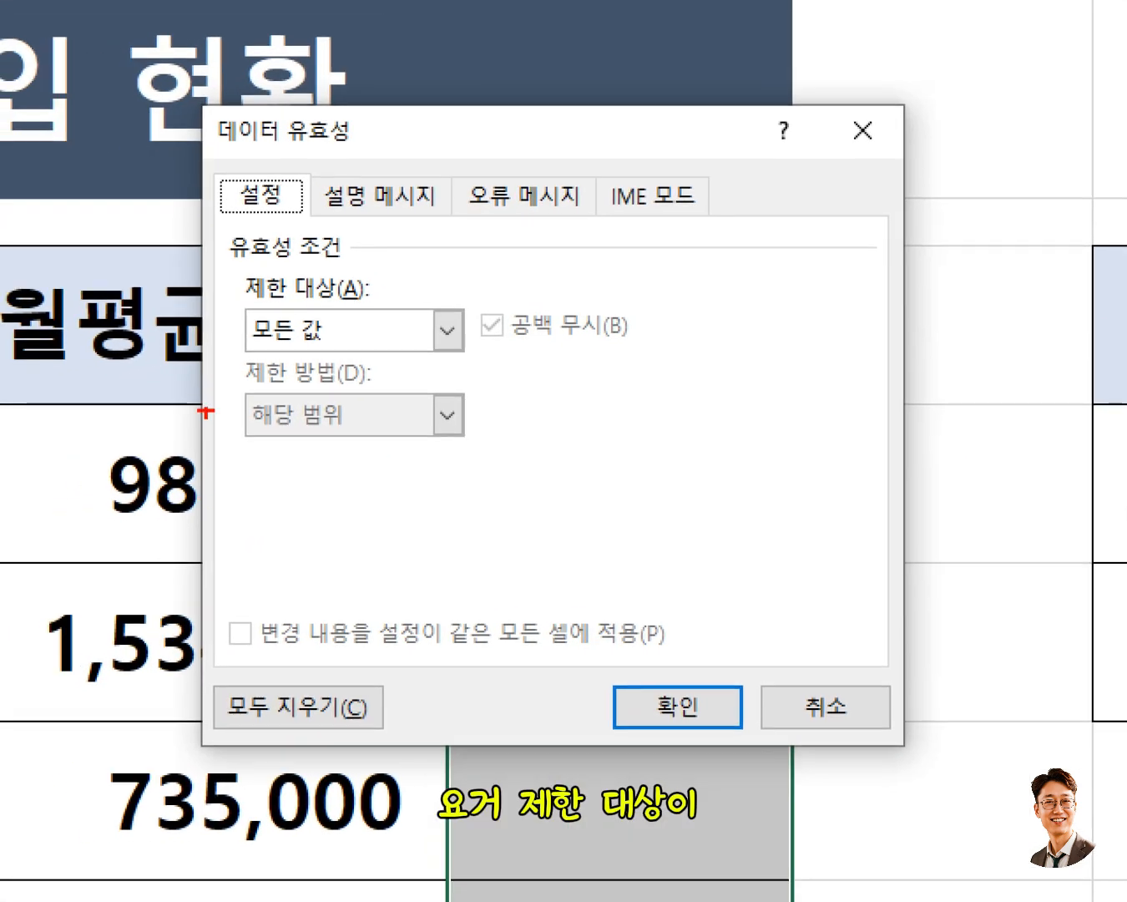
drag(222, 383, 282, 434)
drag(354, 367, 373, 364)
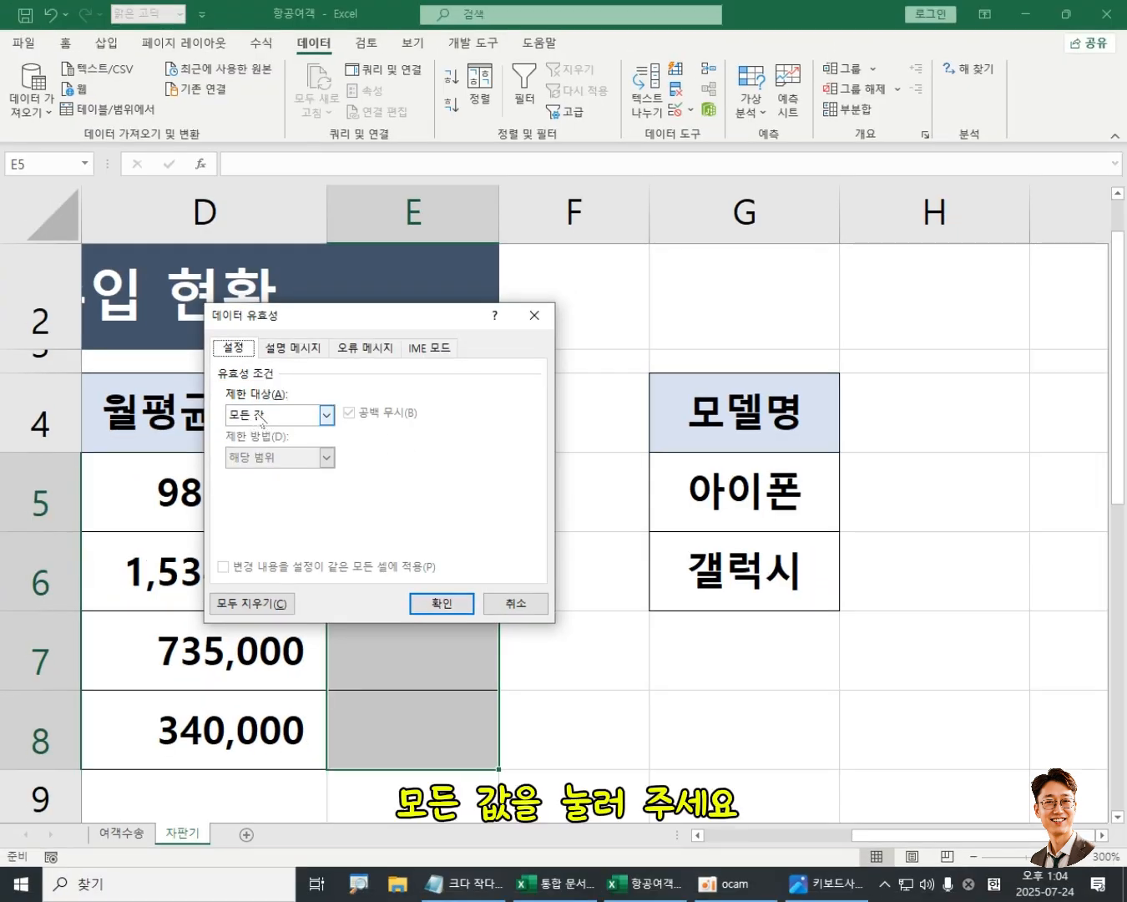
click(261, 415)
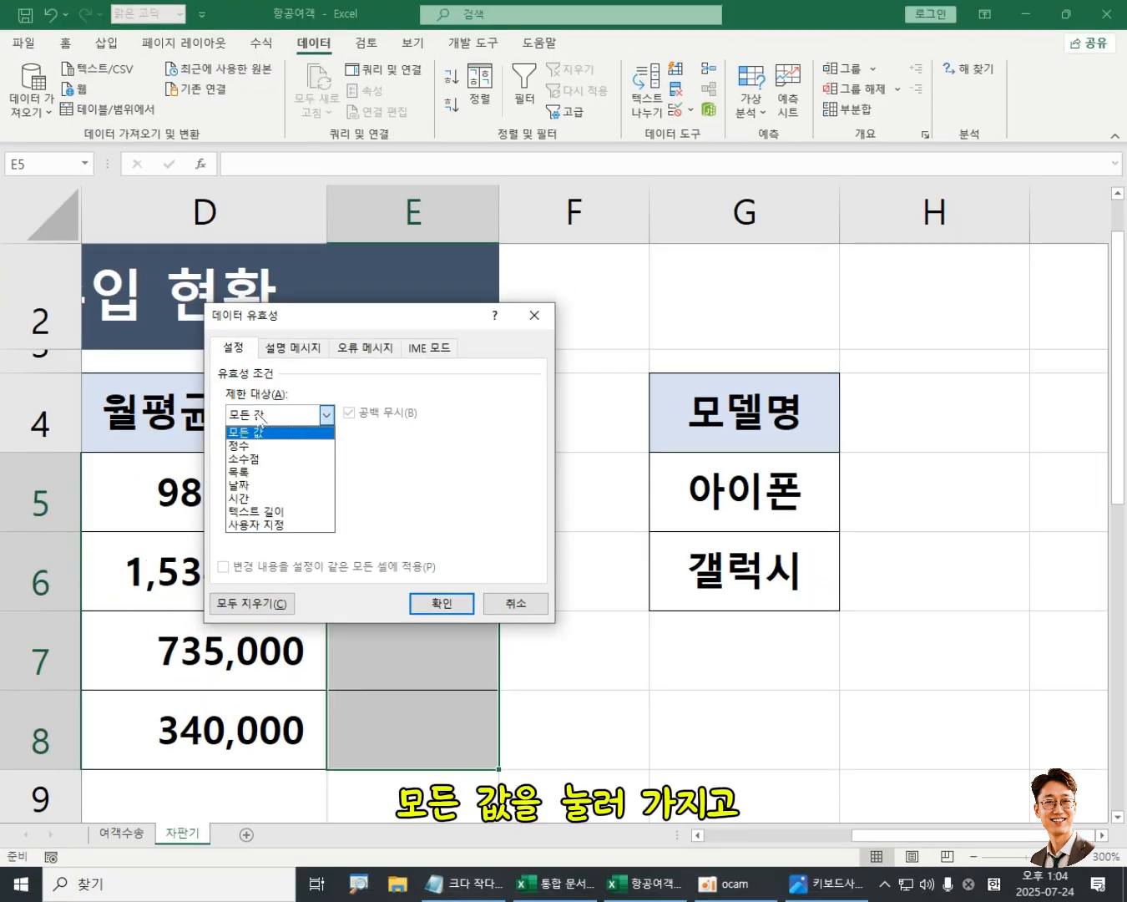
click(264, 472)
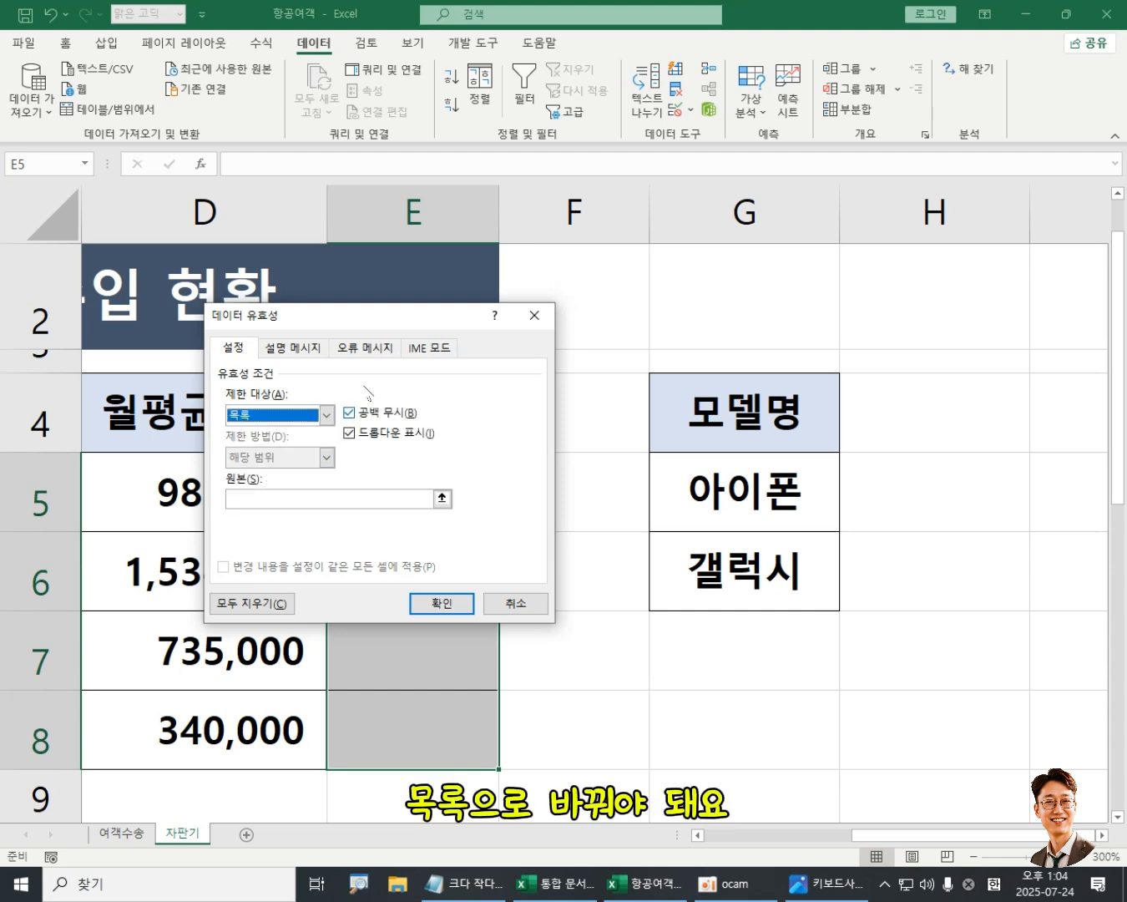
Use the model names in G5:G6 as the list source (=$G$5:$G$6) and apply the validation rule
drag(388, 316, 462, 162)
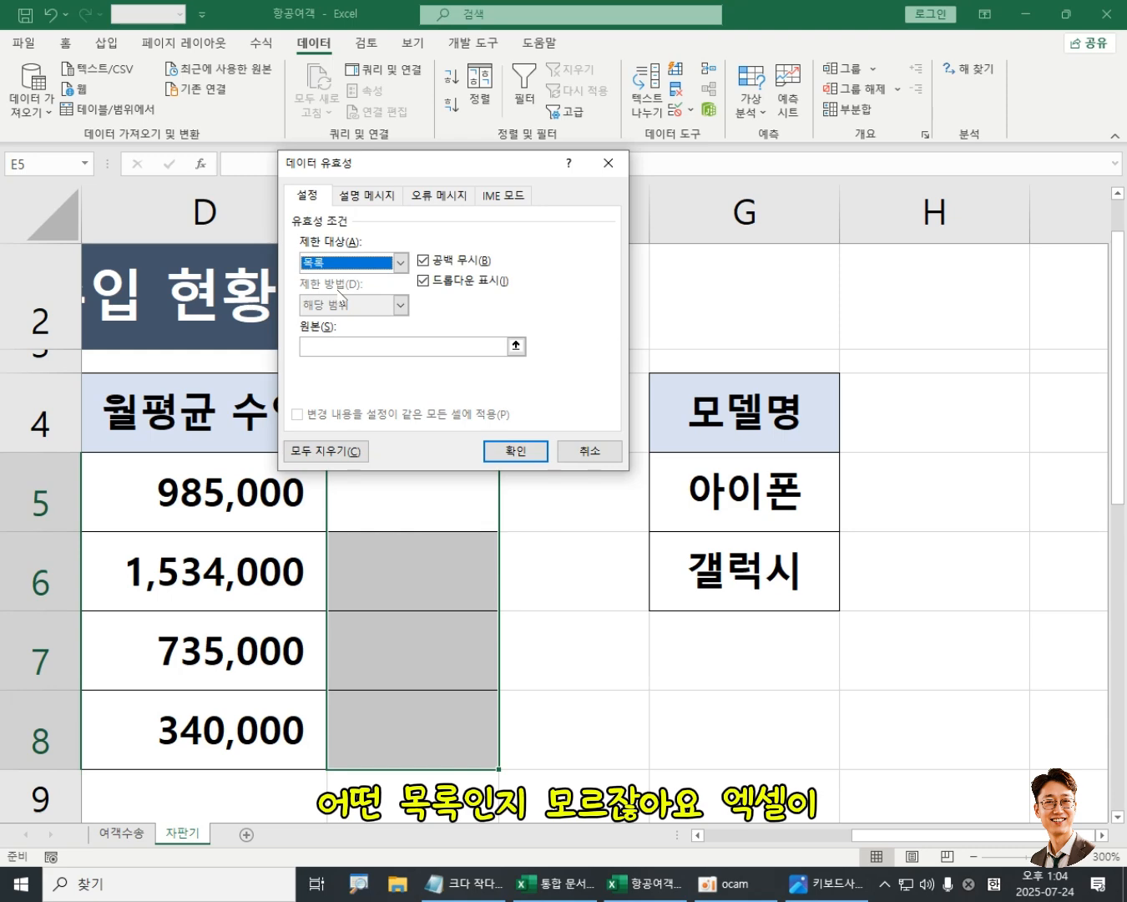
click(318, 346)
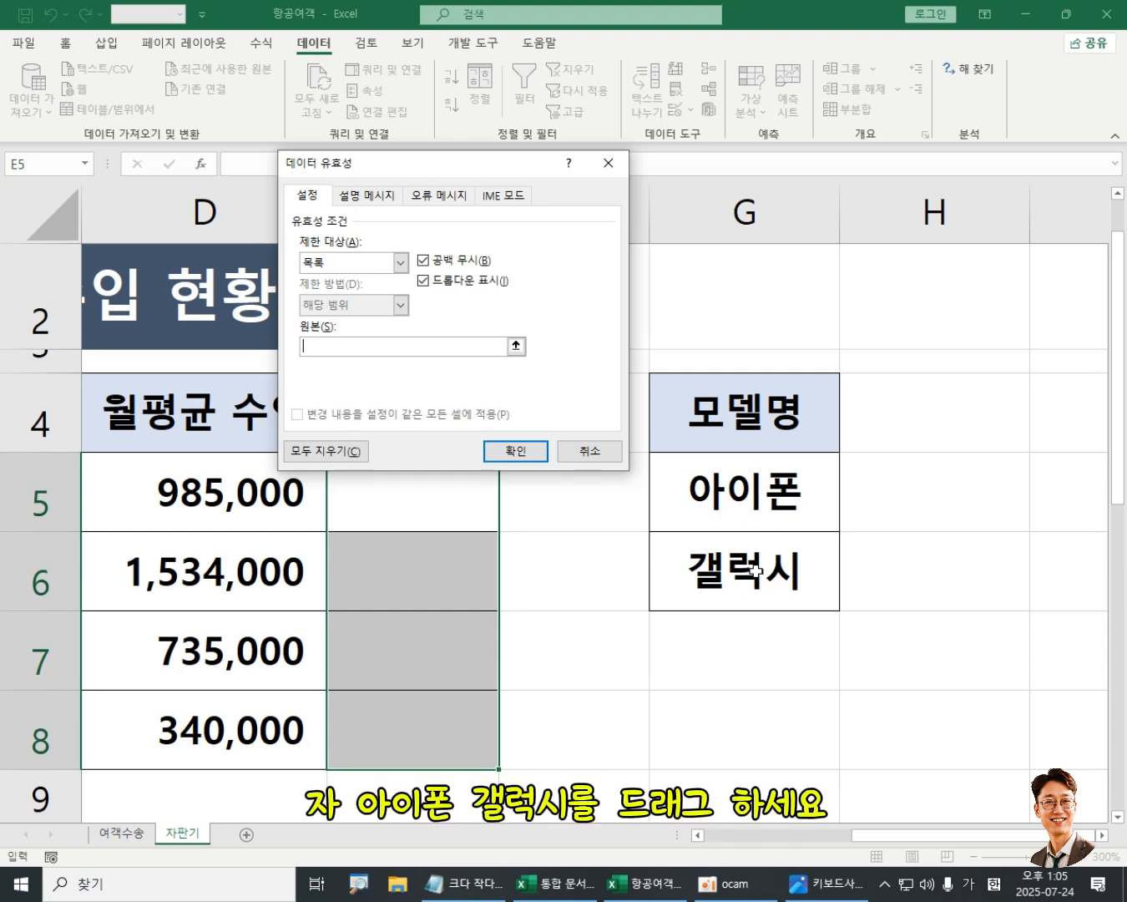
drag(761, 489, 764, 574)
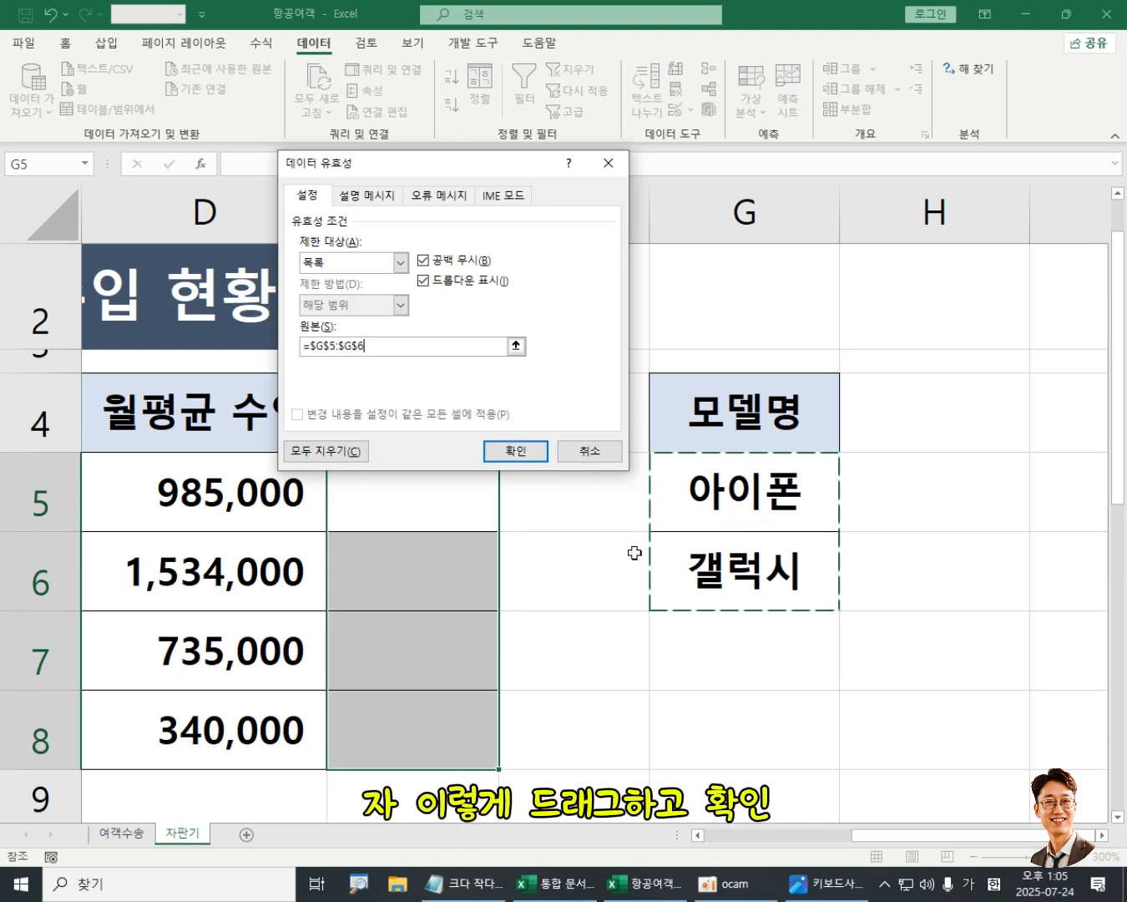
click(527, 460)
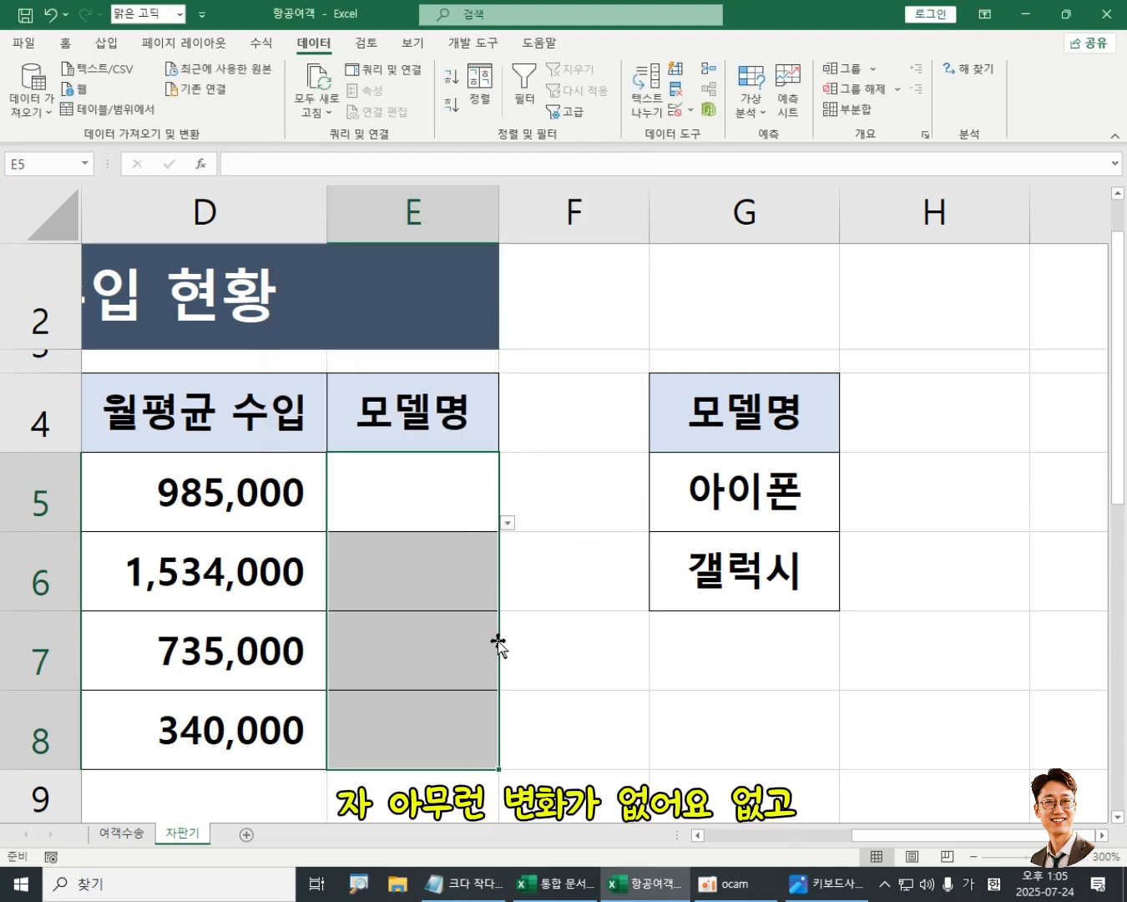
View the 모델명 dropdown choices of cell E5 and close the list without choosing one
click(413, 489)
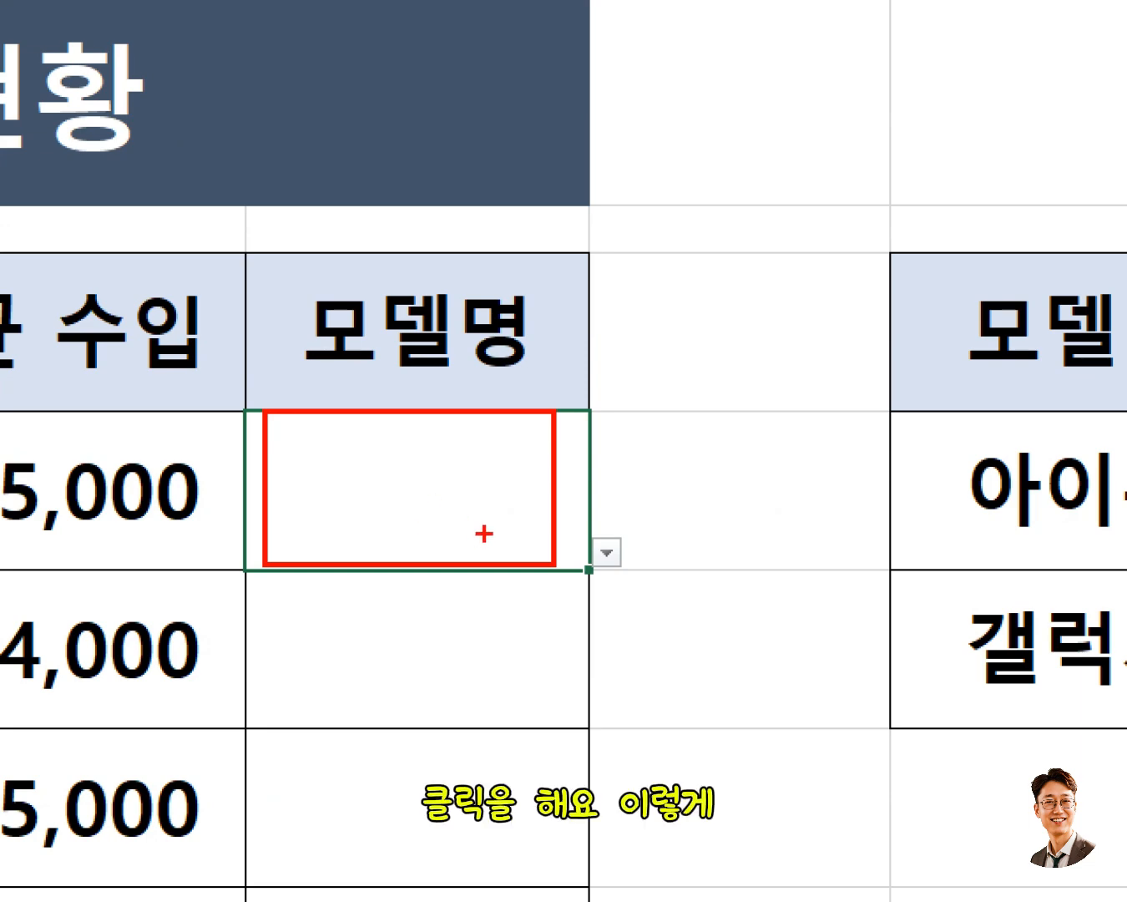
mouse_move(494, 548)
mouse_down()
mouse_move(307, 469)
mouse_move(412, 592)
mouse_up()
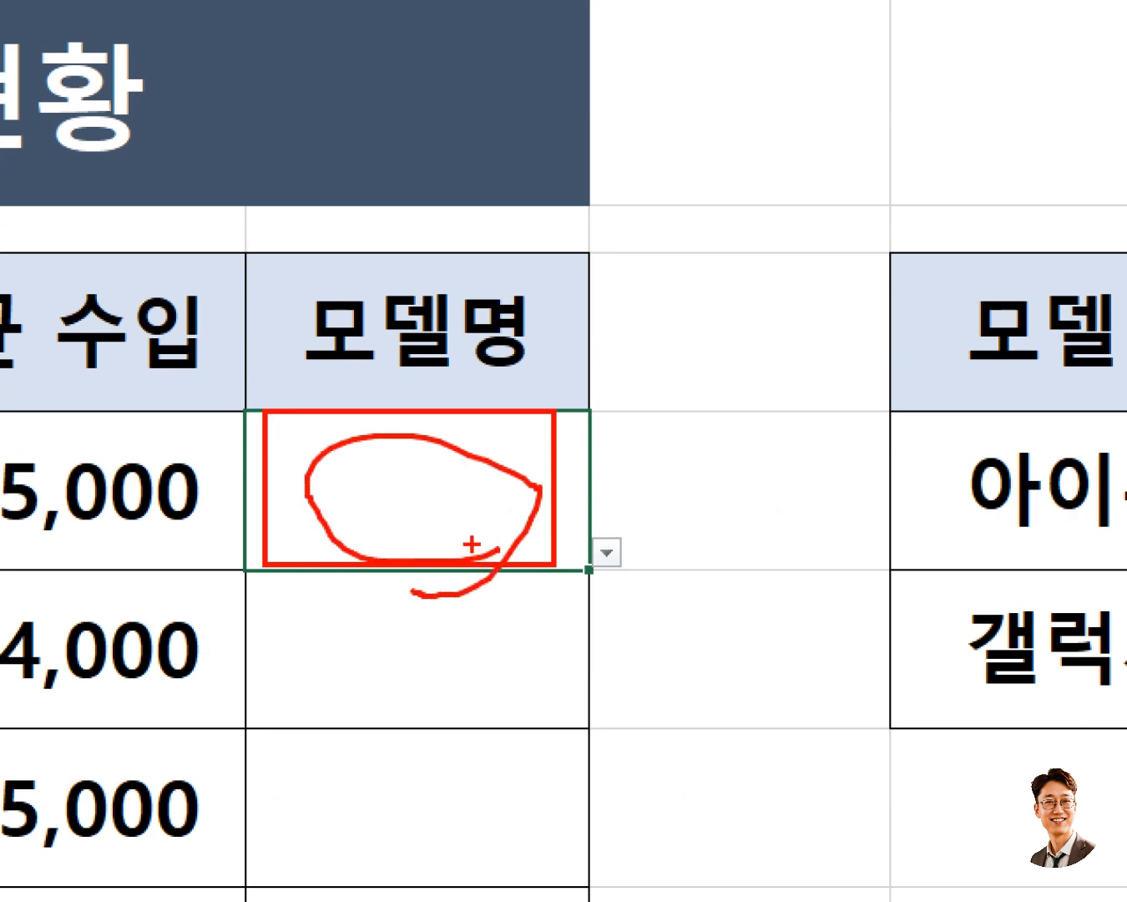
mouse_move(496, 551)
mouse_down()
mouse_move(376, 493)
mouse_move(417, 443)
mouse_move(418, 501)
mouse_move(429, 502)
mouse_up()
drag(587, 511, 644, 590)
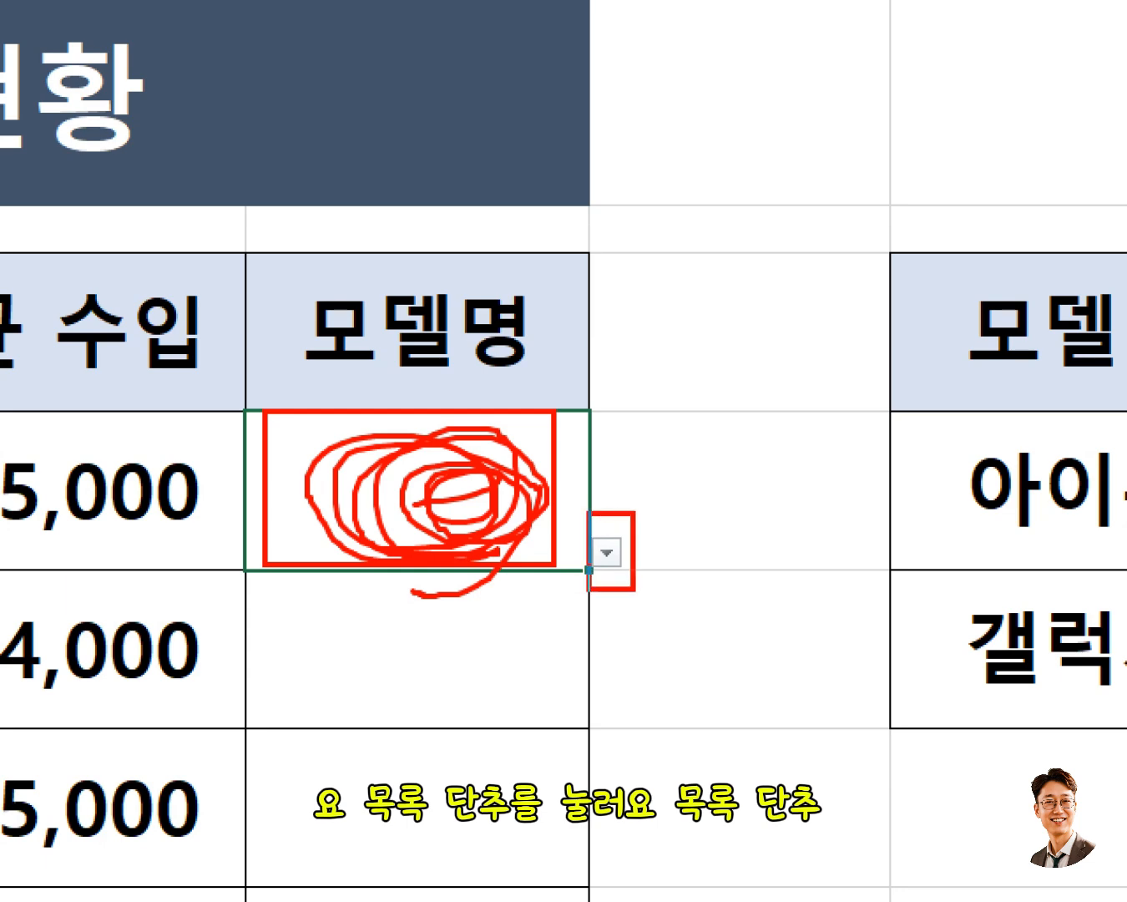
key(Escape)
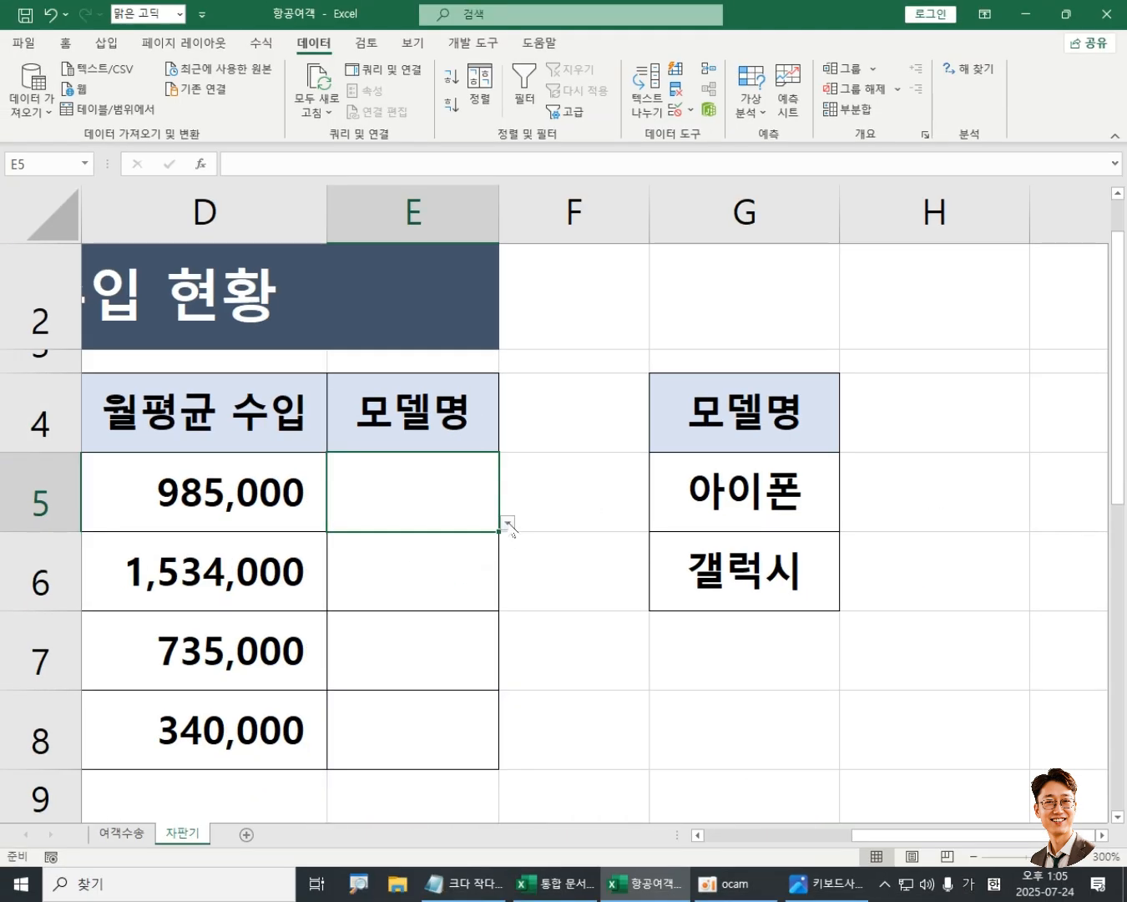
click(507, 524)
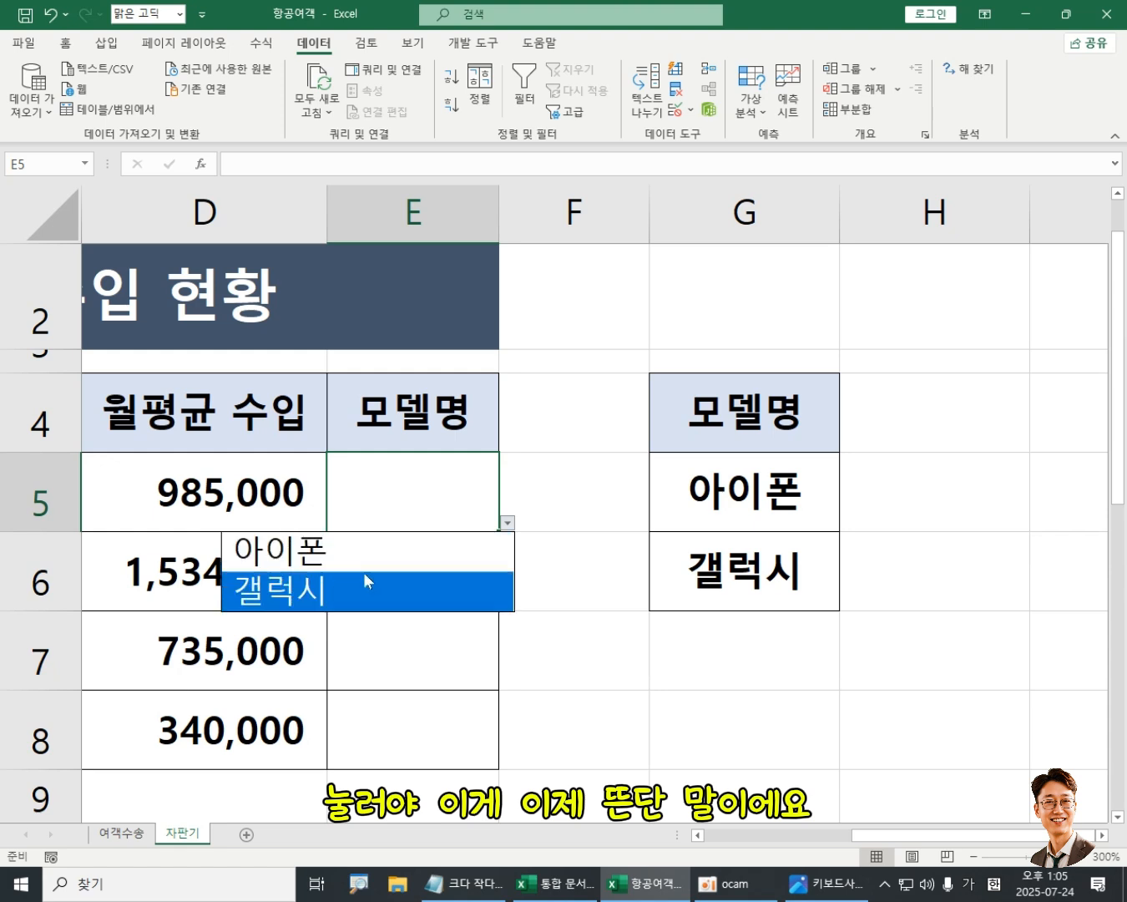
click(415, 495)
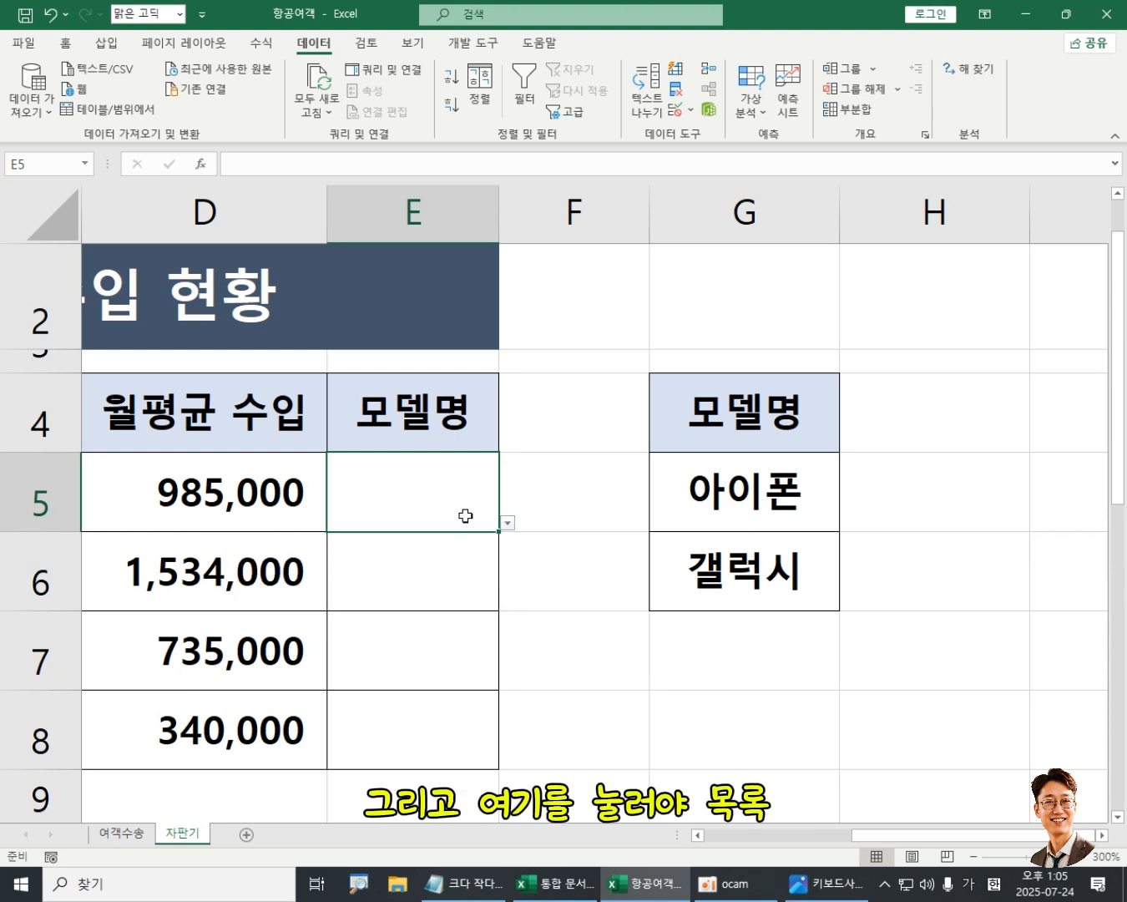
Choose 아이폰 from the 모델명 dropdown for cell E5 and 갤럭시 for cell E6
click(508, 523)
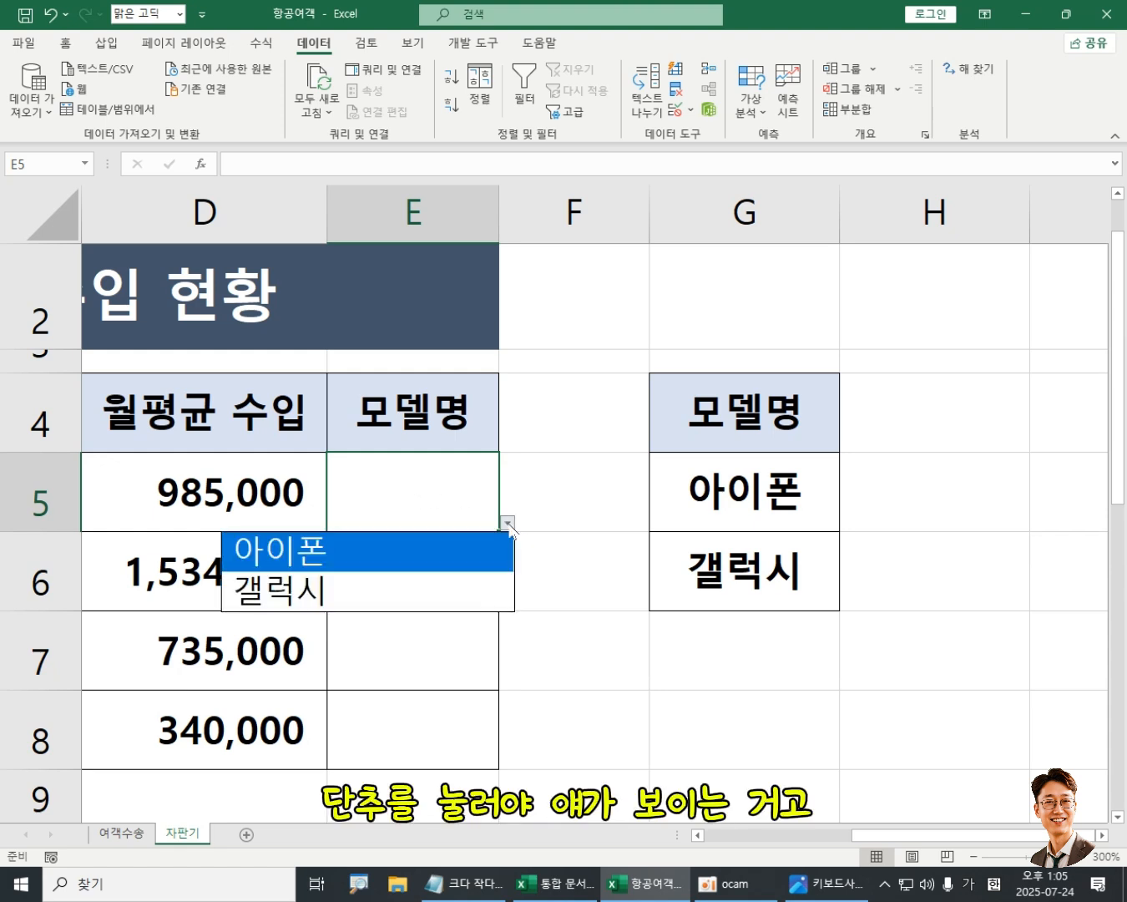
click(332, 547)
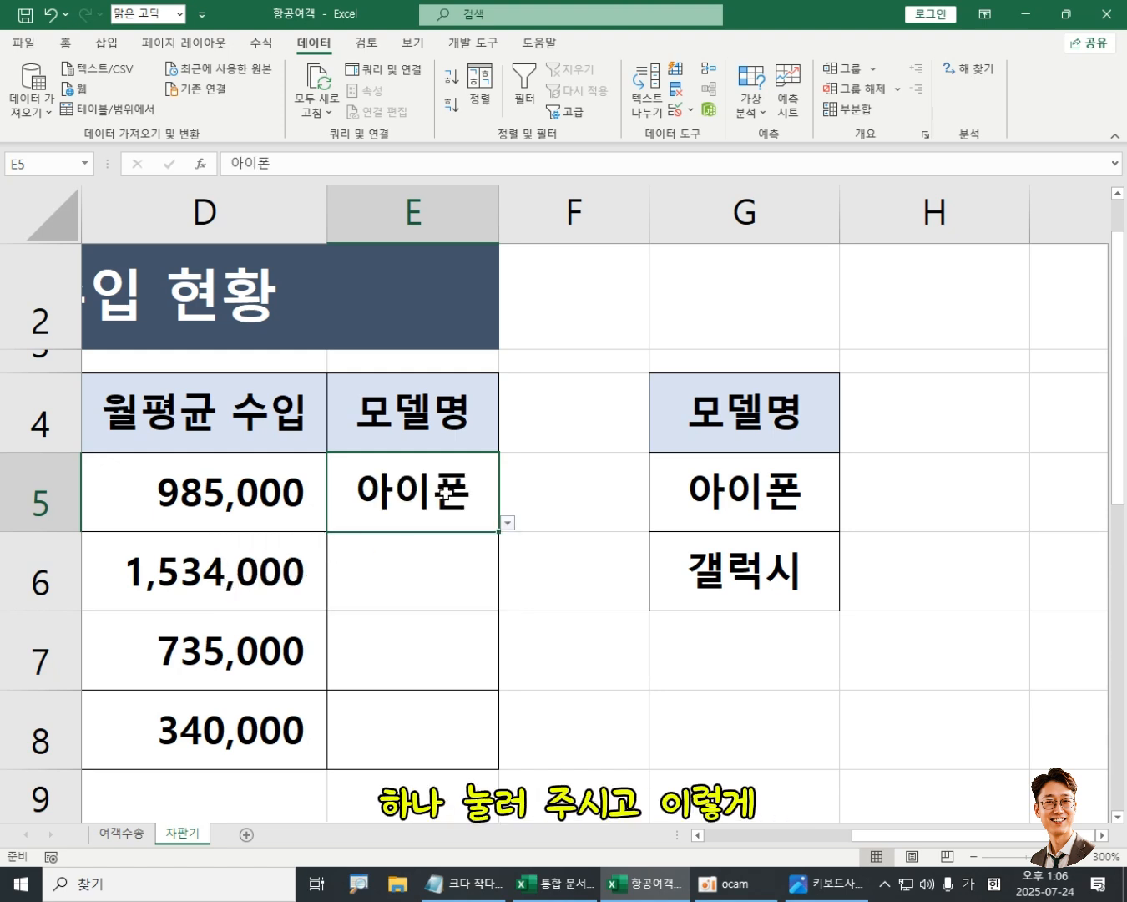
click(426, 580)
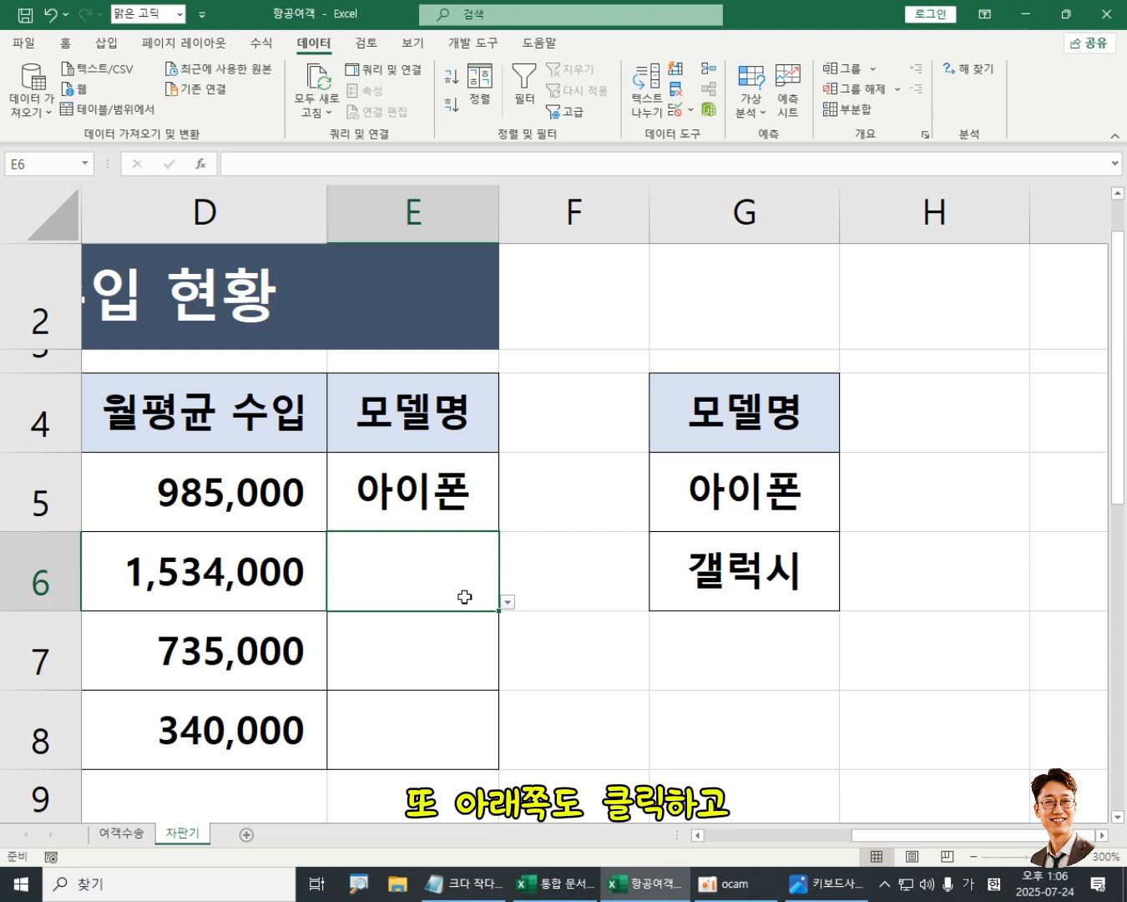
click(508, 603)
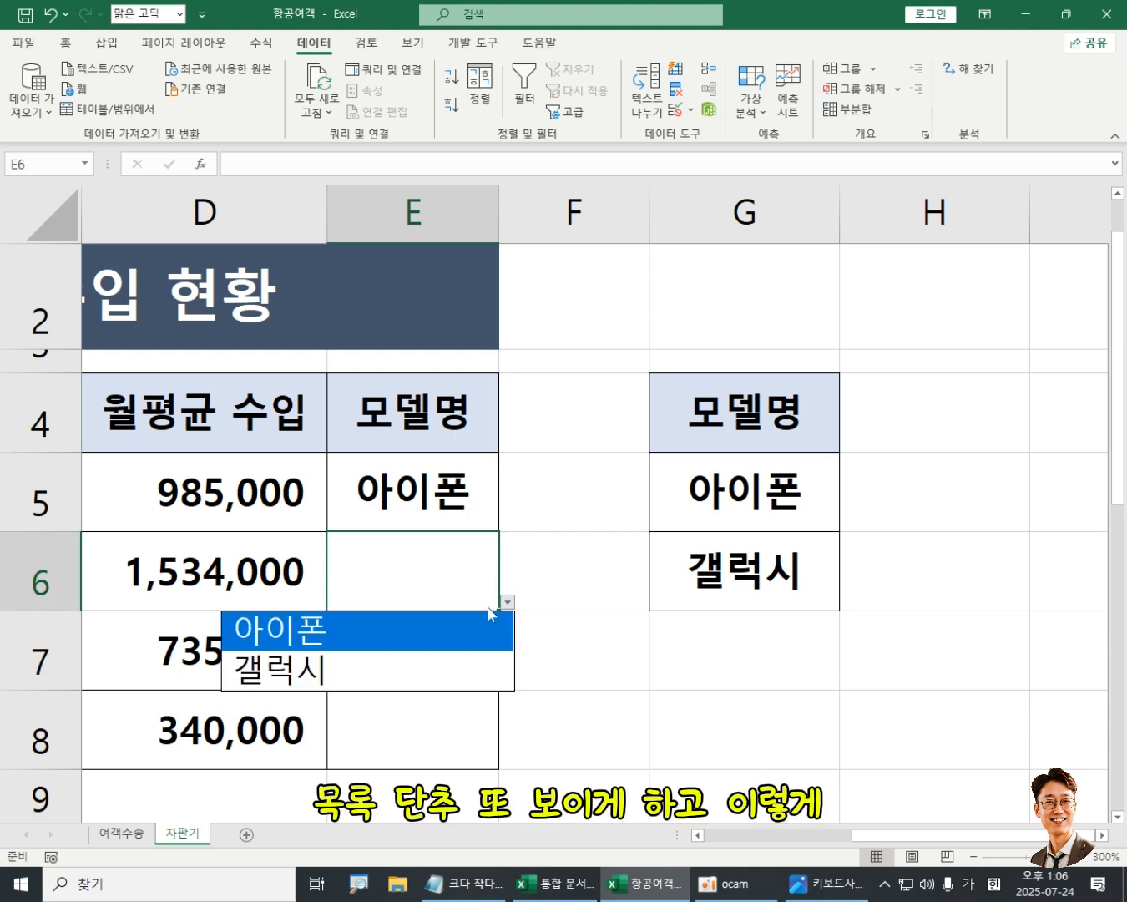
click(411, 664)
Choose 갤럭시 from the 모델명 dropdown for cell E7 and 아이폰 for cell E8
click(438, 639)
click(507, 682)
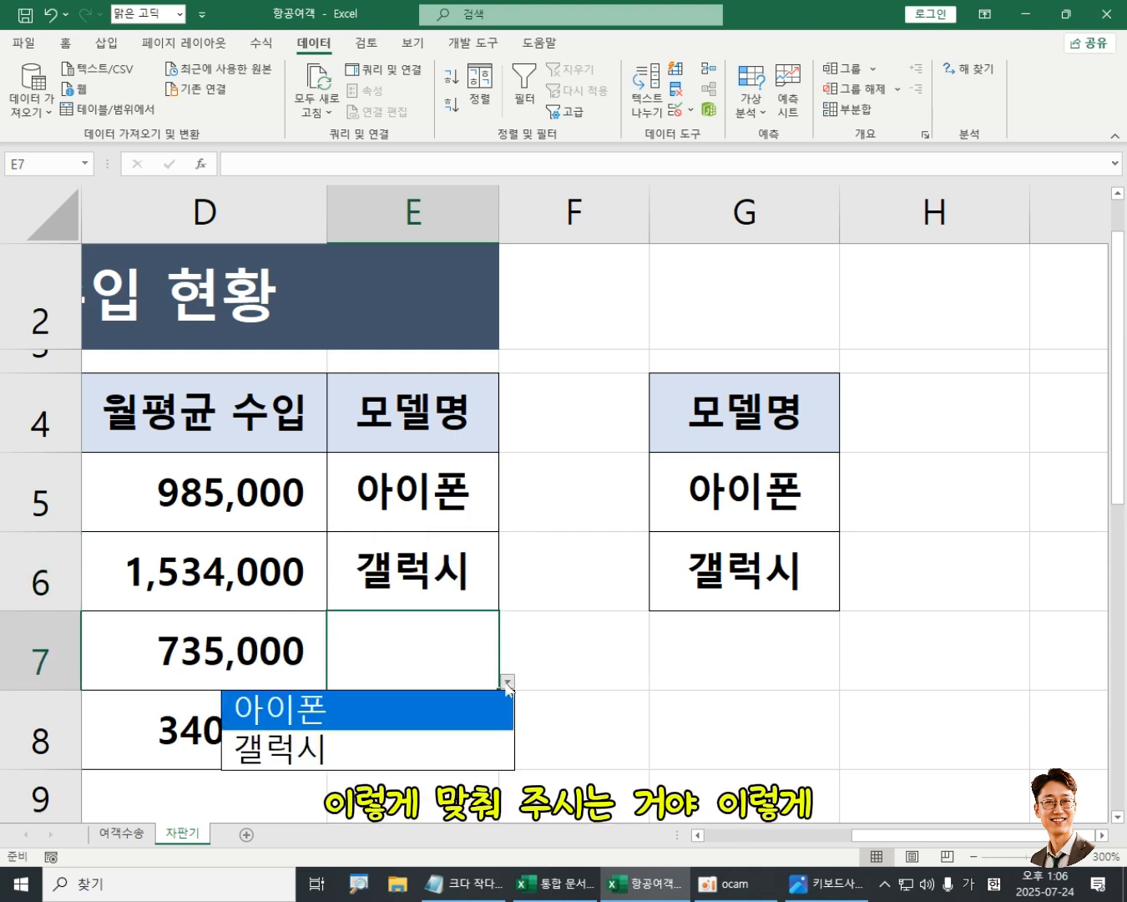
click(433, 747)
click(442, 717)
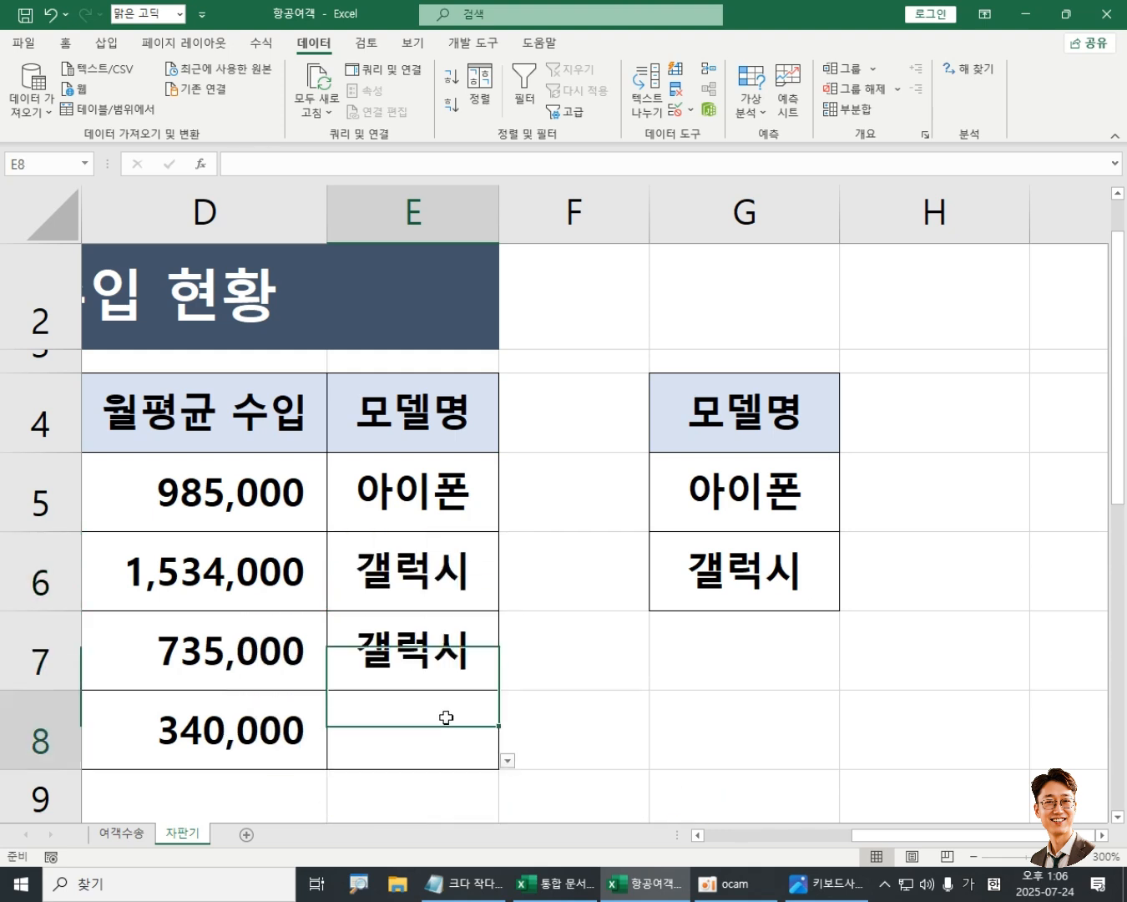
click(507, 761)
click(379, 795)
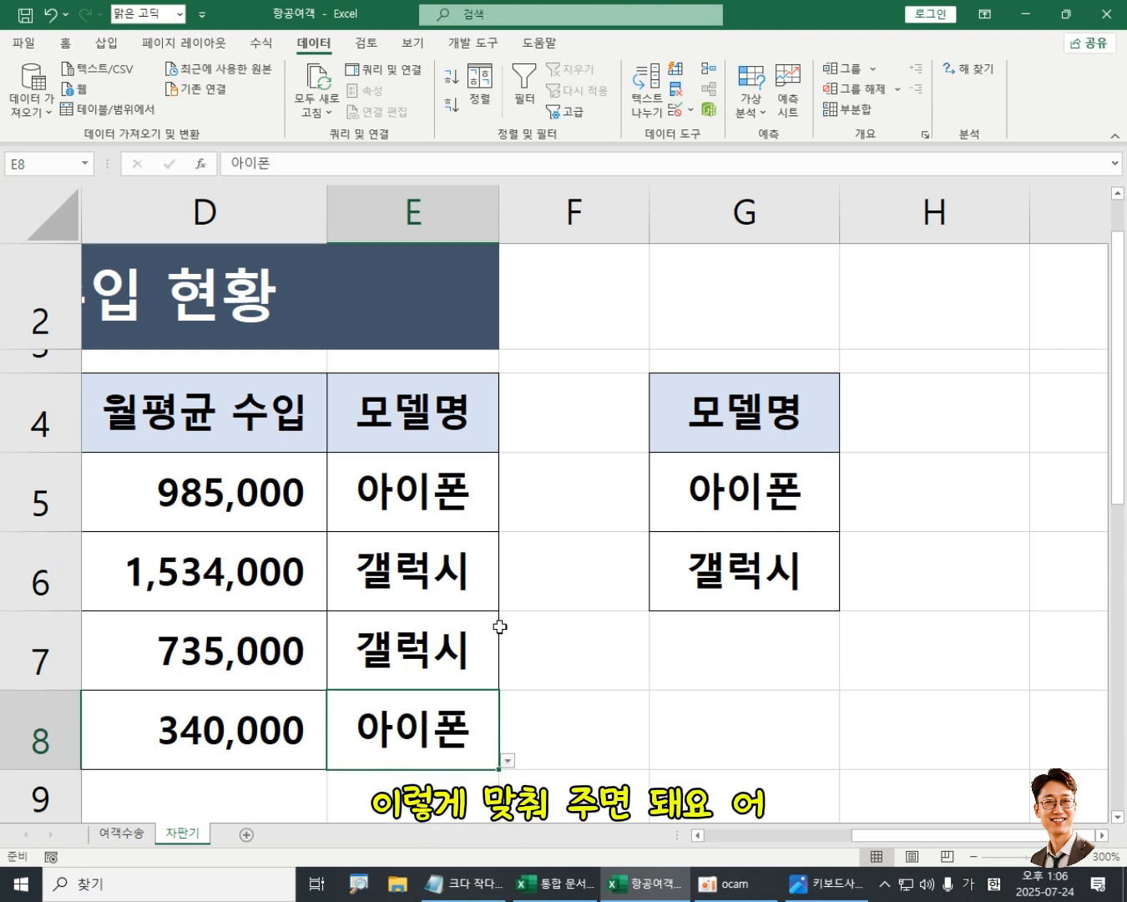
click(452, 476)
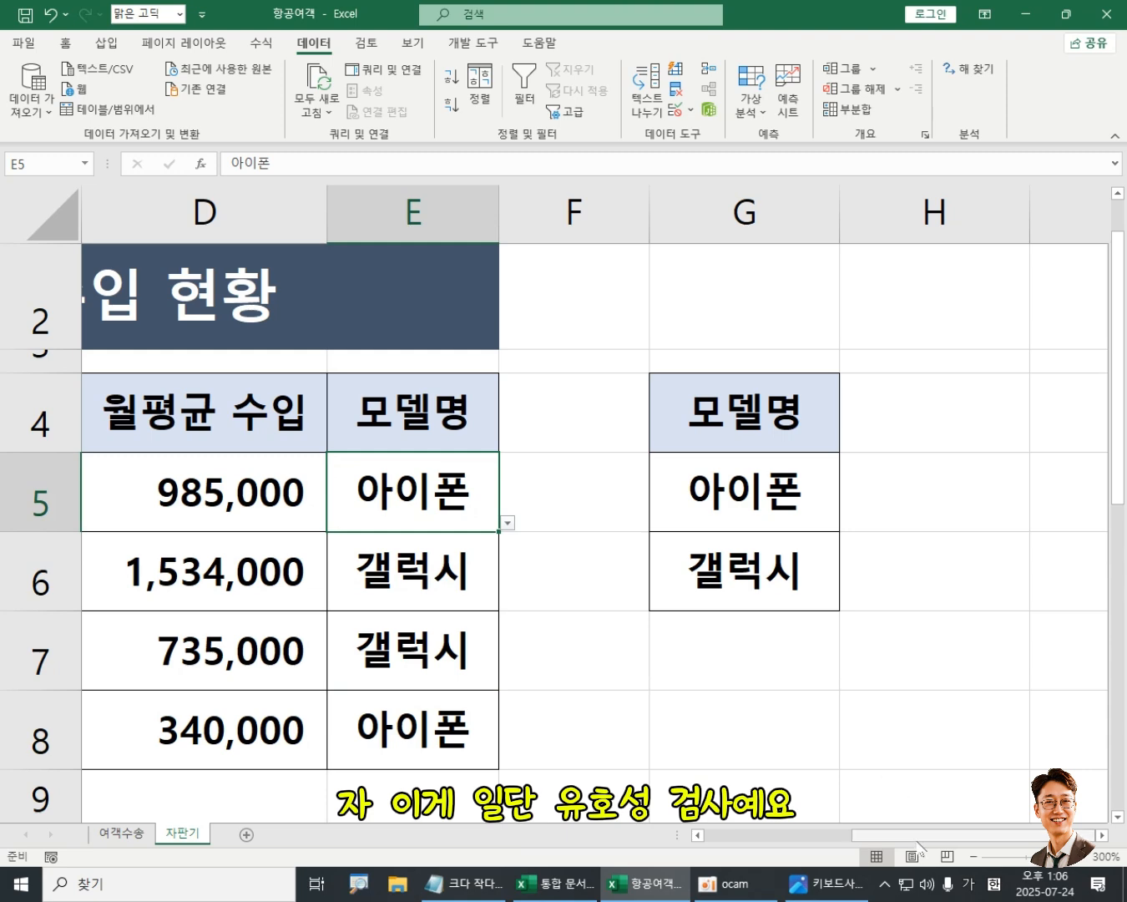
drag(923, 835, 742, 852)
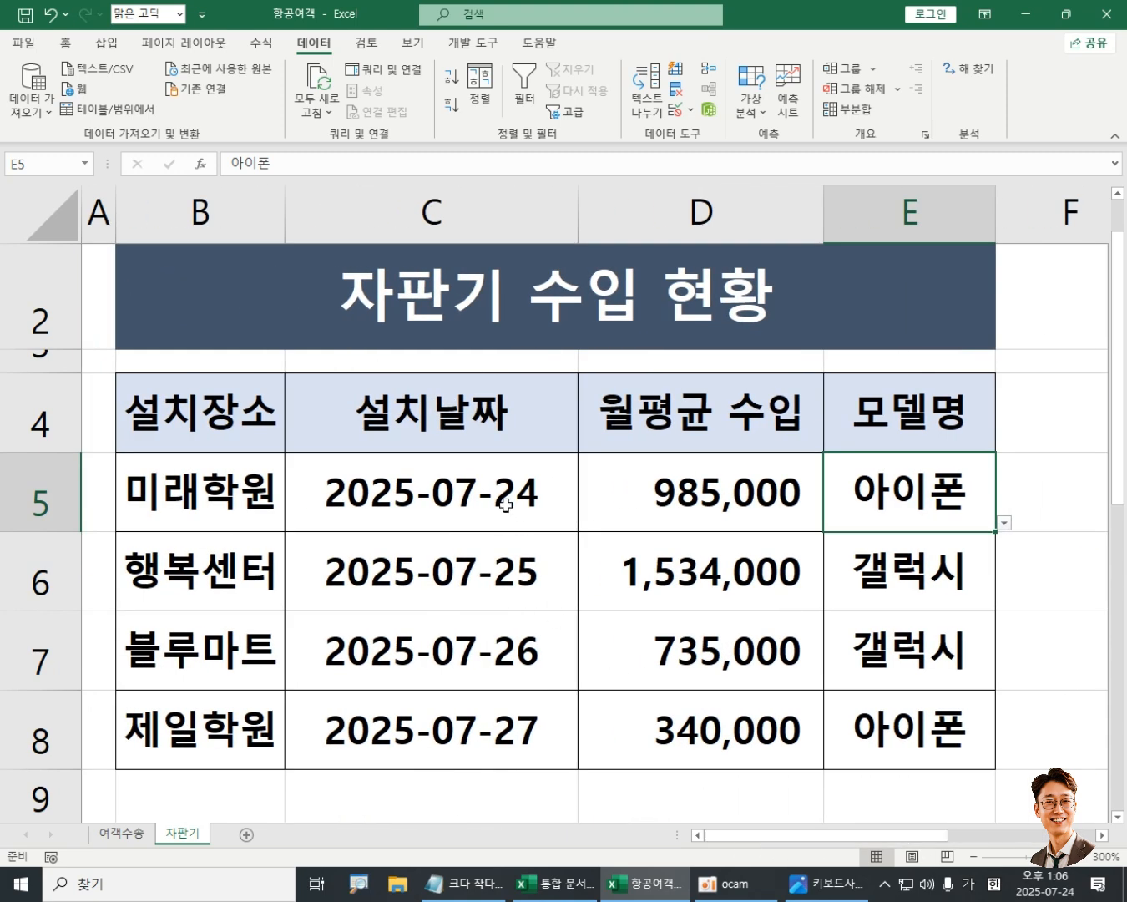
drag(700, 496, 801, 738)
click(910, 652)
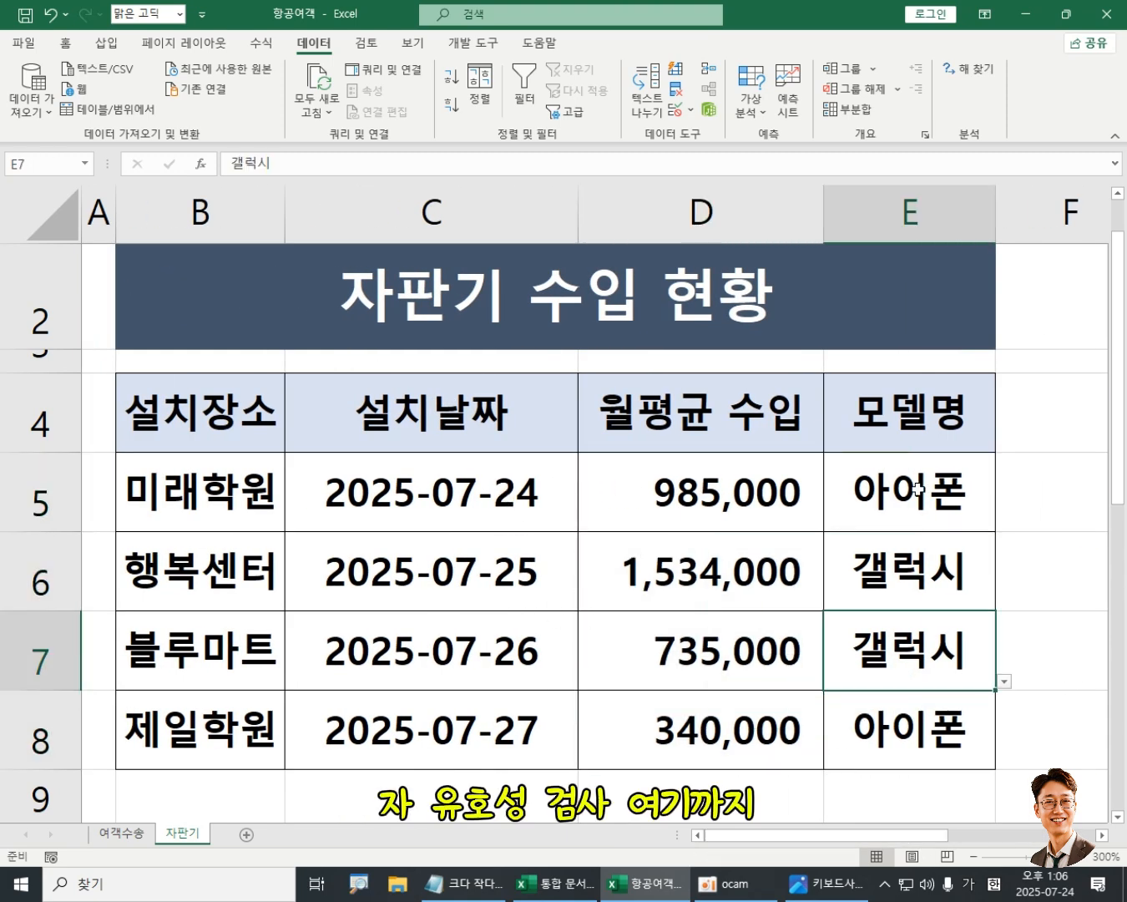
click(919, 488)
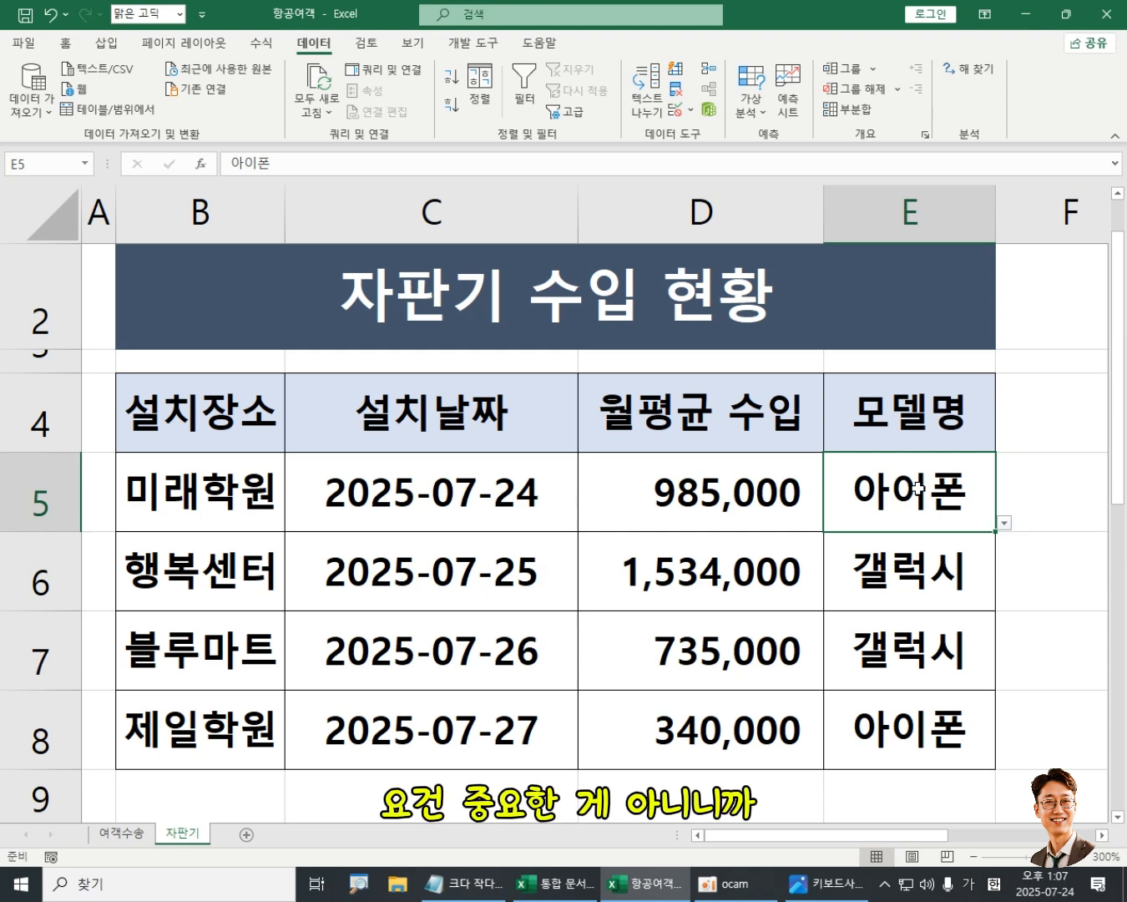
click(900, 413)
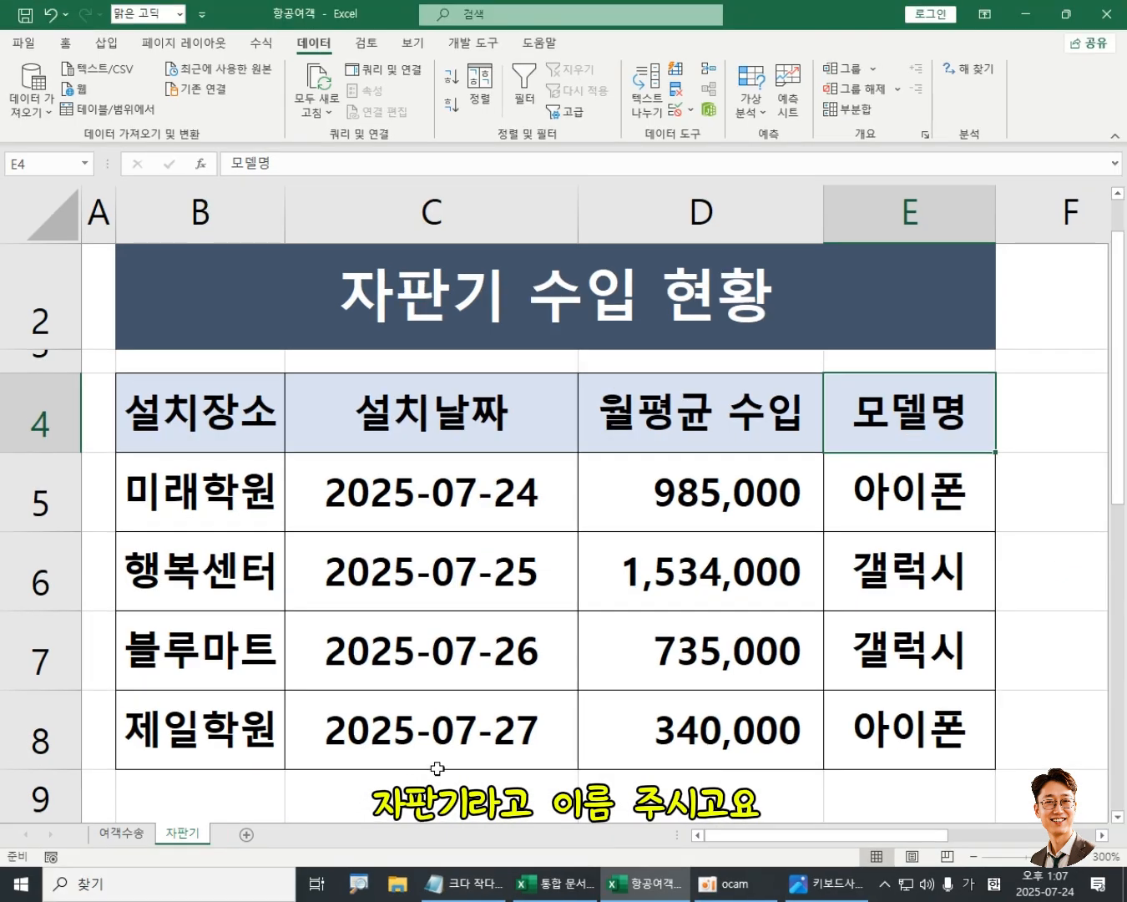
click(425, 656)
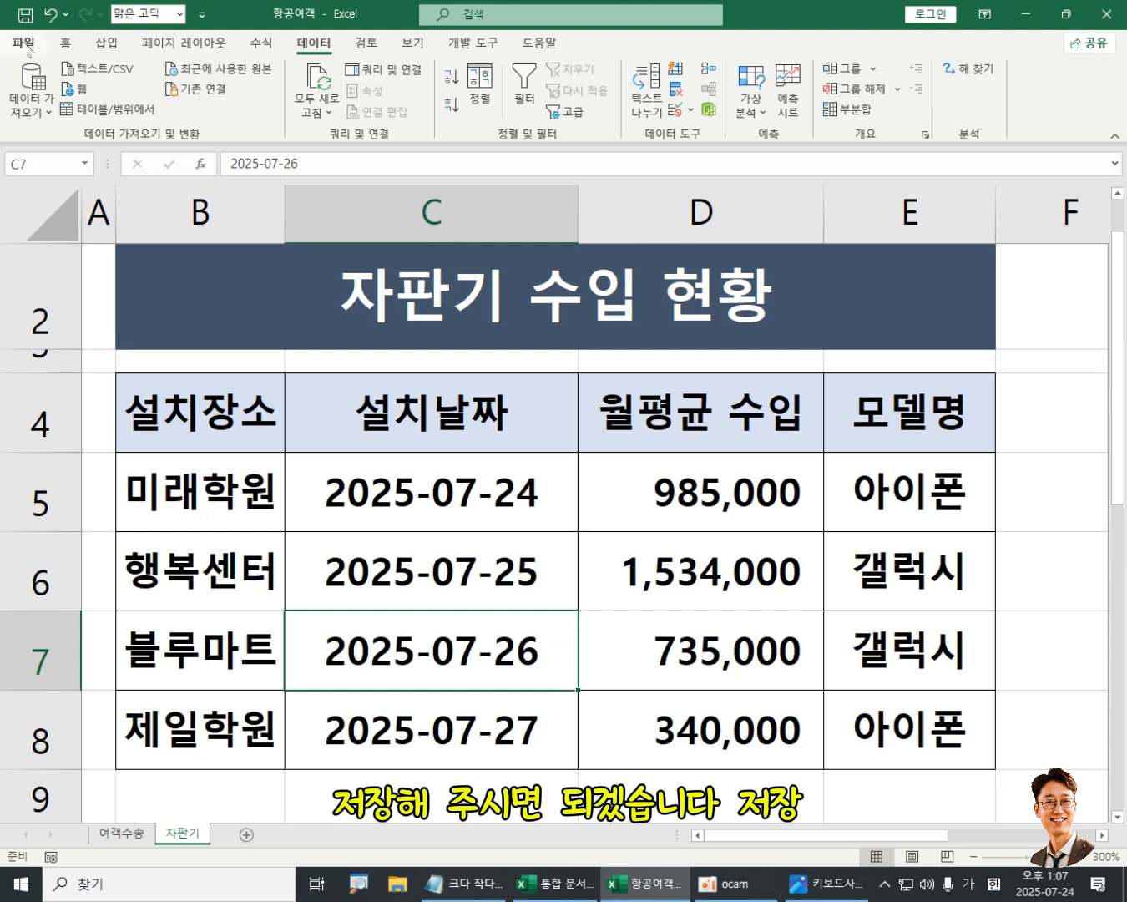
click(727, 500)
click(722, 571)
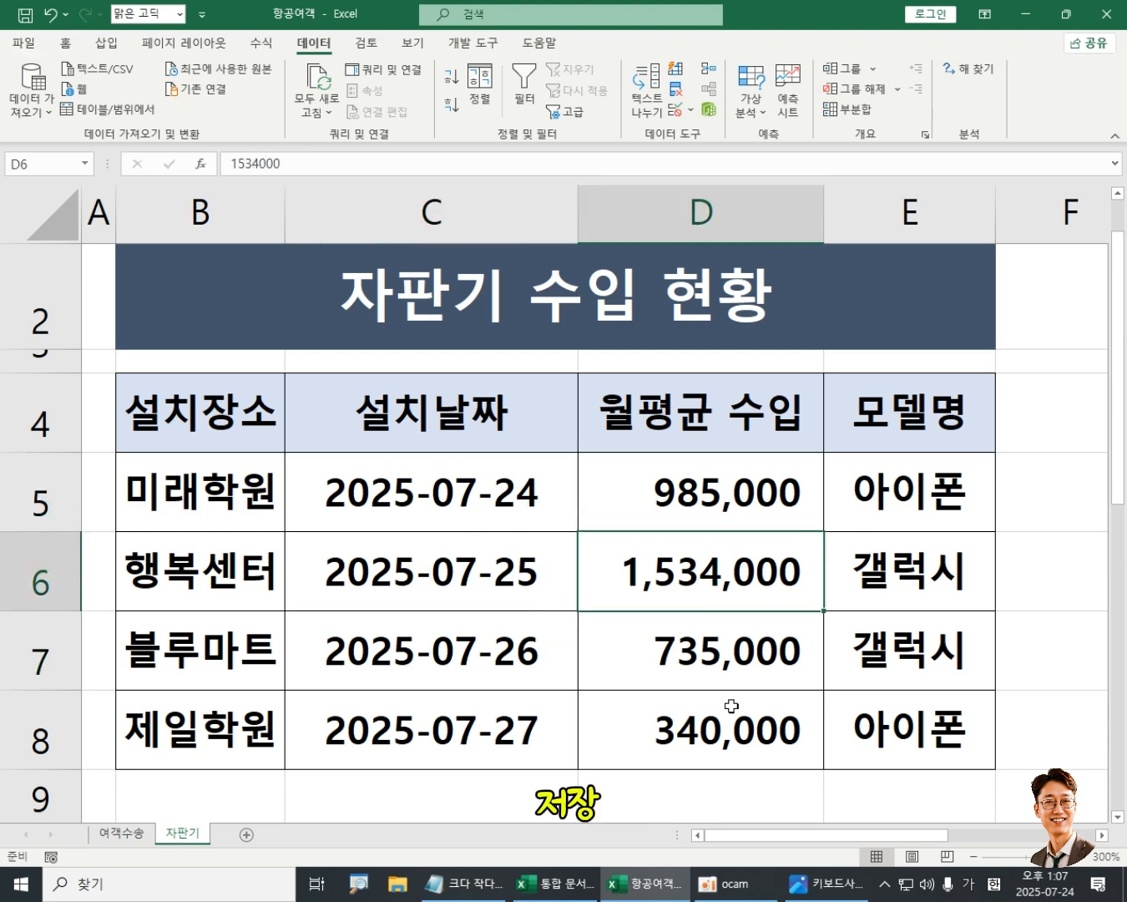
click(731, 706)
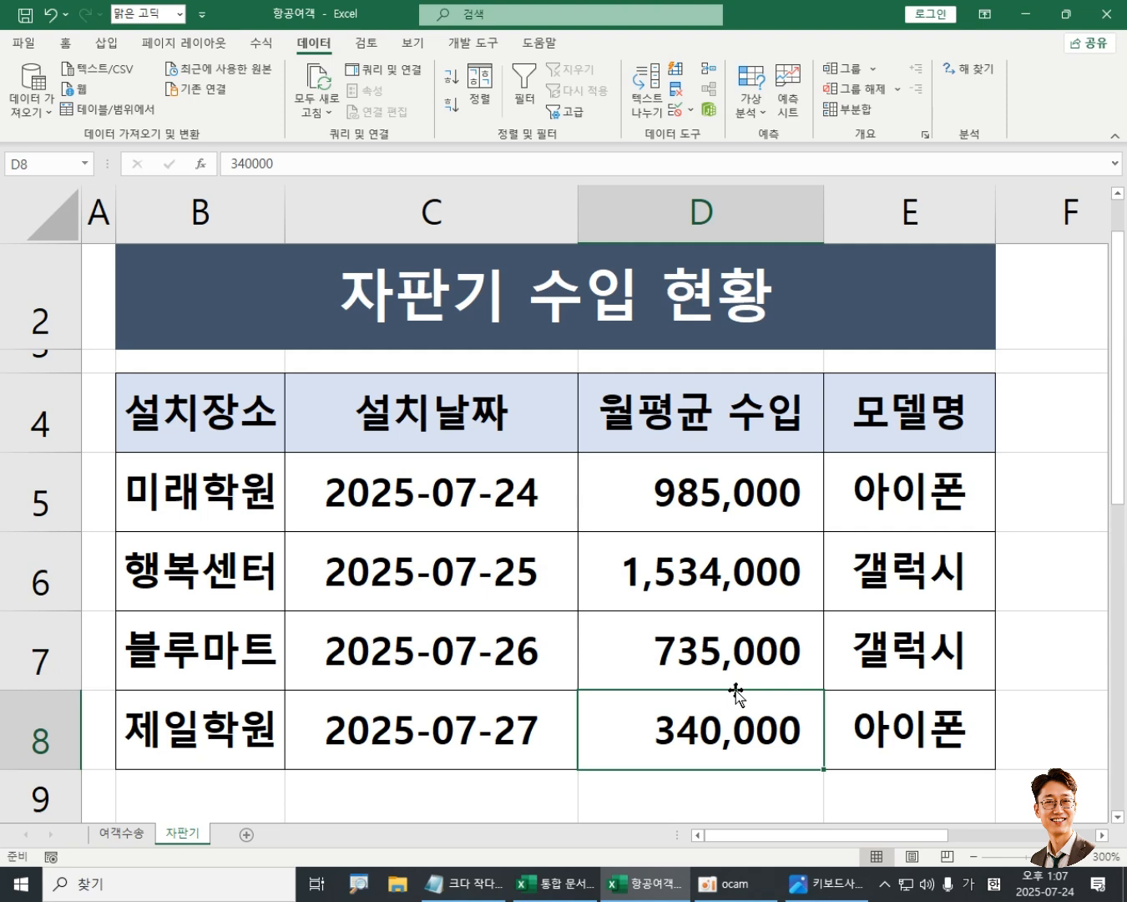
click(722, 884)
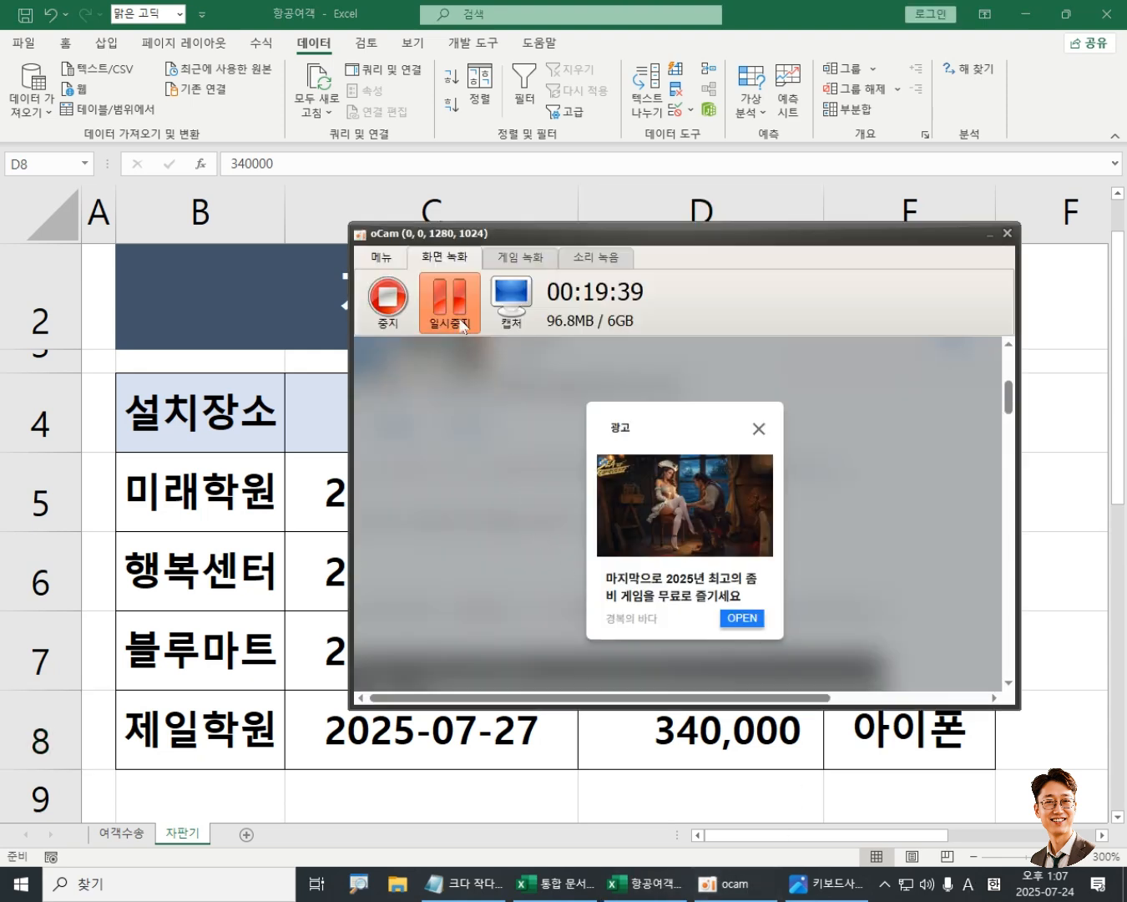